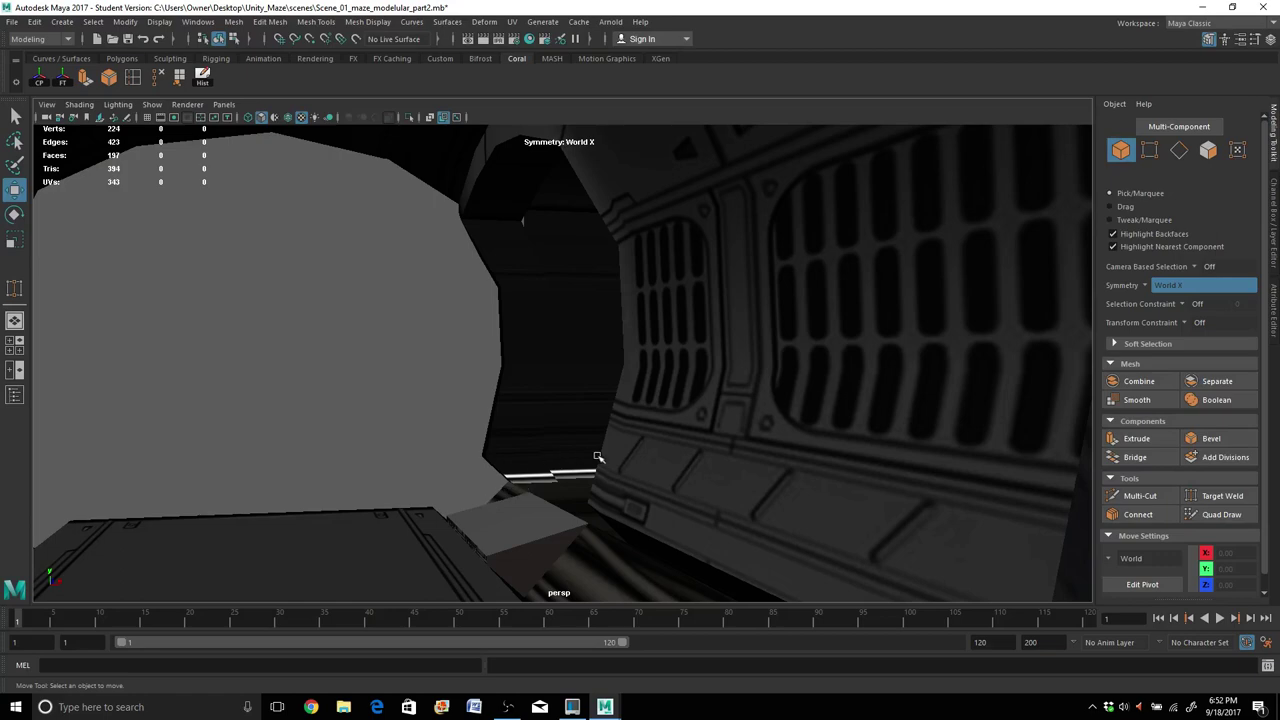
Select the round corridor mesh and bring its white raised floor section at the opening into close view.
scroll(477, 495, "up", 3)
scroll(441, 505, "down", 4)
right_click_drag(310, 480, 362, 491, "alt")
left_click_drag(407, 501, 443, 503, "alt")
middle_click_drag(443, 503, 680, 240, "alt")
left_click(588, 369)
left_click_drag(654, 426, 603, 434, "alt")
middle_click_drag(603, 434, 773, 486, "alt")
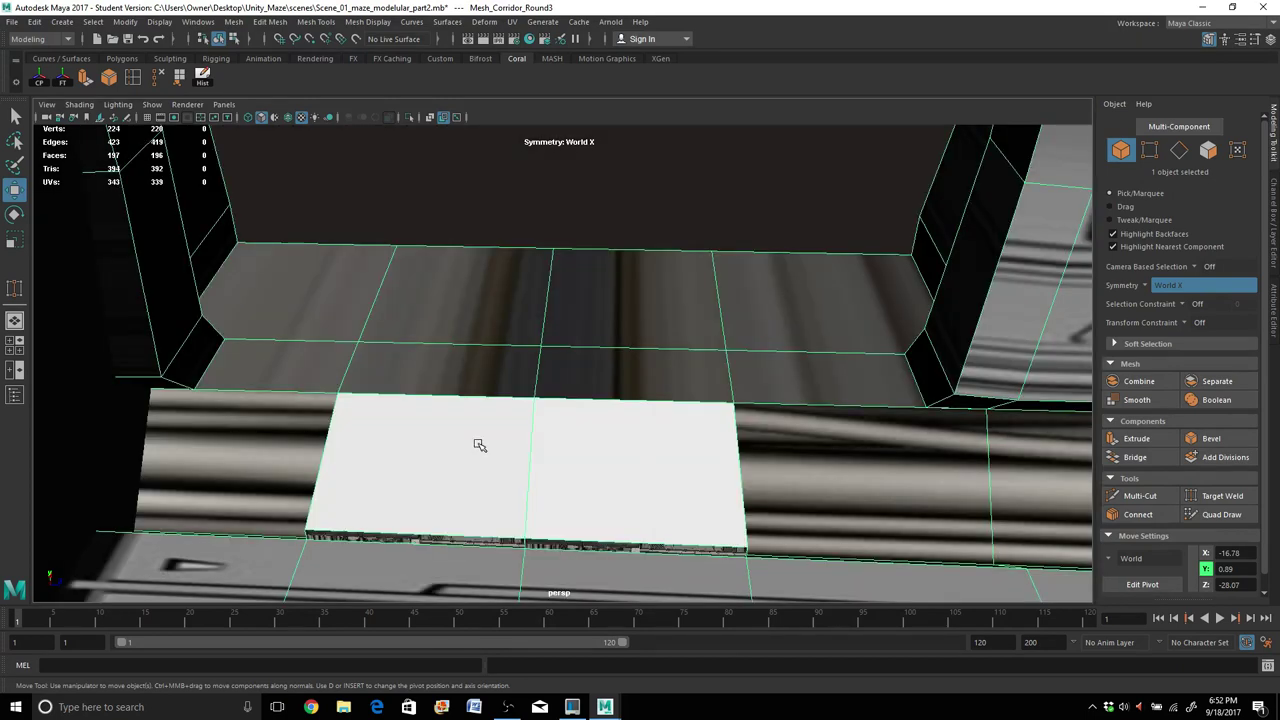
Try to widen the central strip of floor faces, including the white raised section, by scaling the selected faces outward.
right_click_drag(479, 445, 472, 355)
left_click(410, 448)
left_click(614, 491, "shift")
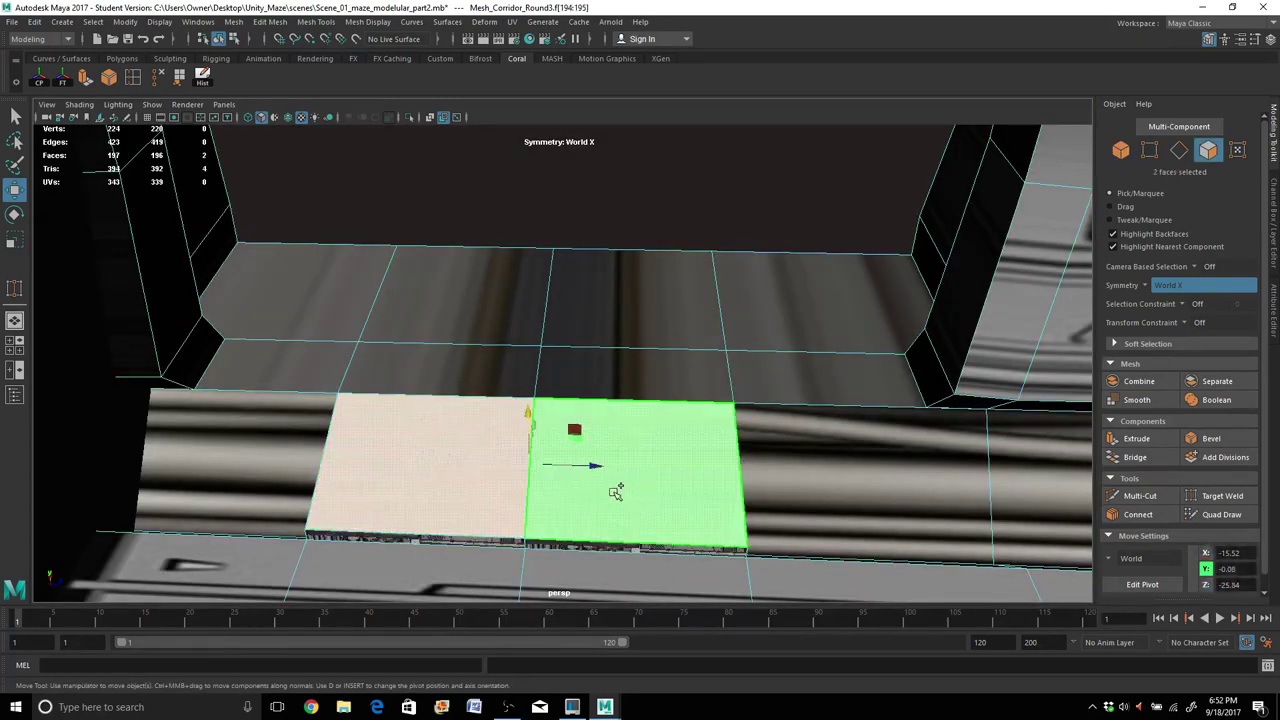
left_click_drag(375, 360, 379, 362, "alt")
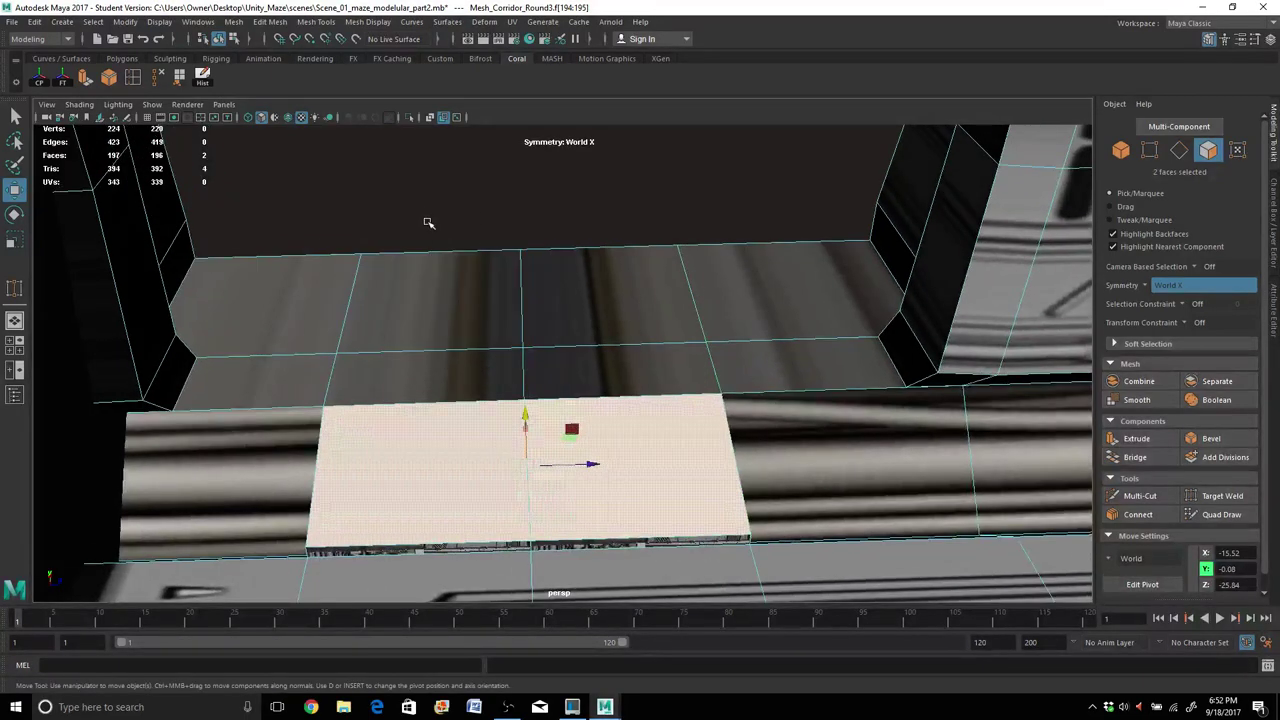
left_click_drag(427, 215, 588, 567)
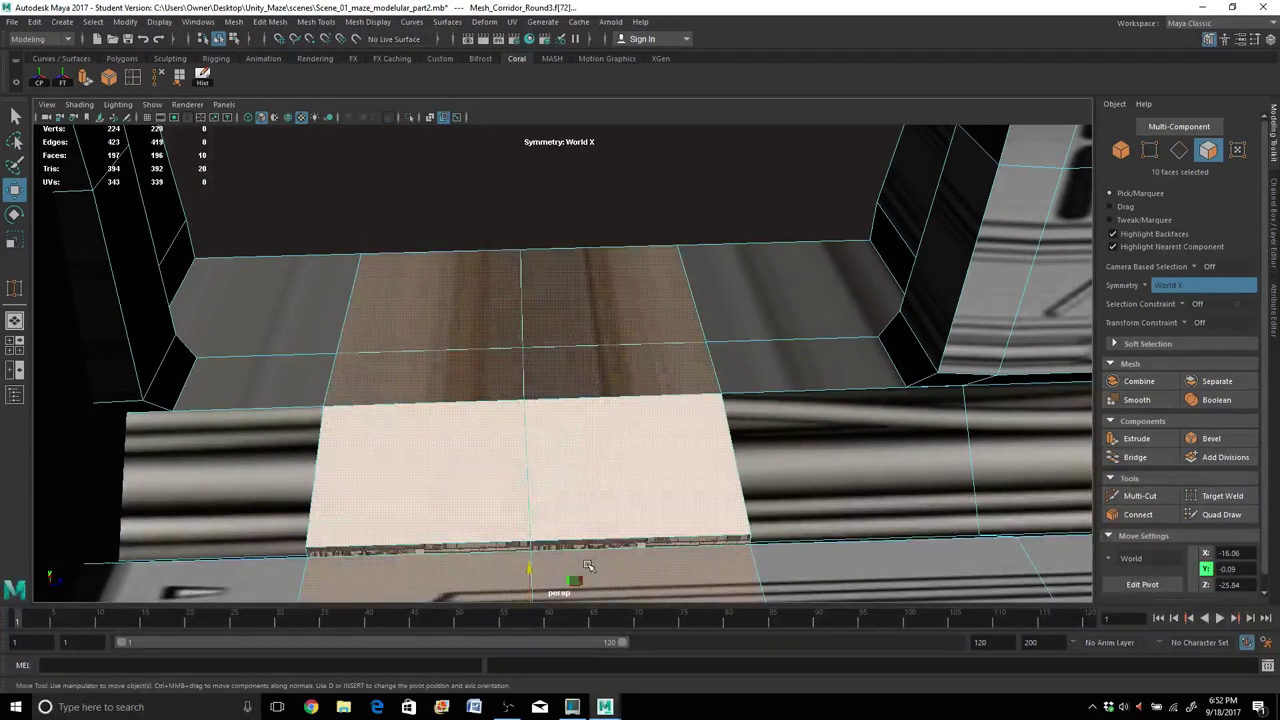
key("r")
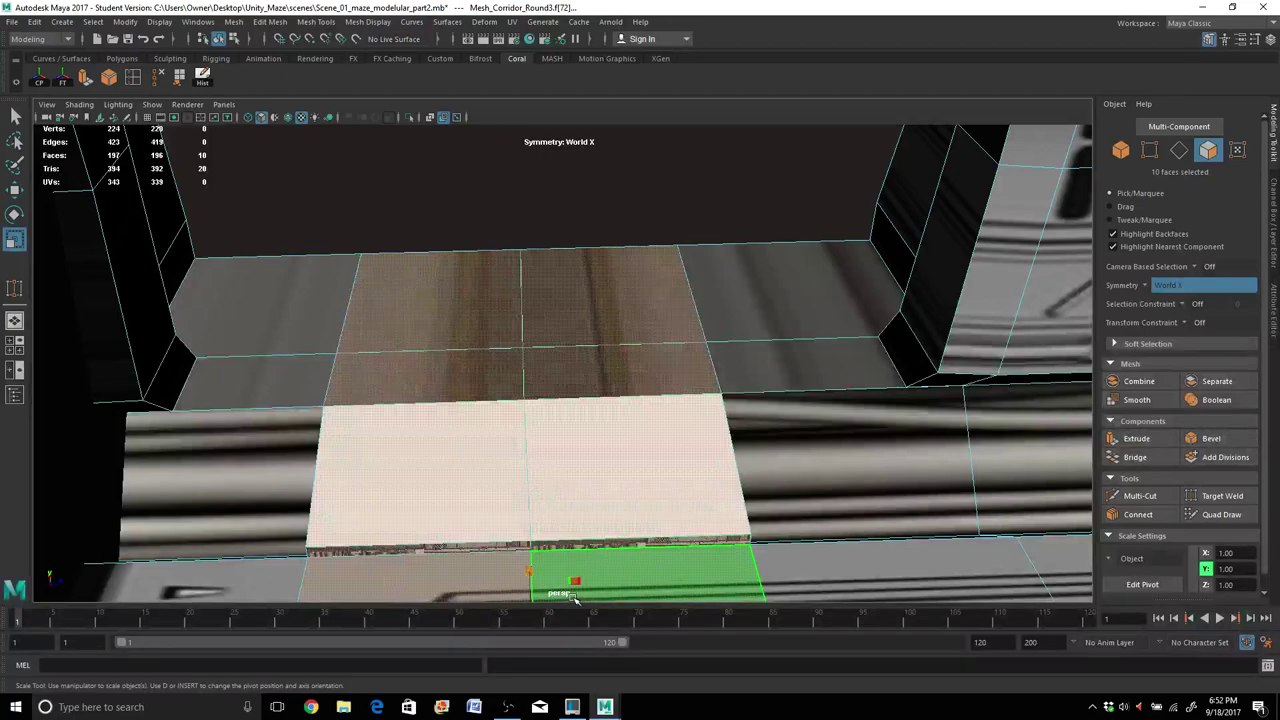
left_click_drag(575, 580, 582, 581)
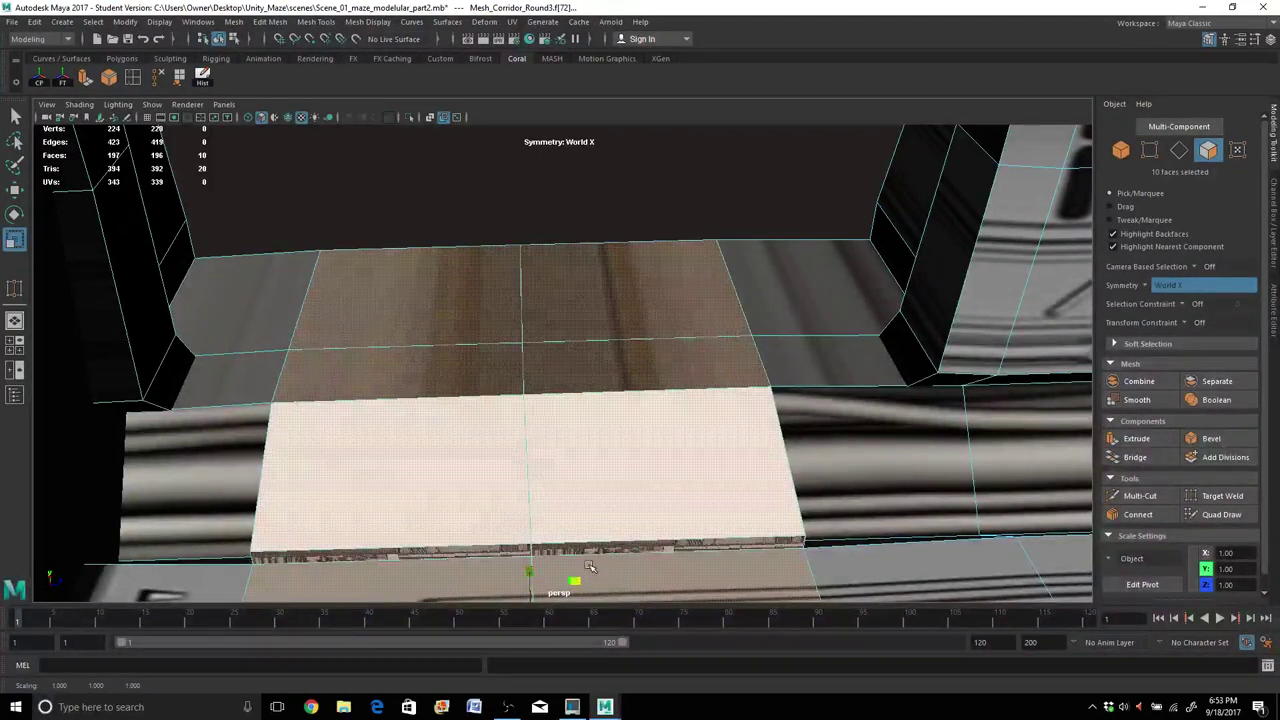
key("ctrl+z")
Select the two thin front faces of the white raised section and scale them wider along its length.
left_click_drag(563, 567, 506, 394, "alt")
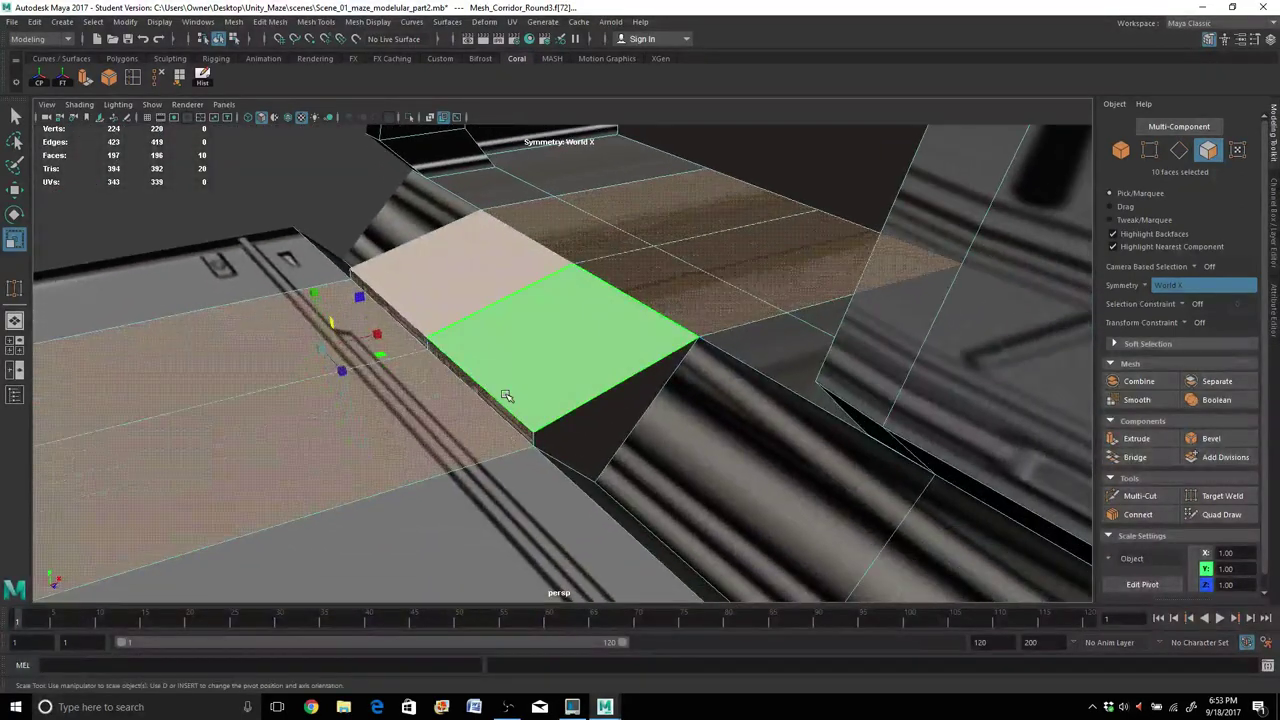
left_click(519, 431)
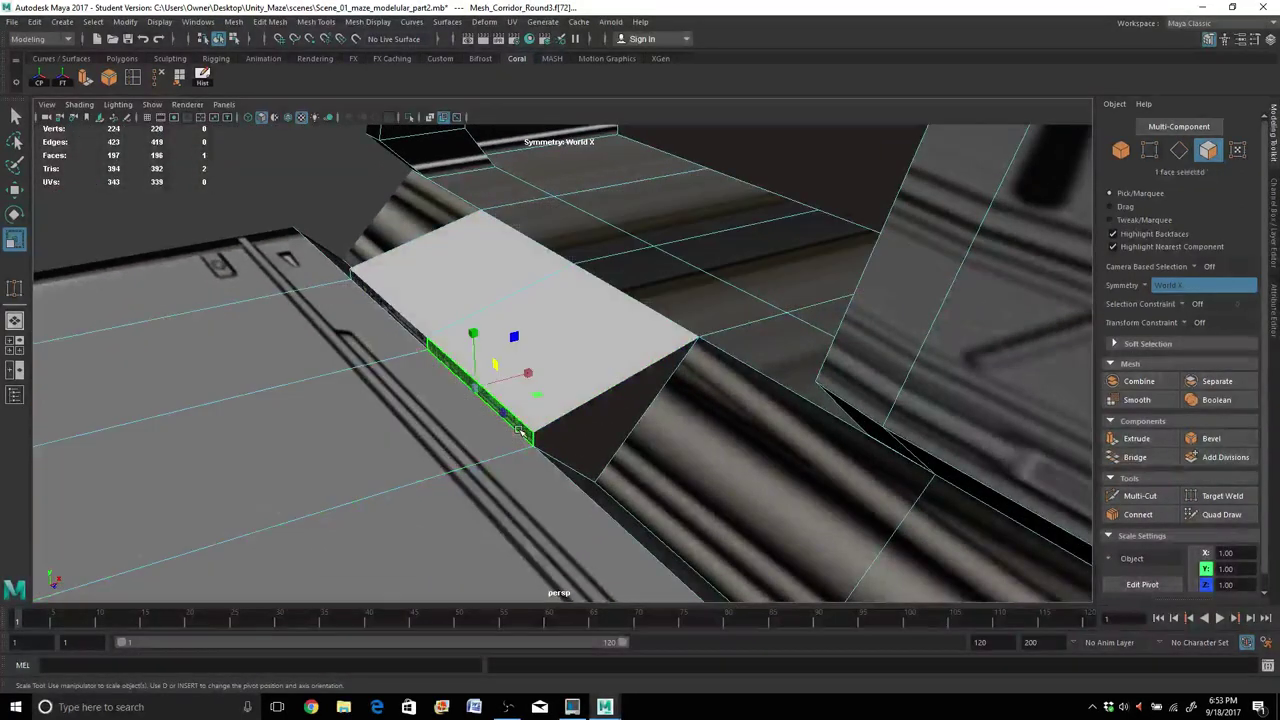
left_click(409, 332, "shift")
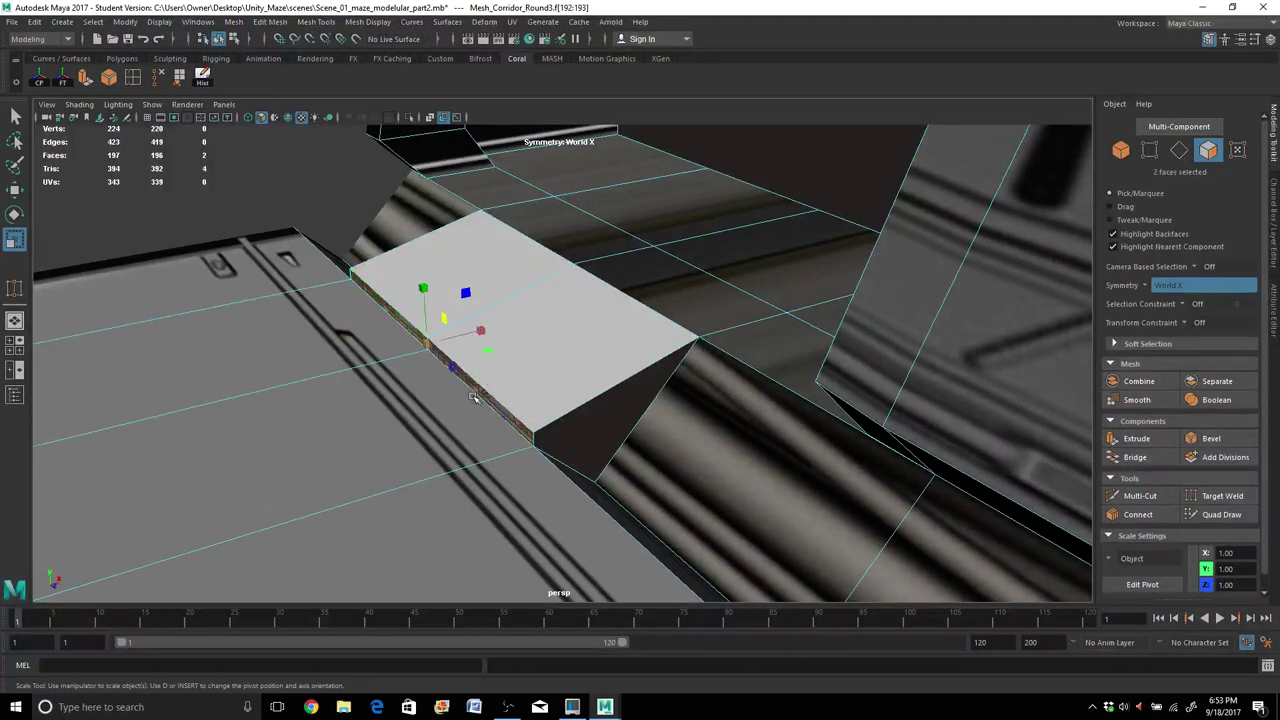
left_click_drag(452, 368, 474, 396)
Select the two rear corner vertices of the white raised section and scale them outward to widen its back edge.
right_click_drag(666, 302, 658, 252)
left_click_drag(685, 477, 677, 440, "alt")
right_click_drag(680, 350, 684, 322)
left_click(688, 334)
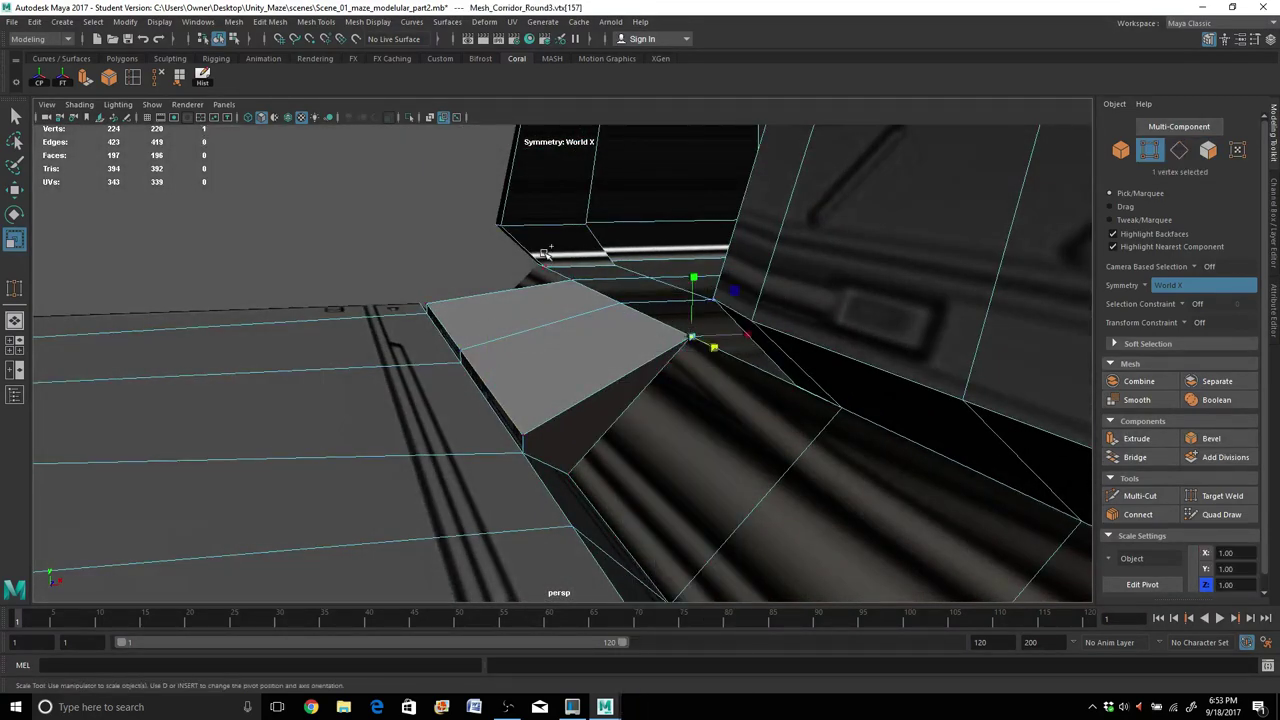
left_click(571, 282, "shift")
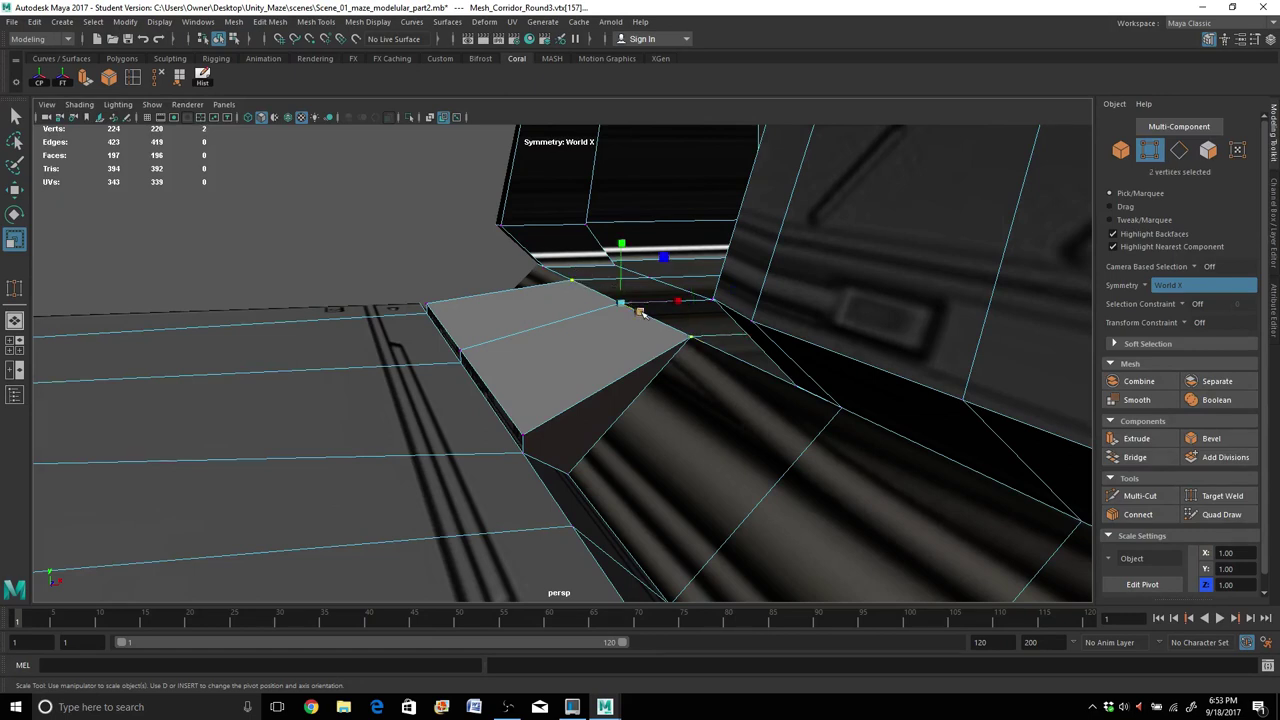
left_click_drag(639, 312, 656, 326)
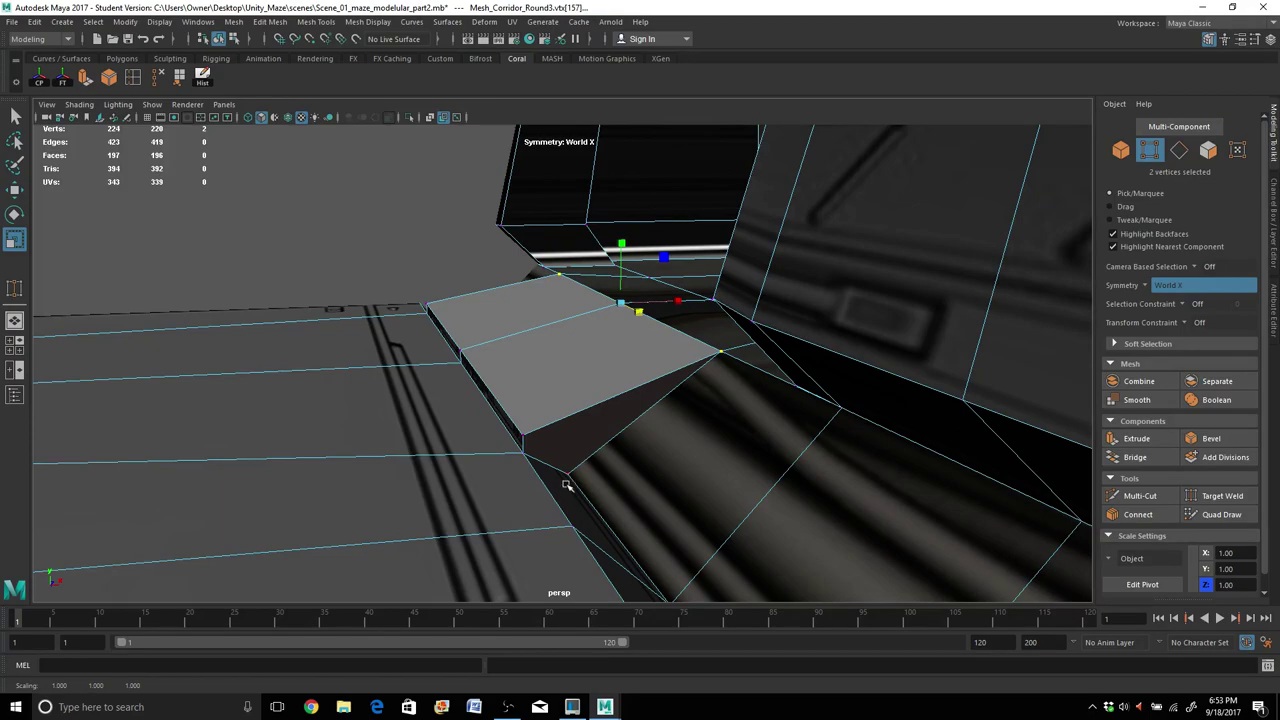
left_click_drag(440, 452, 561, 381, "alt")
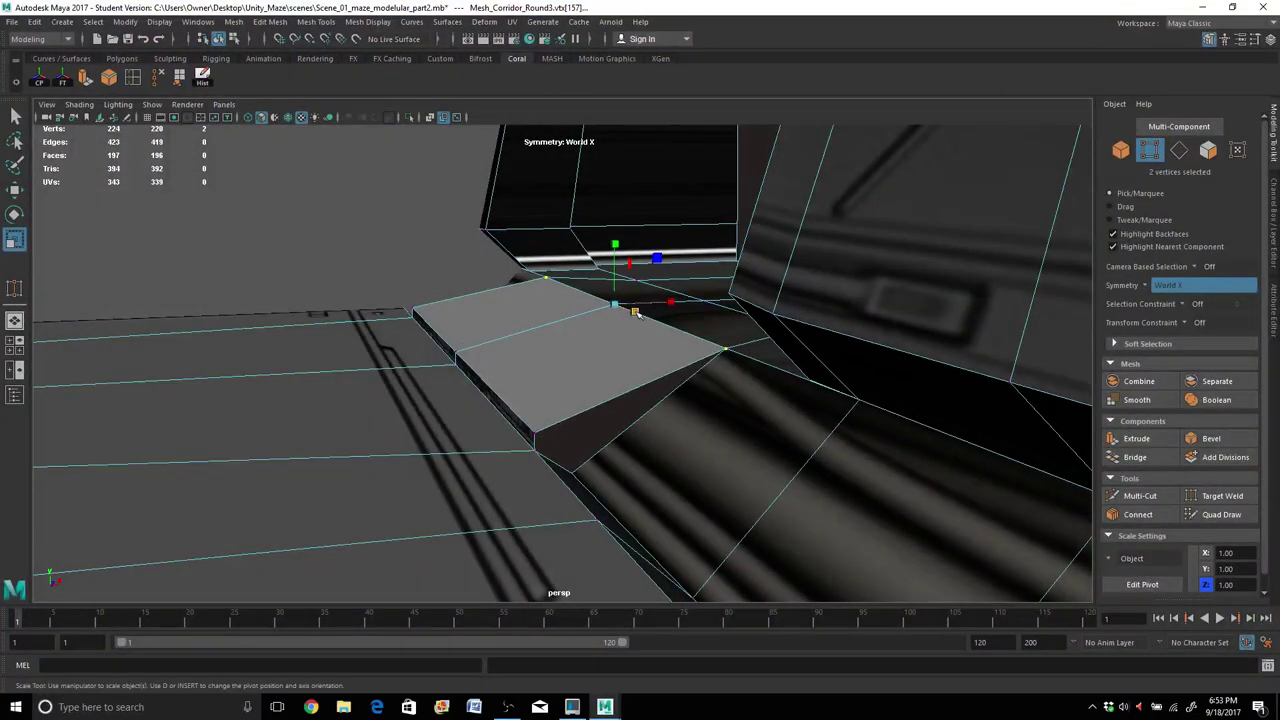
left_click_drag(635, 313, 642, 320)
Select the two lower corner vertices of the gaps under the raised section and scale them outward.
left_click_drag(628, 430, 586, 463, "alt")
left_click(562, 478)
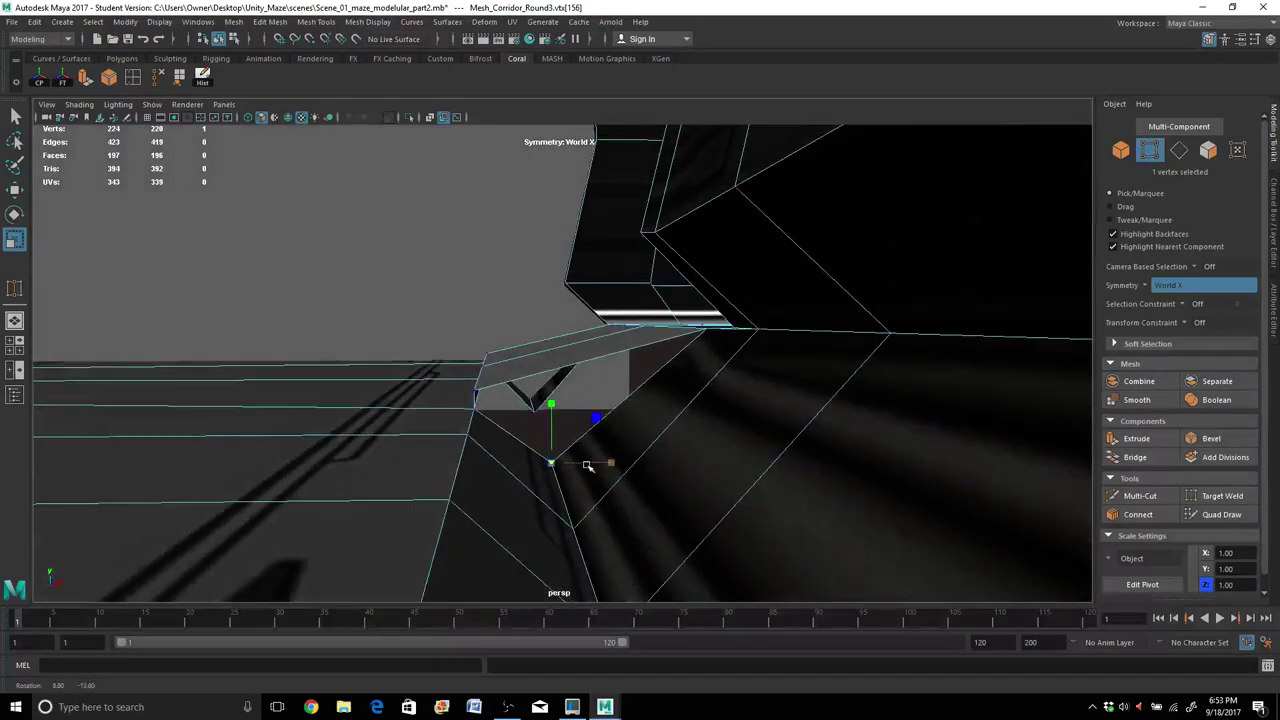
left_click(537, 408, "shift")
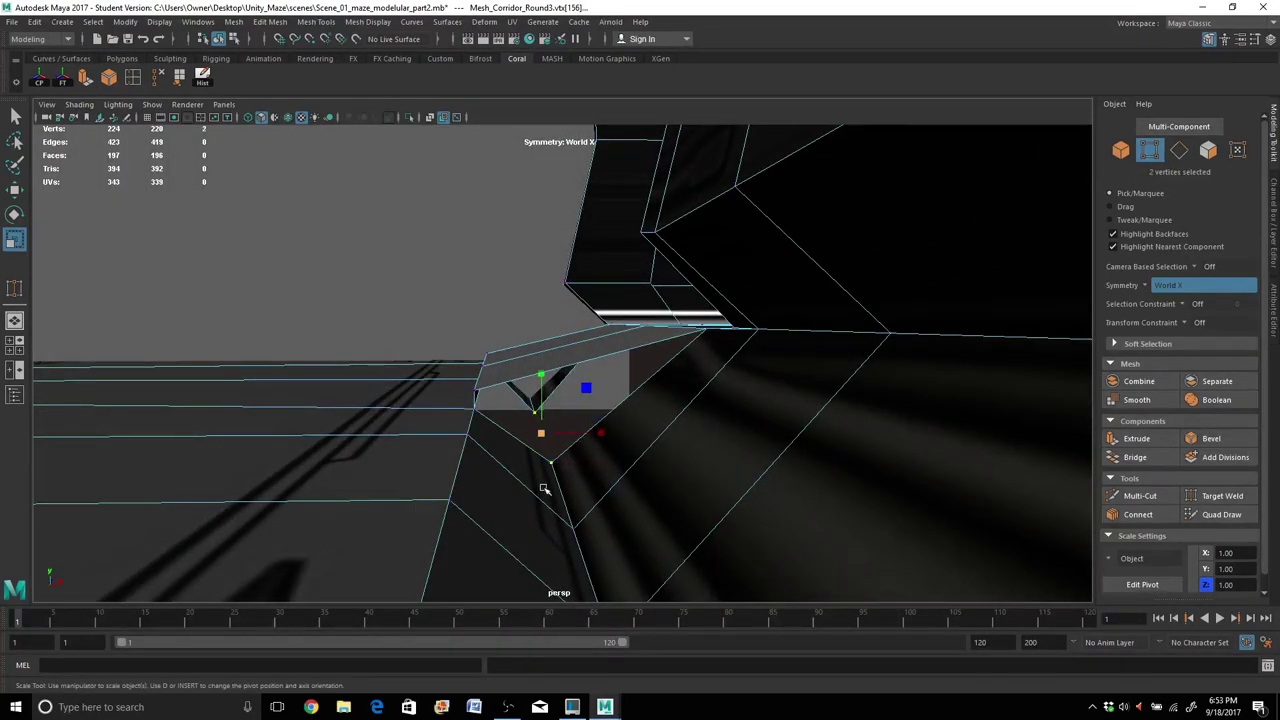
left_click_drag(544, 489, 575, 488, "alt")
mouse_move(517, 428)
left_mouse_down()
mouse_move(534, 449)
mouse_move(531, 423)
mouse_move(491, 443)
mouse_move(517, 437)
mouse_move(607, 466)
mouse_move(503, 437)
mouse_move(540, 430)
left_mouse_up()
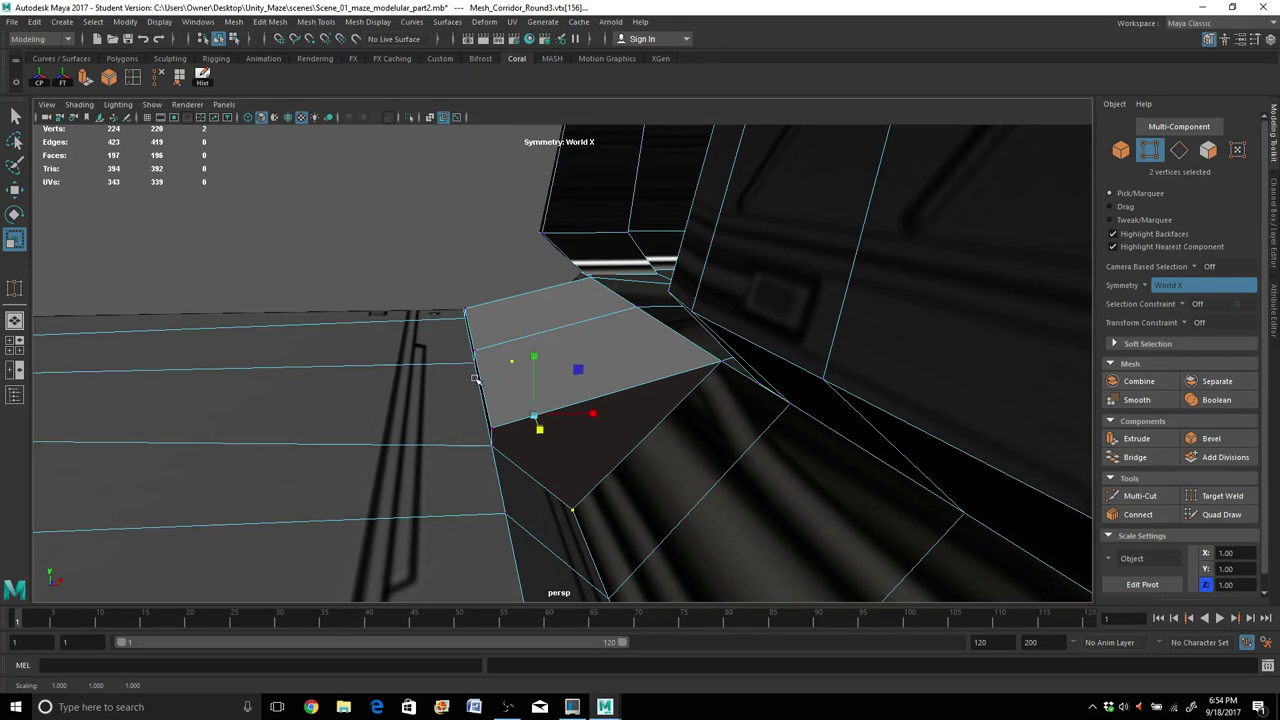
Fill the open side beneath the raised section with a new face using Append to Polygon.
right_click_drag(648, 349, 700, 310)
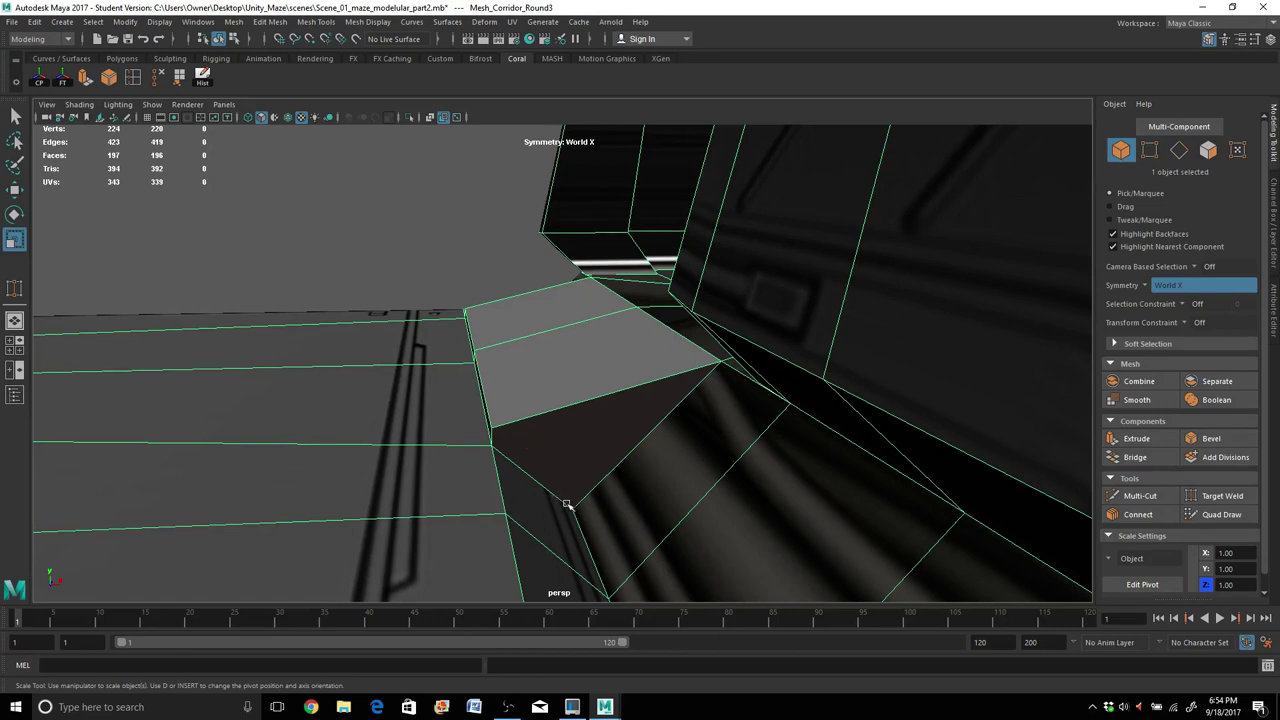
left_click_drag(566, 505, 553, 493, "alt")
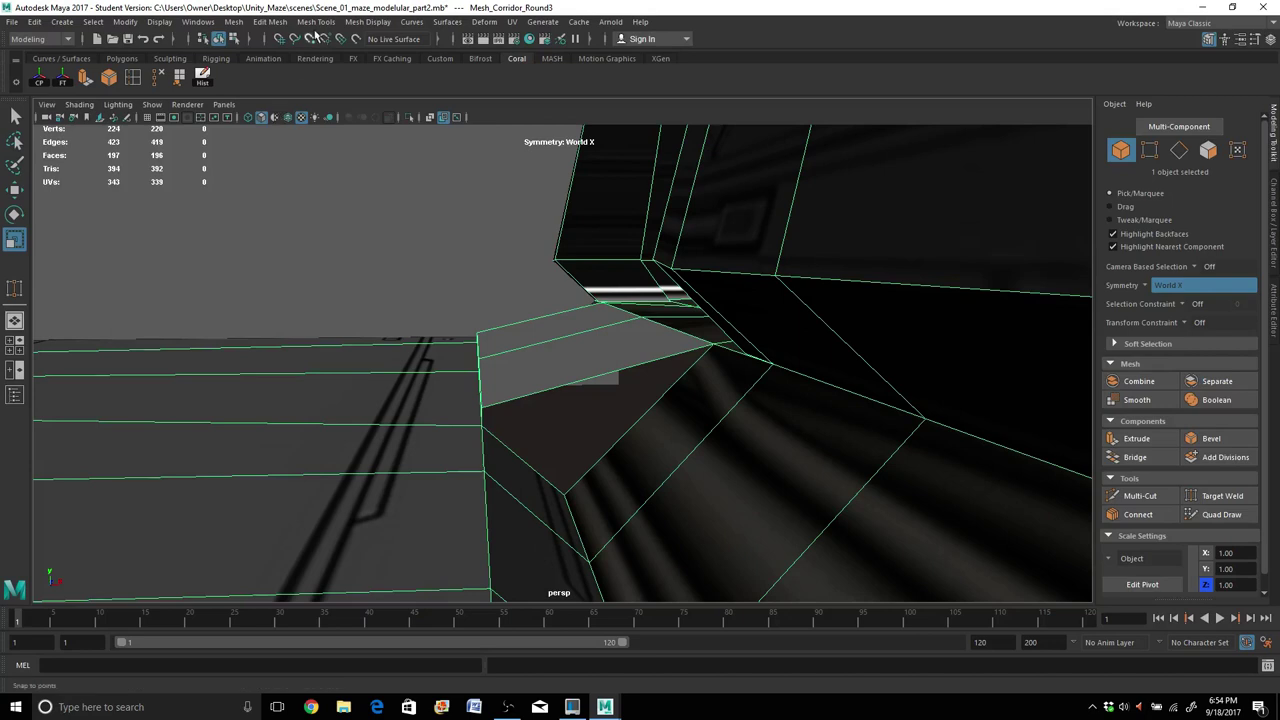
left_click(318, 22)
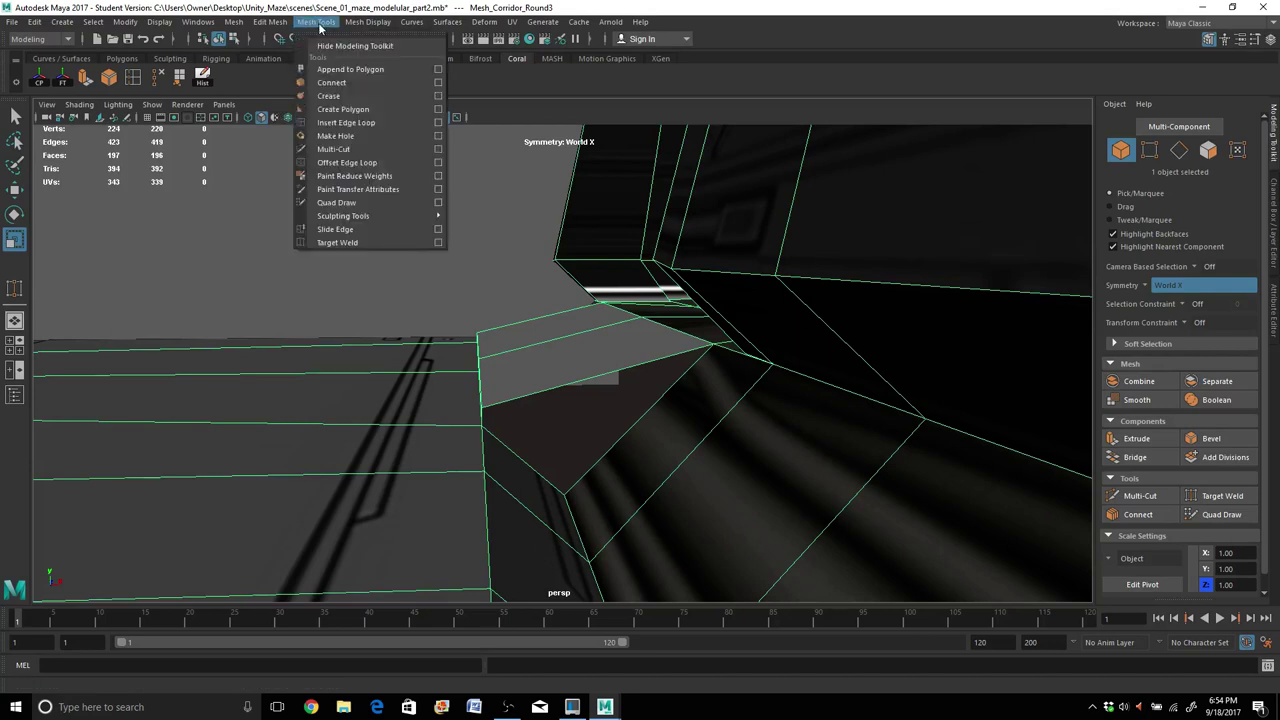
left_click(349, 70)
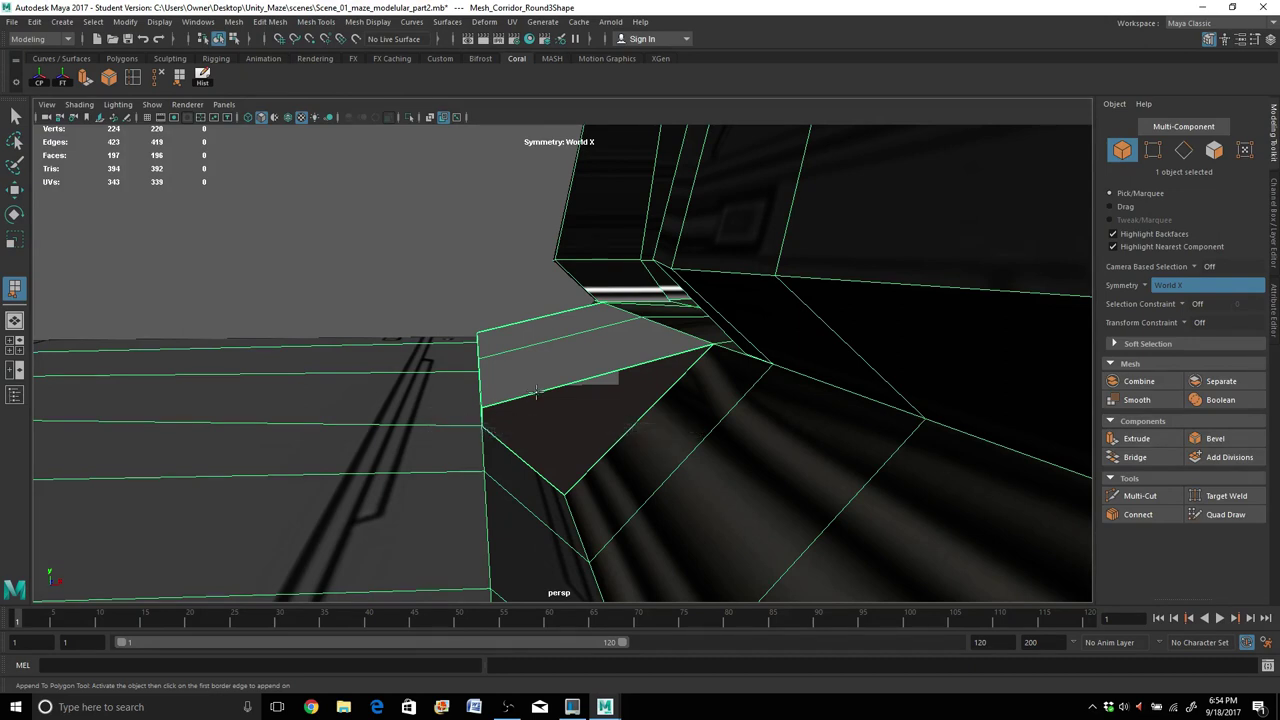
left_click(535, 393)
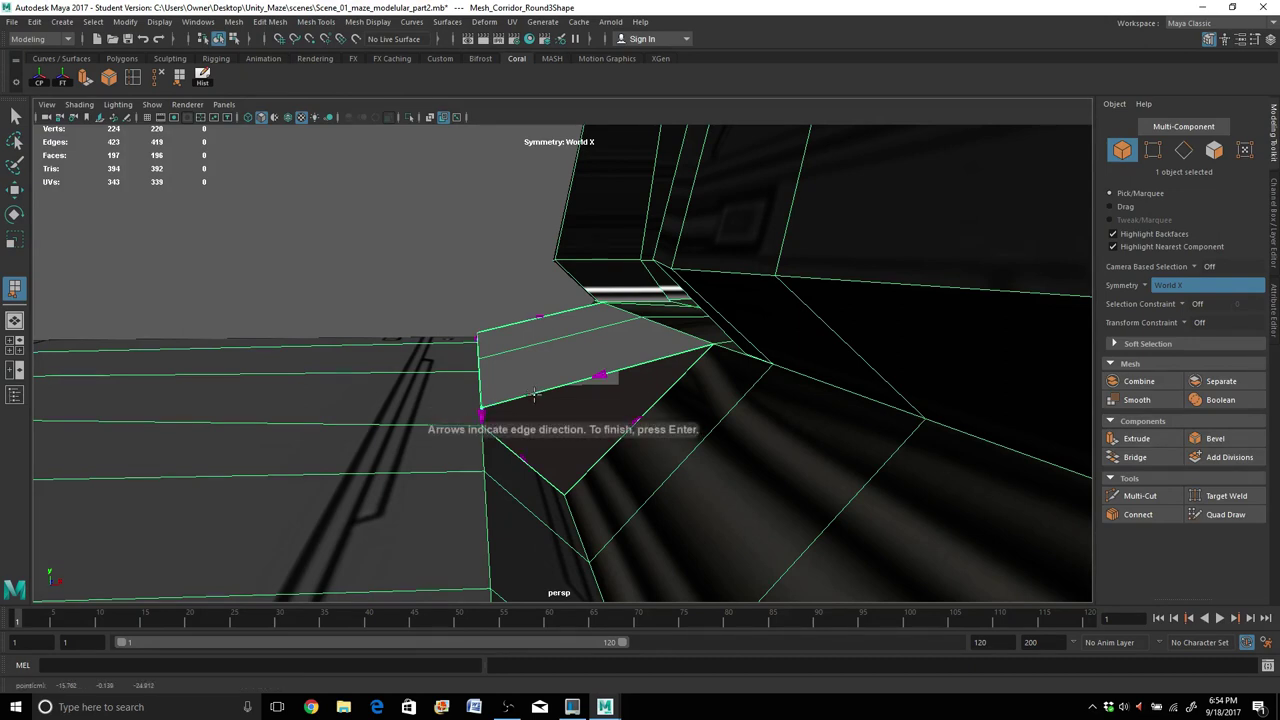
left_click(525, 460)
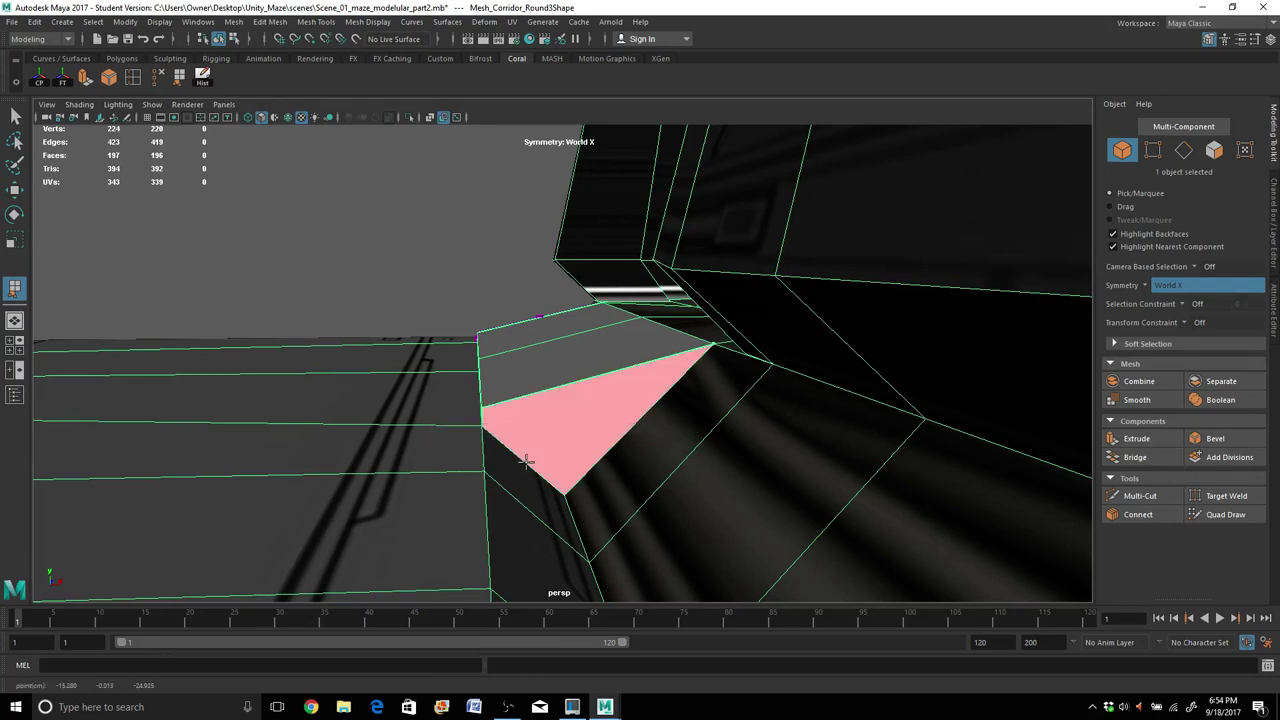
key("Return")
key("r")
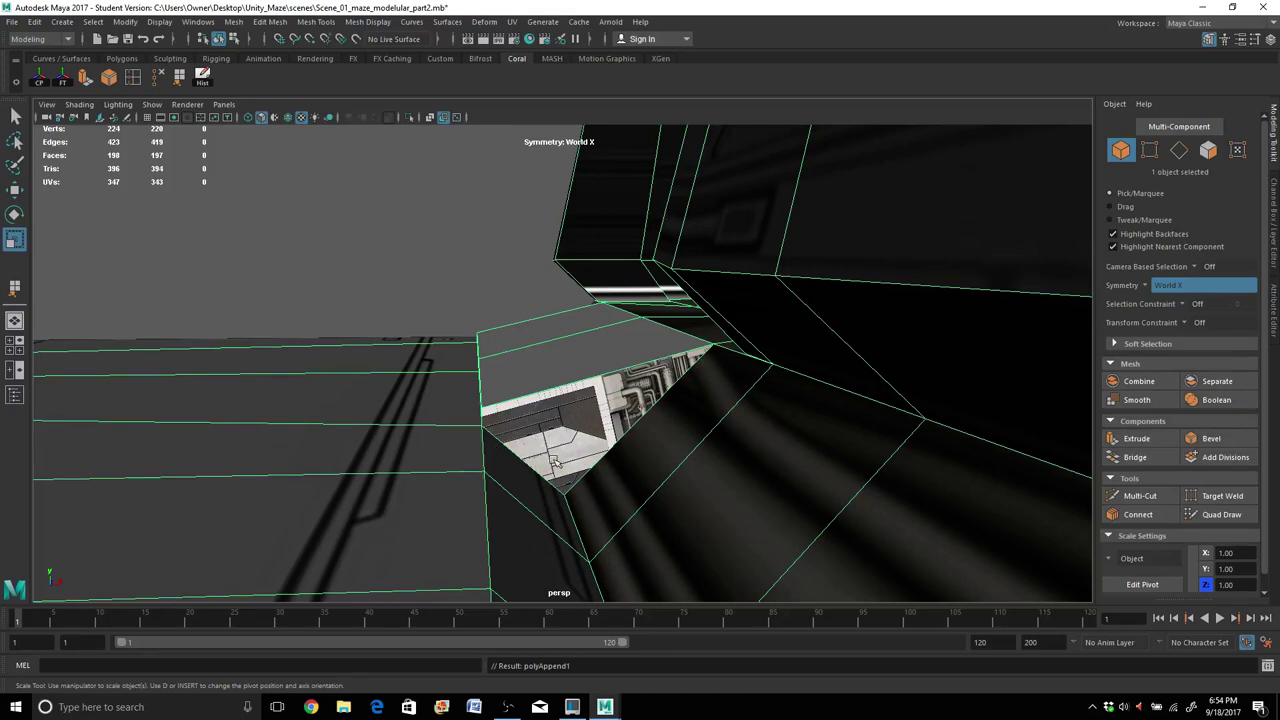
Append a polygon across the gap on the opposite side of the raised section, joining the pipe-textured edge to the white top edge.
scroll(555, 455, "up", 2)
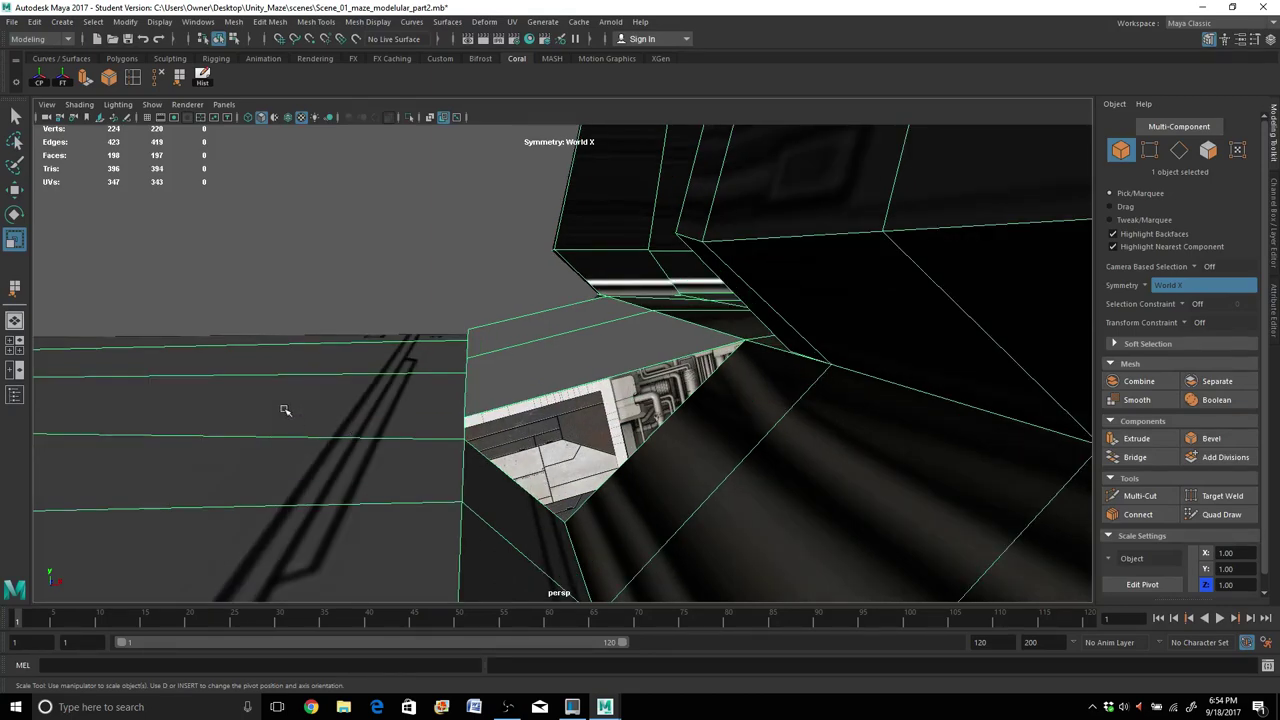
left_click_drag(285, 410, 906, 390, "alt")
scroll(411, 443, "up", 4)
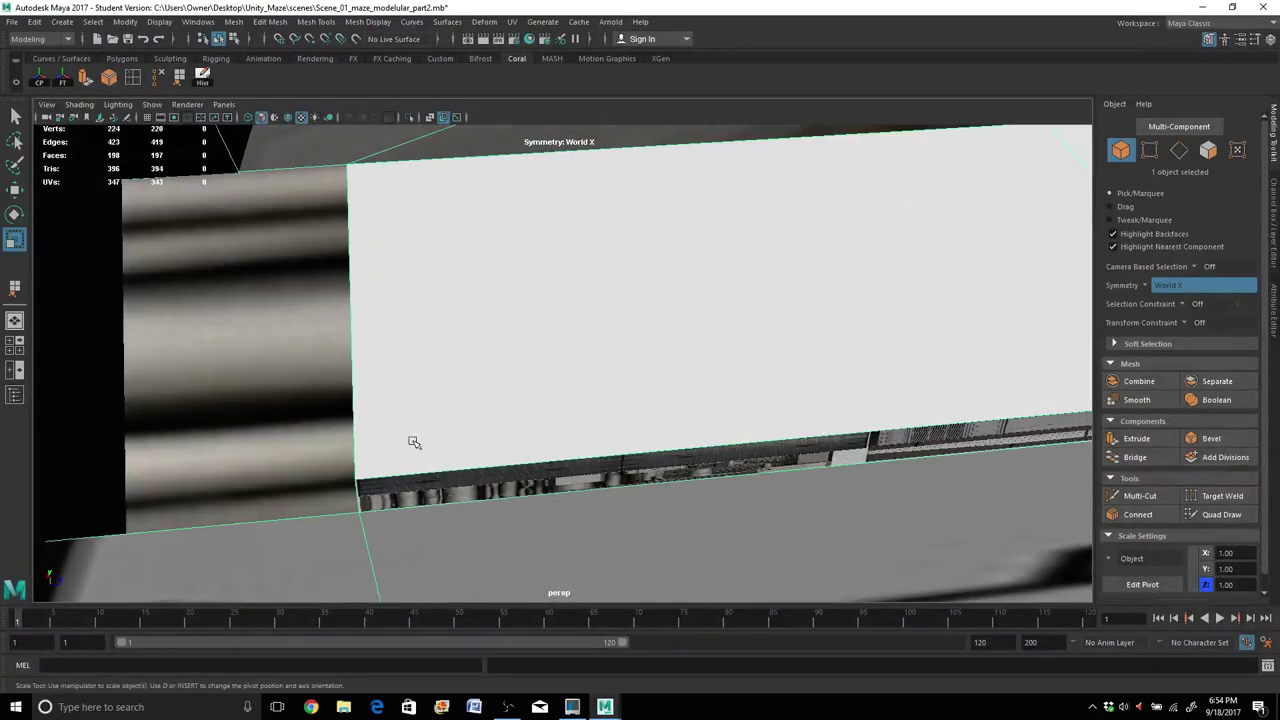
left_click_drag(398, 444, 431, 433, "alt")
scroll(402, 442, "up", 2)
scroll(429, 436, "up", 2)
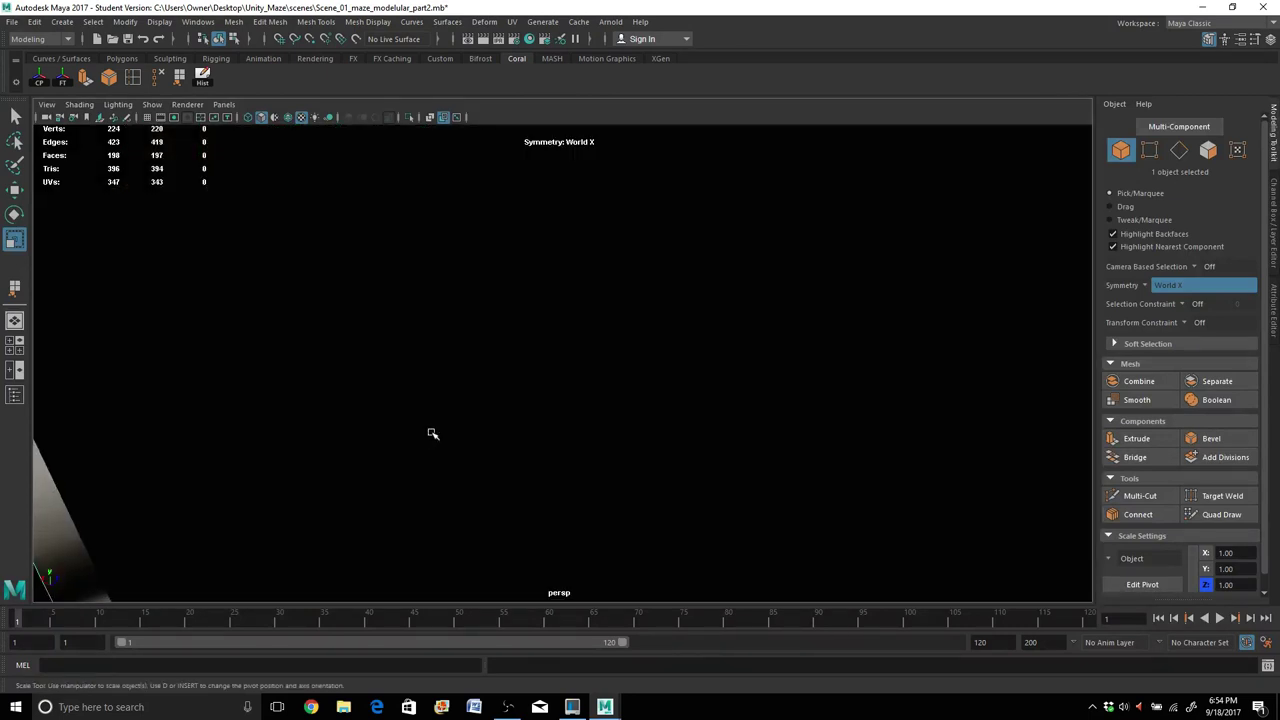
scroll(432, 434, "down", 2)
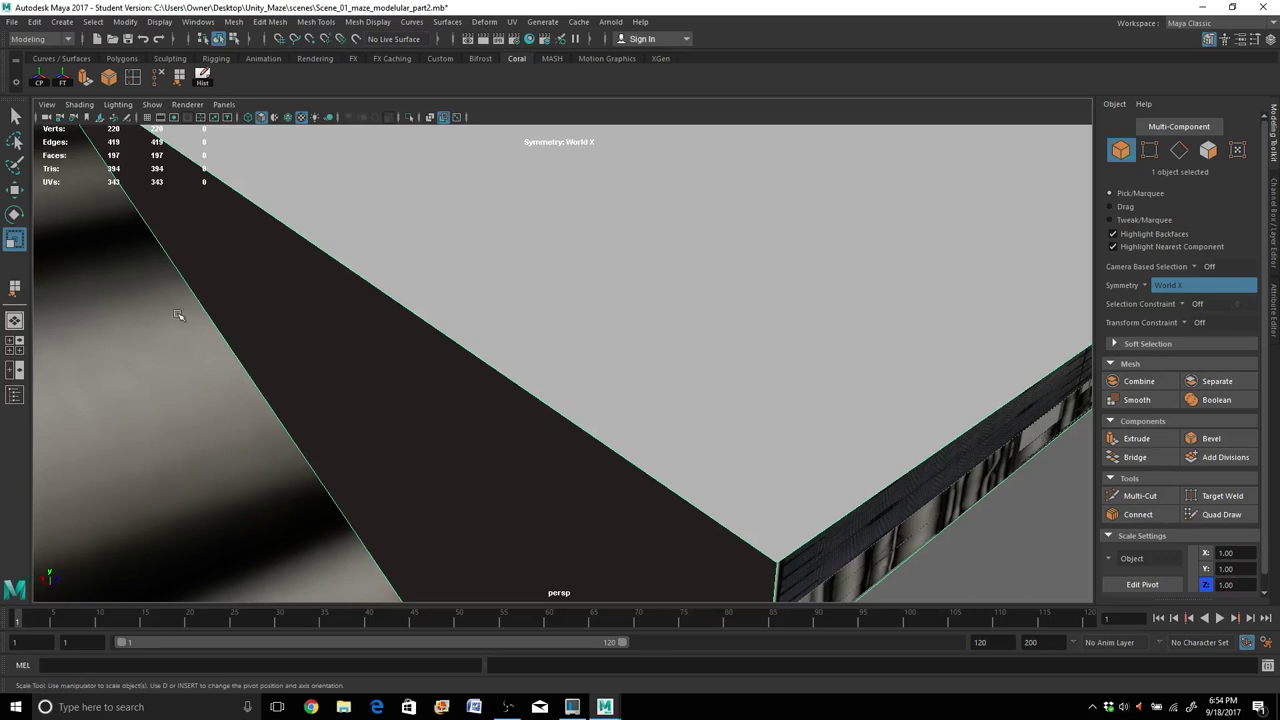
key("g")
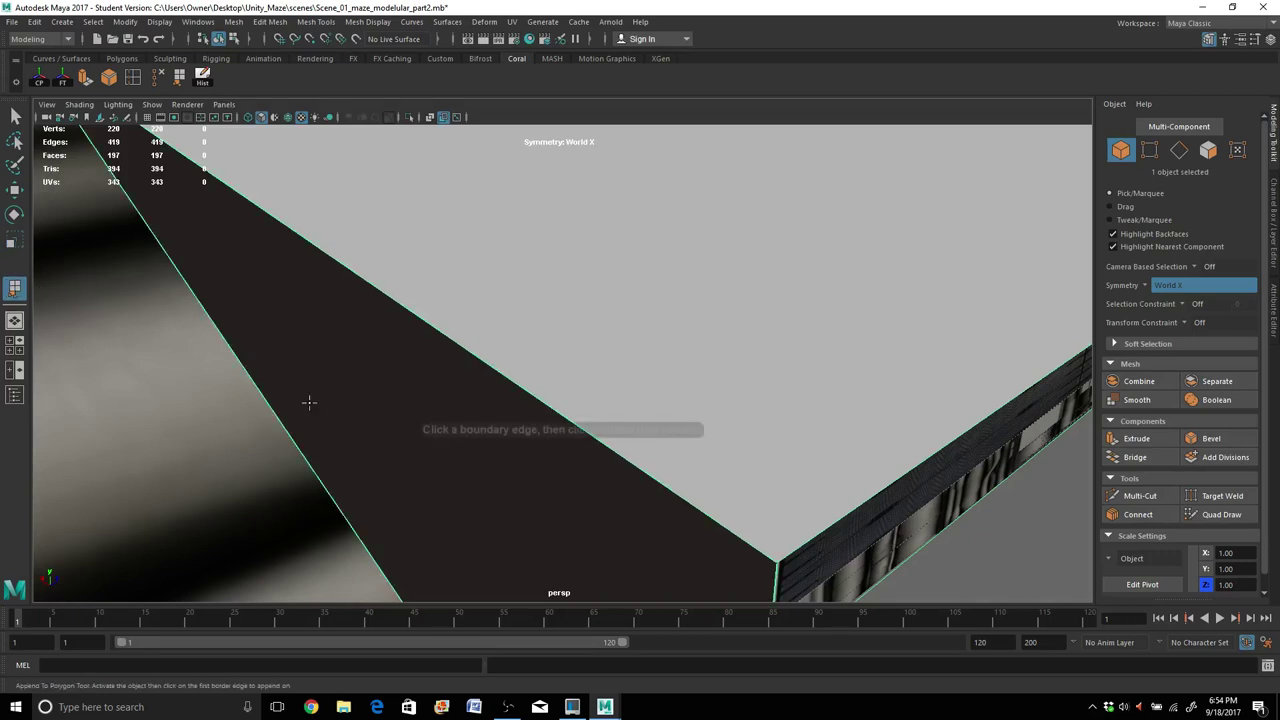
left_click(303, 454)
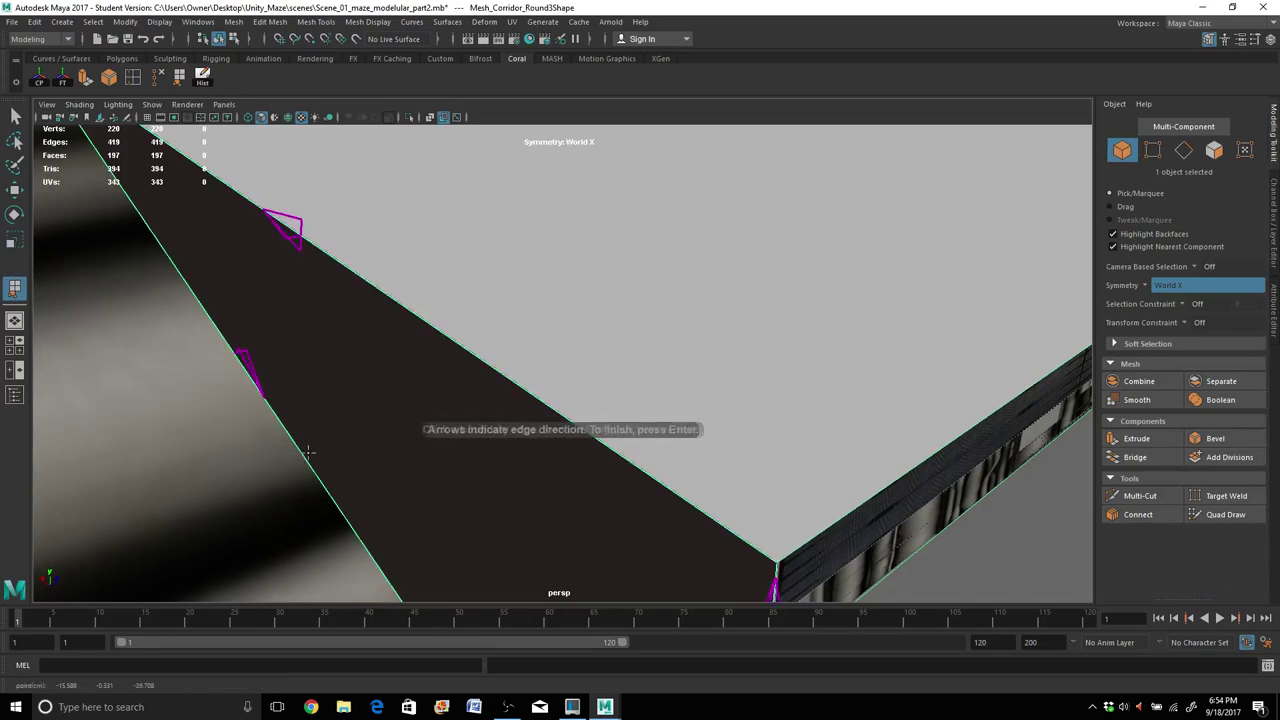
left_click(456, 346)
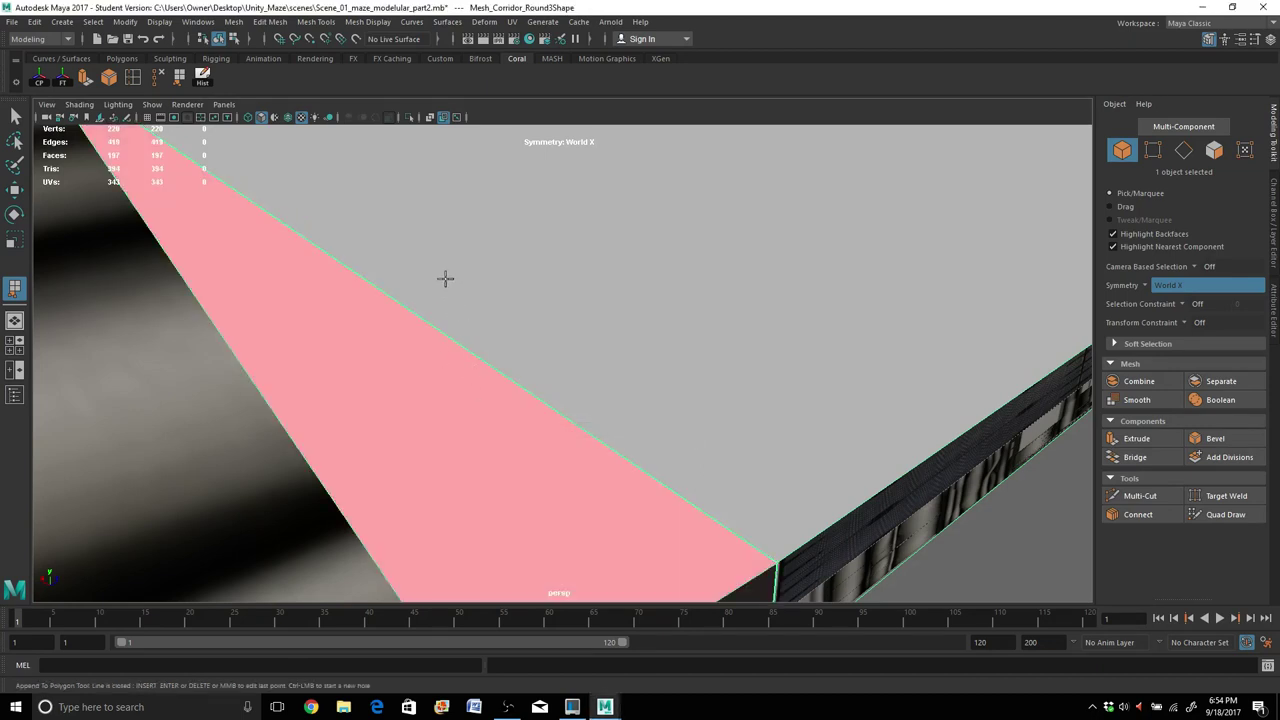
scroll(418, 280, "up", 10)
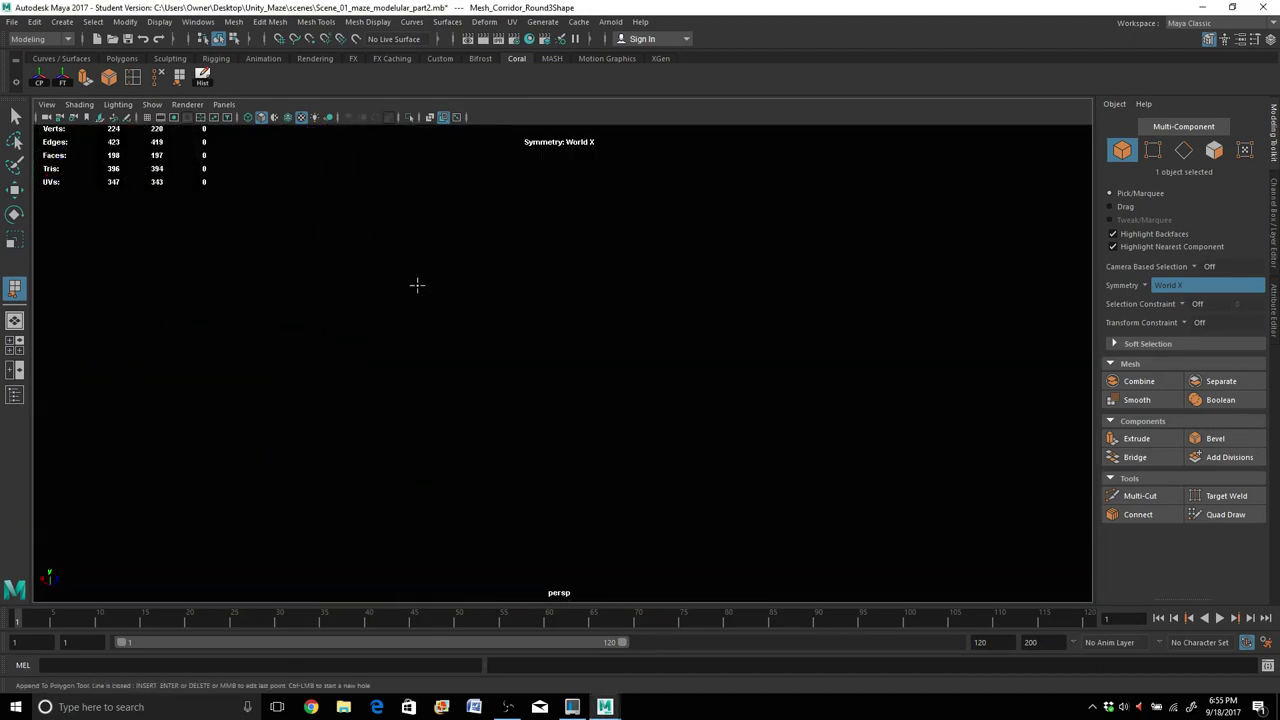
scroll(414, 307, "down", 4)
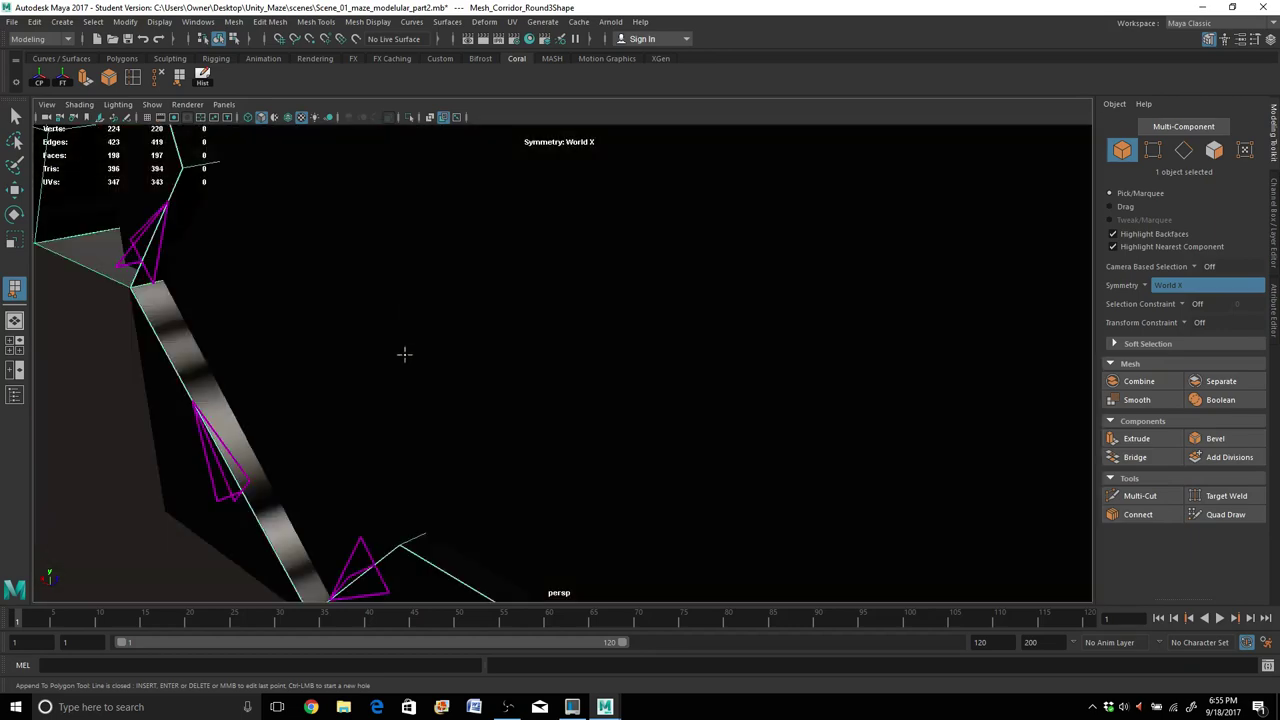
middle_click_drag(394, 420, 446, 361, "alt")
left_click_drag(434, 422, 406, 441, "alt")
scroll(406, 441, "up", 3)
mouse_move(406, 441)
middle_mouse_down("alt")
mouse_move(400, 403)
mouse_move(399, 423)
middle_mouse_up("alt")
left_click(399, 423)
left_click_drag(399, 423, 410, 428, "alt")
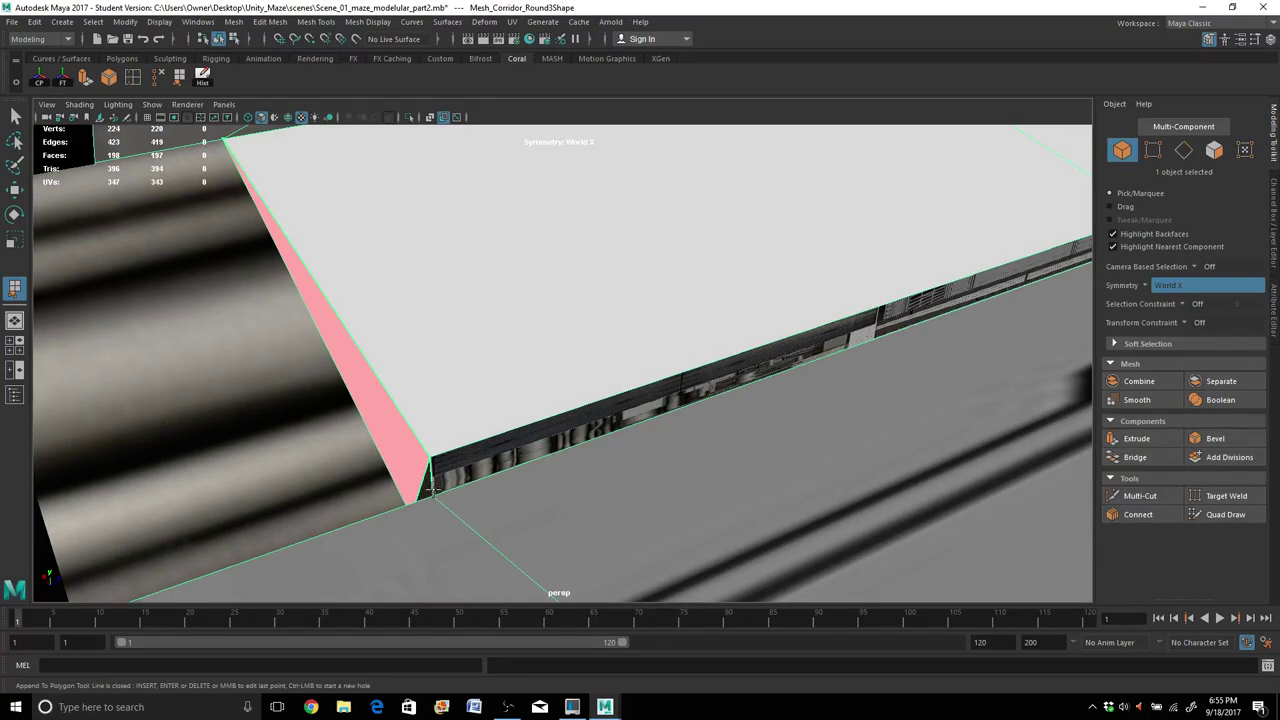
key("r")
key("q")
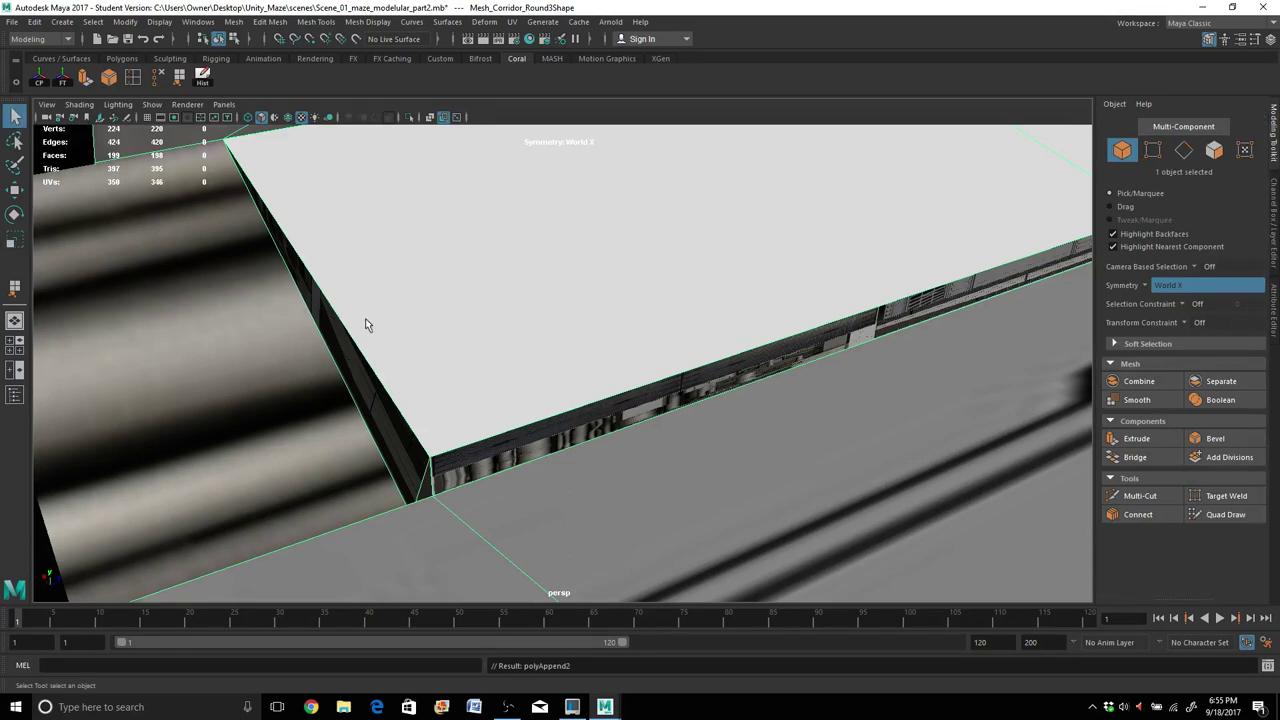
Delete the misshapen triangular side face beside the pipe texture under the white raised section.
right_click_drag(365, 325, 362, 356)
left_click(354, 395)
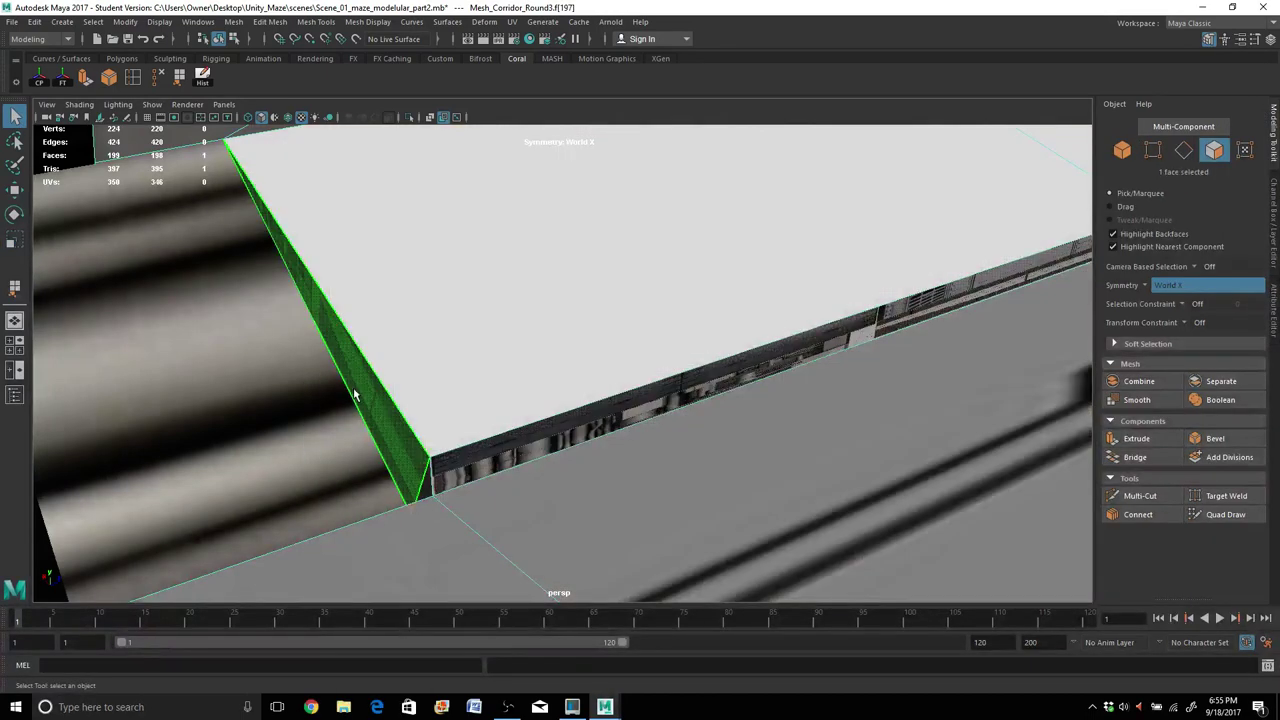
key("Delete")
scroll(355, 393, "up", 3)
middle_click_drag(399, 455, 416, 417, "alt")
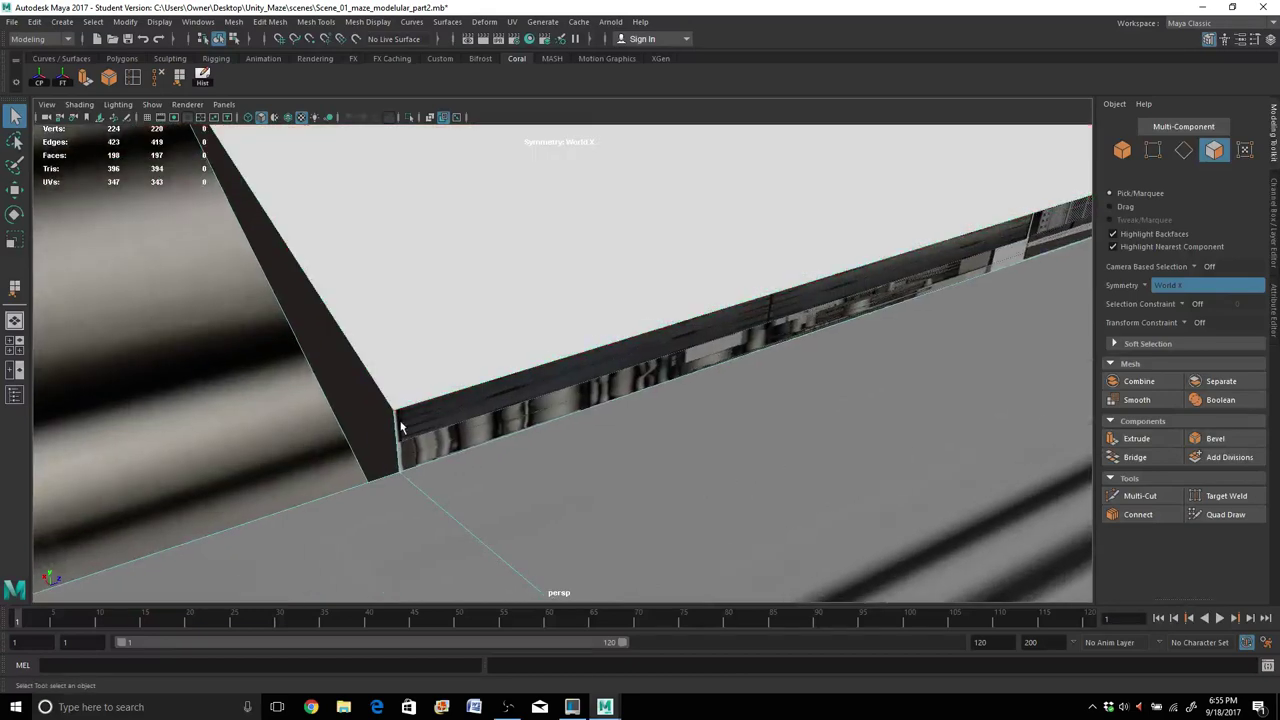
Close the reopened side of the raised section with a new face using Append to Polygon.
left_click(16, 289)
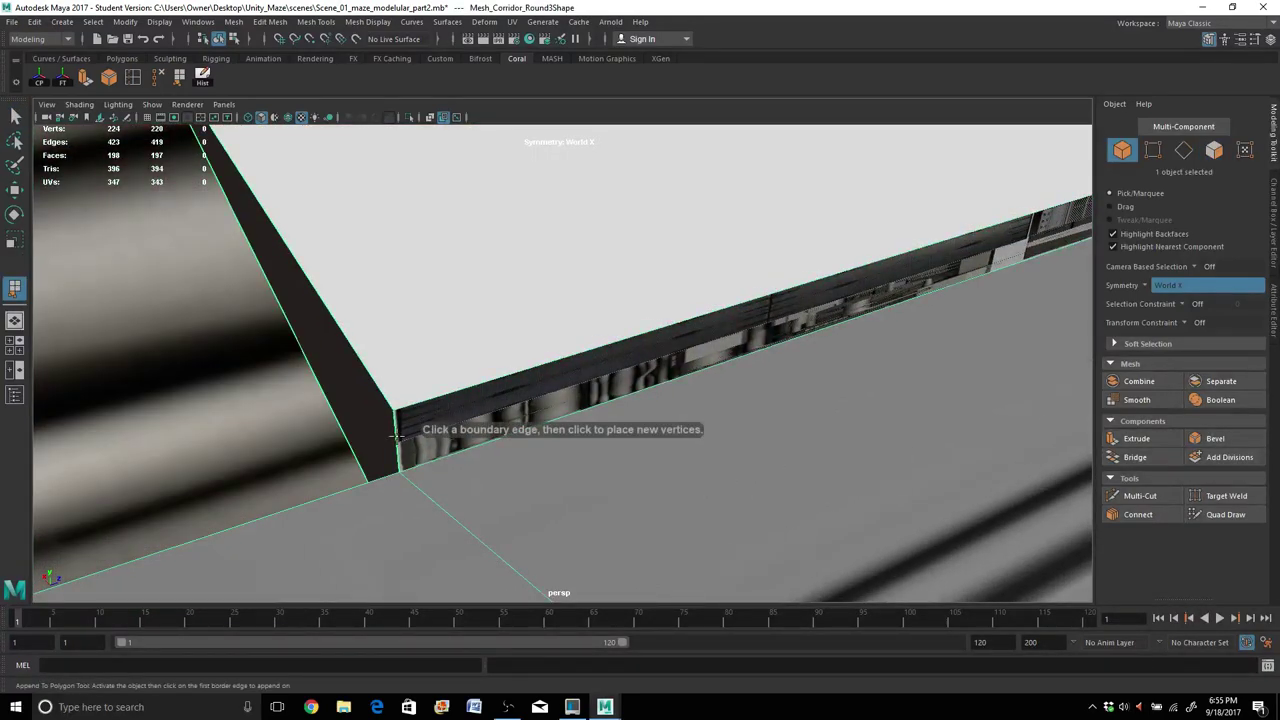
left_click(312, 388)
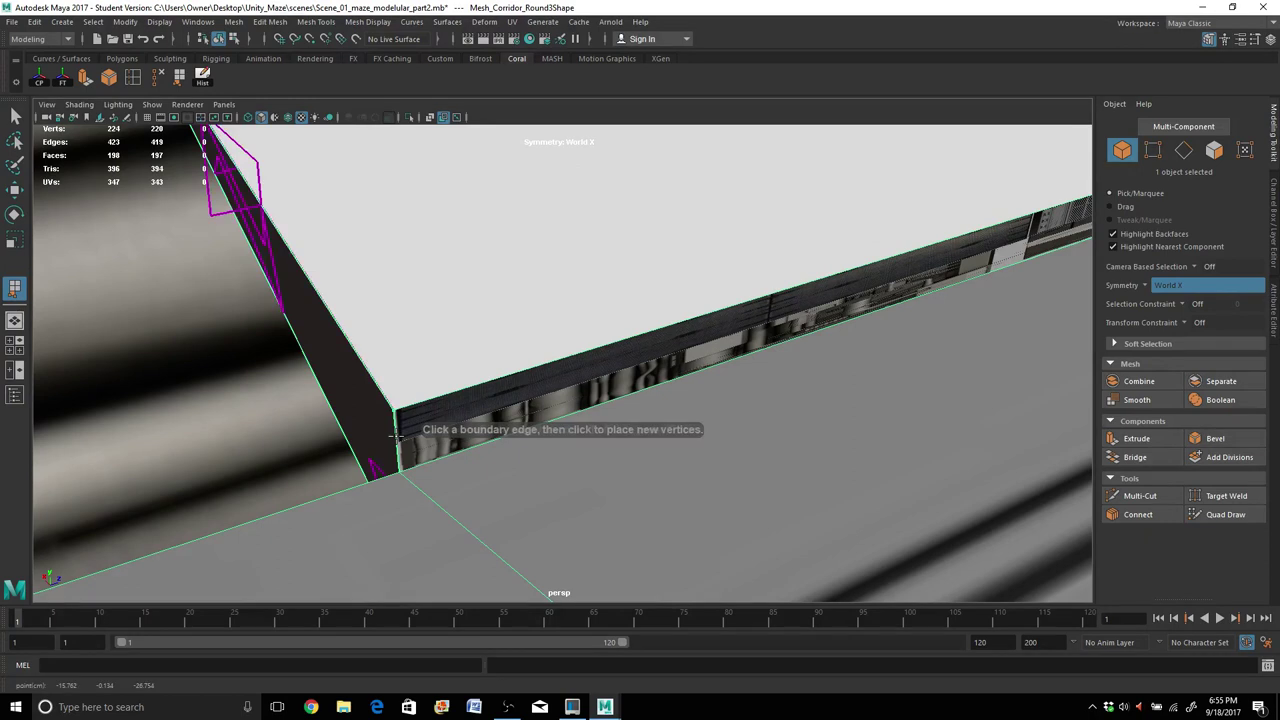
left_click(322, 389)
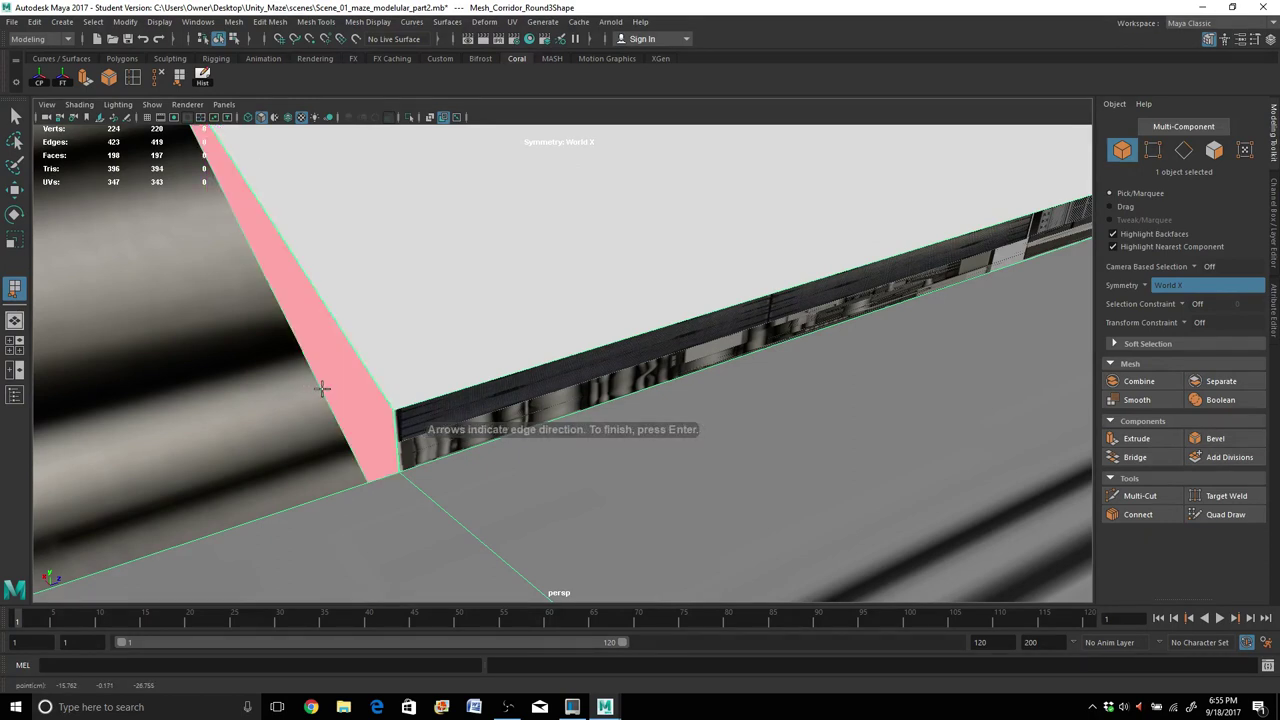
key("Return")
left_click_drag(322, 395, 334, 393, "alt")
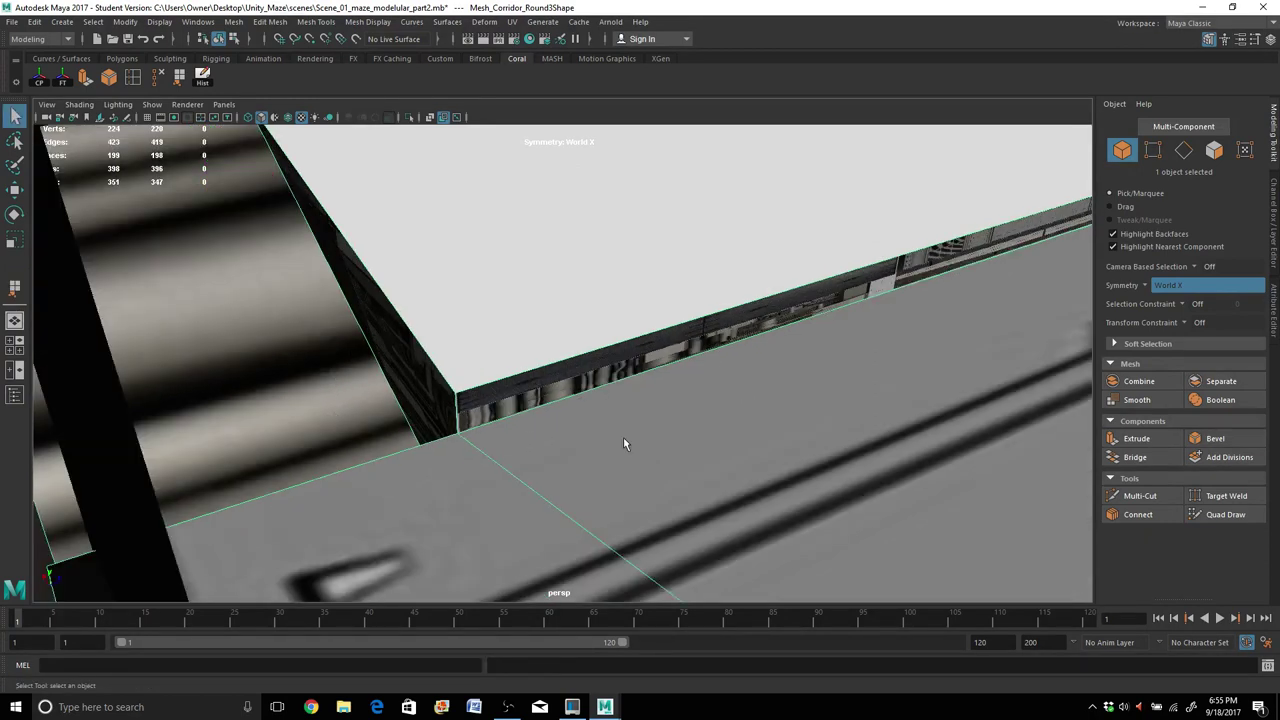
Select the two front top edges of the raised section and move them inward to about X -15.65 and up to Y -0.12.
left_click_drag(623, 444, 485, 440, "alt")
right_click_drag(463, 322, 463, 287)
left_click(445, 405)
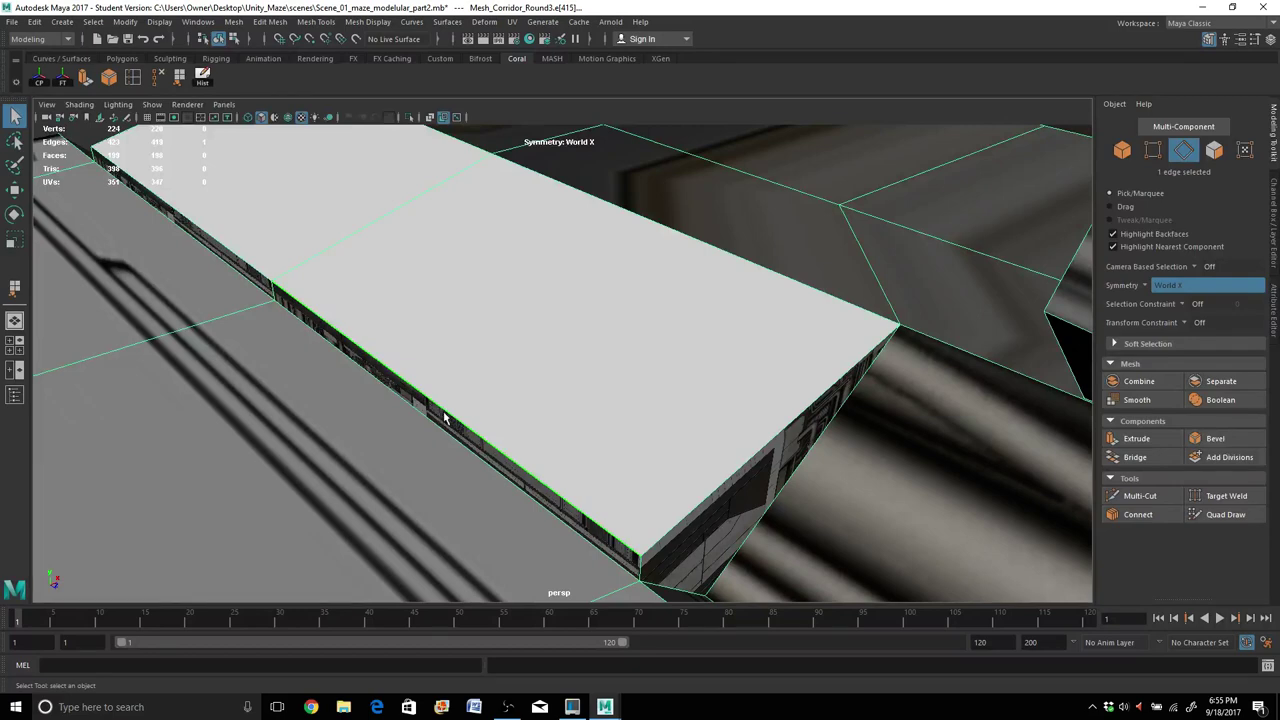
left_click_drag(447, 420, 368, 372, "alt")
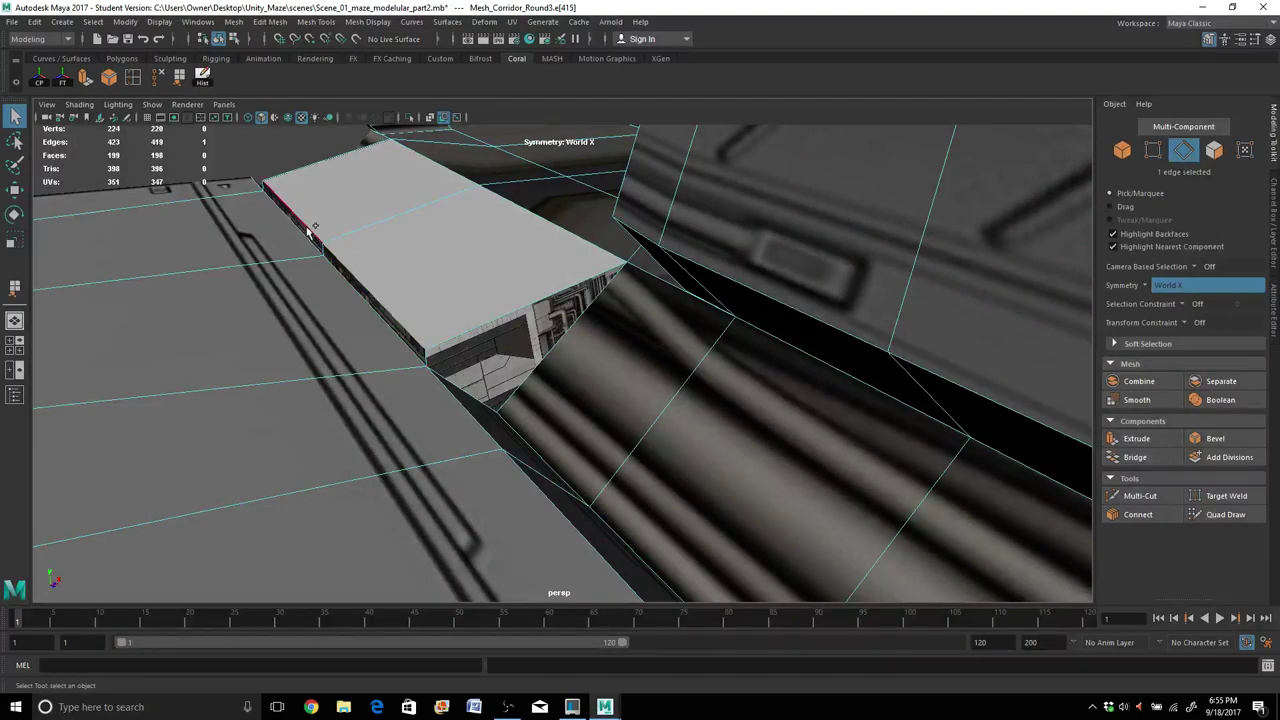
left_click(344, 236)
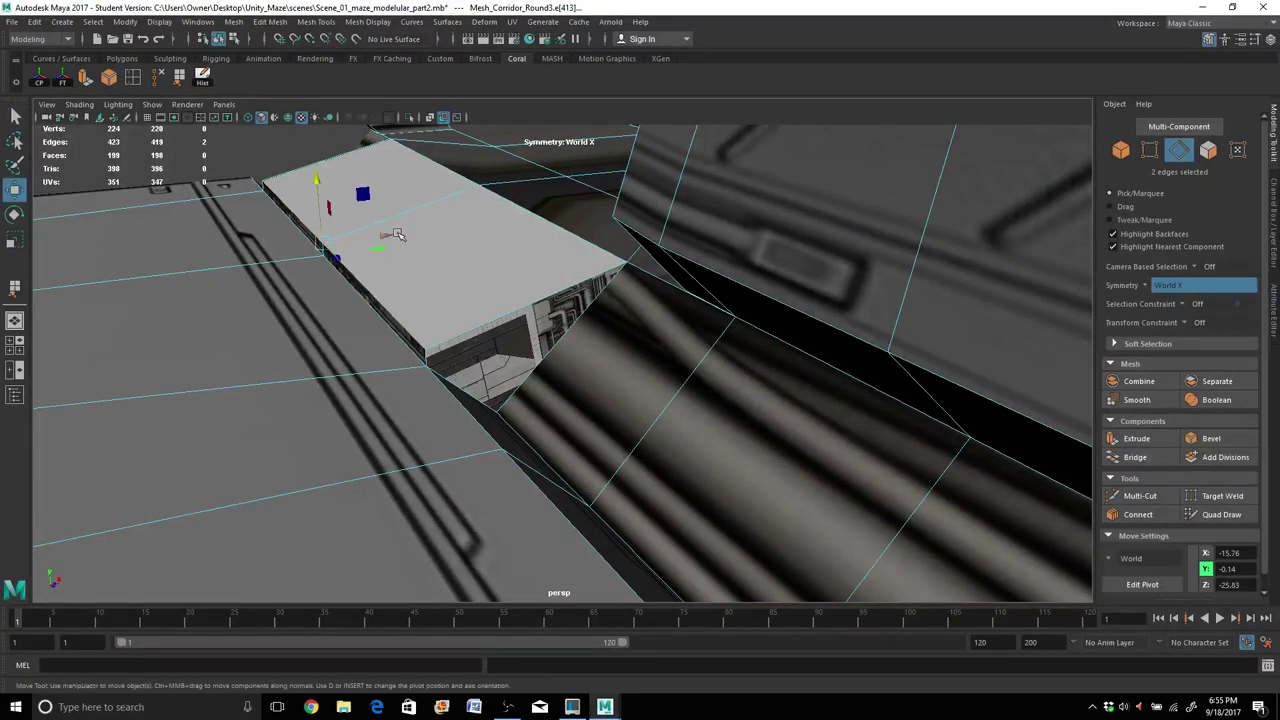
left_click_drag(390, 236, 398, 232)
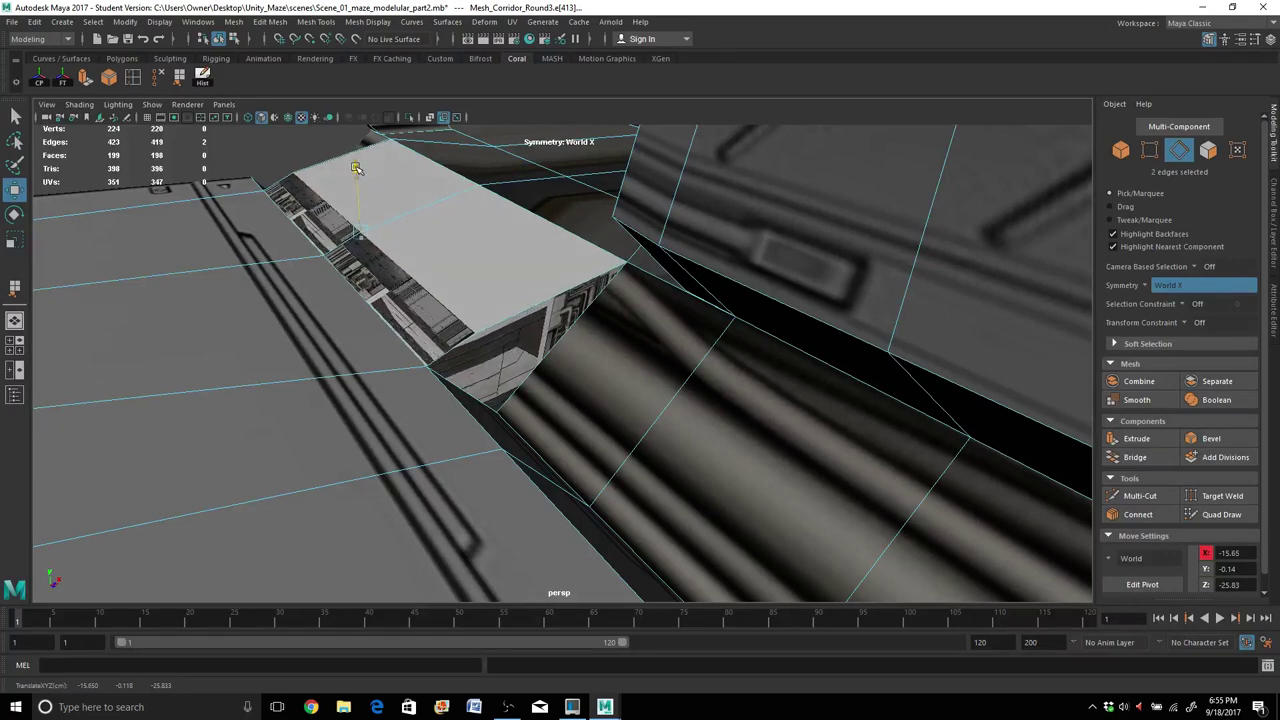
Select the white top faces, the front faces and the near side face of the raised section.
left_click_drag(247, 291, 274, 290, "alt")
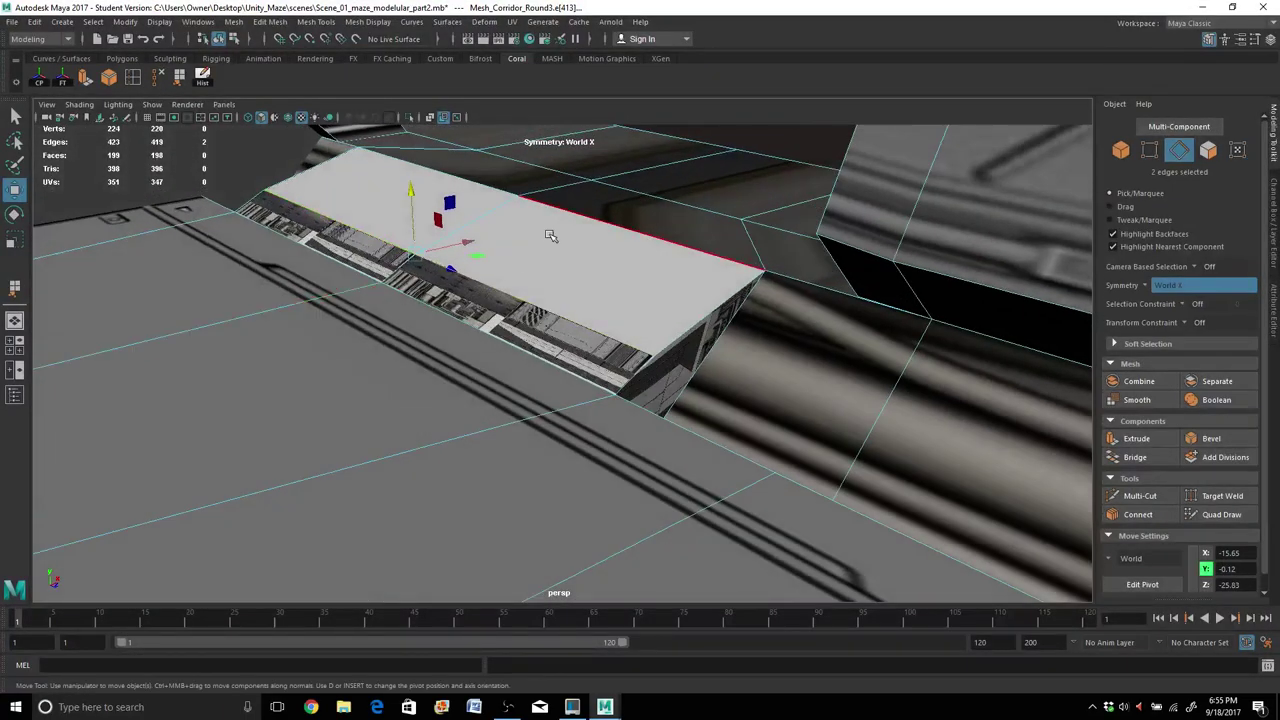
scroll(582, 251, "up", 2)
left_click_drag(658, 287, 496, 216, "alt")
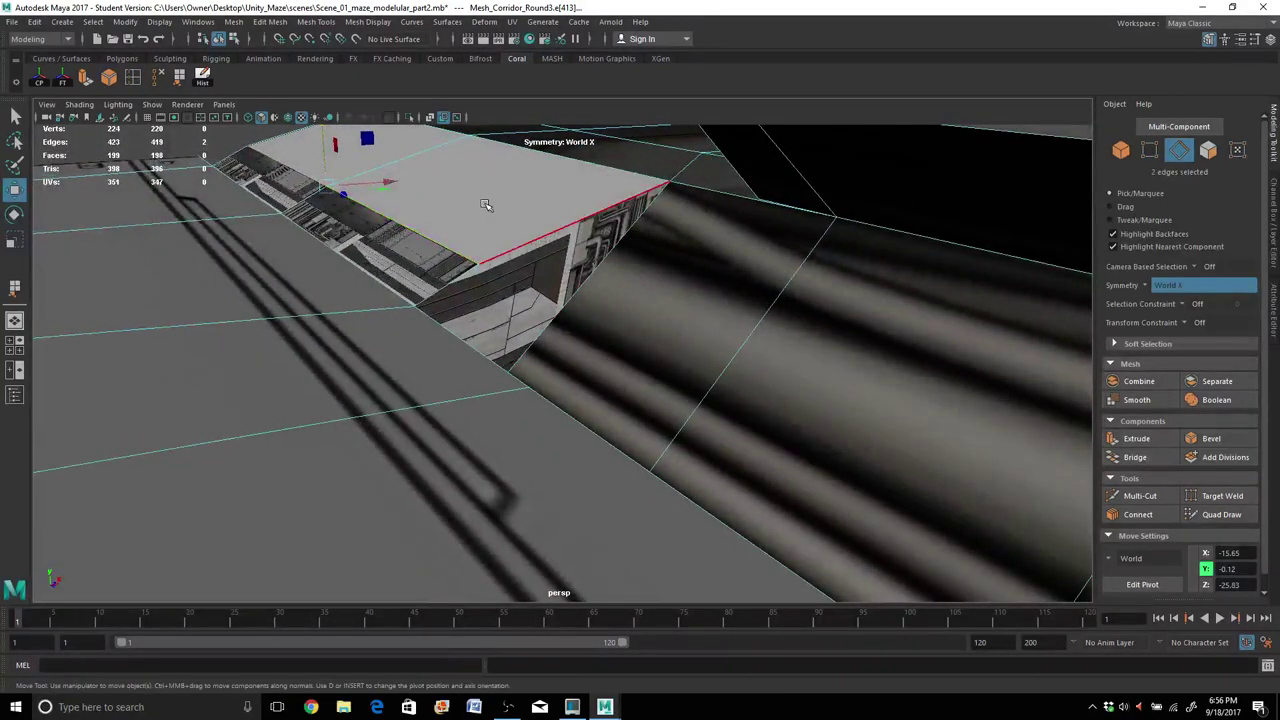
right_click(485, 205)
left_click(484, 240)
left_click(489, 221)
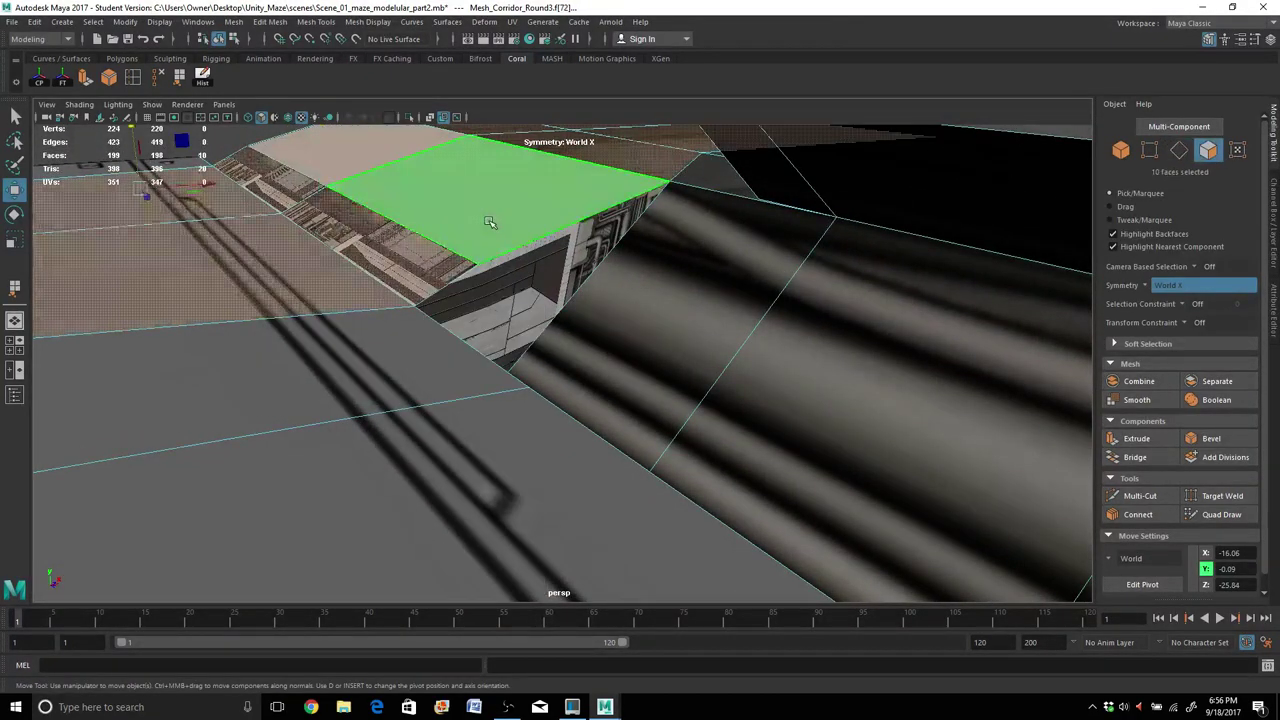
left_click(489, 221)
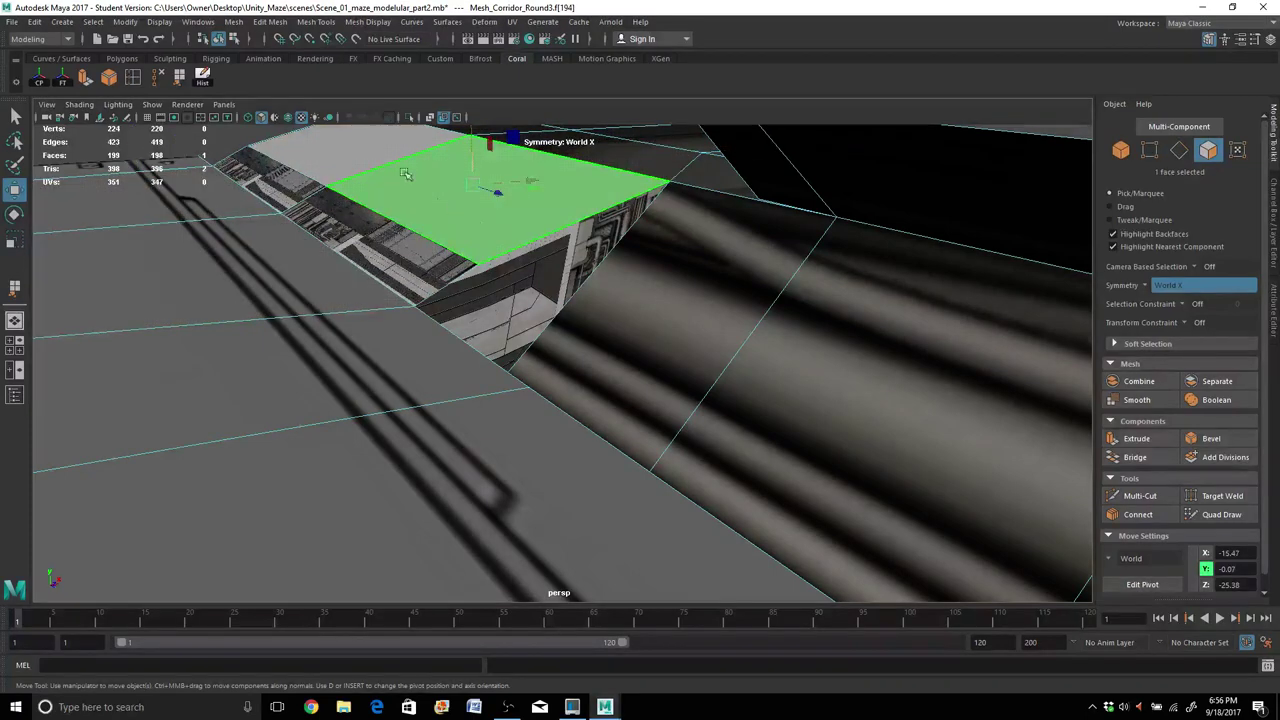
left_click(310, 148, "shift")
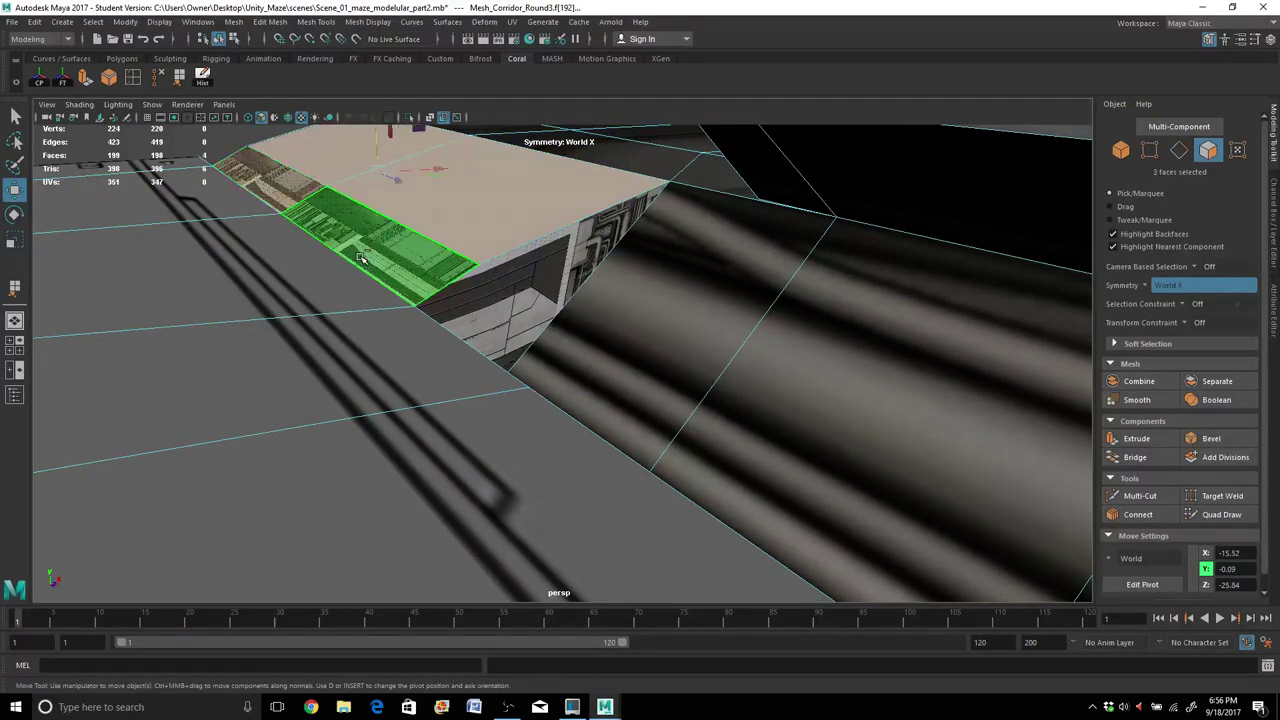
left_click(497, 313)
left_click(497, 313, "shift")
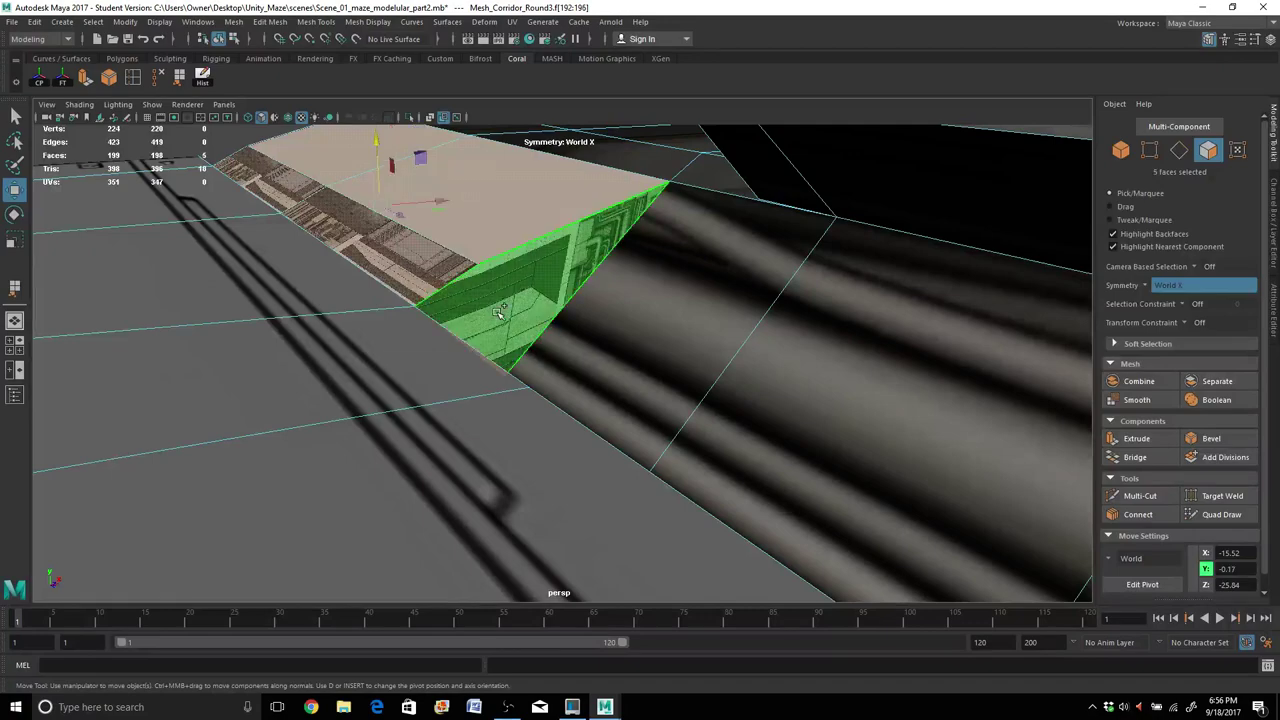
Add the opposite side face and the loops of frame faces behind the raised section to the face selection.
left_click_drag(497, 313, 387, 389, "alt")
scroll(391, 309, "up", 5)
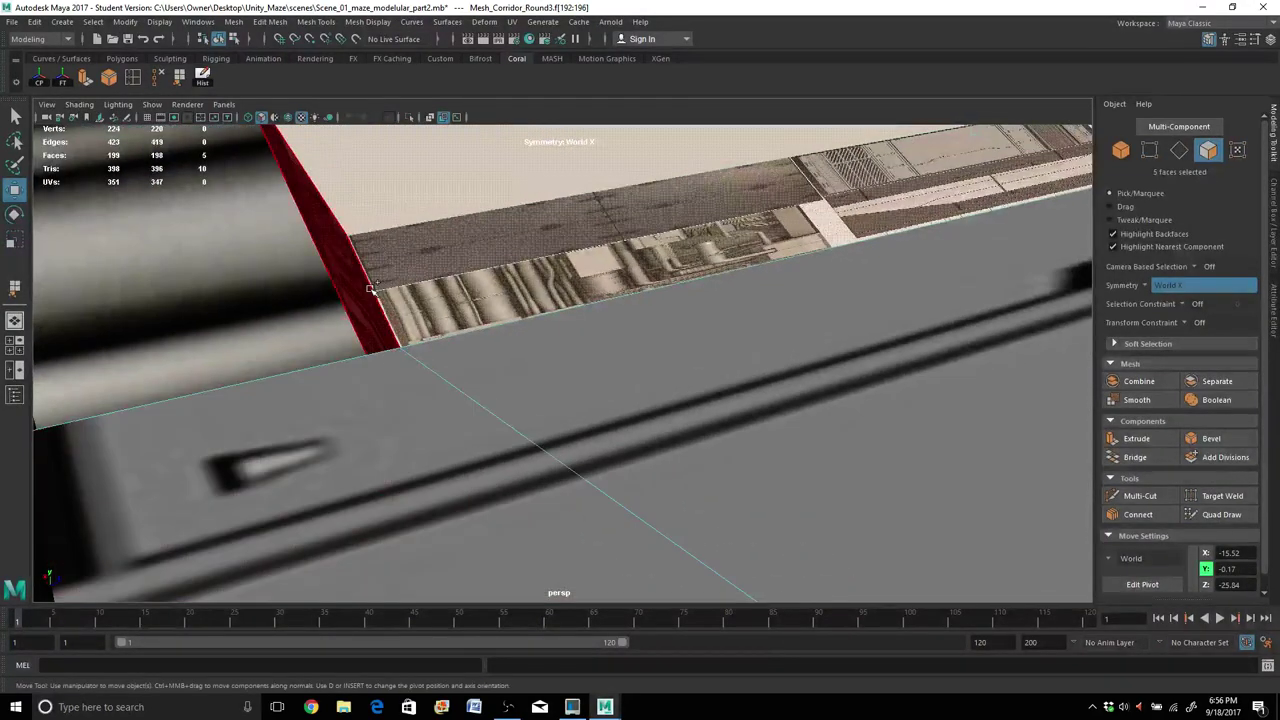
left_click(370, 289, "shift")
left_click_drag(370, 289, 346, 351, "alt")
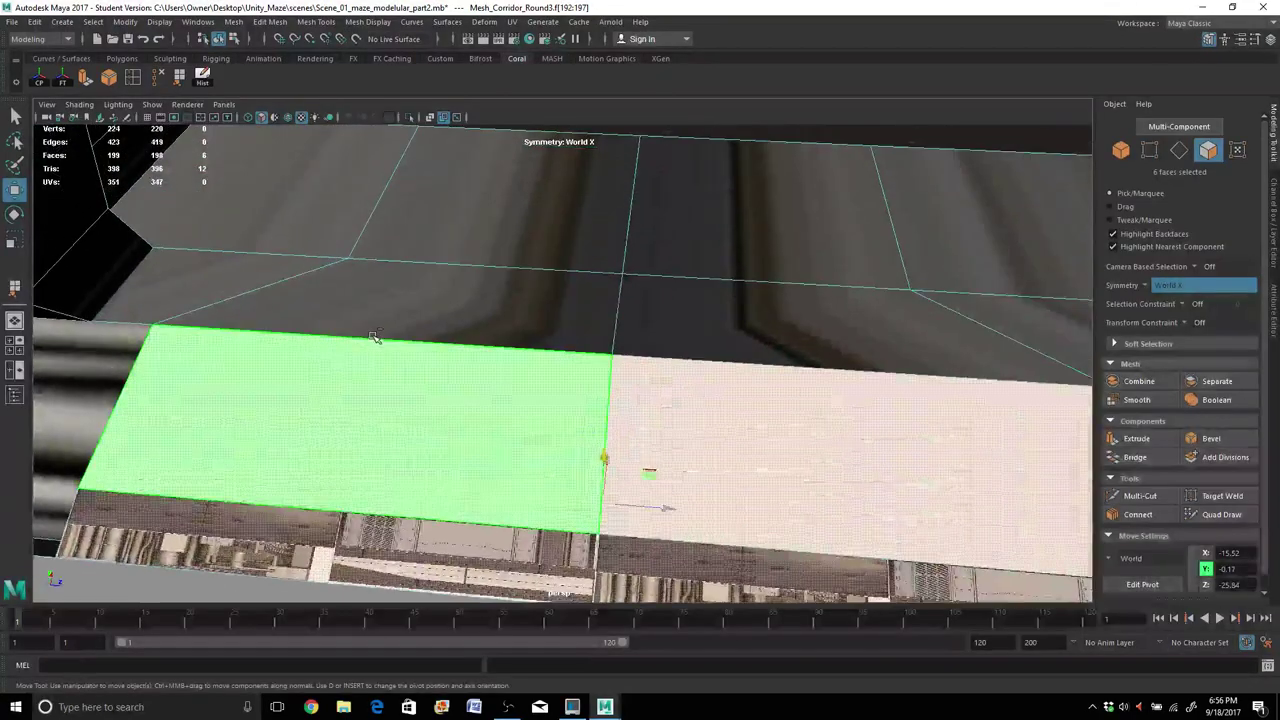
left_click(384, 320, "shift")
double_click(720, 311, "shift")
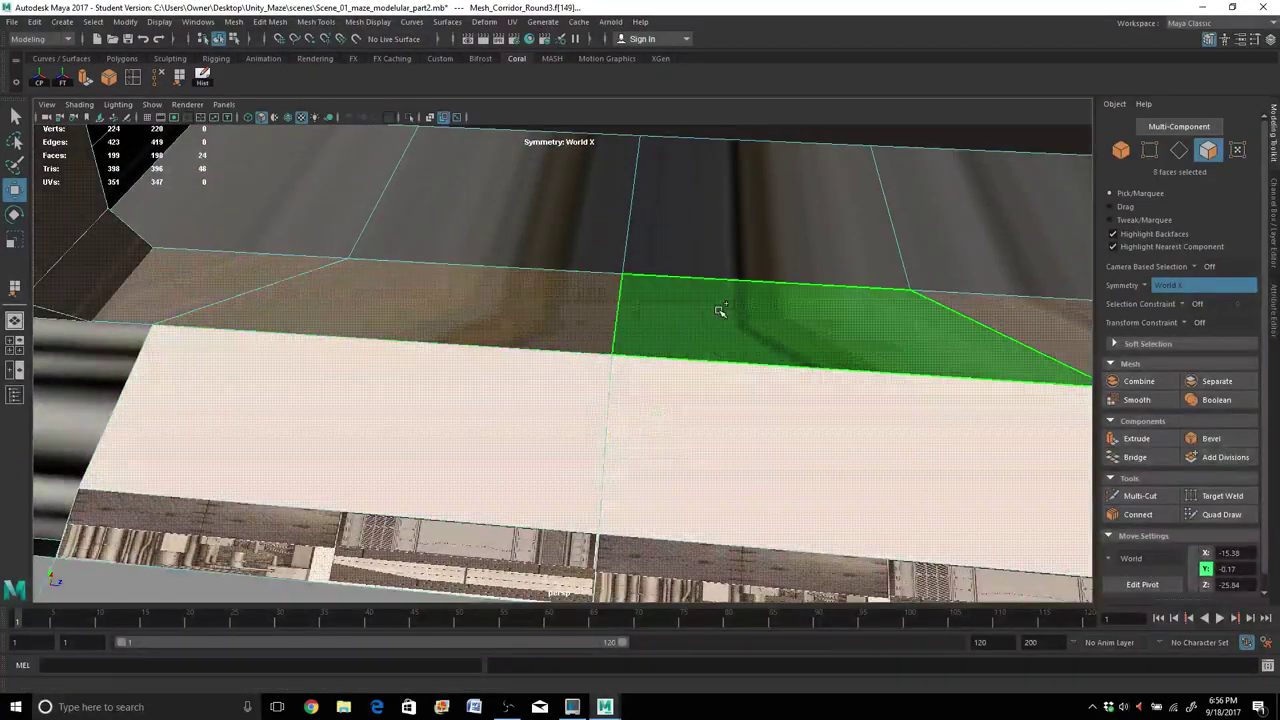
left_click(688, 199, "shift")
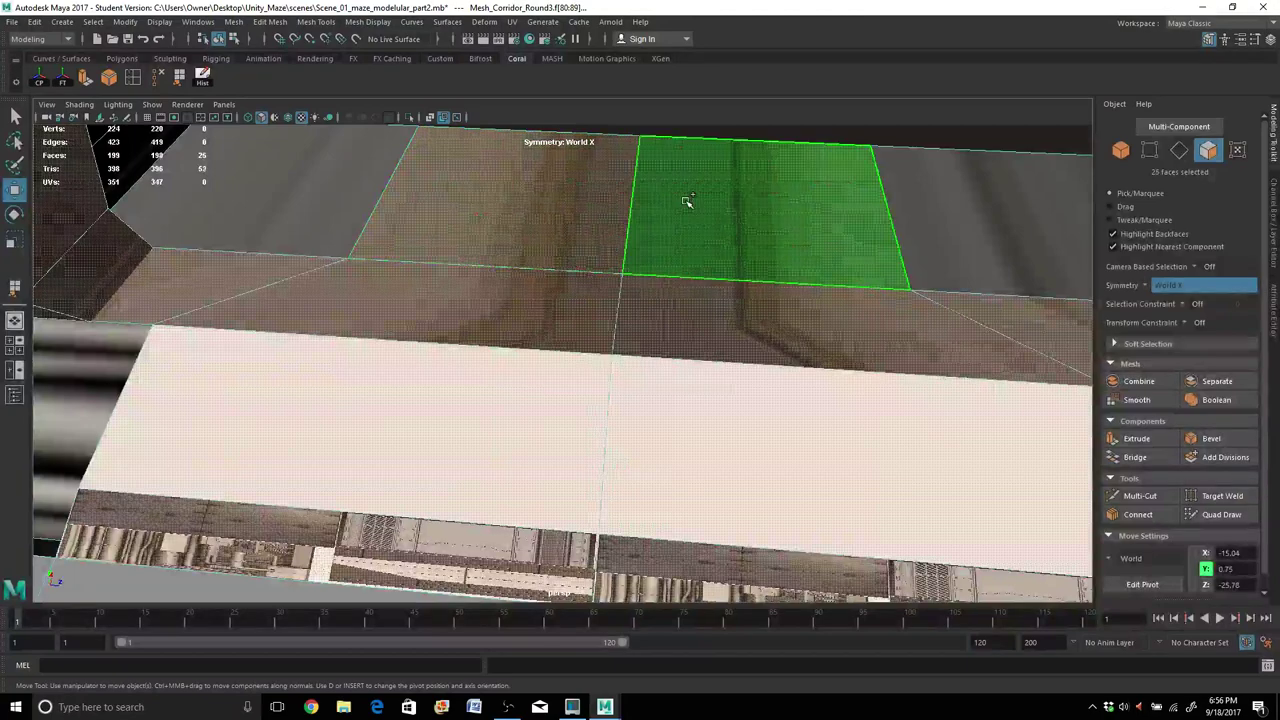
left_click(234, 345, "shift")
left_click(100, 285, "shift")
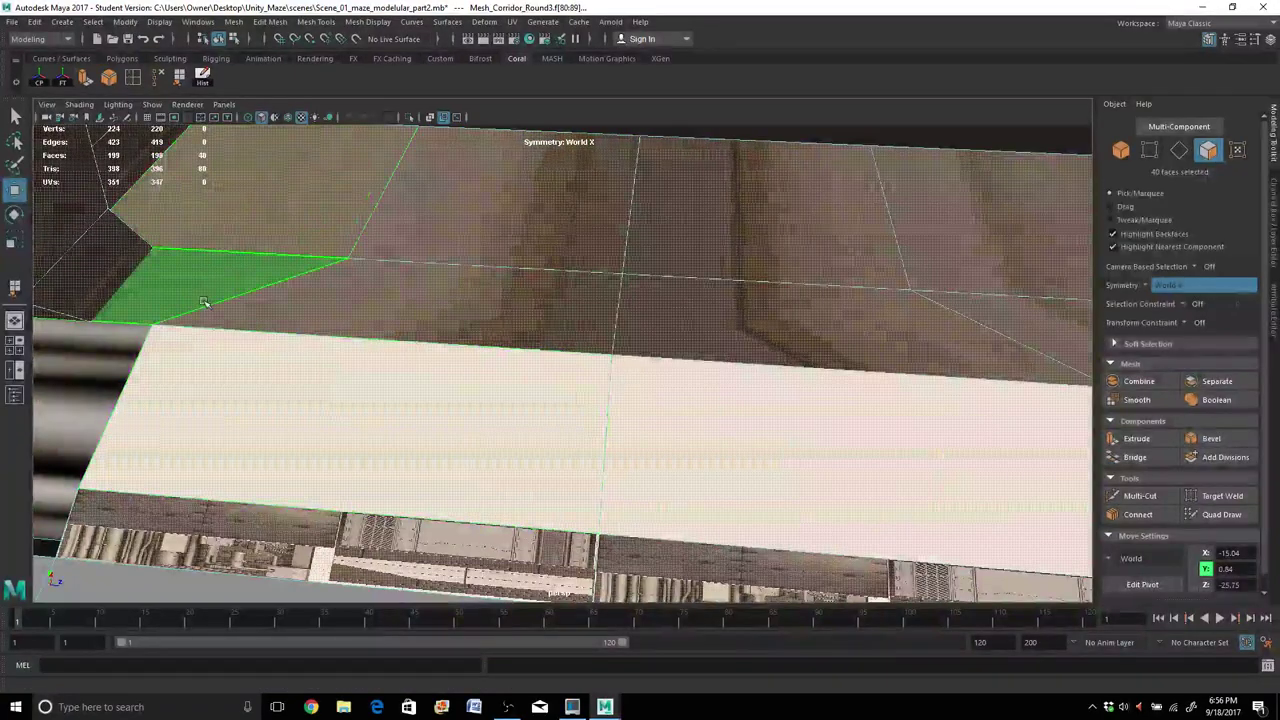
Split the workspace into two views and show the UV Editor beside the perspective view.
left_click(15, 372)
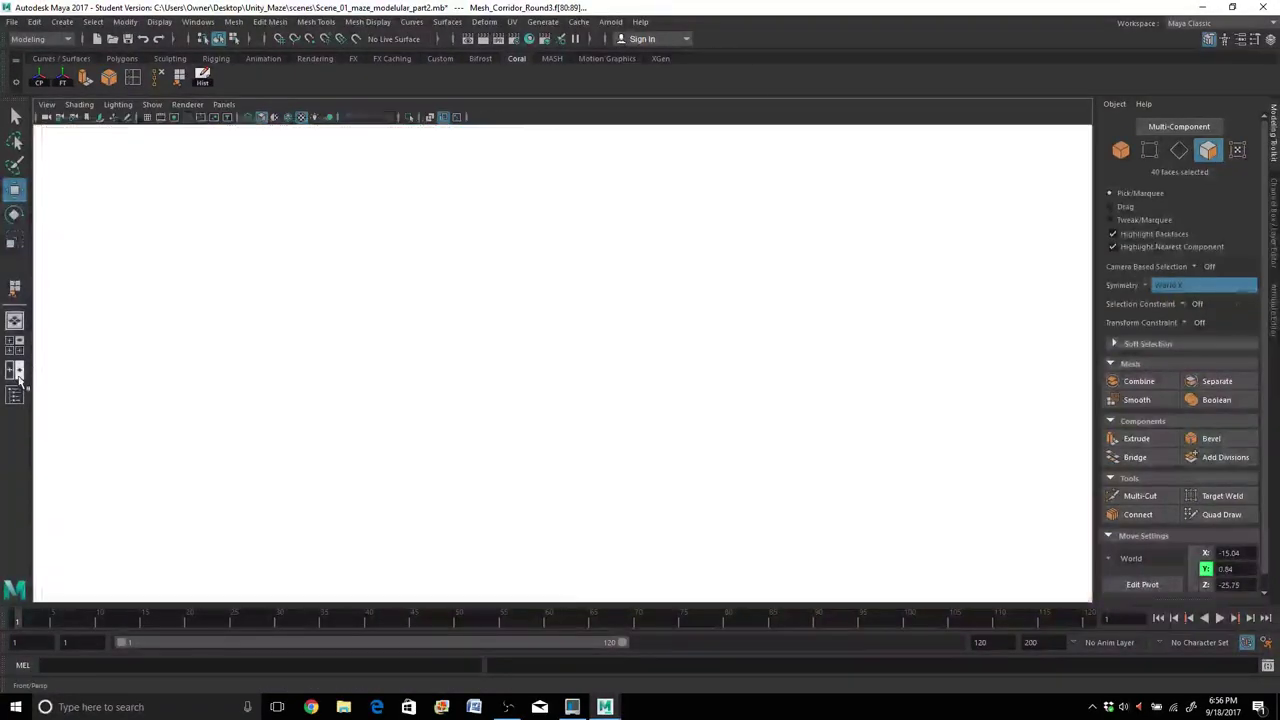
left_click(224, 106)
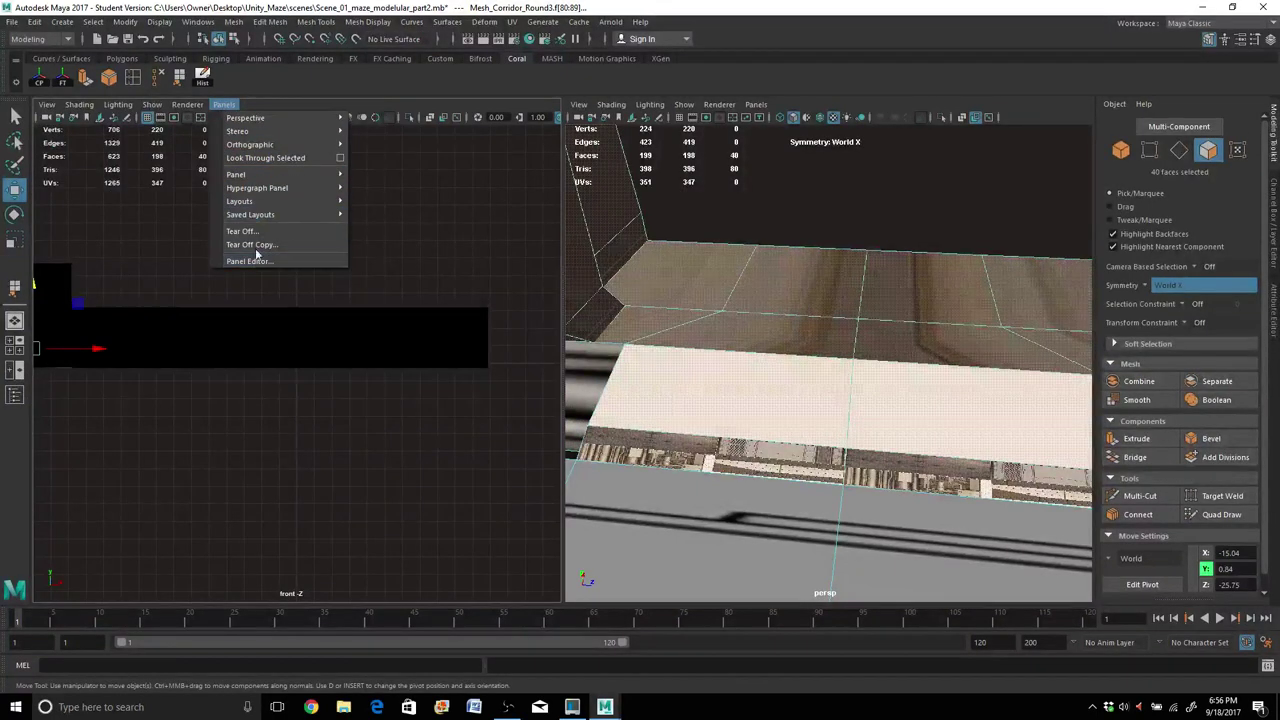
mouse_move(257, 176)
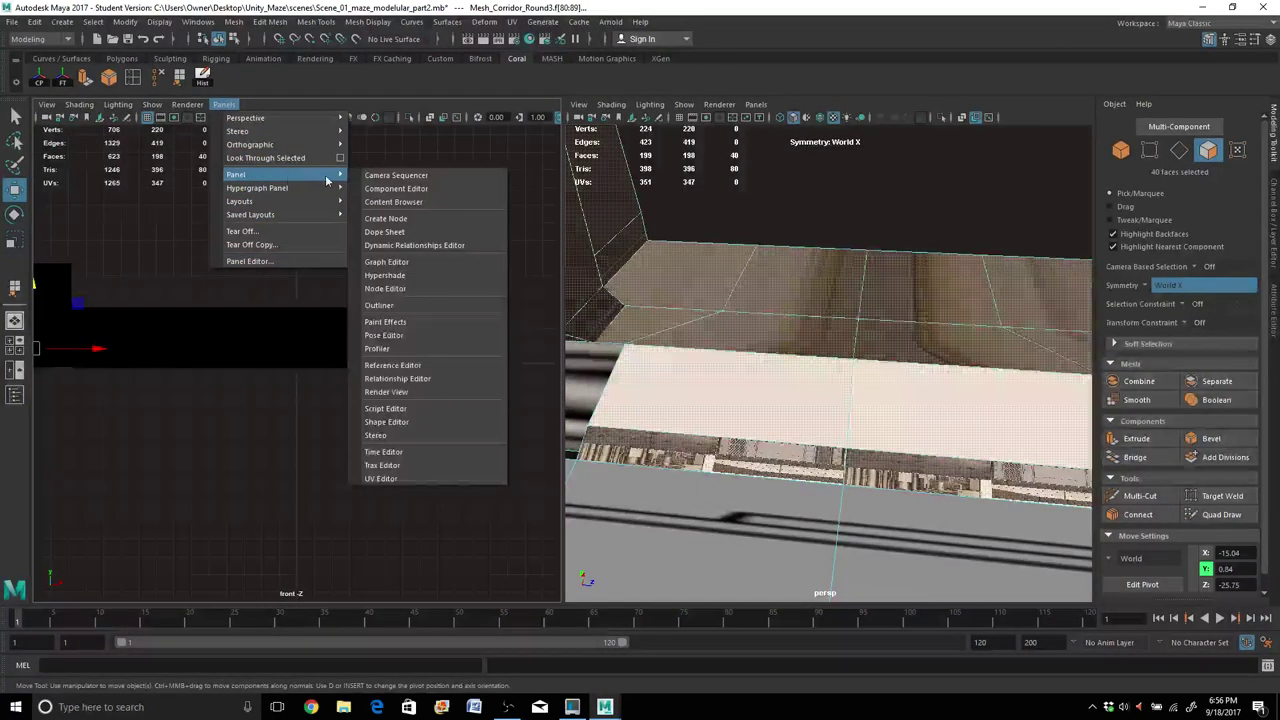
left_click(414, 479)
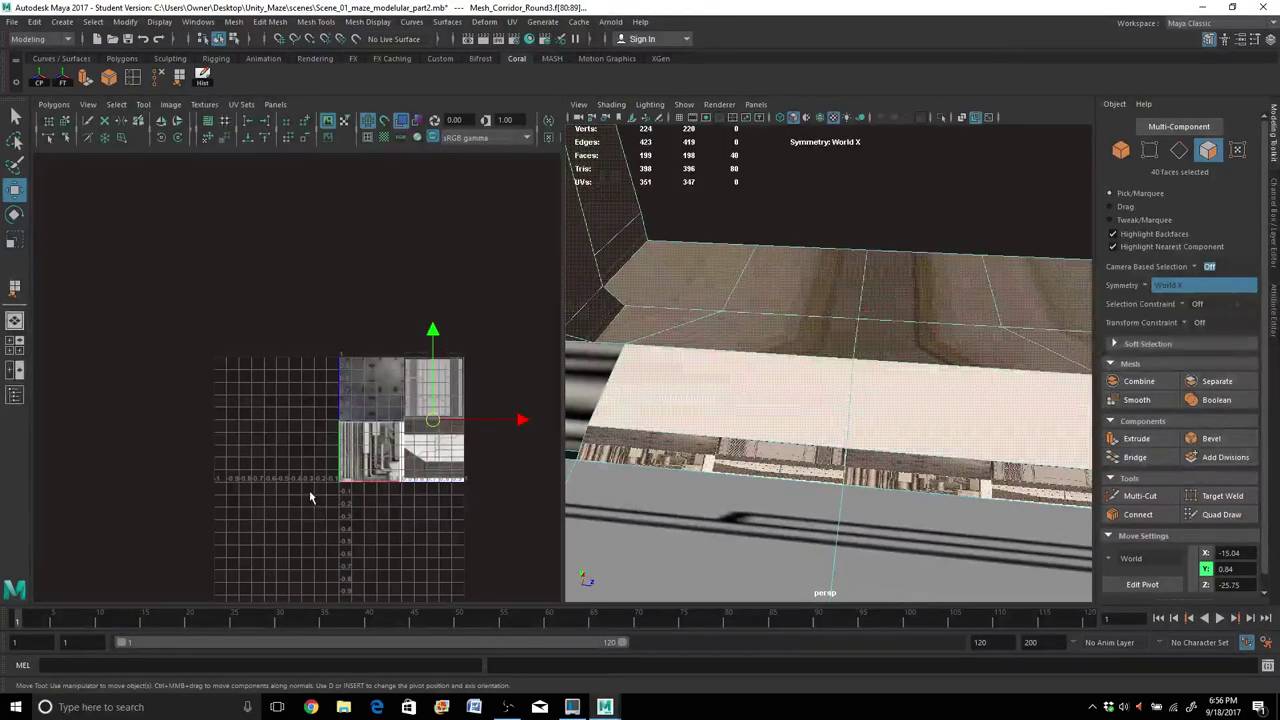
Hide the grid in the UV Editor and turn on the shaded UV display.
scroll(311, 489, "up", 5)
middle_click_drag(332, 458, 107, 388, "alt")
left_click(402, 121)
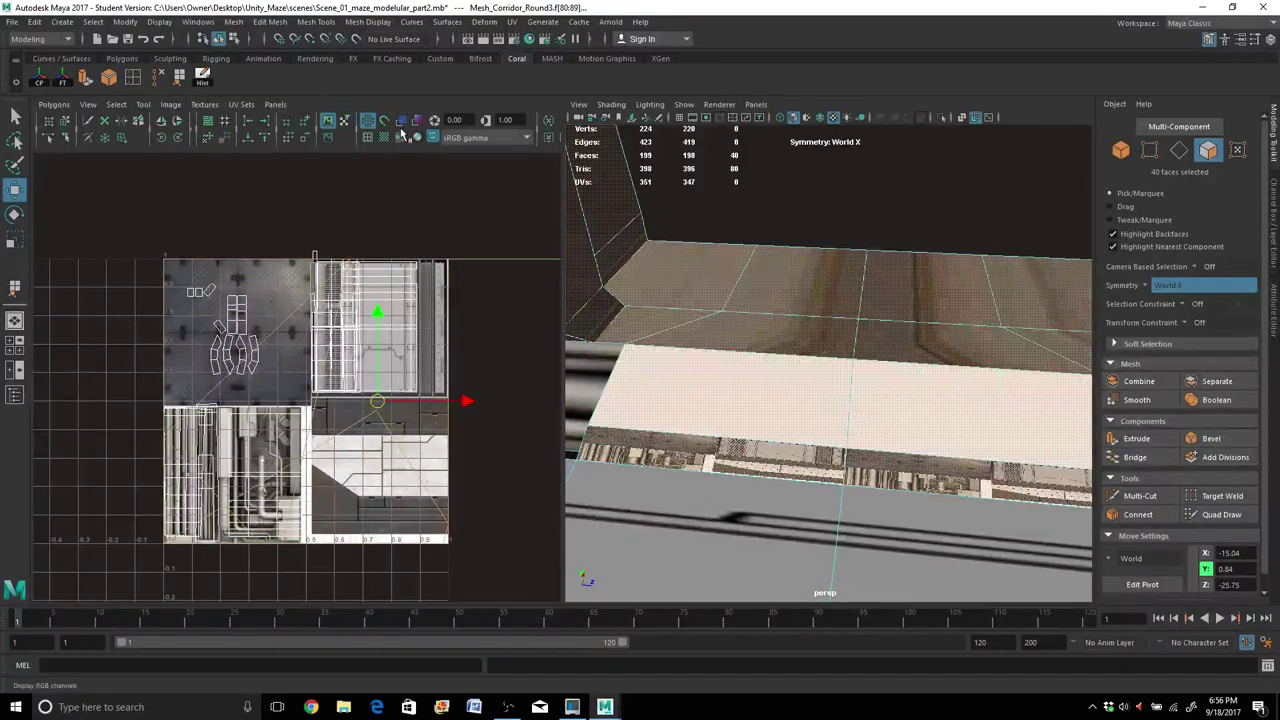
left_click(365, 122)
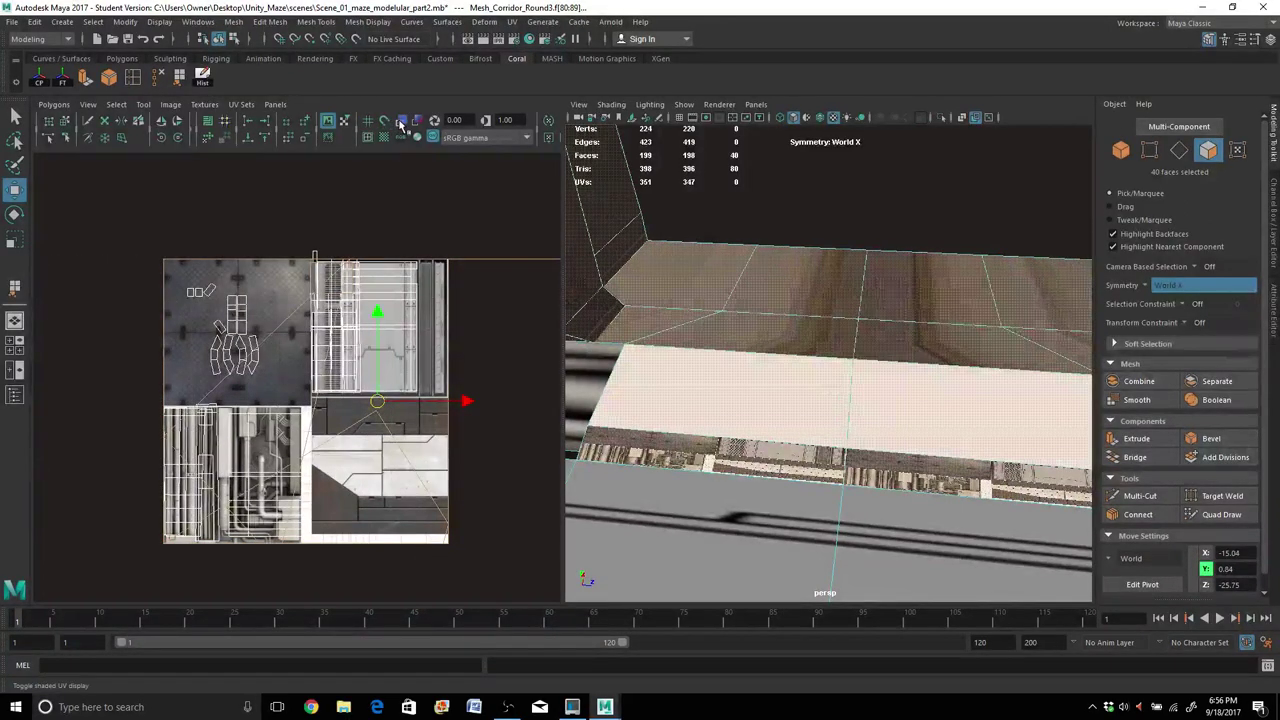
left_click(402, 121)
middle_click_drag(371, 514, 260, 480, "alt")
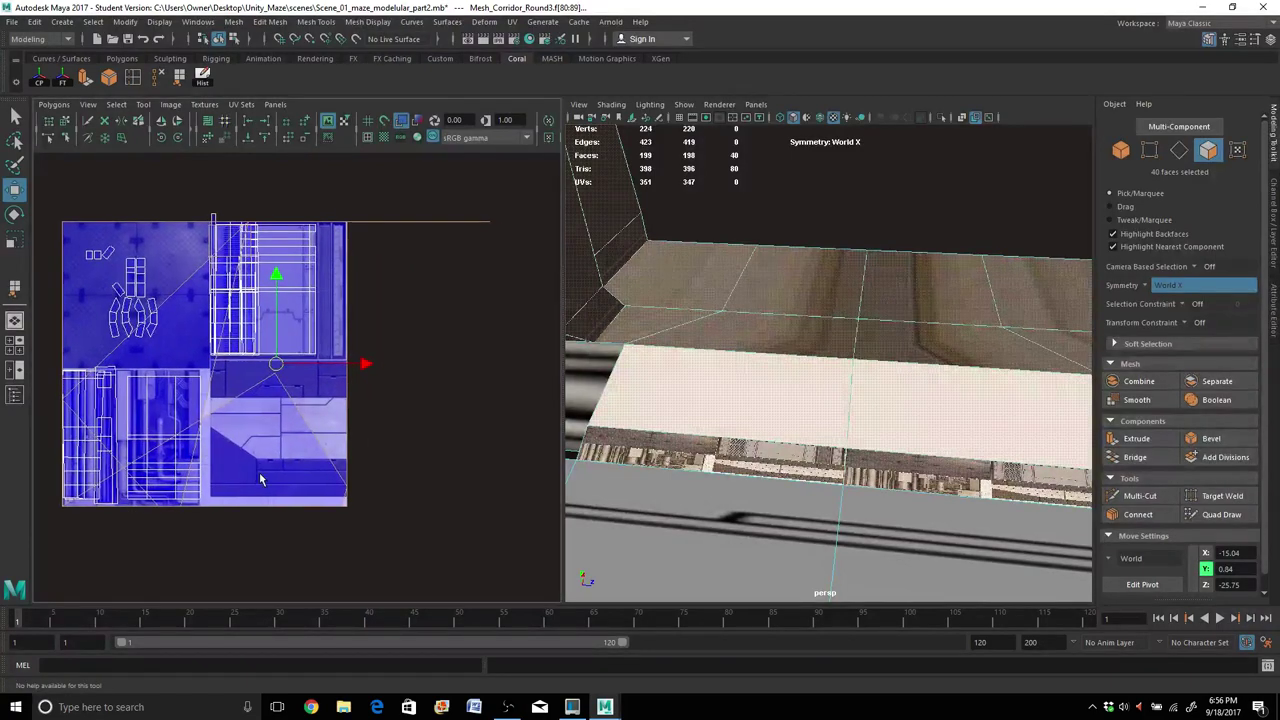
Try moving the selected faces' UVs to another area of the texture, and undo the move.
scroll(300, 372, "down", 2)
left_click_drag(283, 371, 178, 335)
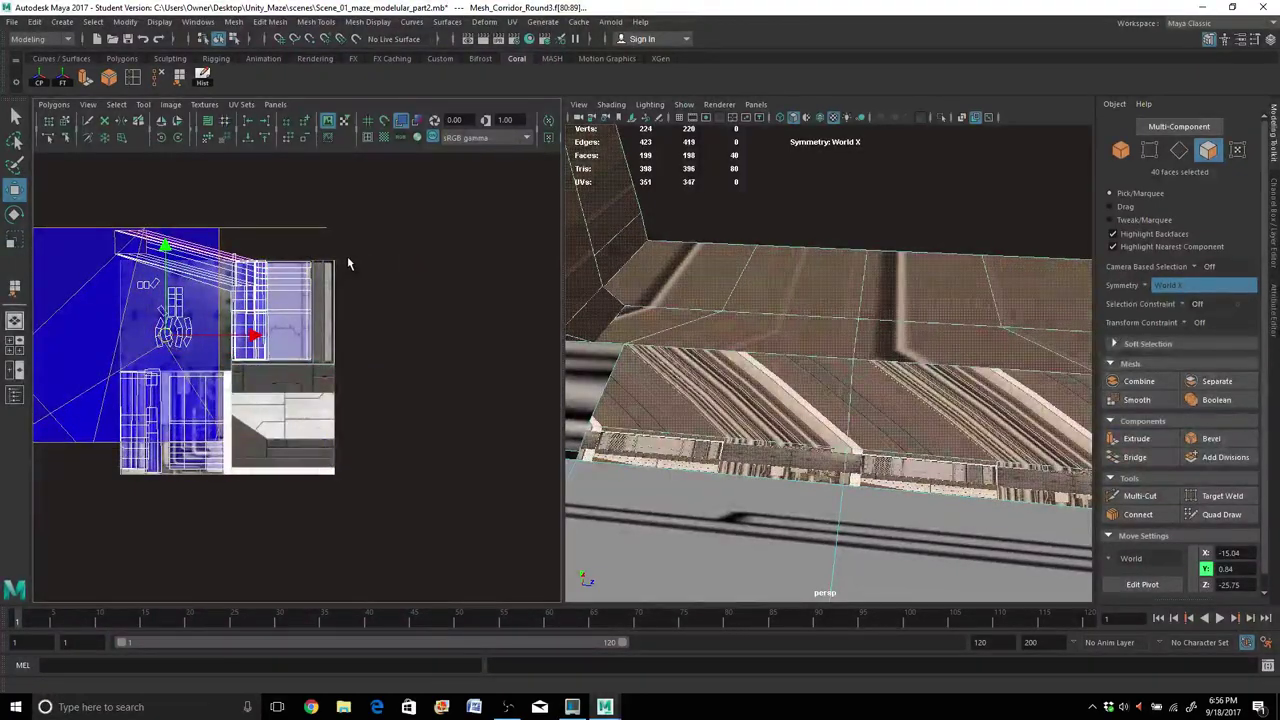
key("ctrl+z")
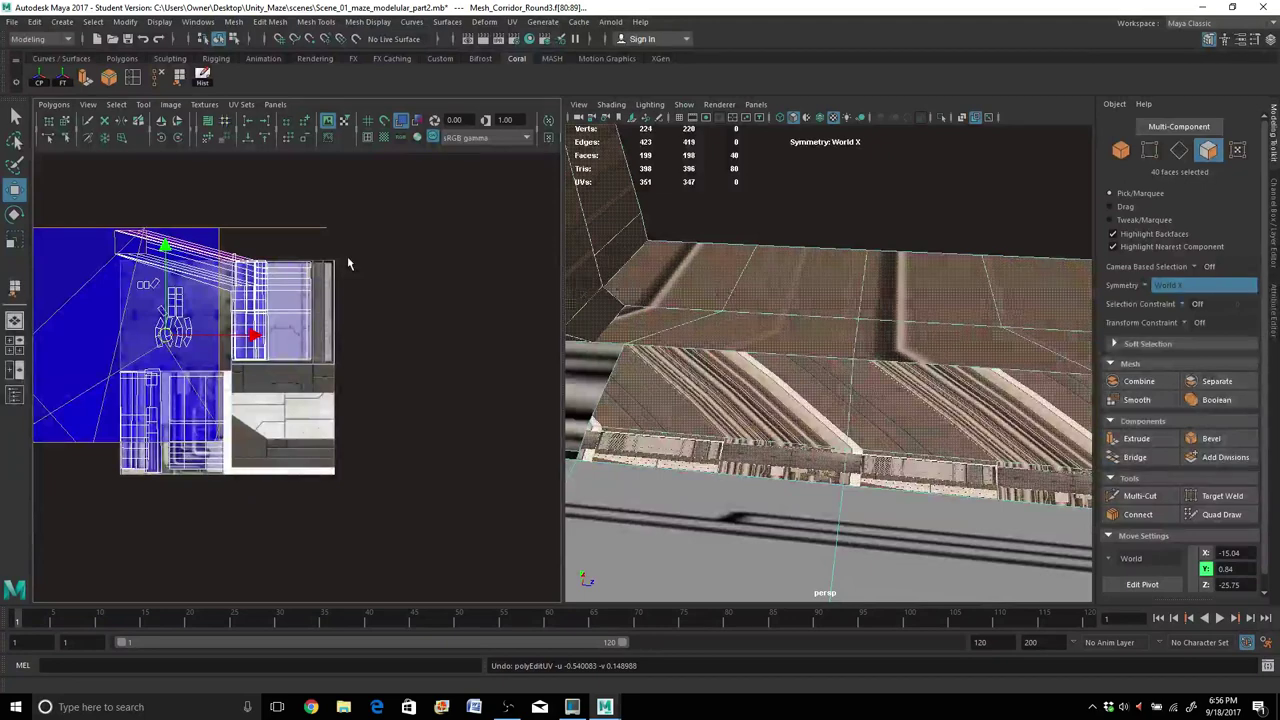
key("ctrl+z")
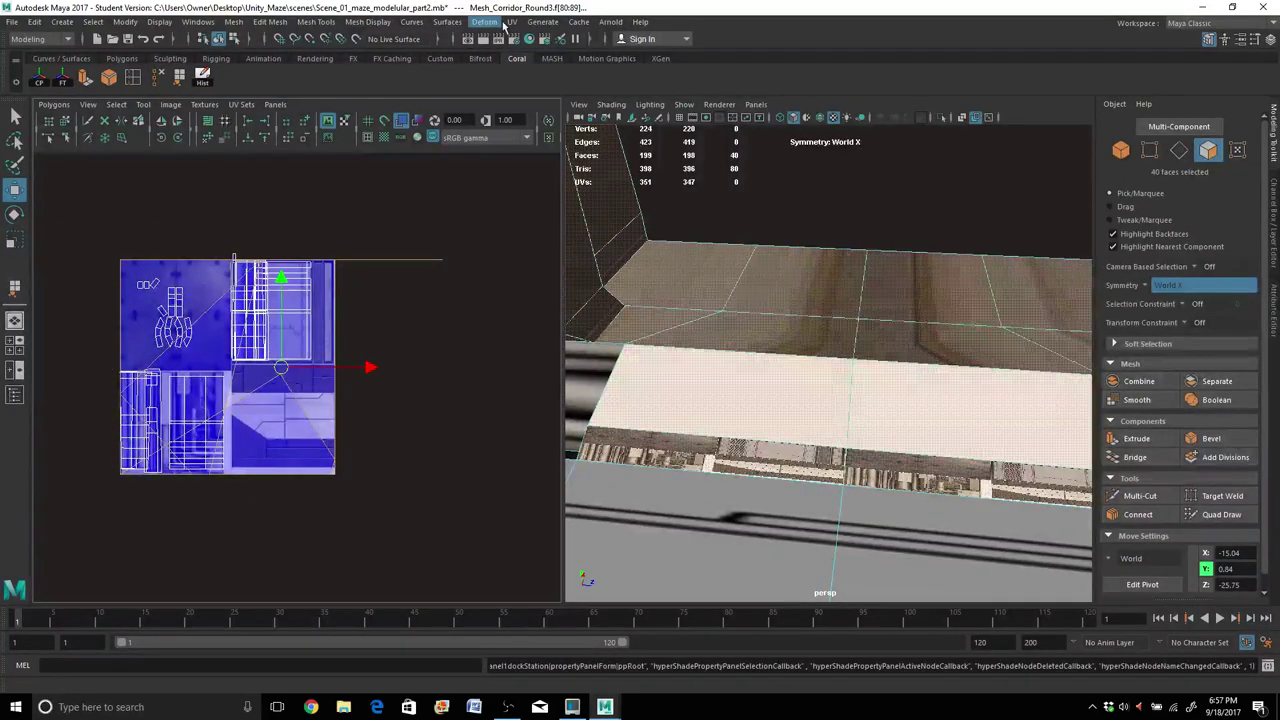
Apply Automatic UV mapping to the selected raised section and frame faces, and activate the Move tool.
left_click(513, 22)
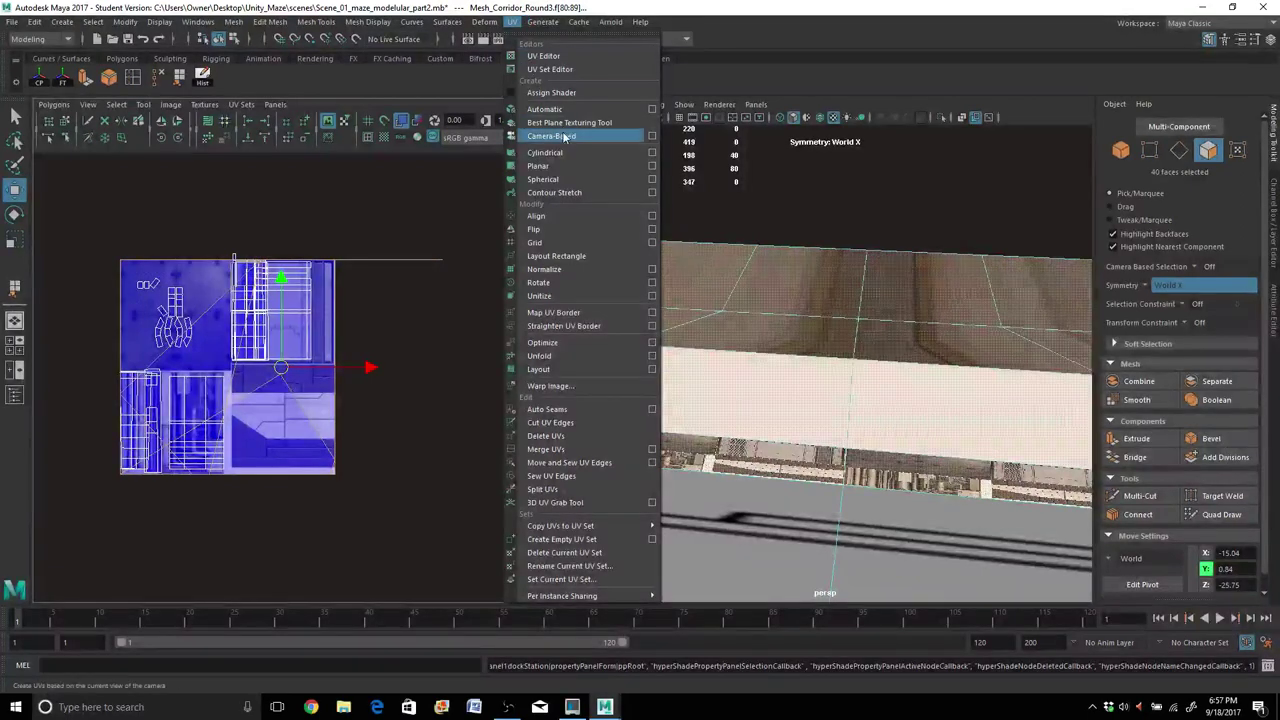
left_click(543, 109)
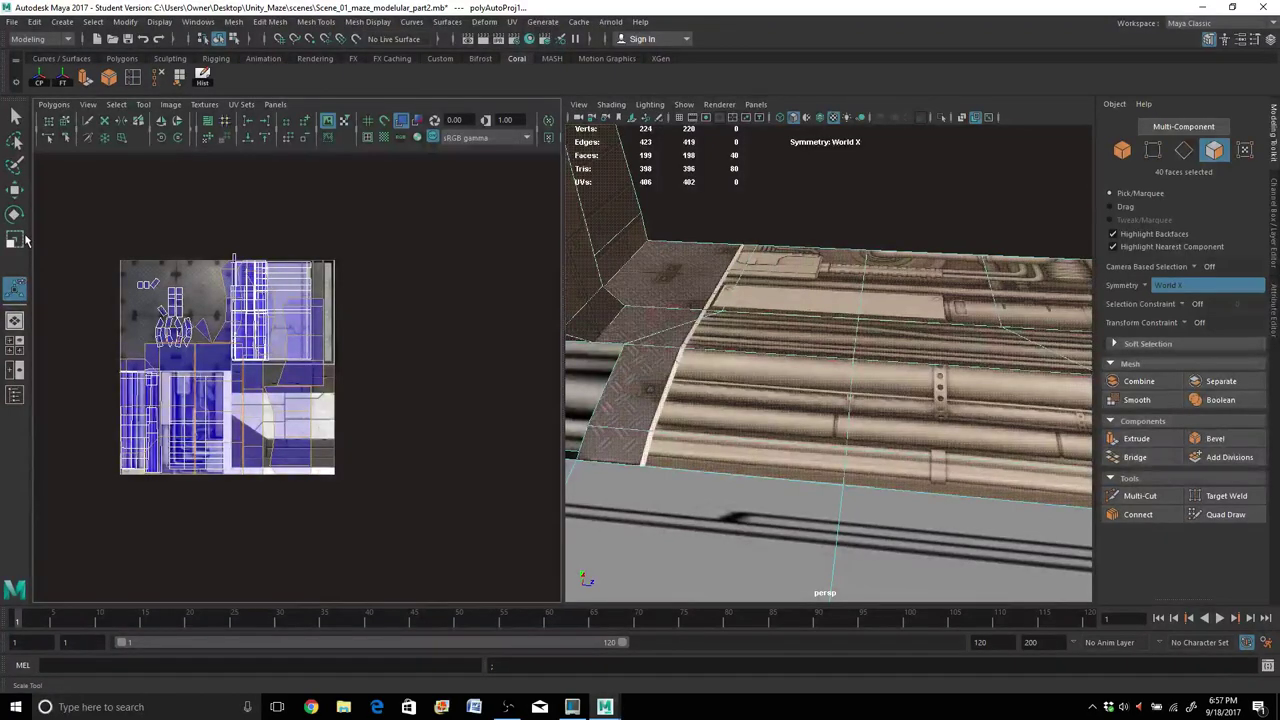
left_click_drag(790, 420, 953, 439, "alt")
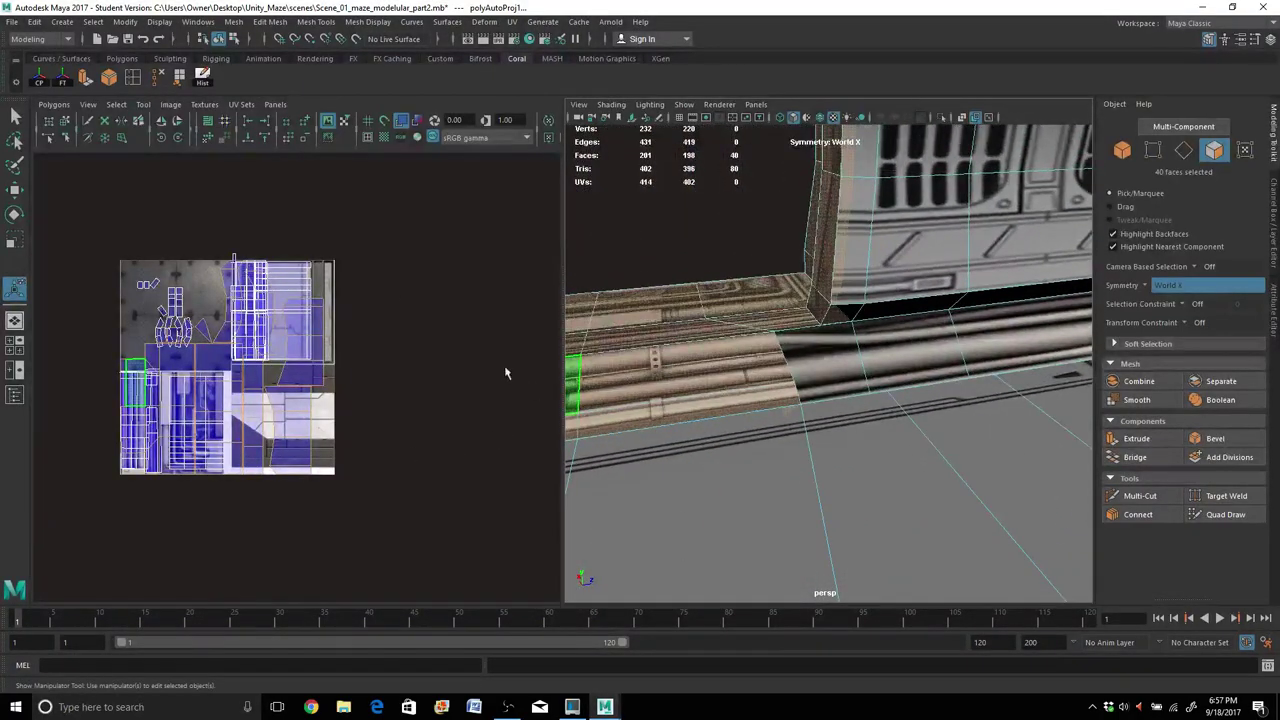
left_click(16, 190)
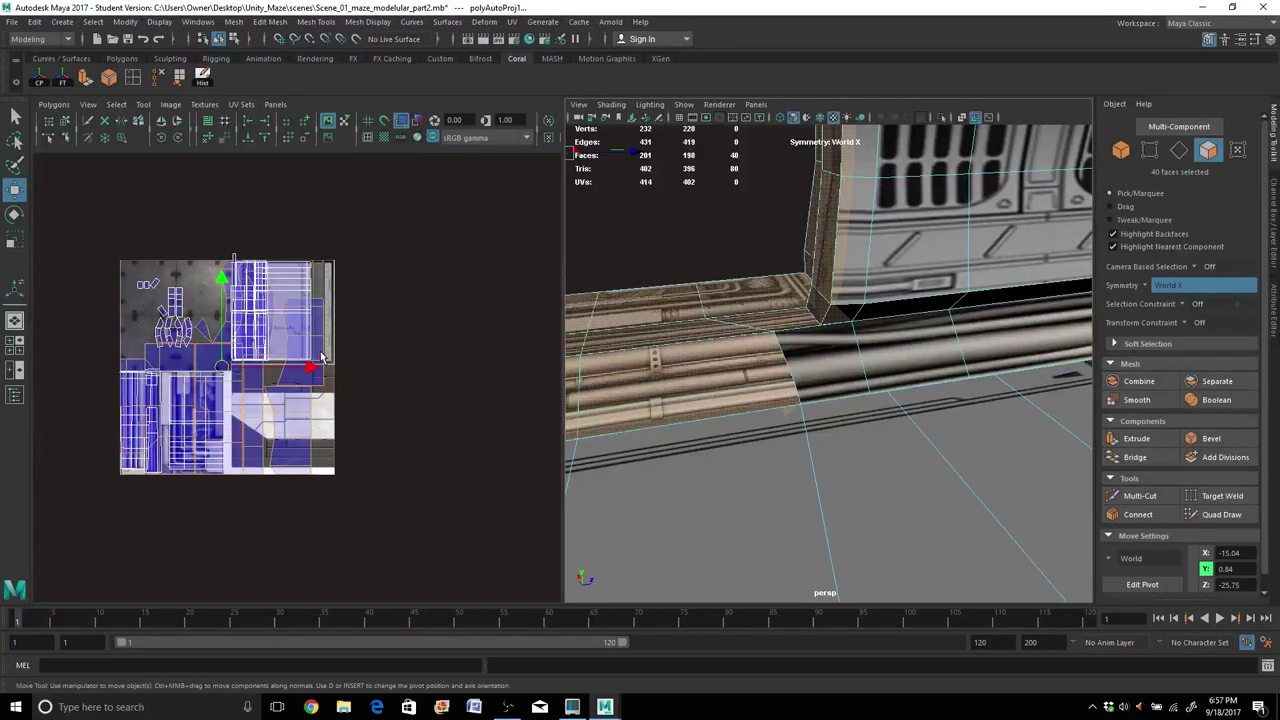
Move the UV shells of the selected faces off the texture into the empty space on its left side.
left_click_drag(310, 370, 103, 385)
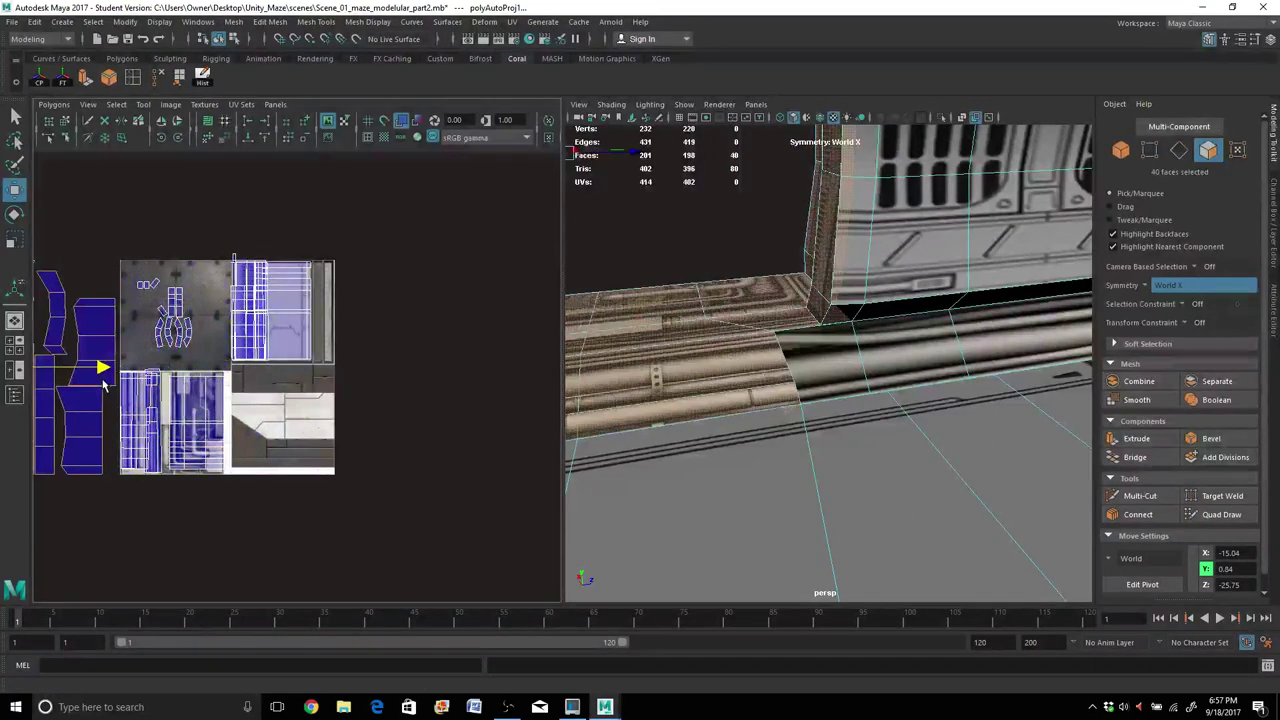
middle_click_drag(290, 392, 527, 420, "alt")
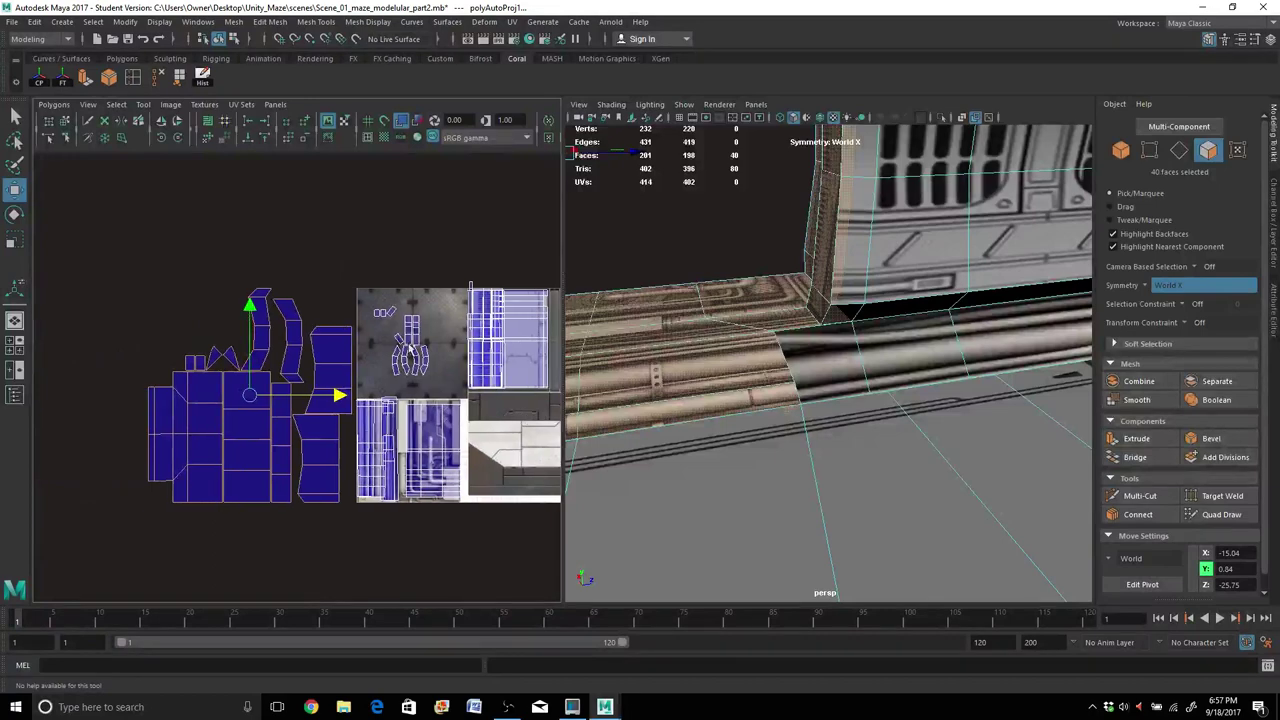
scroll(745, 348, "up", 3)
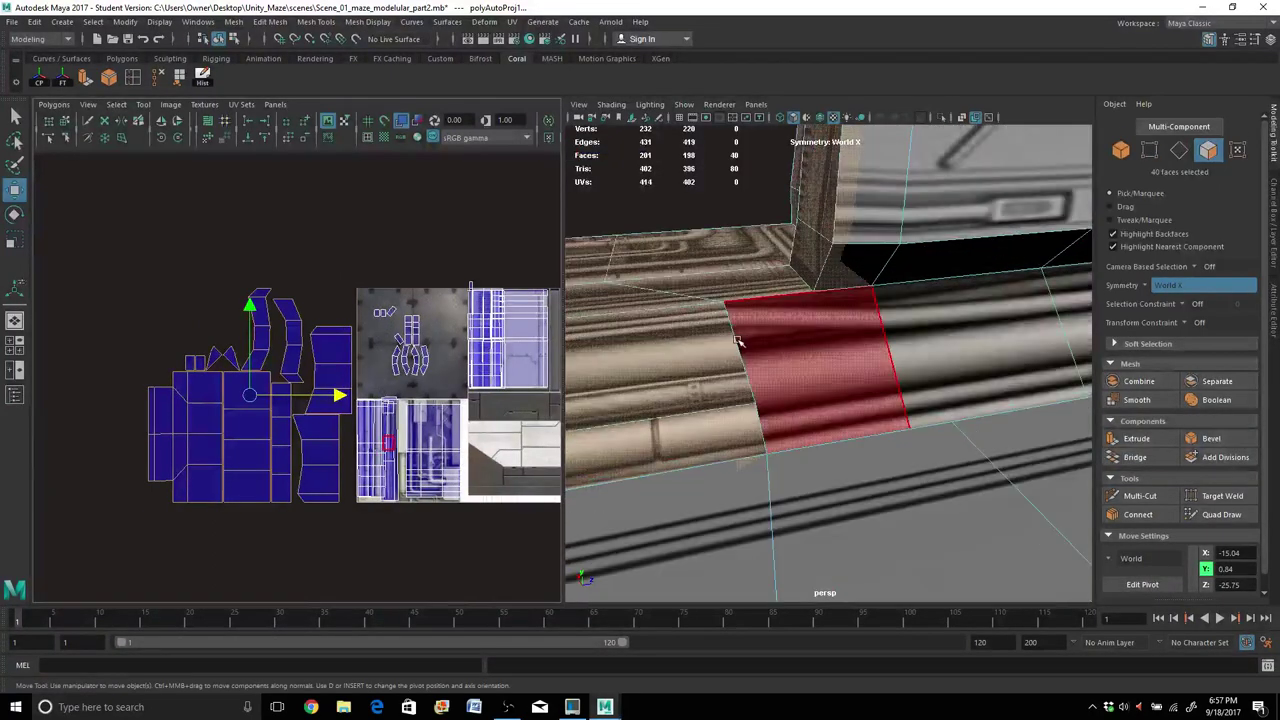
middle_click_drag(762, 352, 820, 392, "alt")
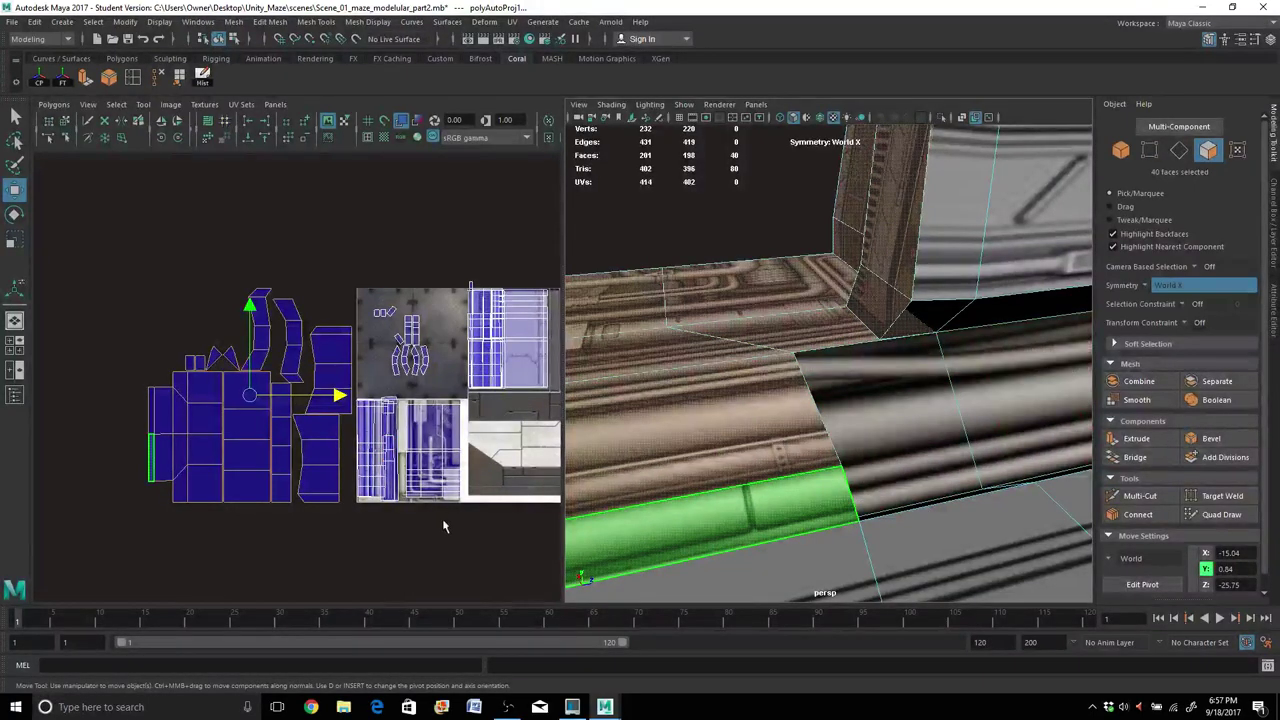
Select the raised floor section's UV shell in shell mode and move it onto the panel area in the texture's upper-right quarter.
right_click(231, 420)
right_click_drag(205, 400, 198, 398)
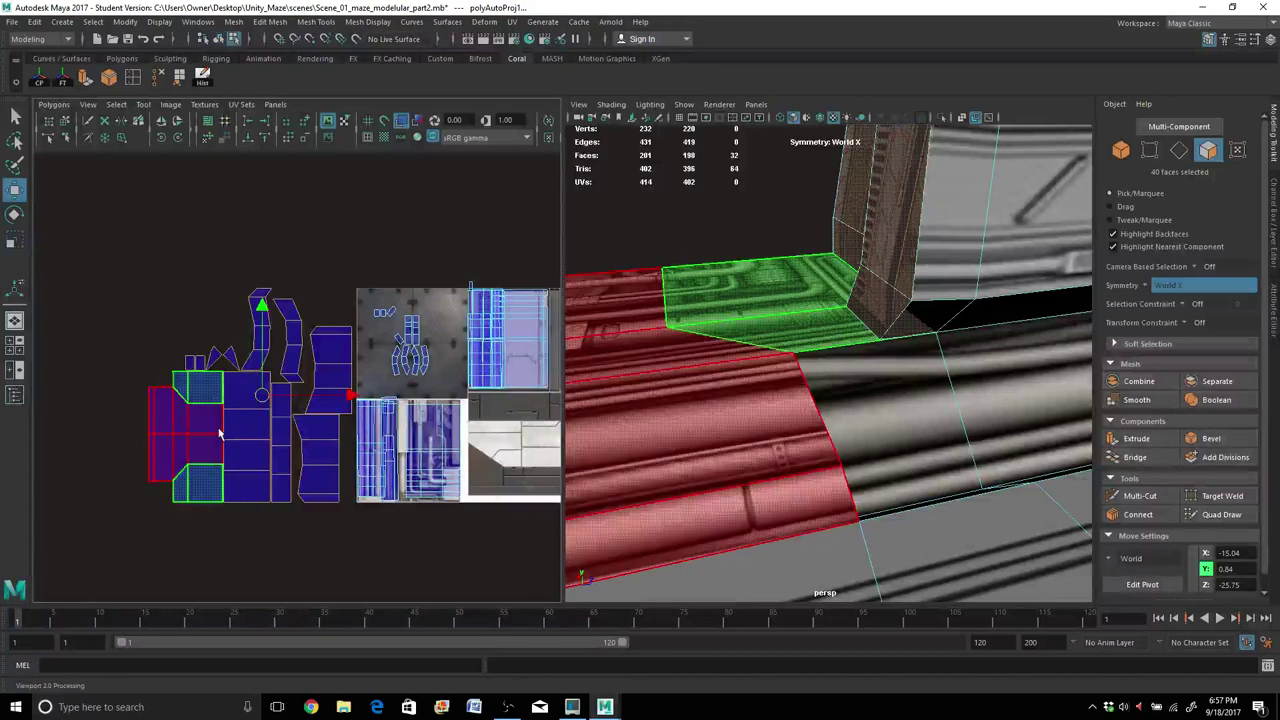
left_click(217, 433)
left_click(85, 472)
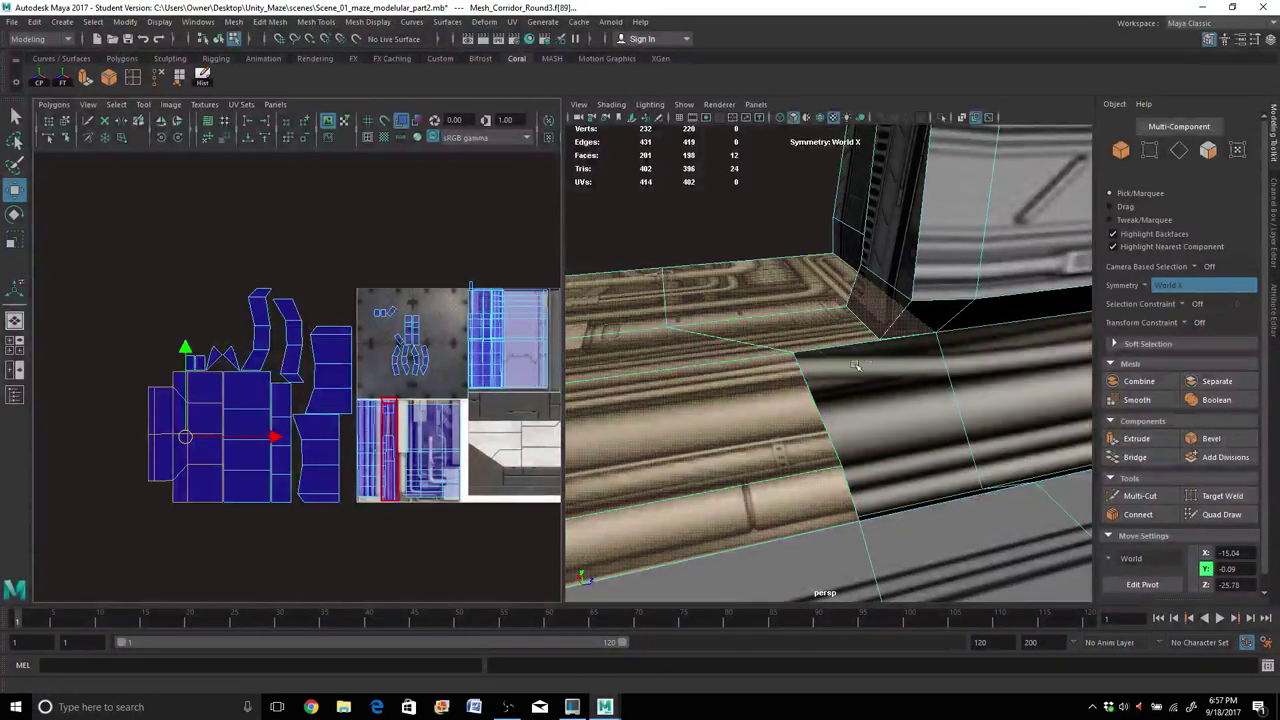
left_click(198, 424)
left_click_drag(198, 424, 449, 427)
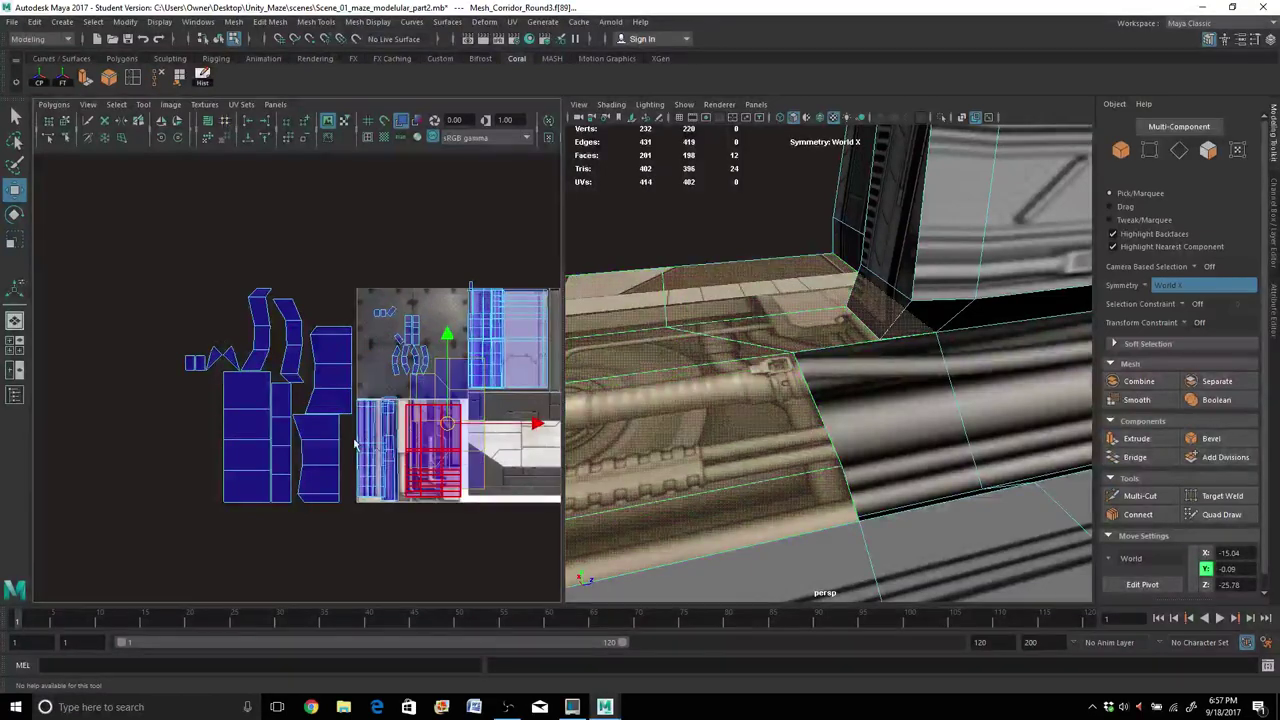
middle_click_drag(334, 443, 263, 452, "alt")
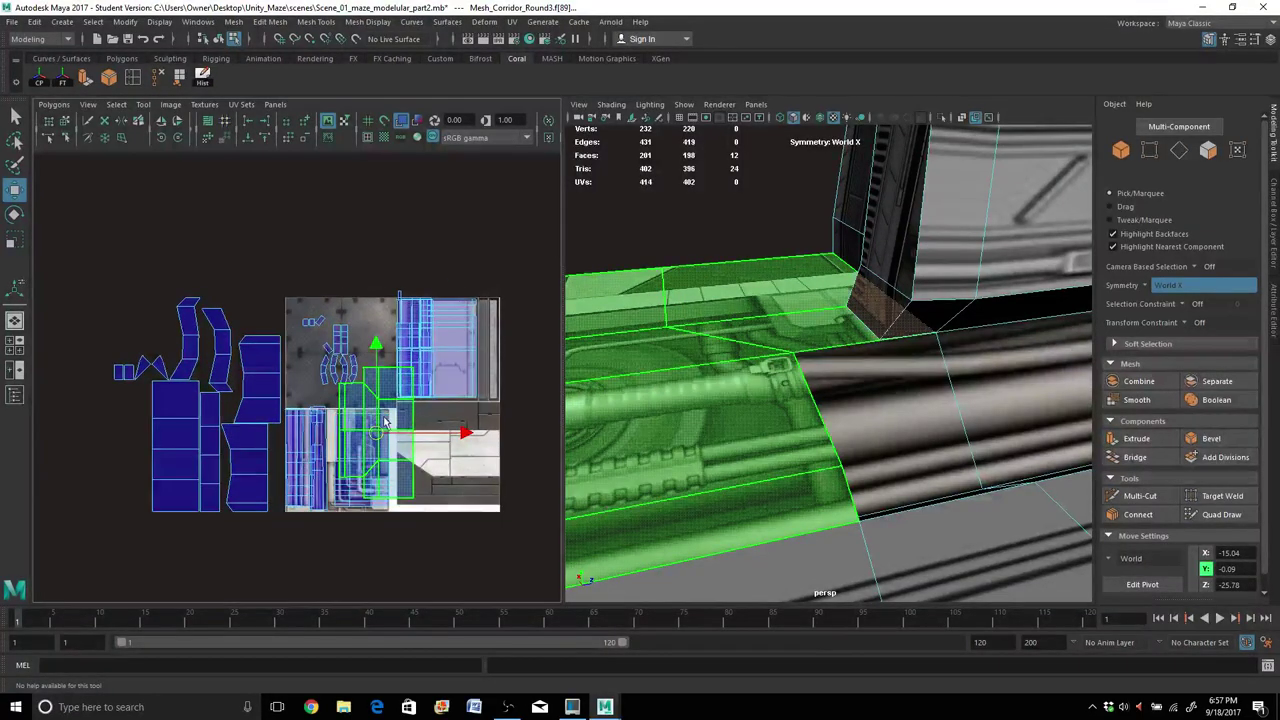
left_click_drag(385, 422, 449, 339)
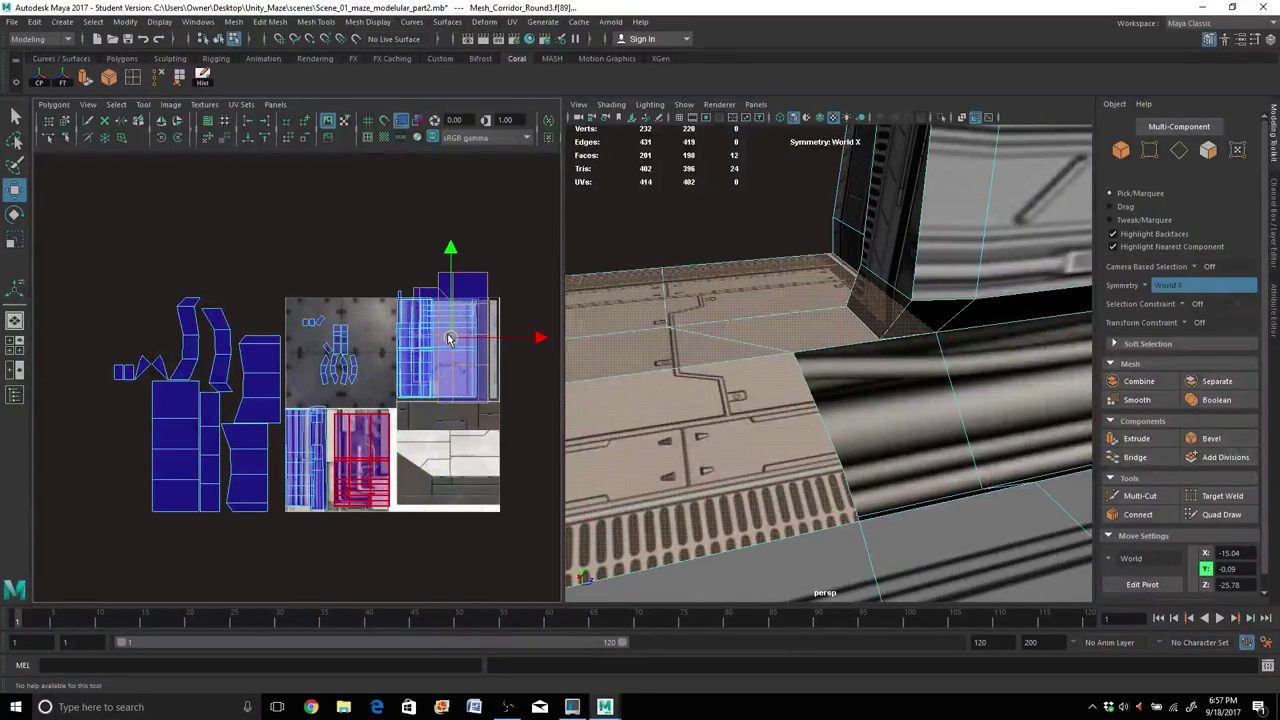
Scale the floor section's UV shell narrower in width and shorter in height over the panel area.
scroll(435, 345, "up", 4)
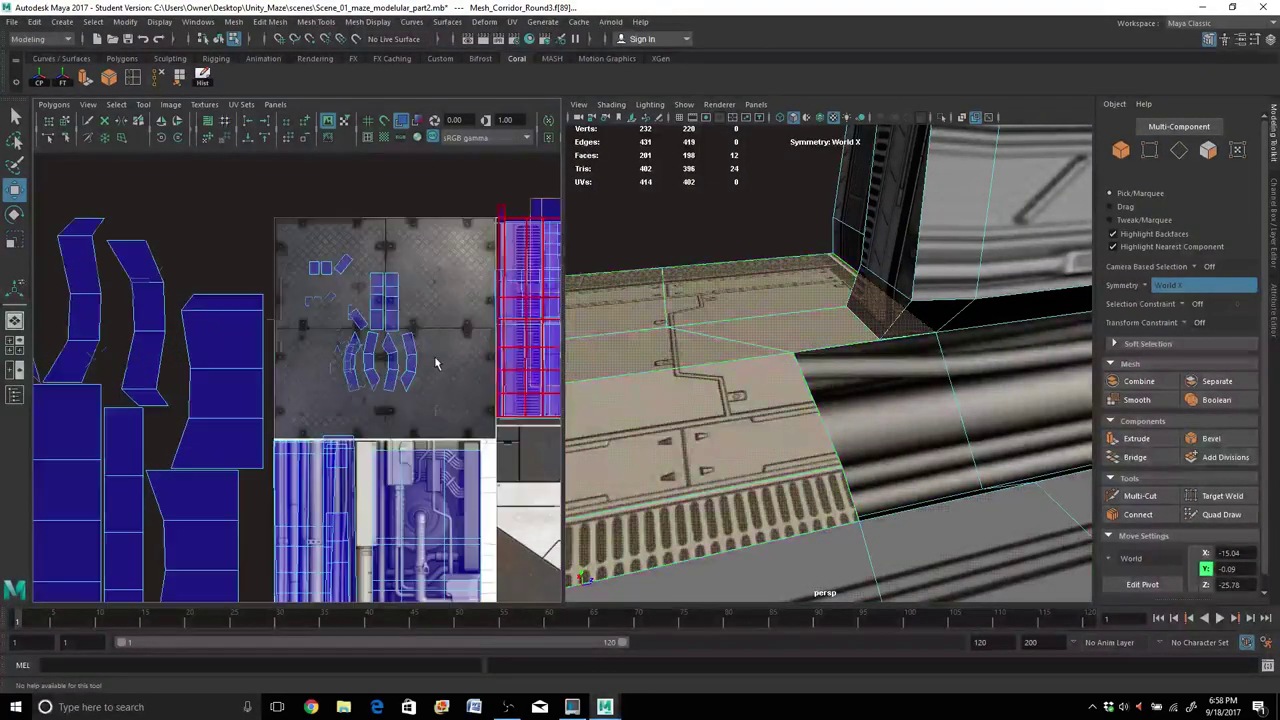
middle_click_drag(413, 375, 166, 362, "alt")
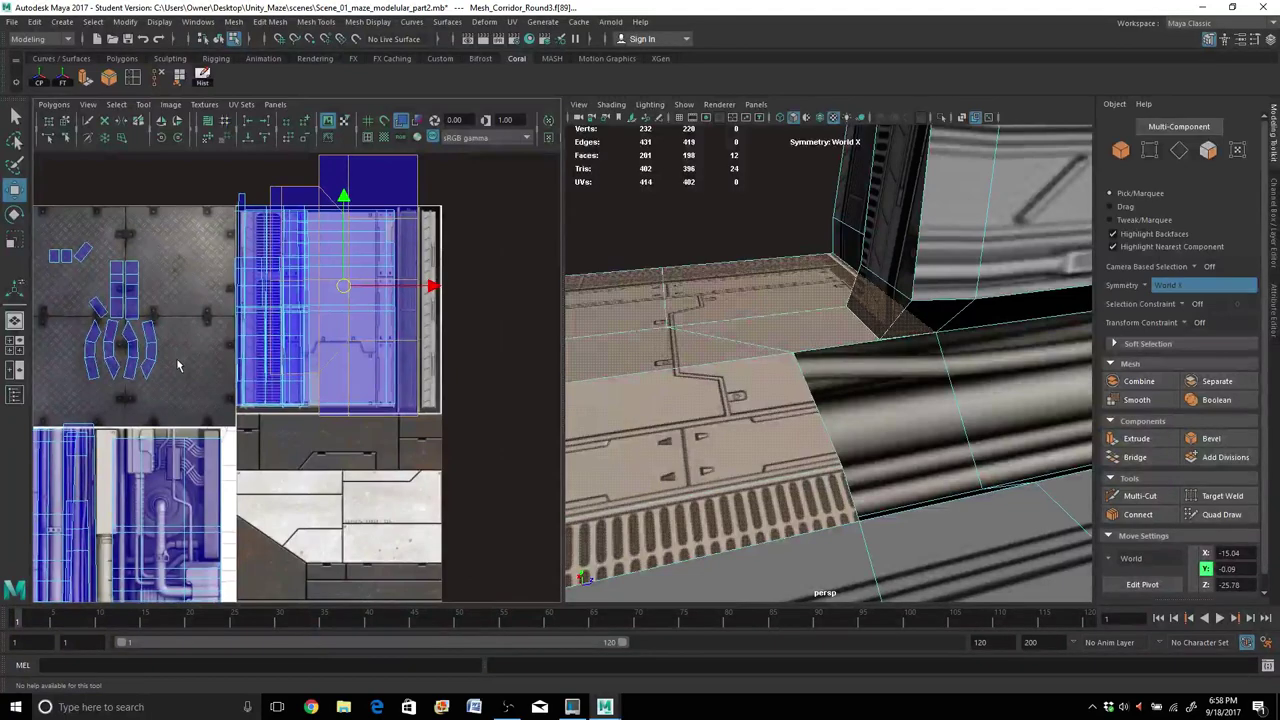
key("r")
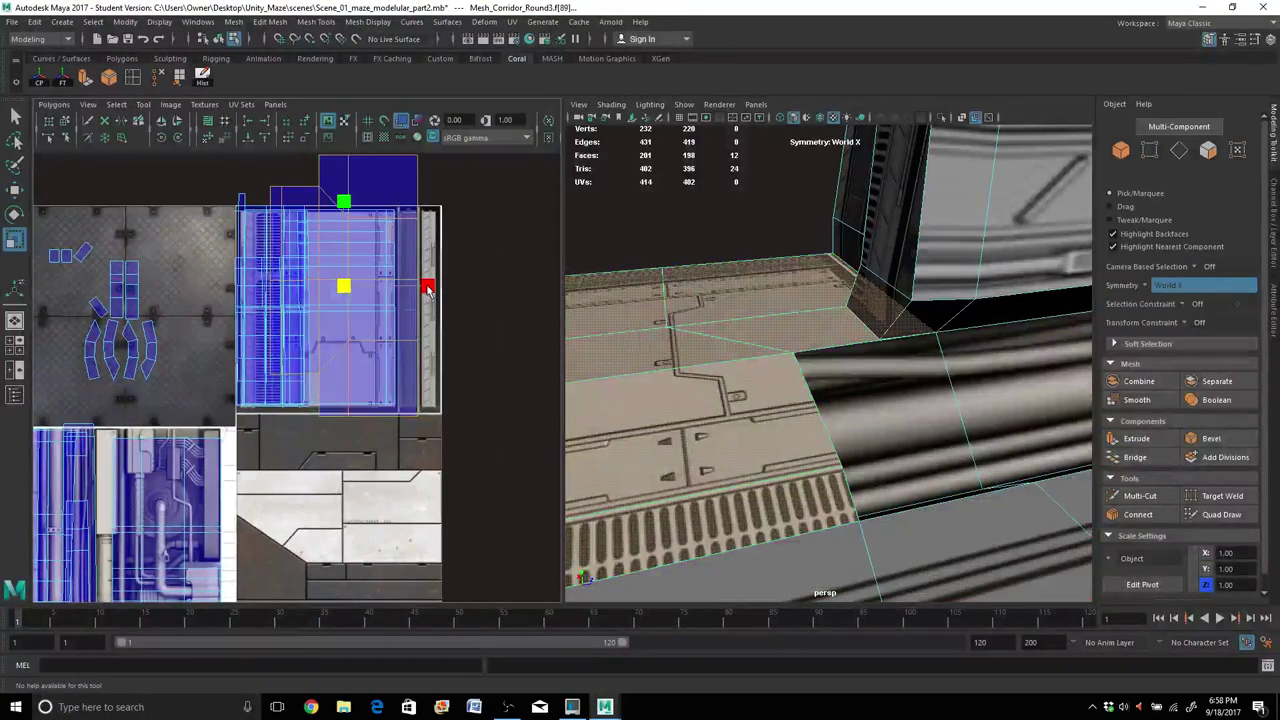
left_click_drag(427, 288, 410, 288)
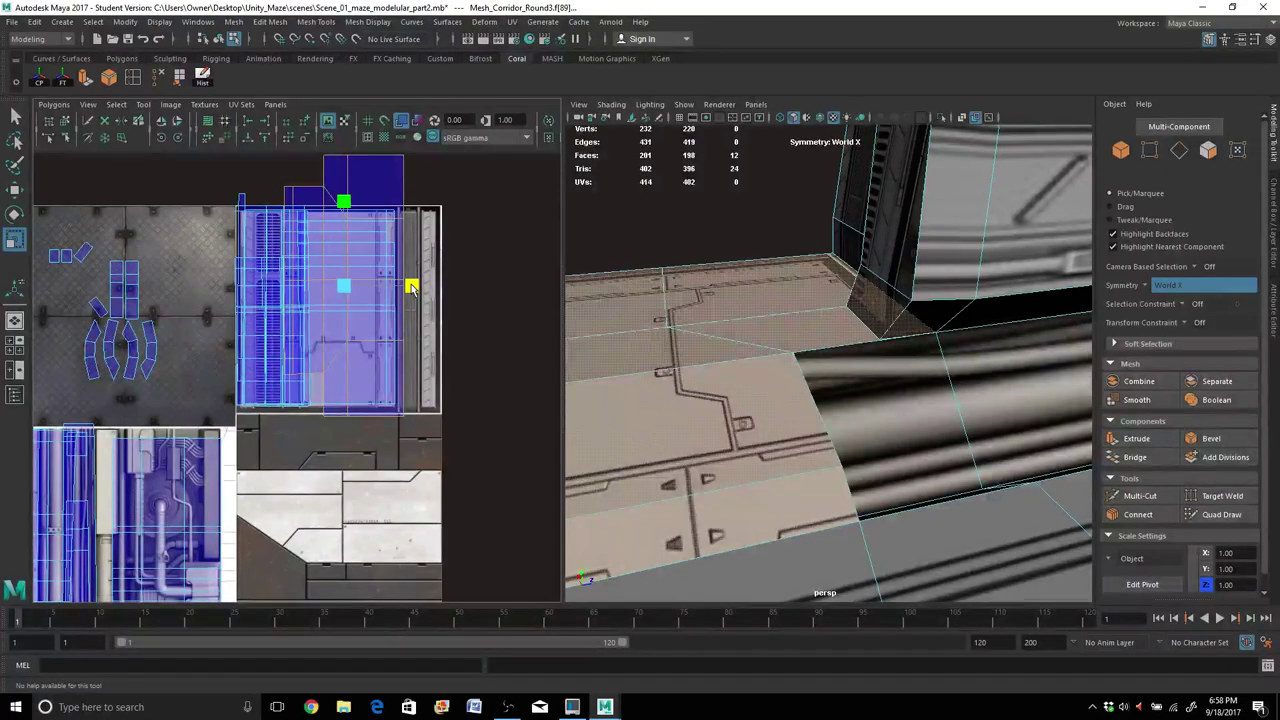
mouse_move(342, 204)
left_mouse_down()
mouse_move(342, 221)
mouse_move(343, 202)
left_mouse_up()
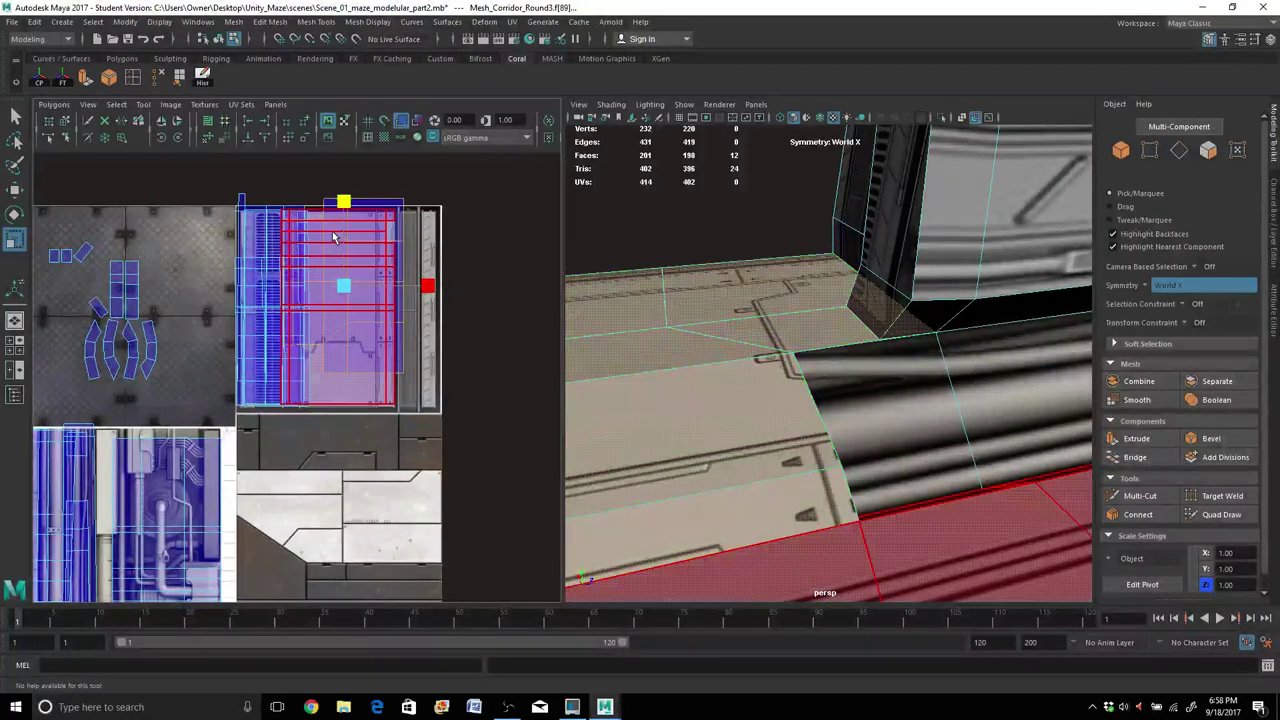
Shift the floor section's UV shell right and down to fit inside the upper-right texture quarter, and check the result on the model.
key("w")
left_click_drag(432, 287, 463, 290)
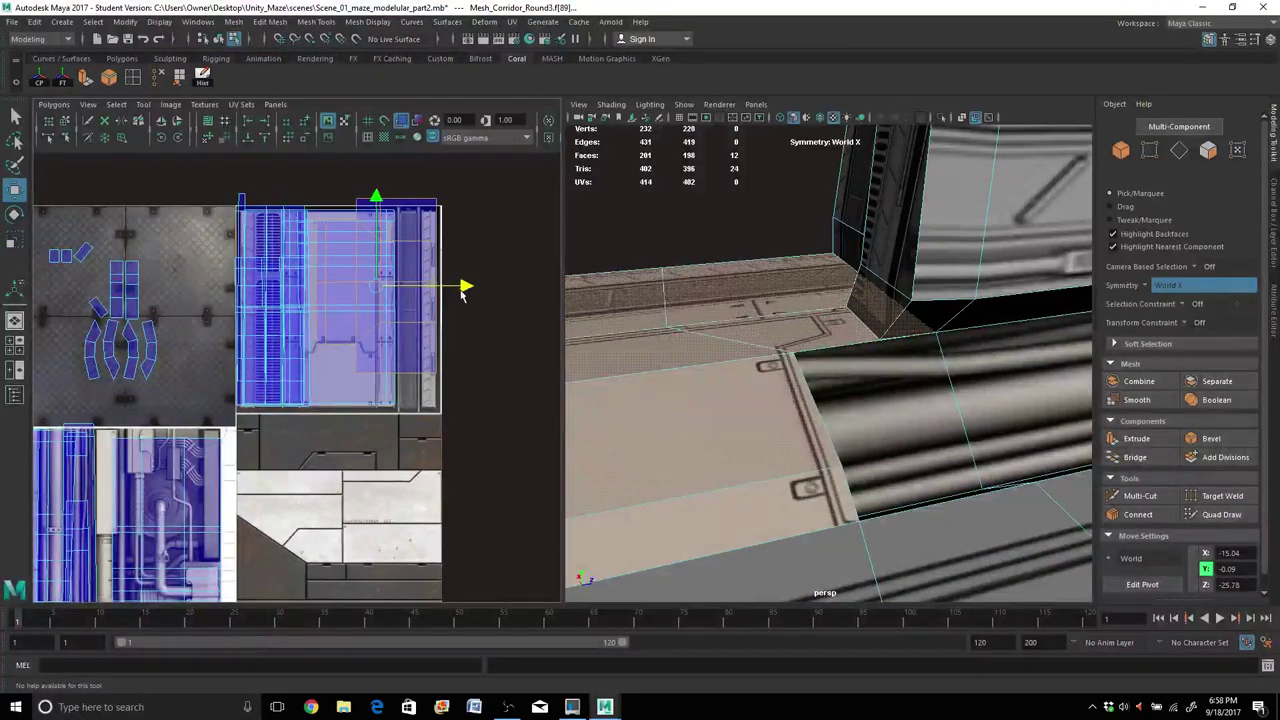
left_click_drag(376, 200, 376, 226)
left_click_drag(760, 409, 884, 245, "alt")
scroll(884, 245, "down", 4)
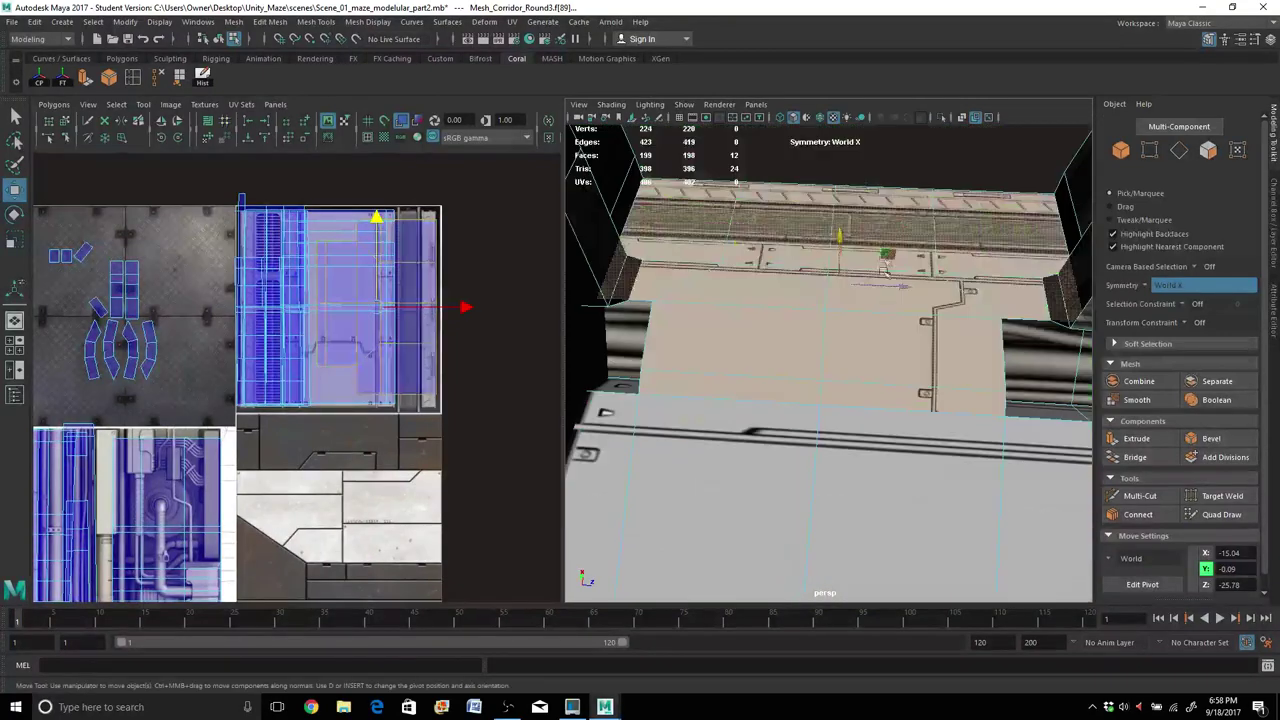
left_click_drag(849, 469, 811, 438, "alt")
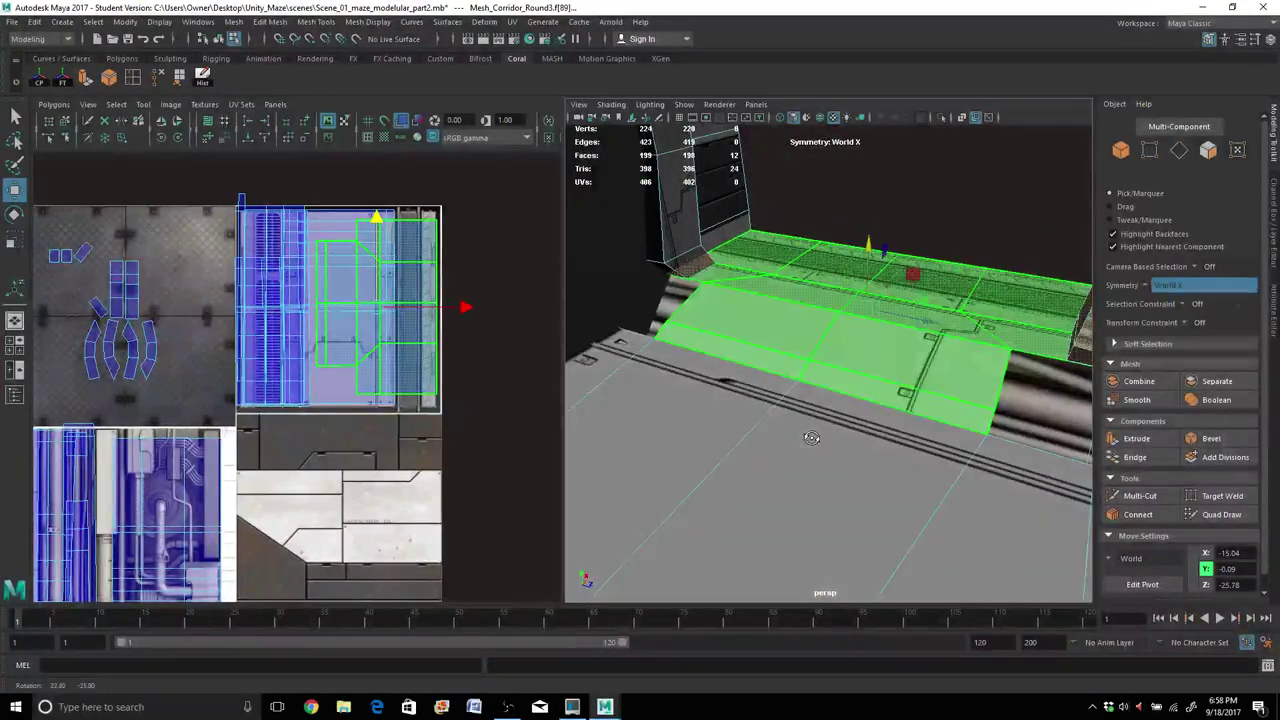
left_click(811, 438)
Select the UV shell of one side wall strip outside the frame and move it onto the texture's lower-right white panel quarter.
scroll(100, 415, "down", 5)
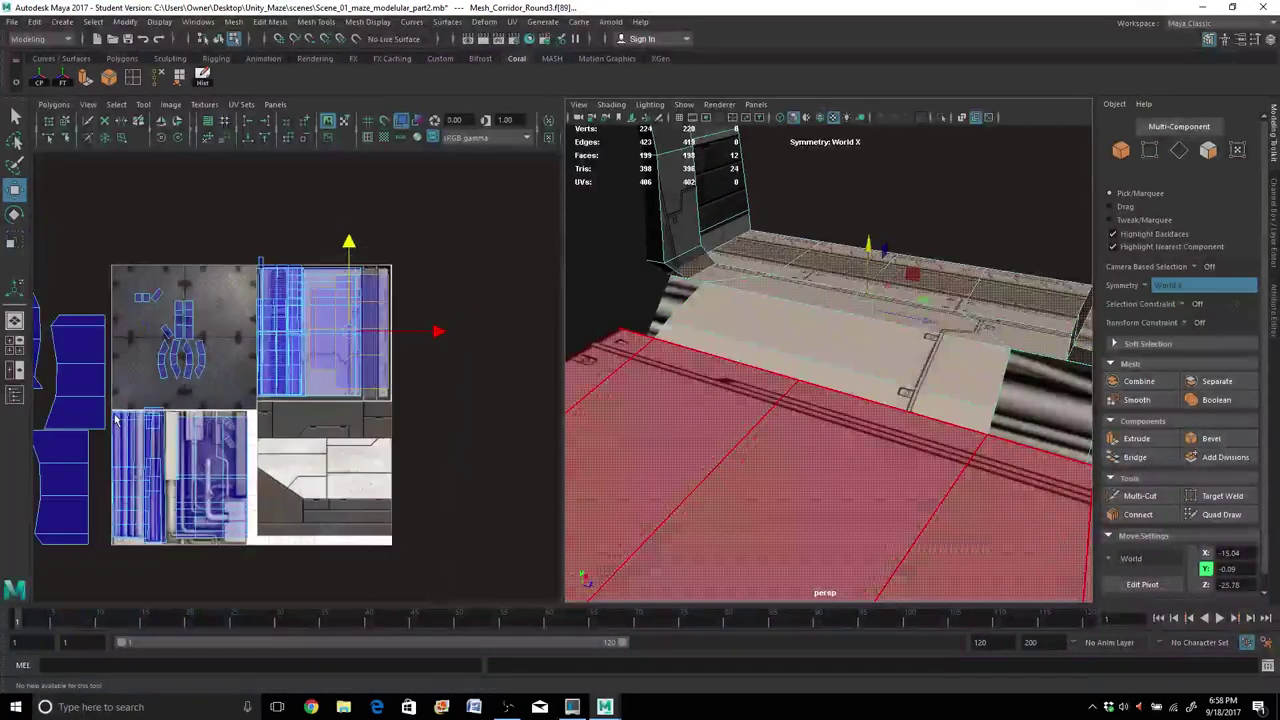
left_click(70, 445)
left_click(121, 447)
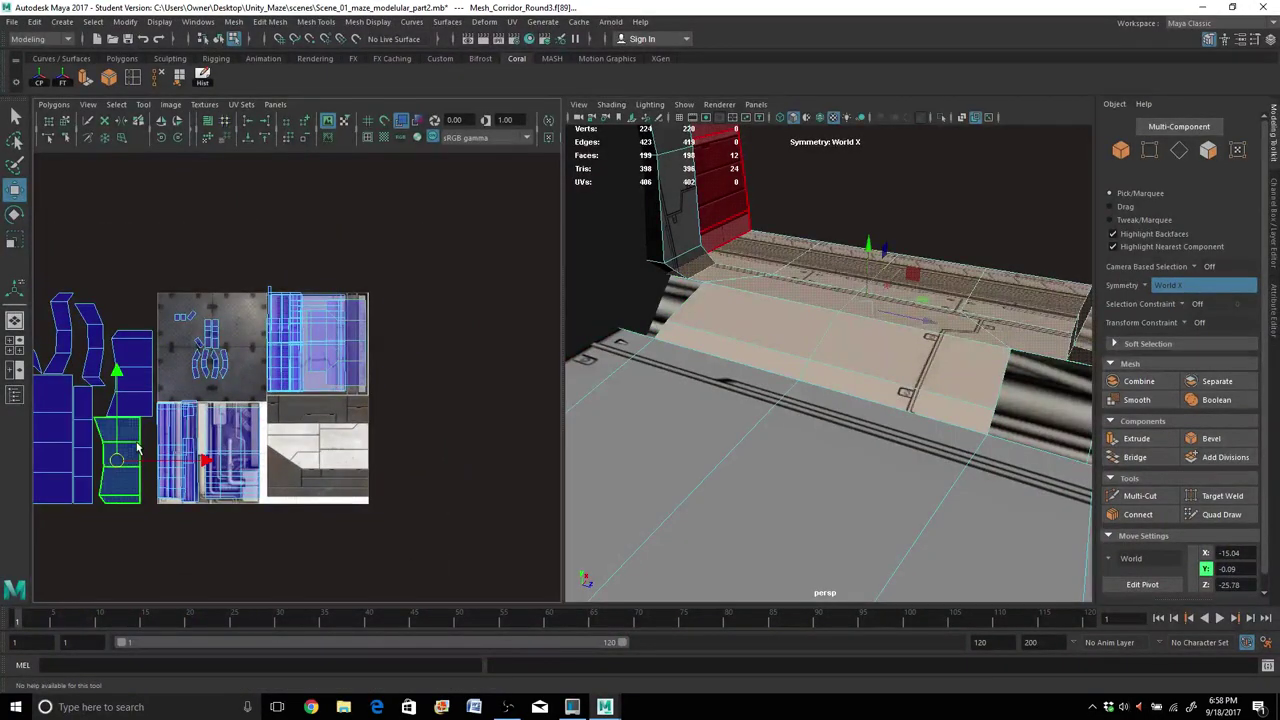
key("f")
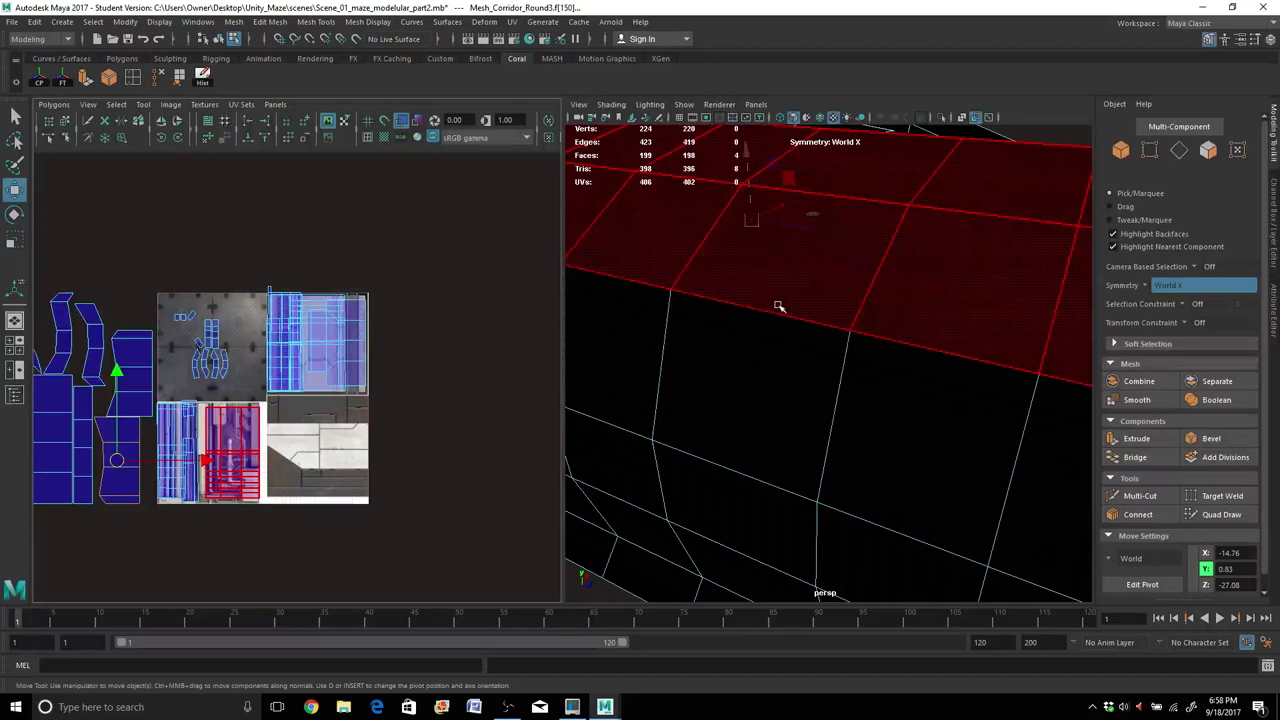
scroll(790, 313, "down", 5)
left_click_drag(720, 331, 800, 348, "alt")
scroll(806, 350, "down", 8)
key("f")
key("6")
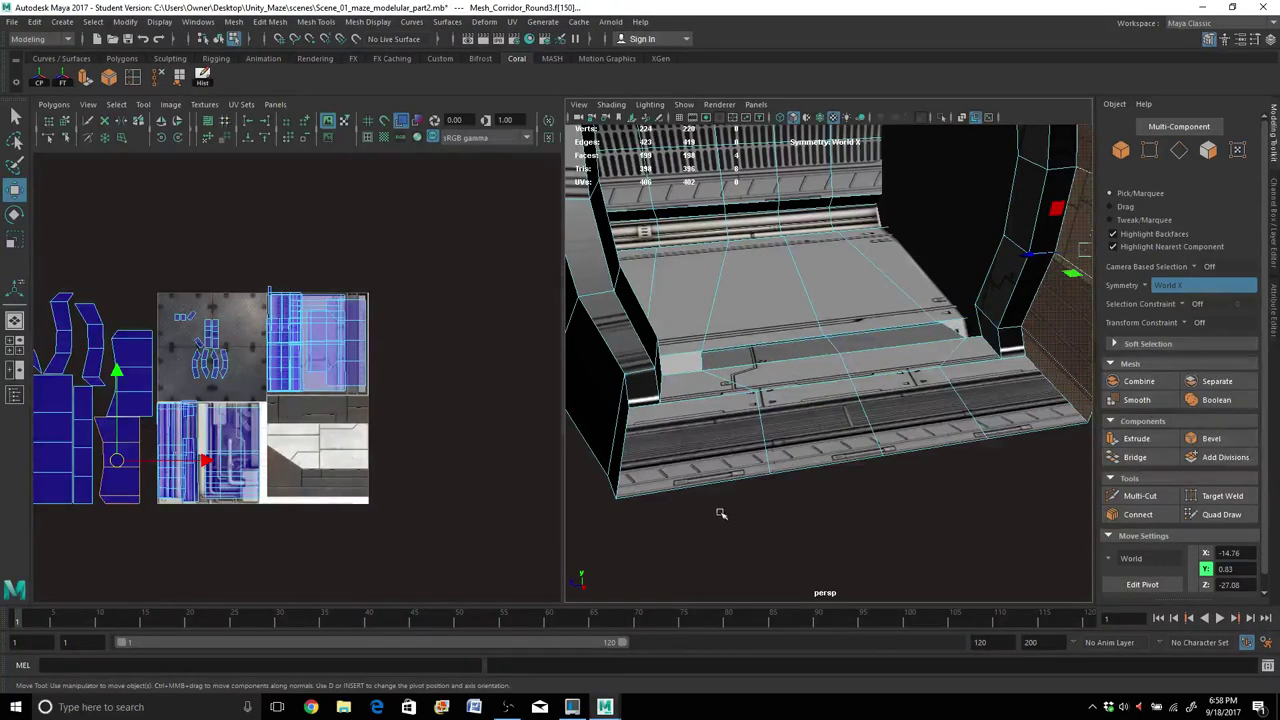
scroll(720, 513, "down", 3)
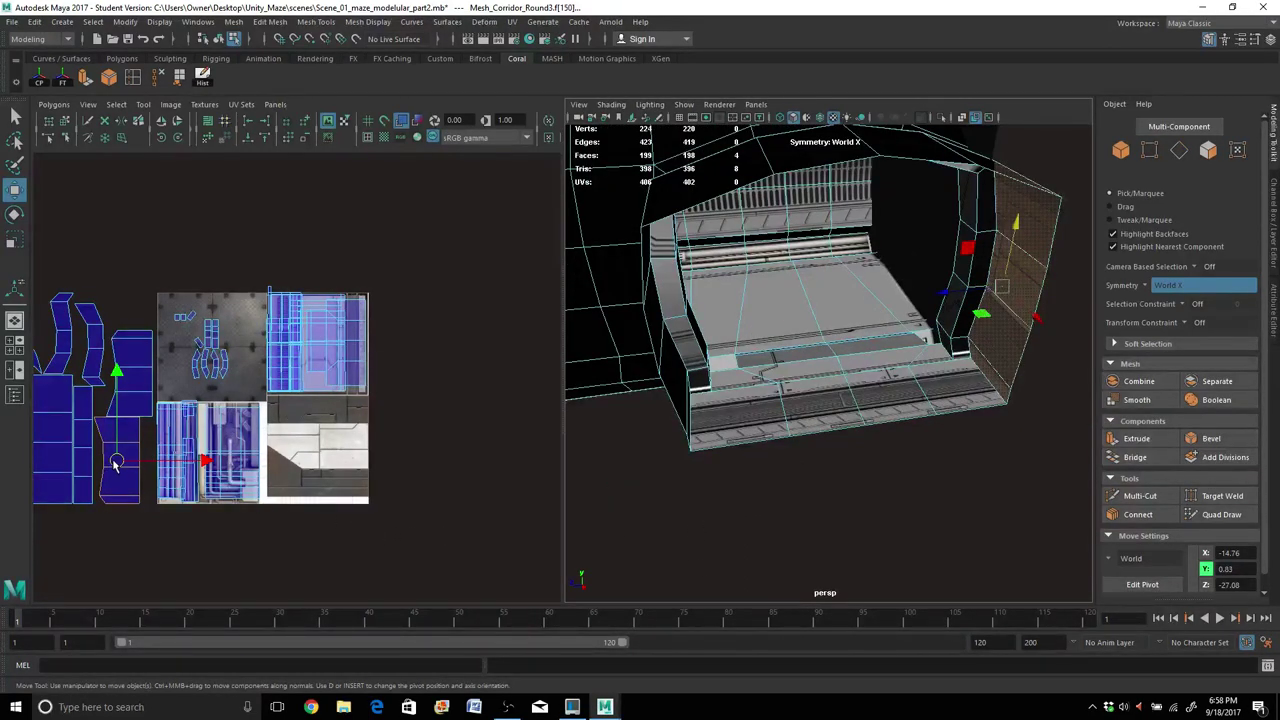
left_click_drag(115, 462, 316, 451)
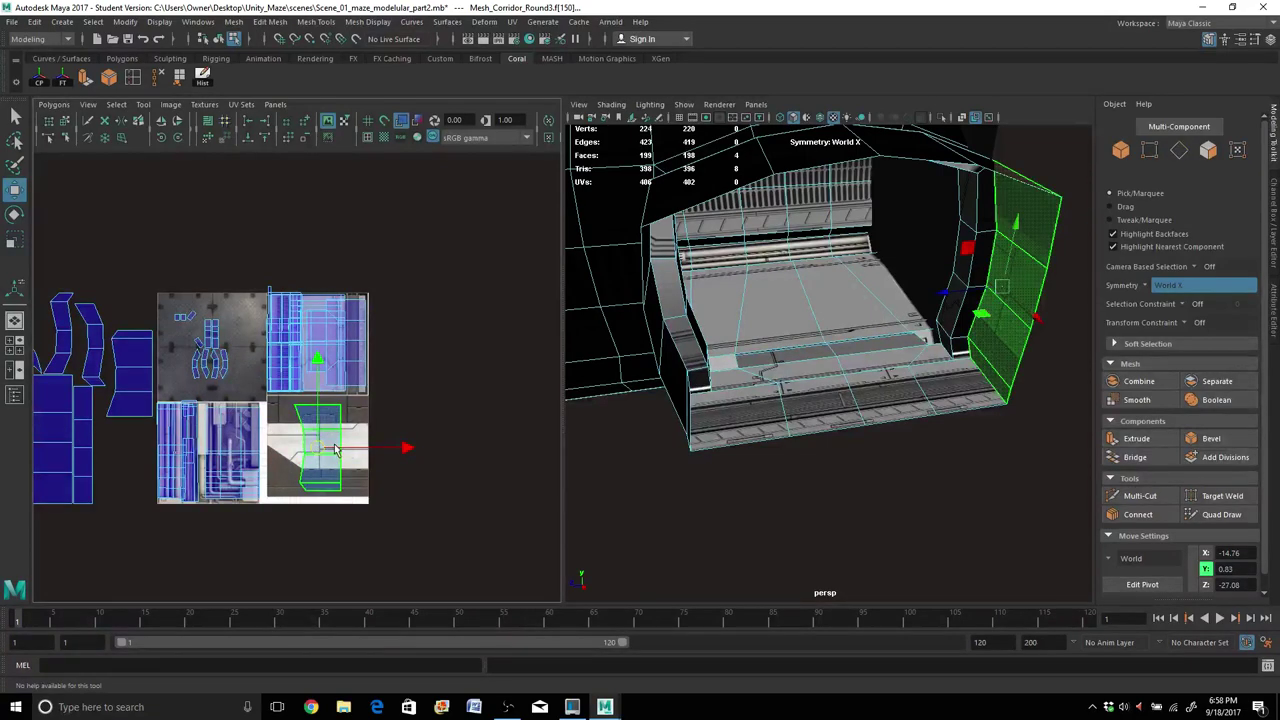
Stretch the side wall strip's UV shell vertically to span the lower-right texture quarter, and nudge it slightly right and up.
scroll(320, 451, "up", 1)
scroll(754, 434, "up", 3)
scroll(771, 502, "down", 1)
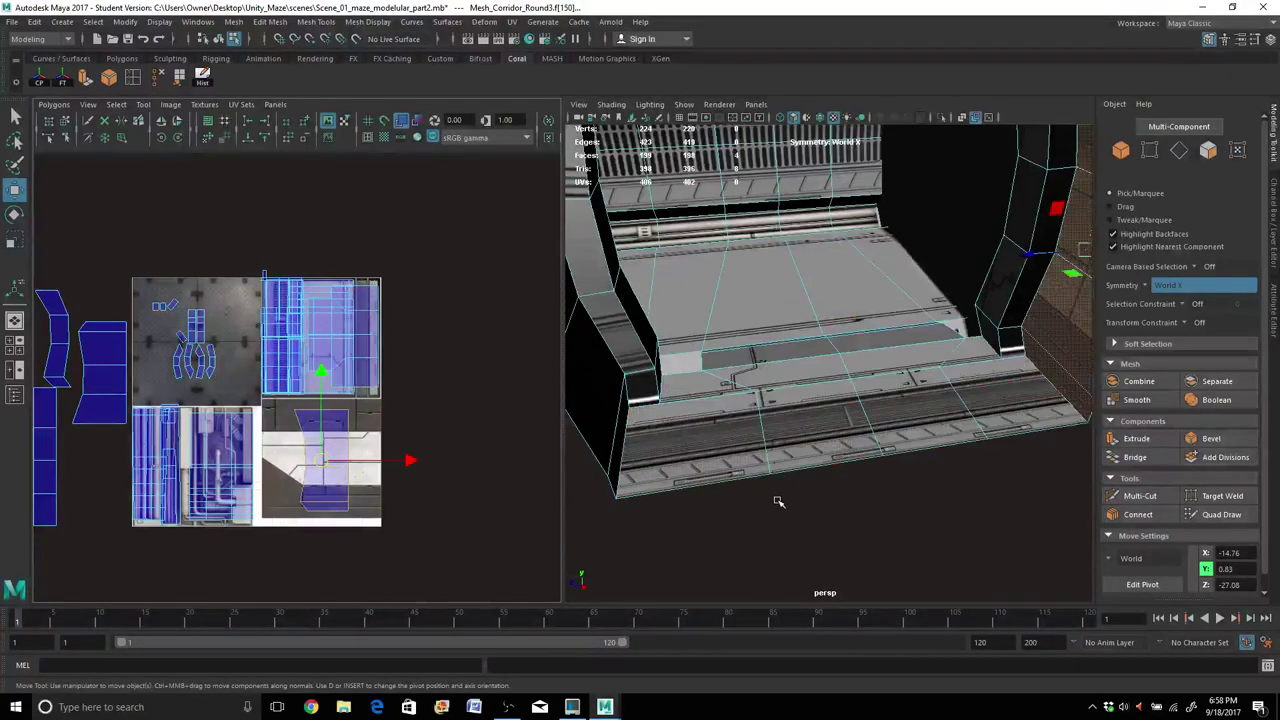
left_click_drag(774, 503, 826, 473, "alt")
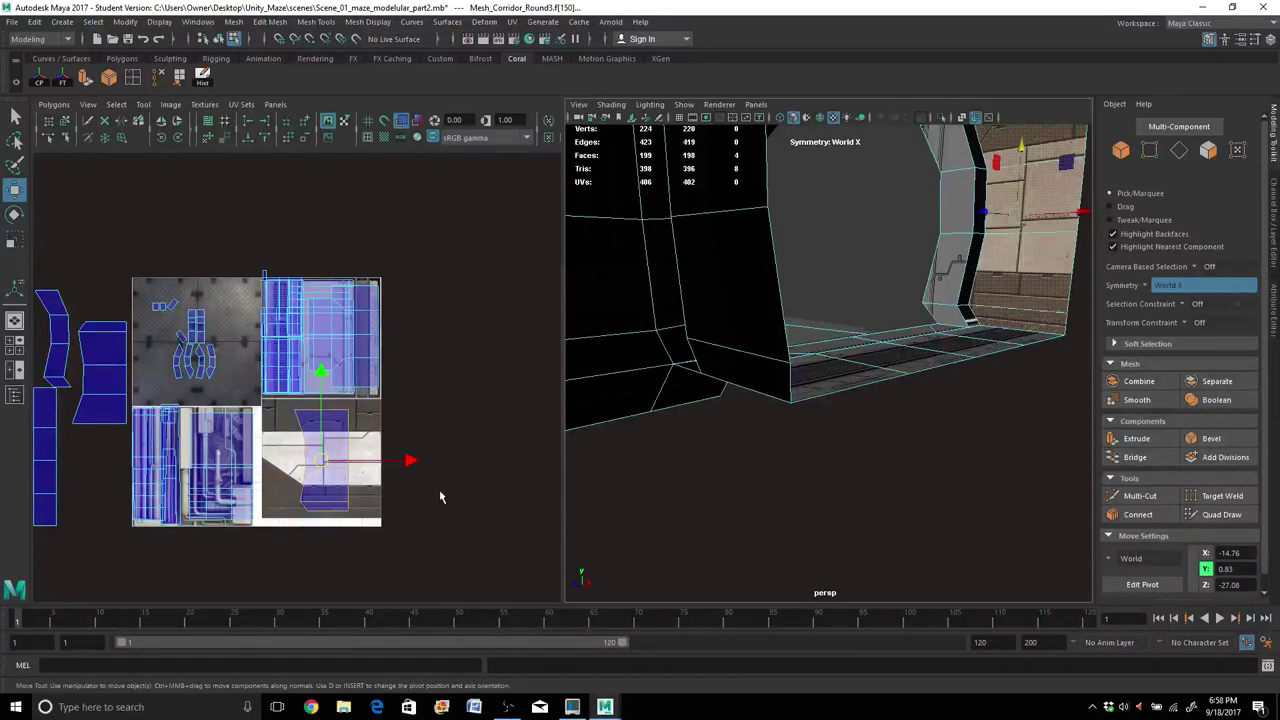
key("r")
left_click_drag(323, 385, 321, 378)
key("w")
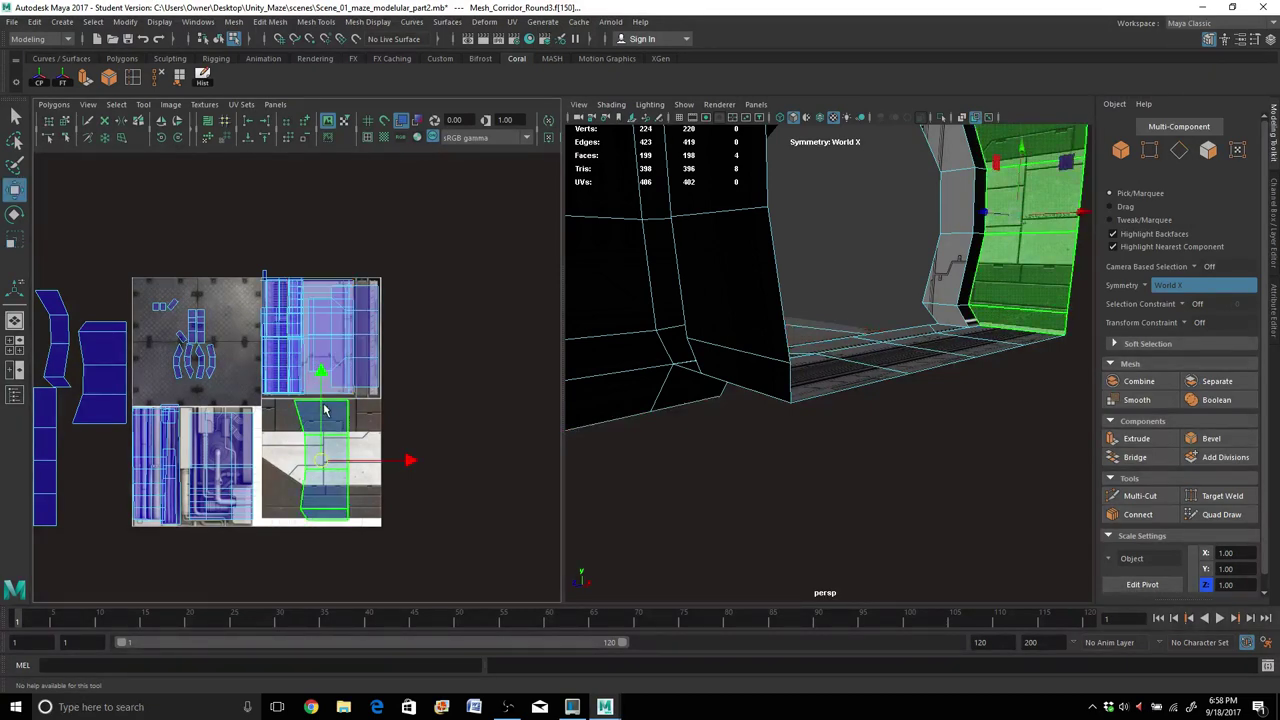
left_click_drag(410, 460, 417, 460)
left_click(330, 375)
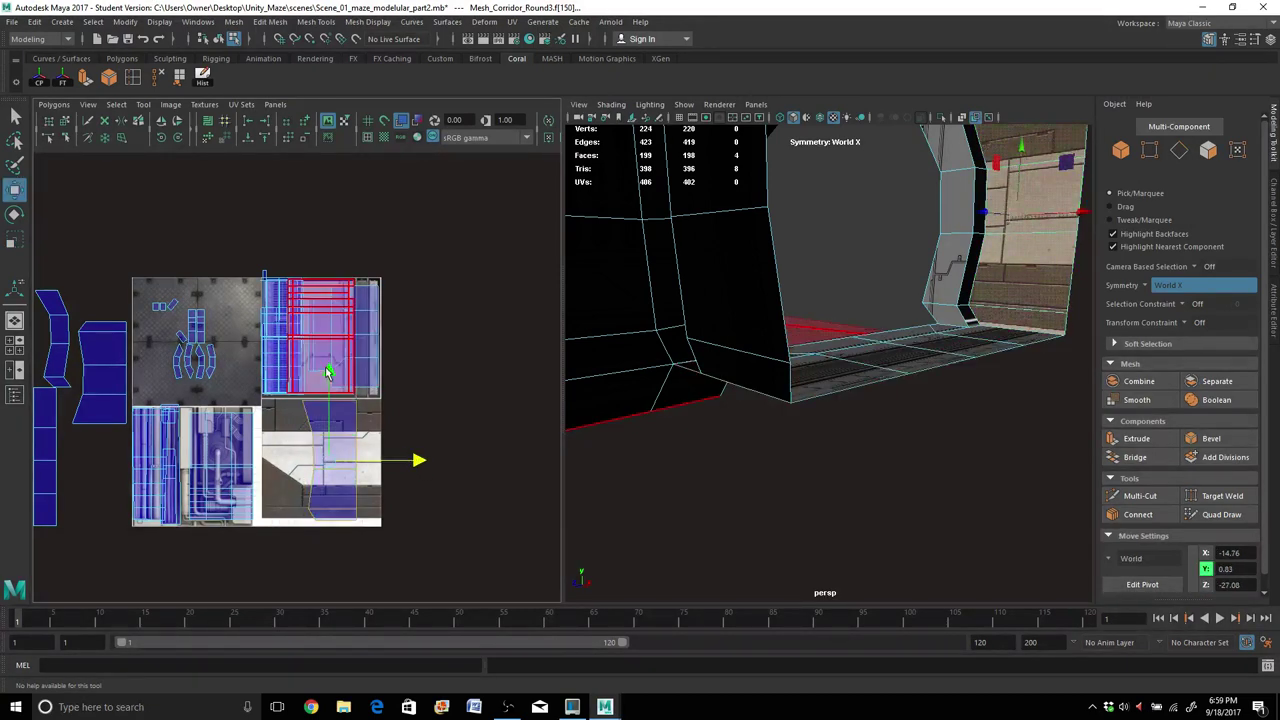
left_click_drag(330, 378, 330, 375)
Select the opposite side wall strip's UV shell and move it onto the first strip's shell in the lower-right texture quarter.
scroll(113, 482, "down", 5)
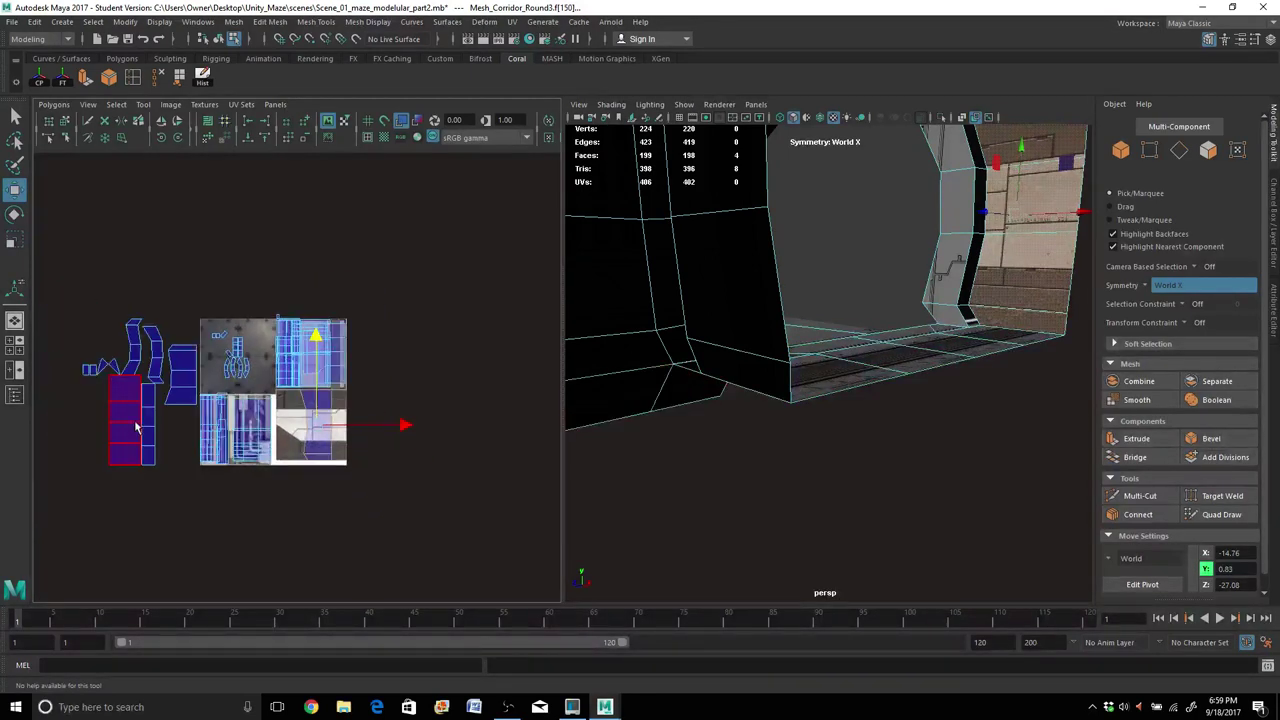
left_click(181, 399)
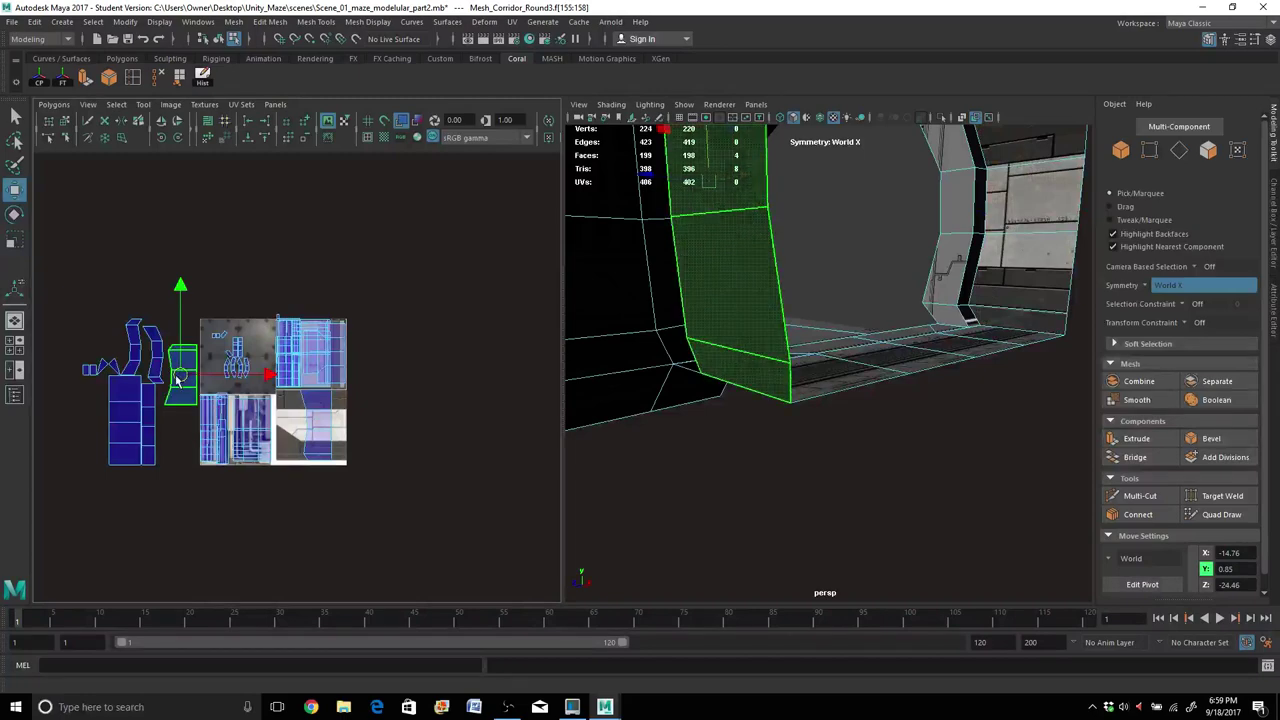
left_click_drag(180, 380, 318, 432)
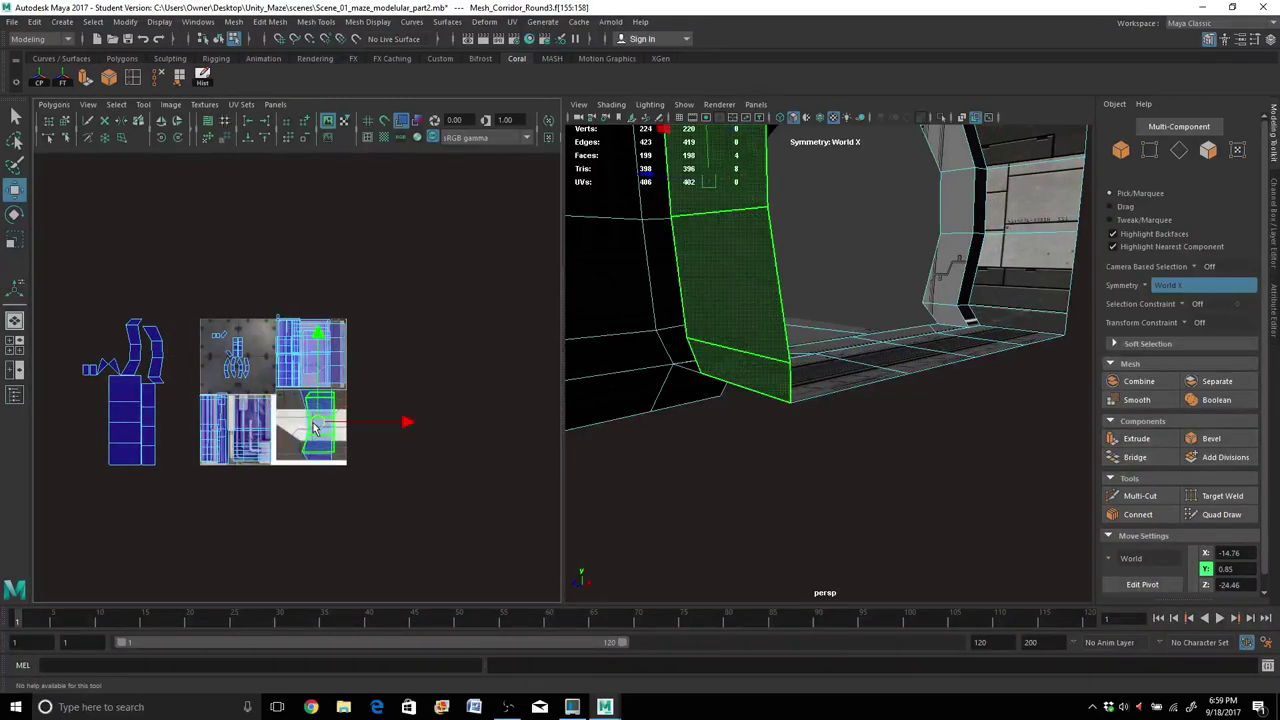
Stretch the opposite wall strip's UV shell vertically and adjust its height on the white panel texture while checking the wall.
left_click(655, 521)
left_click_drag(798, 484, 660, 490, "alt")
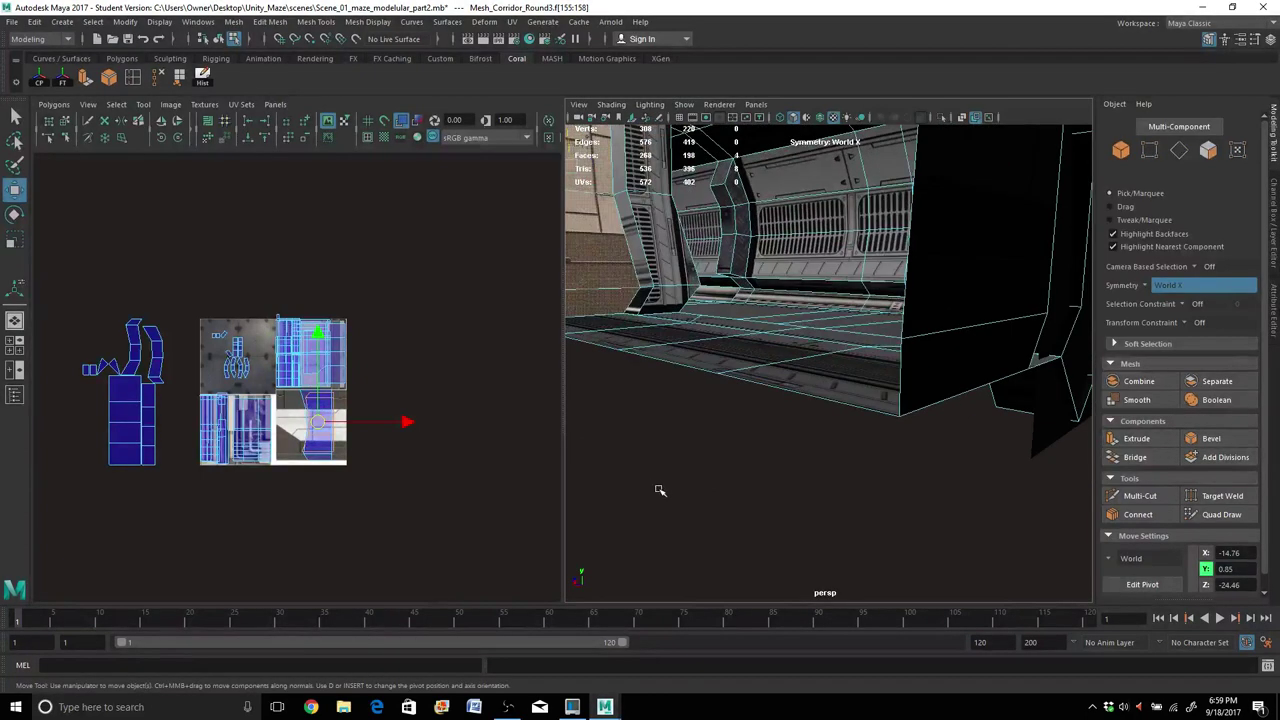
left_click_drag(843, 540, 570, 500, "alt")
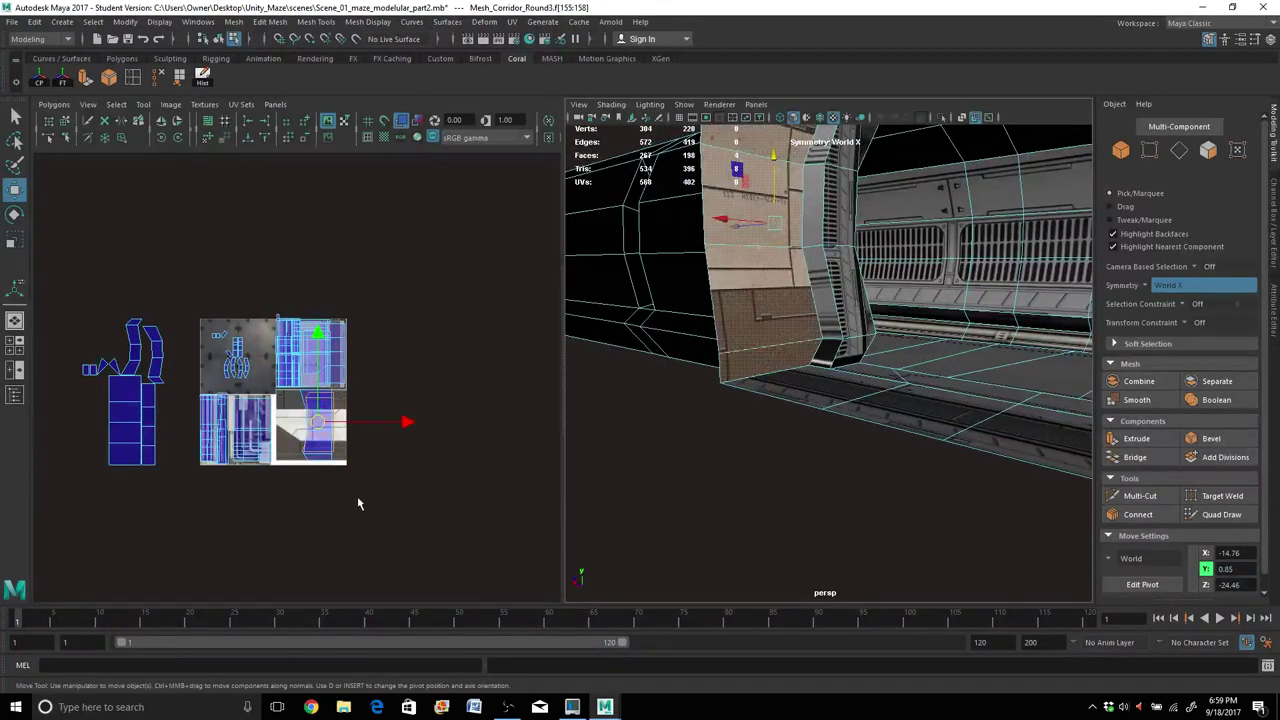
key("r")
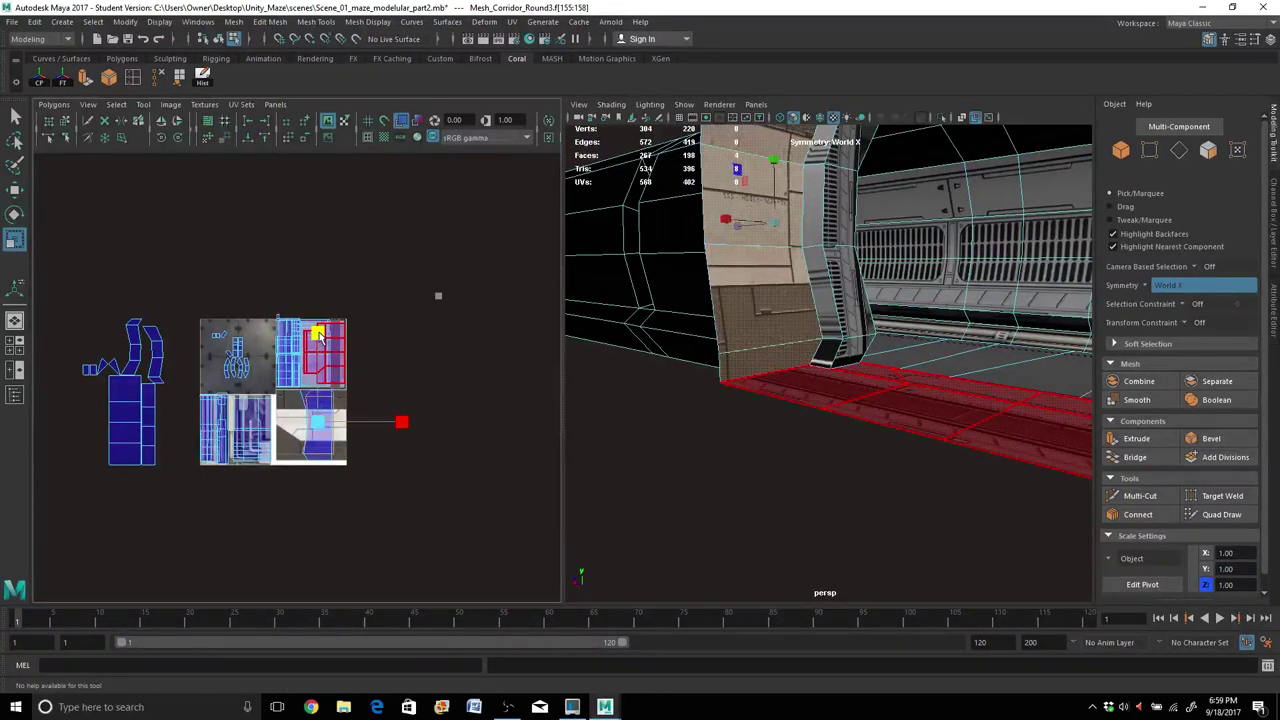
key("w")
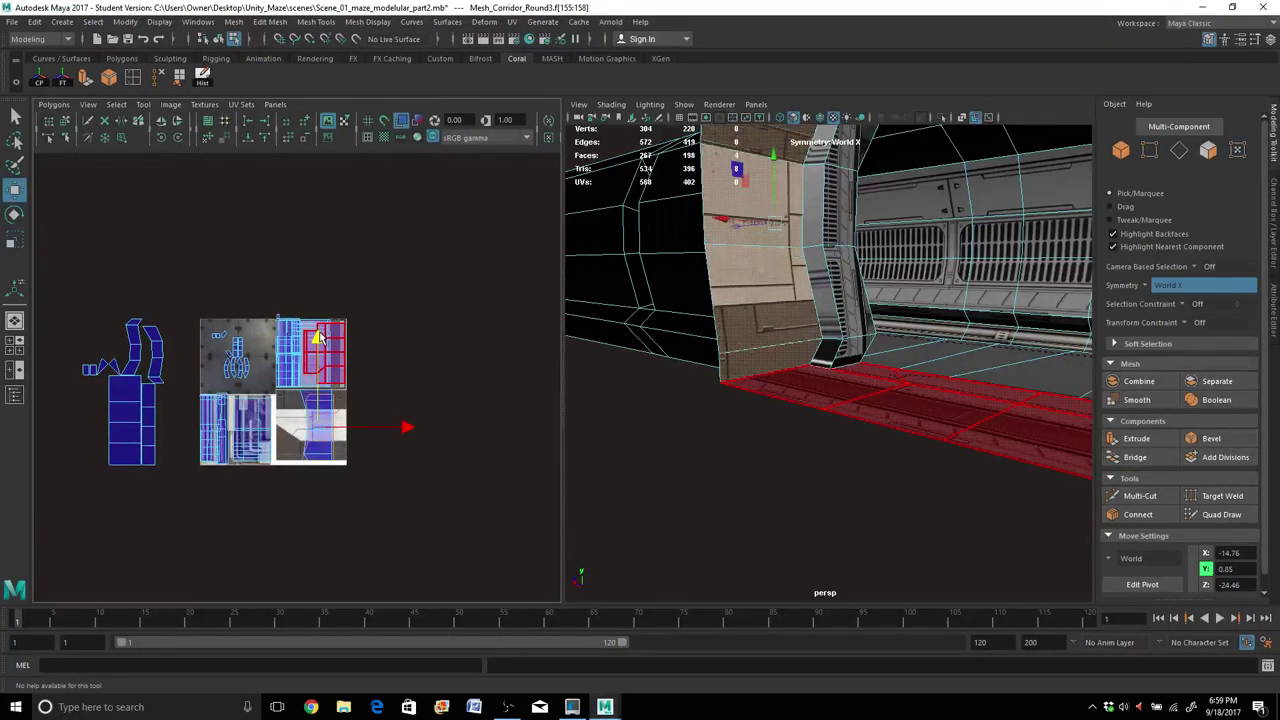
left_click_drag(320, 333, 319, 336)
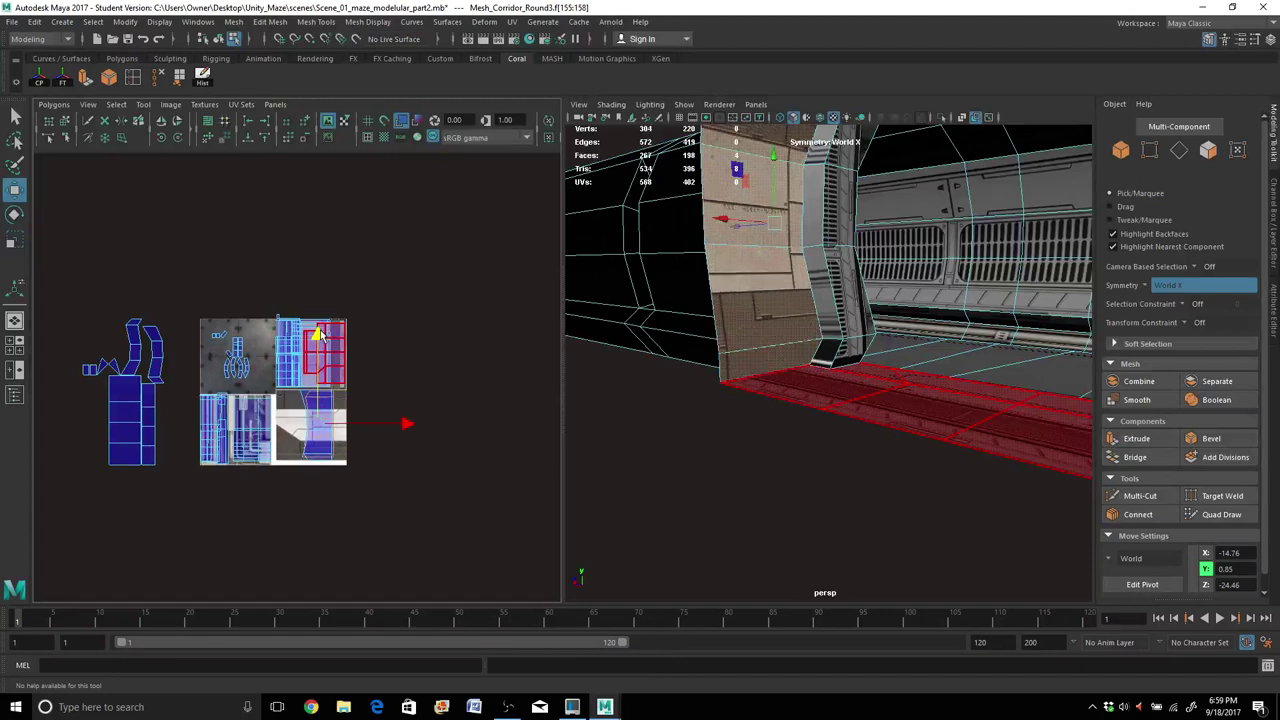
Shrink the opposite wall strip's UV shell slightly in height to fit inside the lower-right white panel texture quarter.
scroll(320, 383, "up", 4)
key("r")
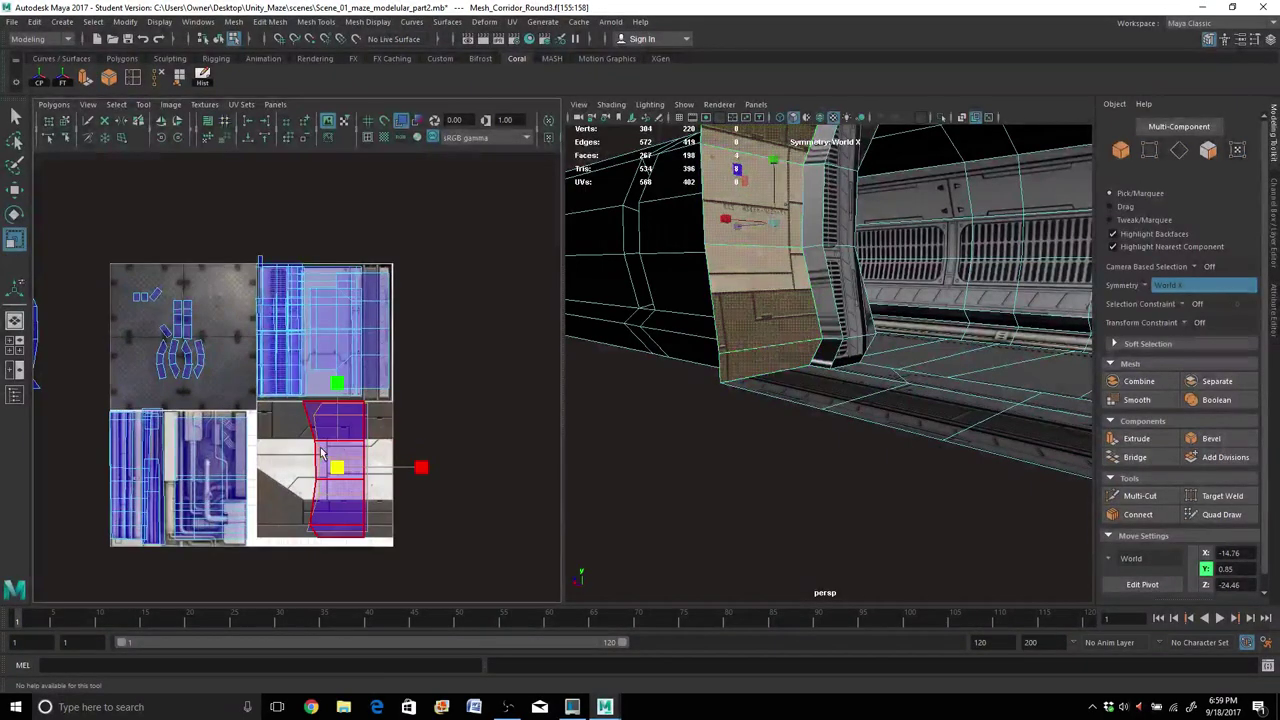
left_click_drag(340, 380, 338, 386)
key("w")
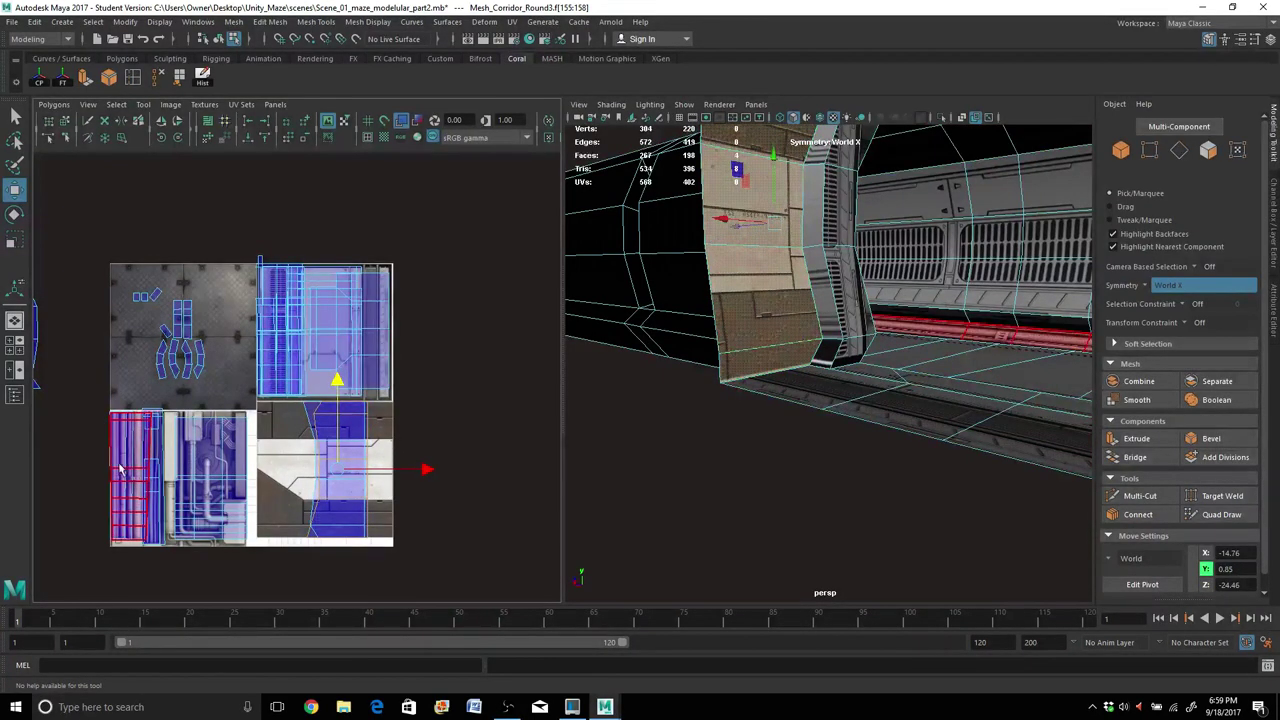
Select the outer roof strip's UV shell and move it onto the pipe texture in the lower-left quarter of the sheet.
scroll(80, 478, "down", 3)
scroll(82, 472, "down", 2)
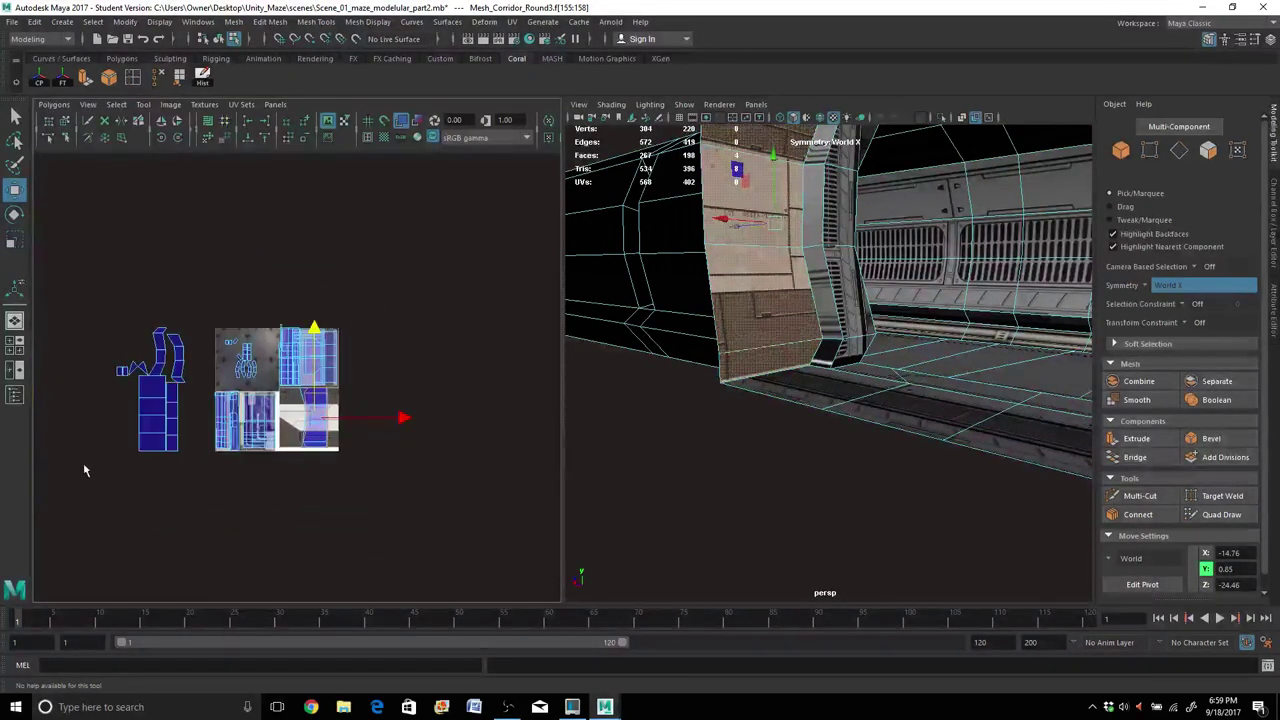
left_click(155, 430)
key("f")
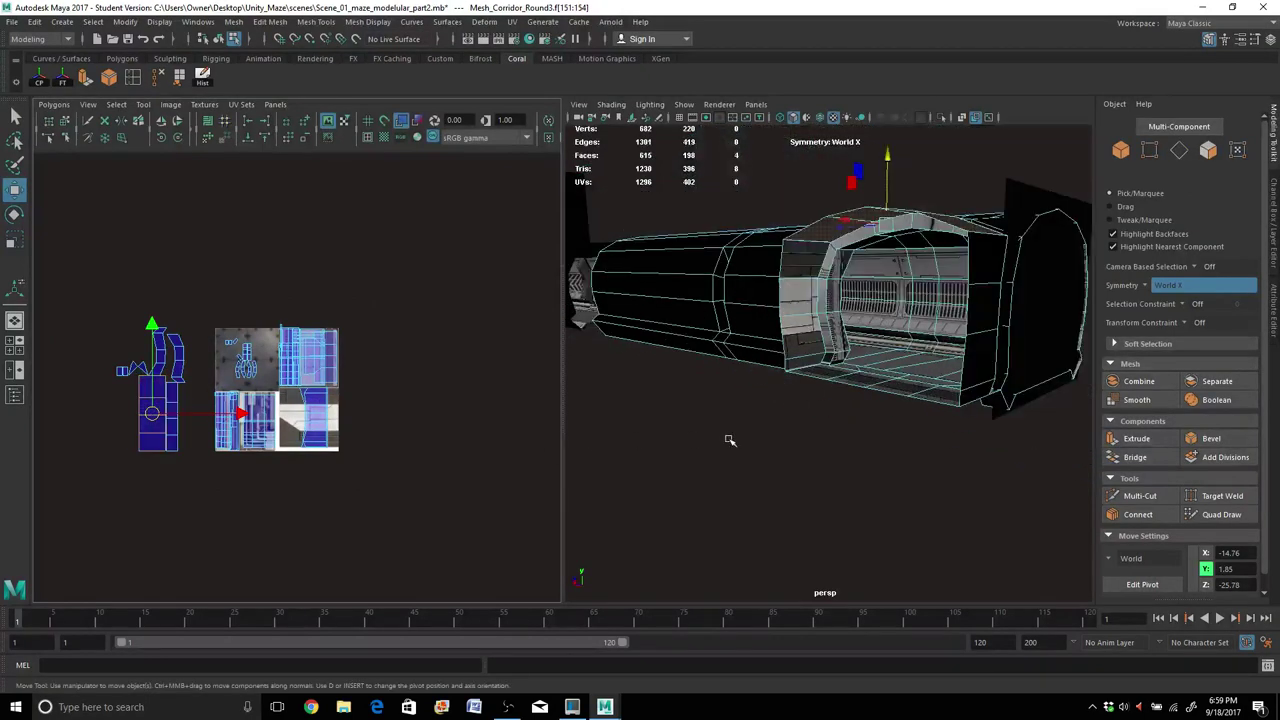
left_click_drag(752, 419, 757, 396, "alt")
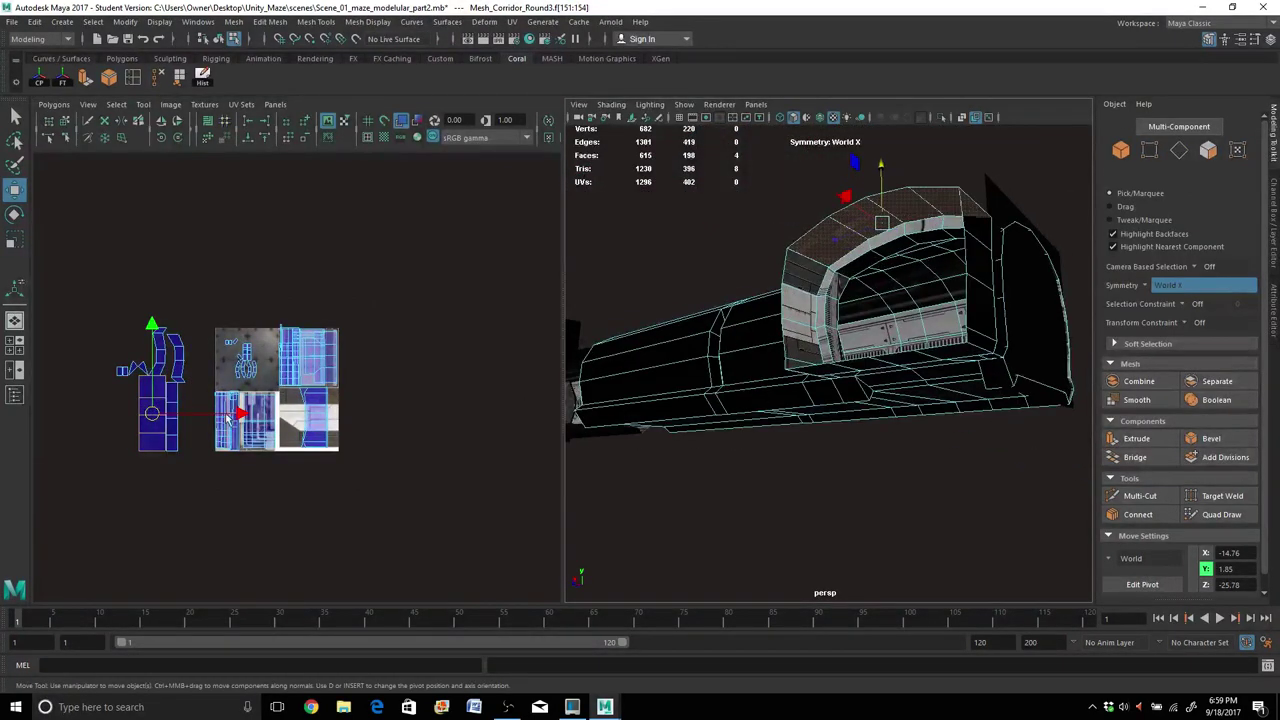
left_click_drag(152, 420, 198, 435)
scroll(200, 445, "up", 3)
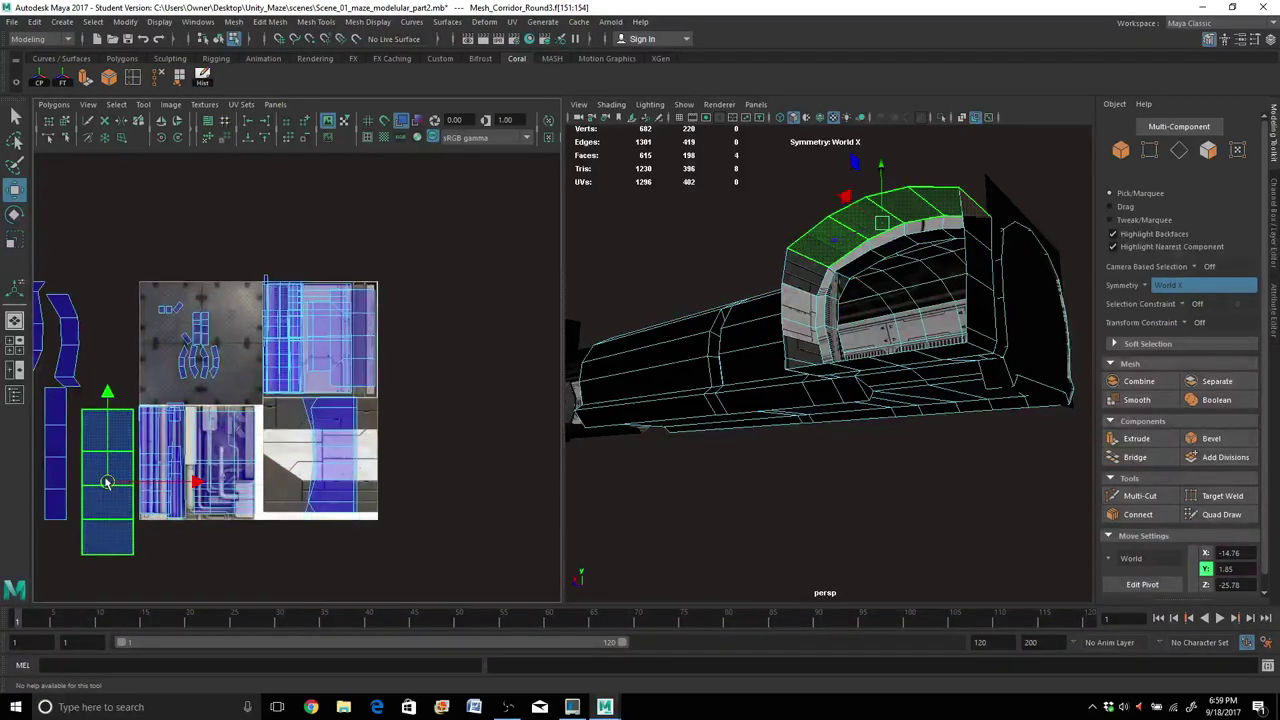
left_click_drag(107, 482, 223, 456)
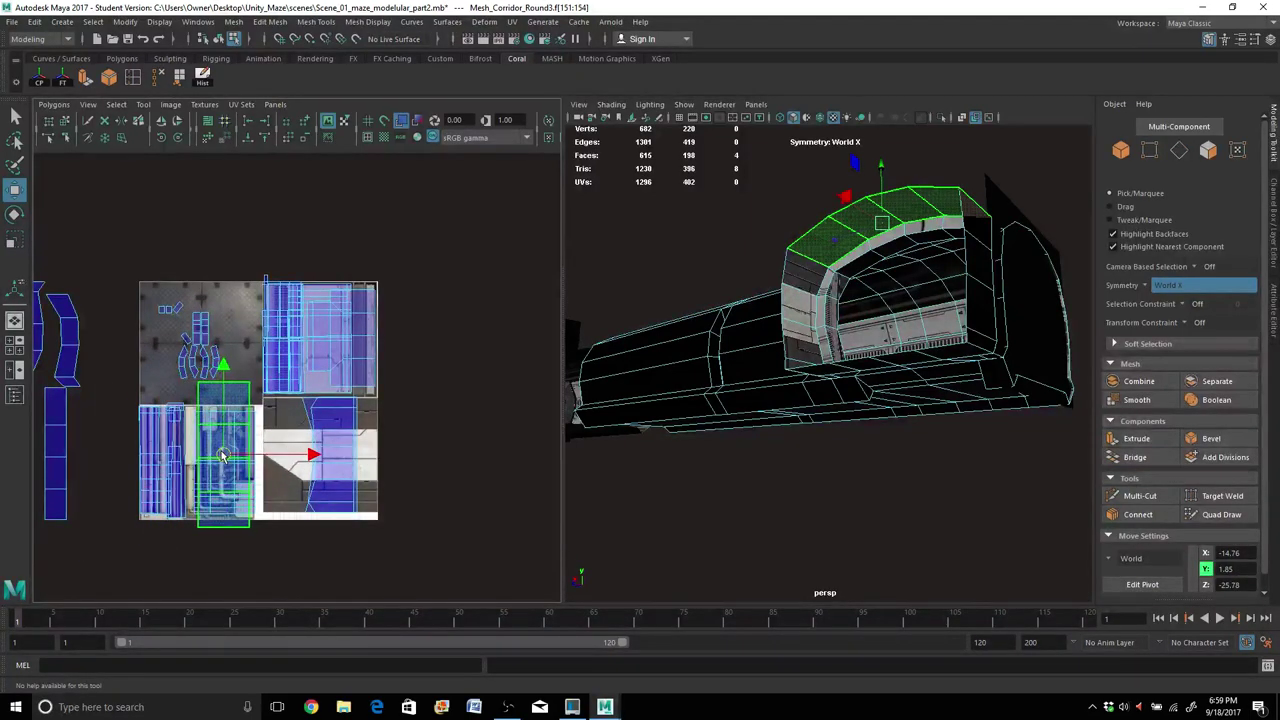
Shrink the outer roof strip's UV shell vertically to fit the height of the pipe texture and check the corridor.
key("r")
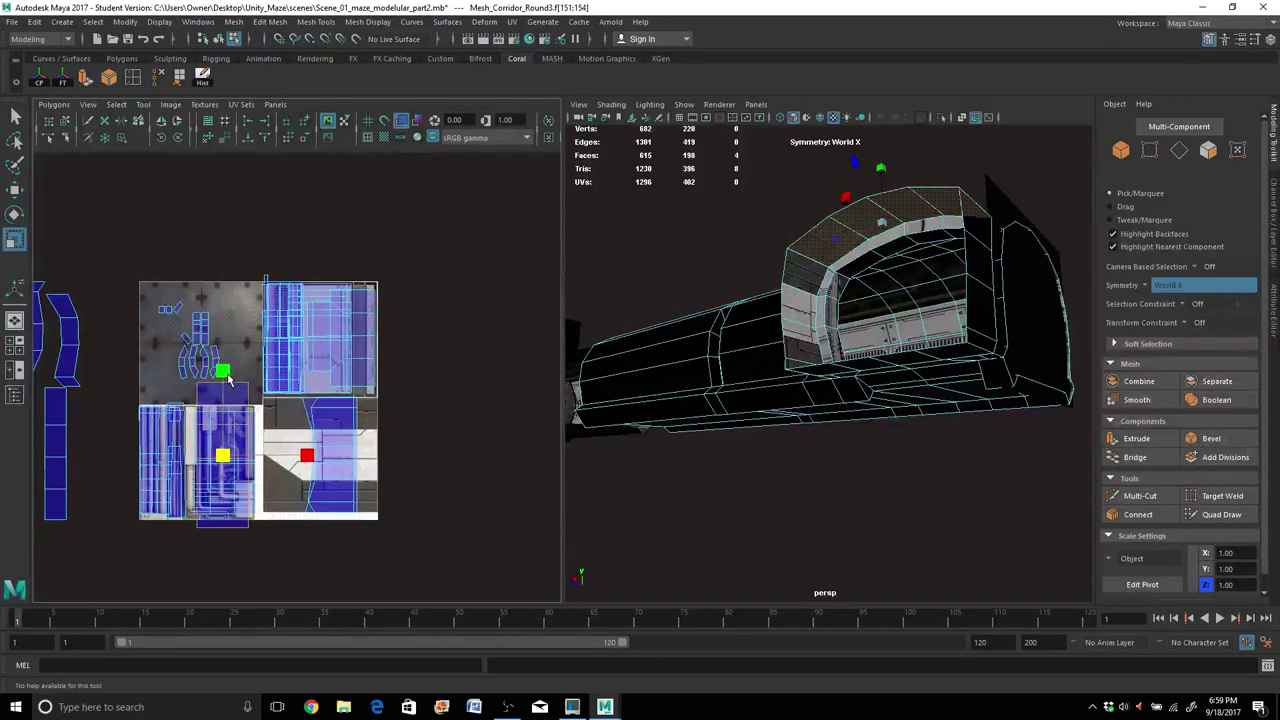
left_click_drag(228, 385, 226, 400)
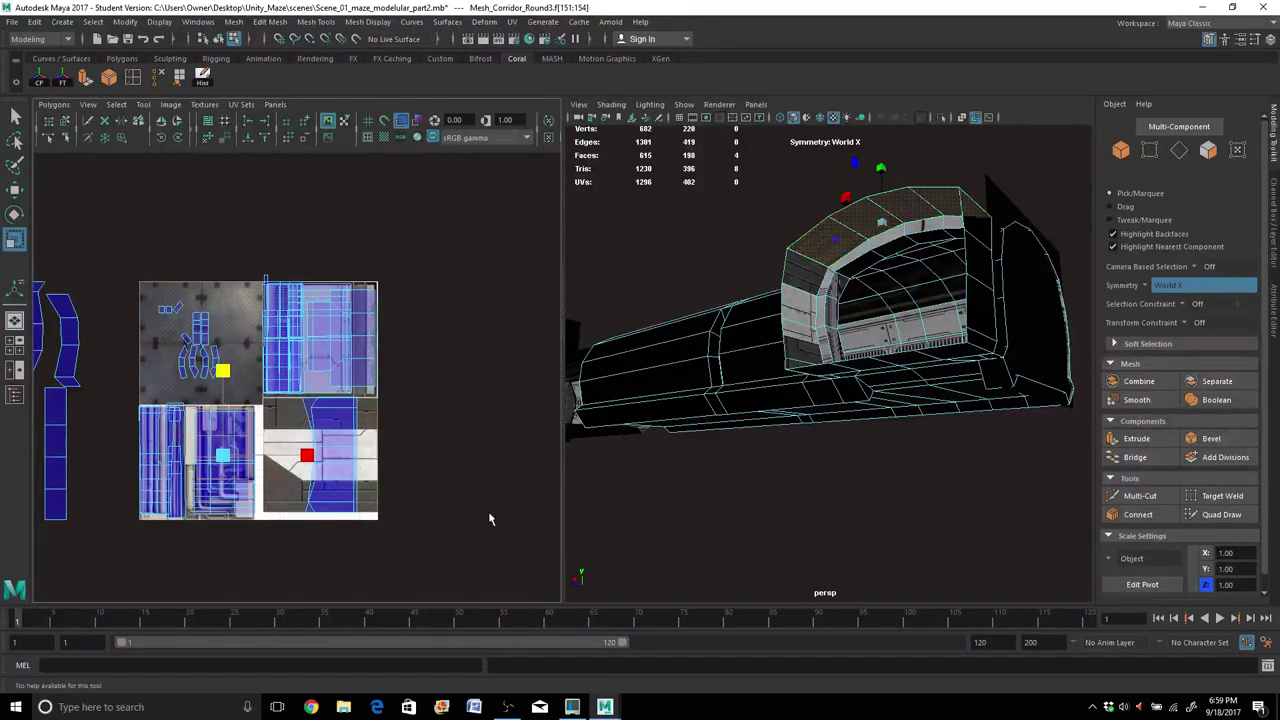
left_click(763, 460)
left_click_drag(763, 451, 682, 498, "alt")
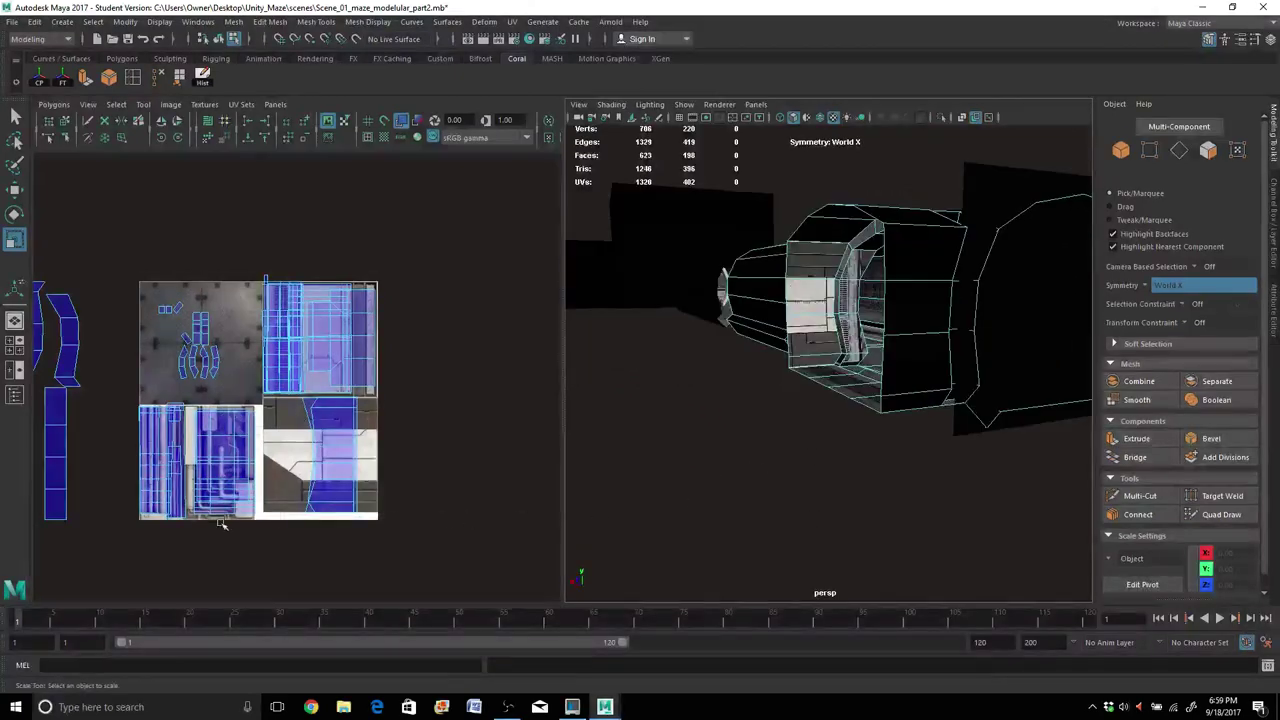
Select the inner roof strip's UV shell, enlarge it slightly and move it onto the metal plate texture in the upper-left quarter.
scroll(219, 521, "down", 1)
left_click(97, 458)
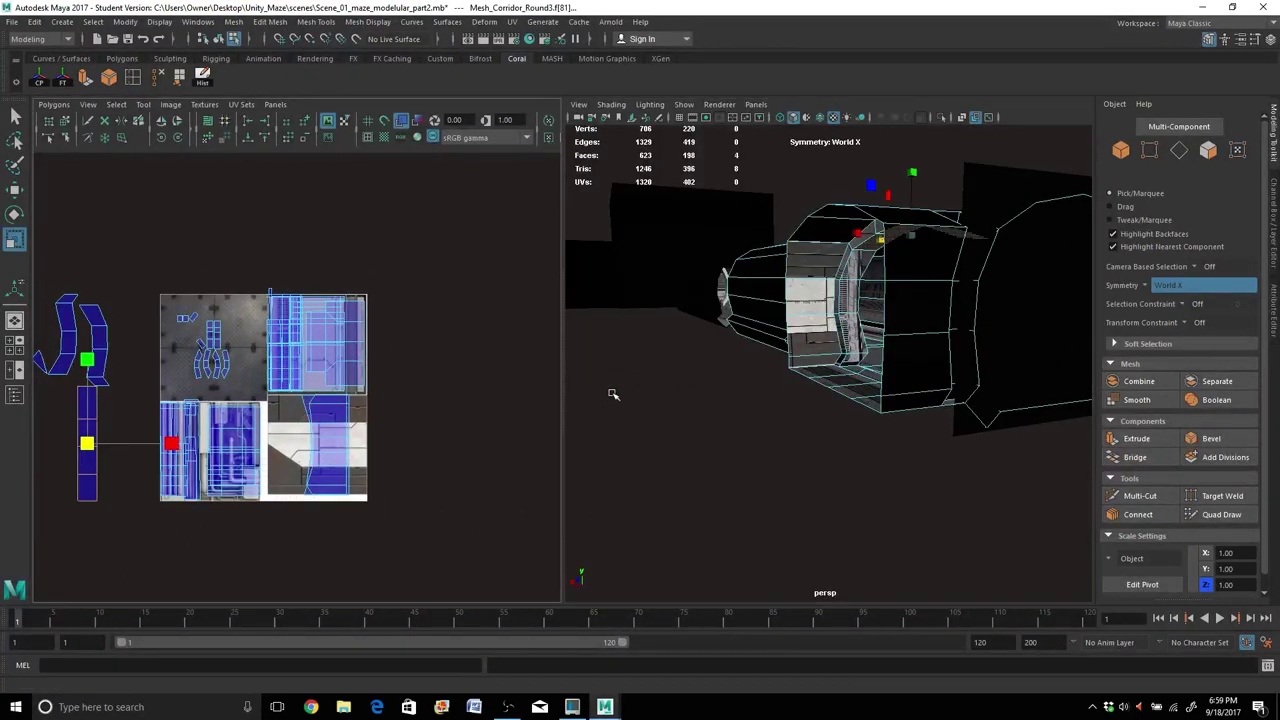
left_click_drag(723, 395, 708, 417, "alt")
mouse_move(90, 441)
left_mouse_down()
mouse_move(149, 414)
mouse_move(95, 438)
left_mouse_up()
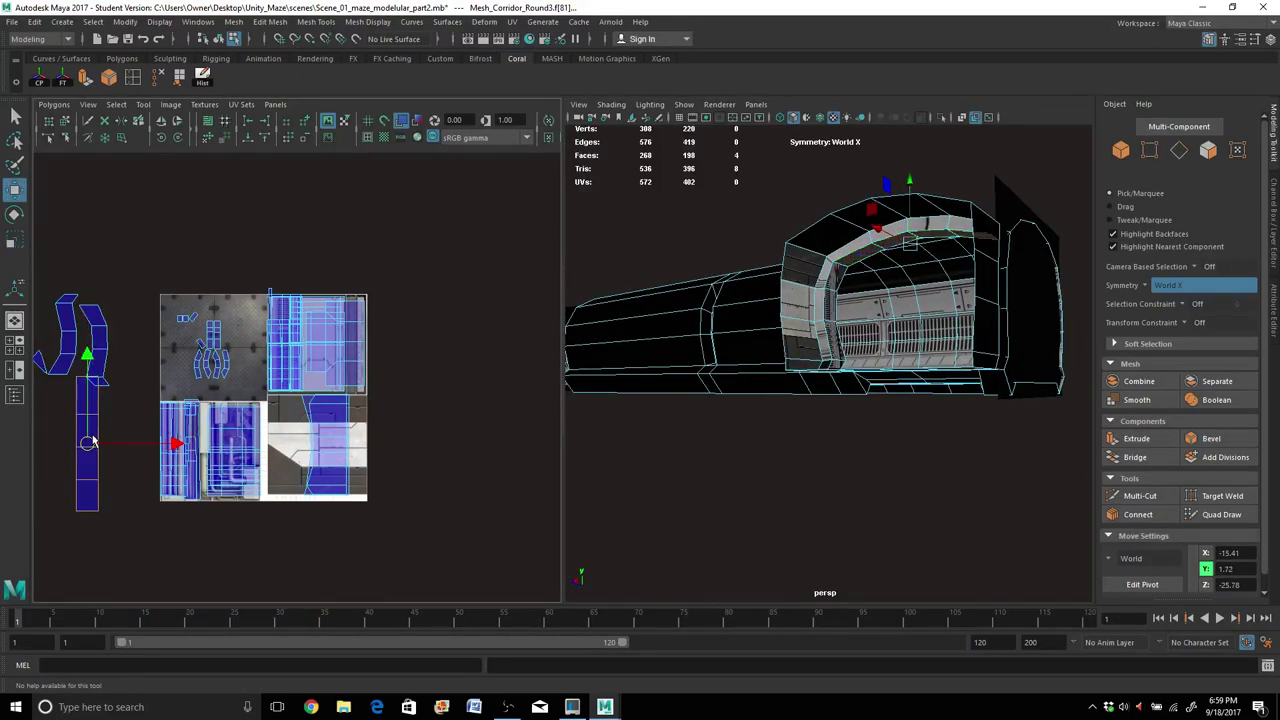
key("w")
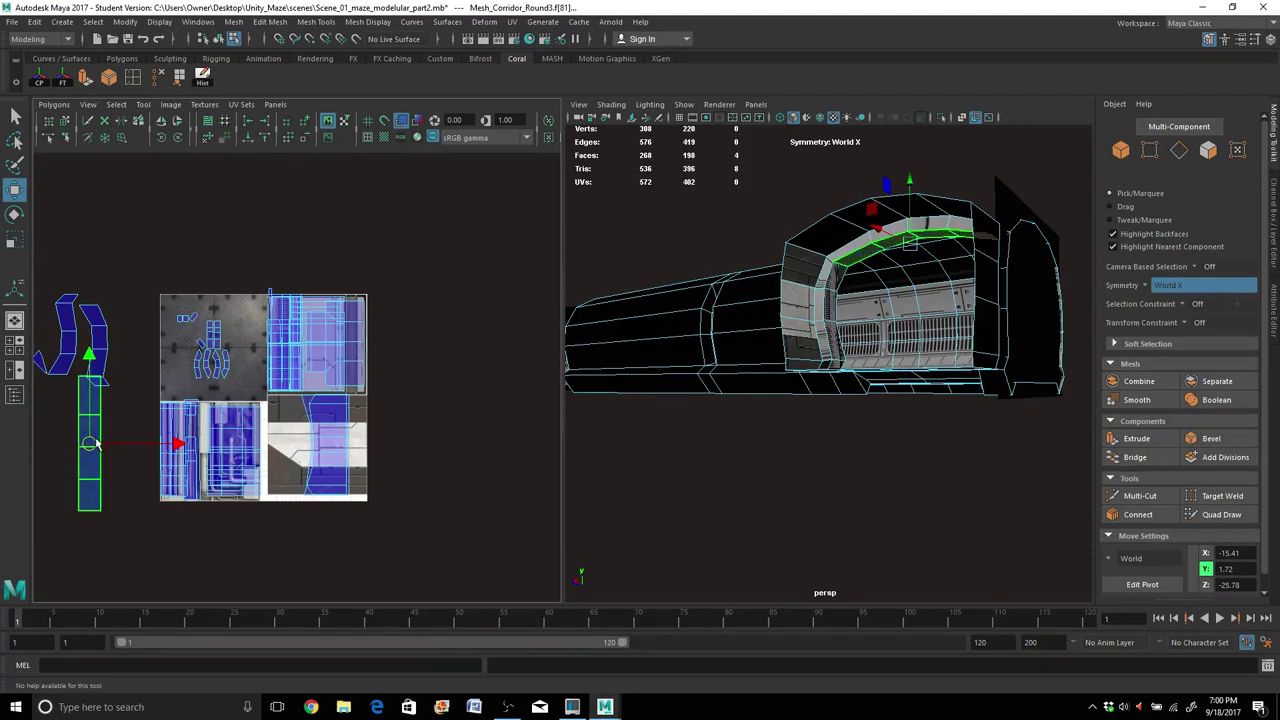
left_click_drag(93, 441, 194, 367)
scroll(194, 369, "up", 6)
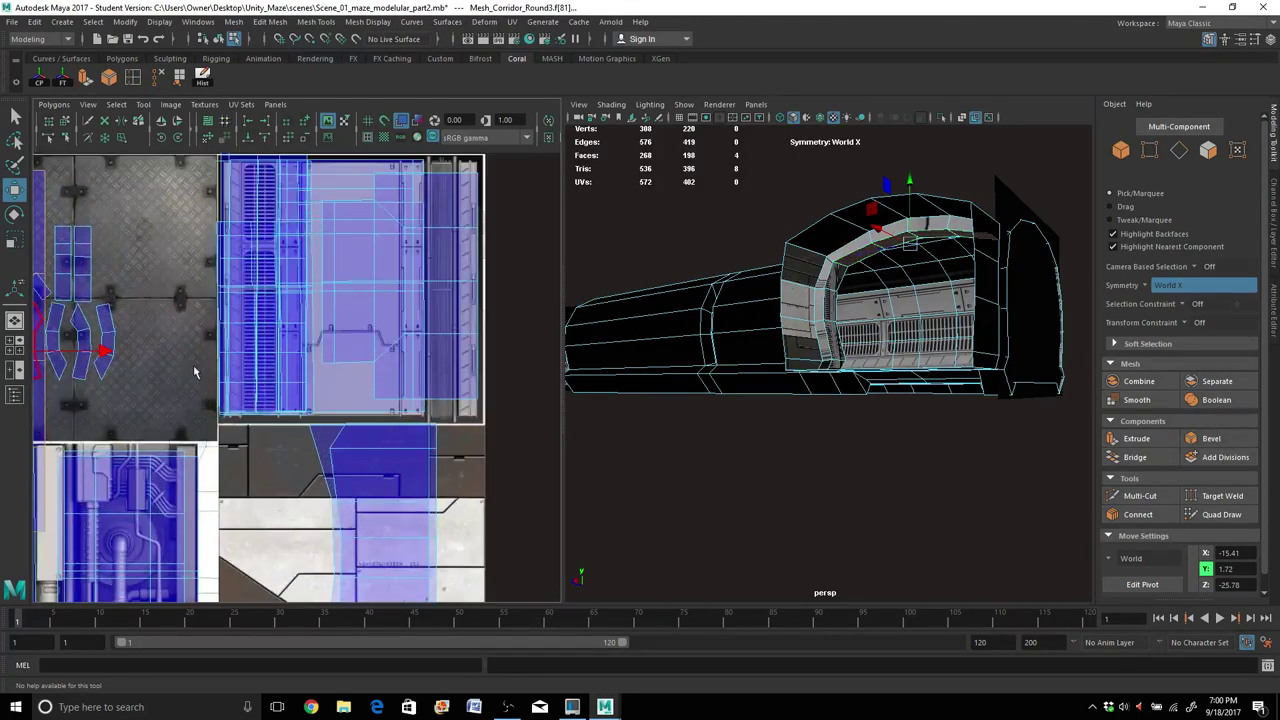
key("f")
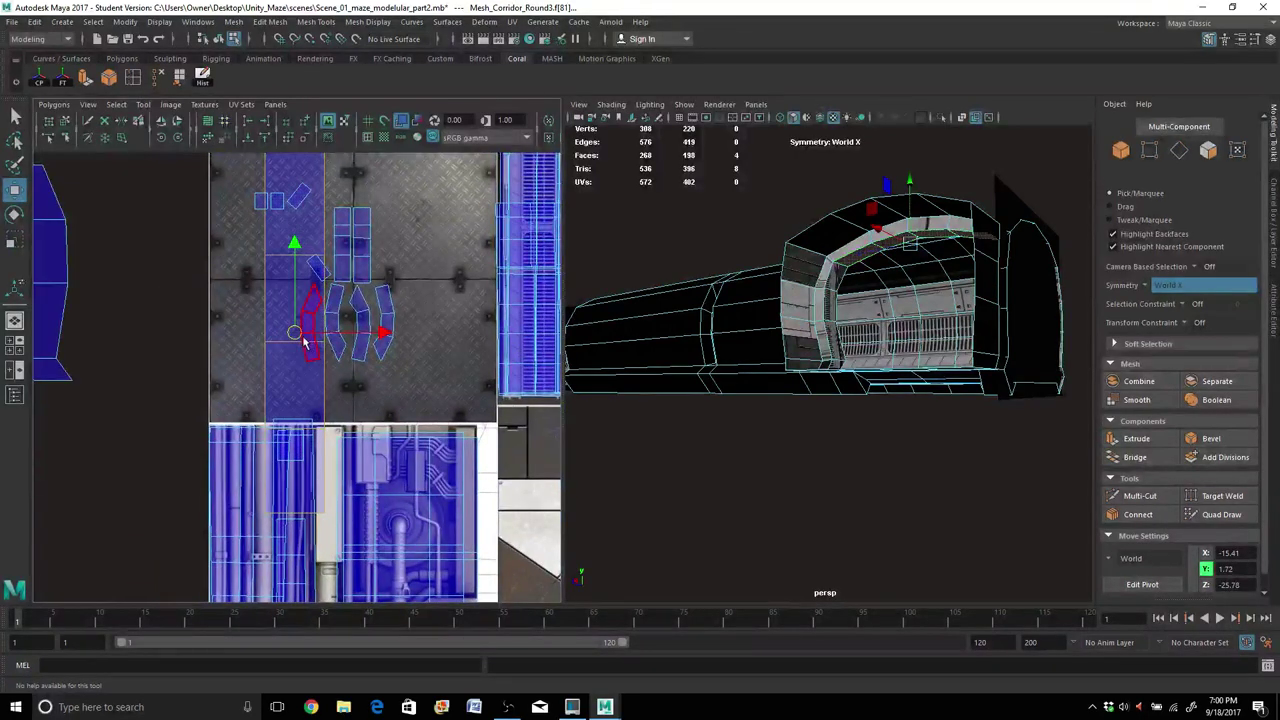
left_click_drag(296, 334, 292, 316)
Shrink the inner roof strip's UV shell vertically and reposition it to fit the height of the metal plate texture.
key("r")
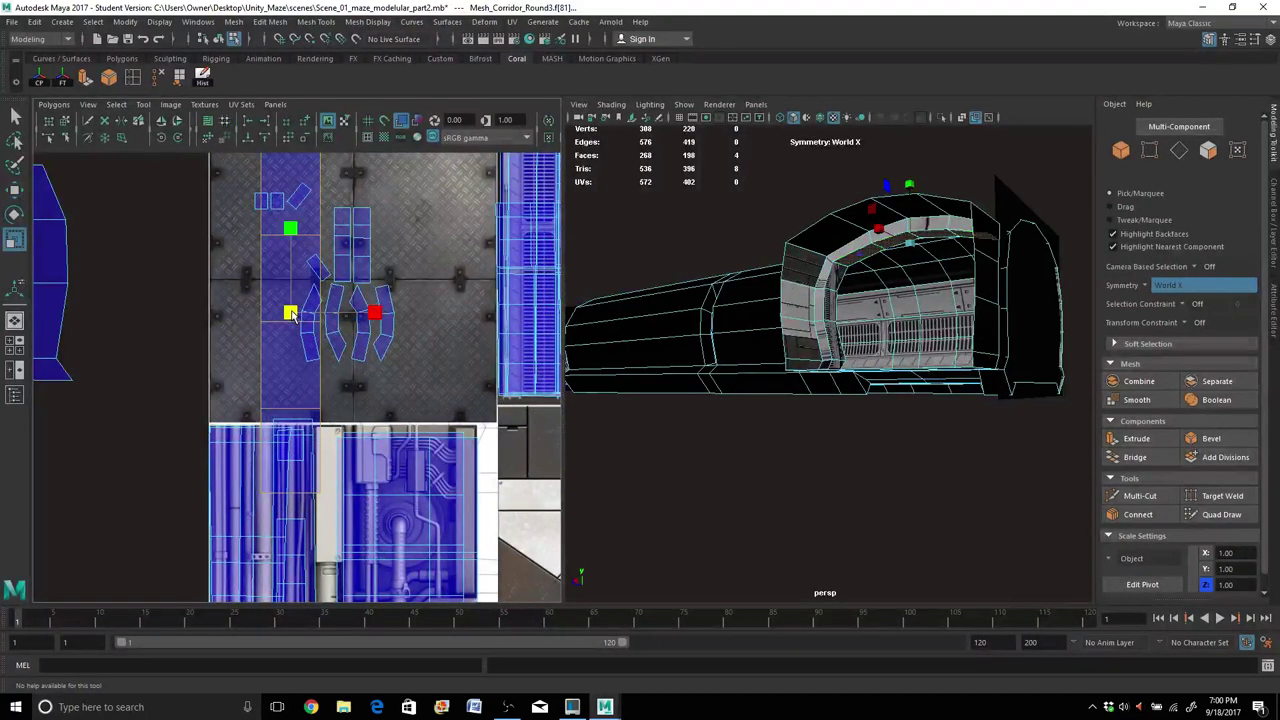
left_click_drag(290, 225, 290, 250)
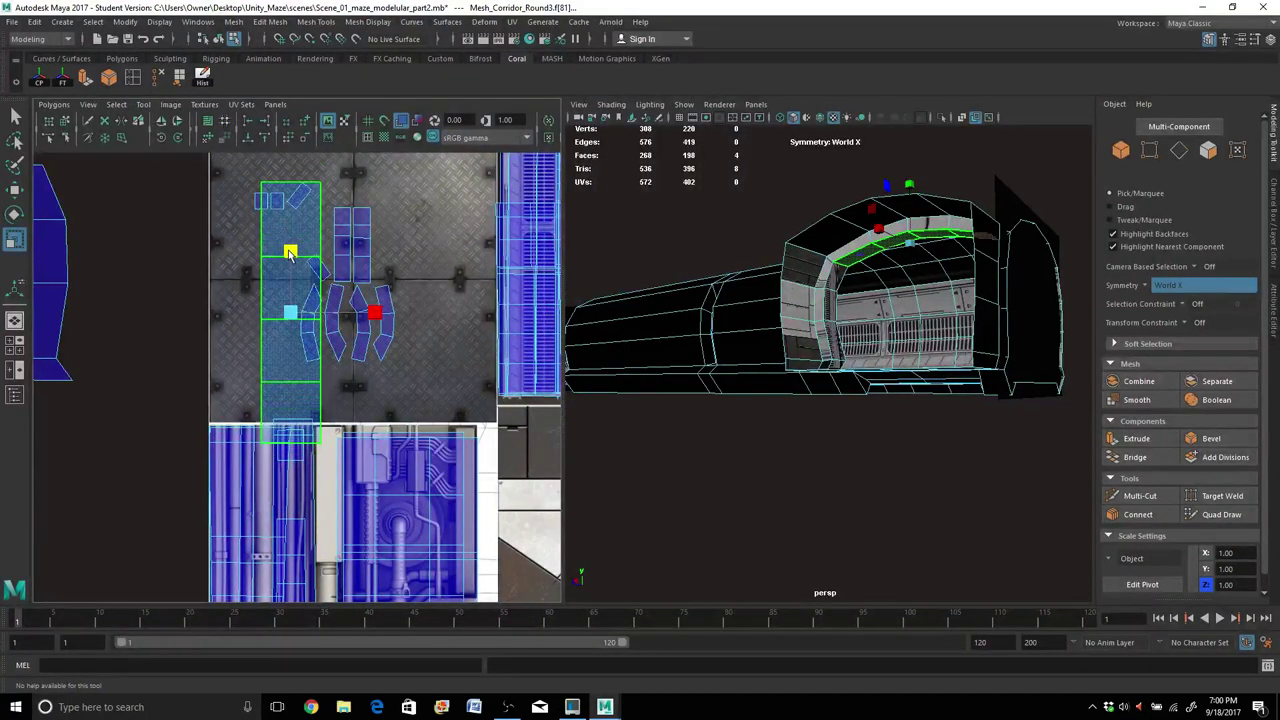
key("w")
left_click_drag(291, 316, 276, 291)
scroll(690, 422, "up", 3)
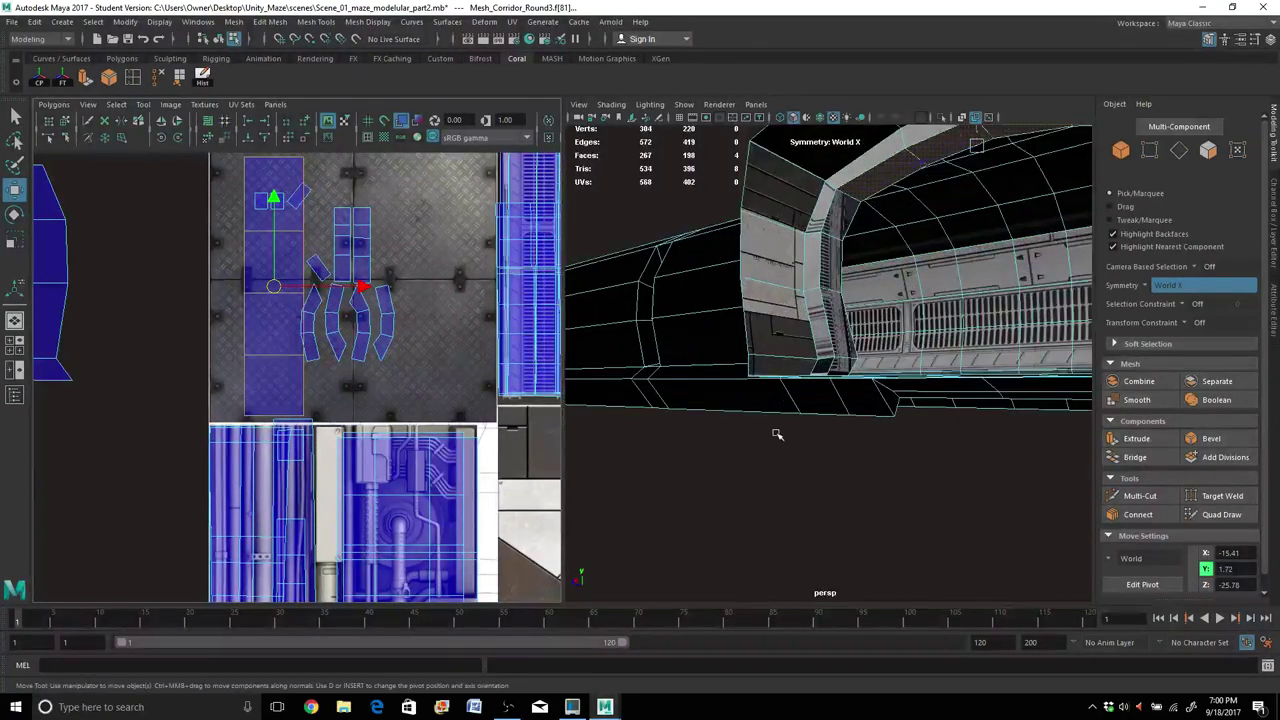
left_click_drag(771, 434, 836, 528, "alt")
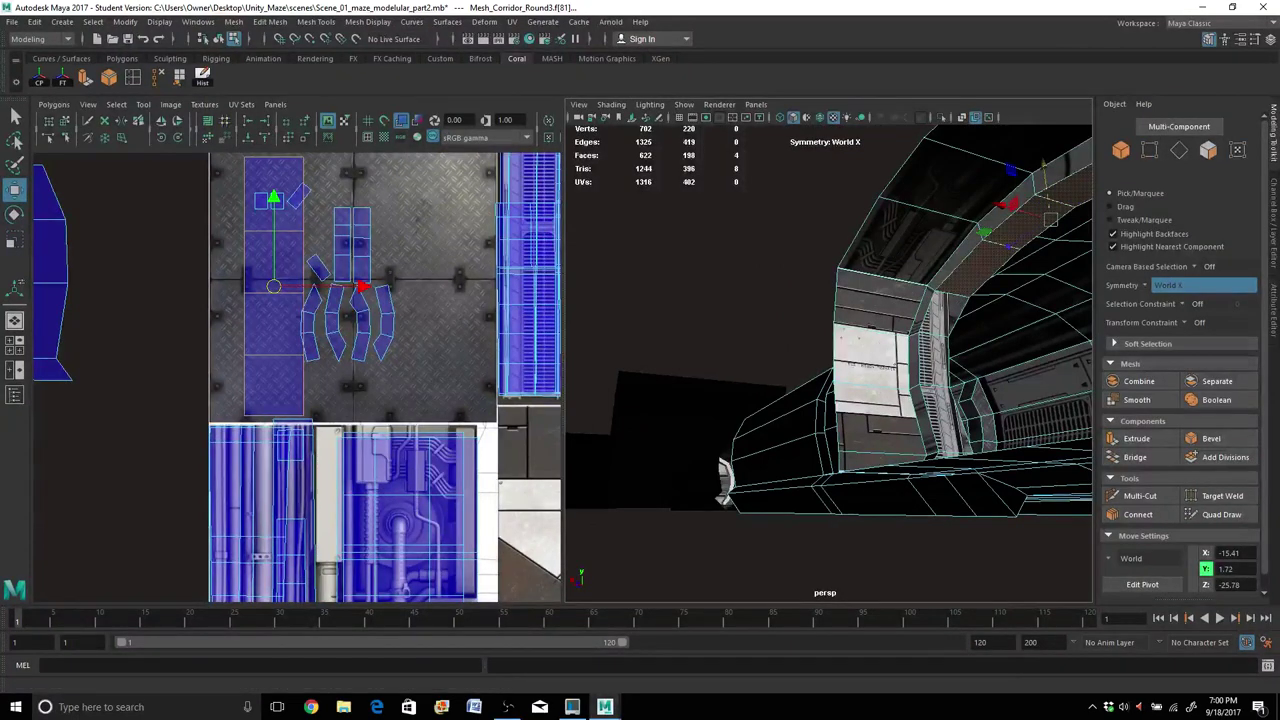
Move both inner side wall strips' UV shells onto the roof strip's shell on the metal plate texture and check the frame.
scroll(90, 435, "down", 4)
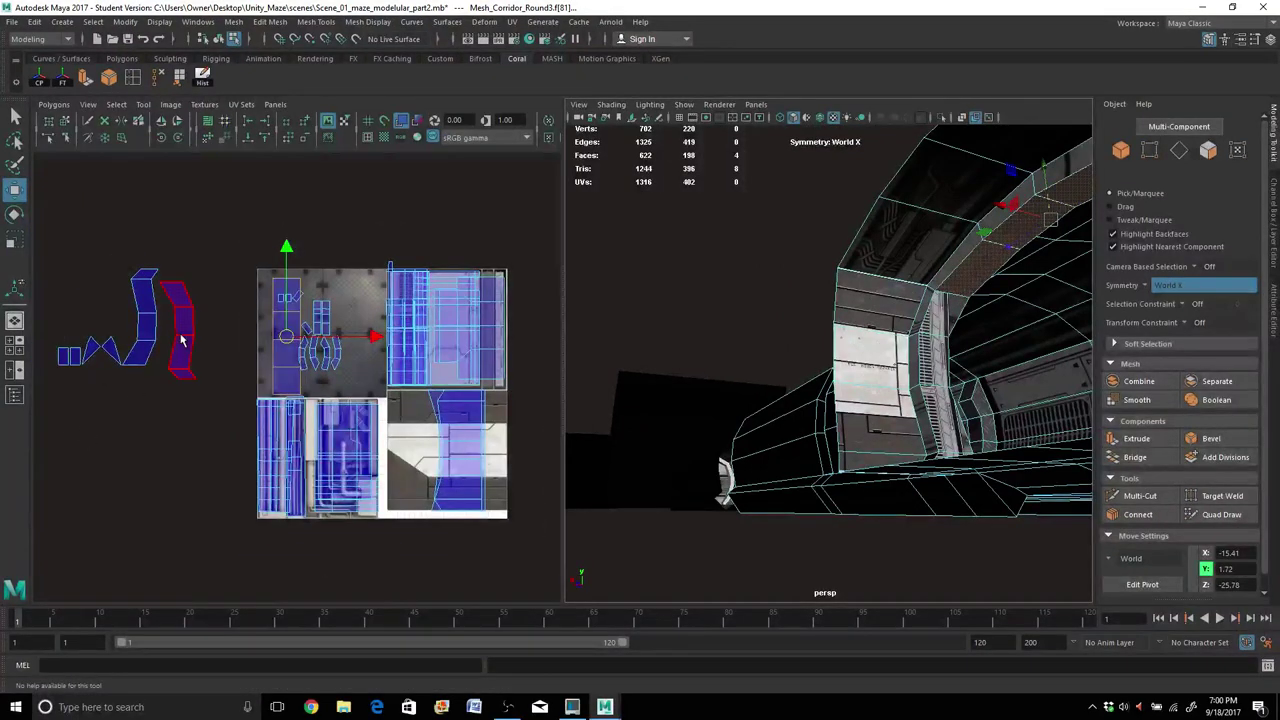
left_click(181, 340)
left_click_drag(179, 331, 286, 339)
left_click(140, 340)
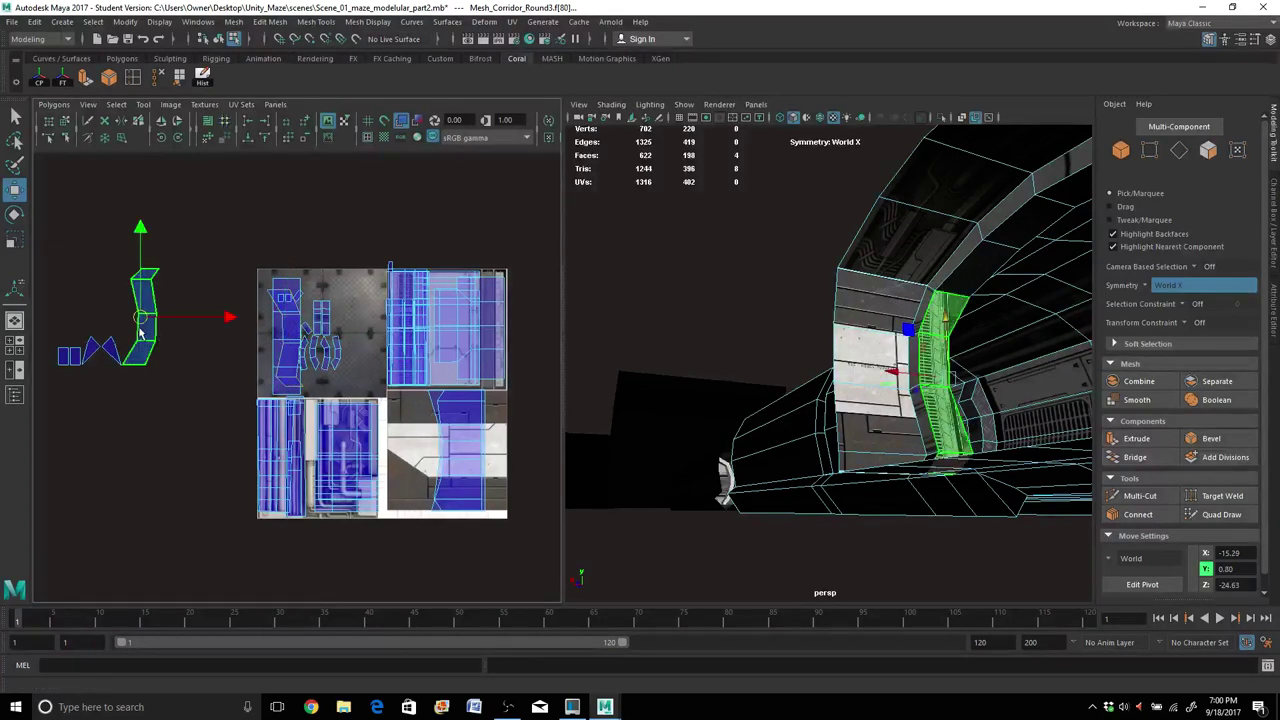
left_click_drag(140, 330, 294, 339)
scroll(796, 385, "up", 4)
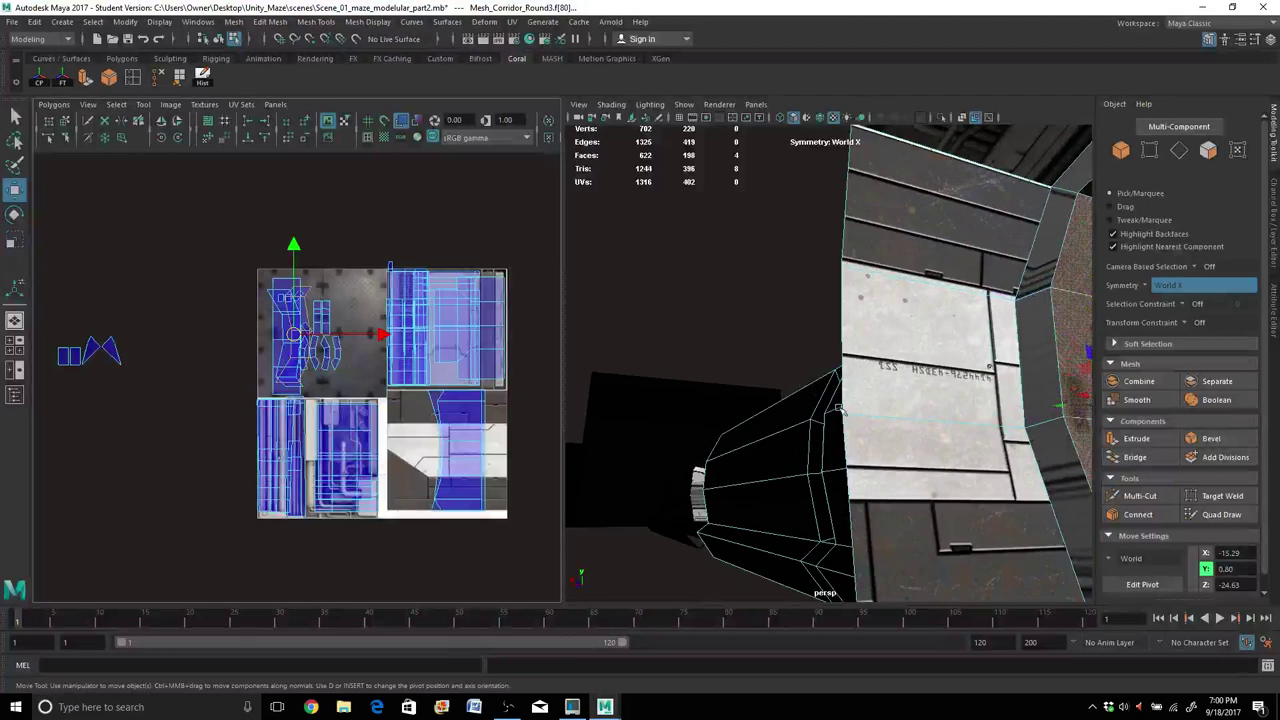
left_click_drag(838, 408, 849, 374, "alt")
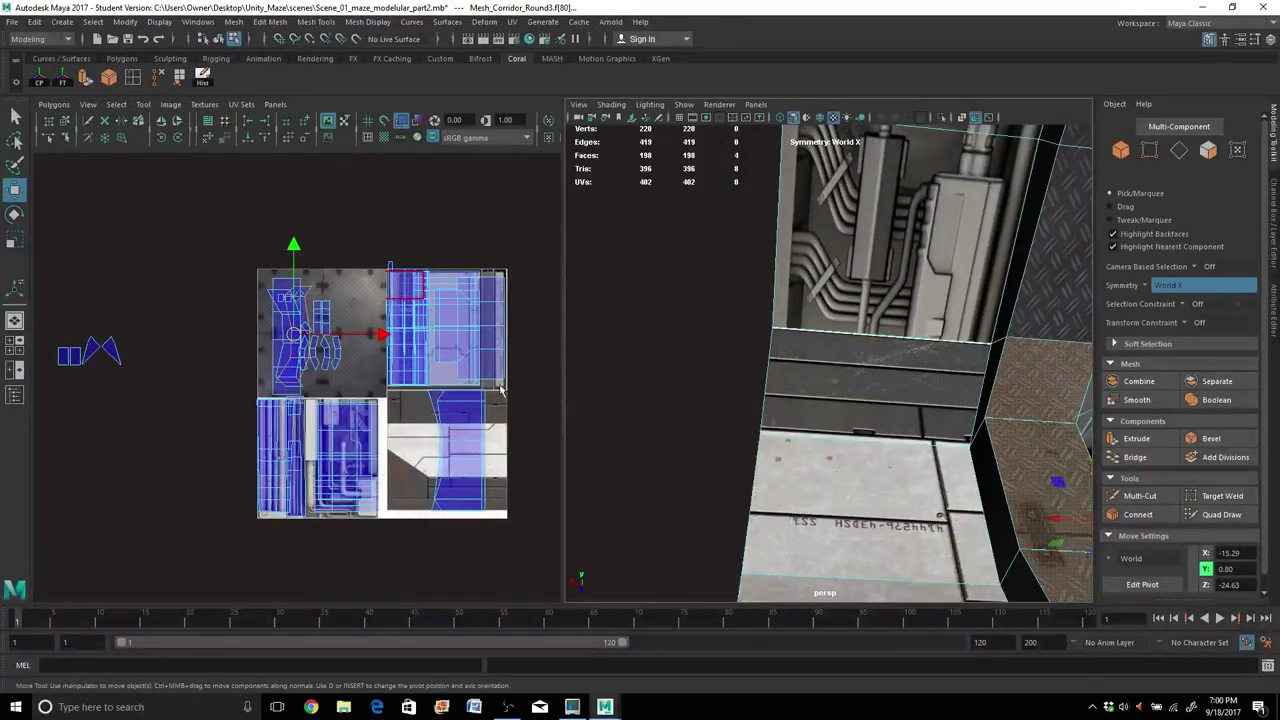
Move one inner wall strip's UV shell and the inner roof strip's shell off the metal plate into empty UV space.
left_click_drag(296, 332, 206, 393)
left_click(281, 358)
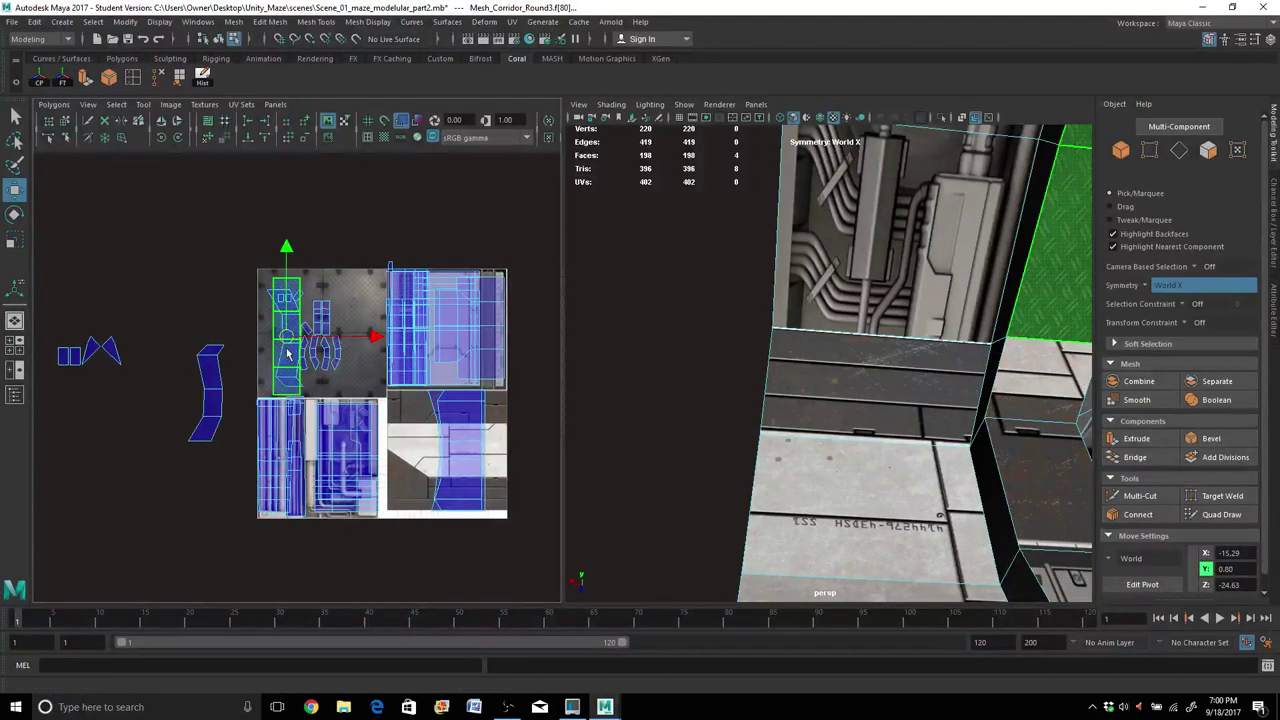
left_click_drag(288, 340, 208, 263)
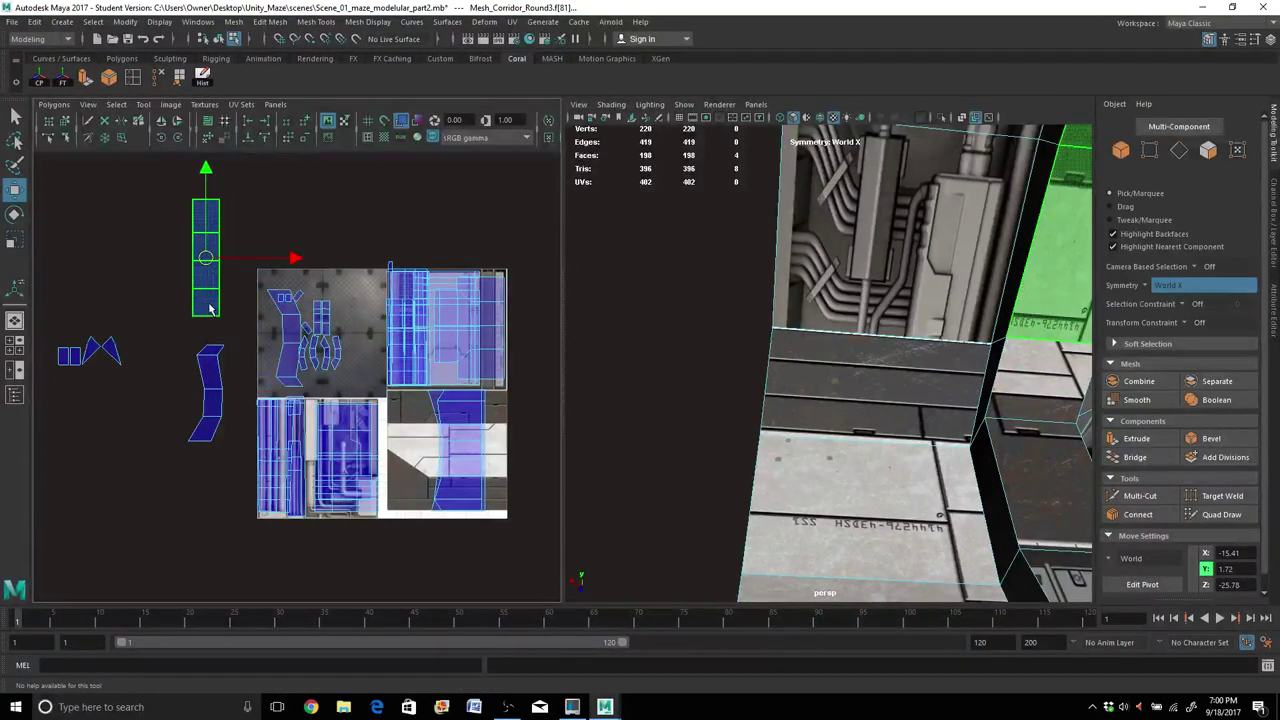
Switch to edge selection and pick both end edges of the inner roof strip's shell to identify the matching wall strip edges.
right_click(210, 305)
right_click_drag(210, 305, 208, 268)
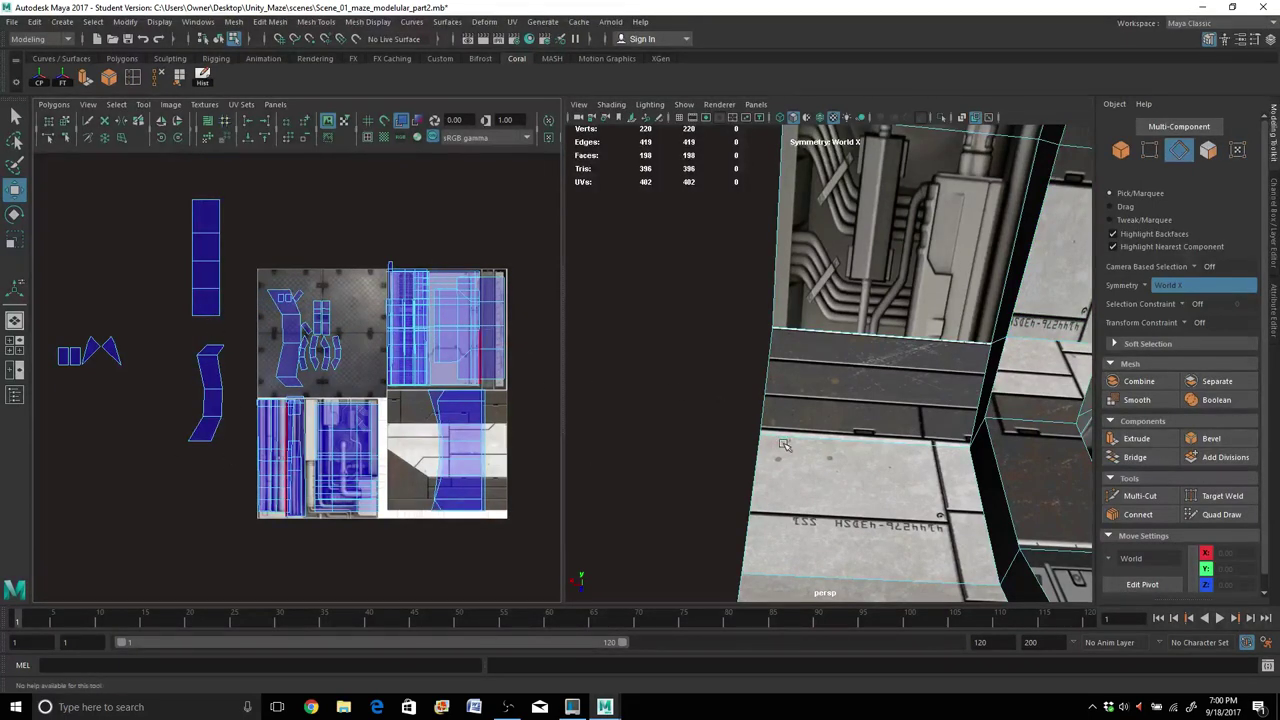
mouse_move(784, 444)
left_mouse_down("alt")
mouse_move(771, 443)
mouse_move(795, 458)
left_mouse_up("alt")
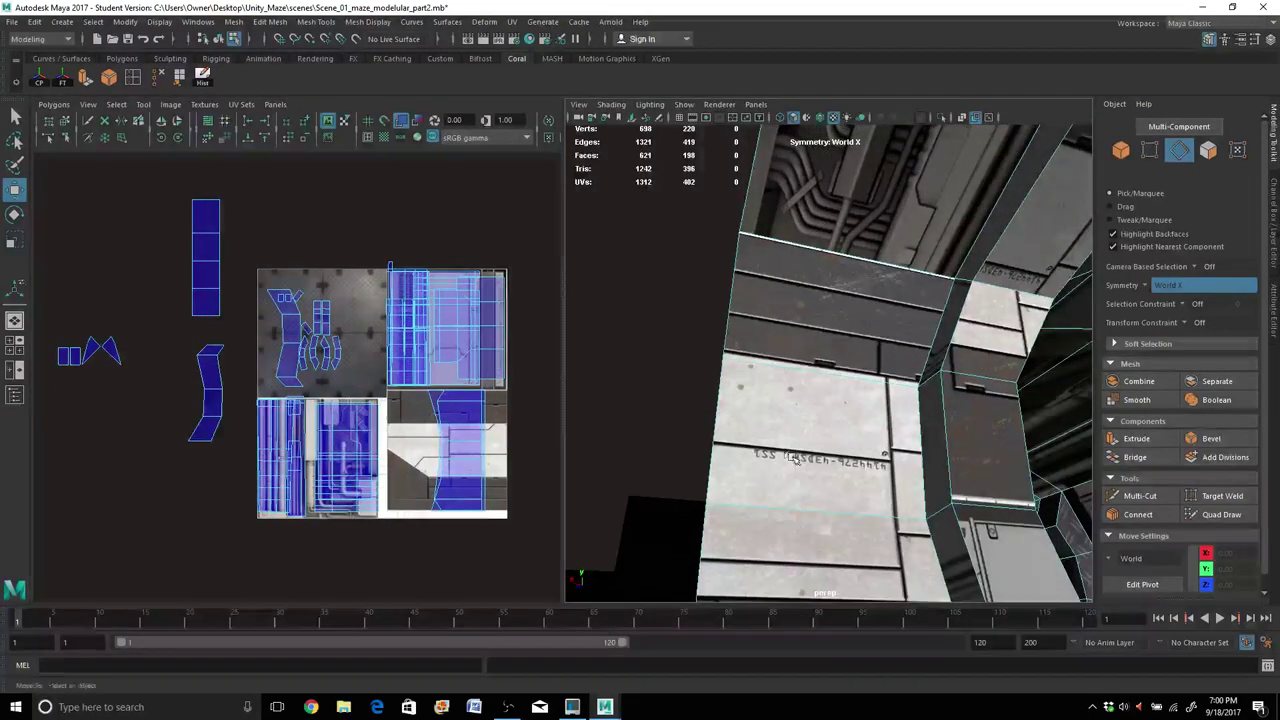
left_click(208, 318)
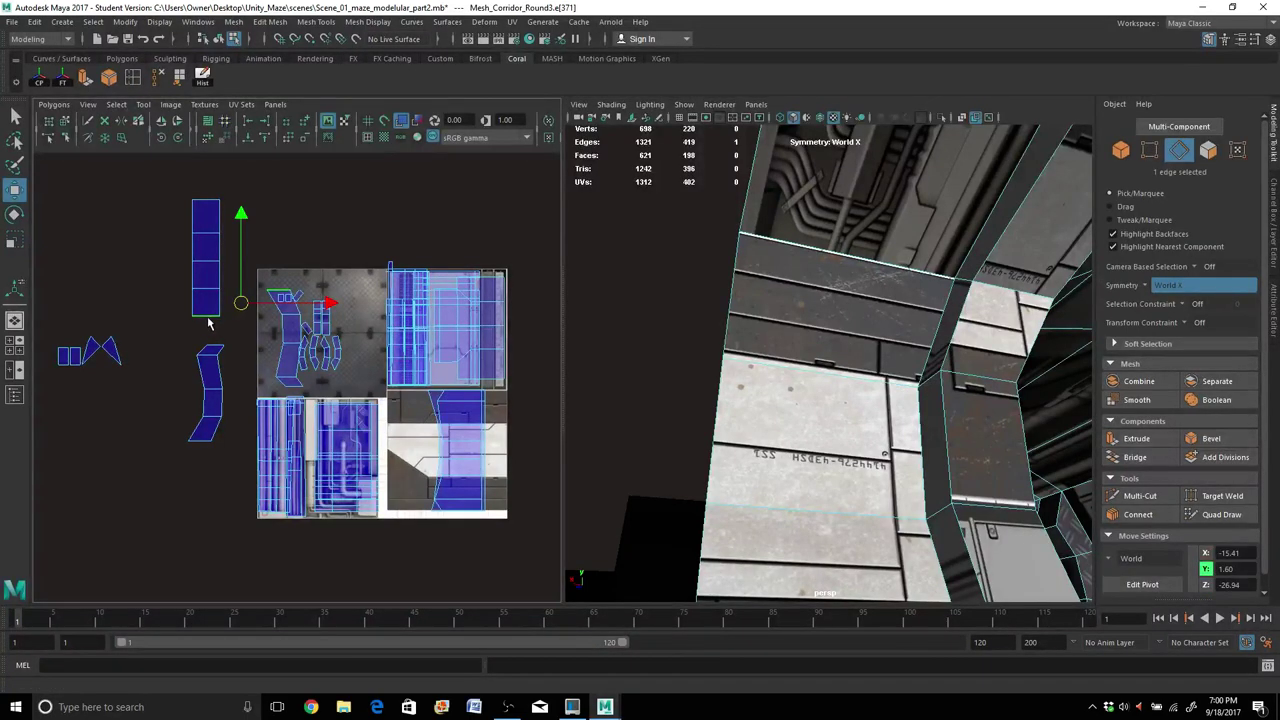
left_click(205, 206)
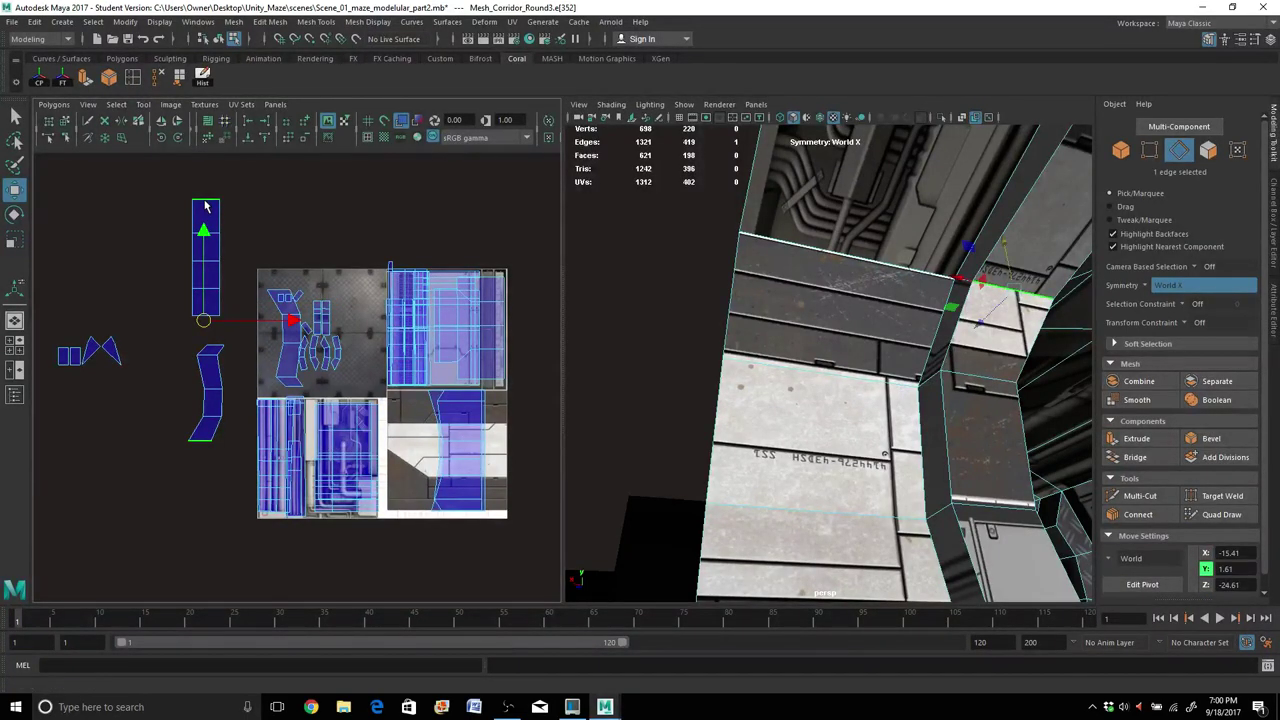
Switch back to shell selection and move the inner roof strip's shell directly below the loose wall strip's shell, aligning their matching end edges.
right_click(204, 207)
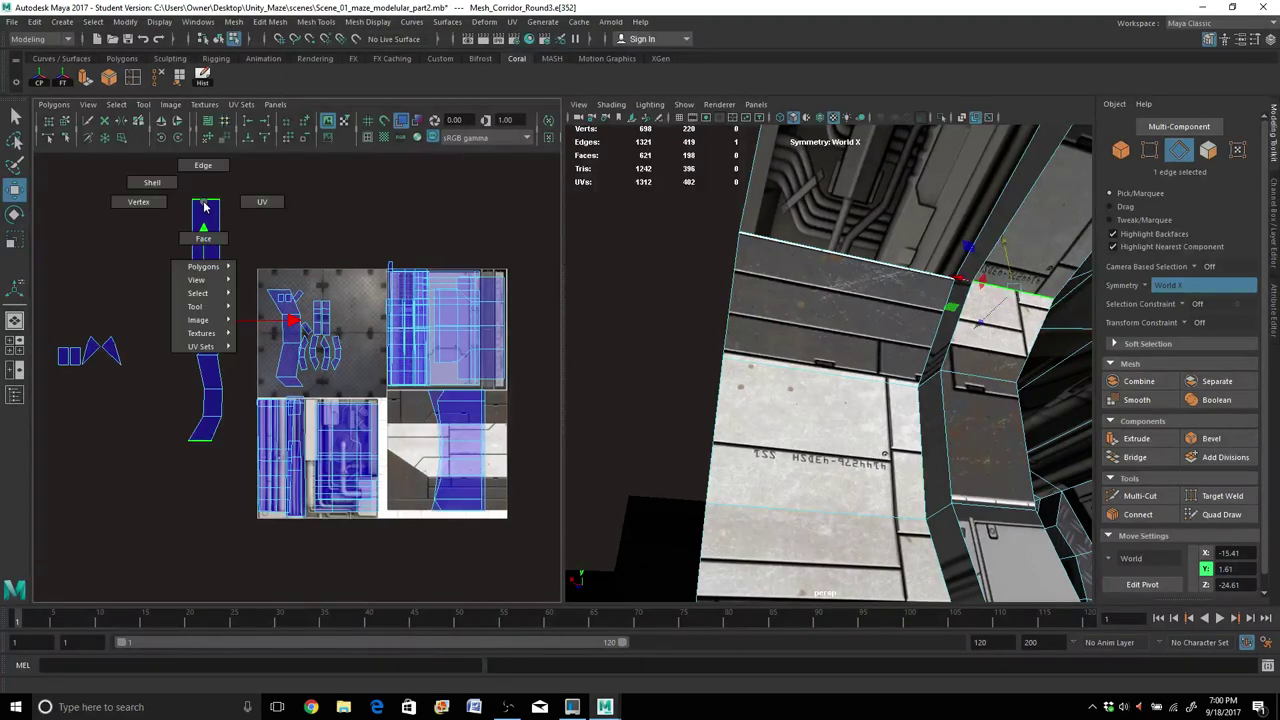
left_click(152, 182)
left_click(202, 268)
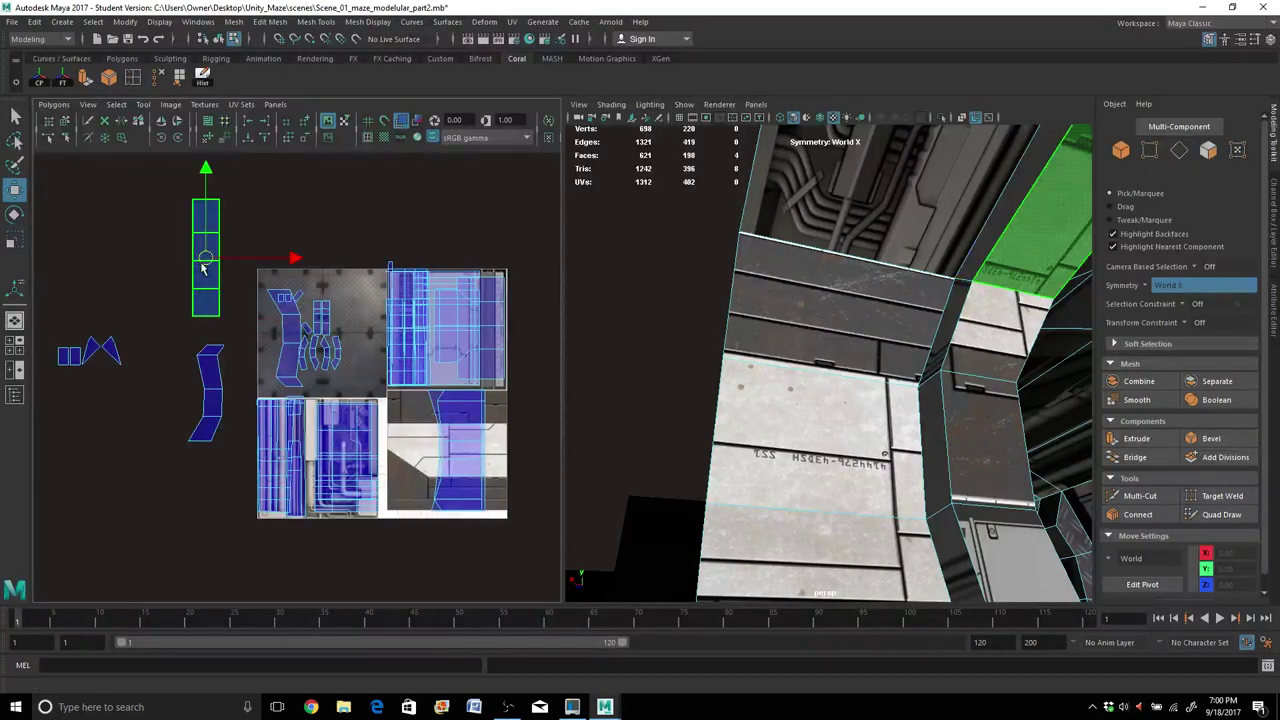
left_click_drag(205, 262, 198, 497)
key("r")
key("w")
scroll(198, 497, "up", 6)
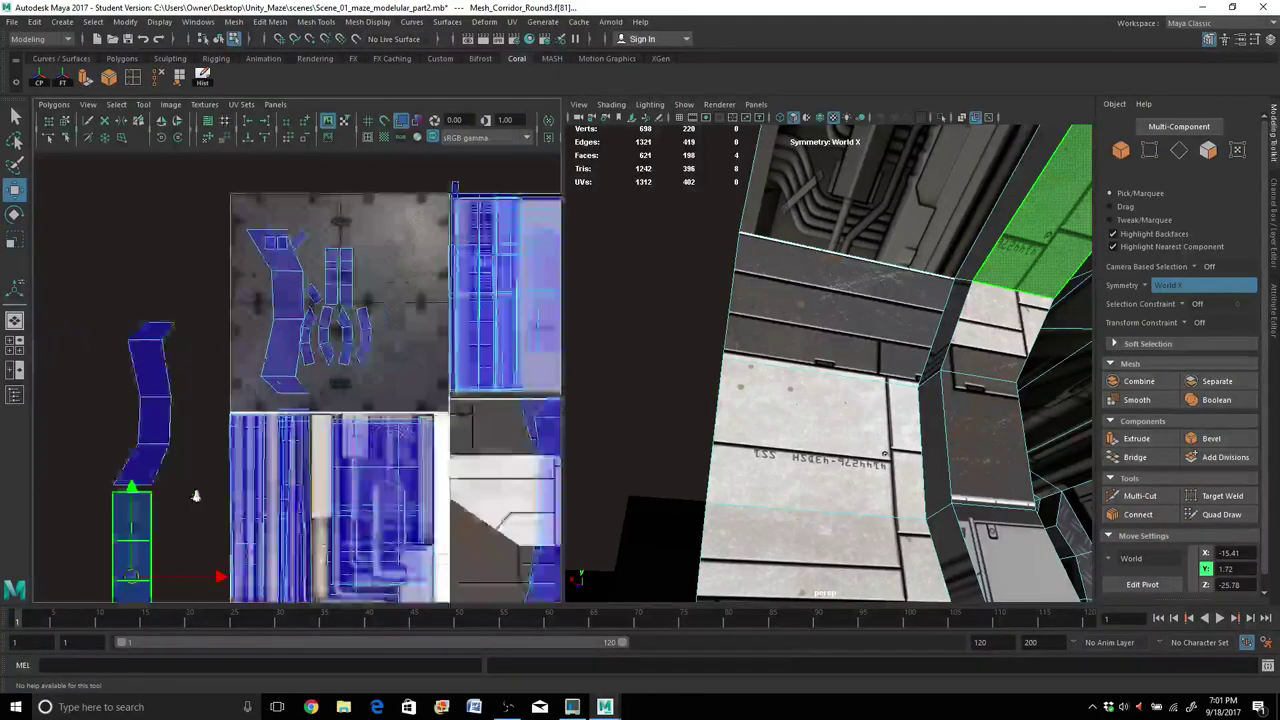
left_click(197, 482)
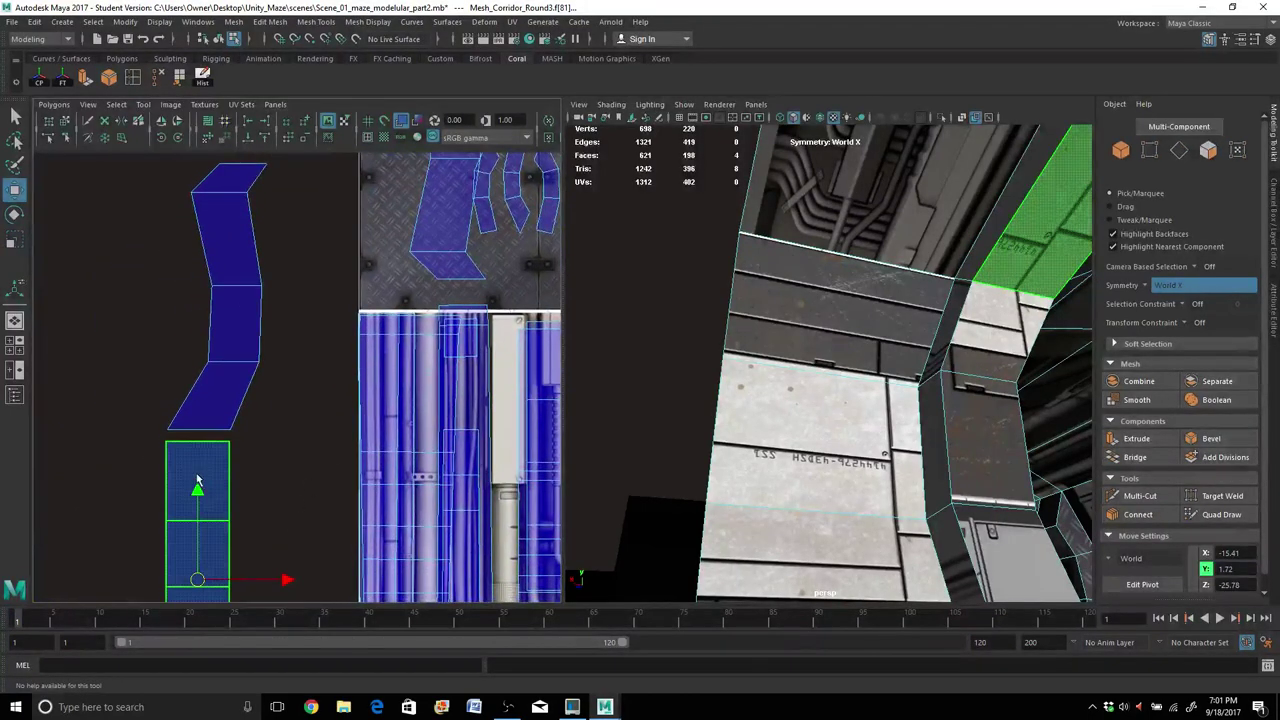
left_click_drag(198, 492, 198, 484)
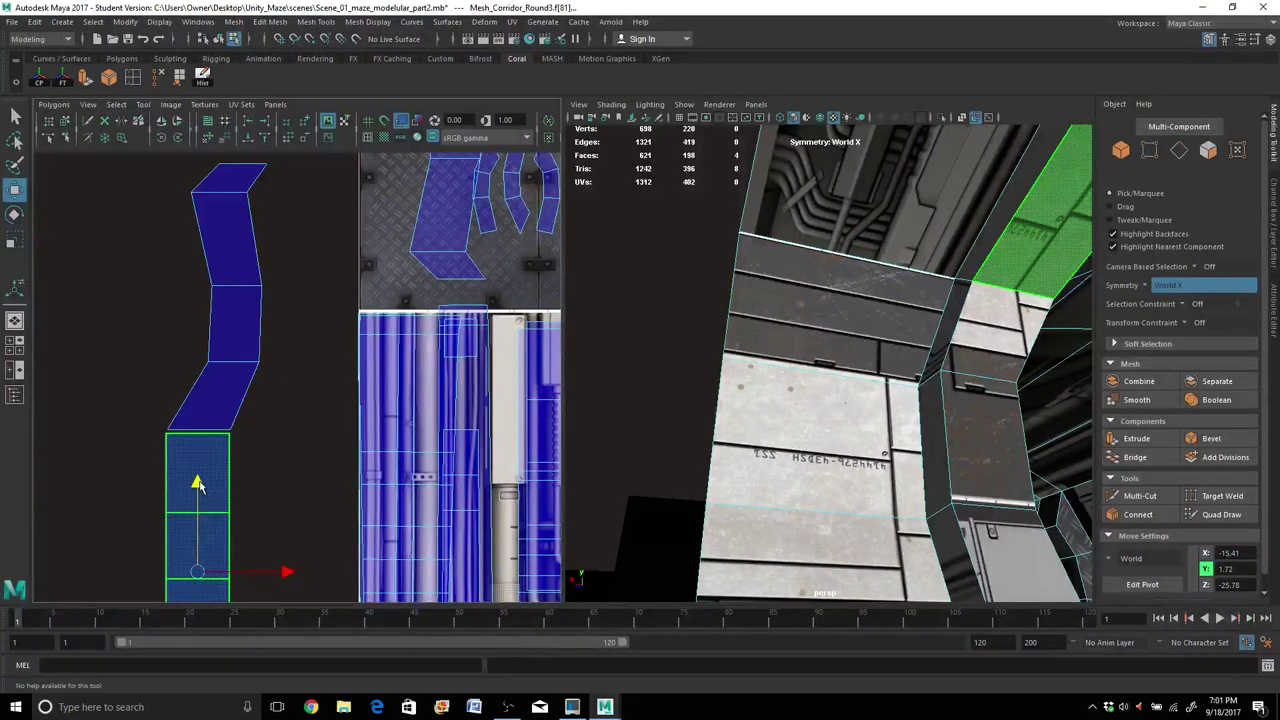
left_click(140, 330)
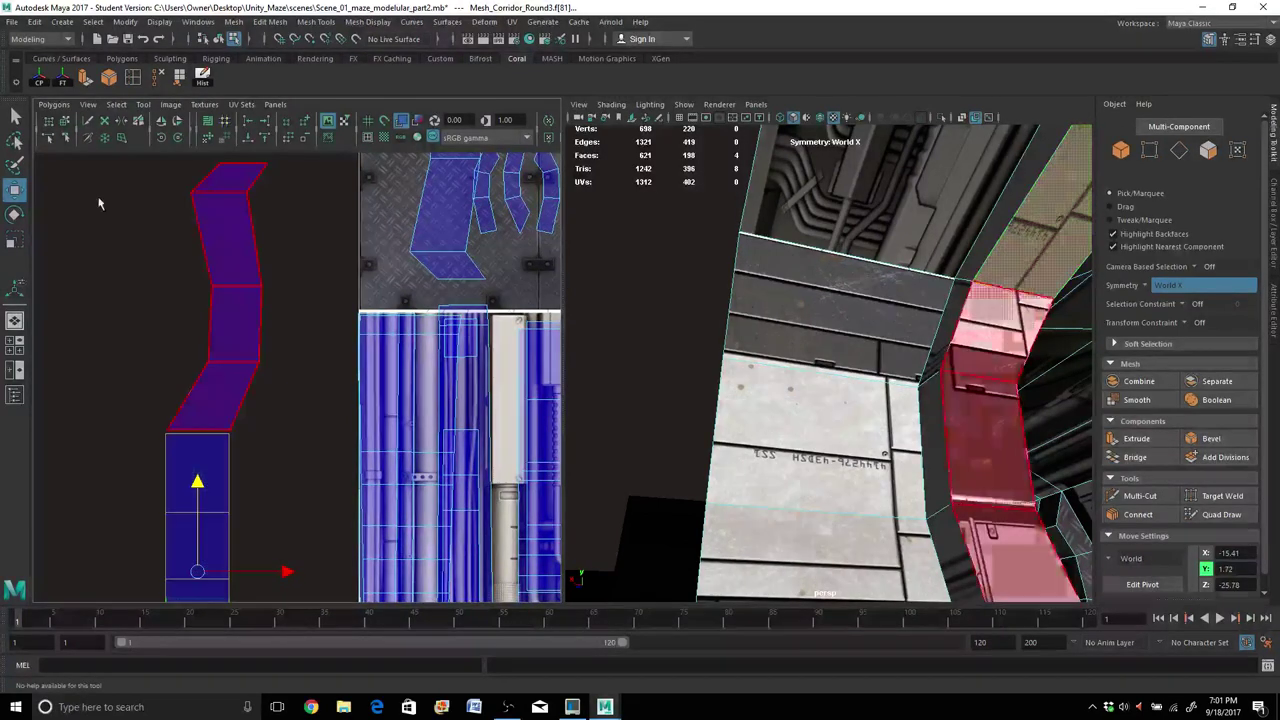
Sew the upper wall strip's UV shell to the inner roof strip's shell along their shared end edge.
left_click(89, 138)
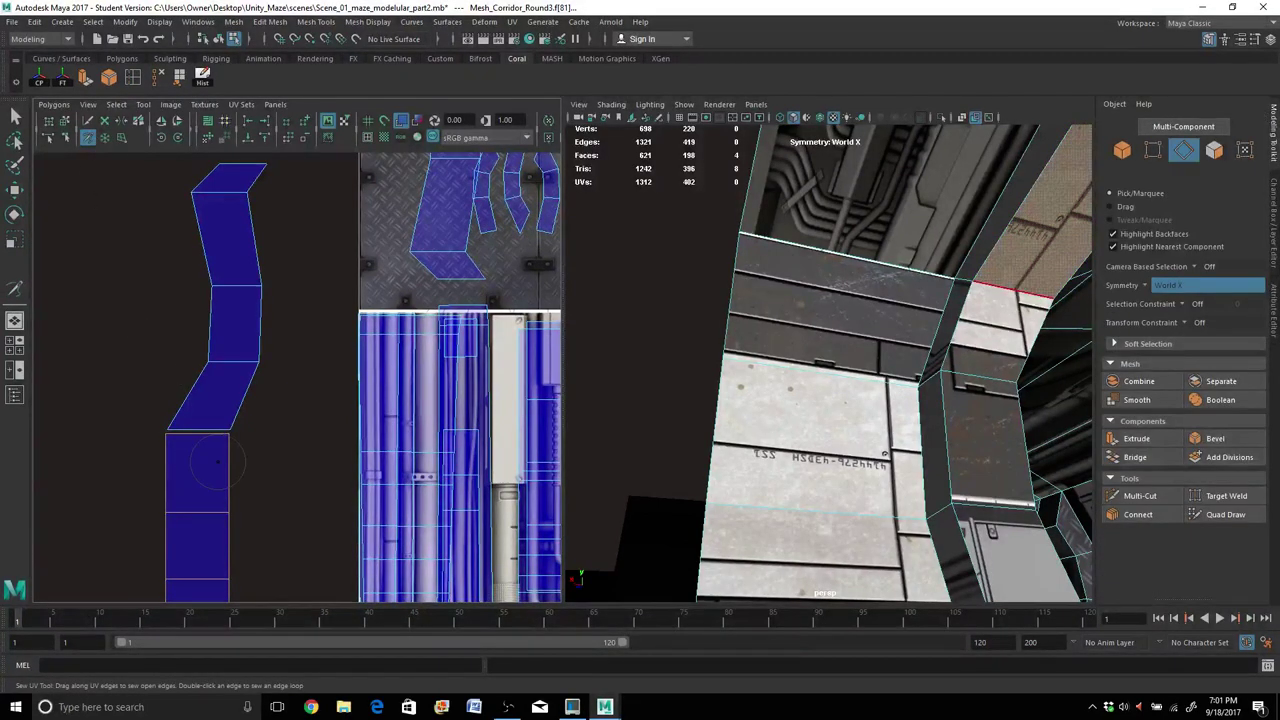
left_click(200, 432)
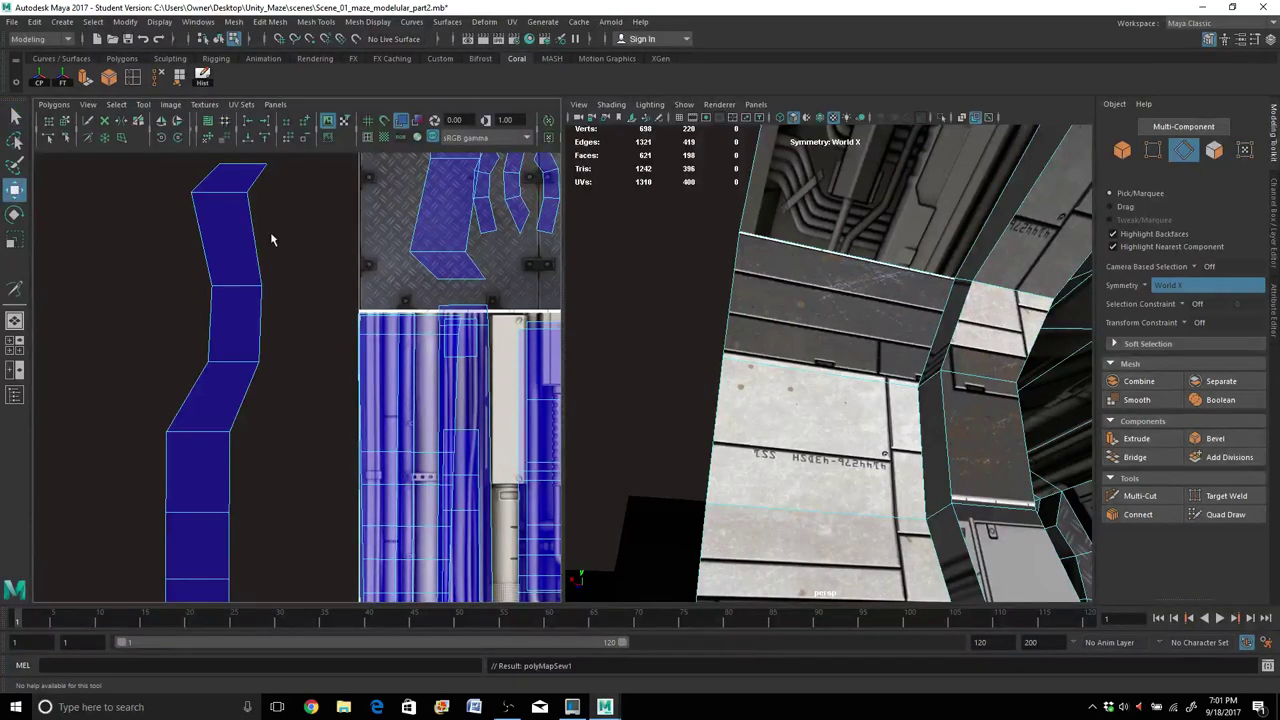
key("w")
Move the other inner wall strip's UV shell beside the joined shell and pick the joined shell's lower end edge to identify its match.
left_click(451, 226)
right_click_drag(451, 226, 420, 207)
left_click(443, 227)
scroll(443, 228, "down", 1)
scroll(440, 230, "down", 2)
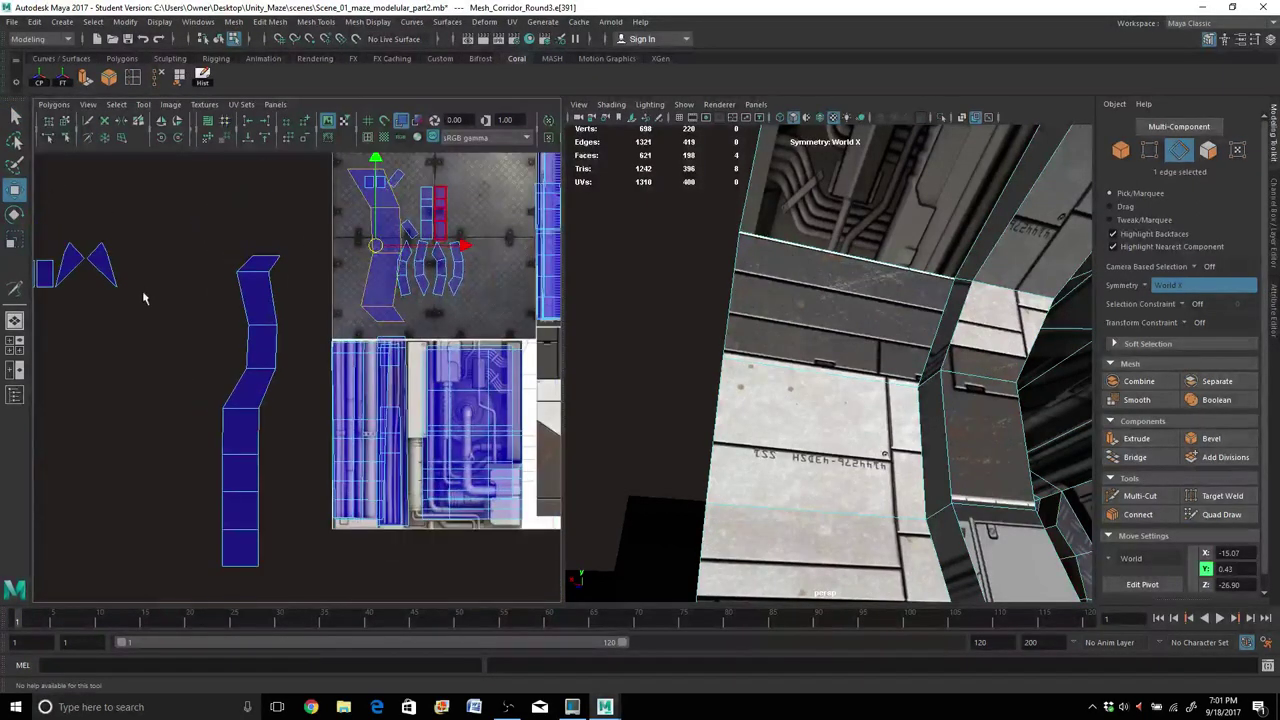
left_click_drag(390, 275, 175, 411)
right_click_drag(169, 385, 162, 355)
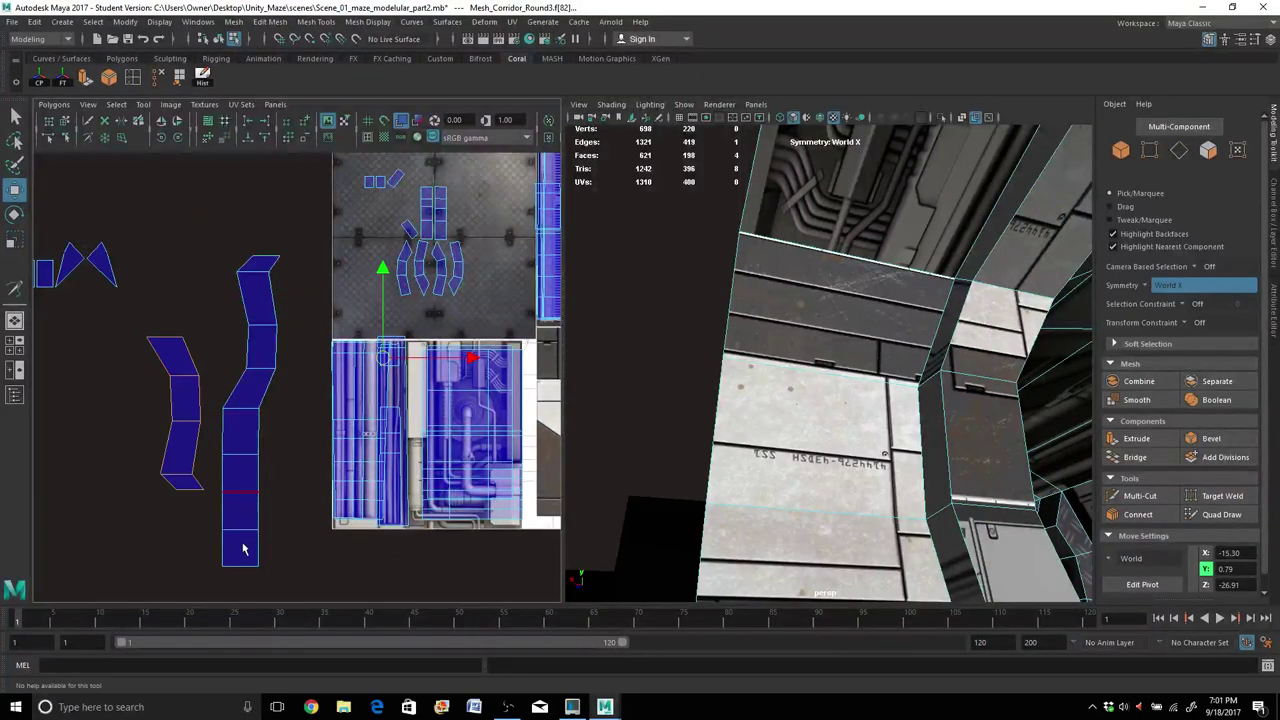
left_click(242, 567)
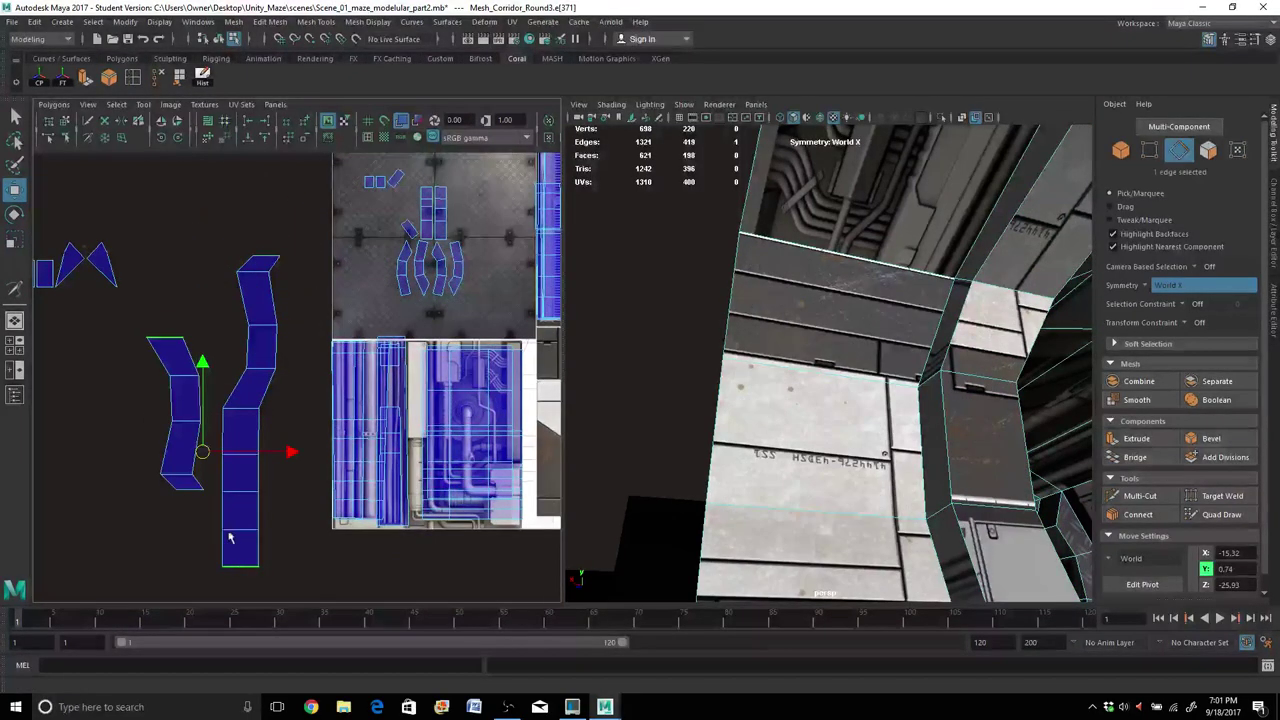
Move the loose wall strip's UV shell directly below the joined shell so their matching end edges nearly touch.
right_click_drag(185, 402, 147, 380)
left_click(182, 406)
scroll(188, 405, "down", 2)
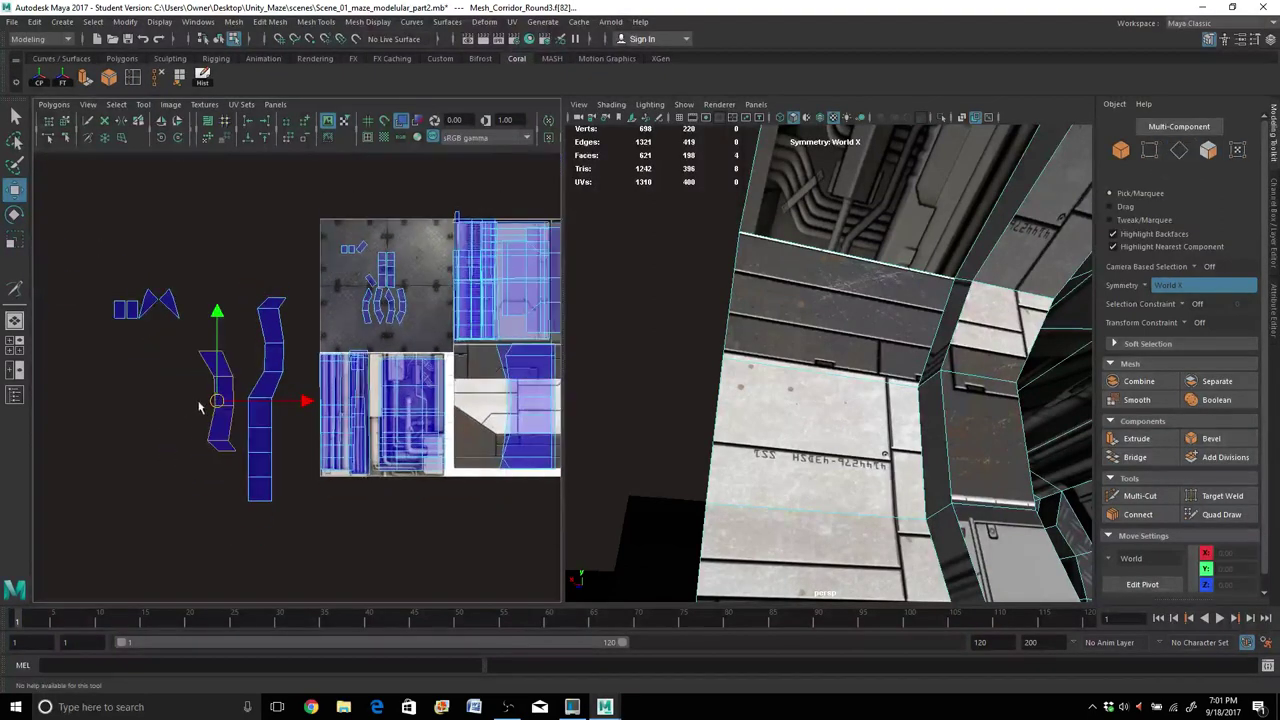
left_click_drag(199, 406, 266, 557)
scroll(301, 512, "up", 3)
middle_click_drag(299, 508, 380, 258, "alt")
scroll(375, 285, "up", 5)
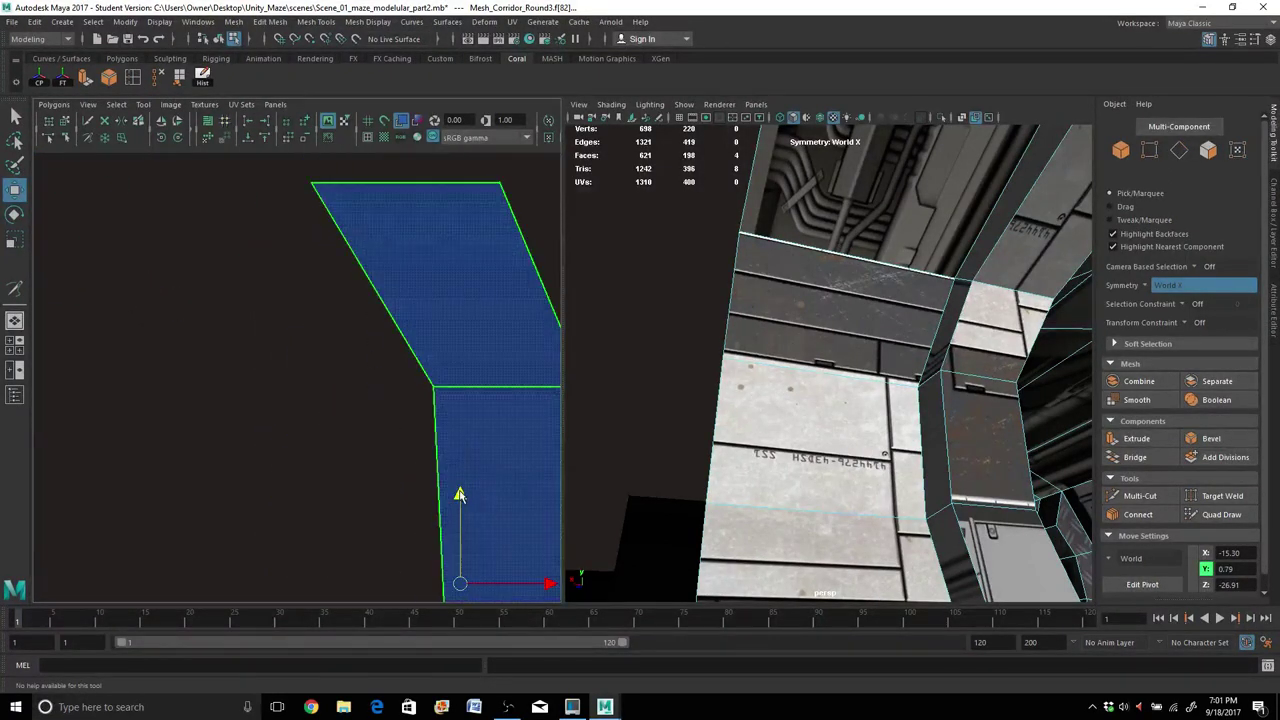
left_click_drag(459, 495, 459, 475)
middle_click_drag(316, 472, 257, 568, "alt")
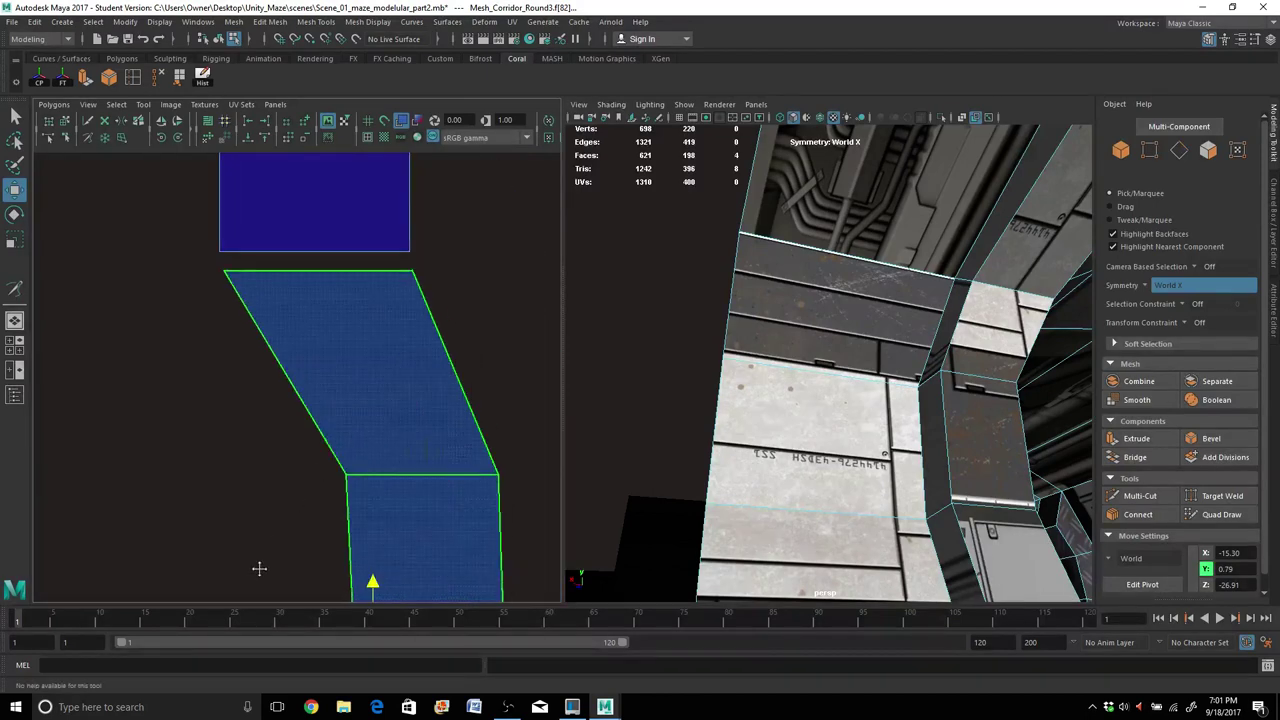
left_click_drag(365, 585, 366, 572)
Sew the lower wall strip's UV shell to the roof strip along the shared end edge.
left_click(75, 281)
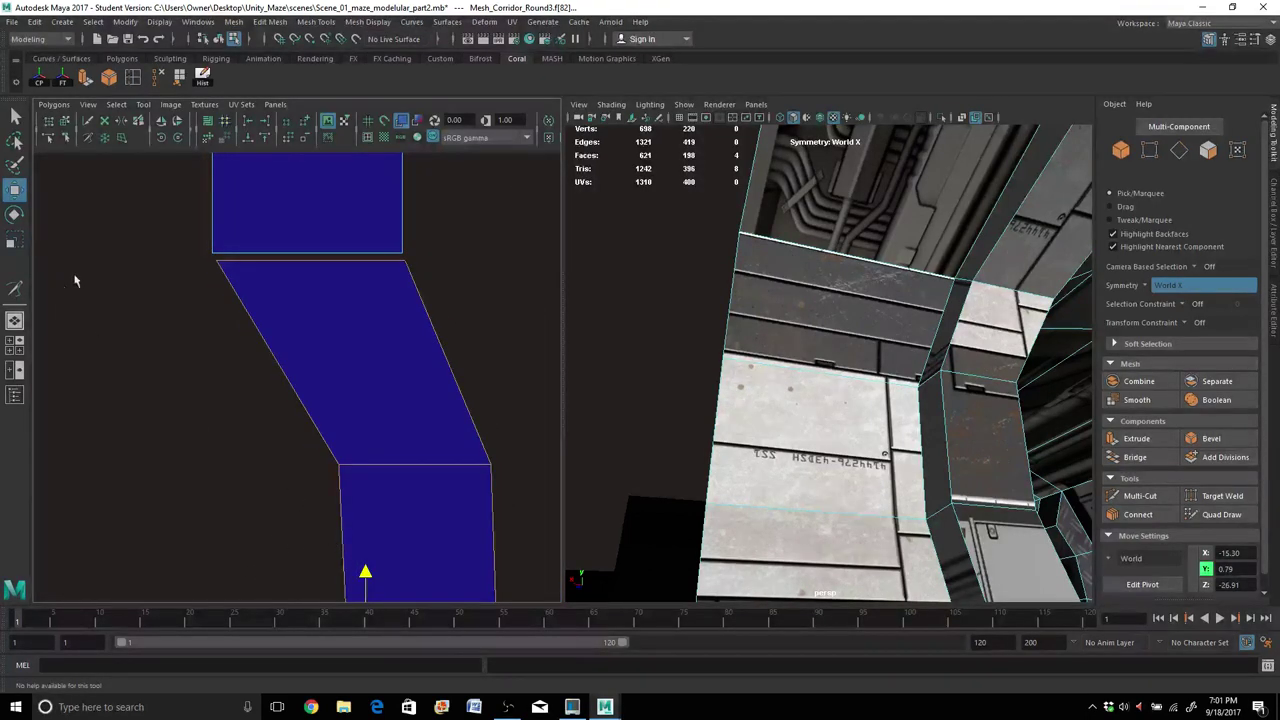
left_click(88, 138)
left_click(260, 256)
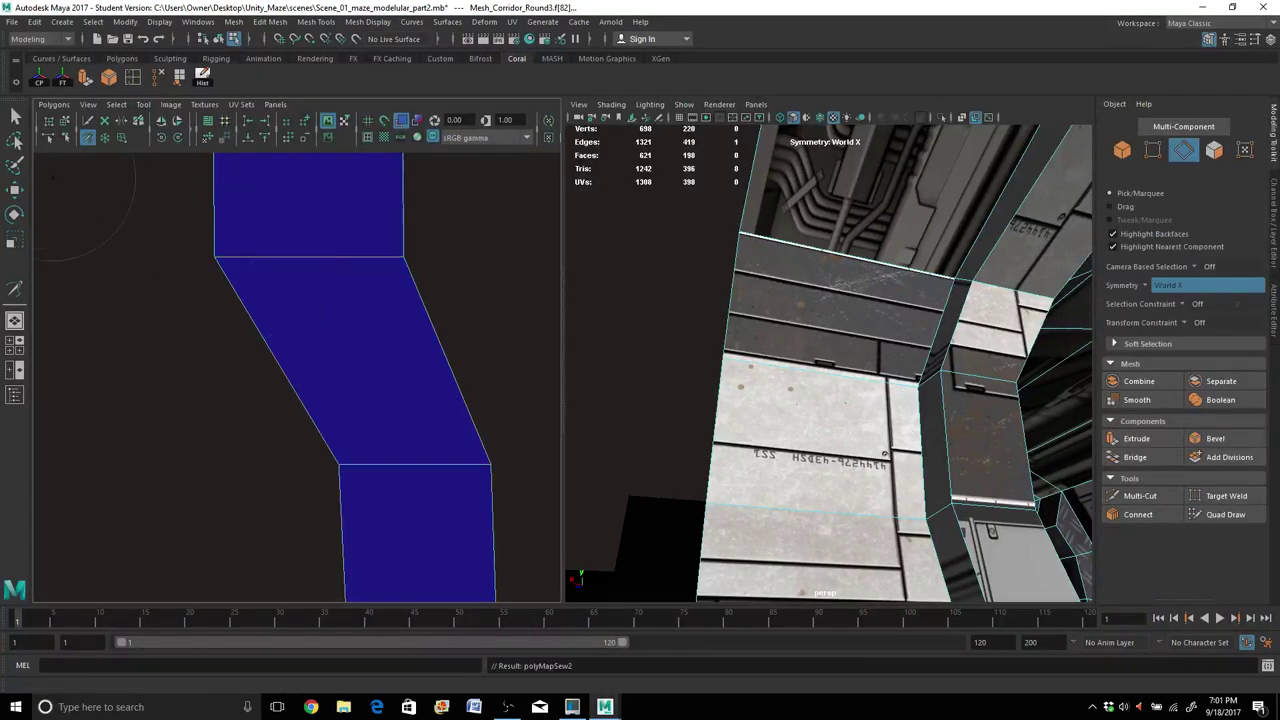
Select the complete joined strip's UV shell and move it over the metal plate area of the texture sheet.
scroll(214, 345, "down", 6)
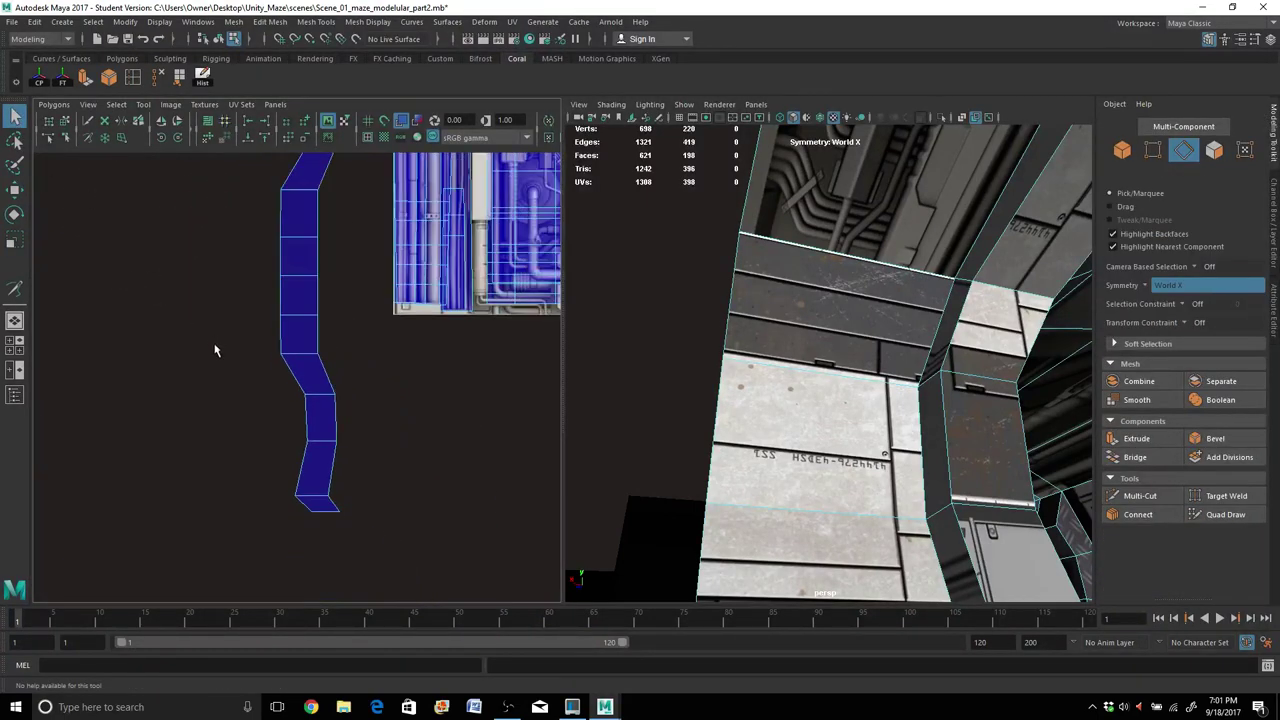
right_click_drag(294, 300, 270, 281)
left_click(300, 306)
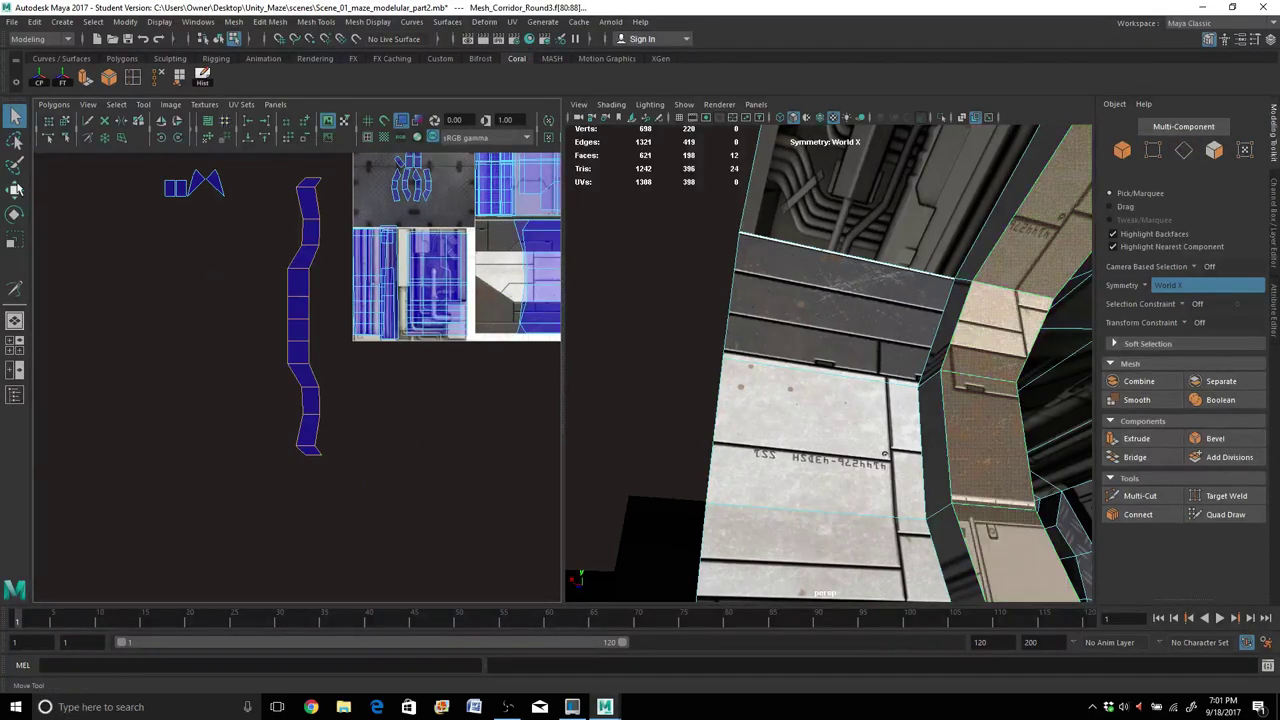
key("w")
left_click_drag(310, 318, 421, 259)
key("a")
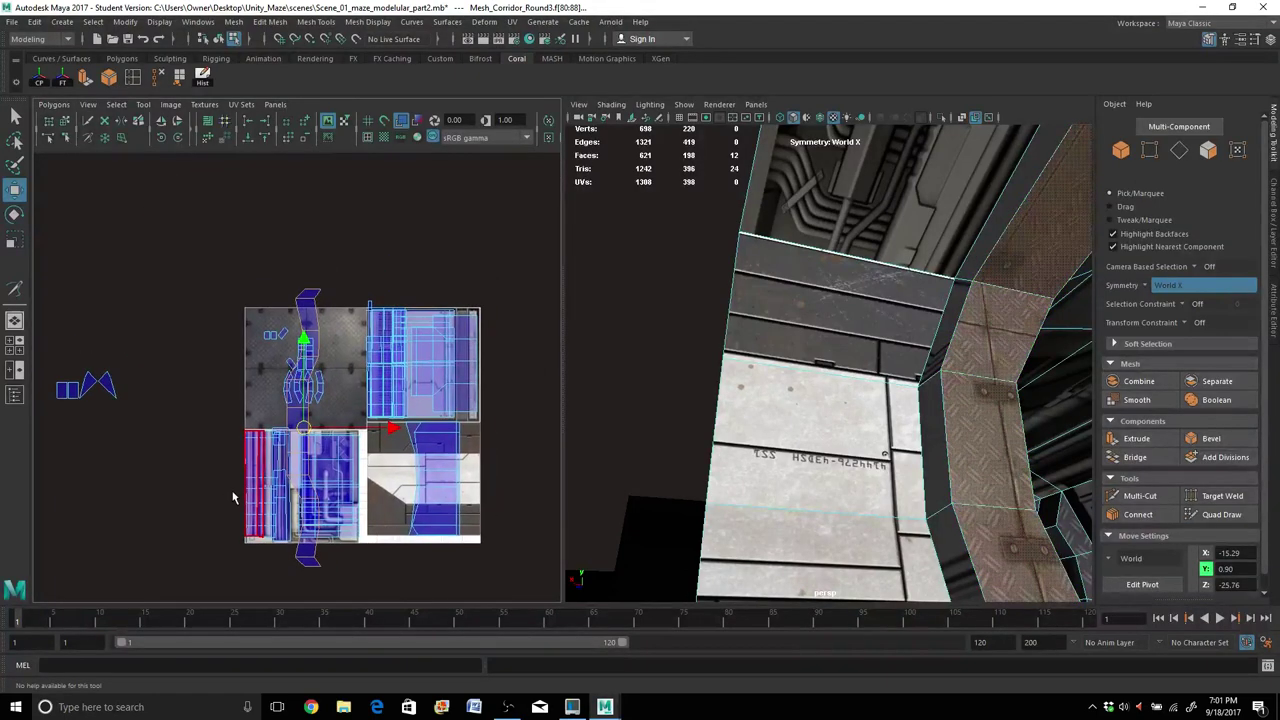
Scale the joined strip's UV shell down and place it beside the small shells on the metal plate.
key("r")
left_click_drag(303, 427, 336, 396)
key("w")
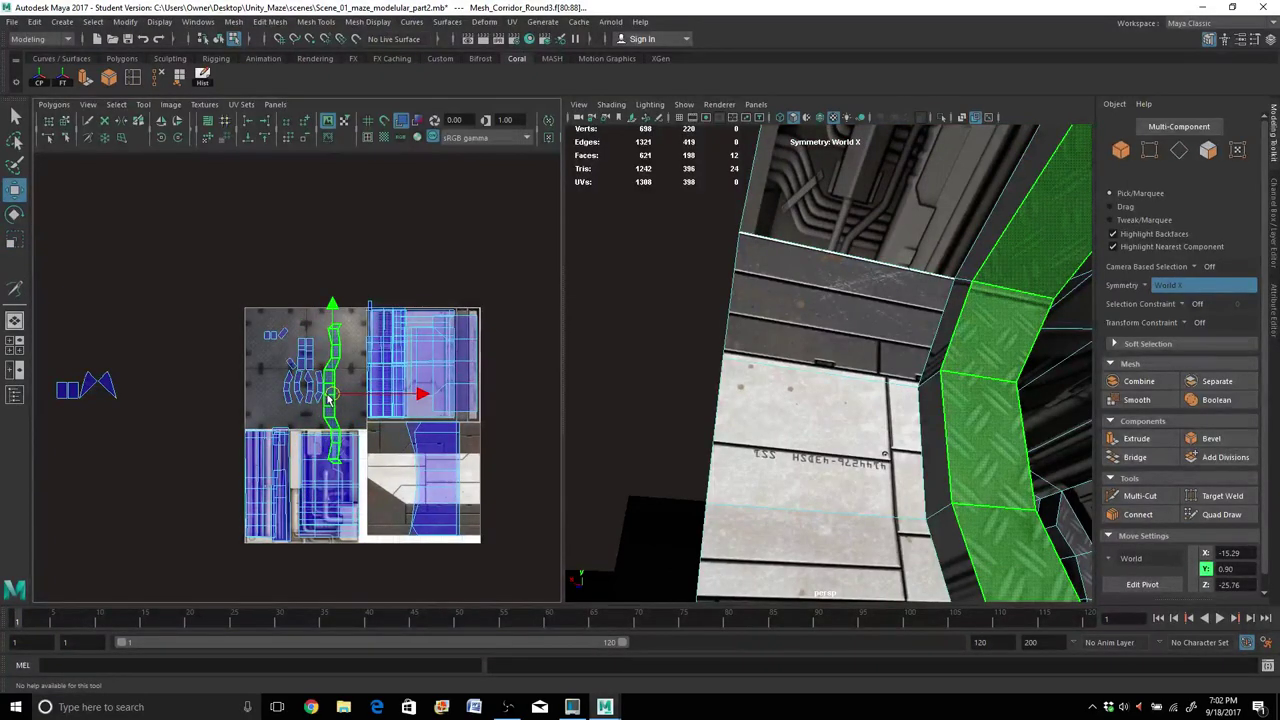
Move the joined strip's UV shell onto the light panel texture and widen it horizontally.
key("r")
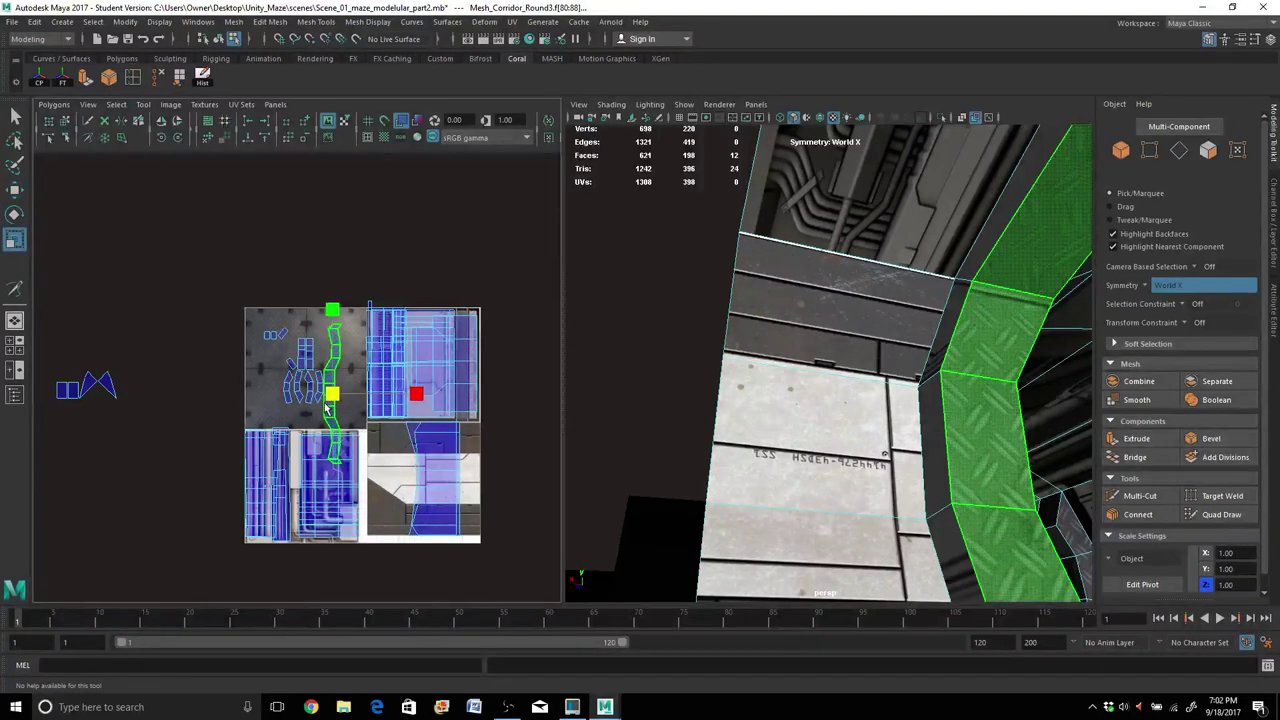
left_click_drag(328, 399, 400, 384)
key("w")
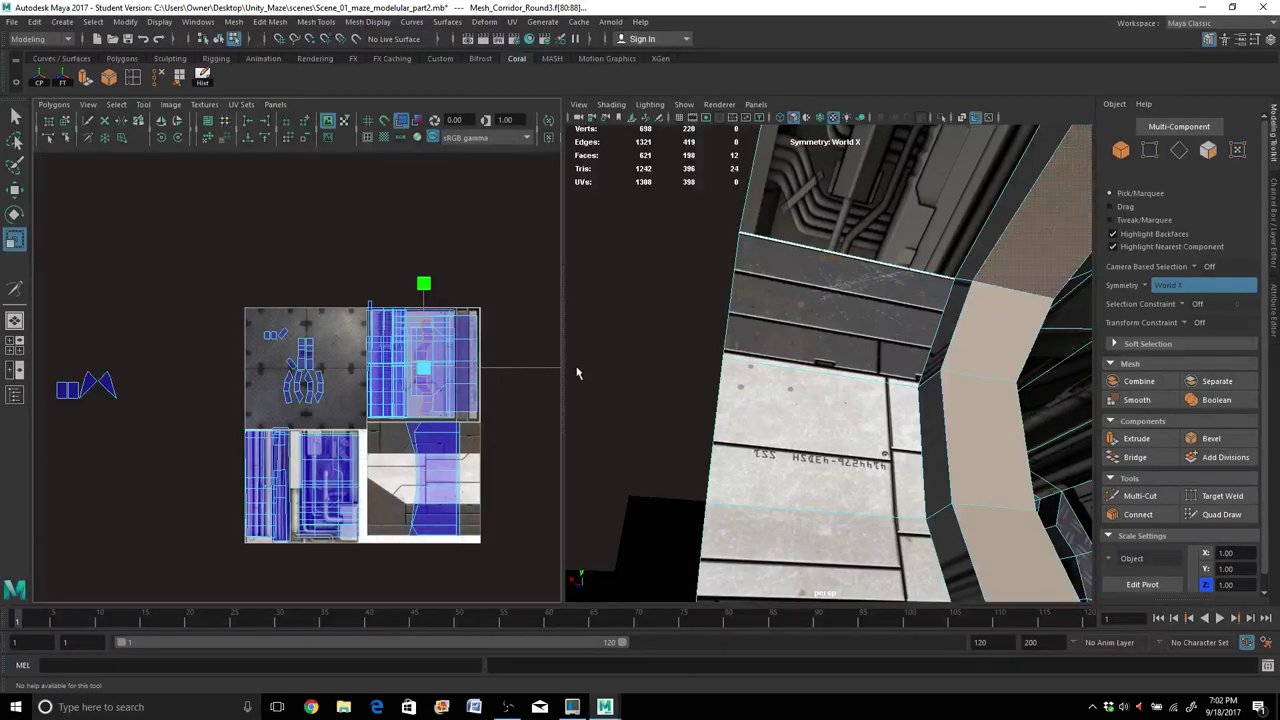
left_click_drag(581, 367, 580, 367)
Check the frame in the corridor and move the joined strip's UV shell sideways back onto the metal plate texture.
scroll(291, 405, "down", 3)
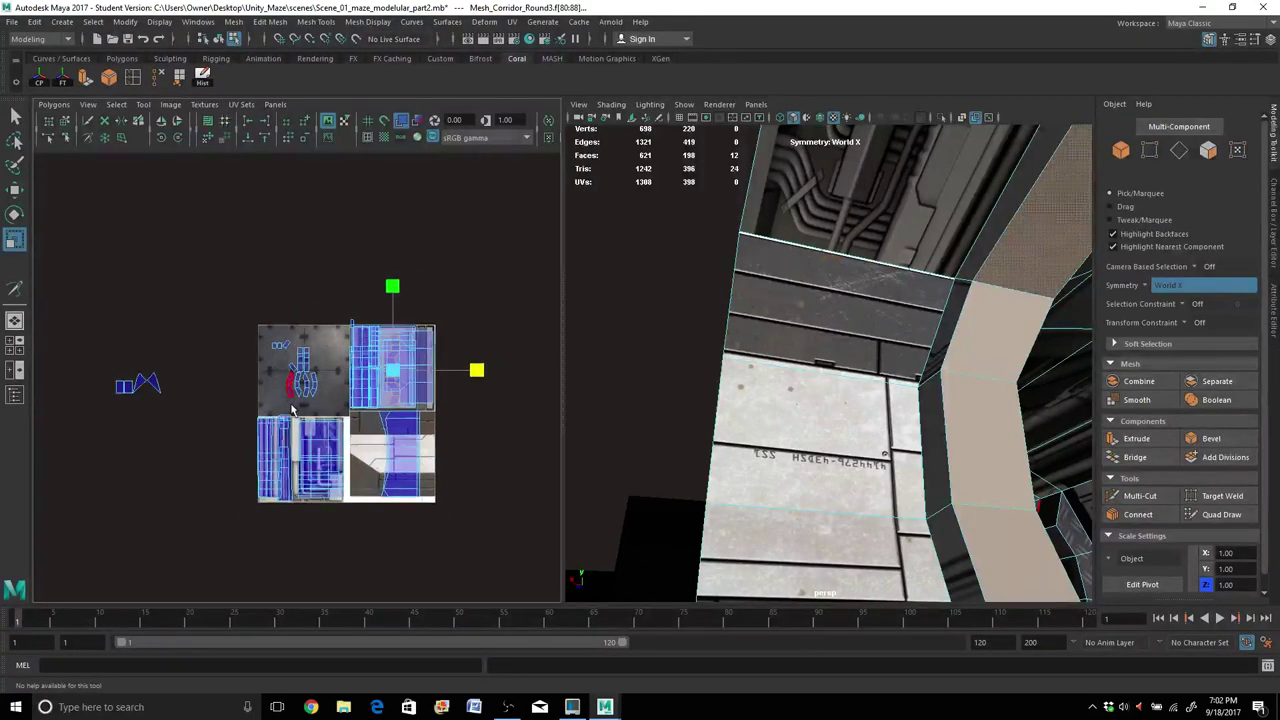
left_click_drag(662, 343, 901, 401, "alt")
left_click_drag(860, 390, 729, 432, "alt")
scroll(298, 413, "up", 1)
scroll(297, 412, "up", 3)
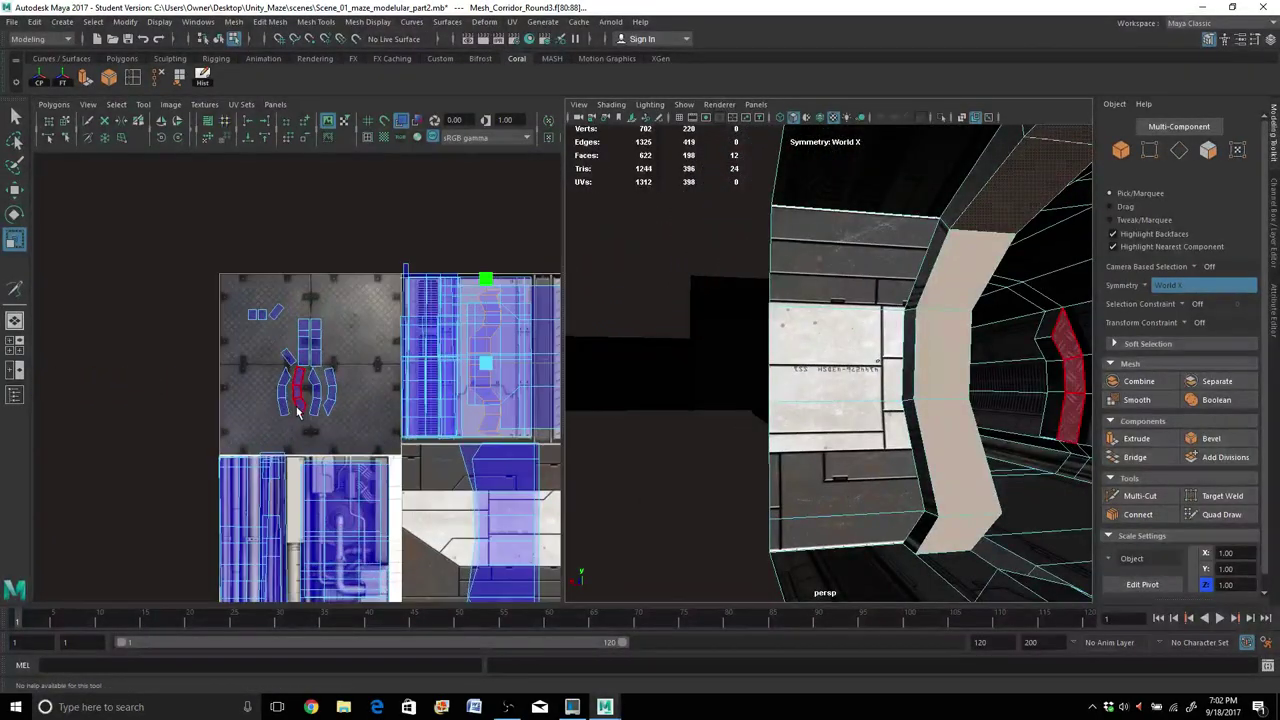
key("w")
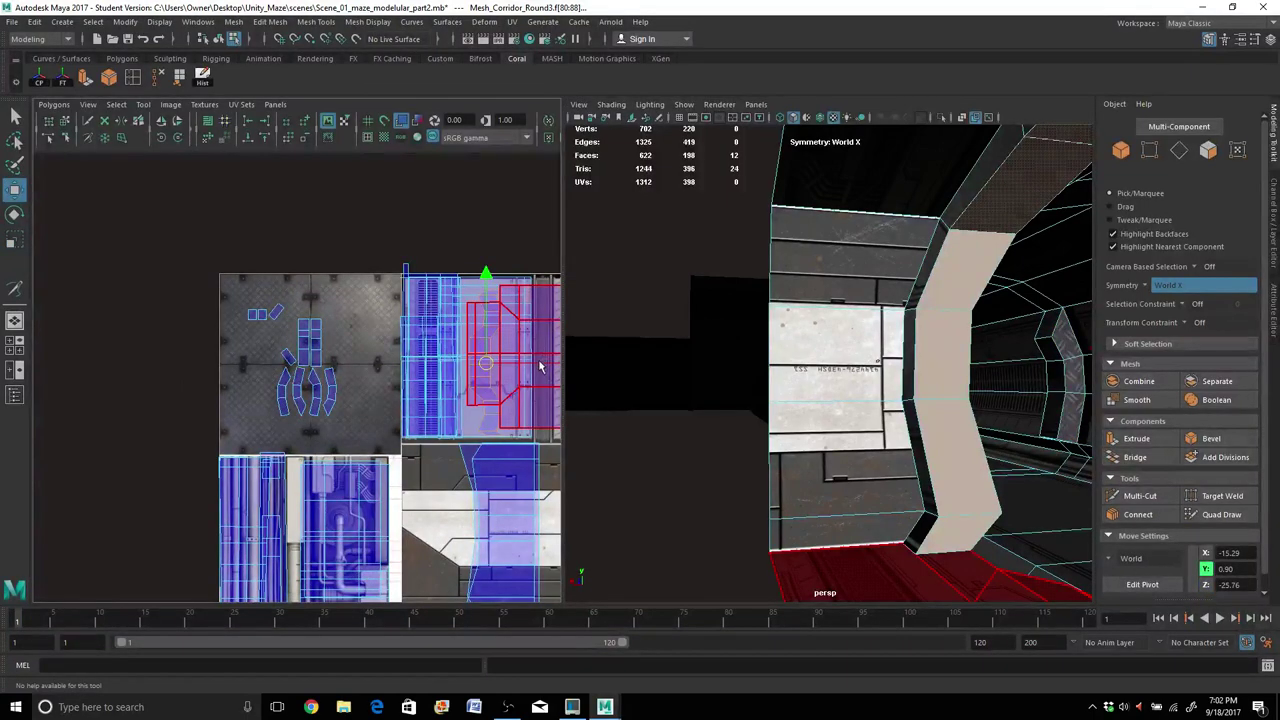
left_click_drag(536, 369, 420, 360)
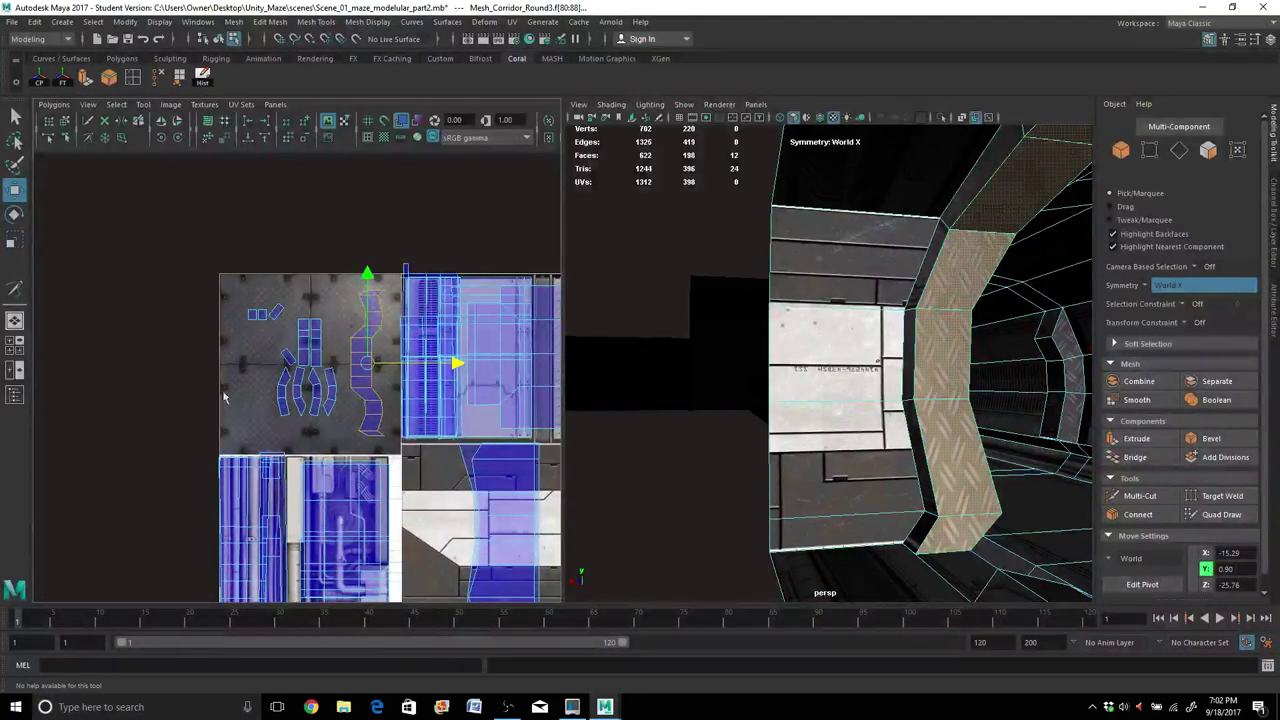
Move the two loose triangular UV shells onto free space on the metal plate texture.
right_click_drag(380, 363, 178, 408, "alt")
left_click(167, 385)
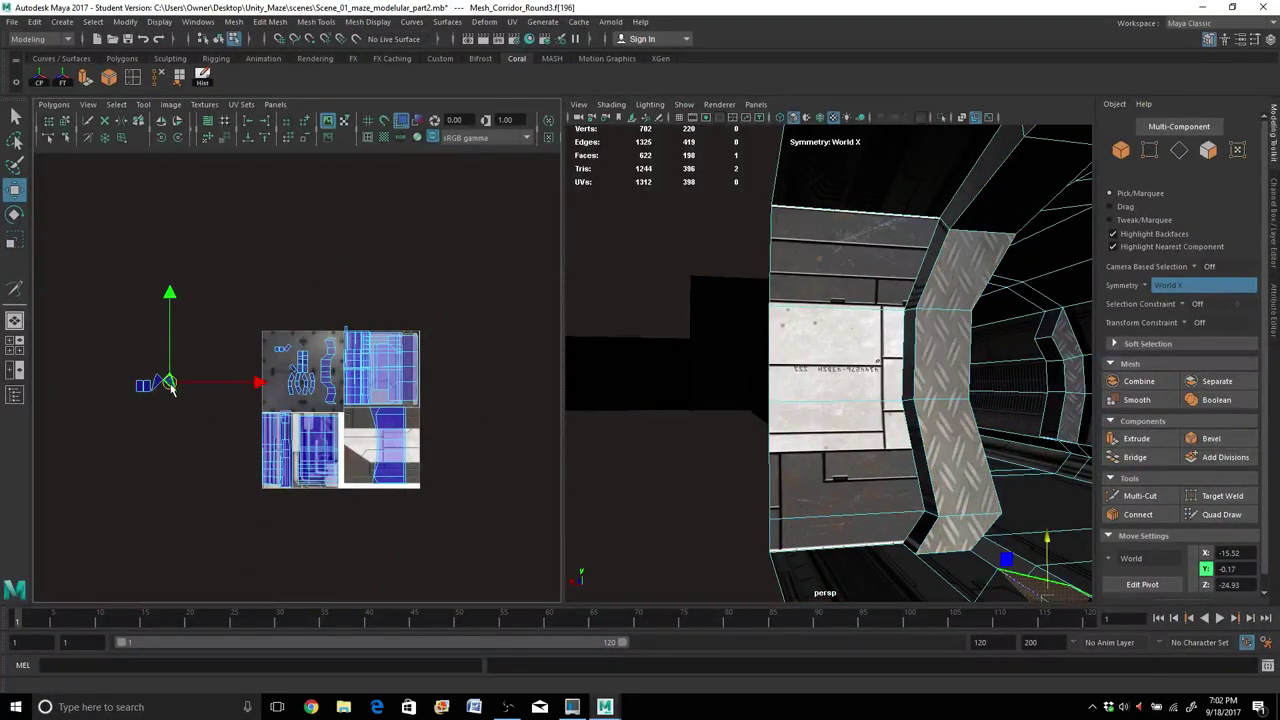
left_click_drag(170, 382, 279, 392)
left_click_drag(157, 383, 278, 372)
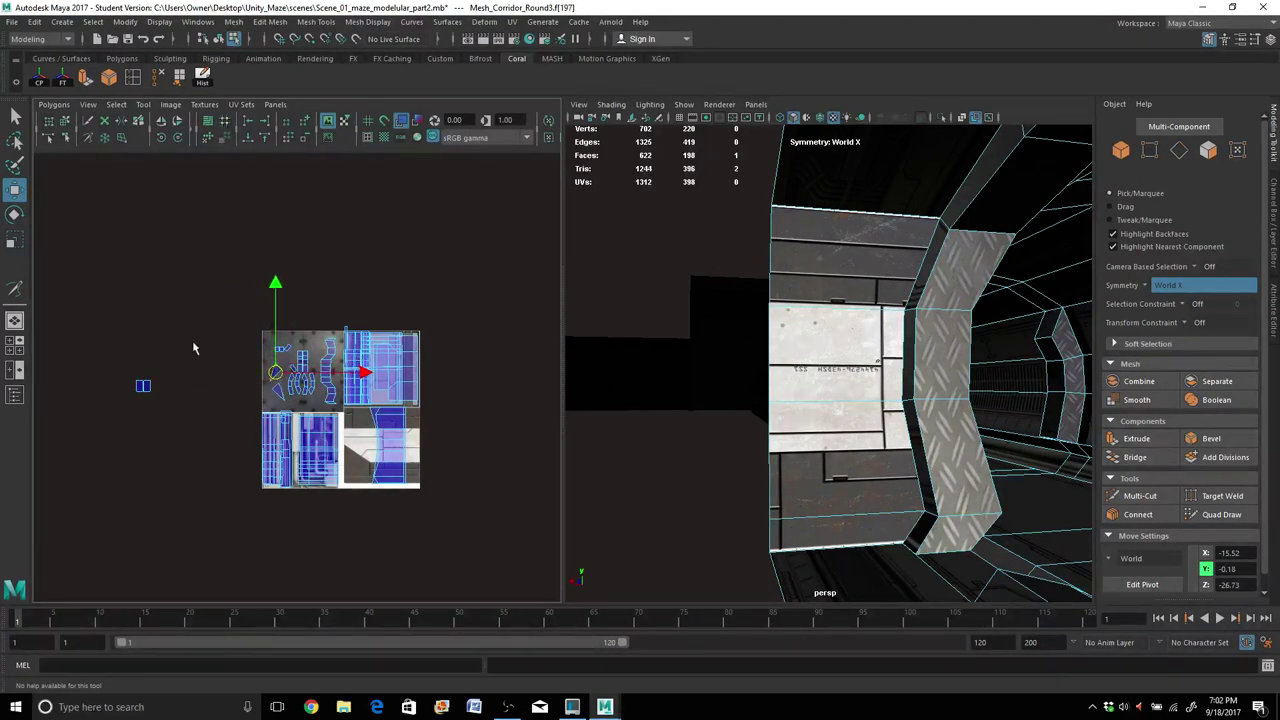
Select the last two loose square UV shells, locate their faces on the model and move them onto the metal plate texture.
left_click_drag(184, 421, 182, 416)
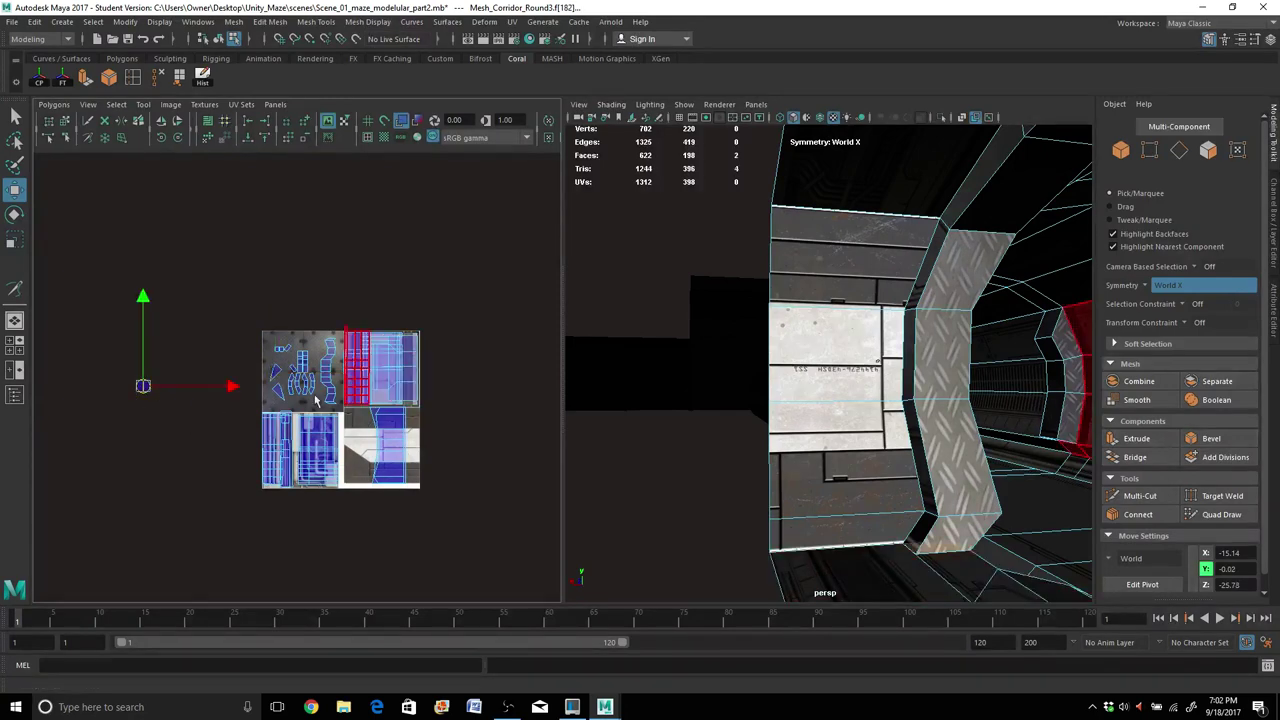
scroll(703, 489, "down", 5)
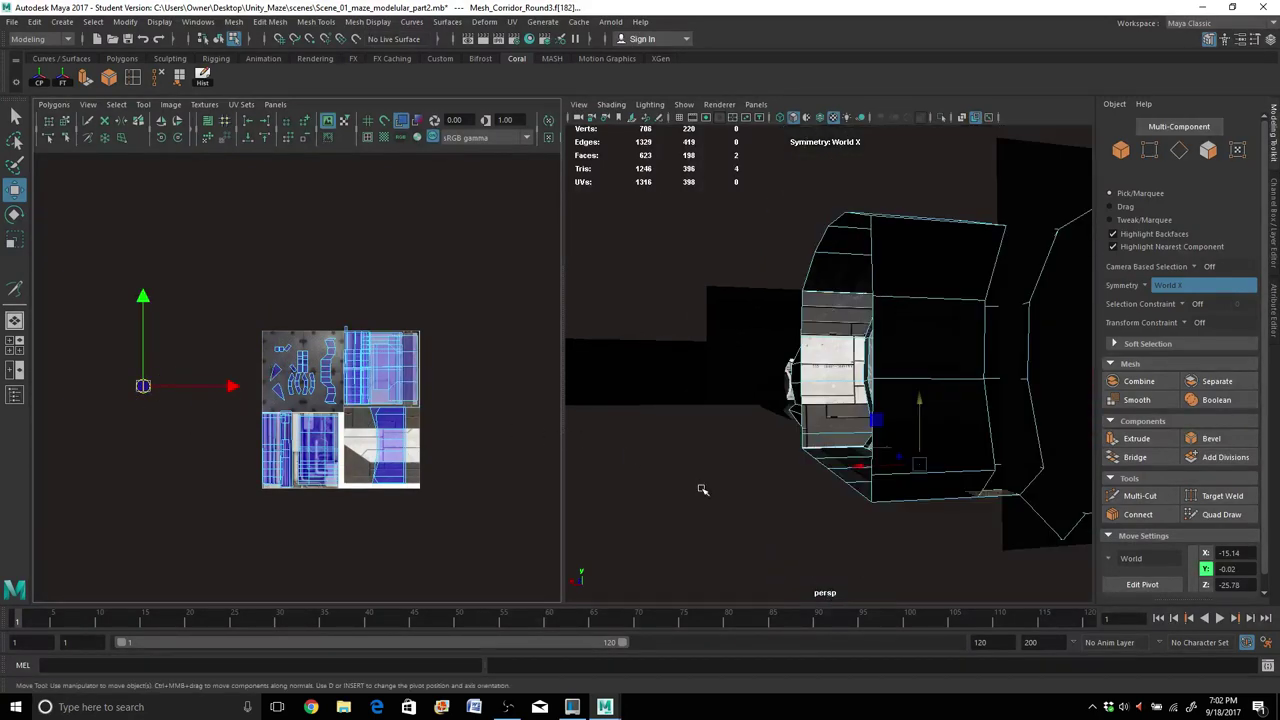
scroll(703, 489, "up", 1)
left_click_drag(717, 486, 614, 474, "alt")
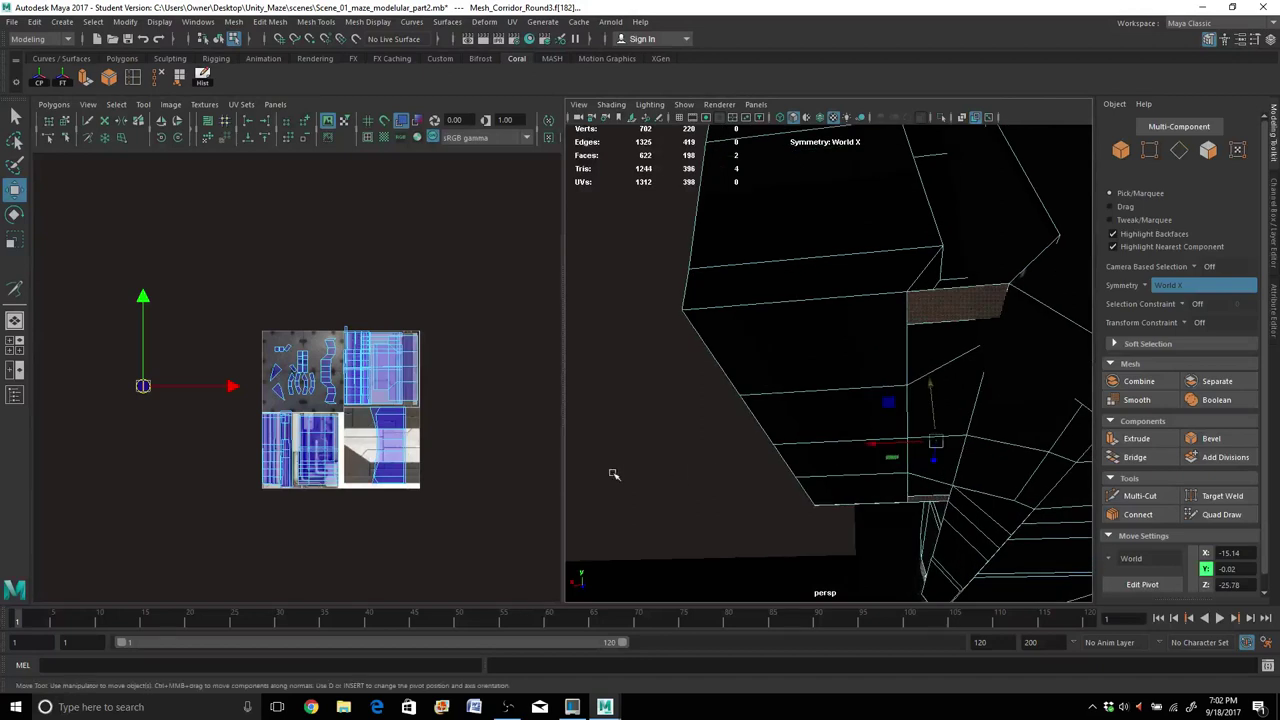
left_click_drag(143, 388, 293, 400)
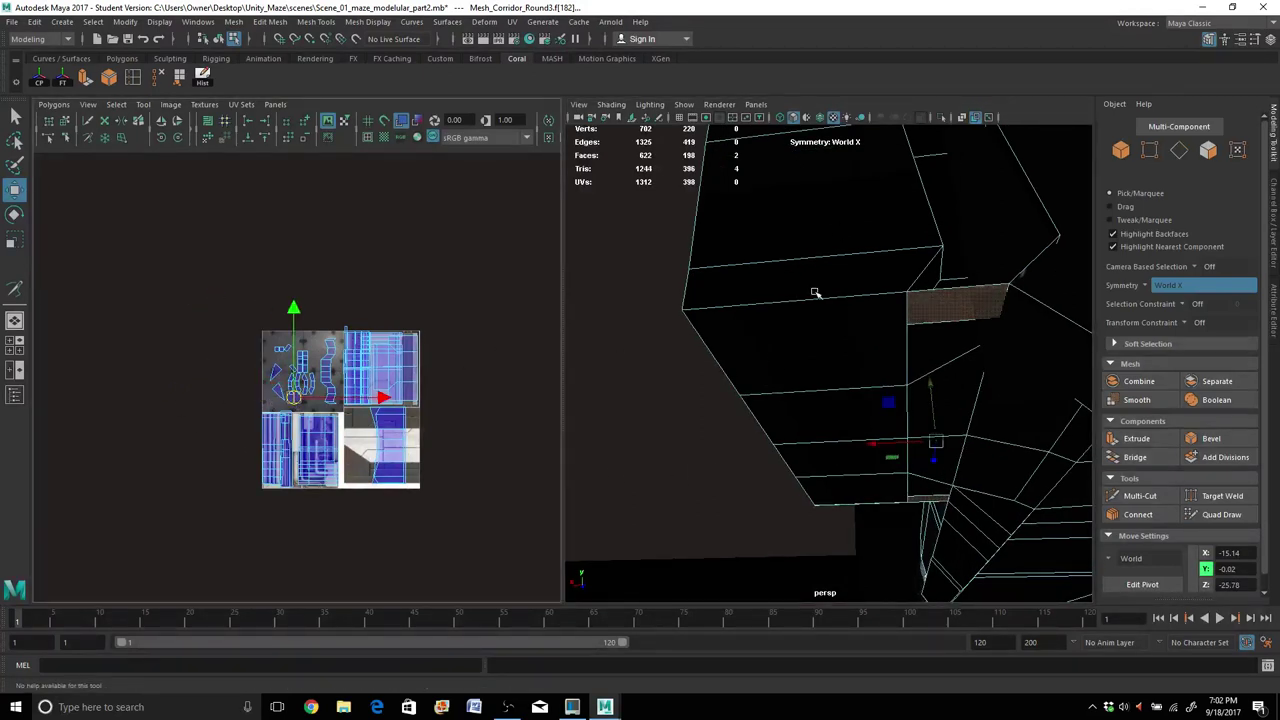
Return the corridor mesh to object mode and maximize the perspective view on the textured doorway frame.
left_click_drag(730, 368, 811, 390, "alt")
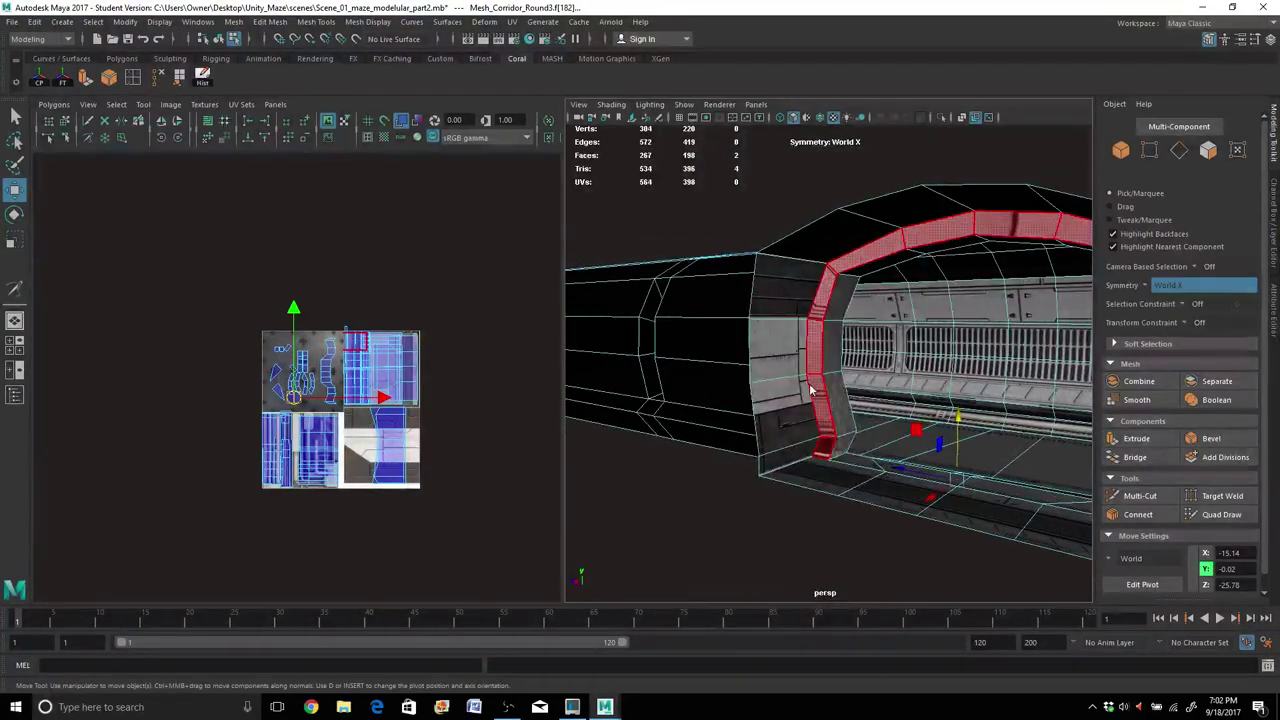
right_click_drag(809, 386, 874, 304)
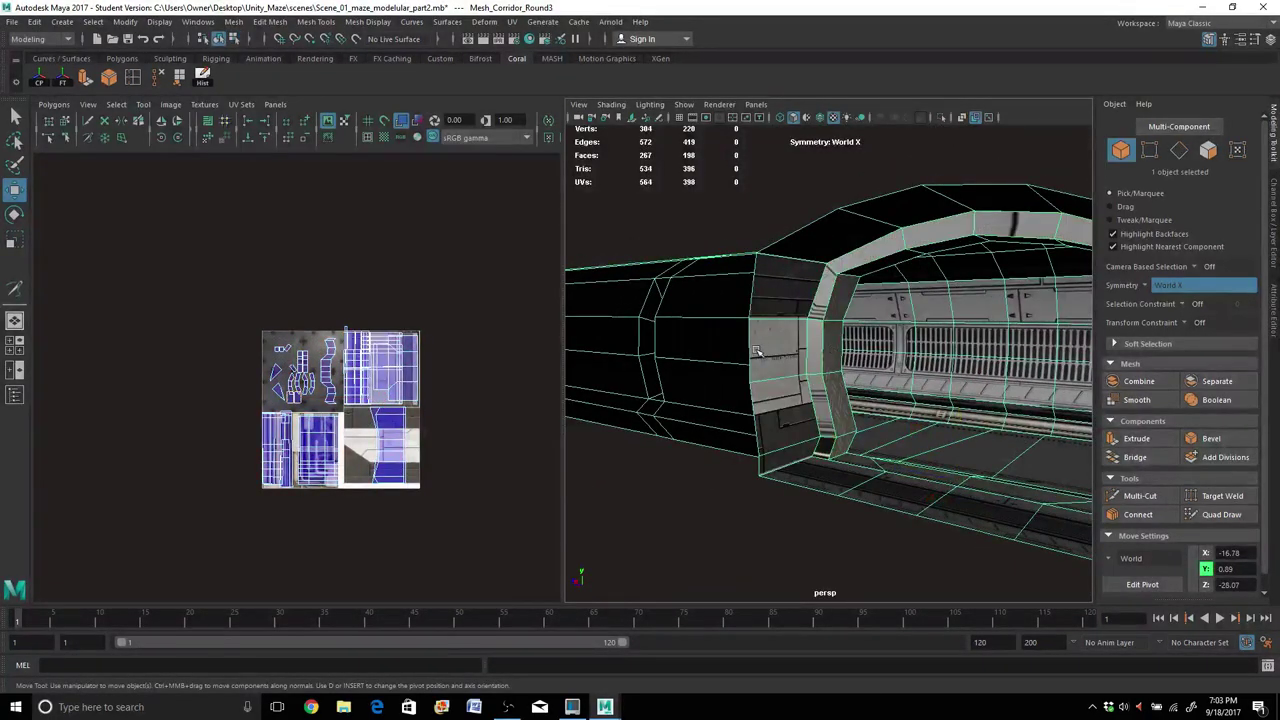
key("space")
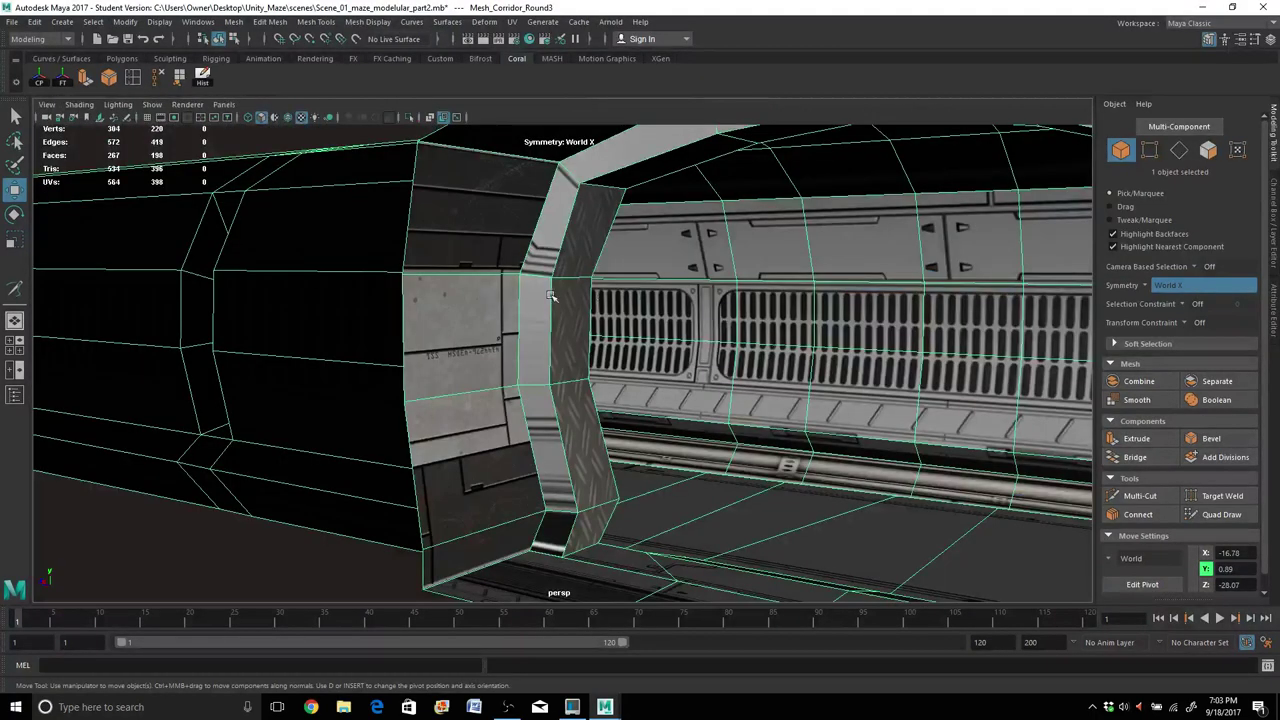
Save the scene and continue past the student version notice.
left_click(12, 26)
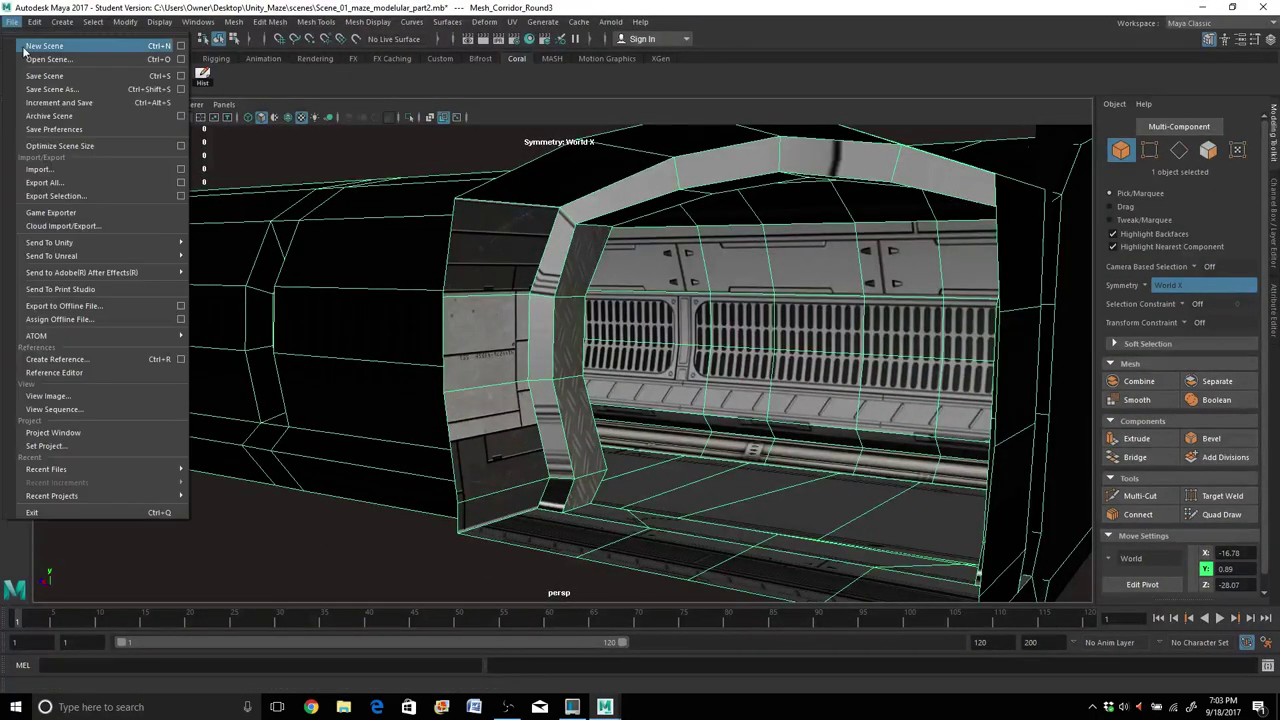
left_click(40, 76)
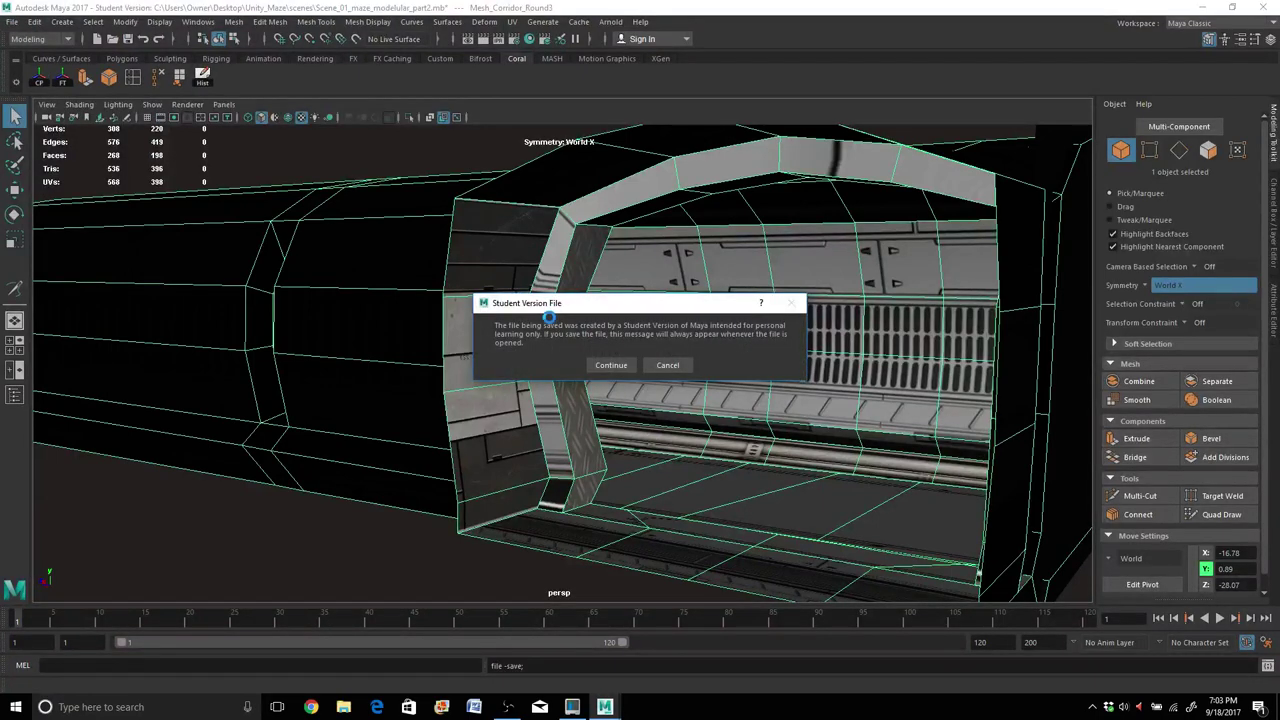
left_click(611, 365)
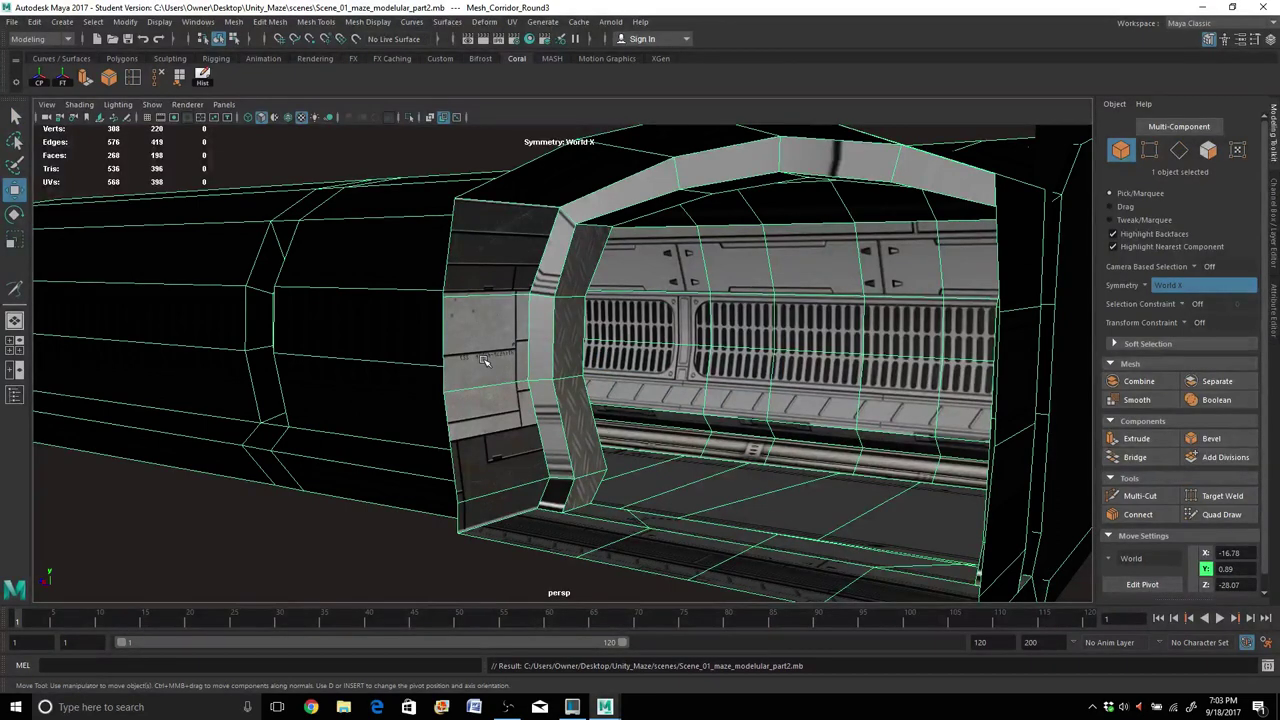
Reselect the corridor module as an object, frame it and examine its doorway opening from the other side.
key("F11")
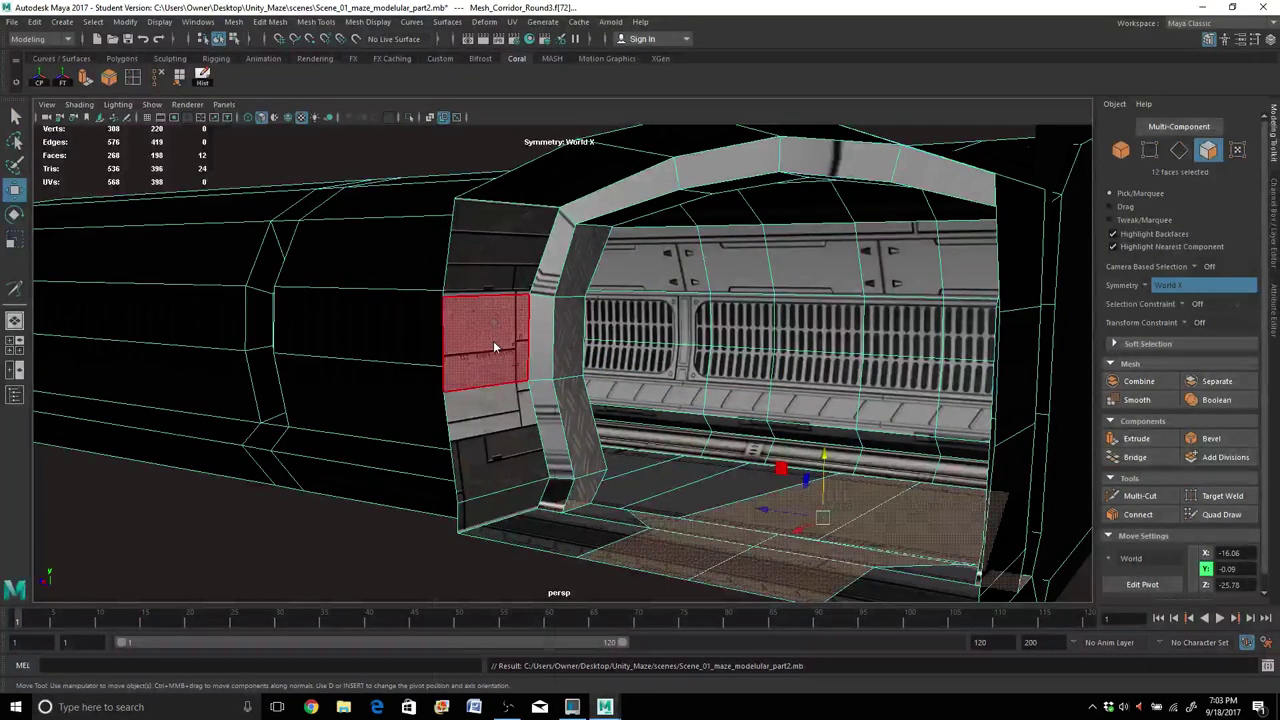
right_click_drag(493, 340, 535, 308)
key("f")
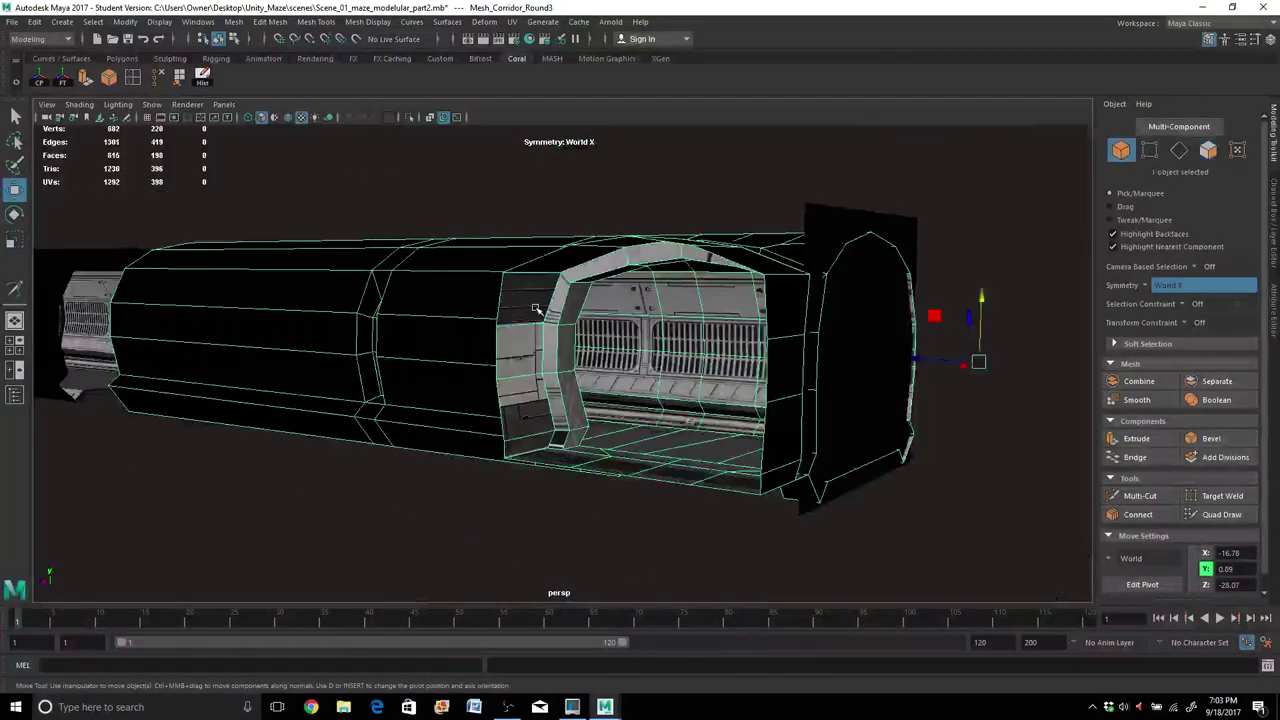
left_click_drag(466, 323, 600, 309, "alt")
scroll(594, 334, "up", 5)
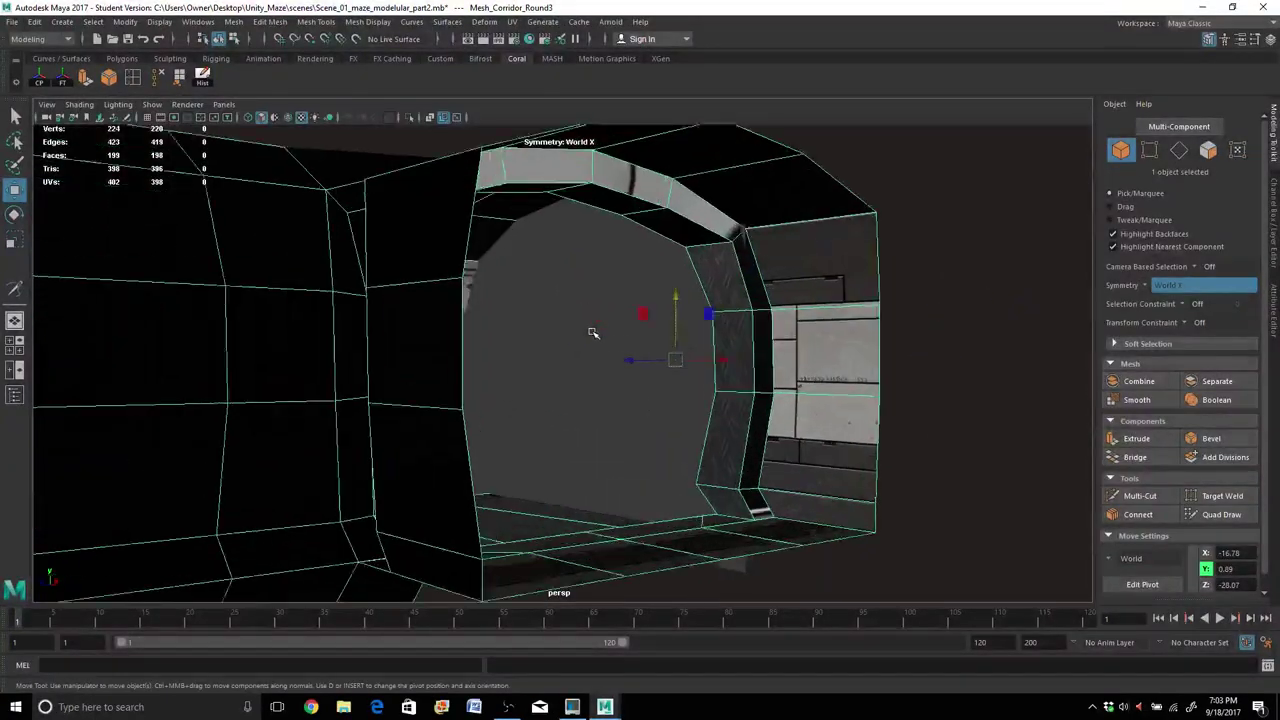
Show the Hypershade beside the perspective view and assign the lambert_Junction material to the plane inside the corridor doorway.
scroll(593, 333, "up", 1)
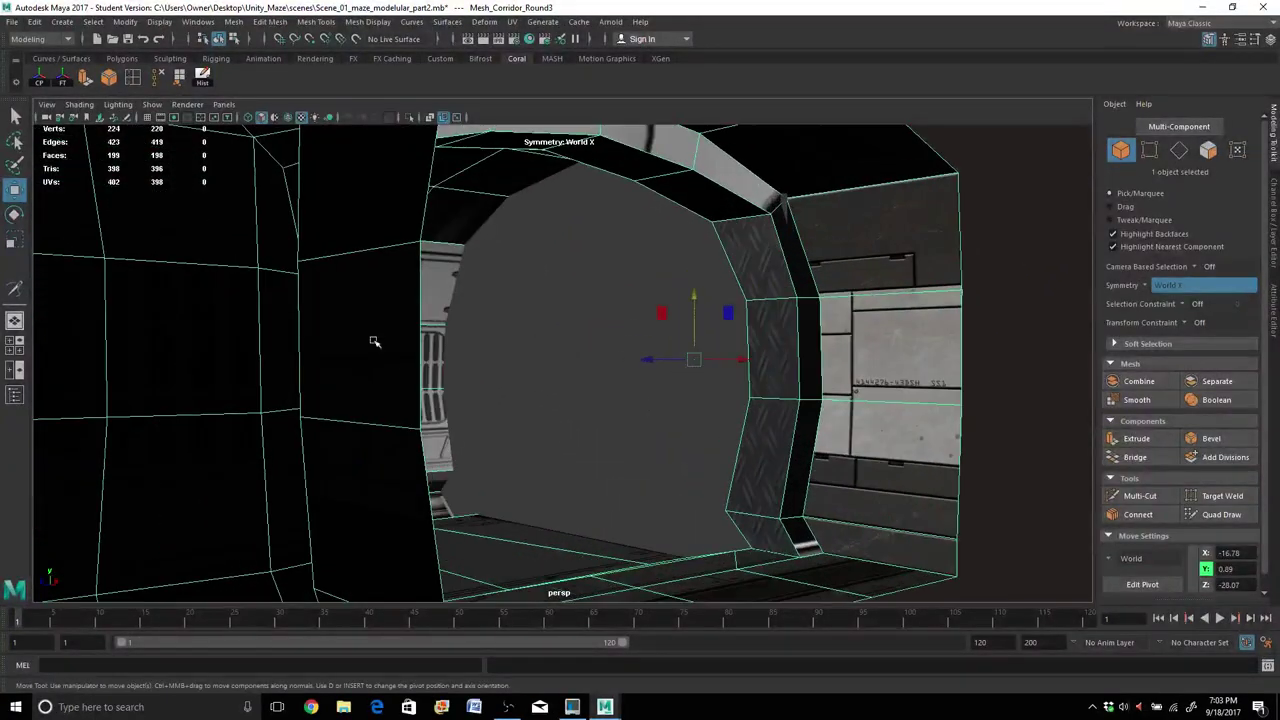
left_click(15, 370)
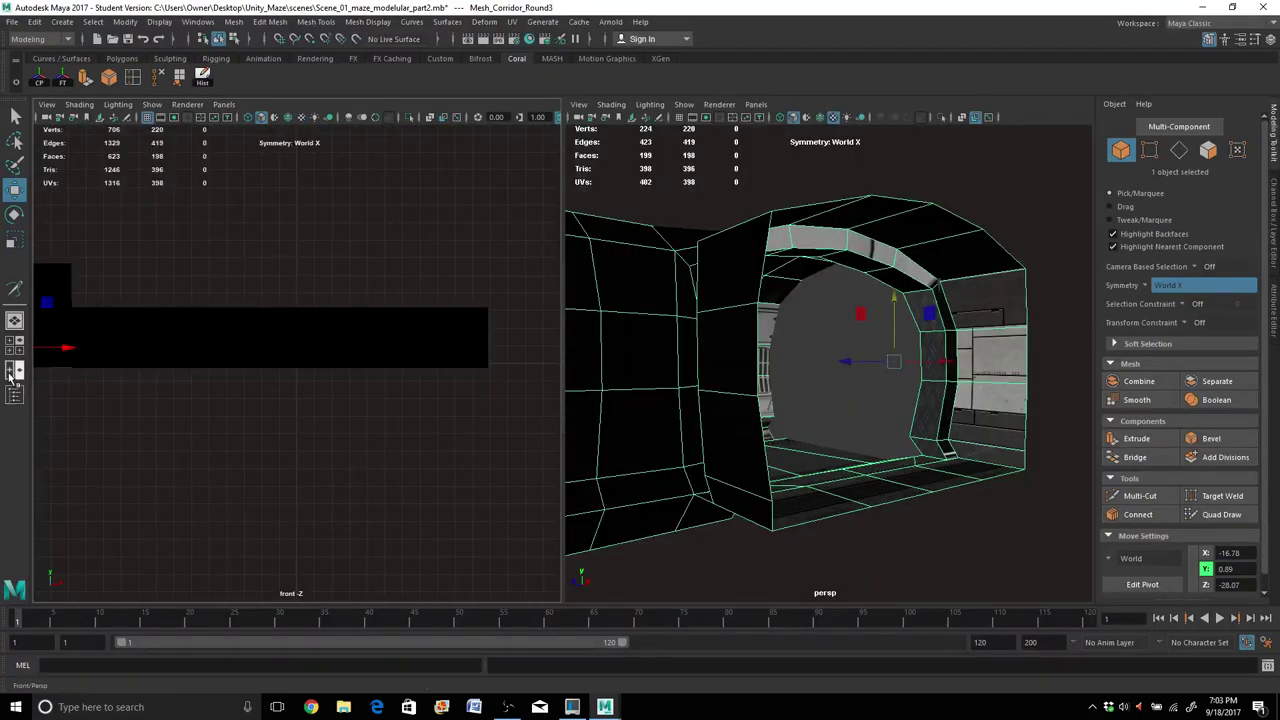
left_click(223, 104)
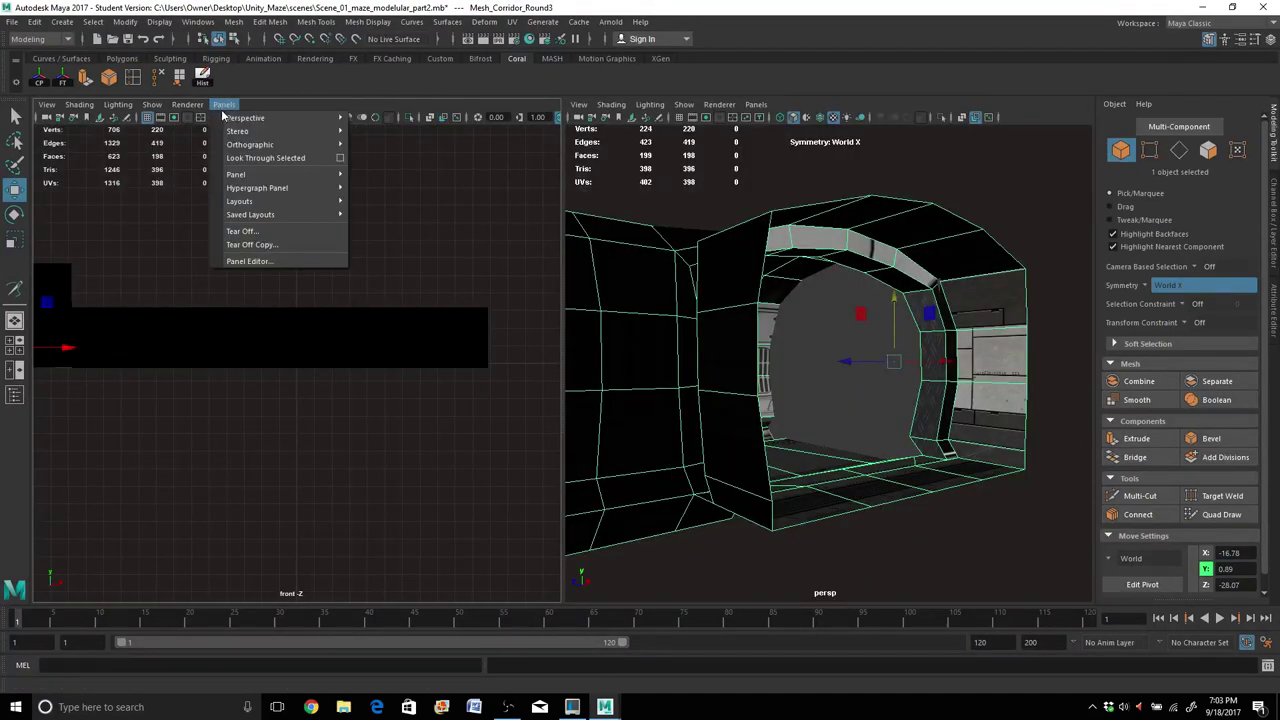
mouse_move(240, 174)
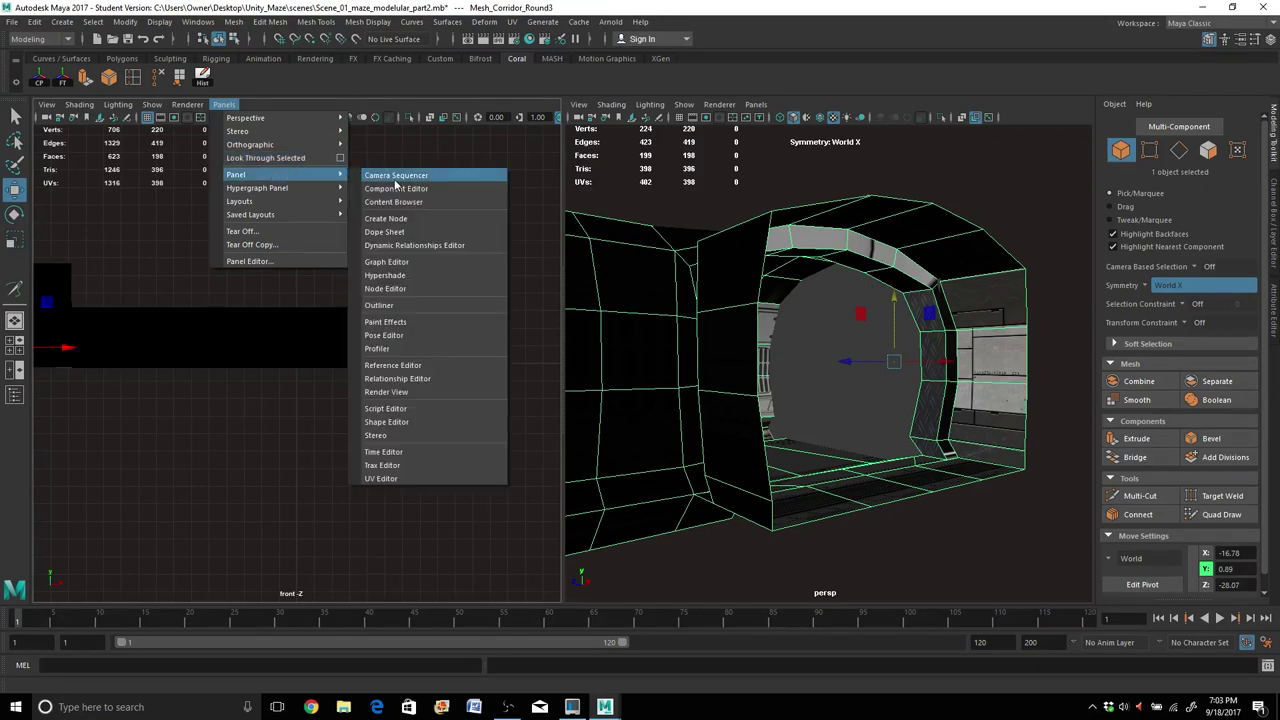
left_click(410, 275)
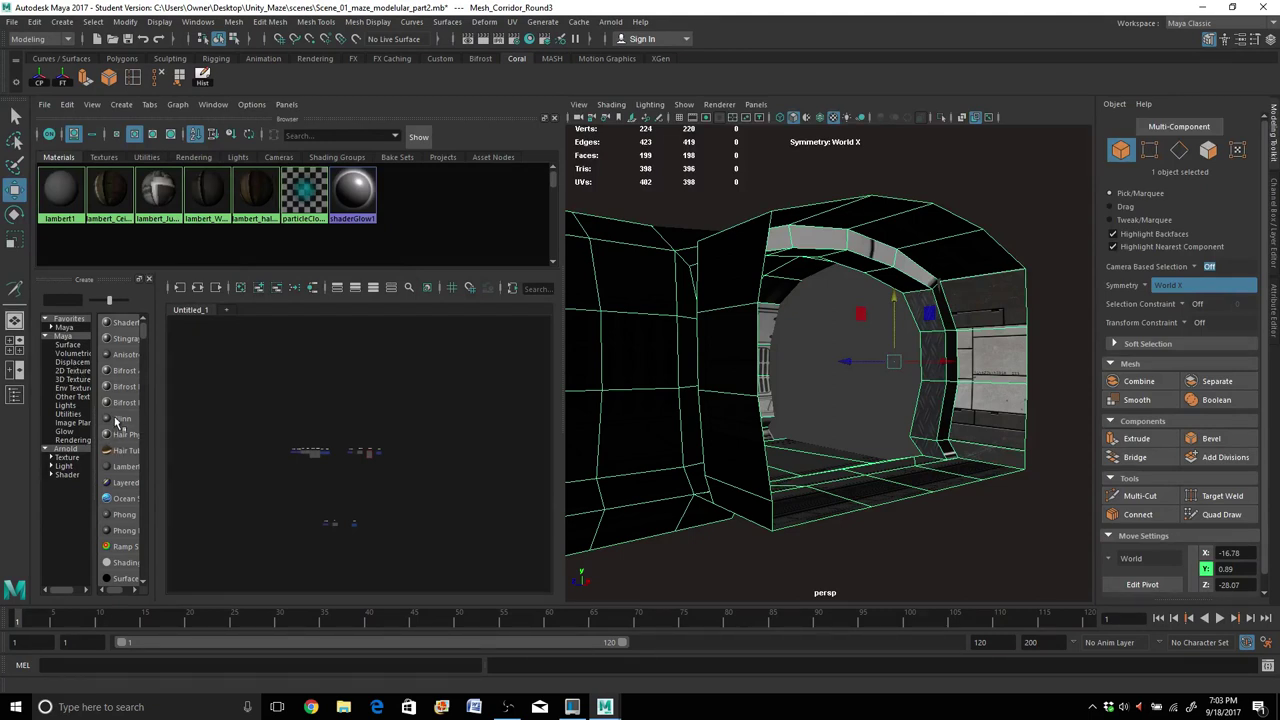
middle_click_drag(157, 194, 854, 367)
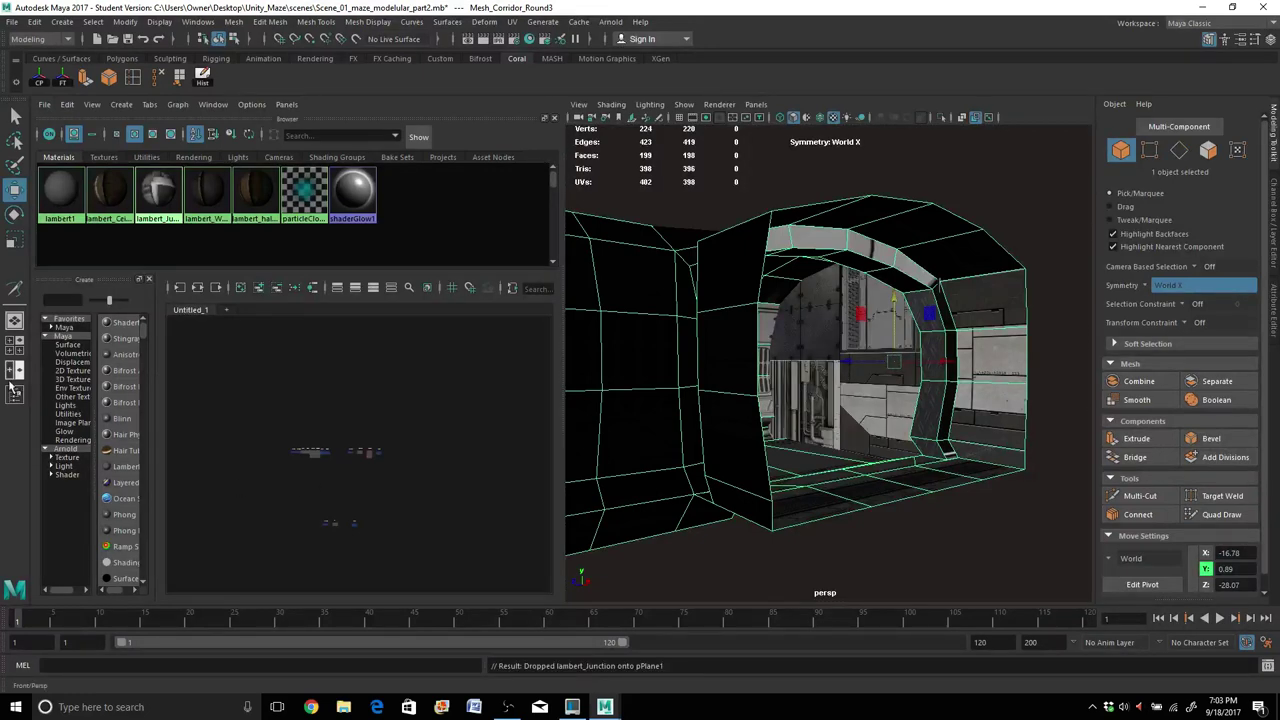
Replace the Hypershade with the UV Editor and select the doorway plane as an object.
left_click(286, 104)
mouse_move(403, 177)
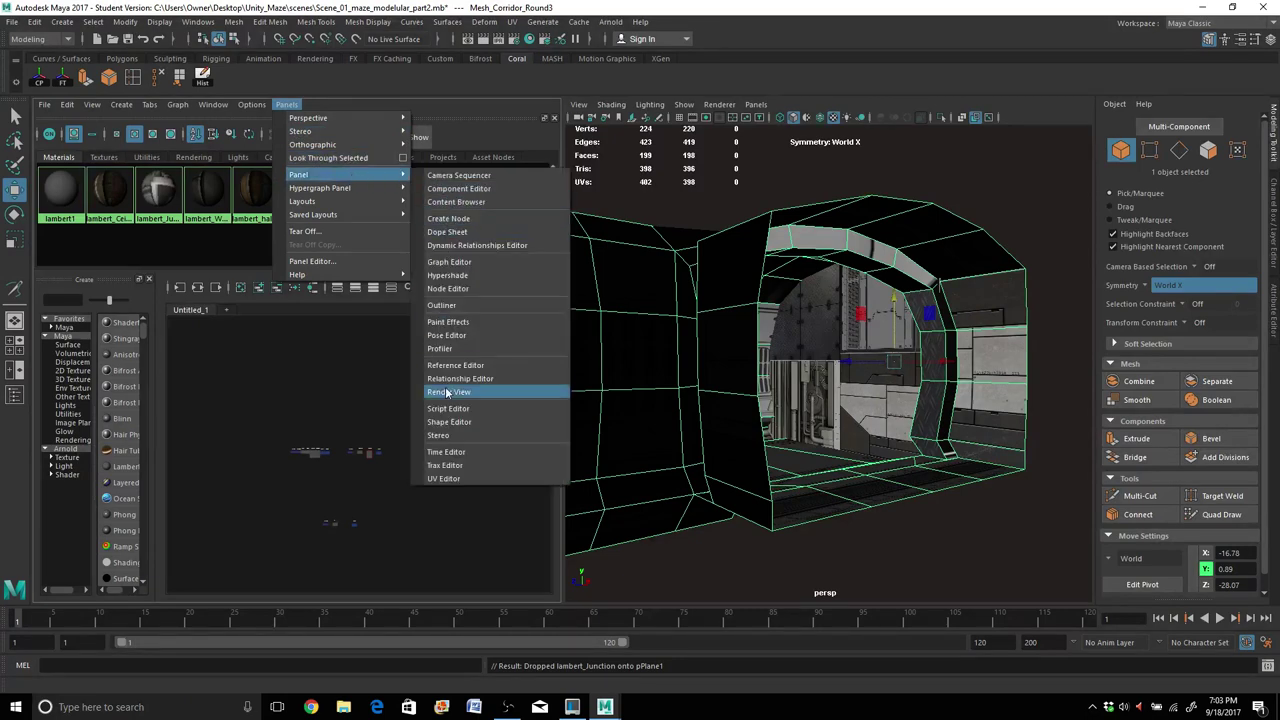
left_click(468, 478)
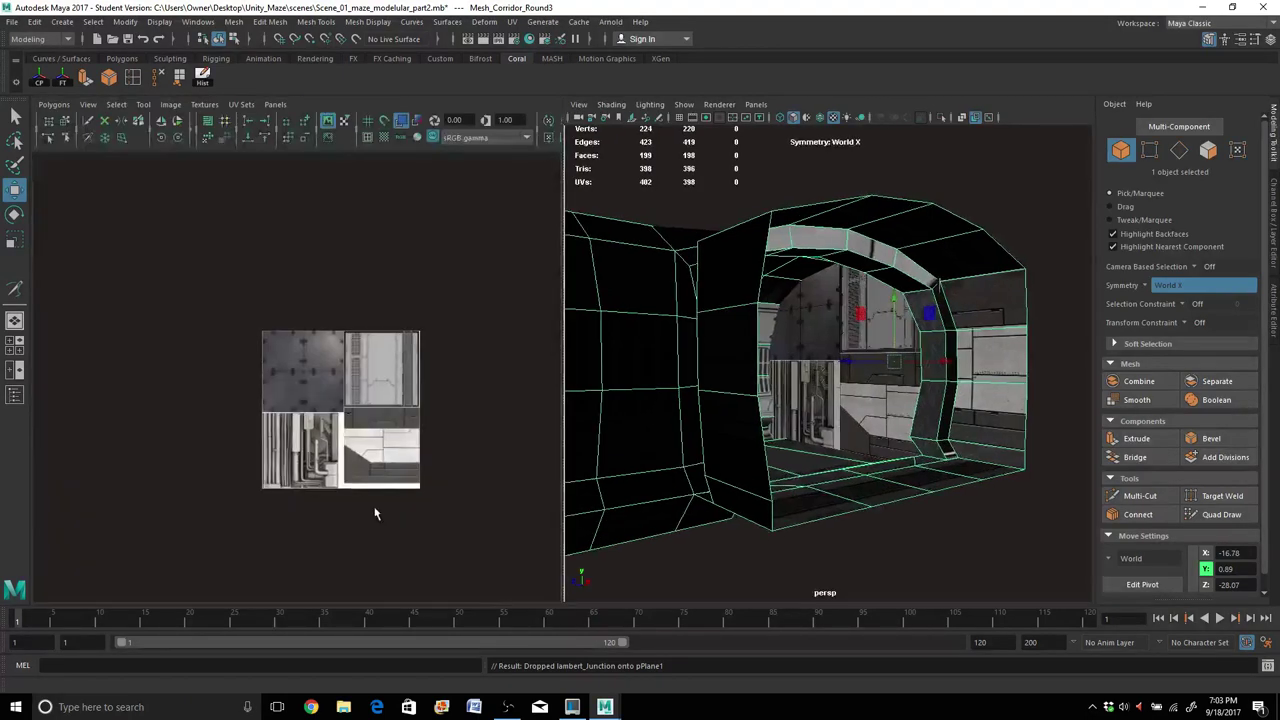
right_click_drag(840, 340, 851, 316)
left_click(840, 352)
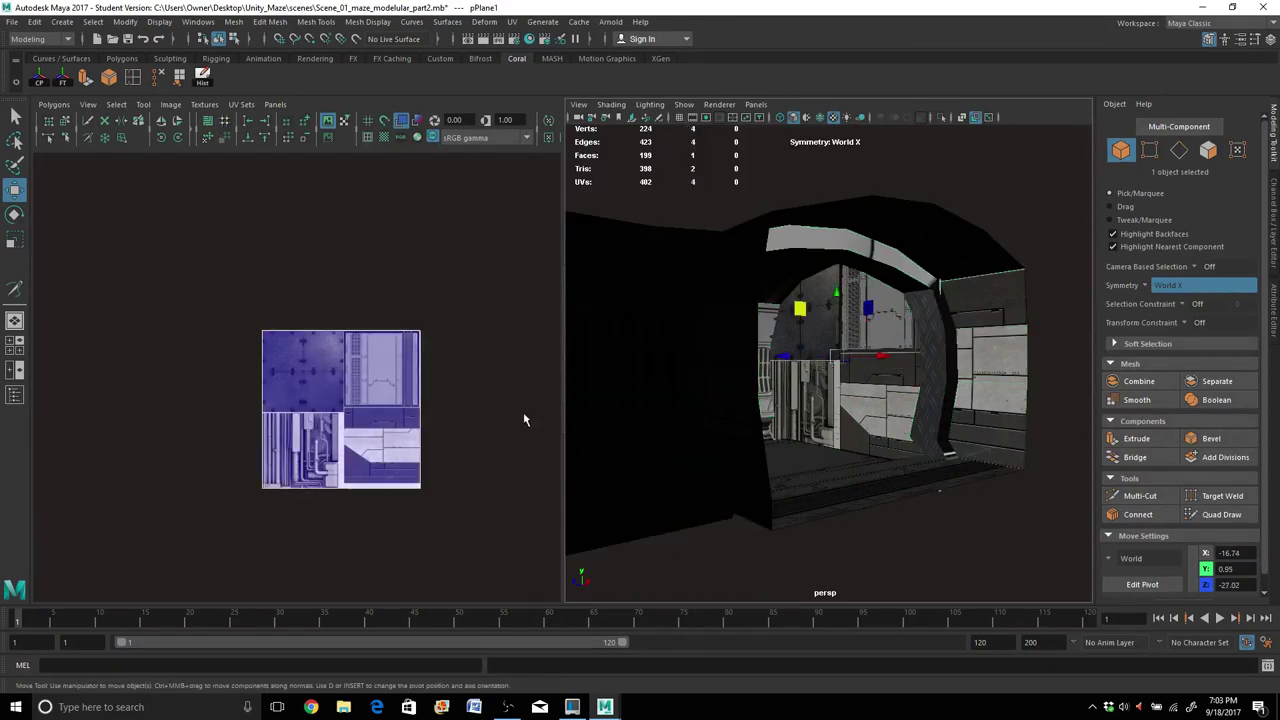
Select all four UVs of the plane, scale them down to about half and move them onto the light door panel texture.
scroll(285, 410, "up", 3)
right_click_drag(290, 395, 331, 387)
scroll(331, 394, "down", 2)
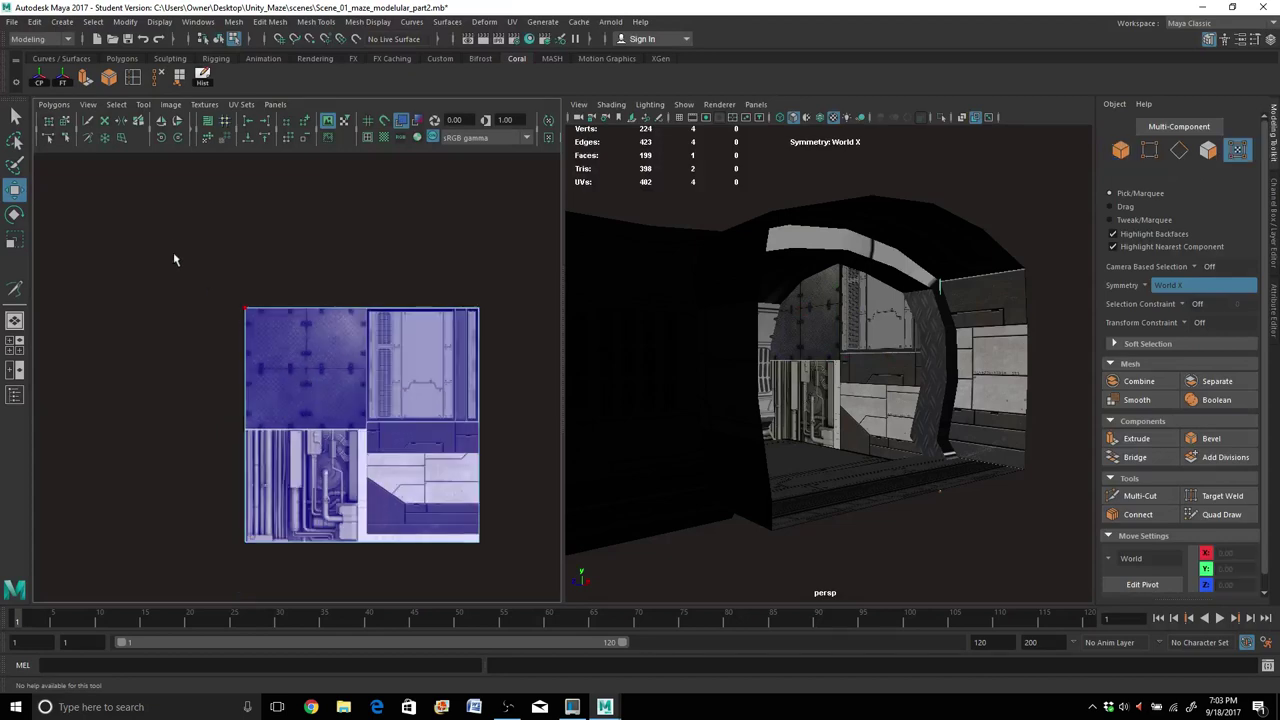
left_click_drag(168, 241, 503, 584)
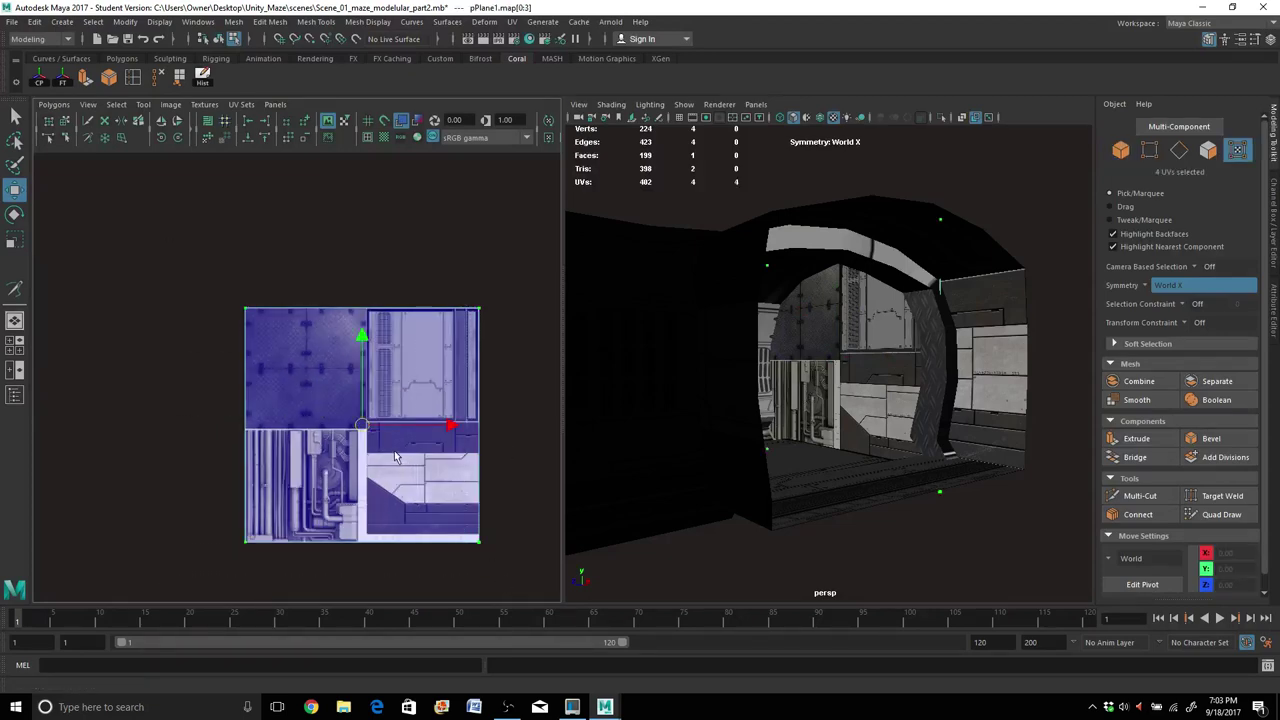
key("r")
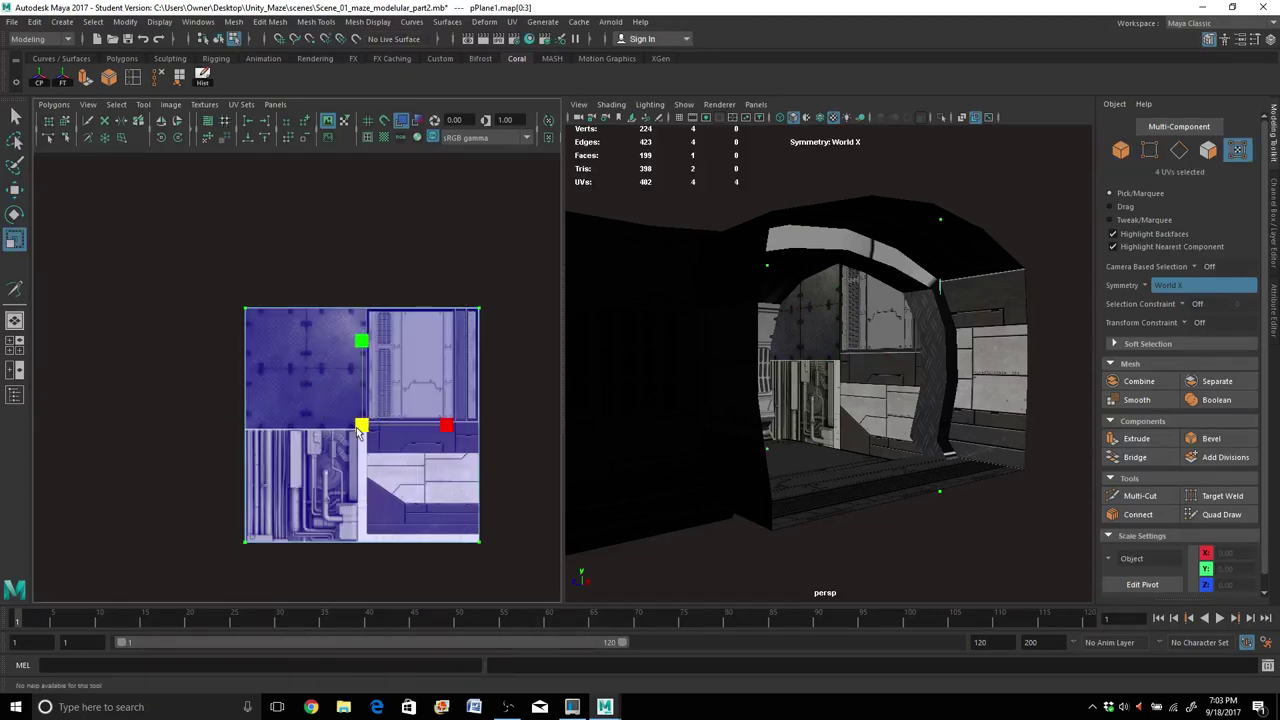
left_click_drag(360, 430, 315, 465)
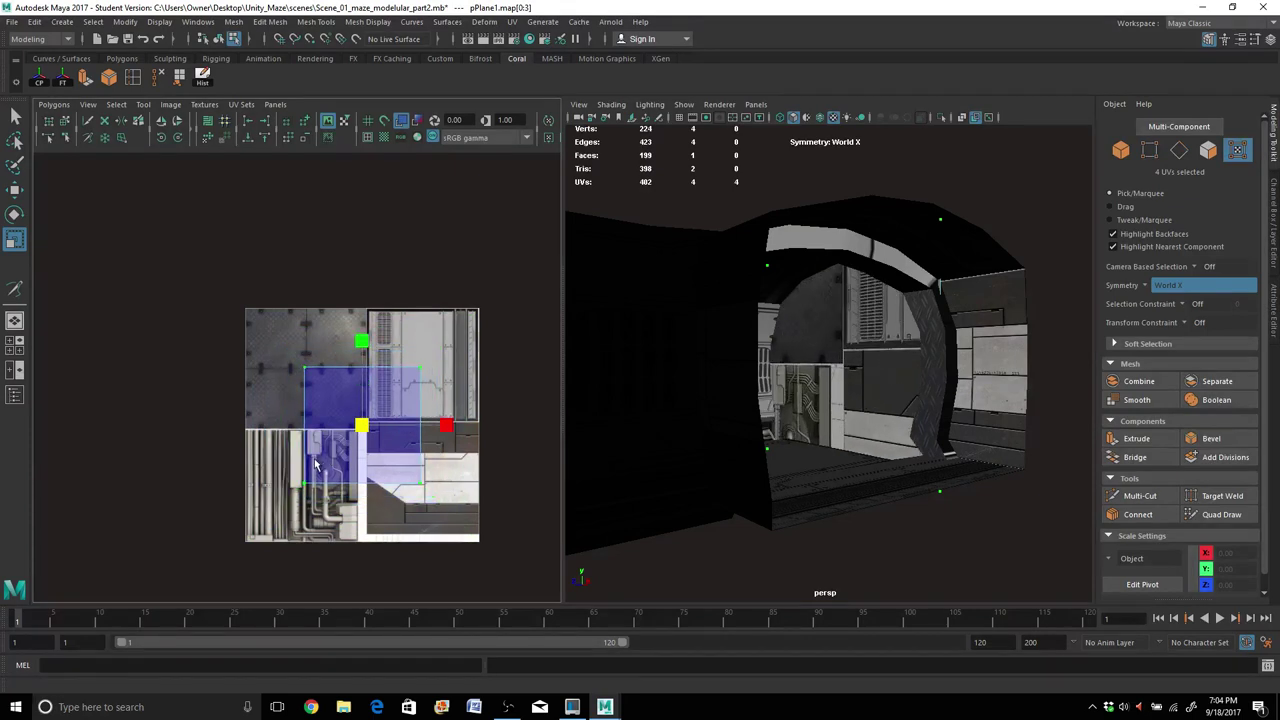
key("w")
left_click_drag(362, 427, 420, 367)
key("r")
key("w")
key("r")
Try rotating the plane's UV shell to different angles over the door panel texture.
key("e")
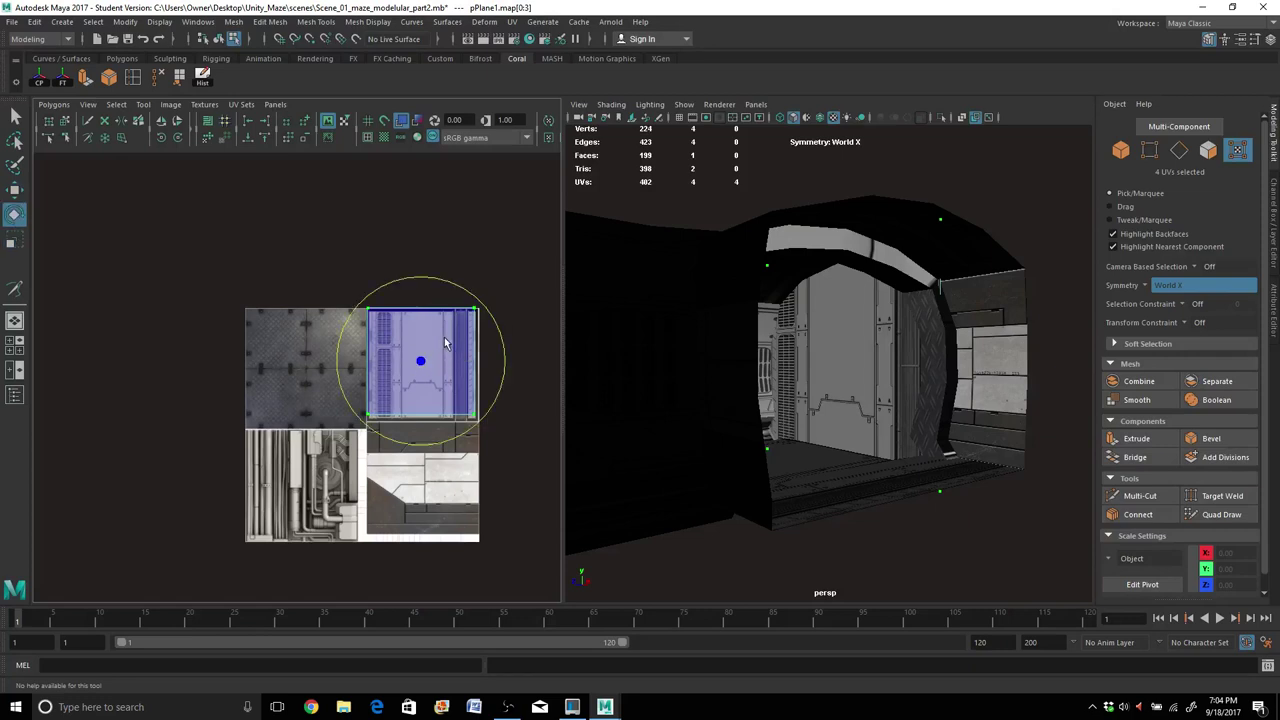
left_click_drag(490, 313, 539, 401)
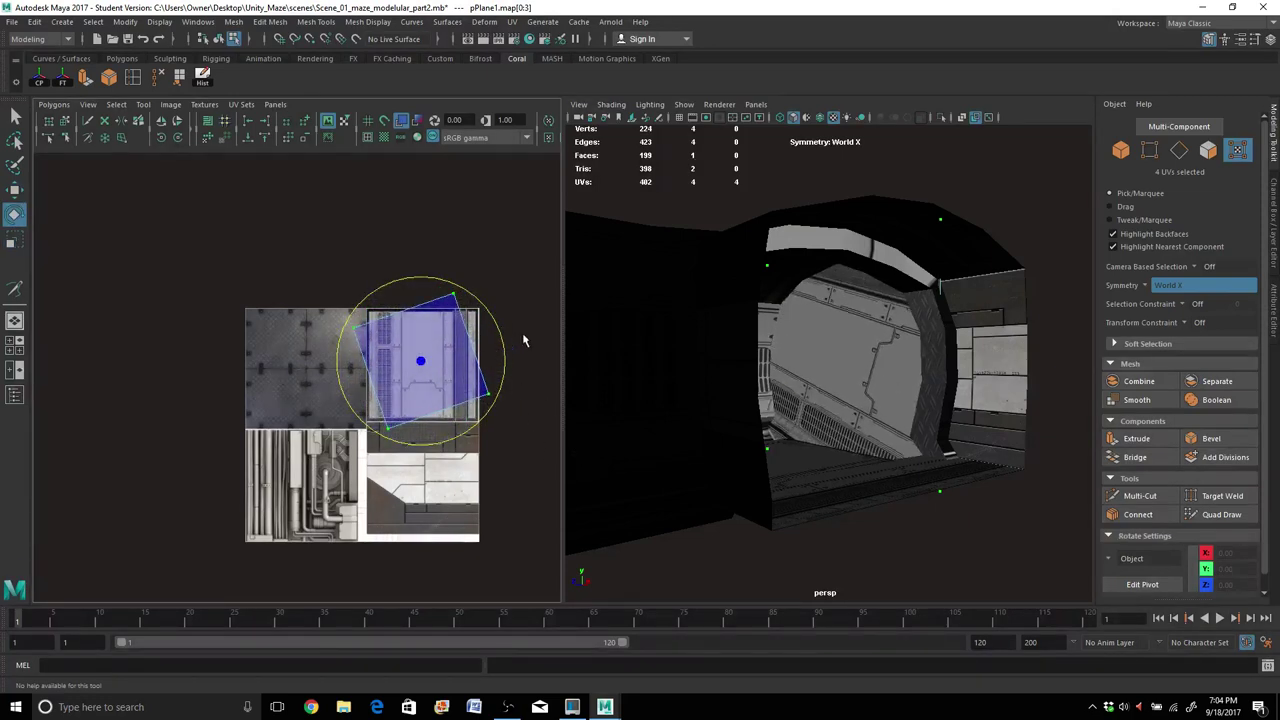
left_click_drag(505, 338, 330, 242)
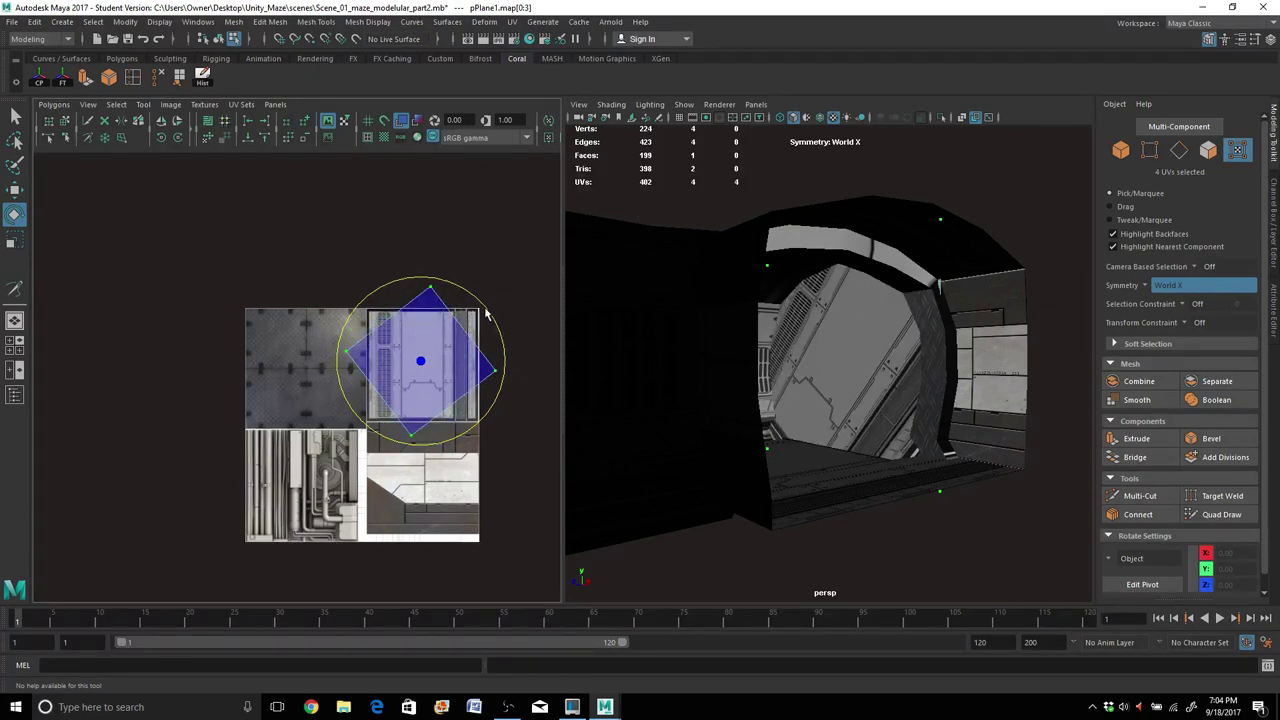
left_click_drag(486, 315, 419, 280)
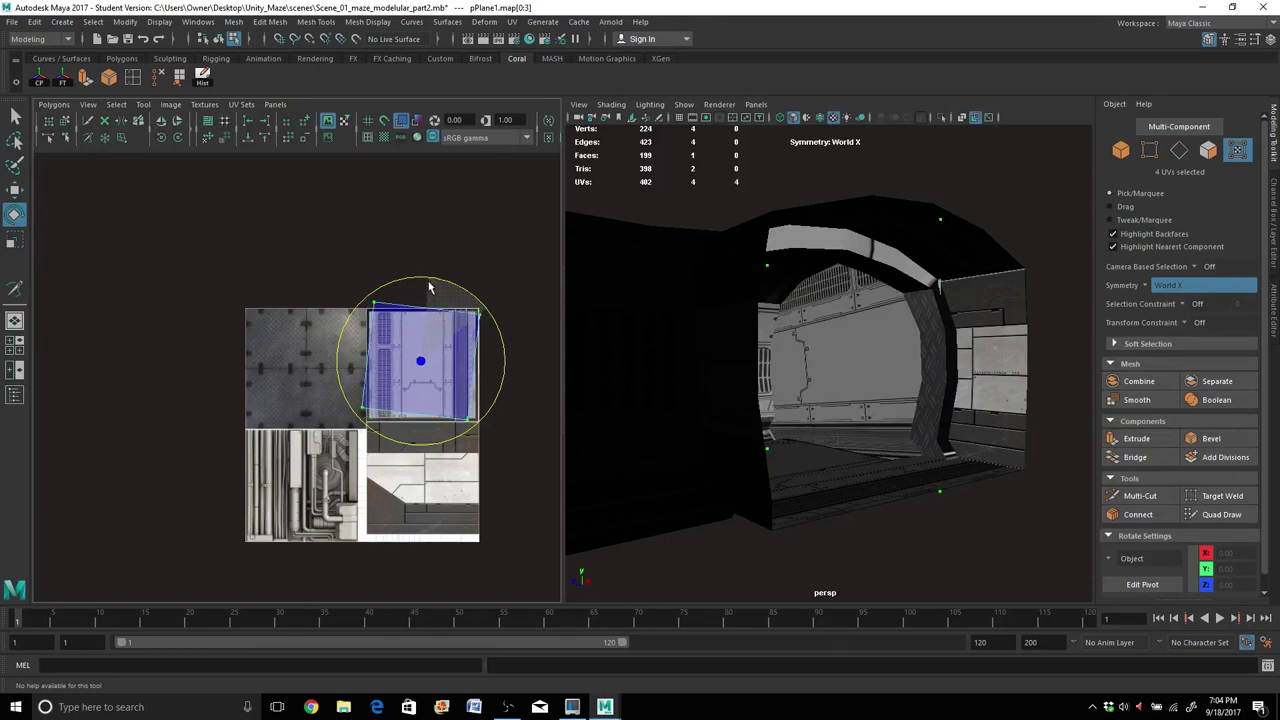
left_click_drag(429, 282, 493, 366)
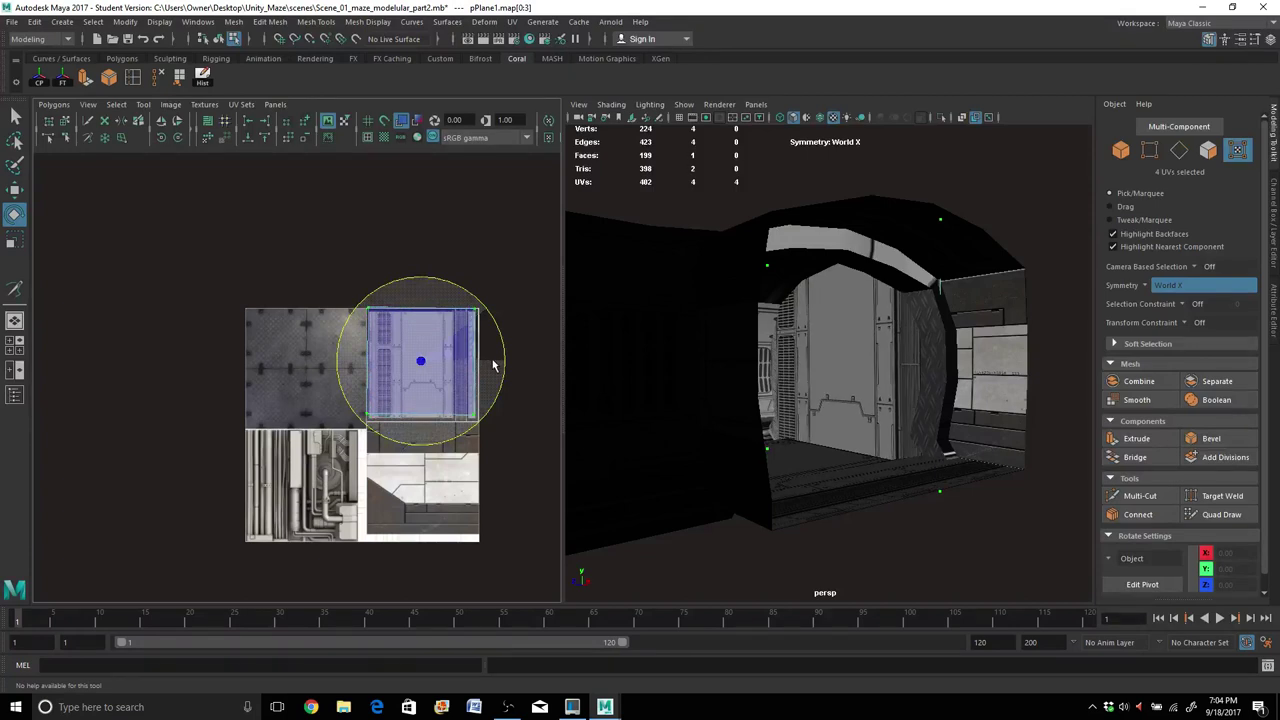
left_click_drag(493, 366, 493, 370)
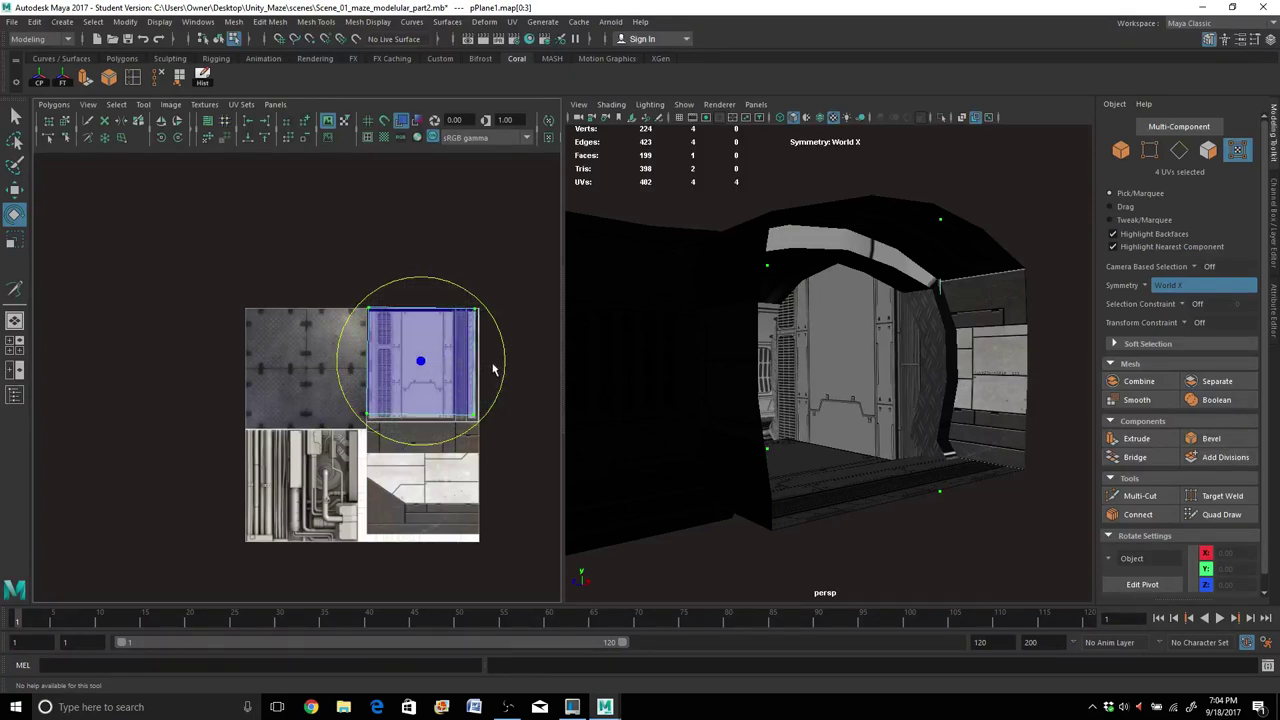
Scale the plane's UV shell down vertically within the door panel texture.
scroll(918, 522, "up", 2)
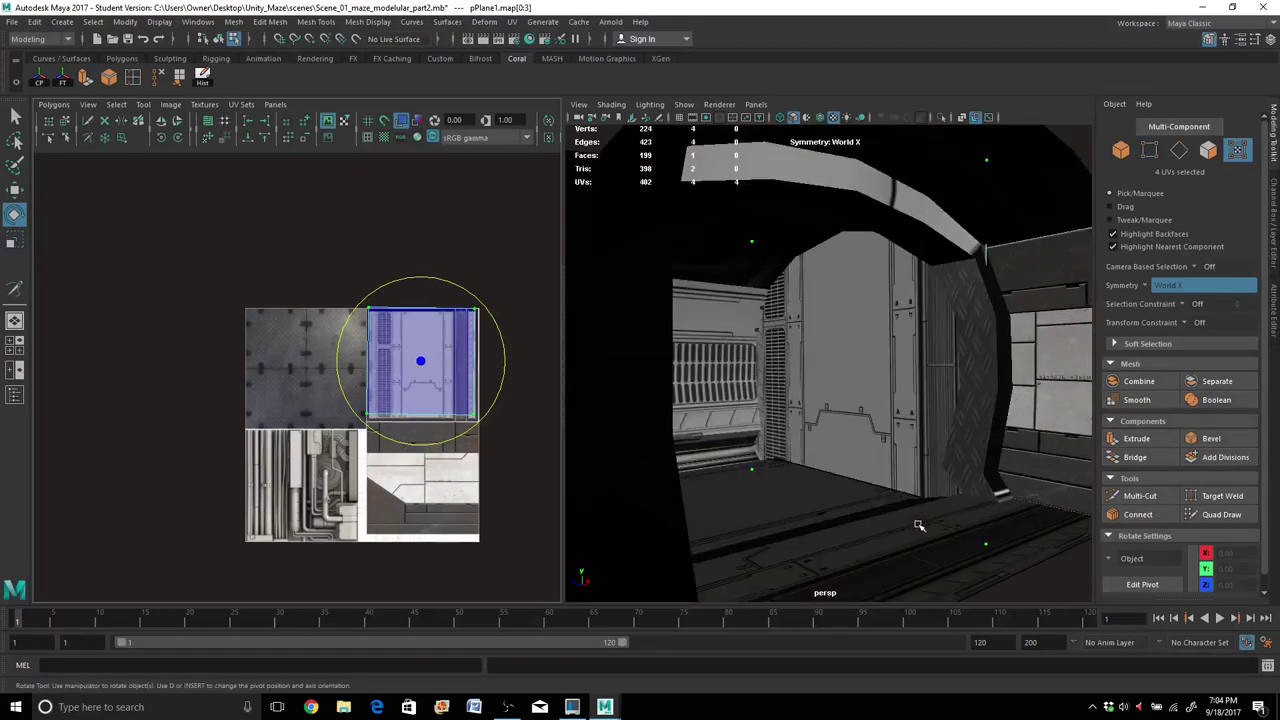
mouse_move(918, 525)
left_mouse_down("alt")
mouse_move(806, 534)
mouse_move(867, 531)
mouse_move(895, 512)
mouse_move(917, 524)
left_mouse_up("alt")
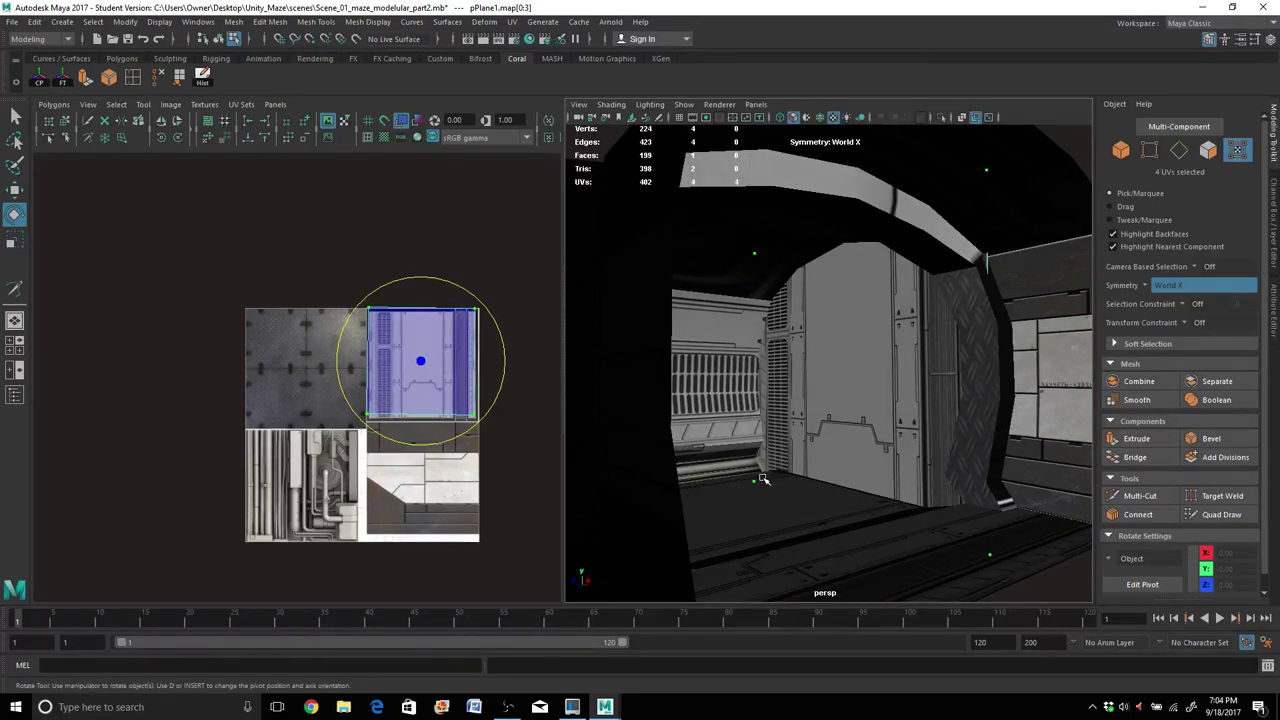
key("r")
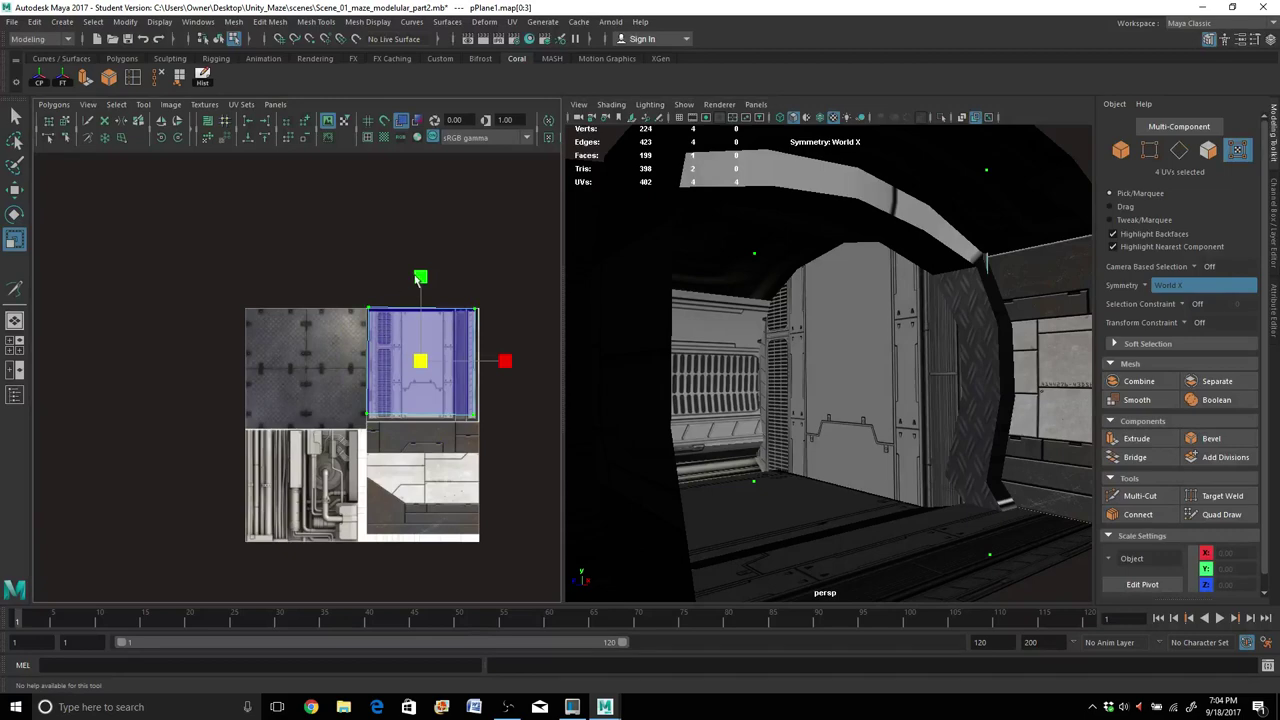
mouse_move(418, 280)
left_mouse_down()
mouse_move(418, 298)
mouse_move(421, 273)
left_mouse_up()
key("w")
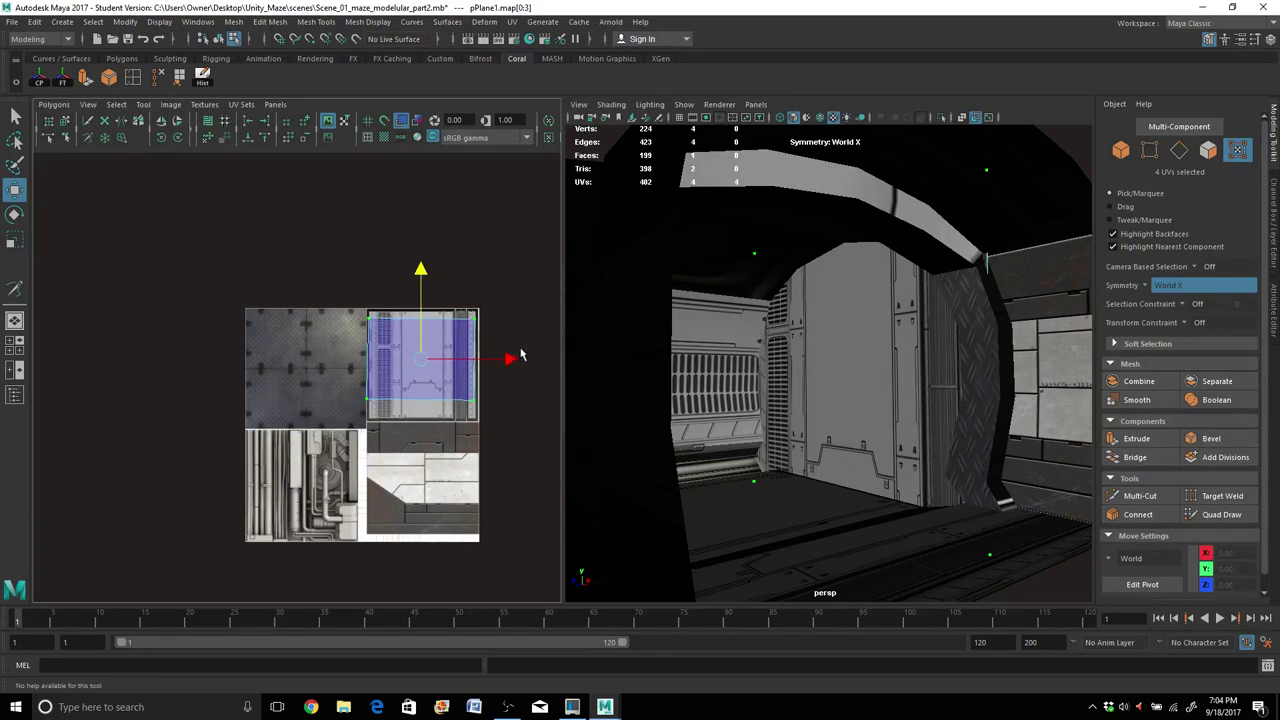
Move the shell's left and right UV pairs inward to the door's central panel, and return the plane to object mode.
right_click_drag(388, 343, 430, 346)
left_click_drag(329, 291, 391, 427)
left_click_drag(455, 360, 517, 425)
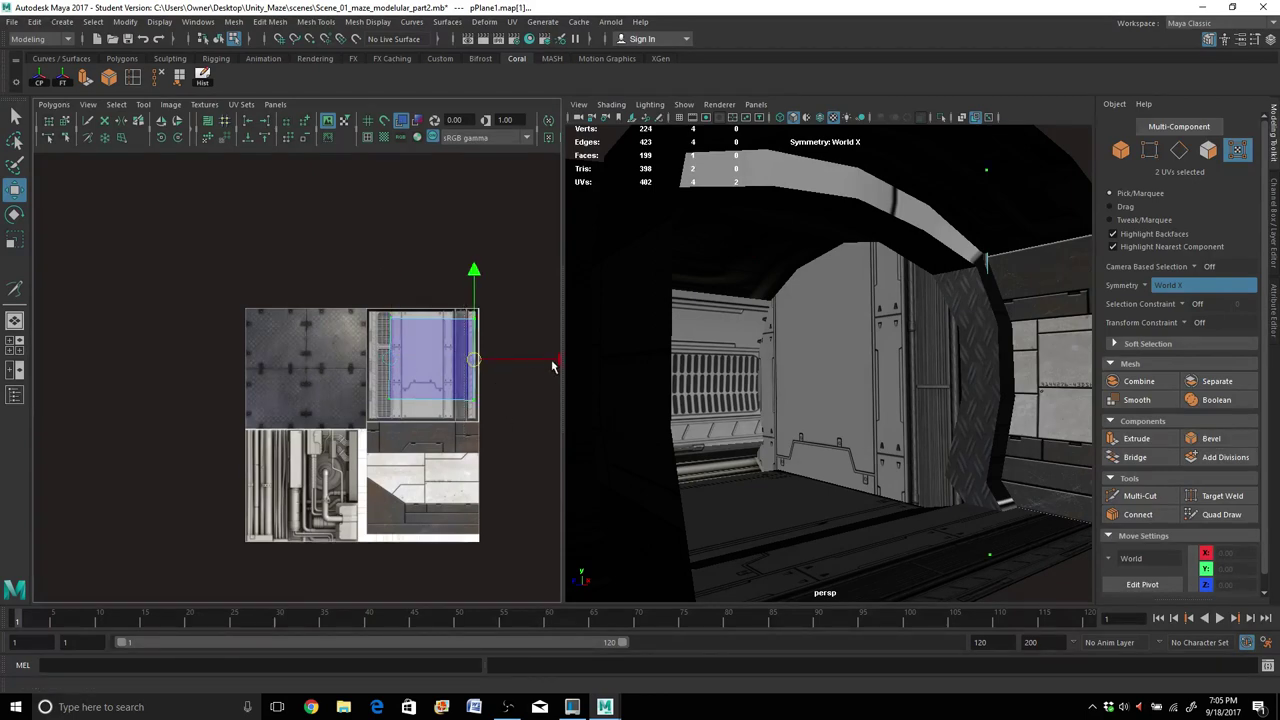
left_click_drag(551, 365, 535, 365)
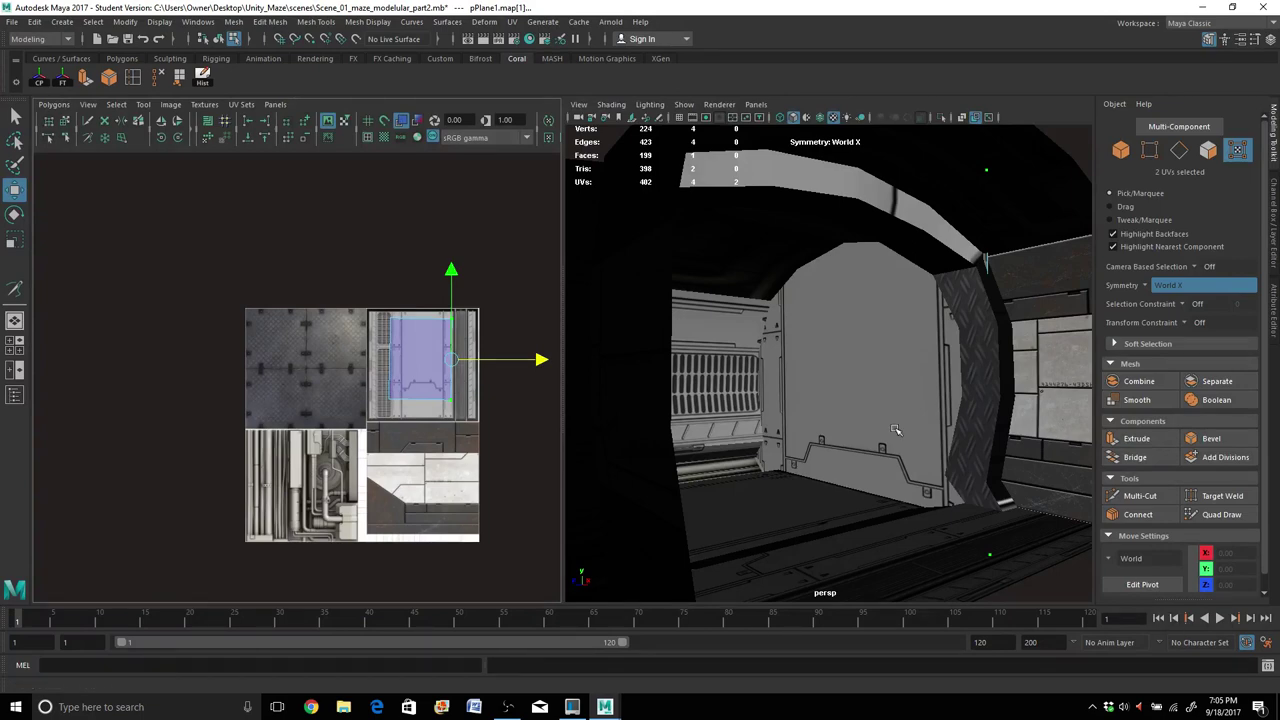
scroll(895, 430, "down", 4)
right_click_drag(866, 386, 922, 304)
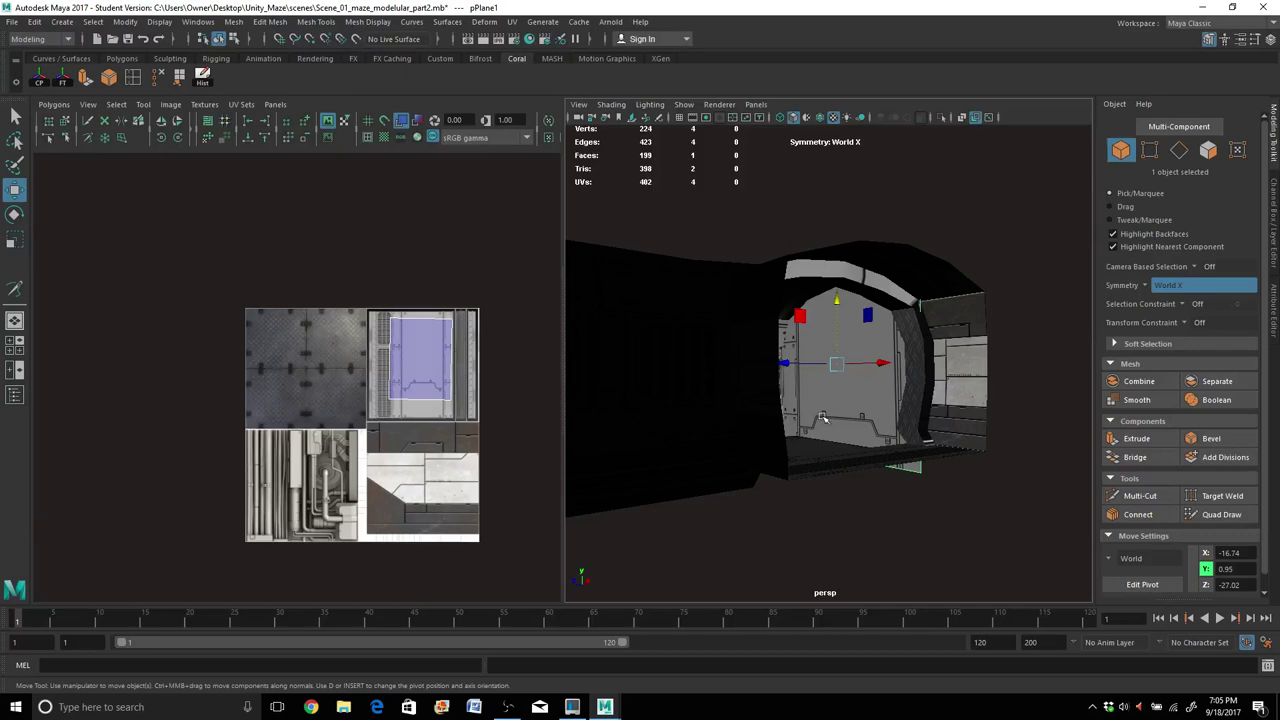
Select the round corridor module, frame it and examine its outer wall and side doorway.
left_click_drag(848, 426, 679, 433, "alt")
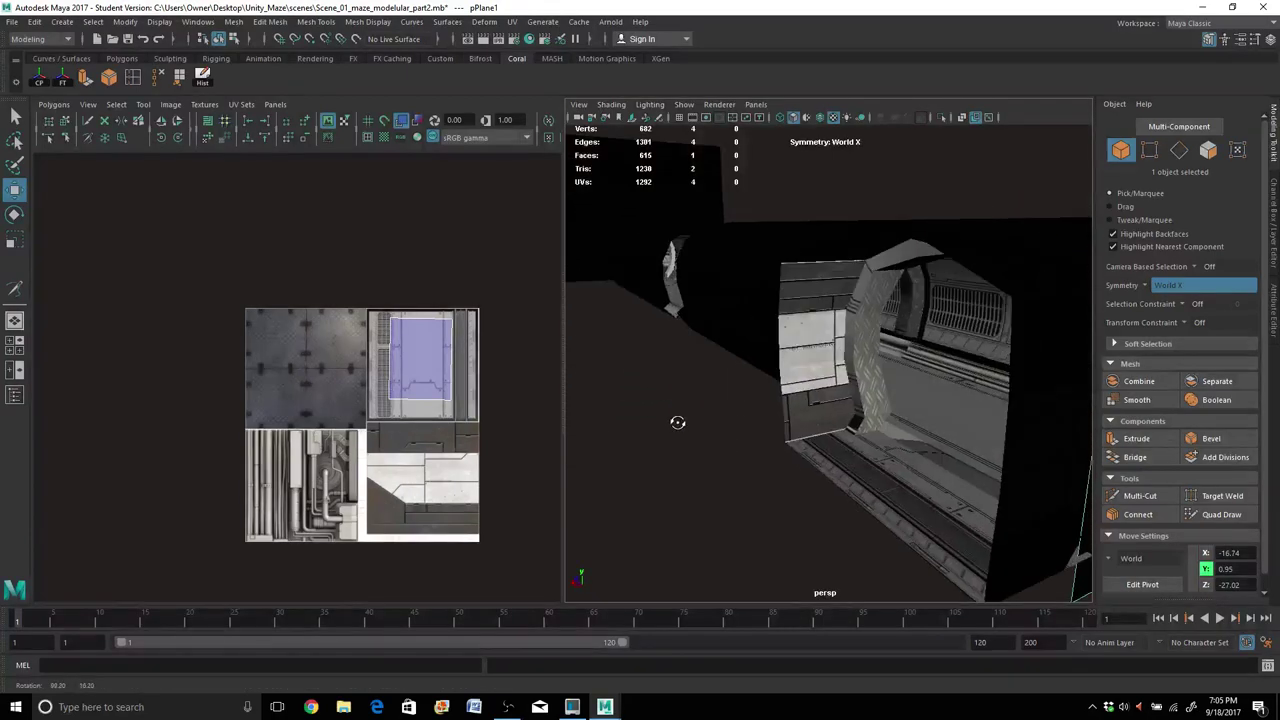
left_click_drag(748, 357, 851, 516, "alt")
left_click(831, 438)
key("f")
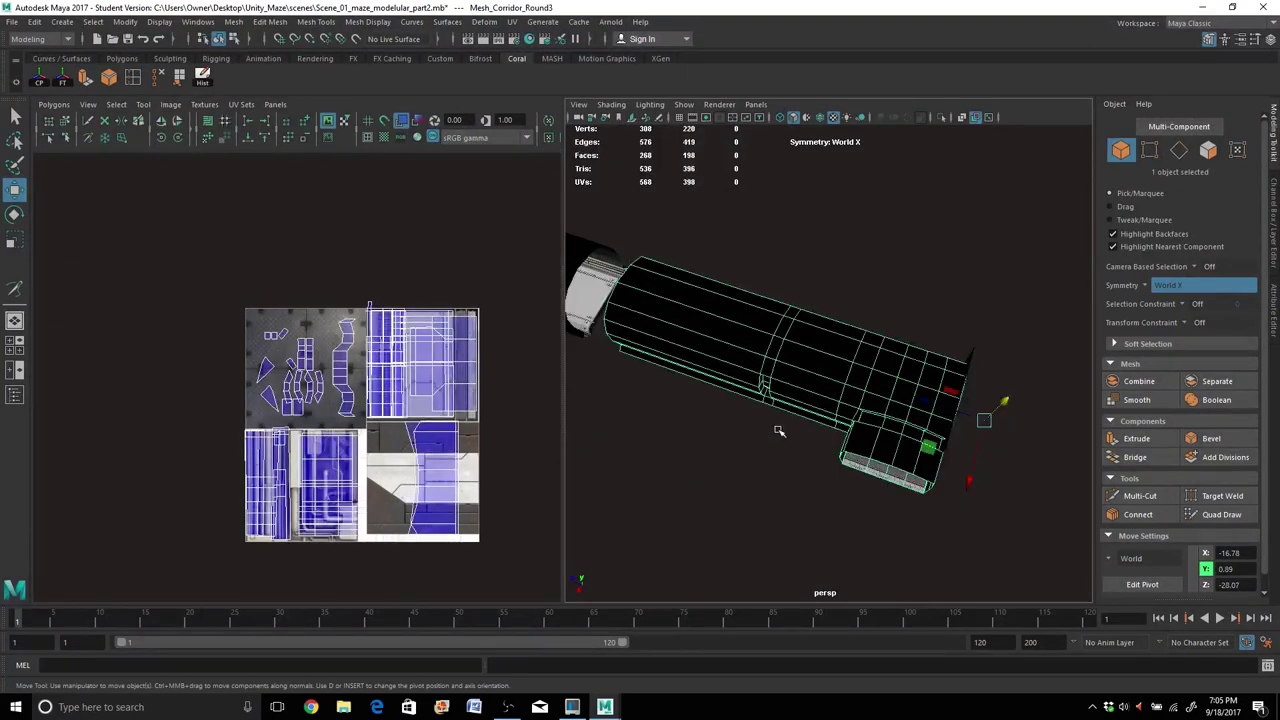
left_click_drag(778, 430, 808, 378, "alt")
scroll(812, 384, "up", 5)
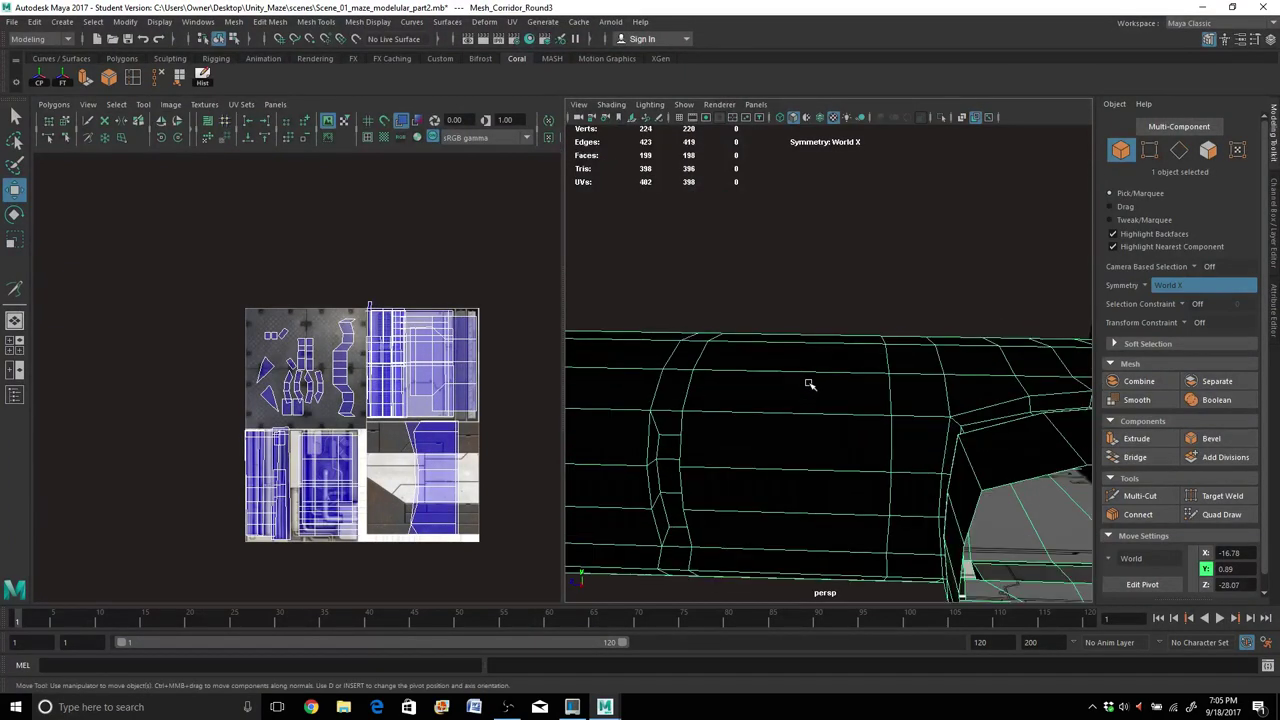
scroll(810, 384, "down", 2)
scroll(907, 460, "down", 3)
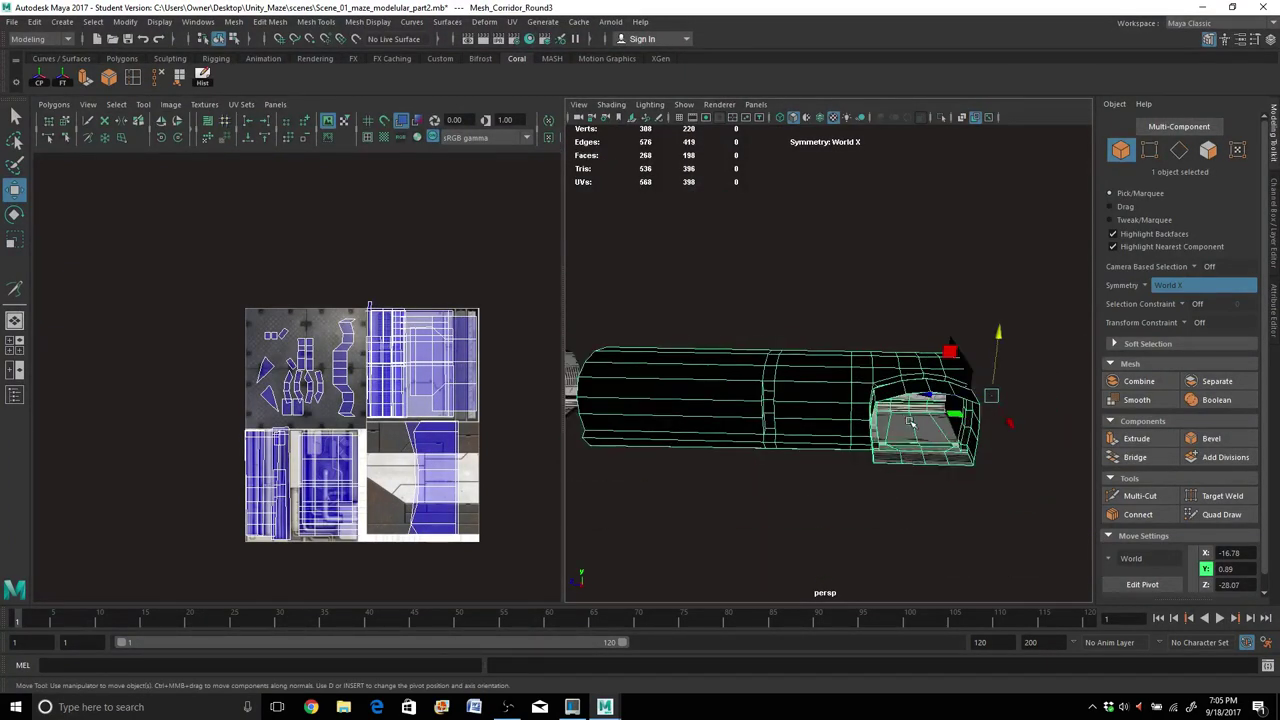
scroll(850, 451, "up", 3)
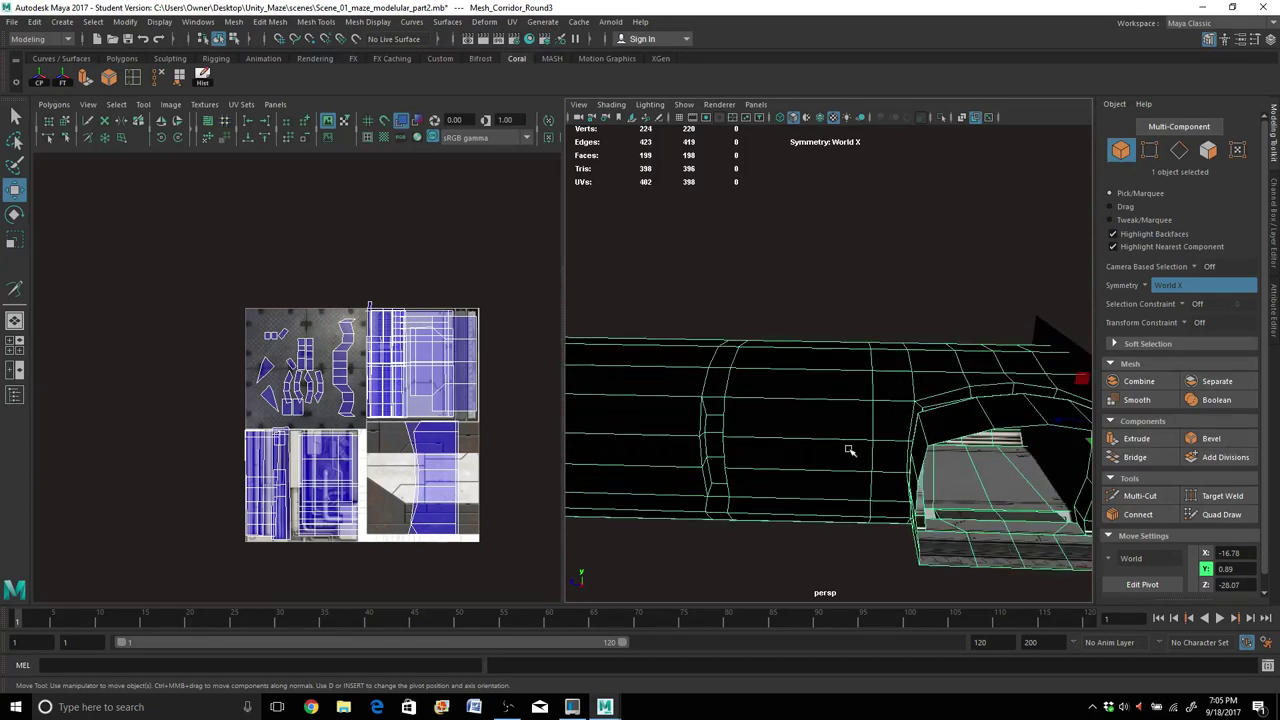
scroll(880, 458, "down", 3)
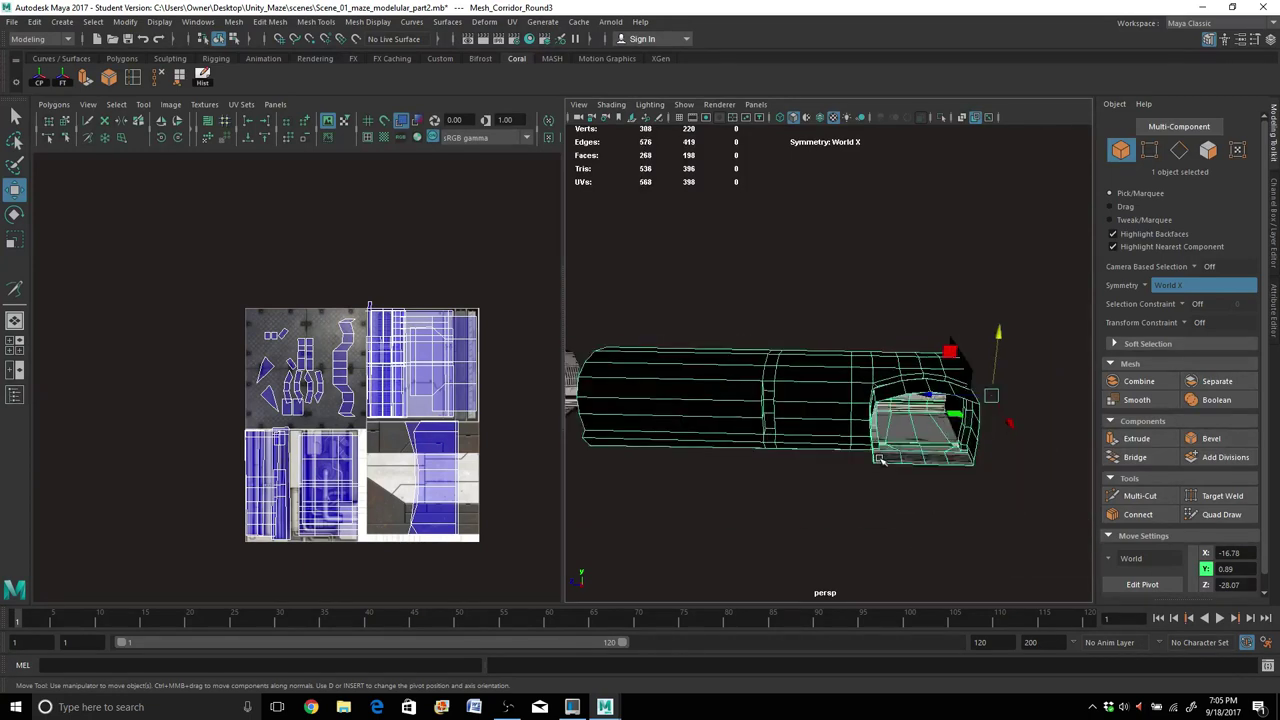
scroll(855, 458, "up", 2)
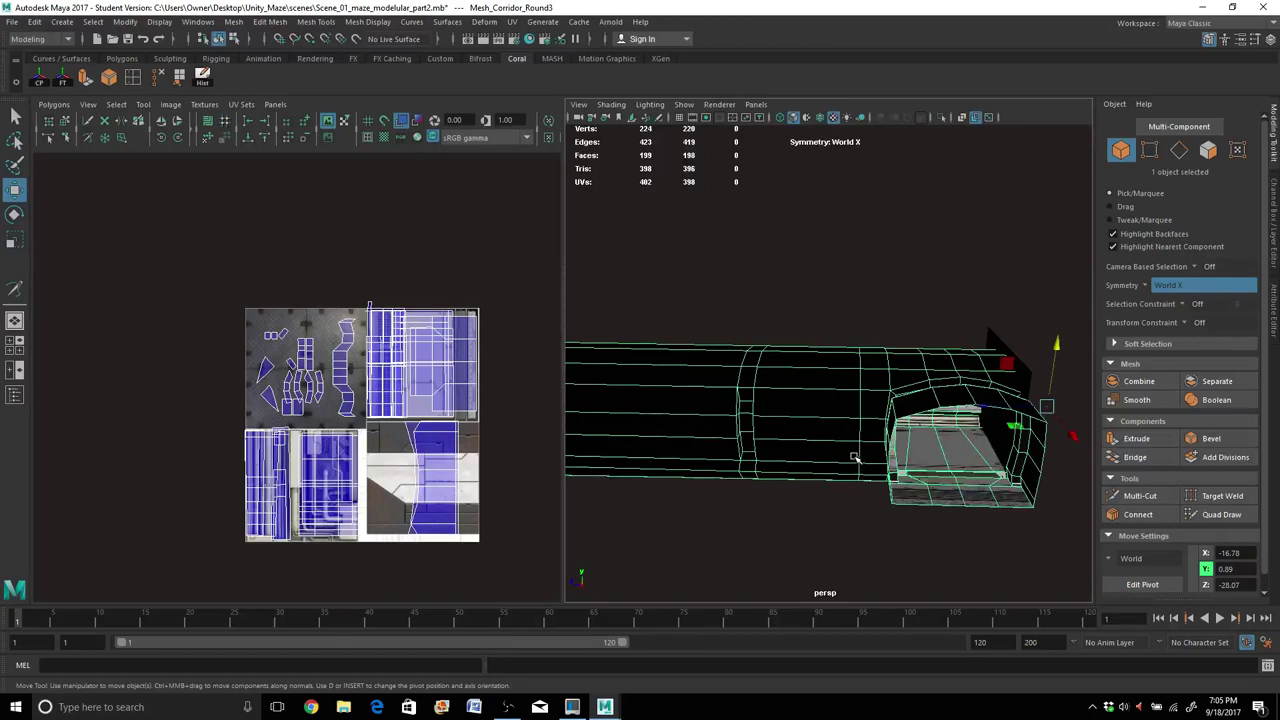
scroll(855, 458, "down", 2)
mouse_move(832, 453)
left_mouse_down("alt")
mouse_move(880, 428)
mouse_move(829, 429)
left_mouse_up("alt")
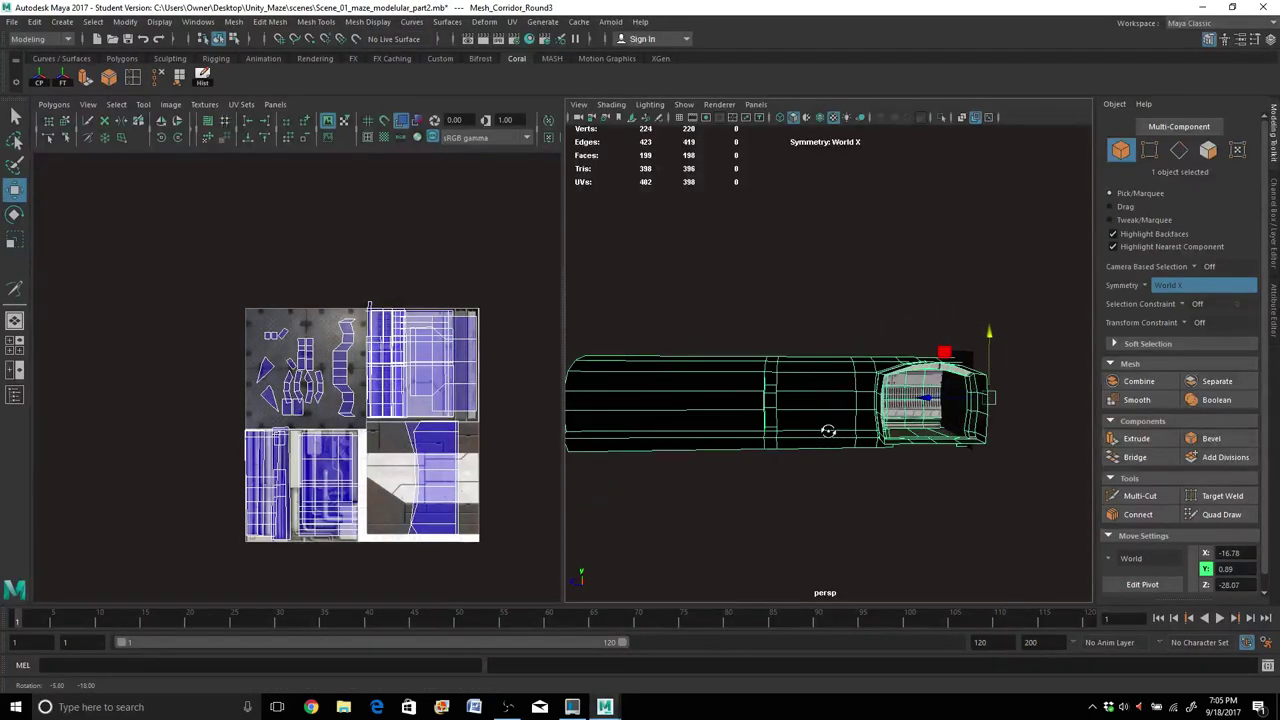
Duplicate the faces of the corridor's straight tube section into a separate piece, and return to object mode.
right_click(808, 397)
right_click_drag(805, 386, 807, 360)
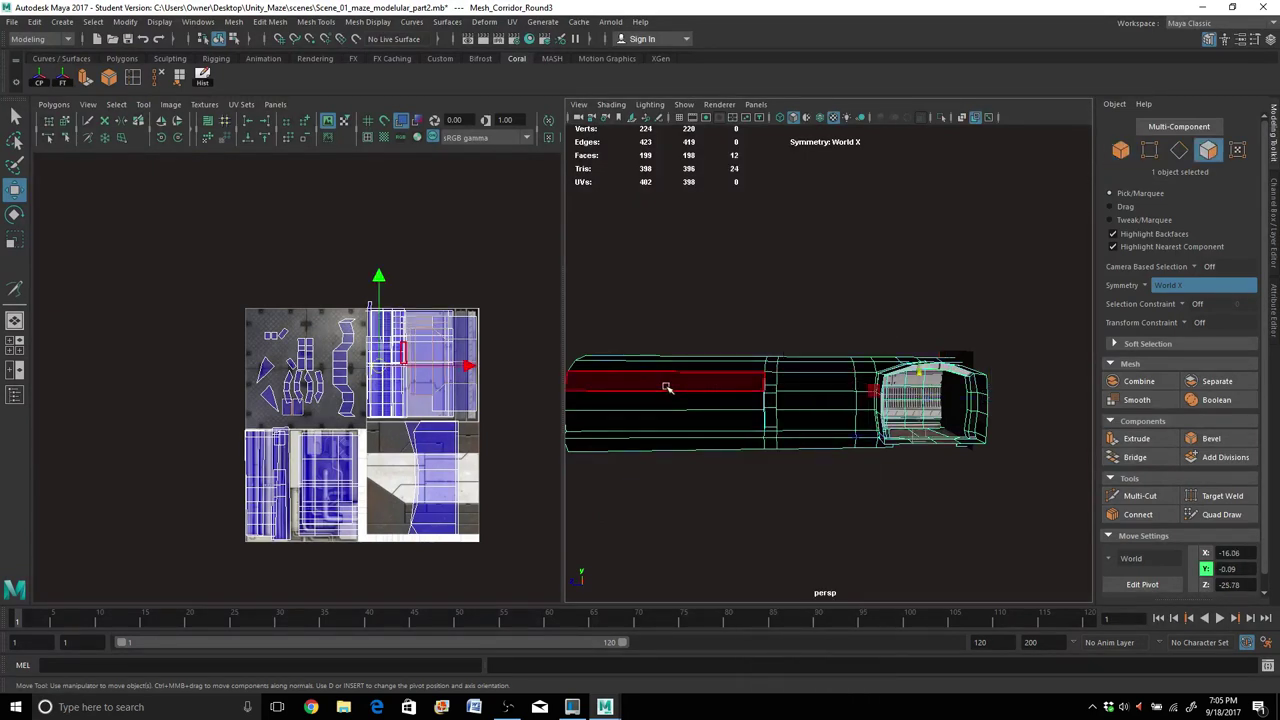
left_click_drag(579, 310, 826, 559)
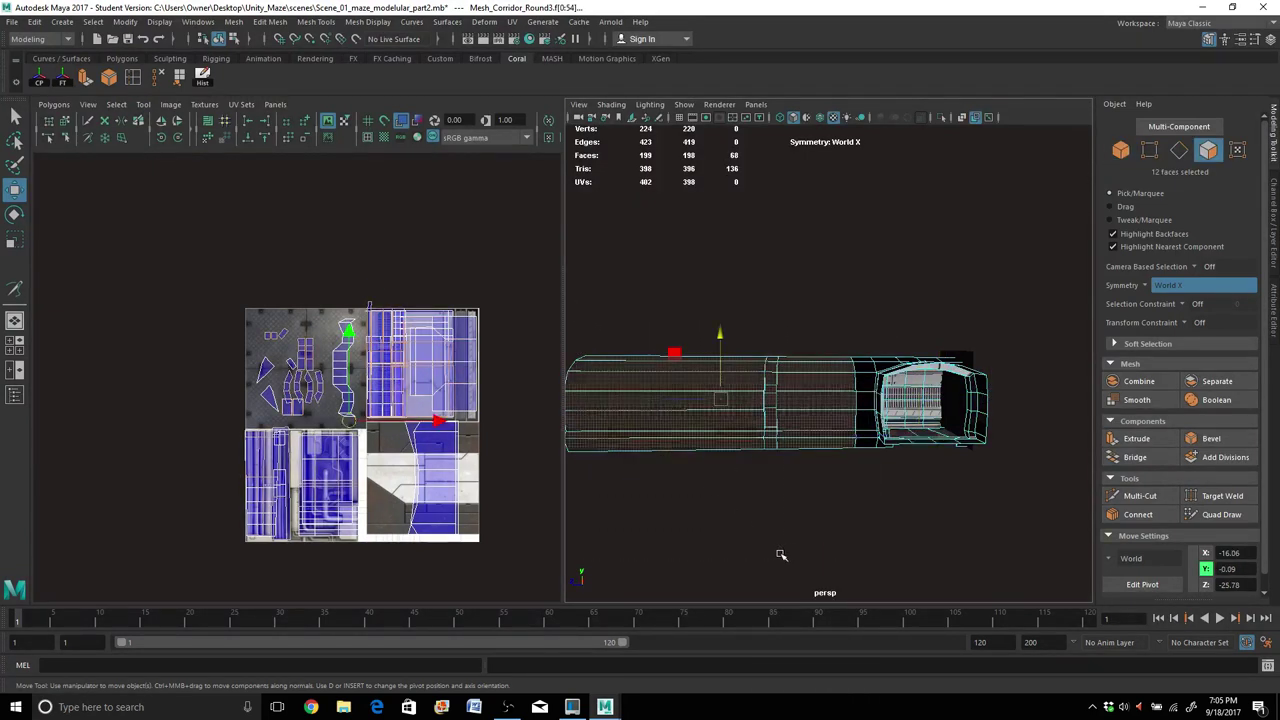
scroll(770, 533, "down", 2)
middle_click_drag(809, 506, 931, 514, "alt")
scroll(935, 514, "up", 4)
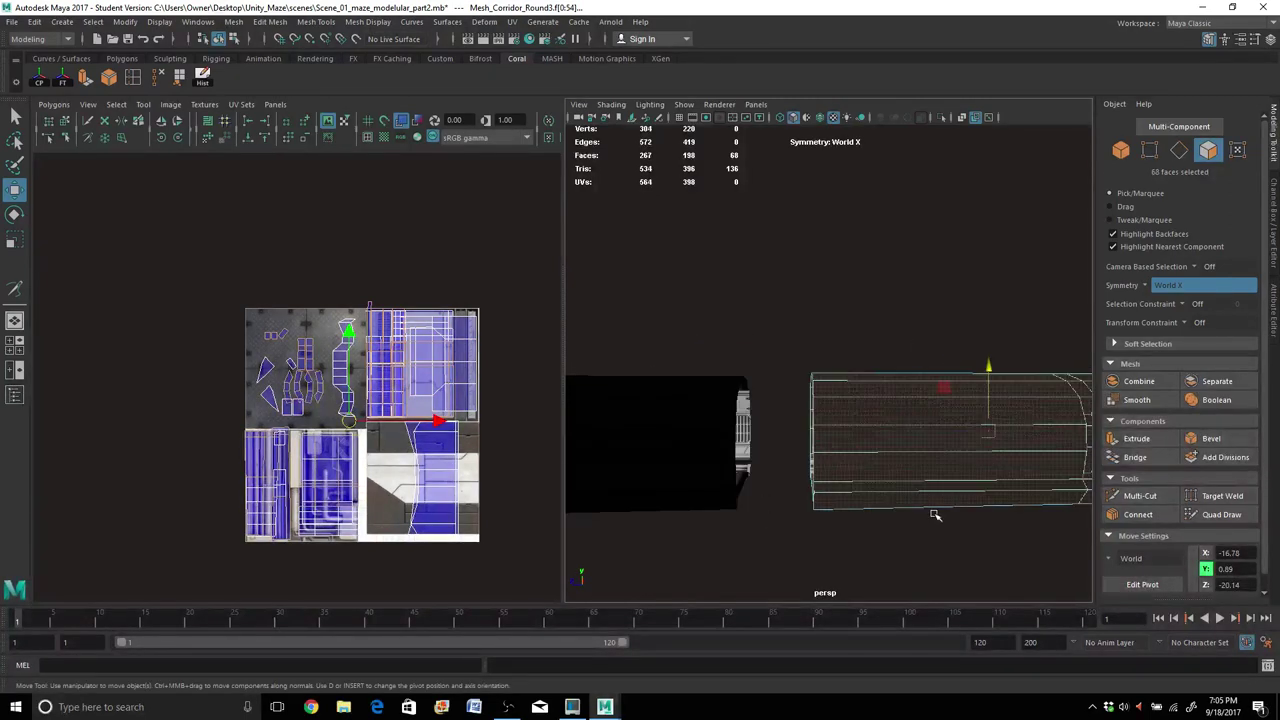
key("space")
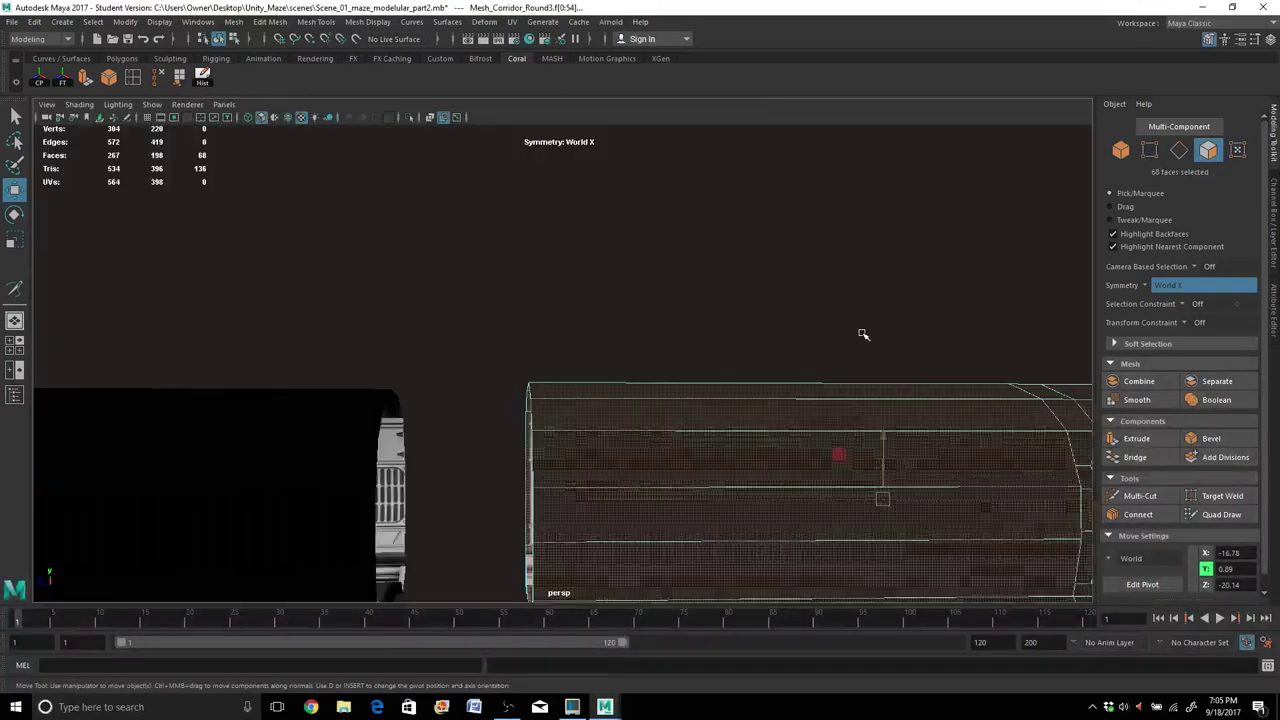
scroll(855, 344, "down", 2)
left_click_drag(800, 369, 816, 400, "alt")
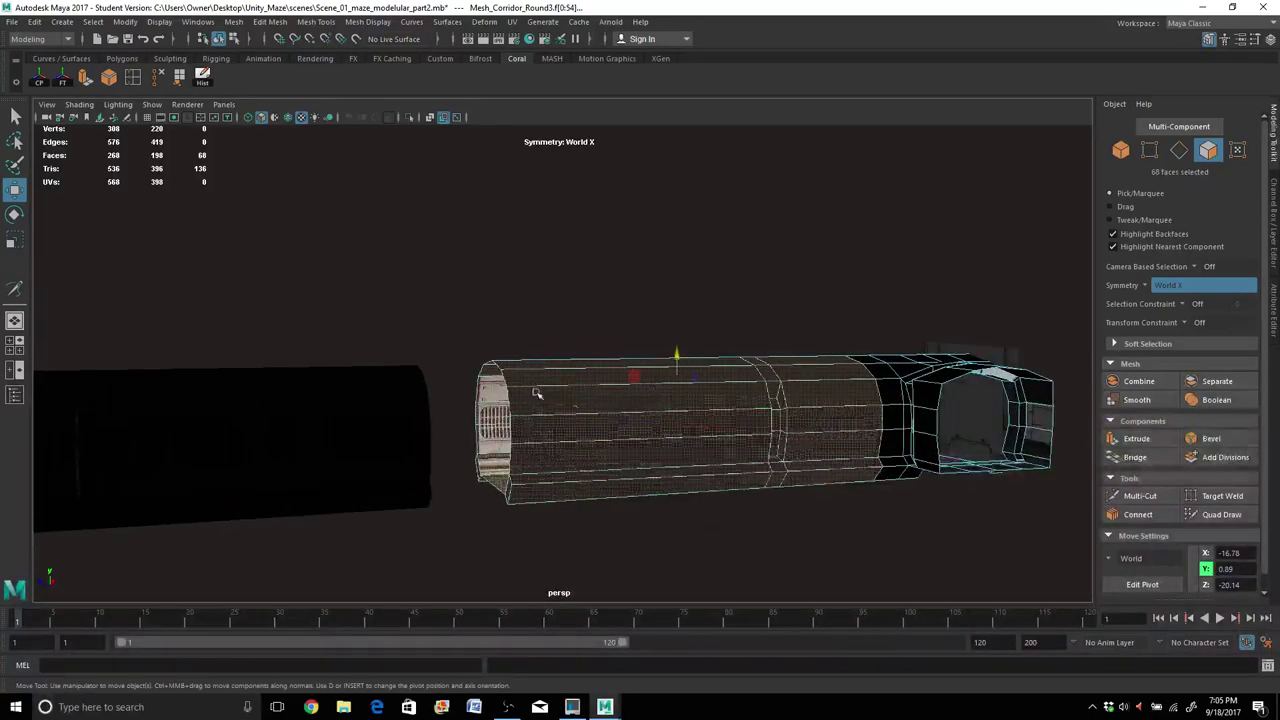
left_click_drag(735, 392, 740, 407, "alt")
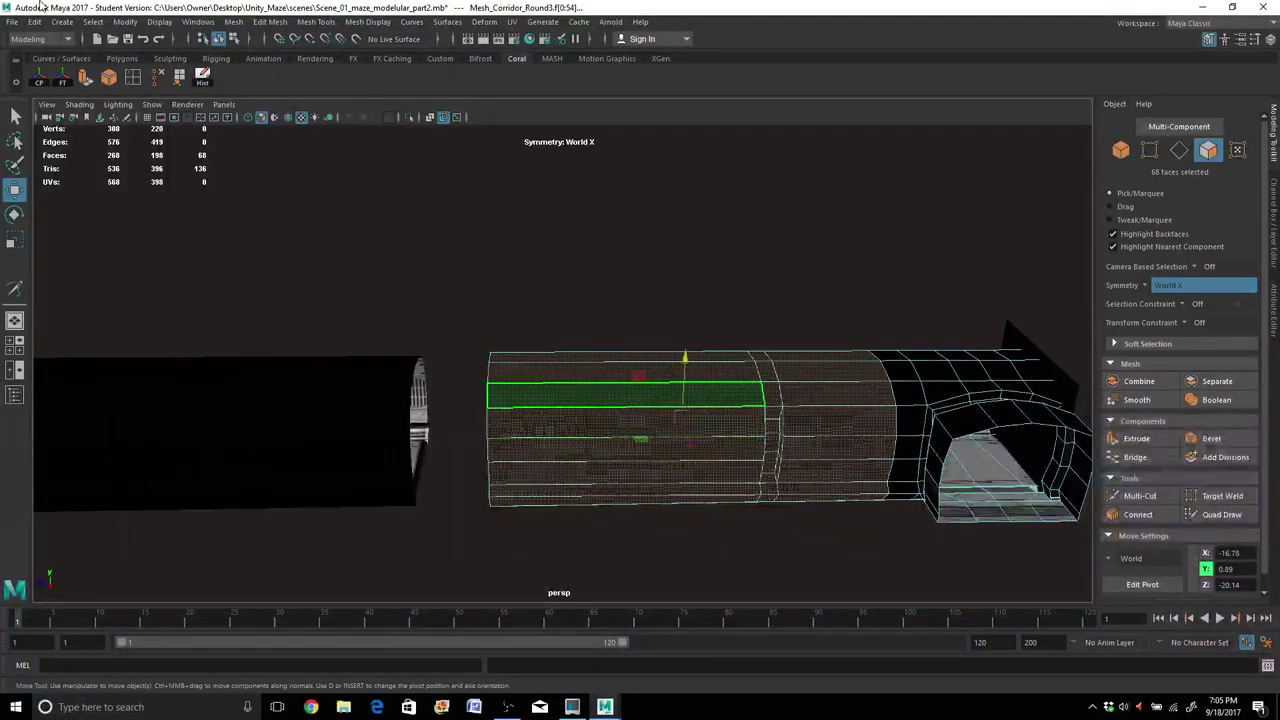
left_click(234, 22)
left_click(236, 22)
left_click(270, 22)
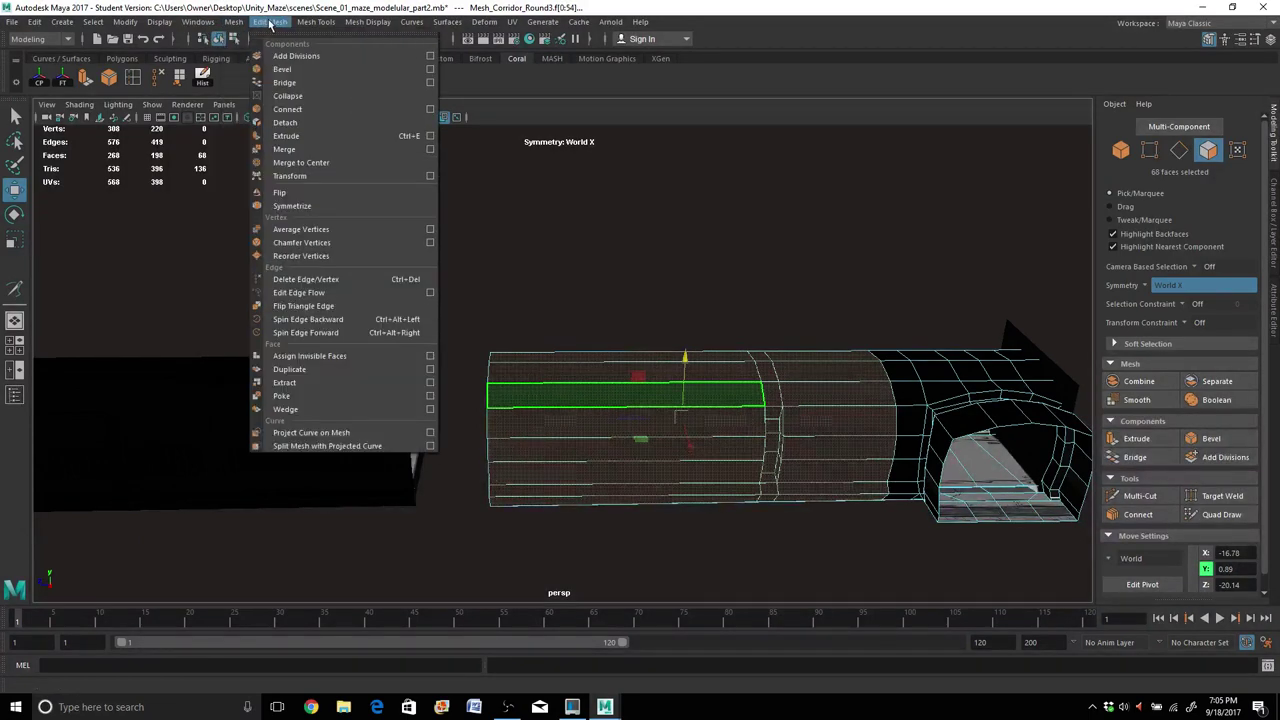
left_click(306, 366)
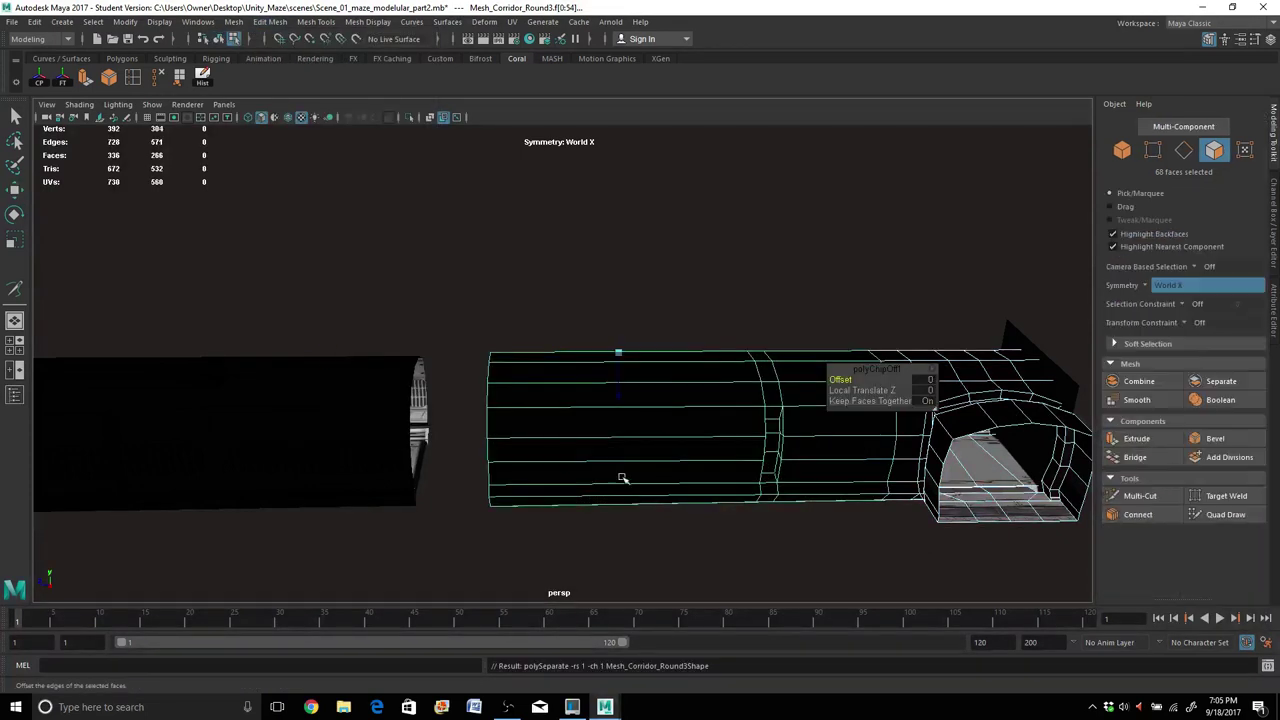
right_click_drag(680, 388, 742, 306)
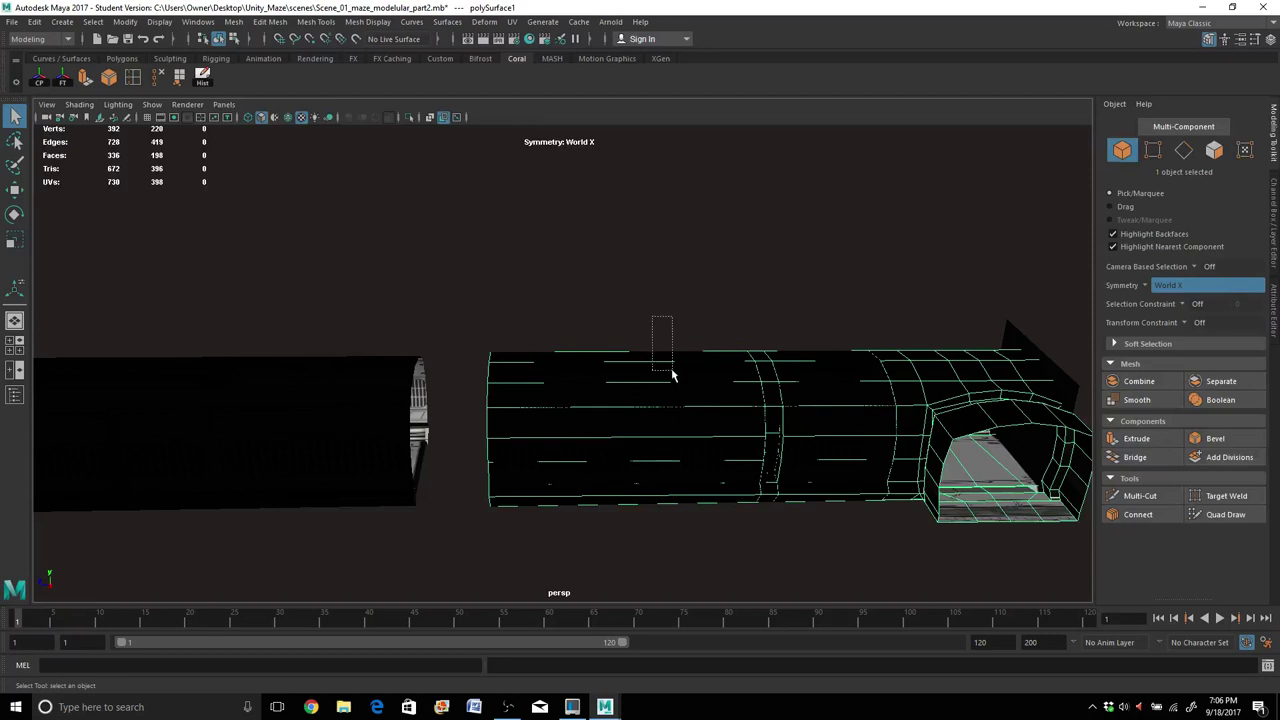
Move the duplicated tube out about 4.5 units along X from the corridor, and set its Y rotation to 90.
left_click_drag(672, 375, 673, 377)
key("w")
scroll(673, 380, "down", 2)
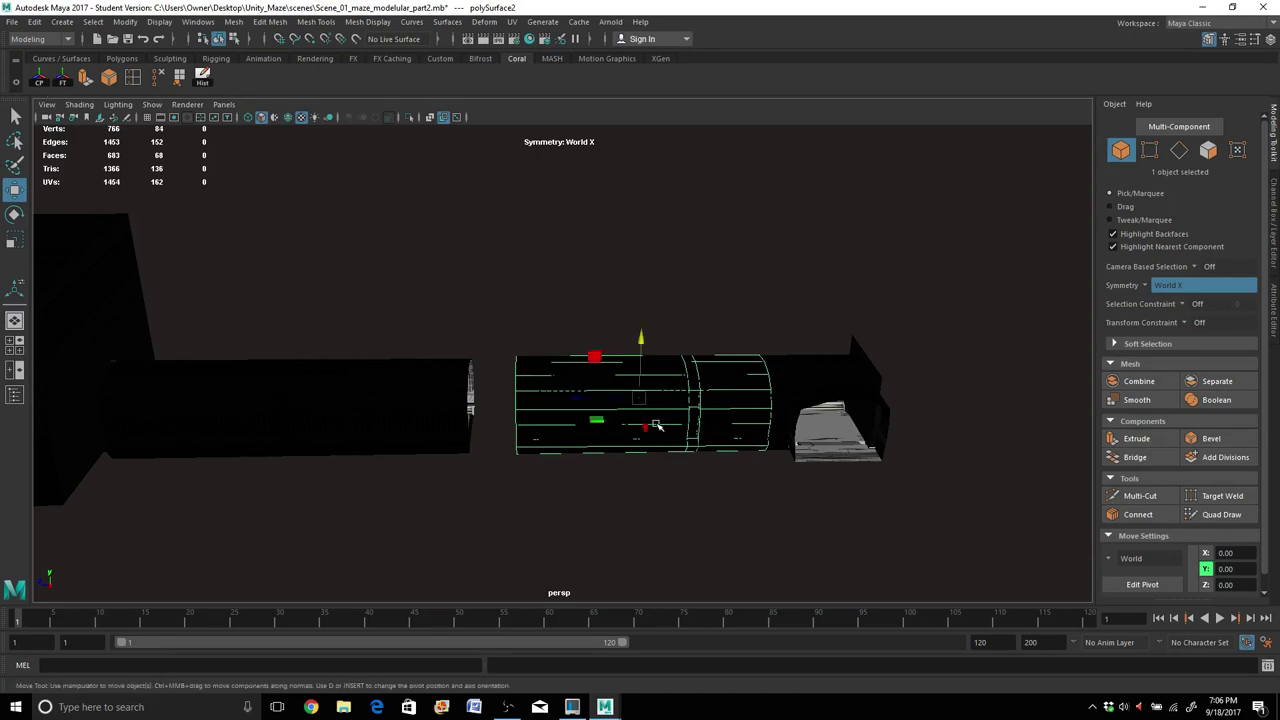
middle_click_drag(644, 430, 659, 502)
key("e")
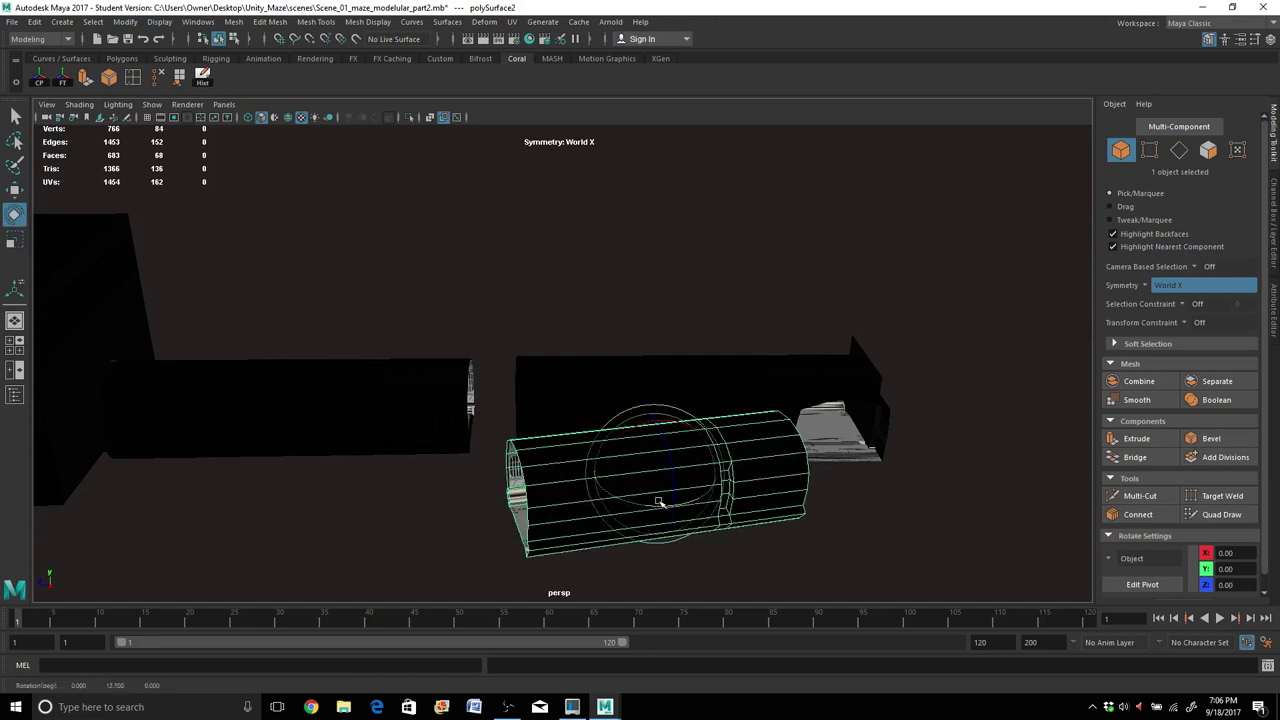
left_click(1271, 228)
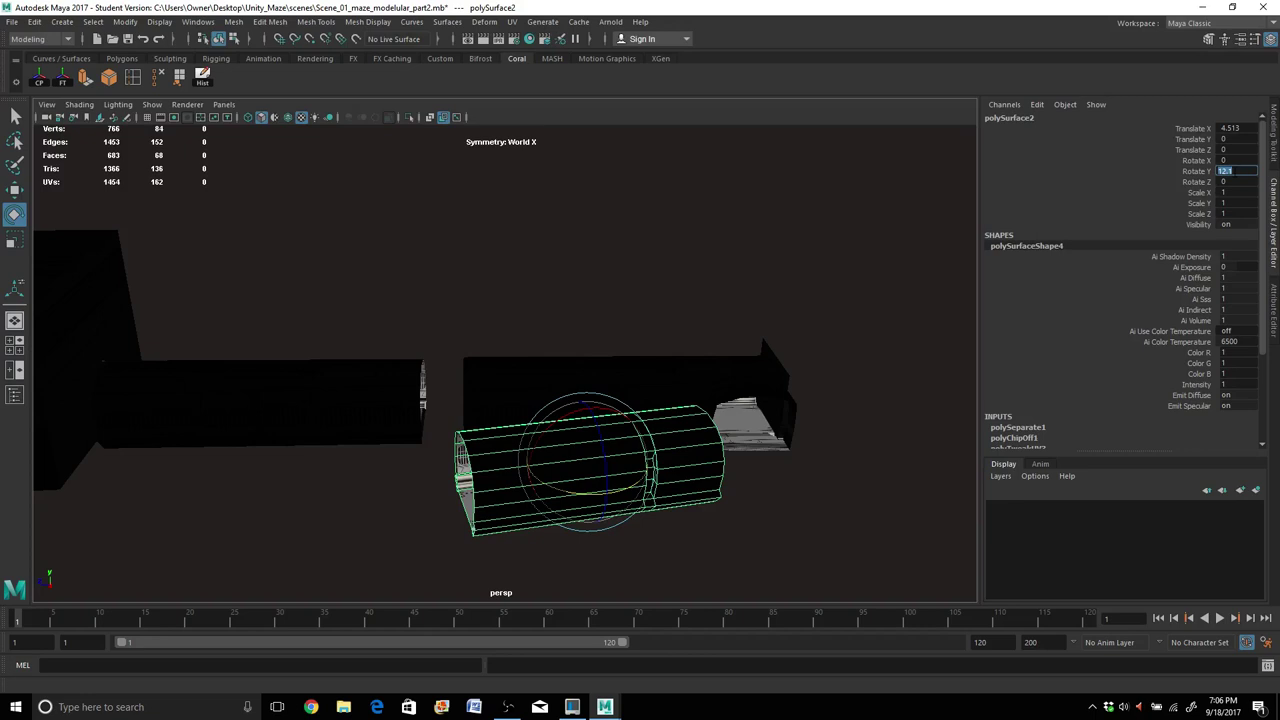
key("Return")
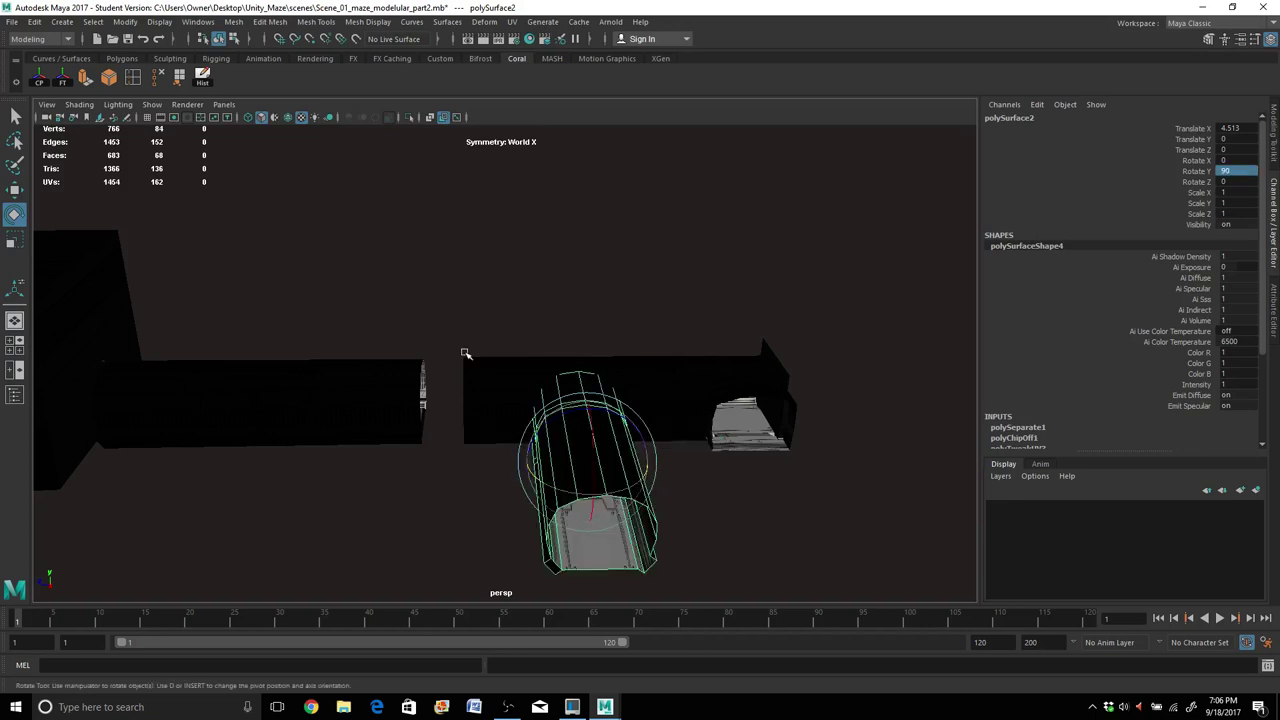
Line the rotated tube up with the side doorway at about Translate X 6.185 and Translate Z -5.754.
scroll(466, 384, "down", 2)
left_click_drag(487, 403, 732, 474, "alt")
key("w")
scroll(626, 442, "up", 4)
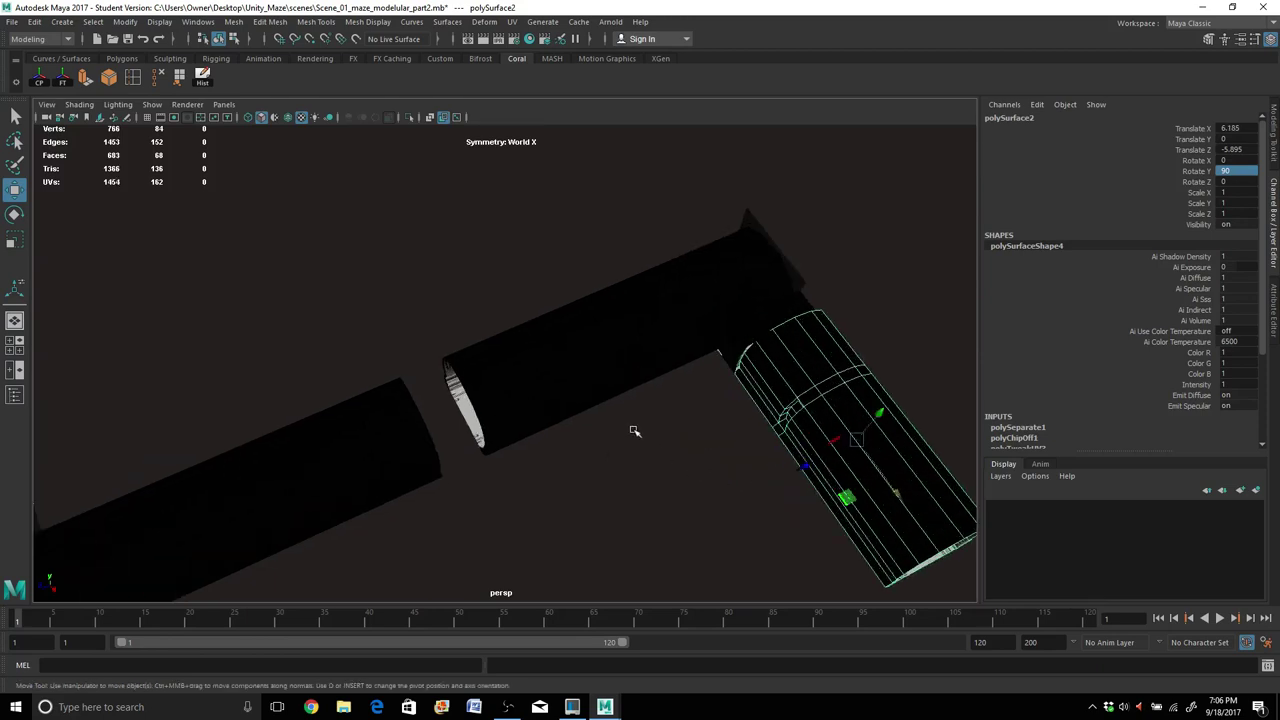
middle_click_drag(634, 431, 534, 394, "alt")
scroll(534, 394, "up", 4)
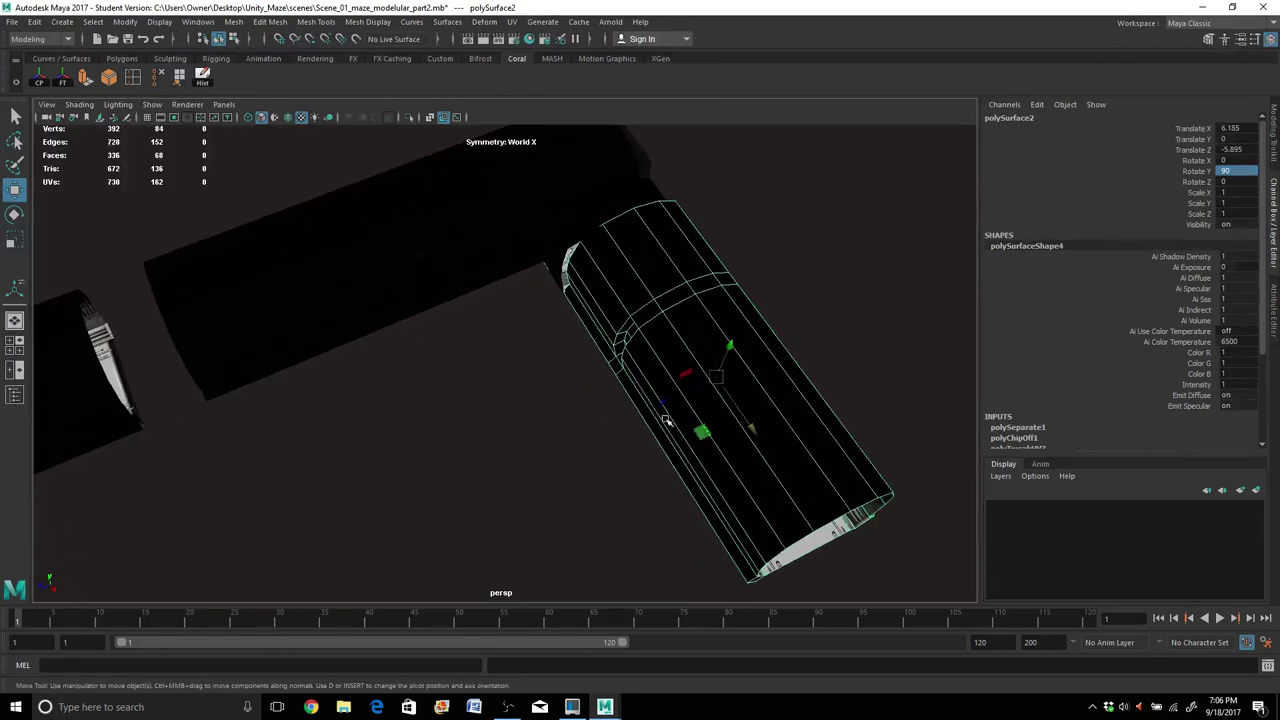
left_click_drag(662, 402, 531, 323)
Raise the tube to about Translate Y 0.193 to line its floor up with the doorway floor.
scroll(607, 387, "up", 3)
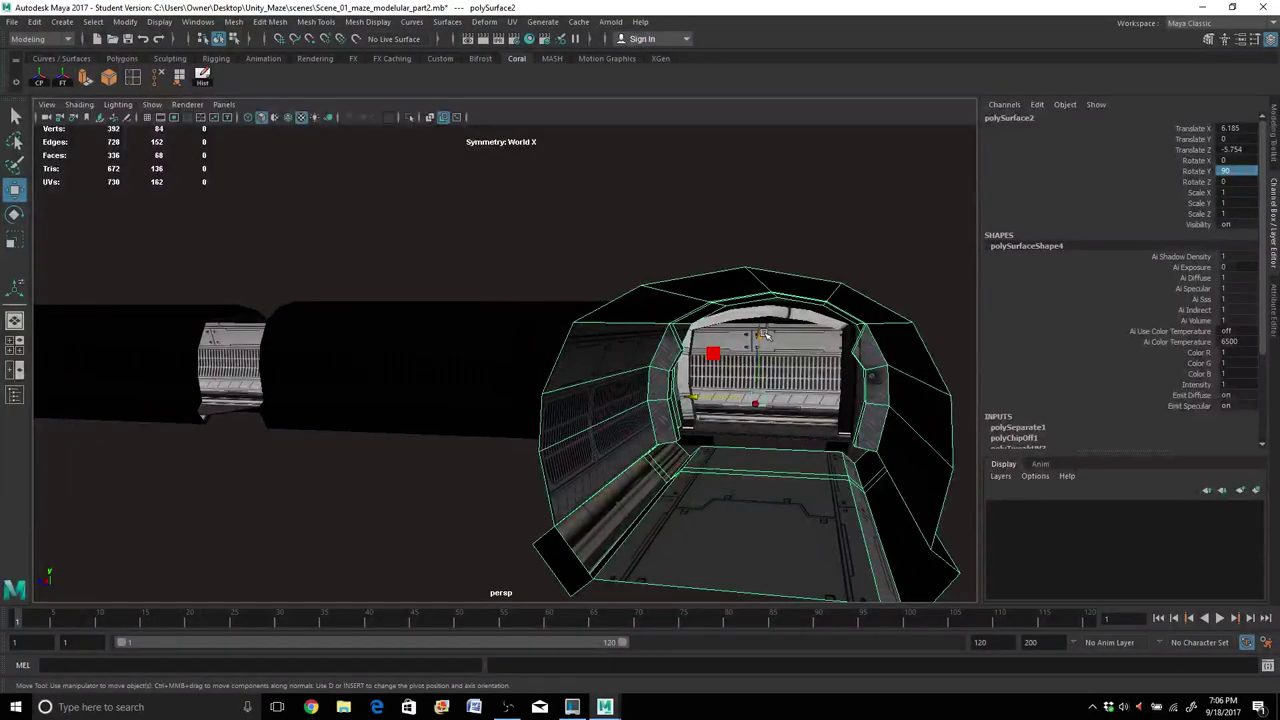
left_click_drag(764, 334, 759, 318)
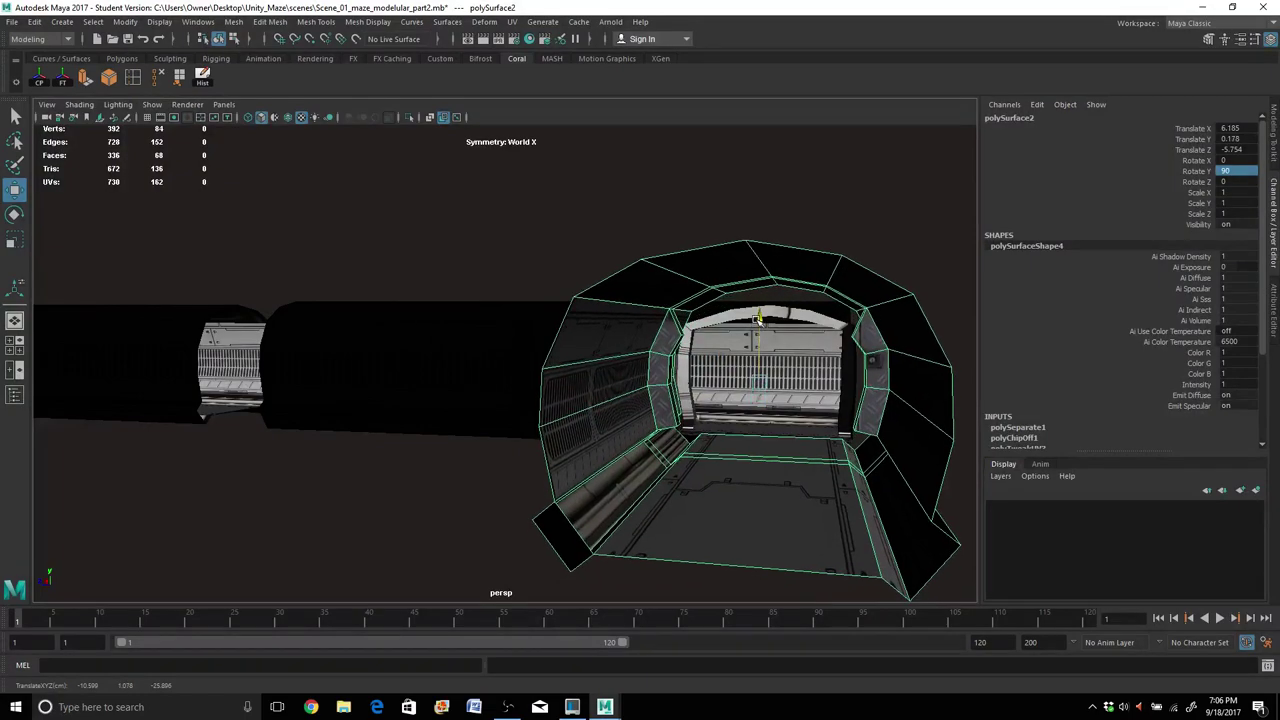
right_click_drag(694, 340, 754, 397, "alt")
middle_click_drag(754, 397, 605, 341, "alt")
mouse_move(604, 341)
left_mouse_down("alt")
mouse_move(581, 351)
mouse_move(595, 358)
left_mouse_up("alt")
scroll(595, 358, "down", 4)
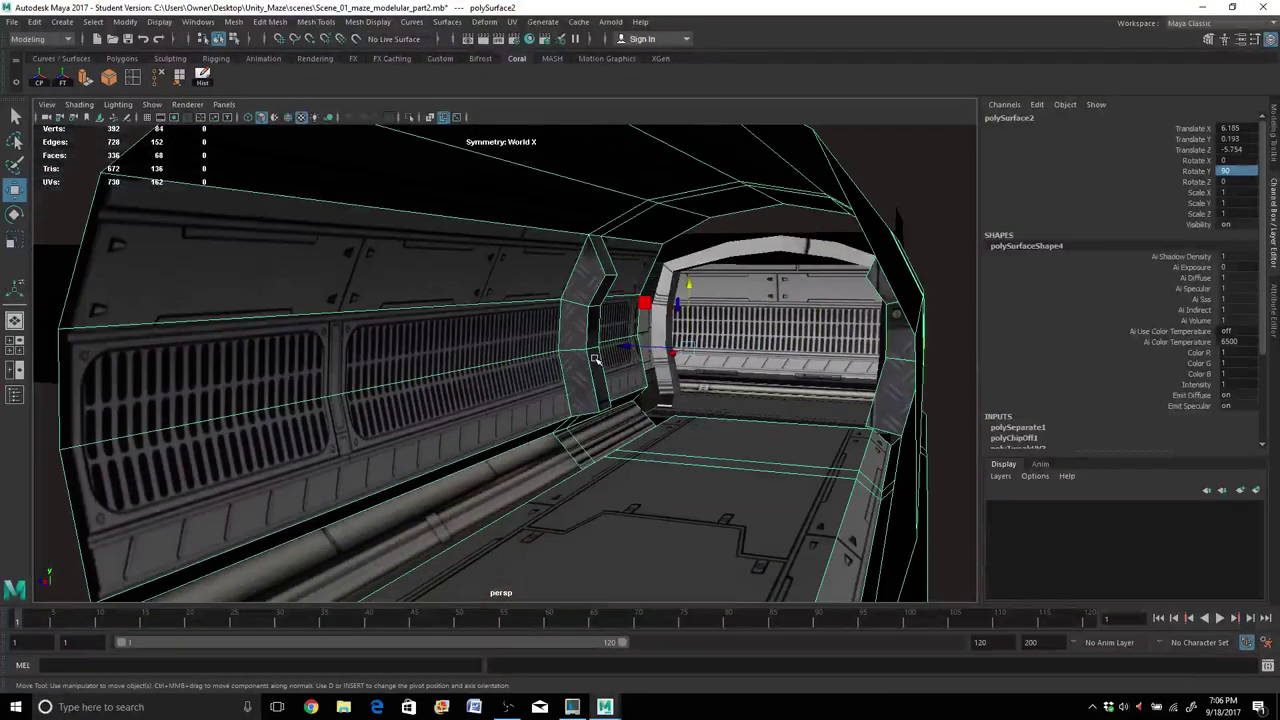
Move the tube closer to the doorway, to about Translate X 5.844.
scroll(595, 360, "down", 5)
left_click_drag(610, 424, 502, 384, "alt")
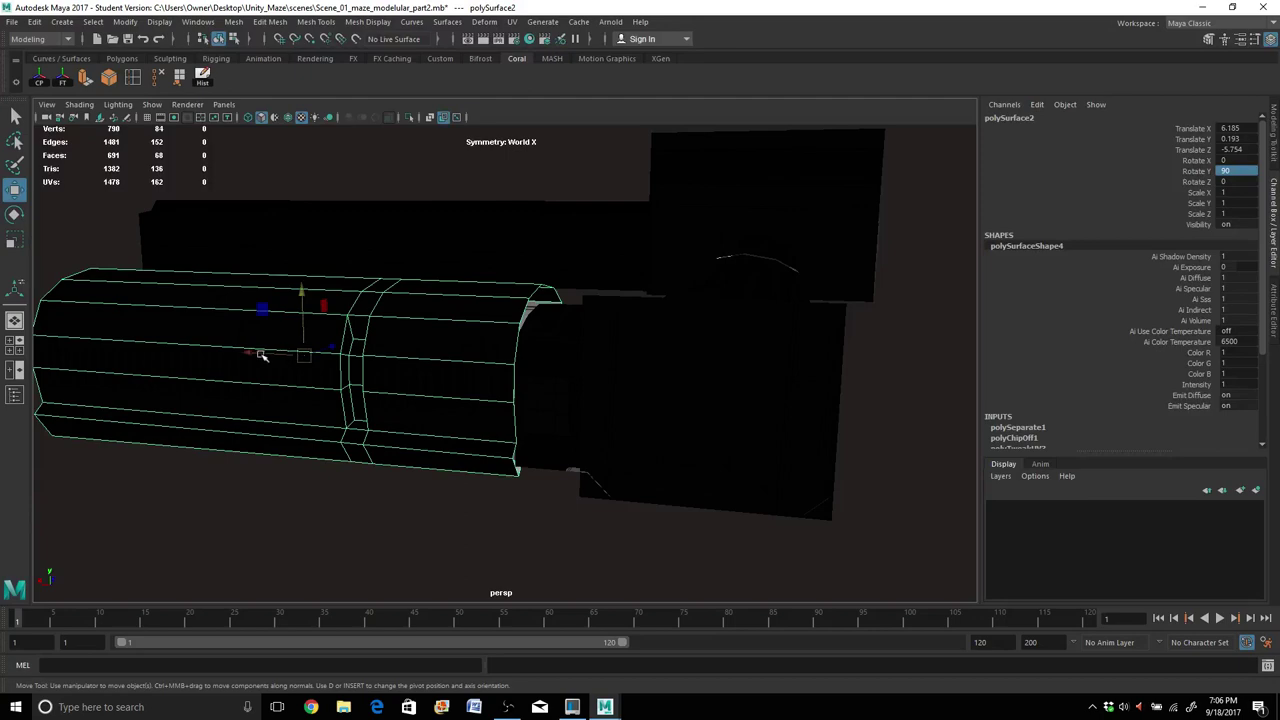
left_click_drag(260, 355, 278, 358)
Examine from inside how the tube's floor, pipes and walls meet the side doorway.
left_click_drag(243, 423, 394, 434, "alt")
scroll(395, 434, "up", 5)
middle_click_drag(670, 557, 480, 572, "alt")
right_click_drag(480, 572, 537, 580, "alt")
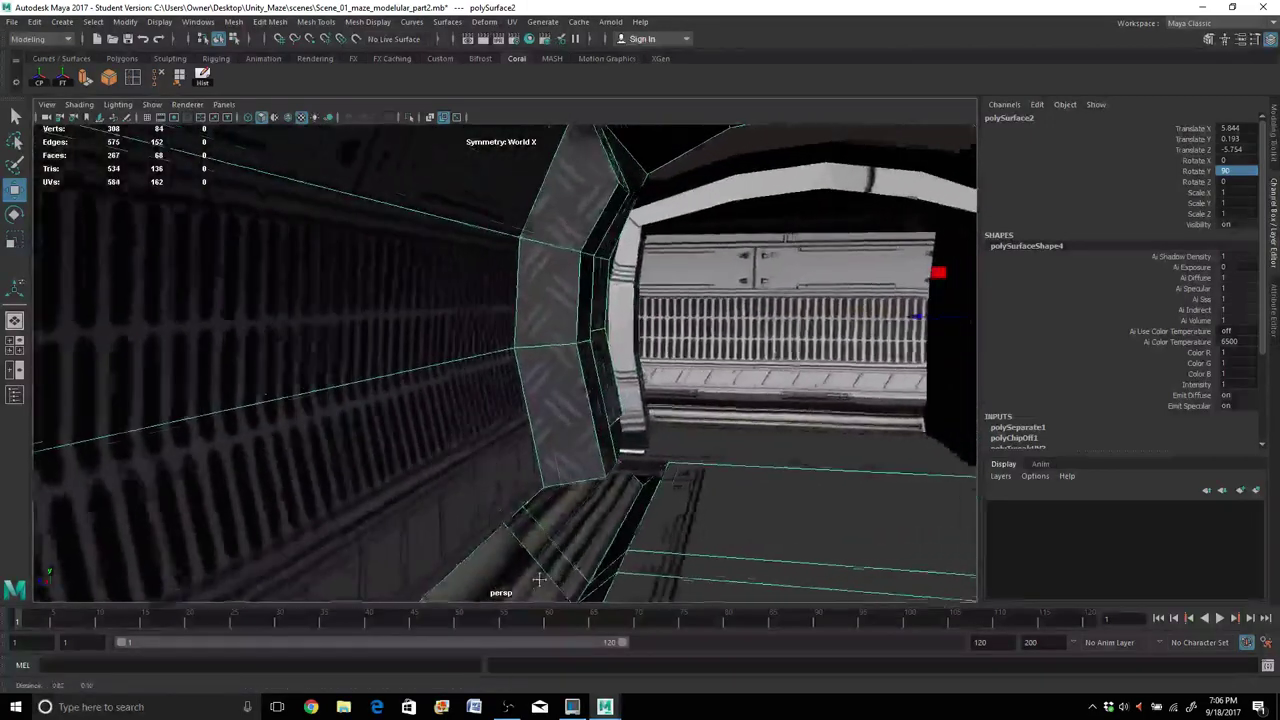
middle_click_drag(537, 580, 429, 566, "alt")
right_click_drag(429, 566, 572, 546, "alt")
middle_click_drag(519, 506, 514, 502, "alt")
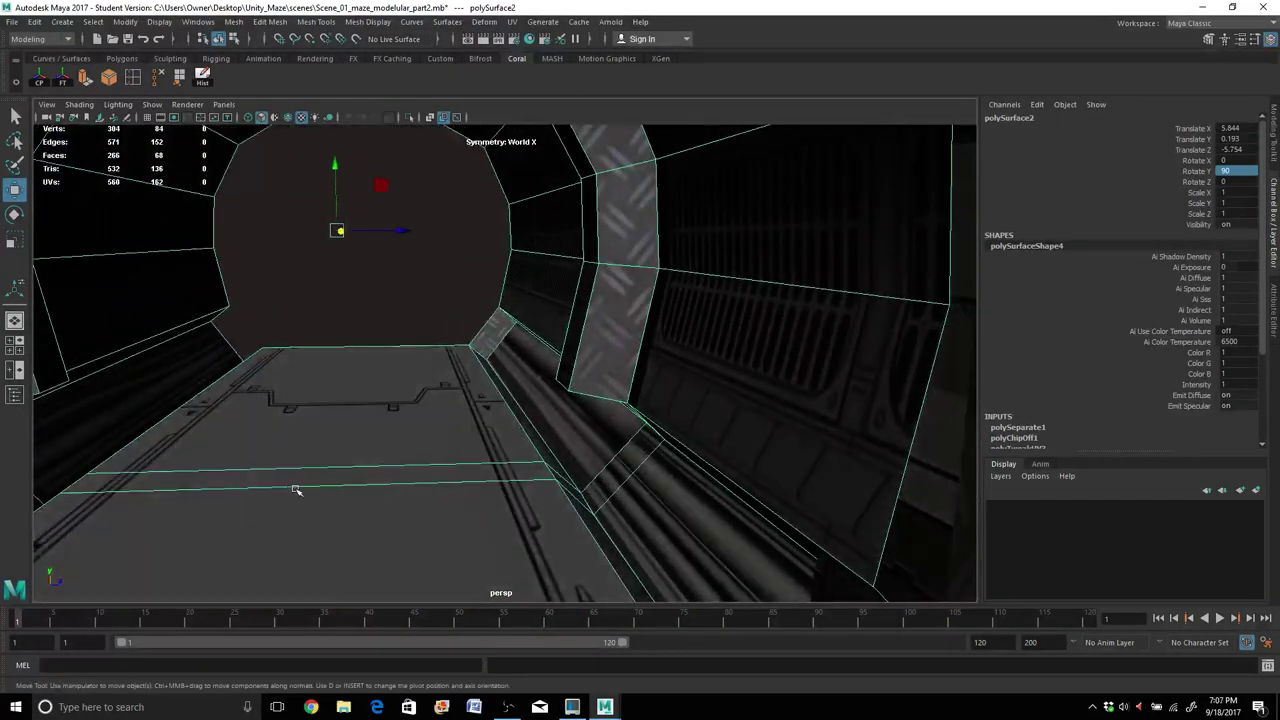
middle_click_drag(297, 491, 361, 272, "alt")
left_click_drag(362, 272, 487, 376, "alt")
scroll(562, 270, "up", 4)
left_click_drag(561, 271, 486, 372, "alt")
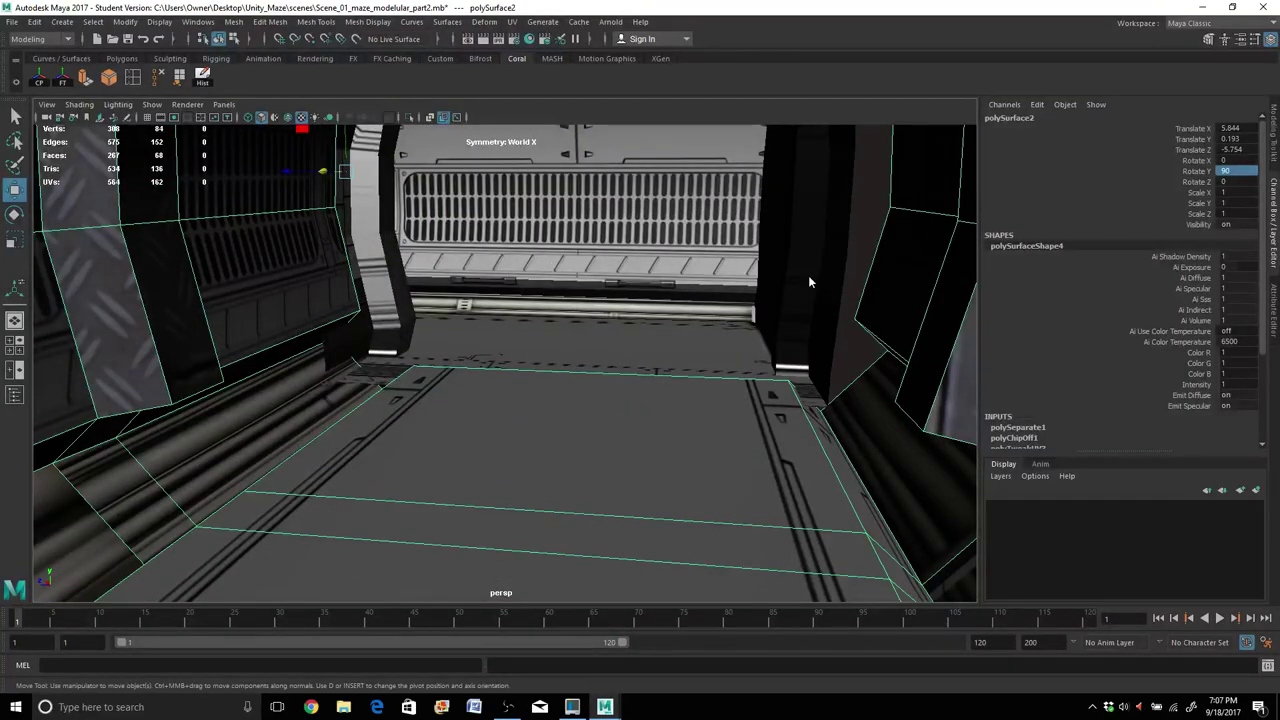
Extrude the side doorway's outer border edge loop outward with a Local Translate Z of about -0.479.
right_click_drag(810, 282, 822, 262)
left_click(843, 275)
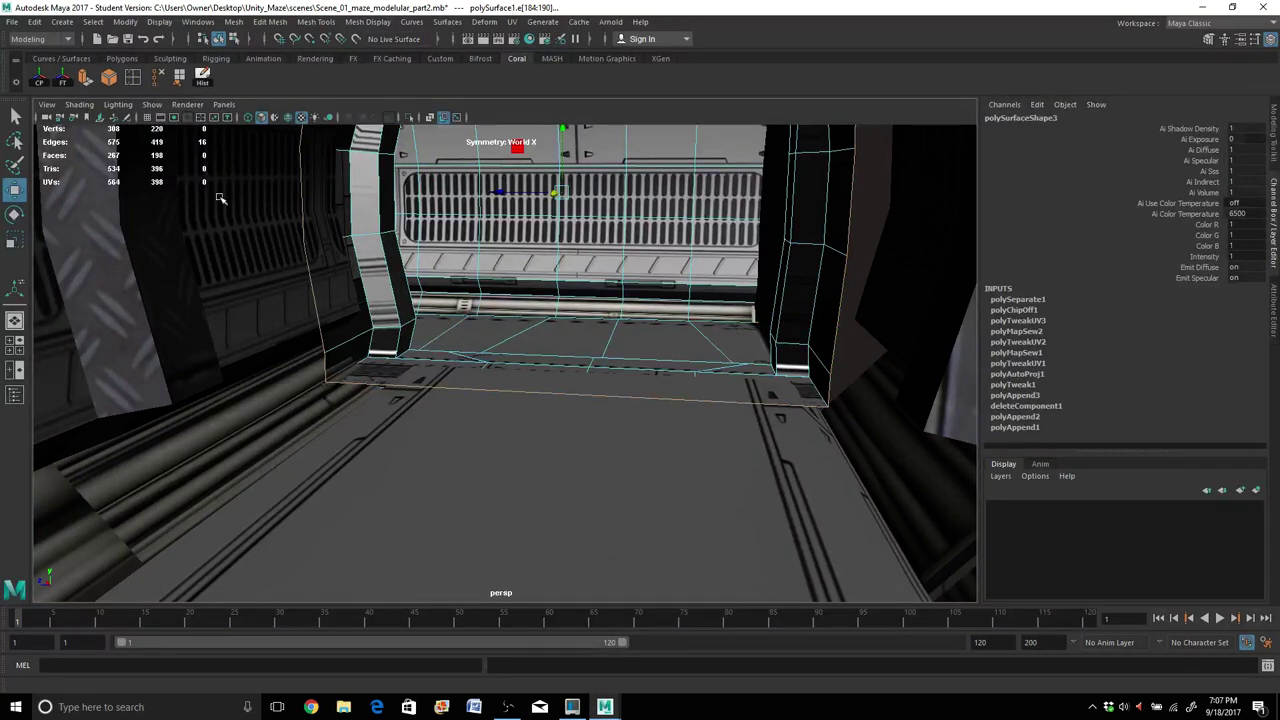
left_click(88, 82)
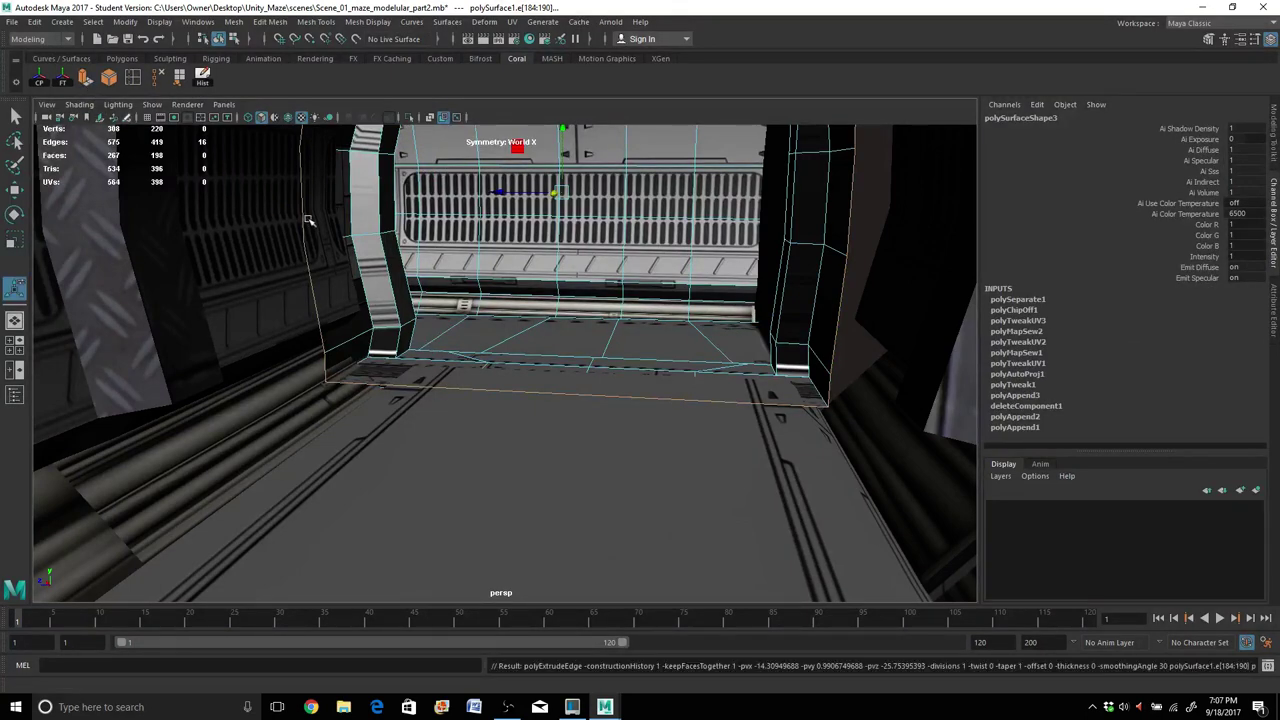
scroll(575, 335, "down", 5)
left_click_drag(572, 340, 388, 370, "alt")
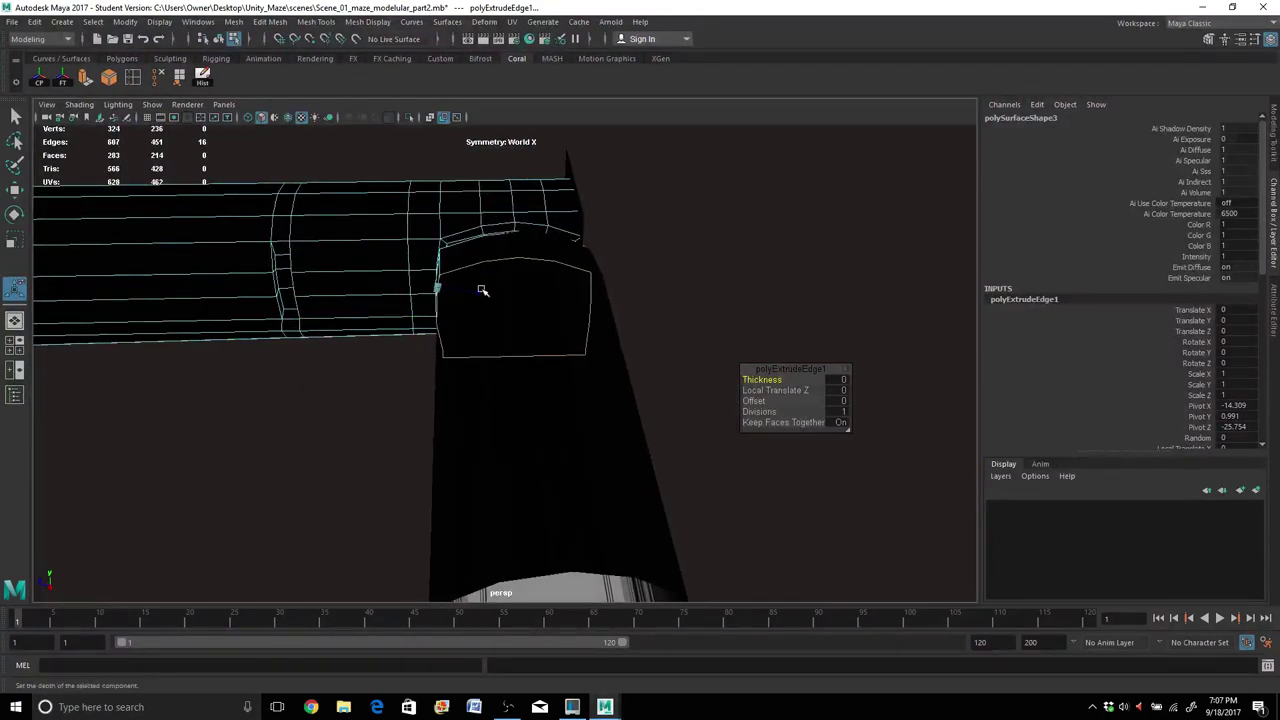
left_click_drag(482, 294, 459, 280)
scroll(458, 291, "up", 5)
scroll(458, 281, "up", 8)
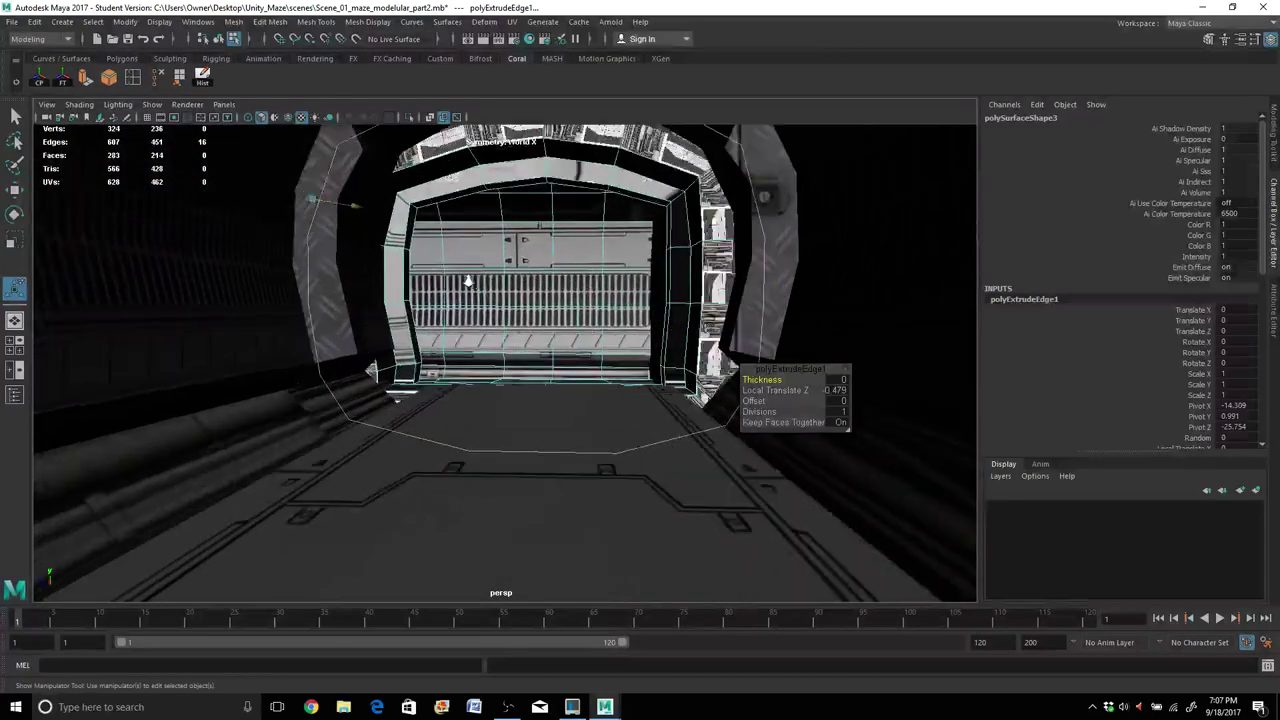
scroll(462, 340, "up", 5)
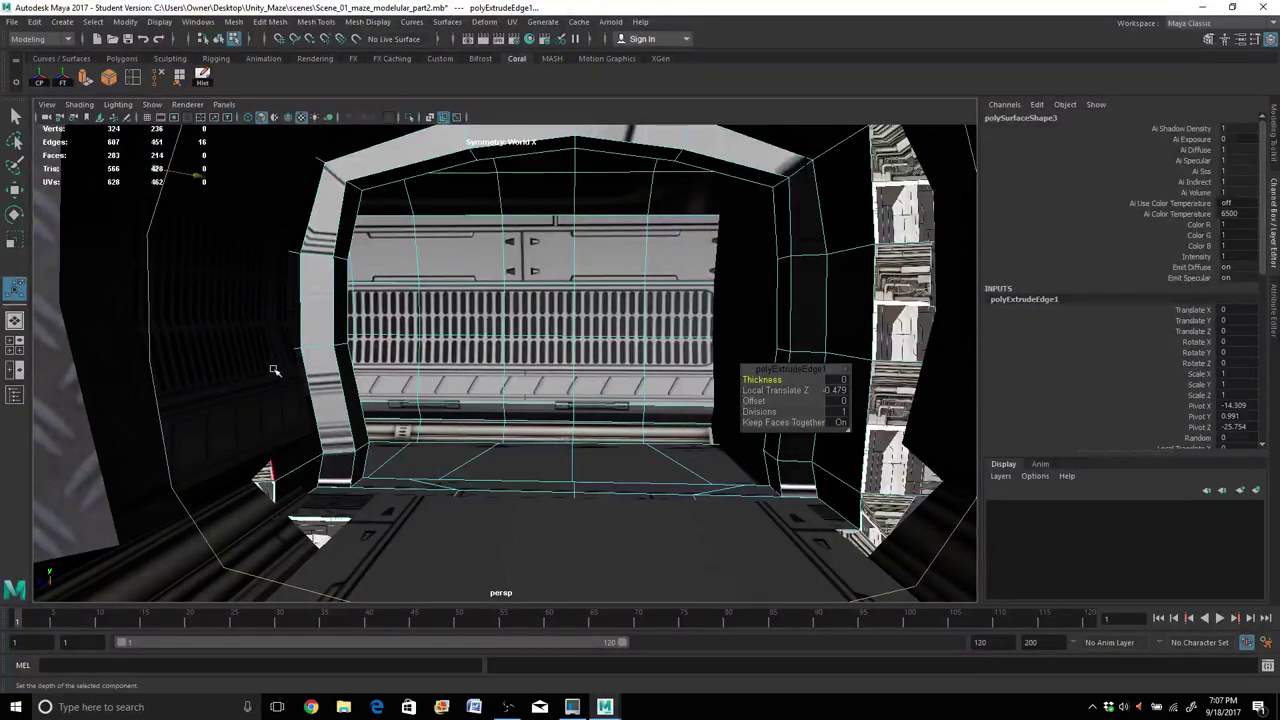
scroll(311, 477, "down", 8)
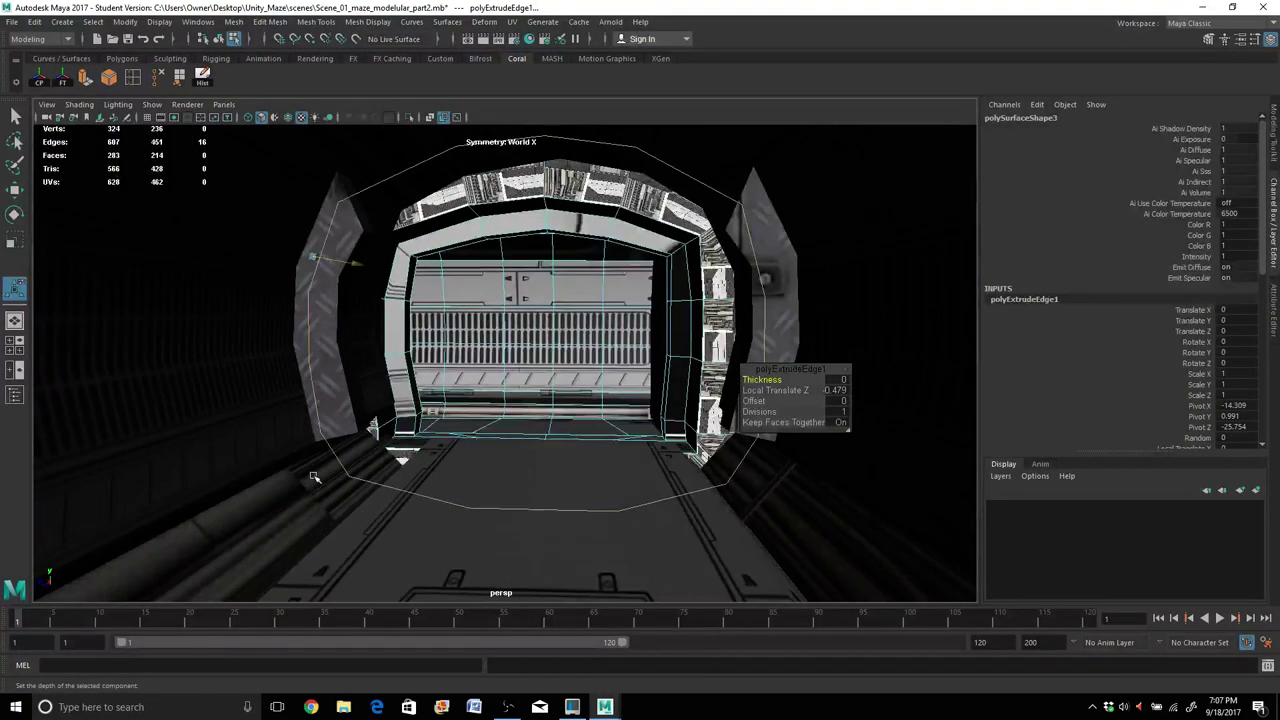
Select the ring of extruded faces around the side doorway, apply an automatic UV projection to them, and clear the selection.
left_click_drag(91, 416, 211, 423, "alt")
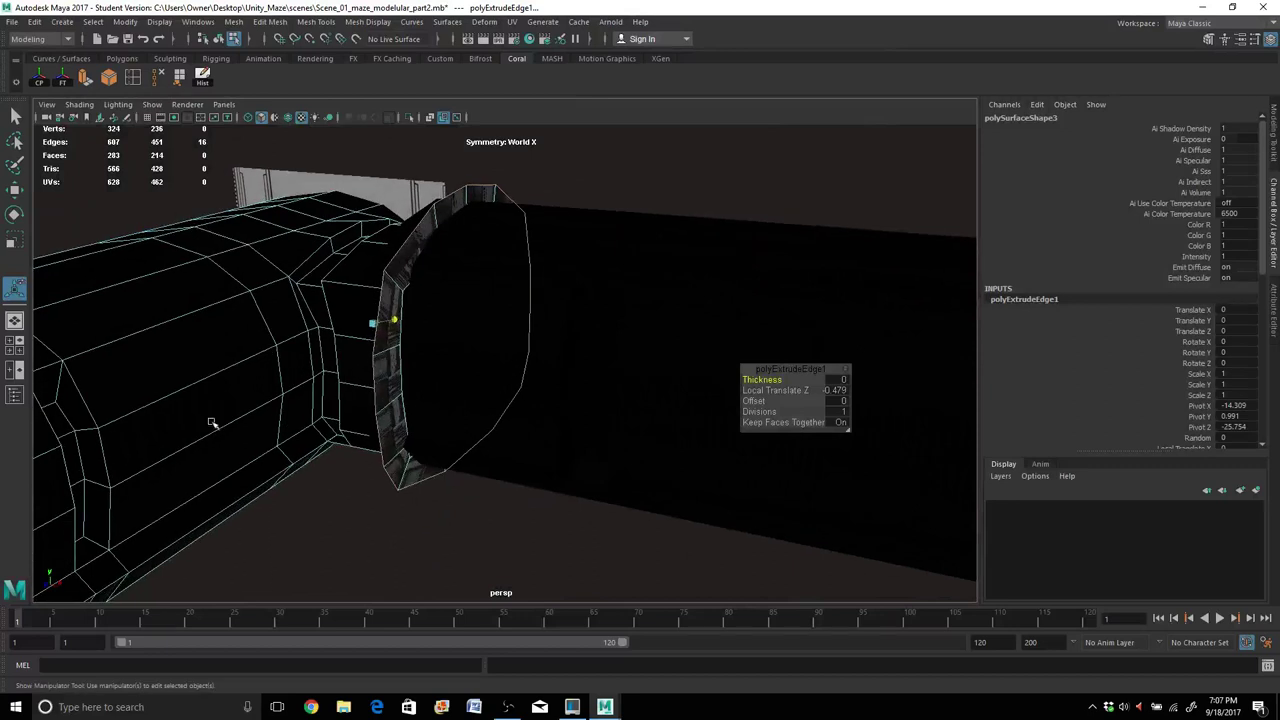
right_click(426, 229)
left_click(433, 254)
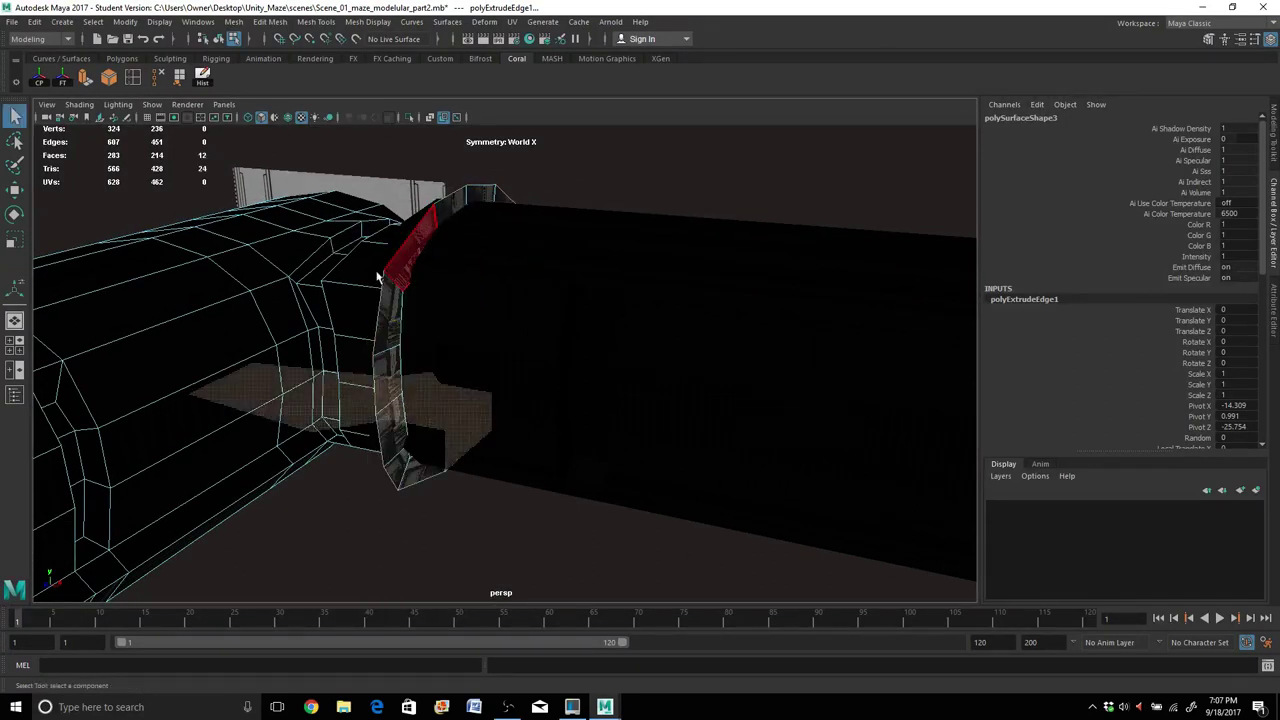
left_click(420, 238)
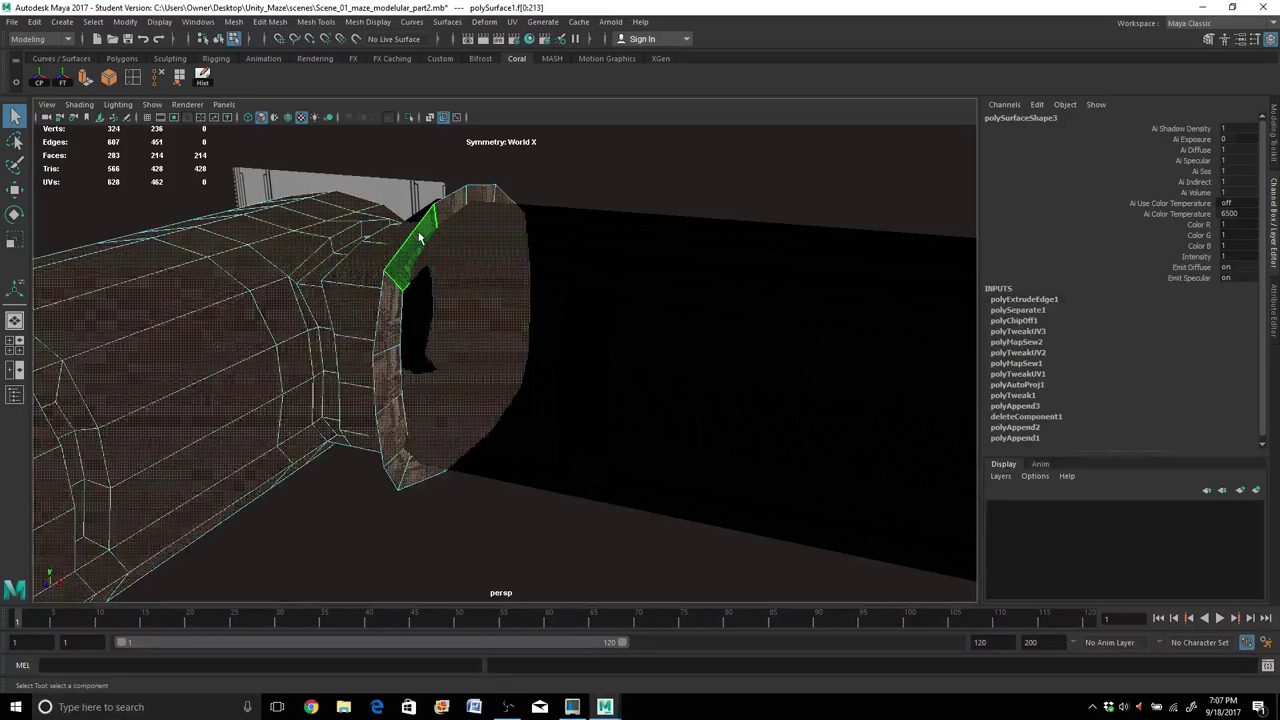
left_click(446, 206)
double_click(476, 196)
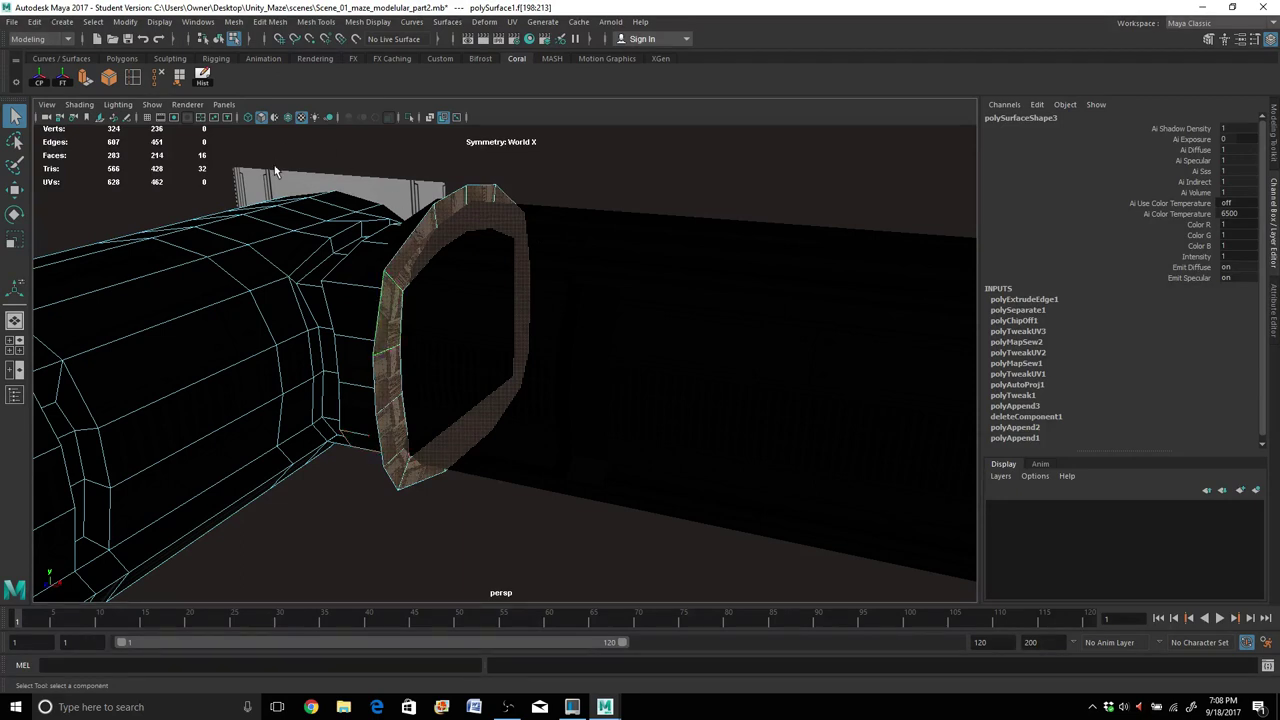
left_click(511, 21)
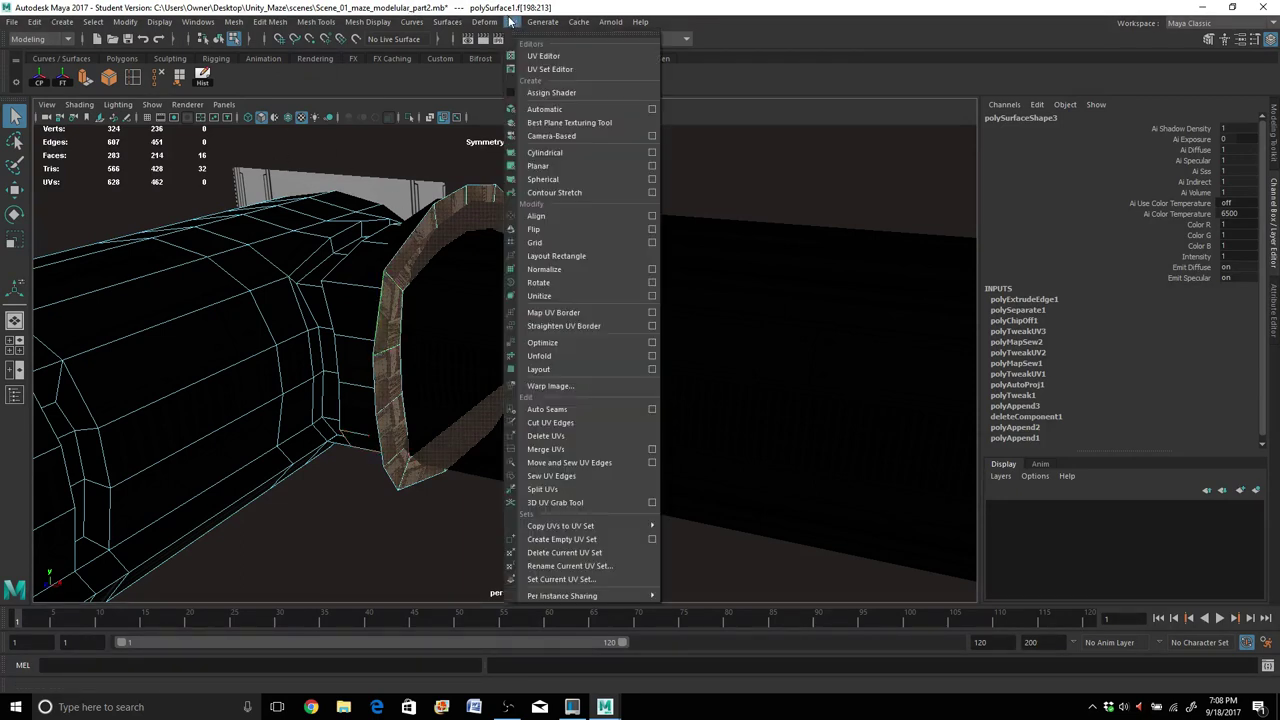
left_click(540, 109)
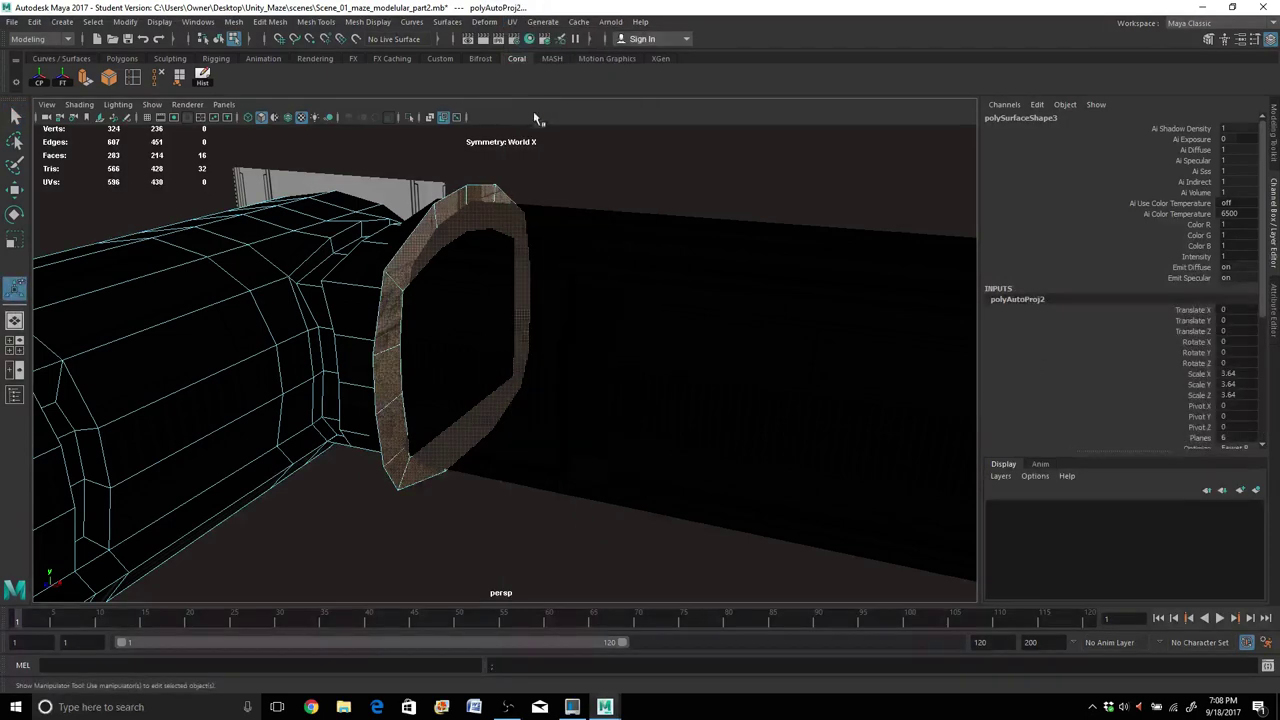
left_click(590, 177)
scroll(536, 212, "down", 4)
mouse_move(513, 292)
left_mouse_down("alt")
mouse_move(486, 277)
mouse_move(430, 282)
mouse_move(534, 302)
left_mouse_up("alt")
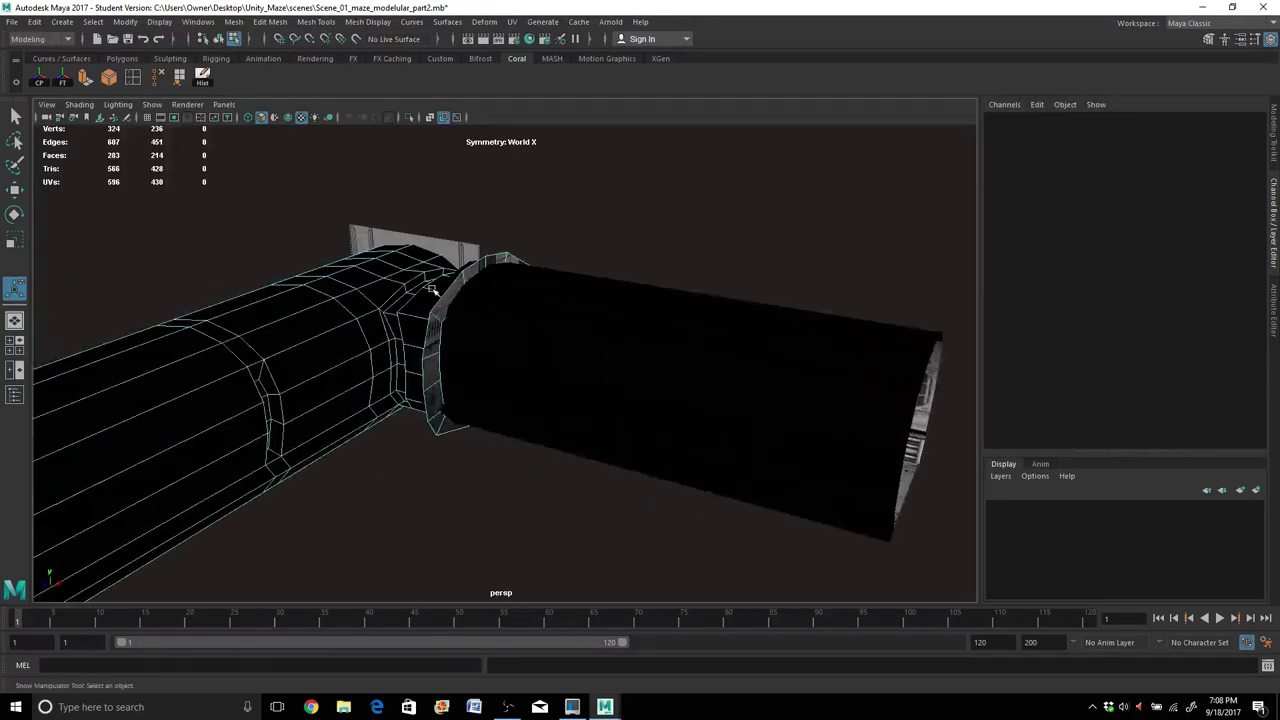
Examine from inside and outside how the extruded side doorway rim meets the duplicated corridor tube.
left_click_drag(412, 314, 350, 315, "alt")
scroll(352, 317, "up", 4)
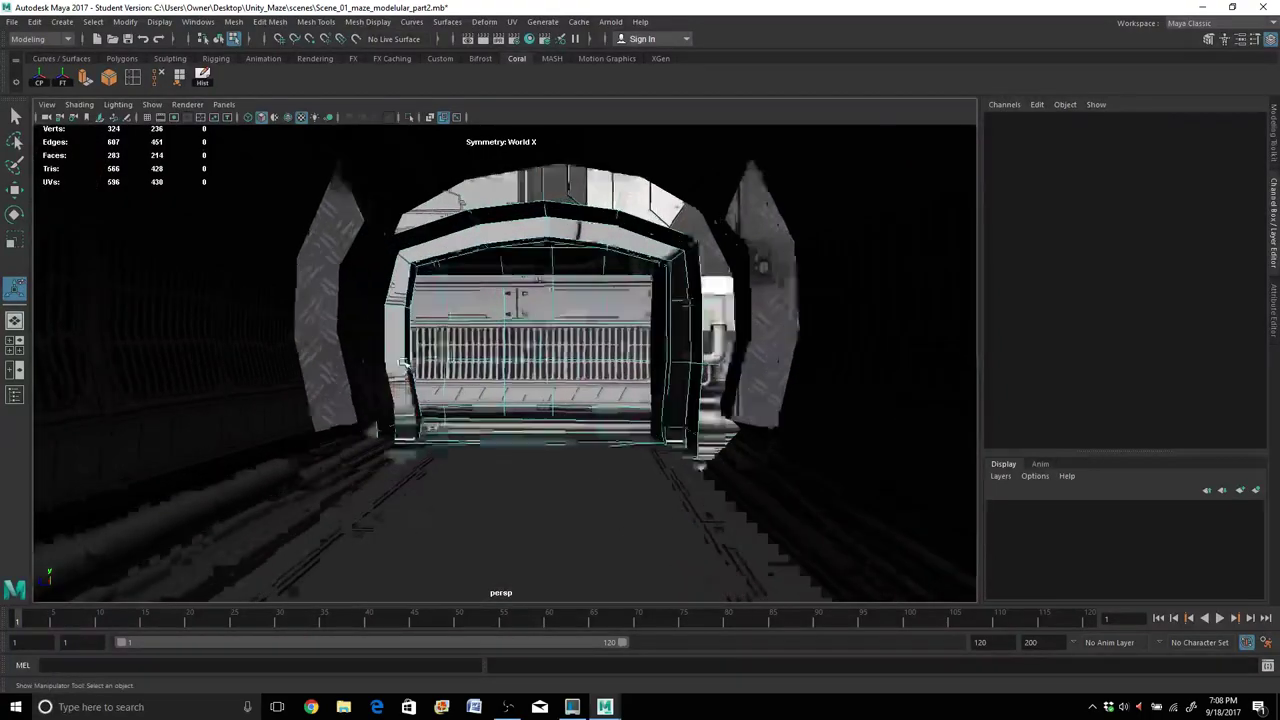
scroll(406, 363, "up", 4)
left_click_drag(410, 368, 434, 367, "alt")
scroll(434, 367, "down", 8)
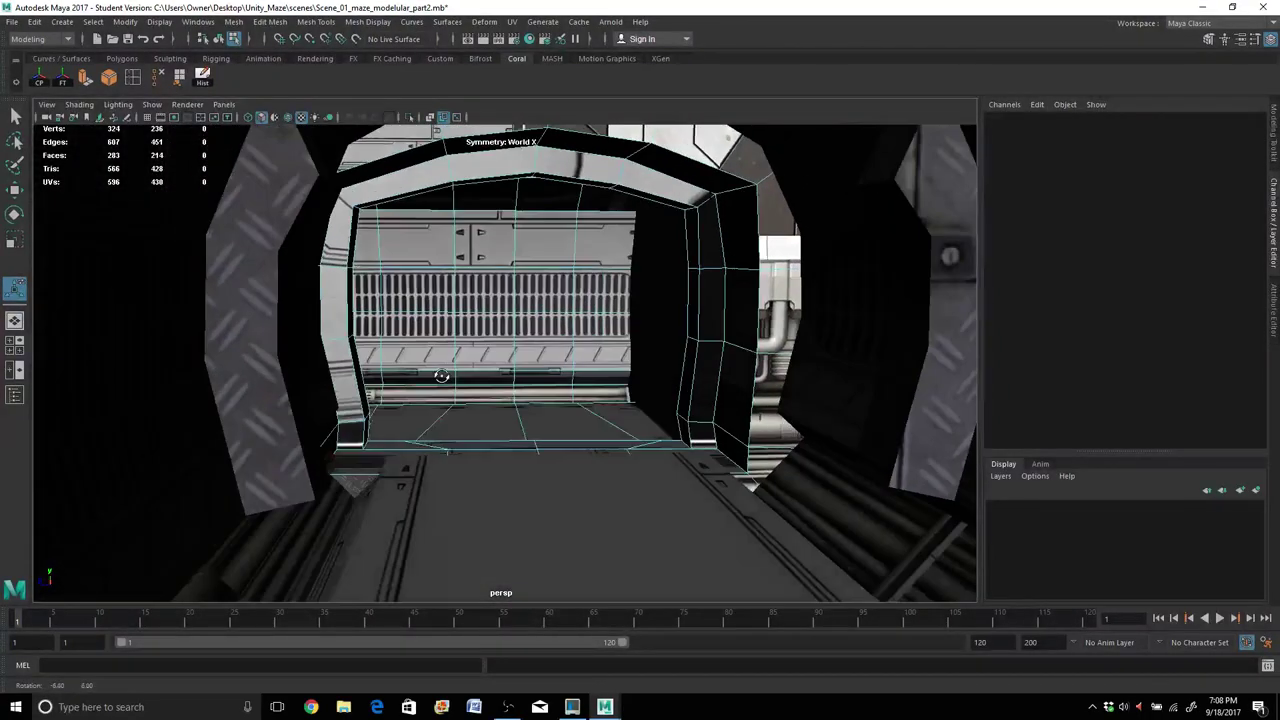
scroll(433, 380, "down", 4)
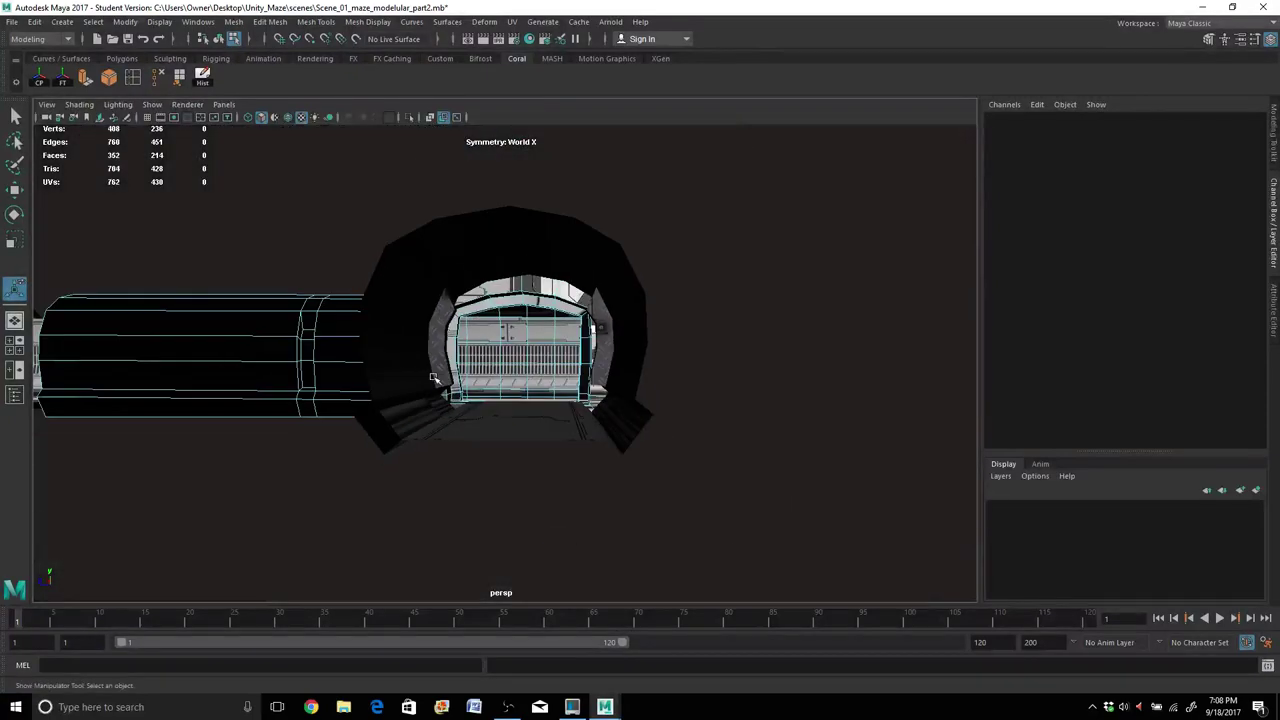
left_click_drag(435, 390, 474, 211, "alt")
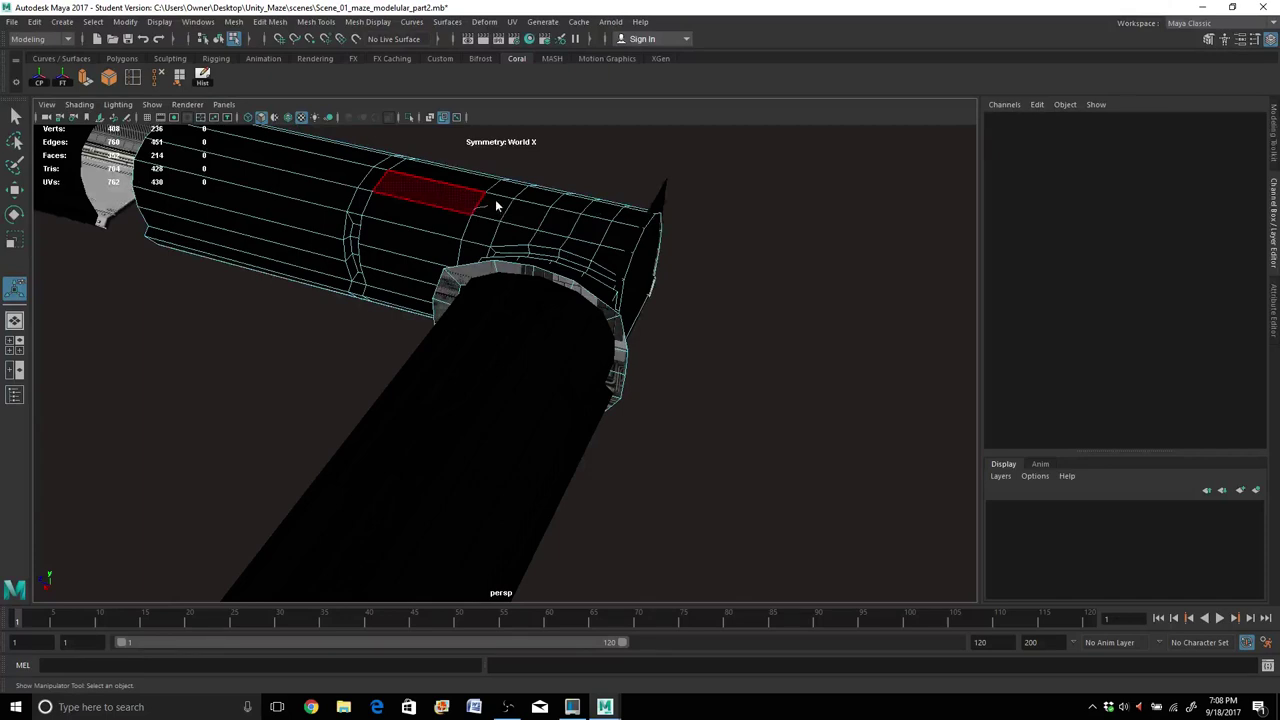
Return to object selection, show the Outliner, select the Mesh_Corridor_Round3 group holding both tube pieces, and clear the selection.
right_click_drag(496, 205, 512, 190)
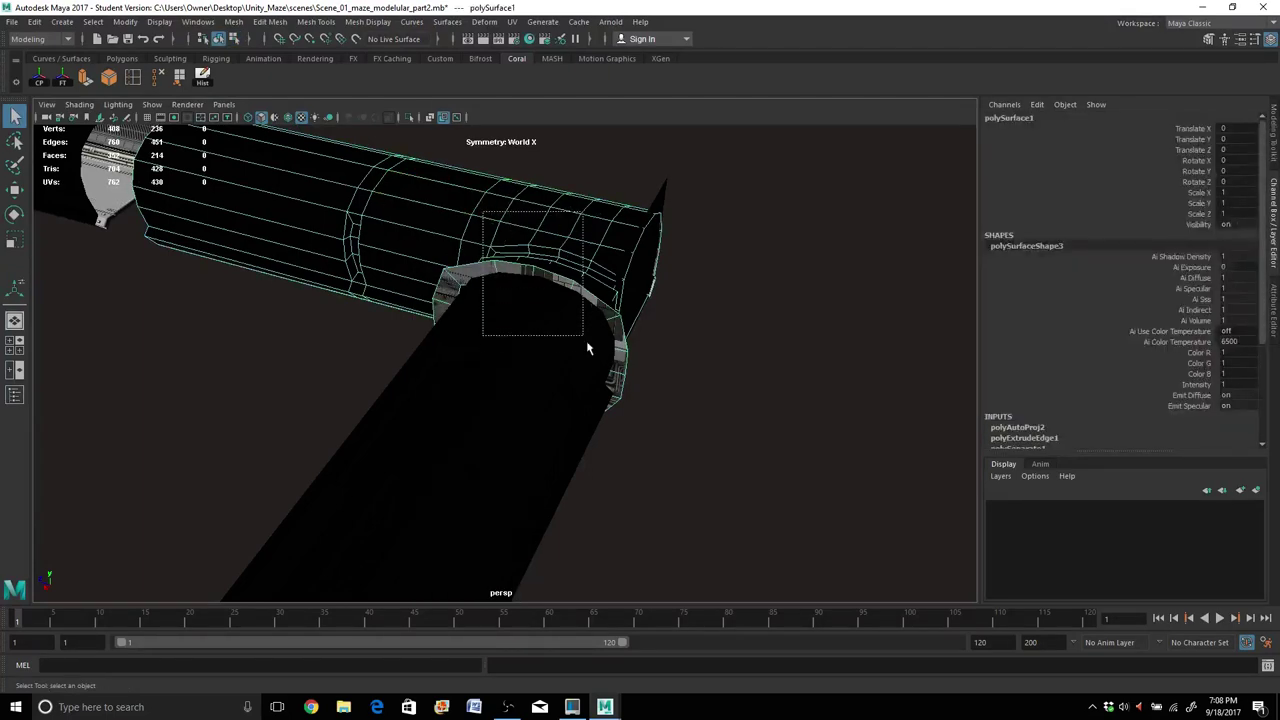
left_click_drag(587, 342, 616, 349)
scroll(616, 349, "down", 3)
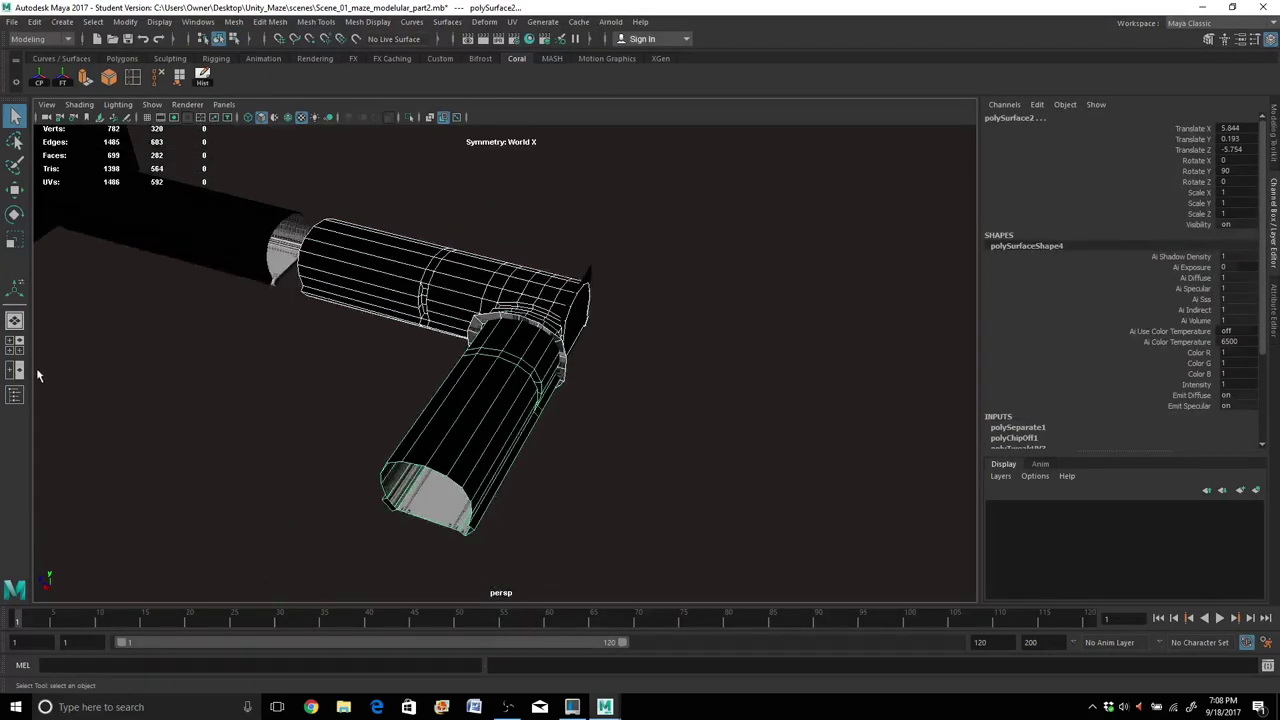
left_click(15, 394)
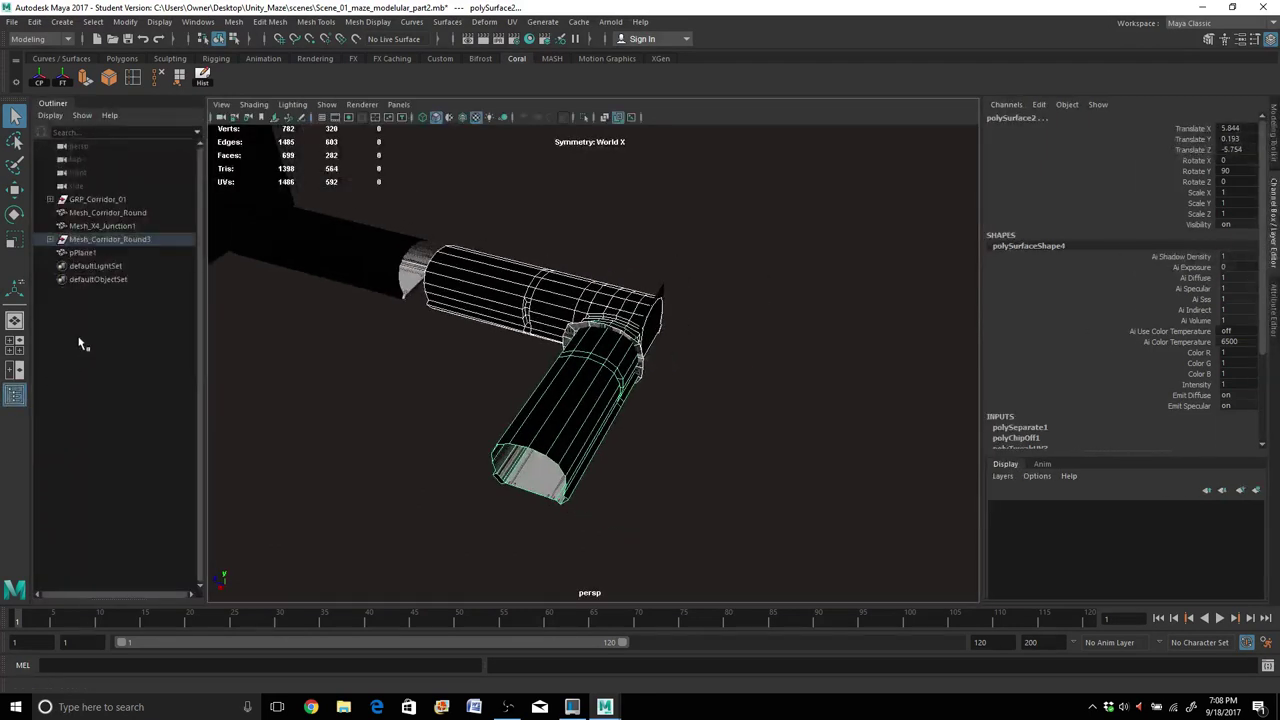
left_click(88, 241)
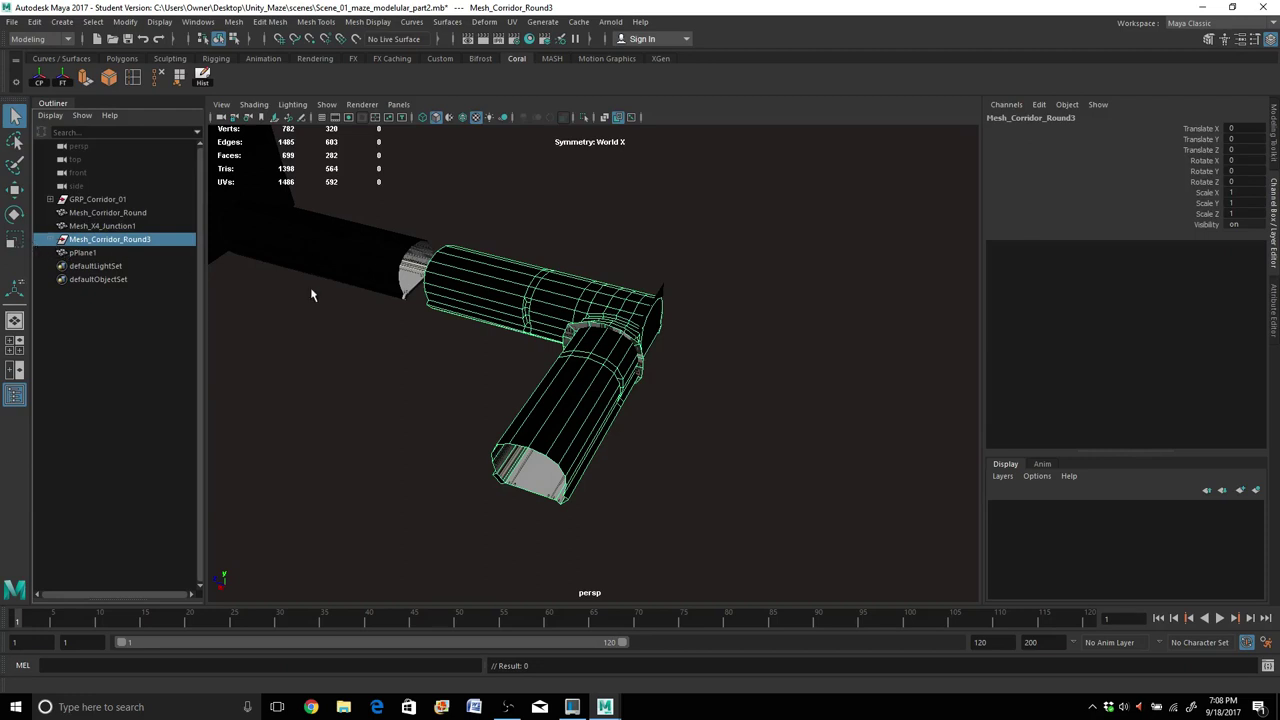
left_click(367, 364)
Inspect the modules attached to the round corridor, selecting Mesh_X4_Junction1 and then Mesh_Corridor_Round.
left_click_drag(368, 363, 501, 376, "alt")
scroll(501, 376, "up", 5)
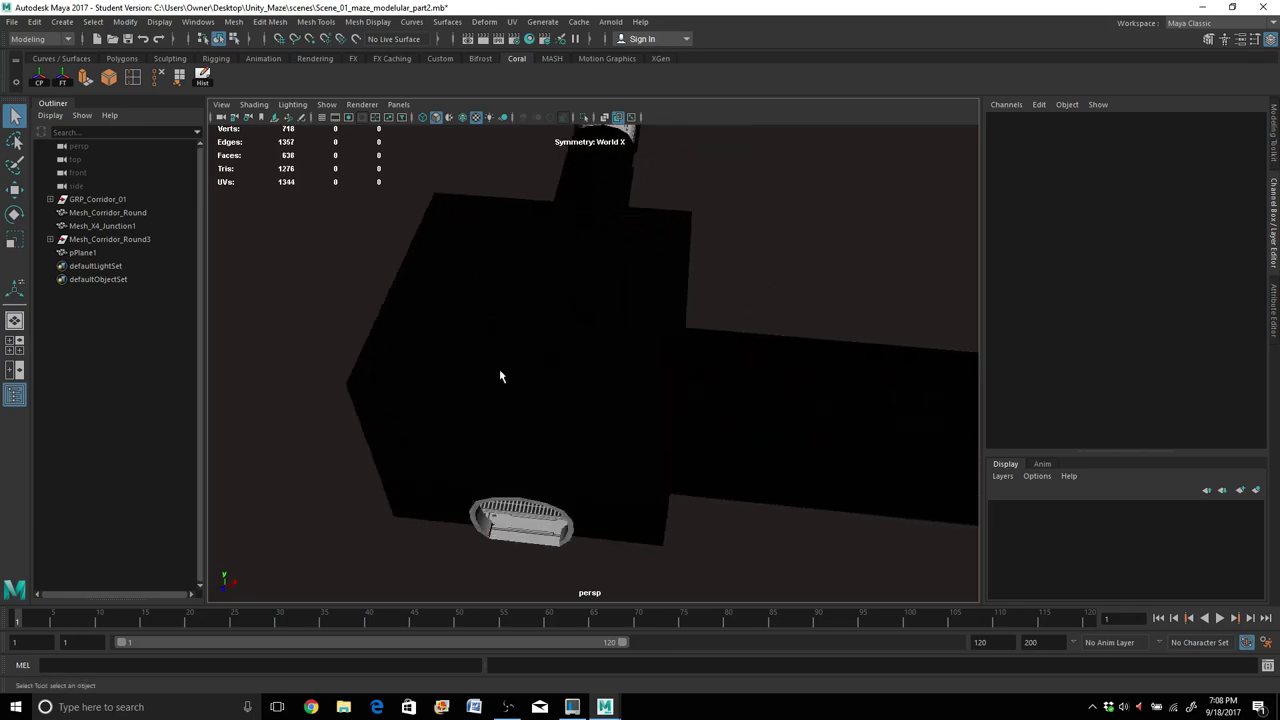
left_click(511, 363)
scroll(605, 372, "down", 2)
scroll(712, 390, "down", 4)
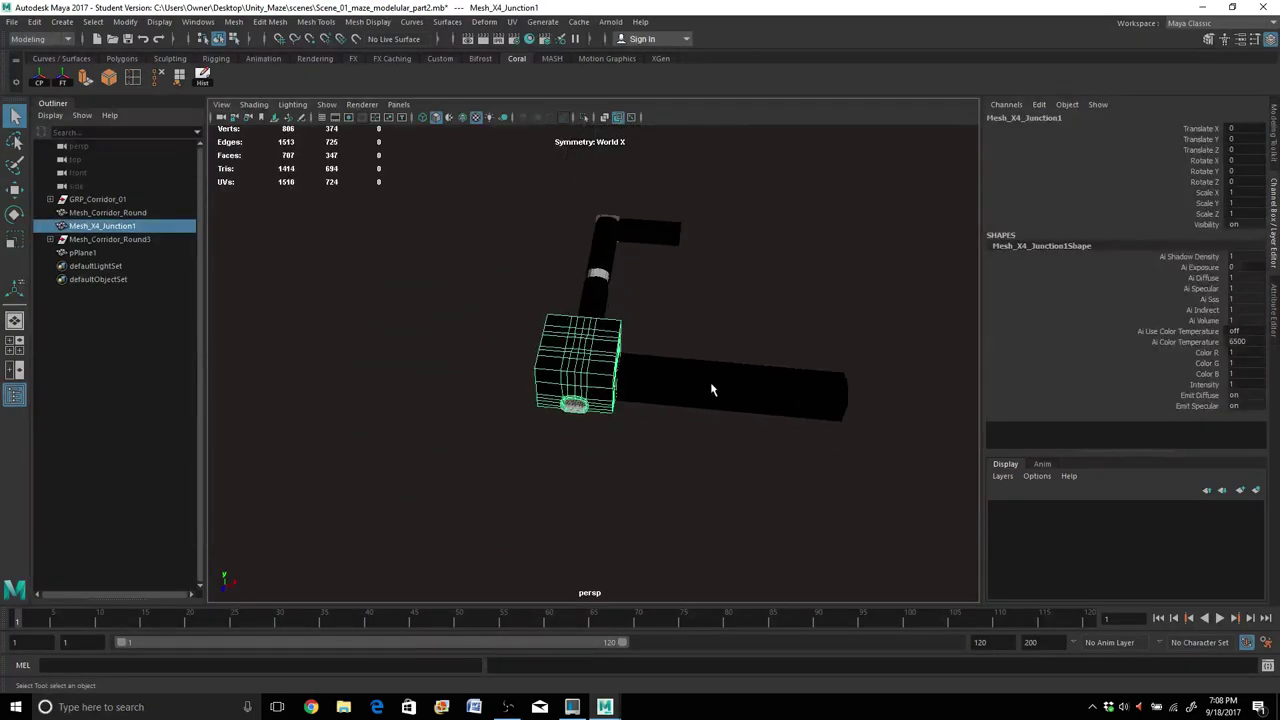
left_click_drag(679, 342, 583, 334, "alt")
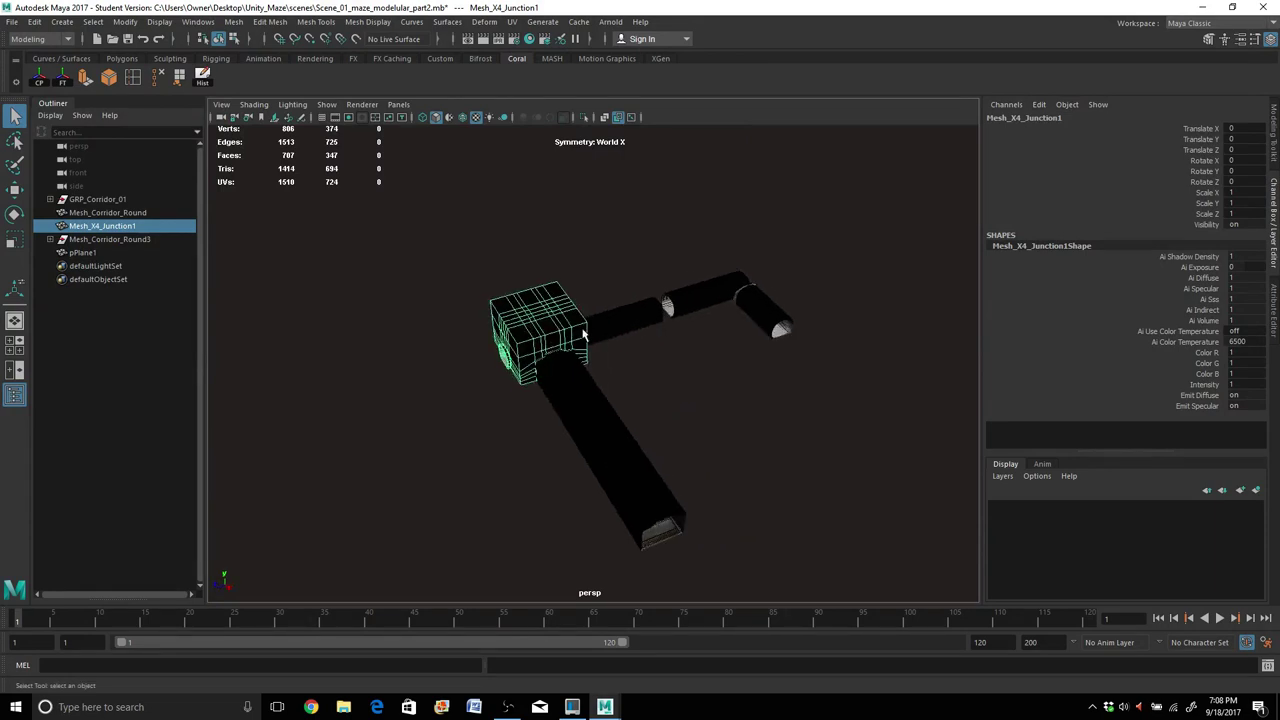
scroll(585, 332, "up", 5)
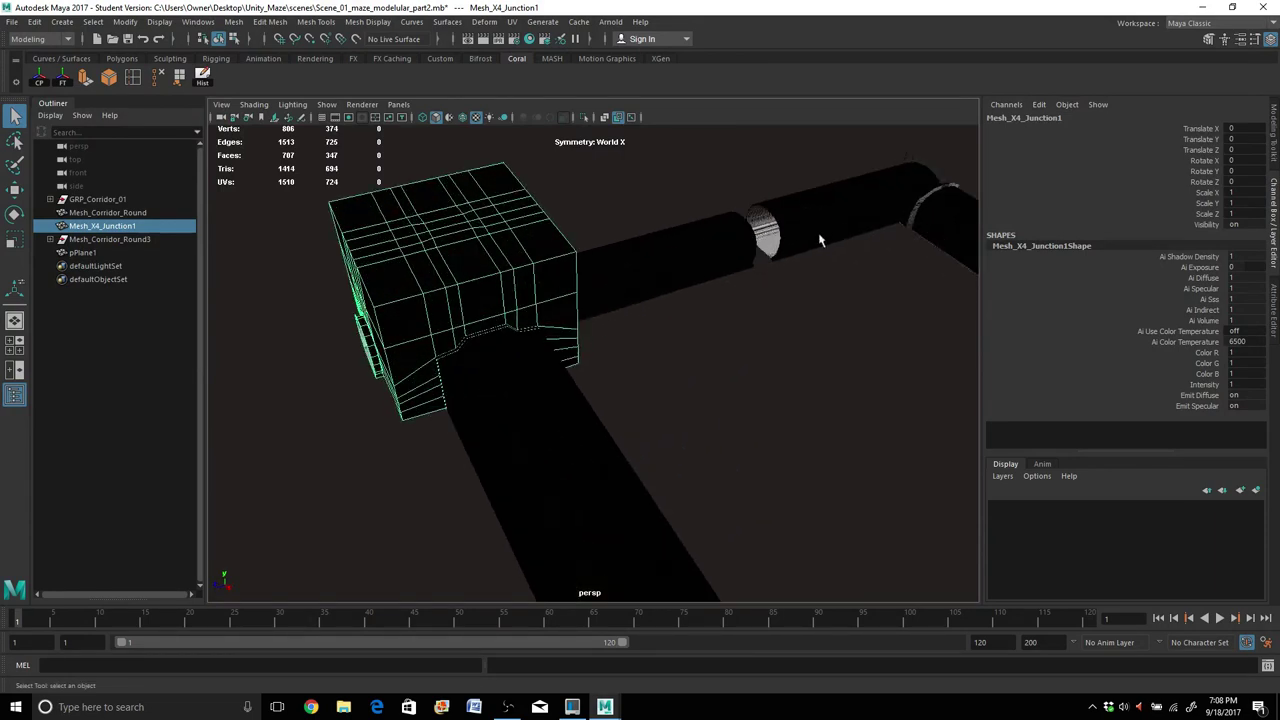
middle_click_drag(810, 236, 786, 226, "alt")
left_click(695, 225)
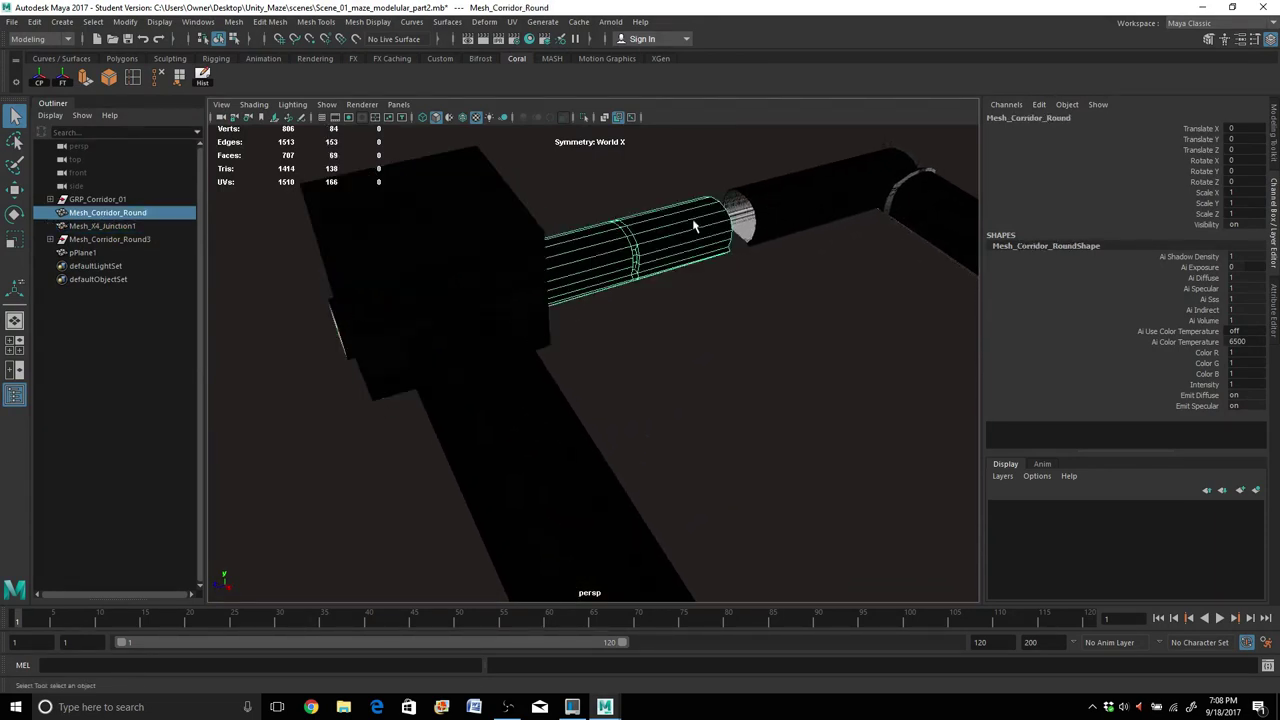
Examine the whole modular layout from several angles, including the view through the square corridor into the junction's doorway.
left_click_drag(679, 272, 595, 308, "alt")
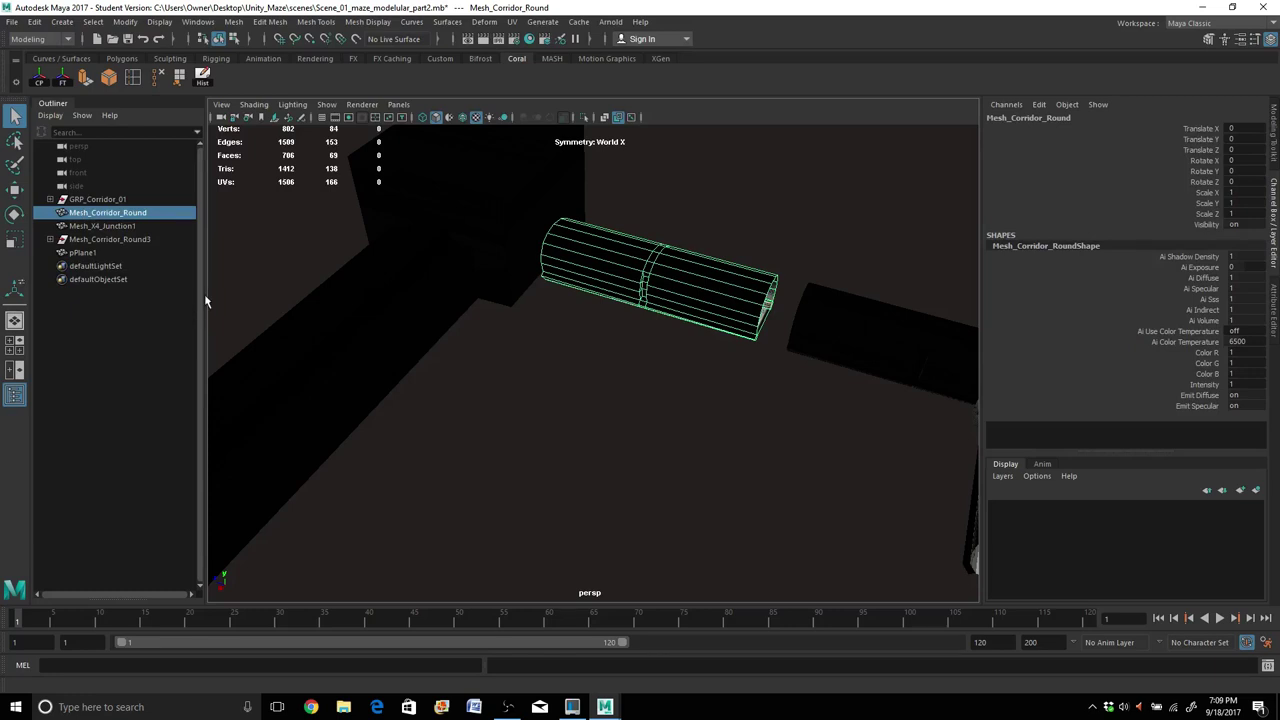
right_click_drag(497, 518, 502, 473, "alt")
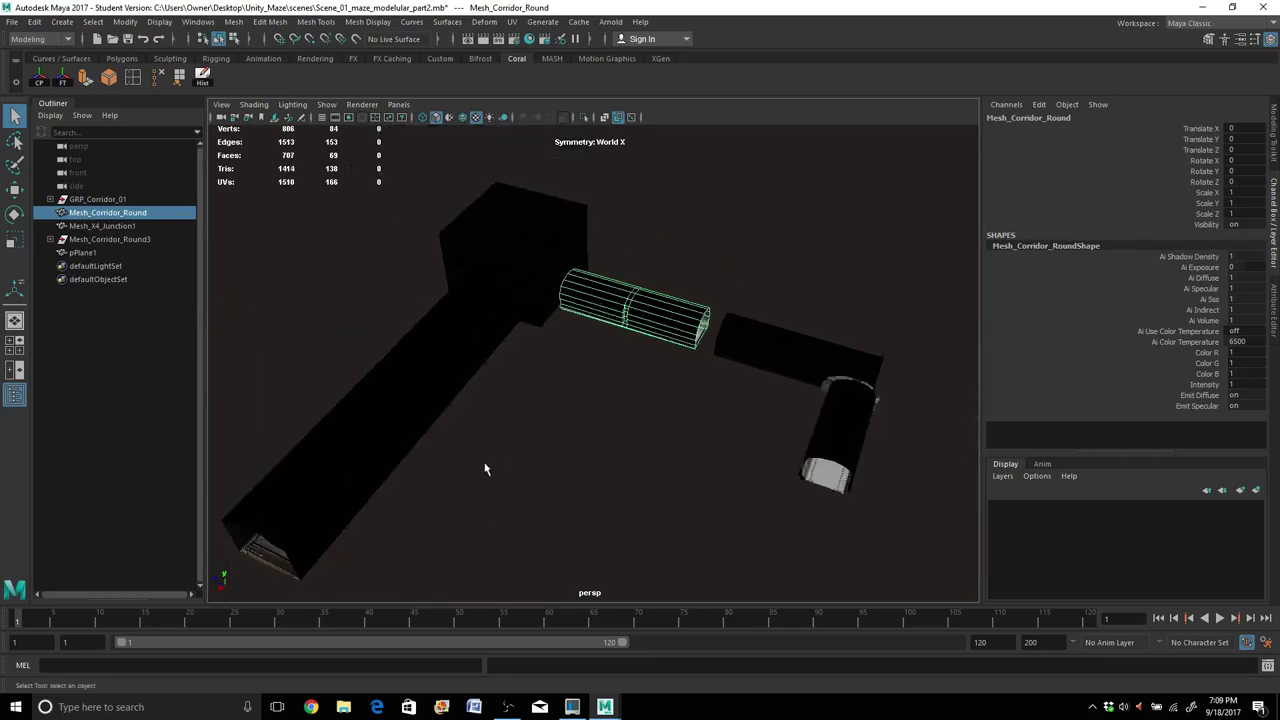
left_click_drag(485, 468, 607, 409, "alt")
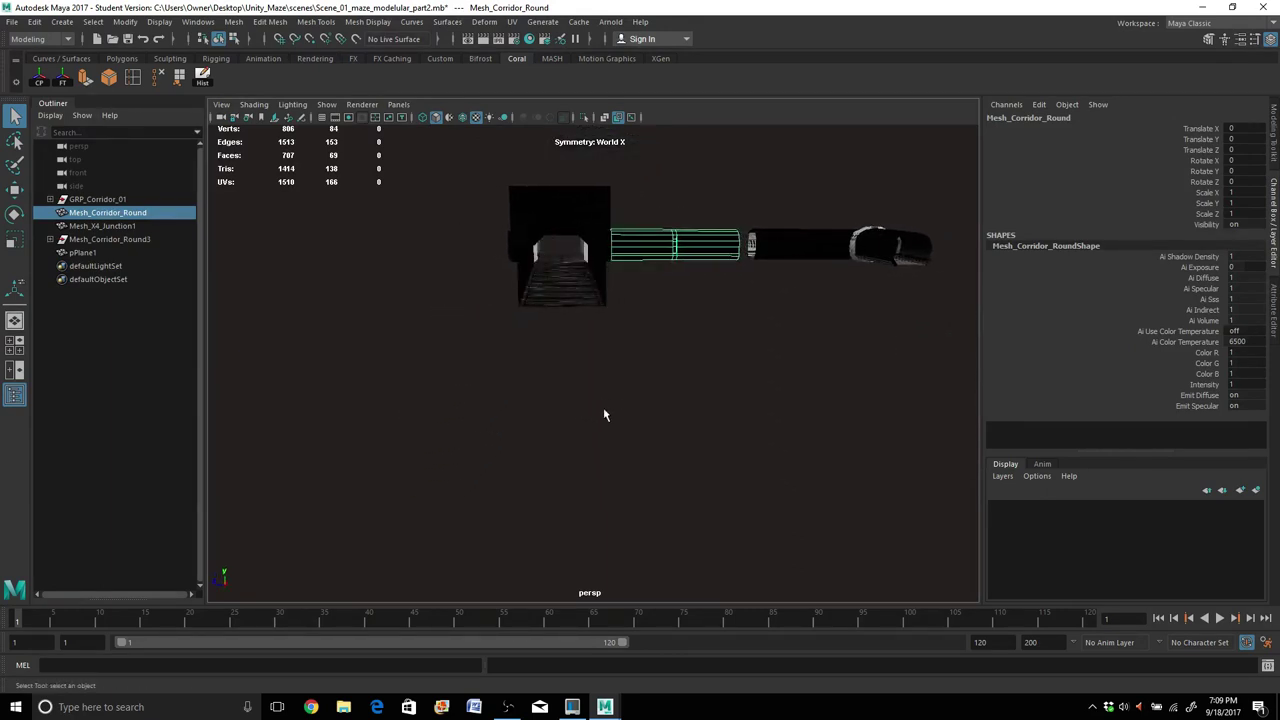
scroll(603, 407, "up", 4)
middle_click_drag(603, 408, 604, 493, "alt")
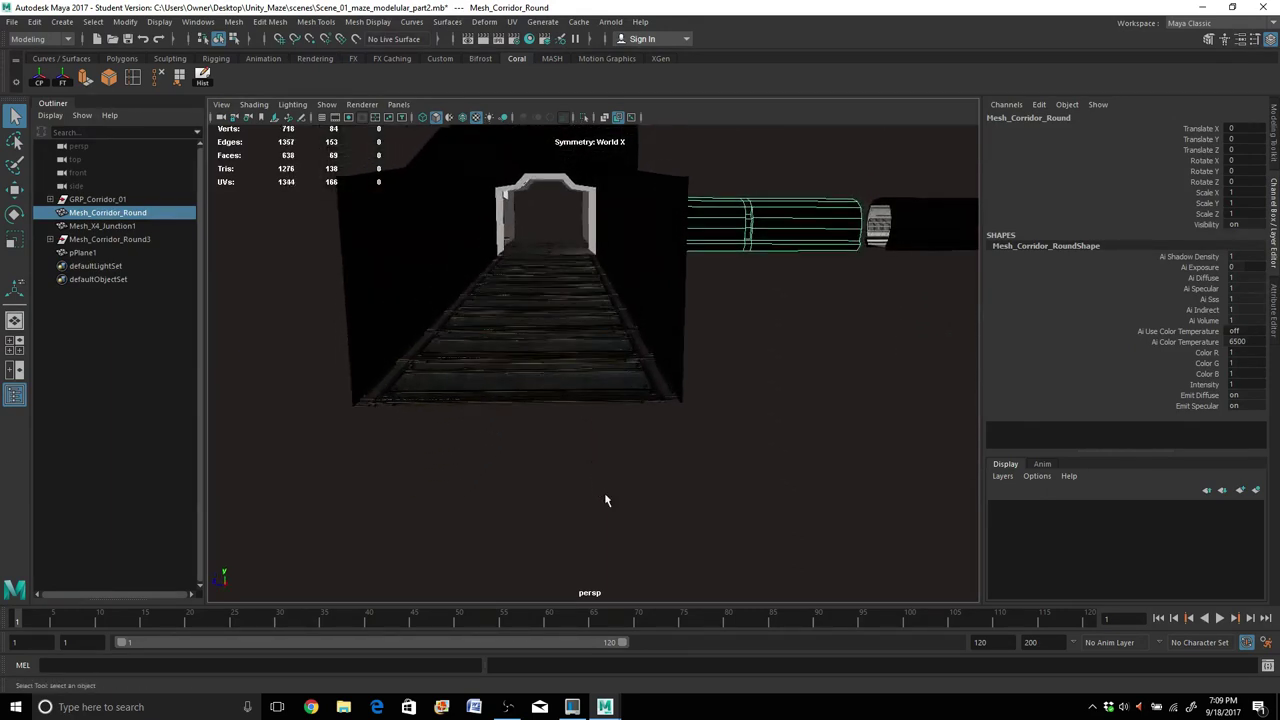
scroll(602, 497, "down", 4)
left_click_drag(573, 469, 687, 493, "alt")
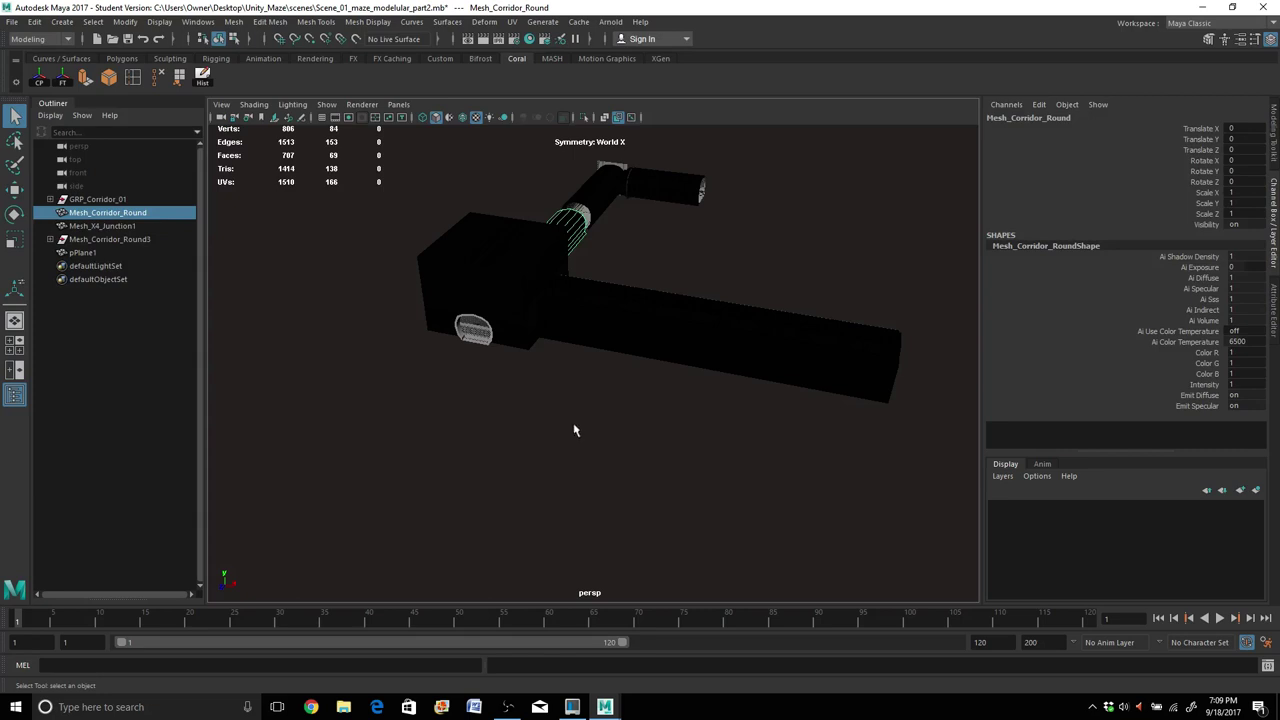
scroll(557, 411, "up", 4)
middle_click_drag(527, 409, 540, 536, "alt")
left_click_drag(661, 492, 559, 452, "alt")
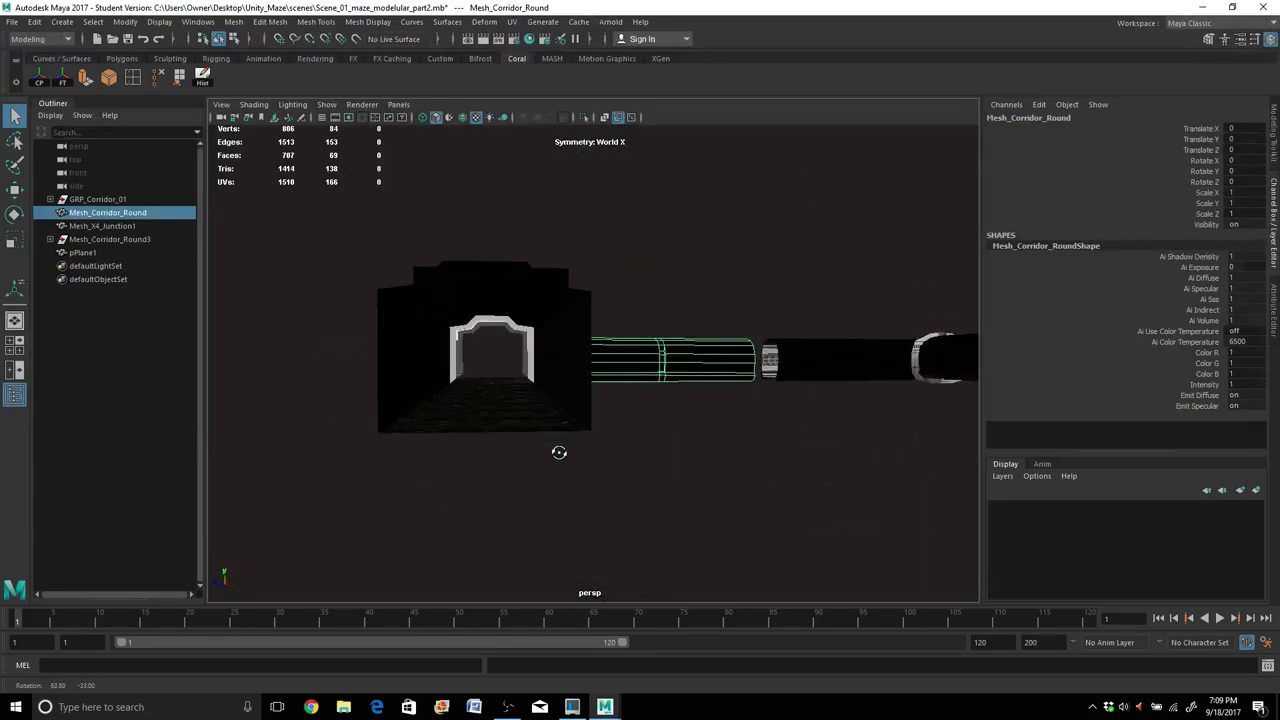
scroll(533, 457, "up", 3)
scroll(600, 471, "down", 3)
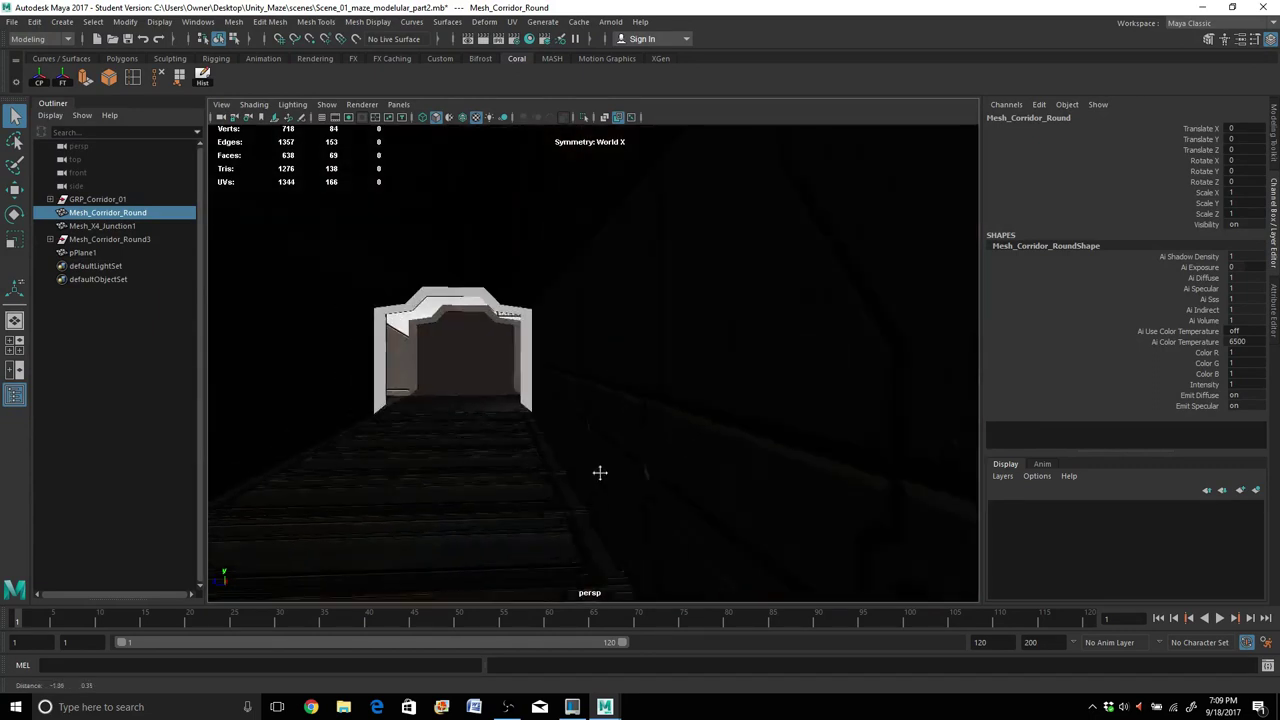
scroll(606, 477, "down", 4)
left_click_drag(605, 484, 689, 537, "alt")
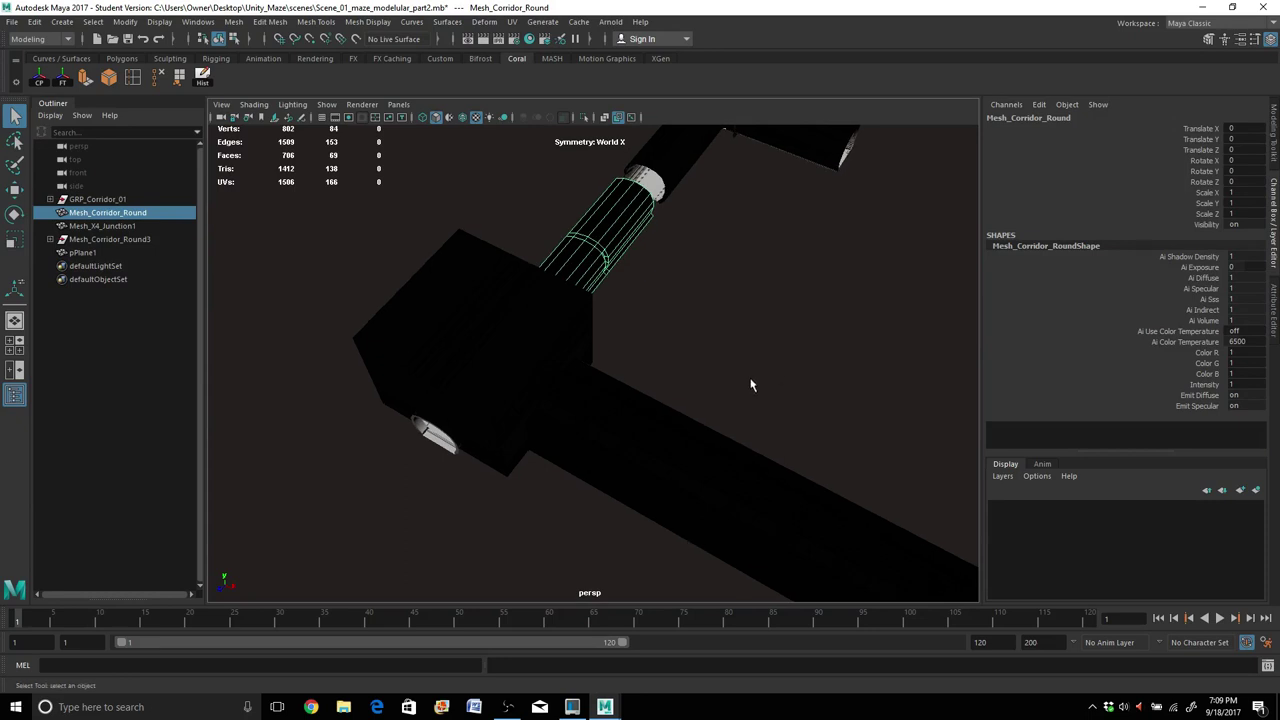
Select the GRP_Corridor_01 group and save the scene, accepting the student version notice.
left_click(108, 202)
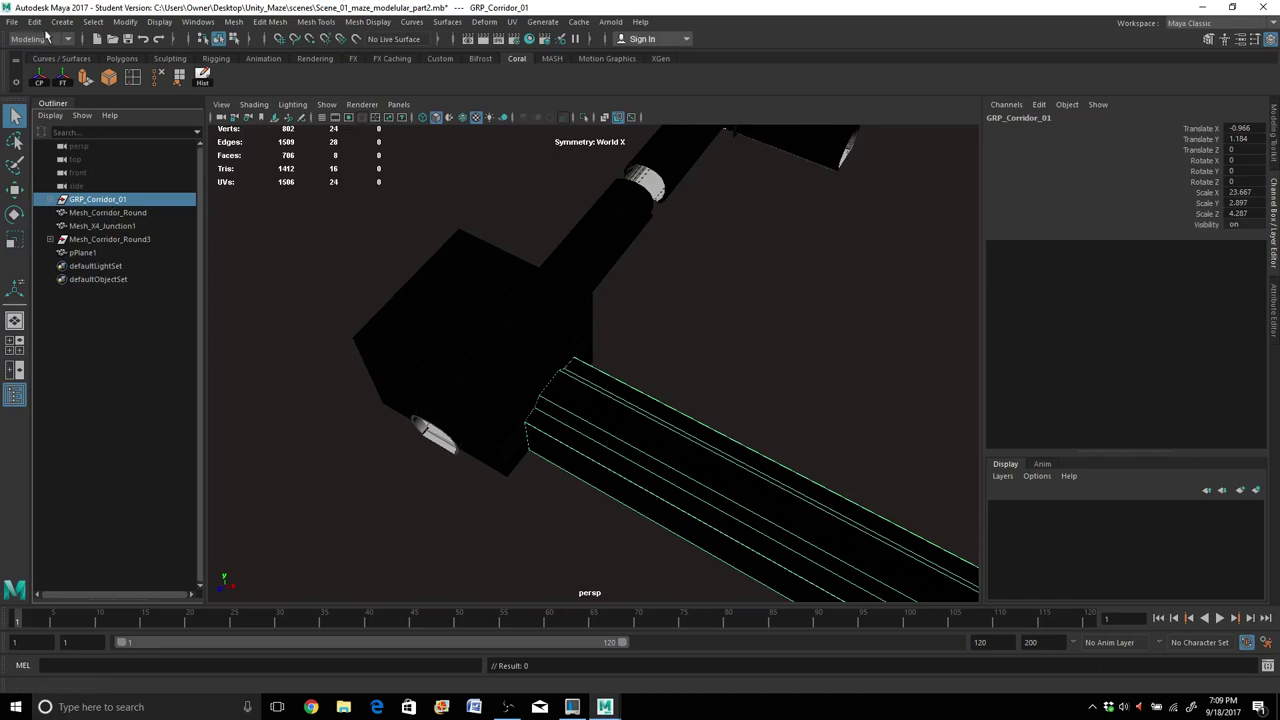
left_click(12, 21)
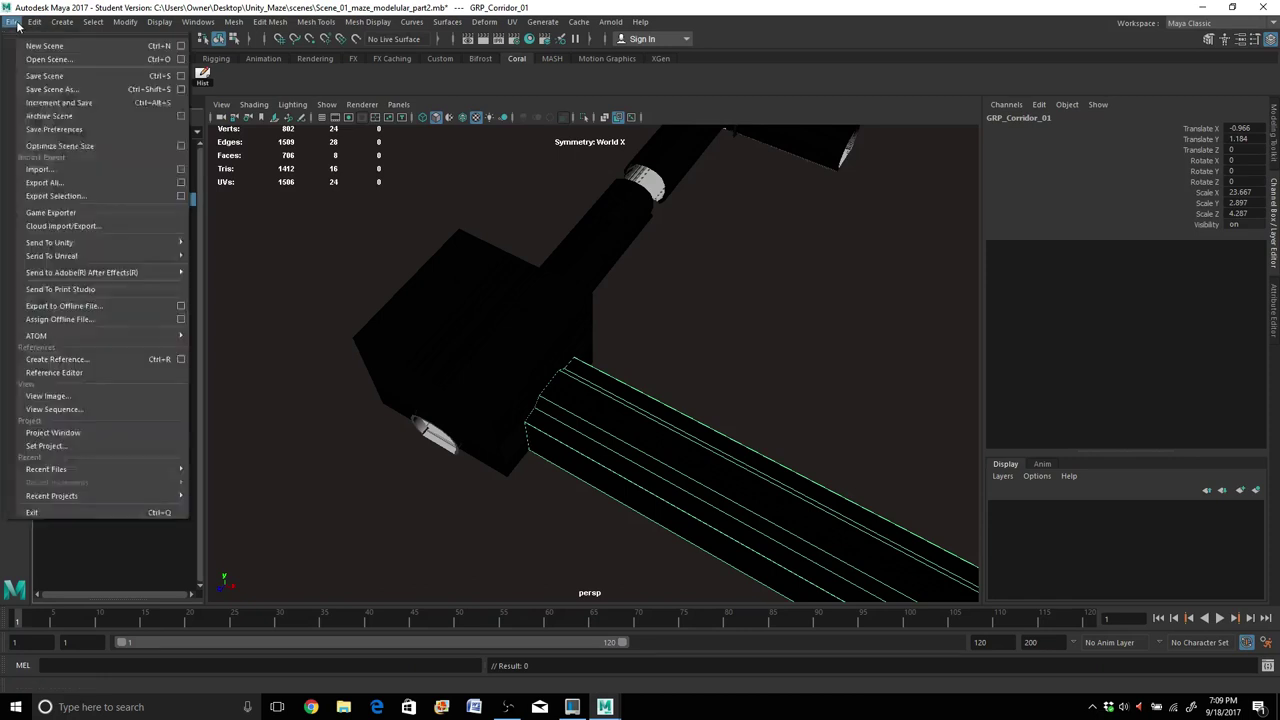
left_click(44, 77)
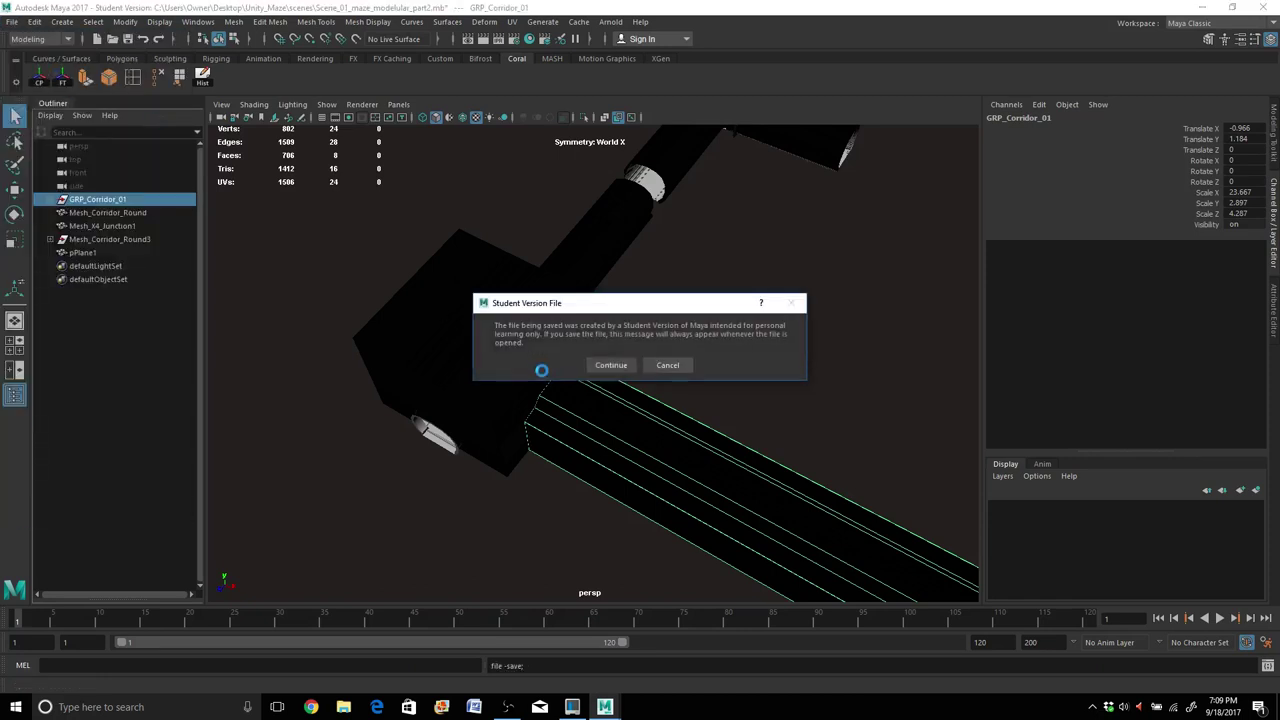
left_click(611, 365)
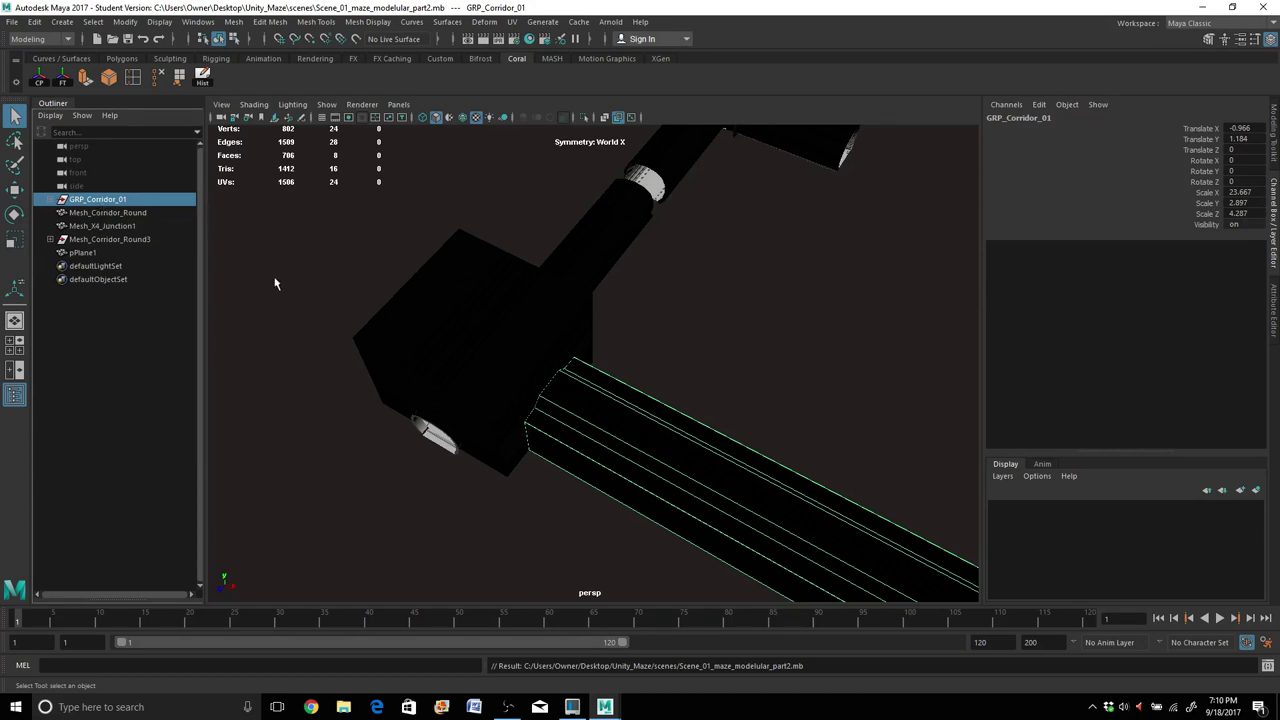
Freeze the transformations of the GRP_Corridor_01 group.
scroll(490, 313, "down", 3)
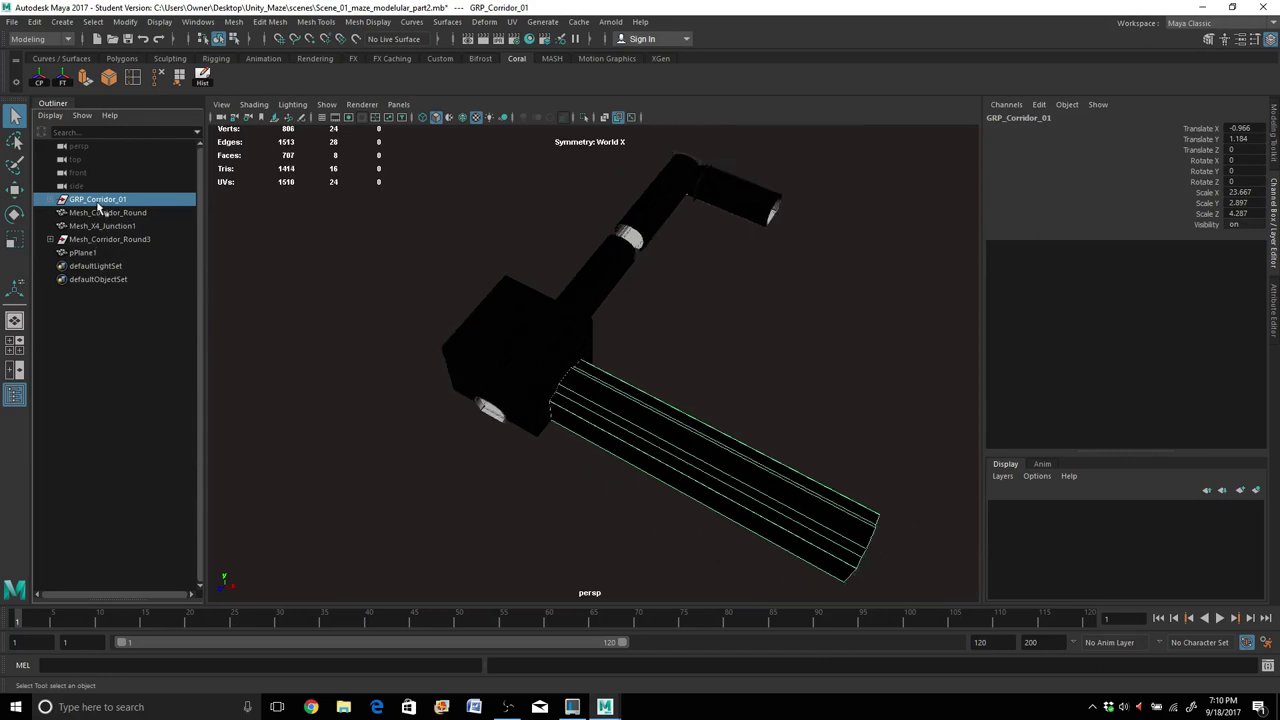
left_click(63, 80)
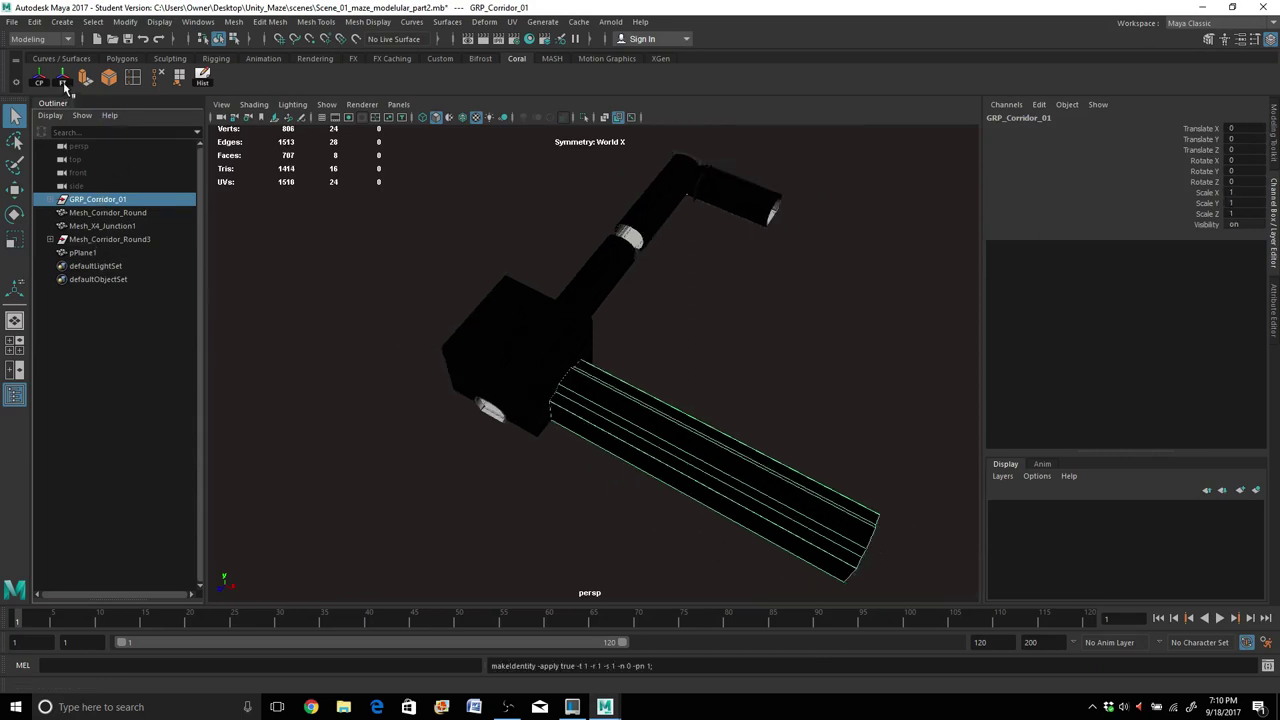
left_click(121, 22)
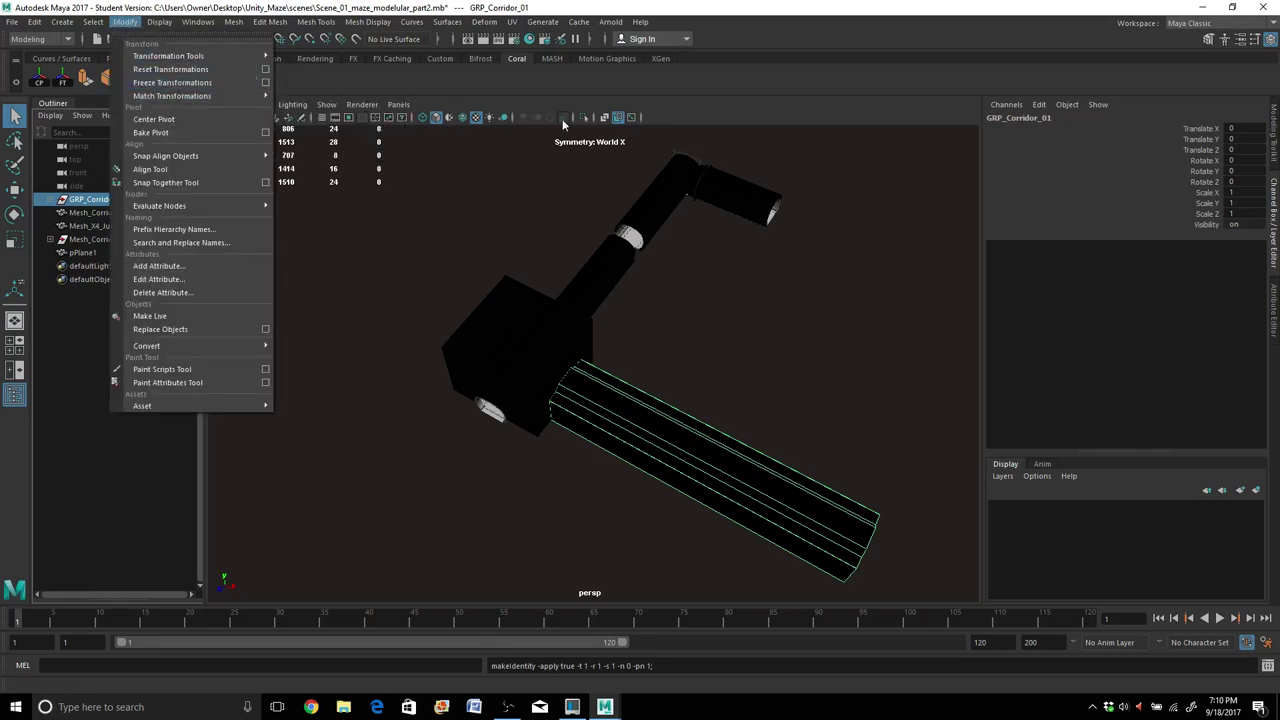
left_click(801, 113)
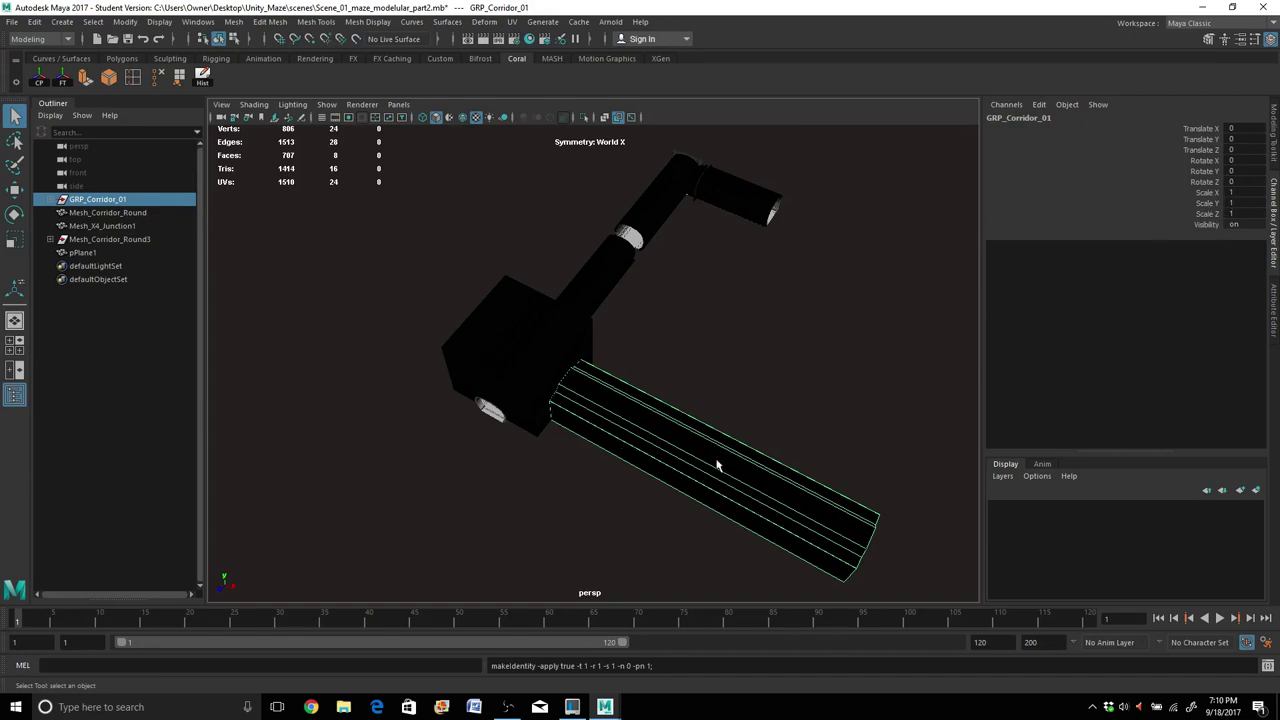
Check the transform values of Mesh_Corridor_Round, Mesh_X4_Junction1 and Mesh_Corridor_Round3.
left_click(122, 213)
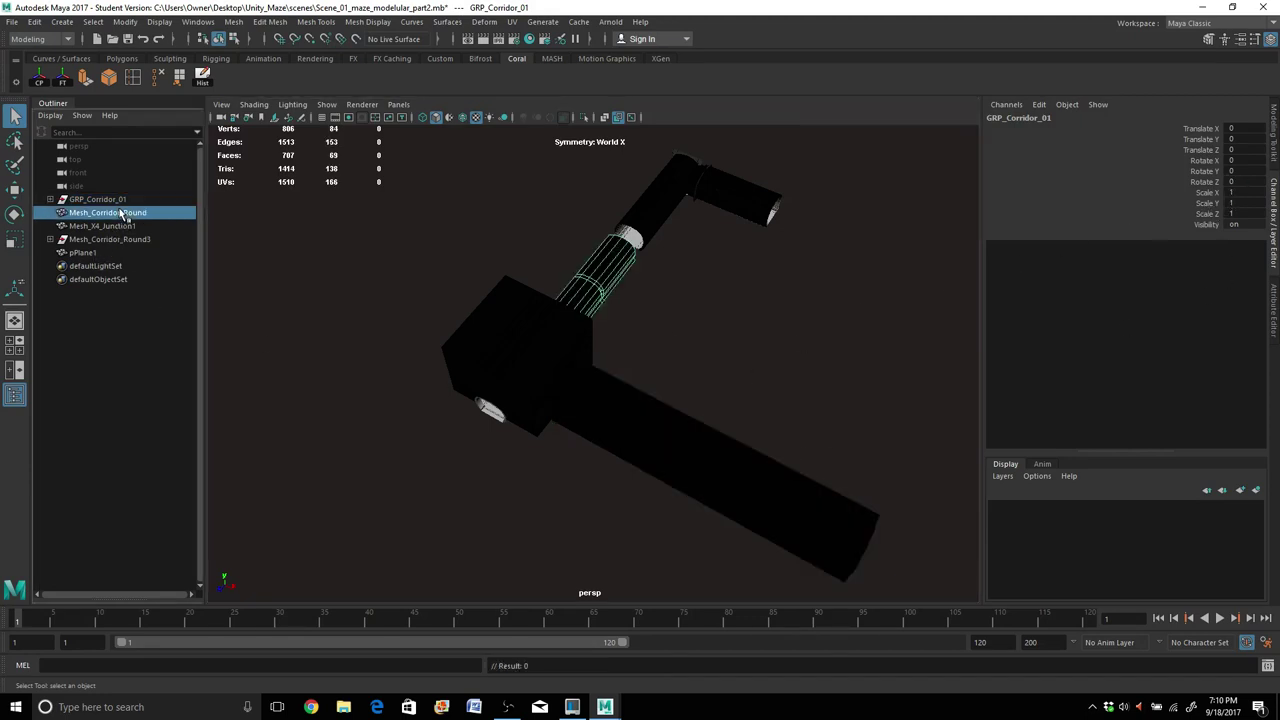
left_click(95, 228)
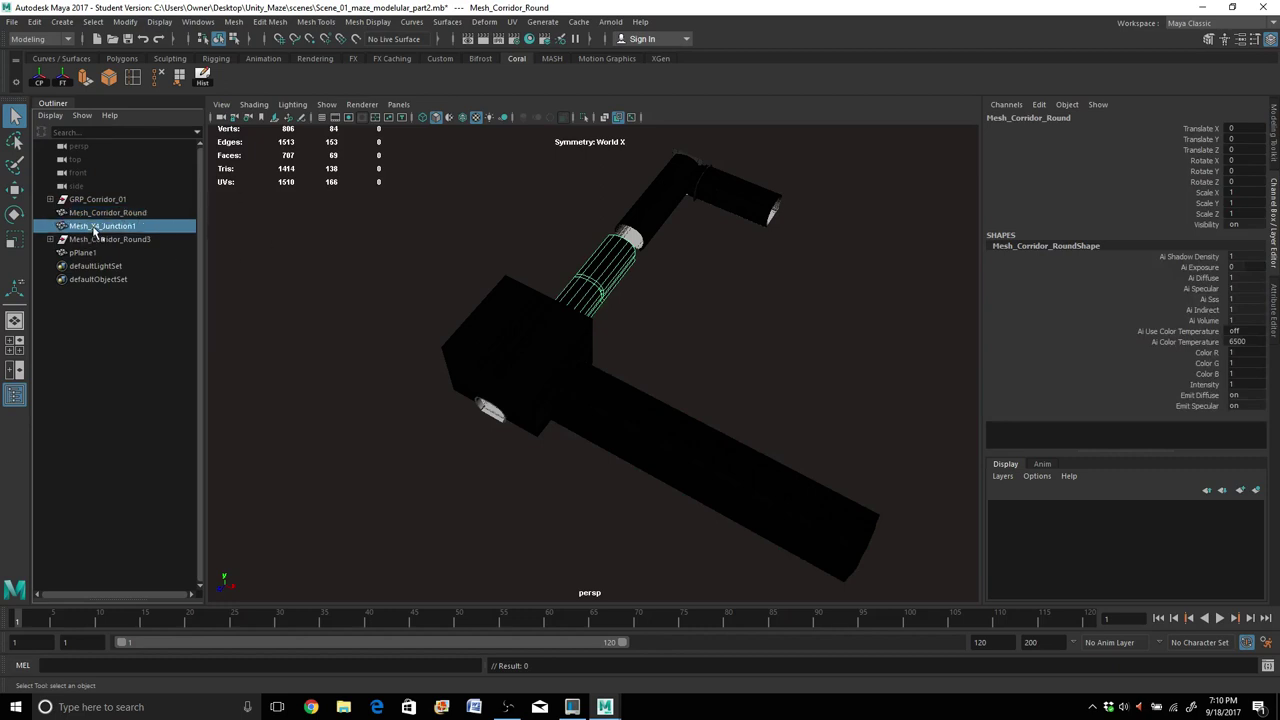
left_click(100, 240)
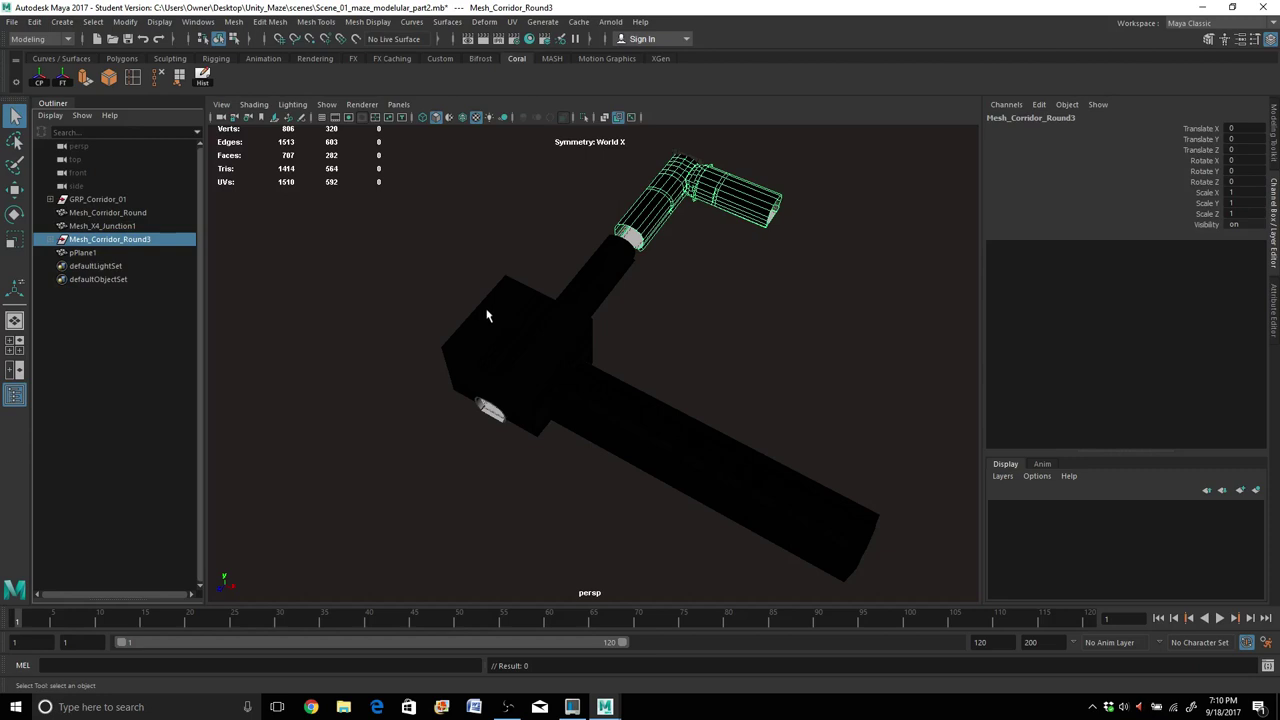
Parent the pPlane1 end plane under the Mesh_Corridor_Round3 group and select that group.
left_click(83, 254)
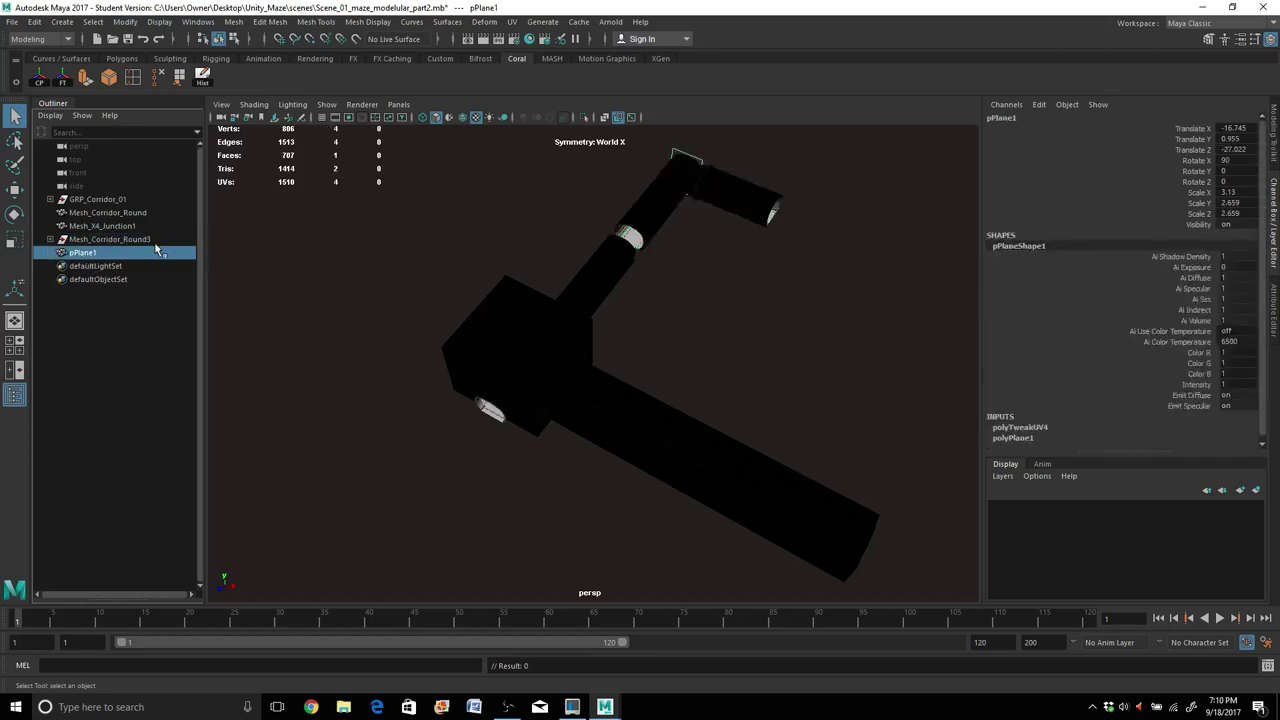
left_click(650, 204)
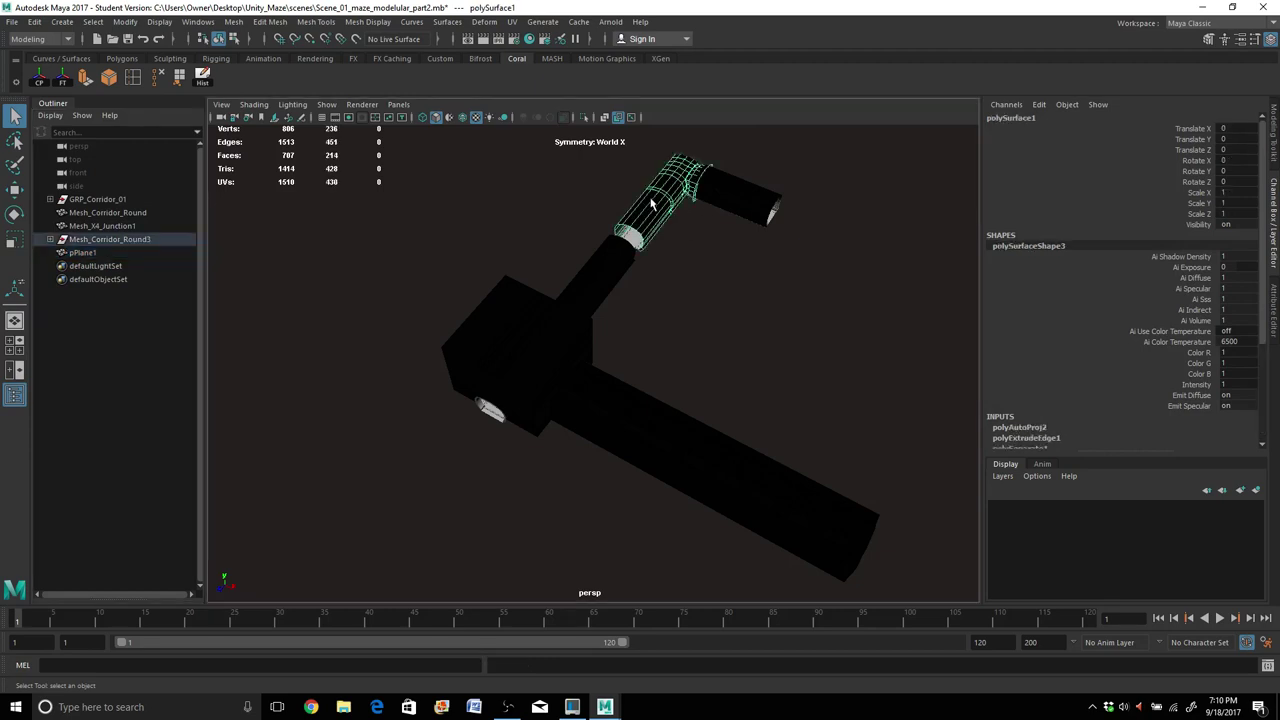
left_click(90, 256)
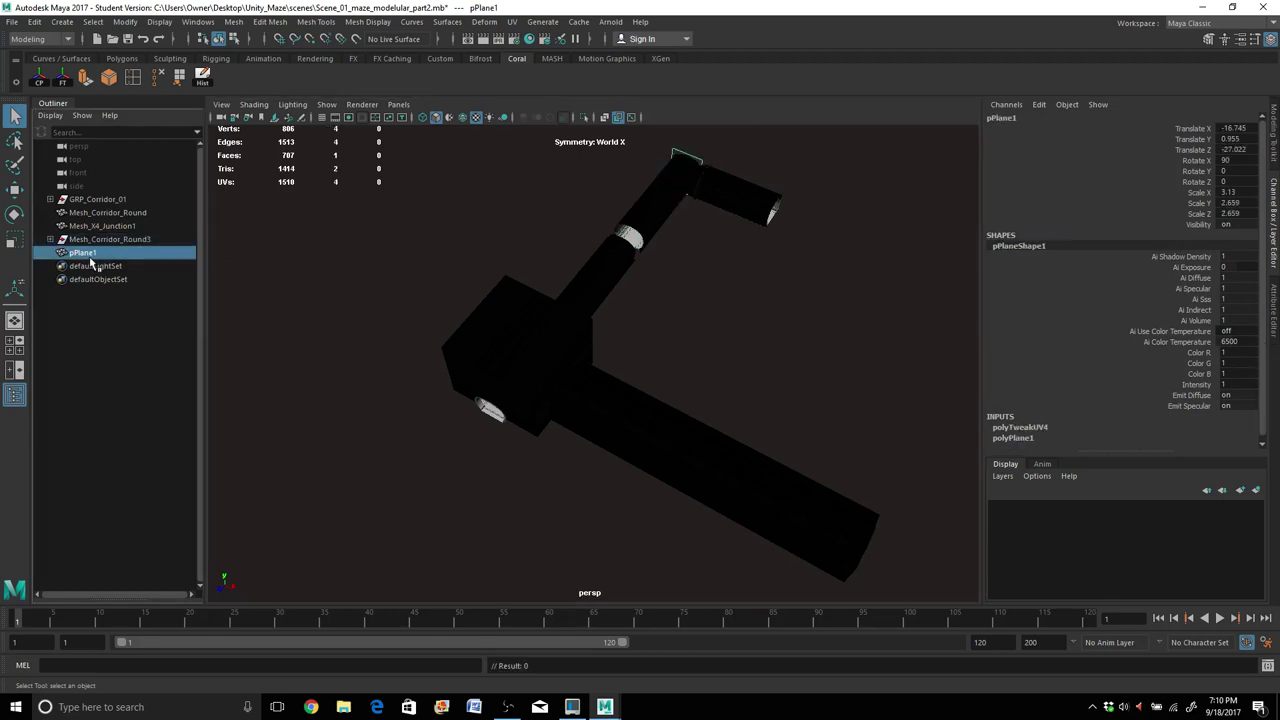
key("Delete")
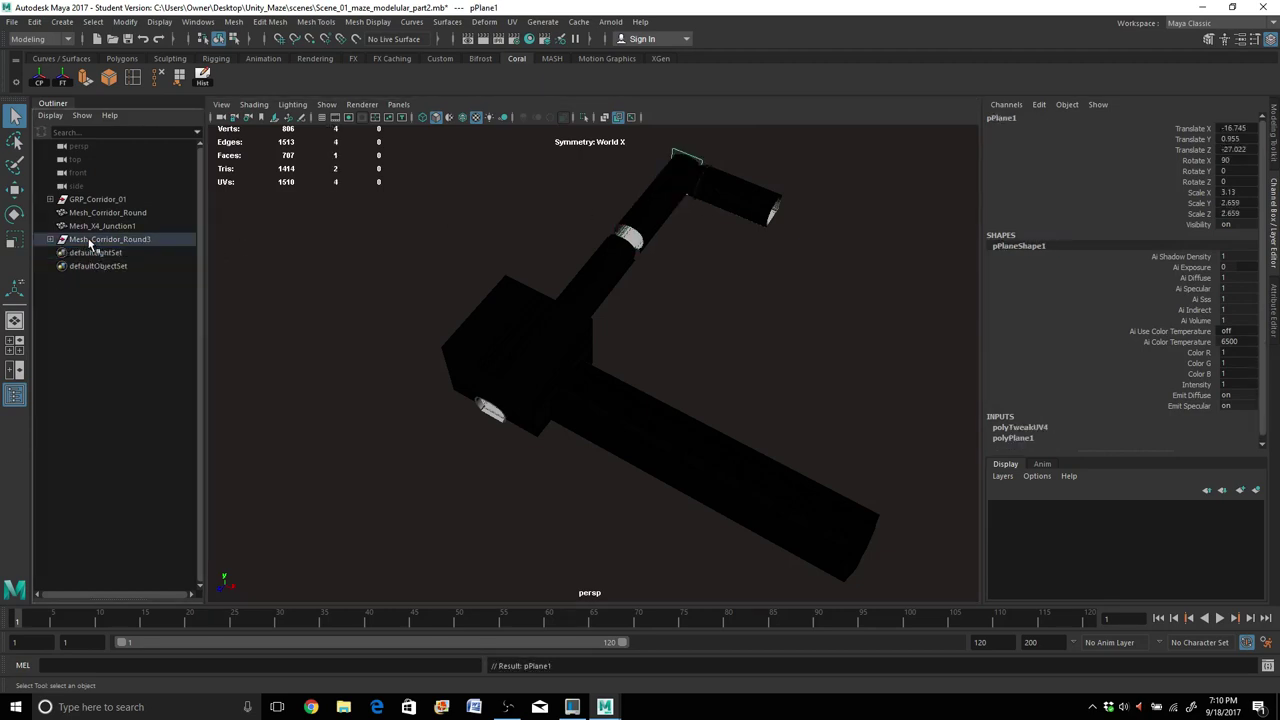
left_click(90, 243)
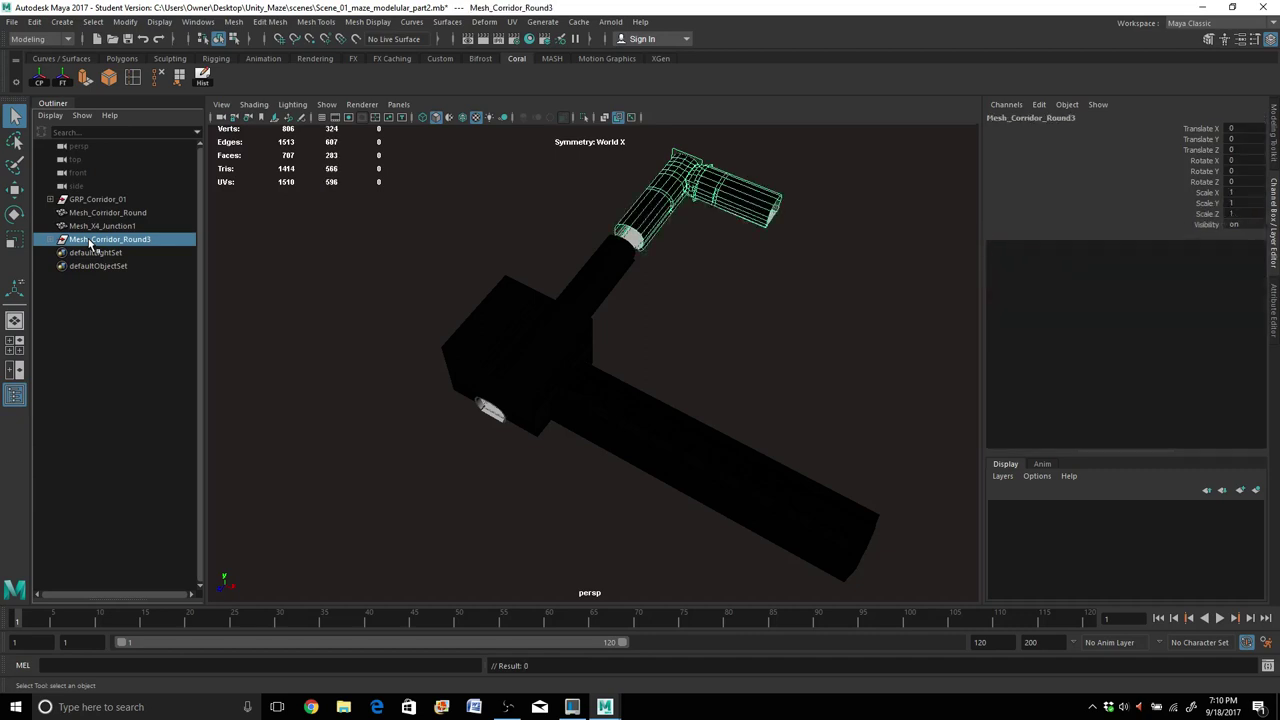
Create a polygon sphere at the scene origin inside the square corridor.
left_click_drag(580, 463, 614, 491, "alt")
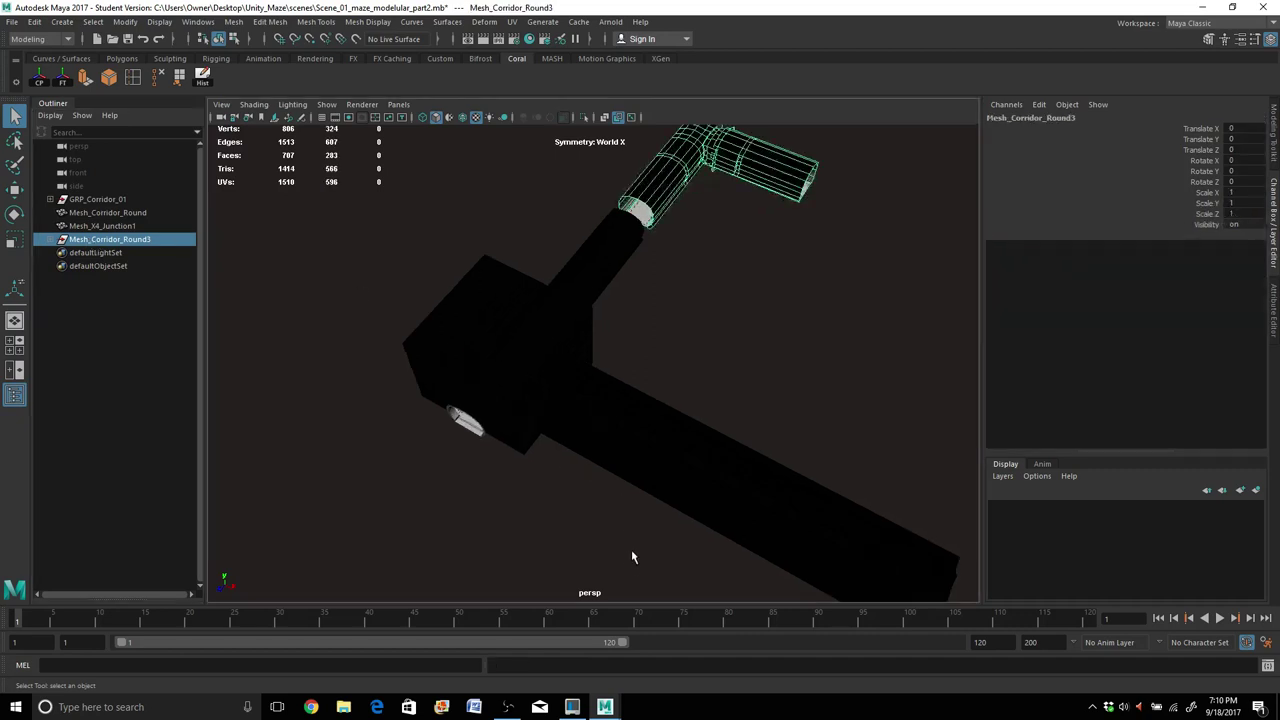
left_click_drag(631, 553, 606, 517, "alt")
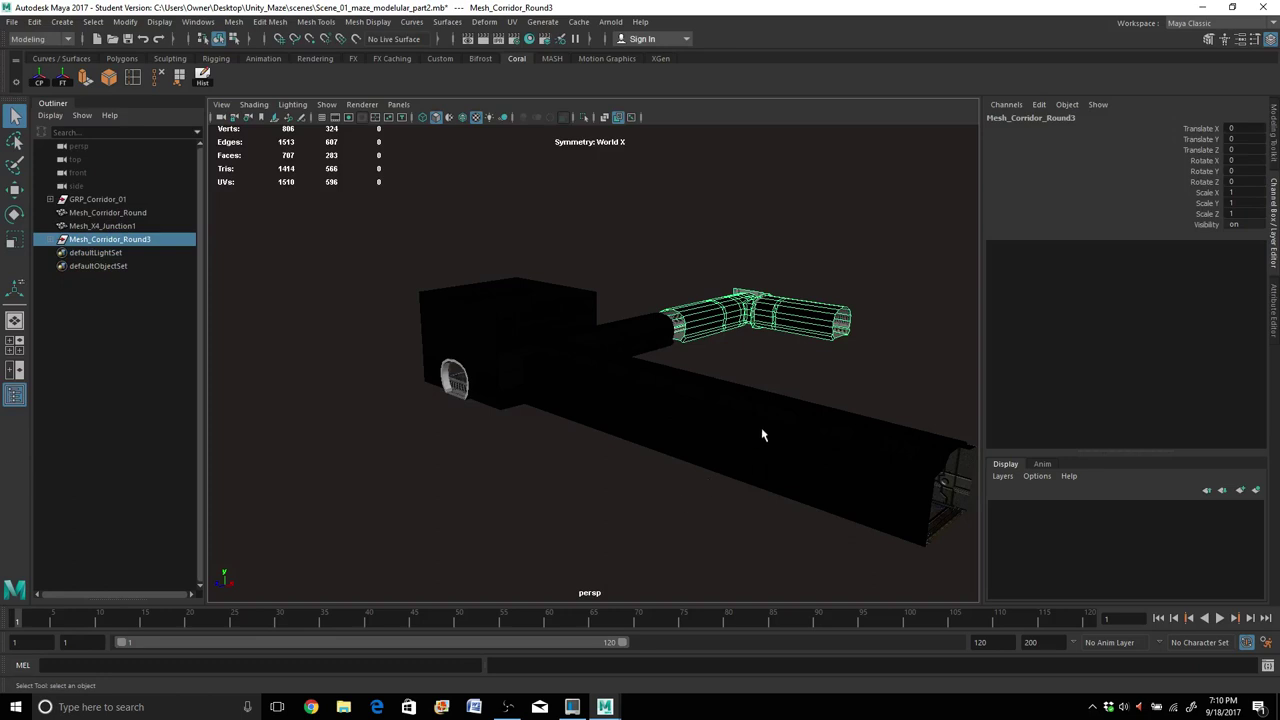
left_click(762, 433)
left_click_drag(630, 491, 553, 478, "alt")
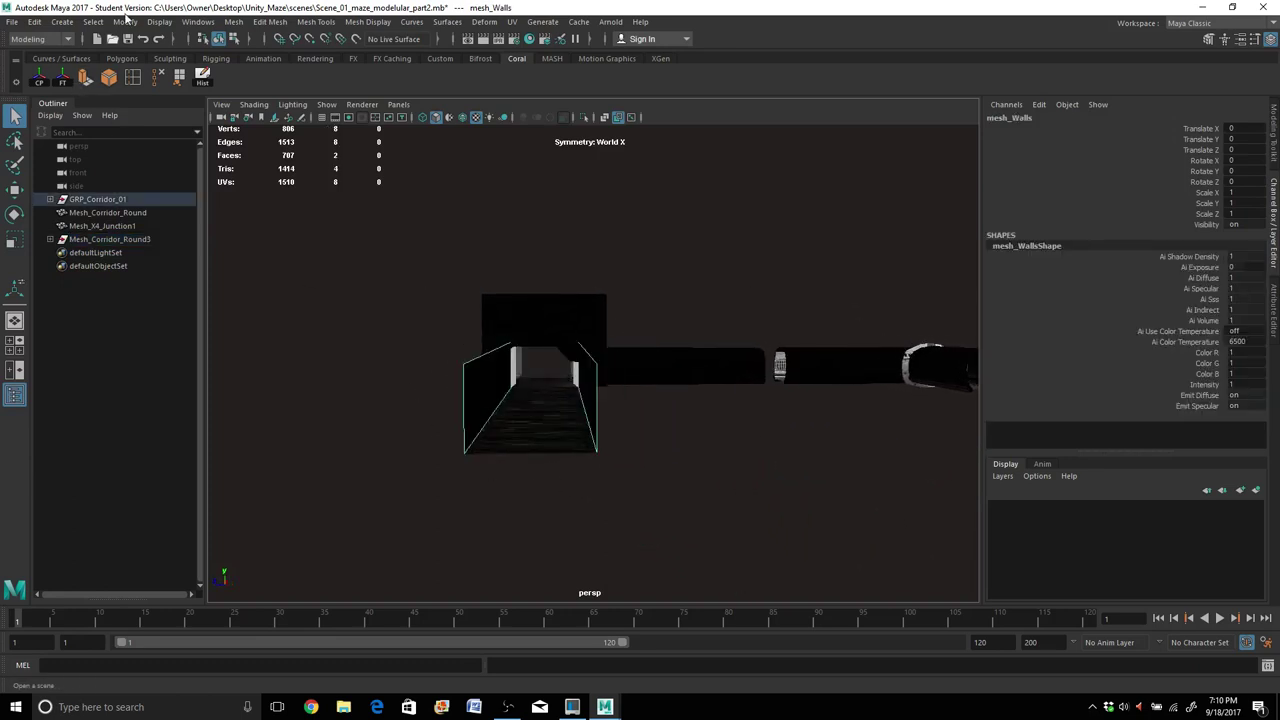
left_click(66, 22)
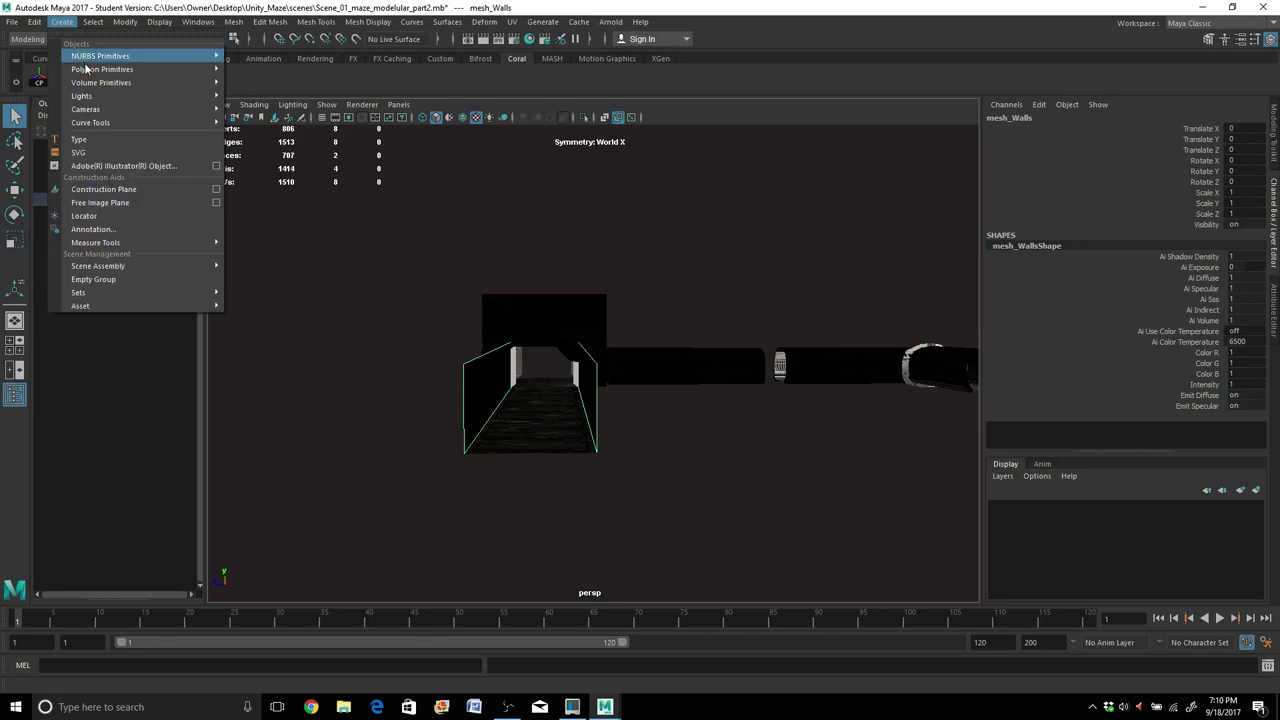
mouse_move(140, 75)
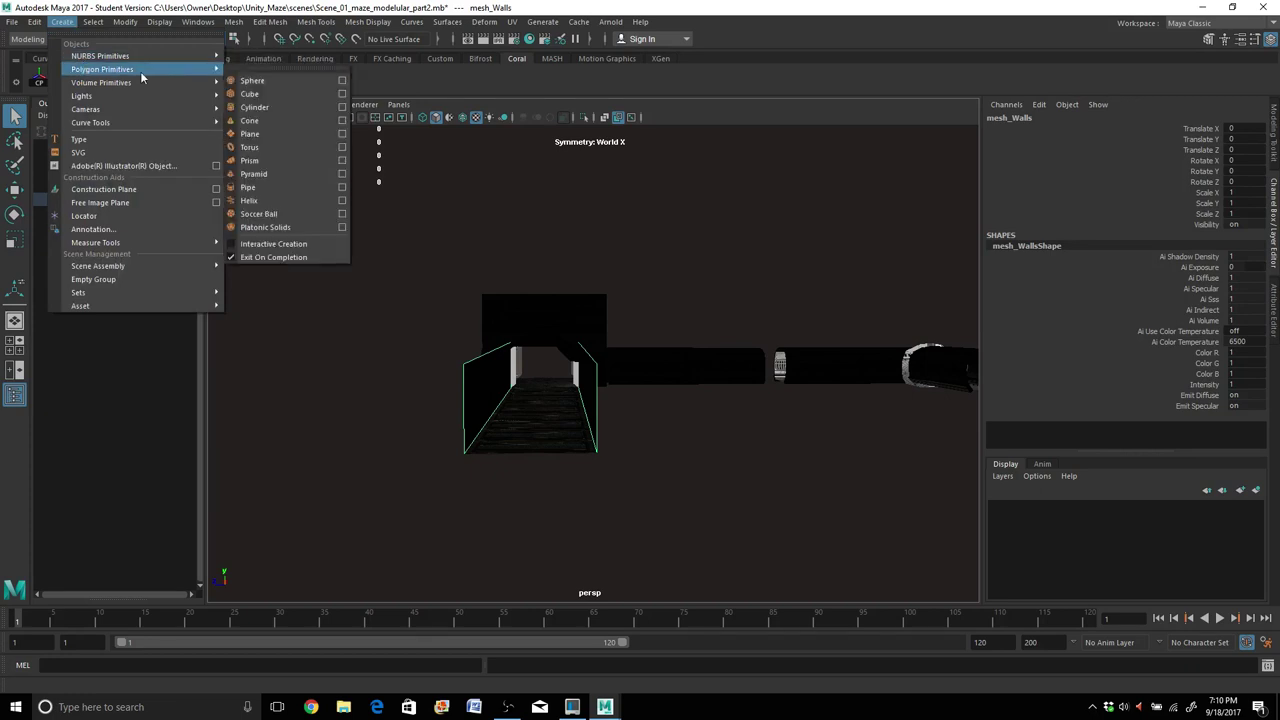
left_click(257, 86)
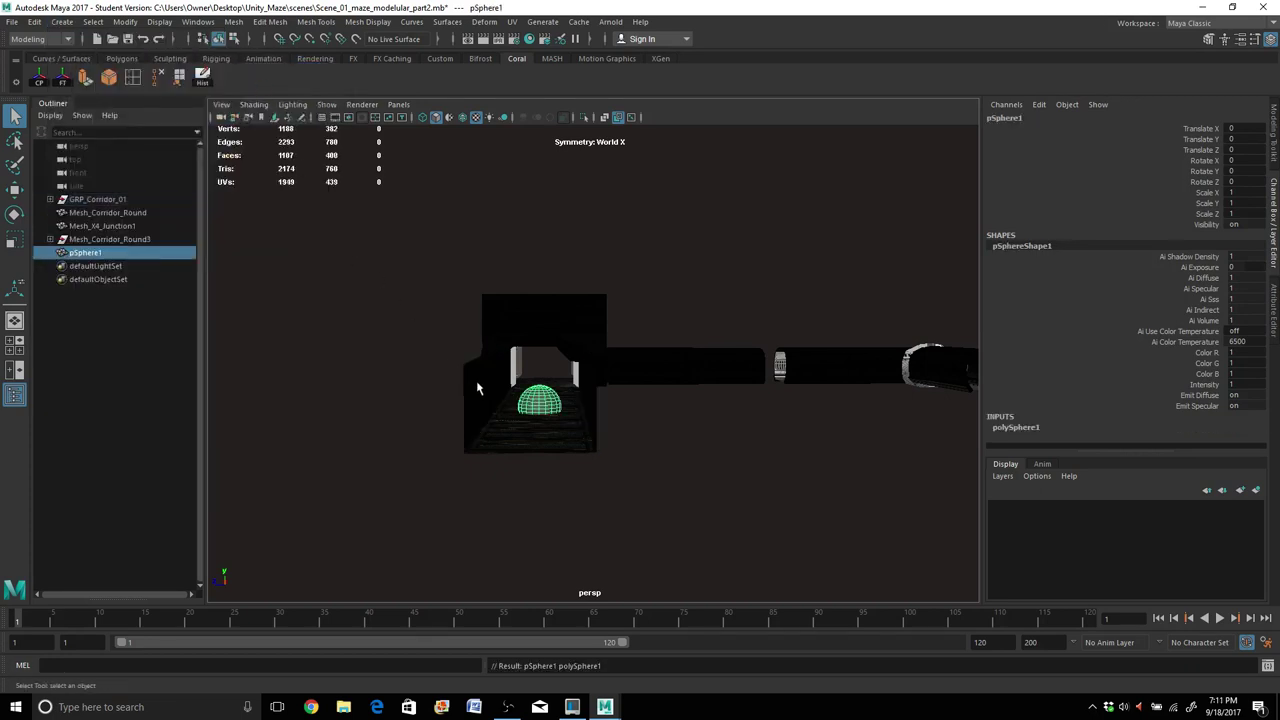
Scale the sphere down uniformly to about 0.351 and raise it to about 1.395 in Y.
key("r")
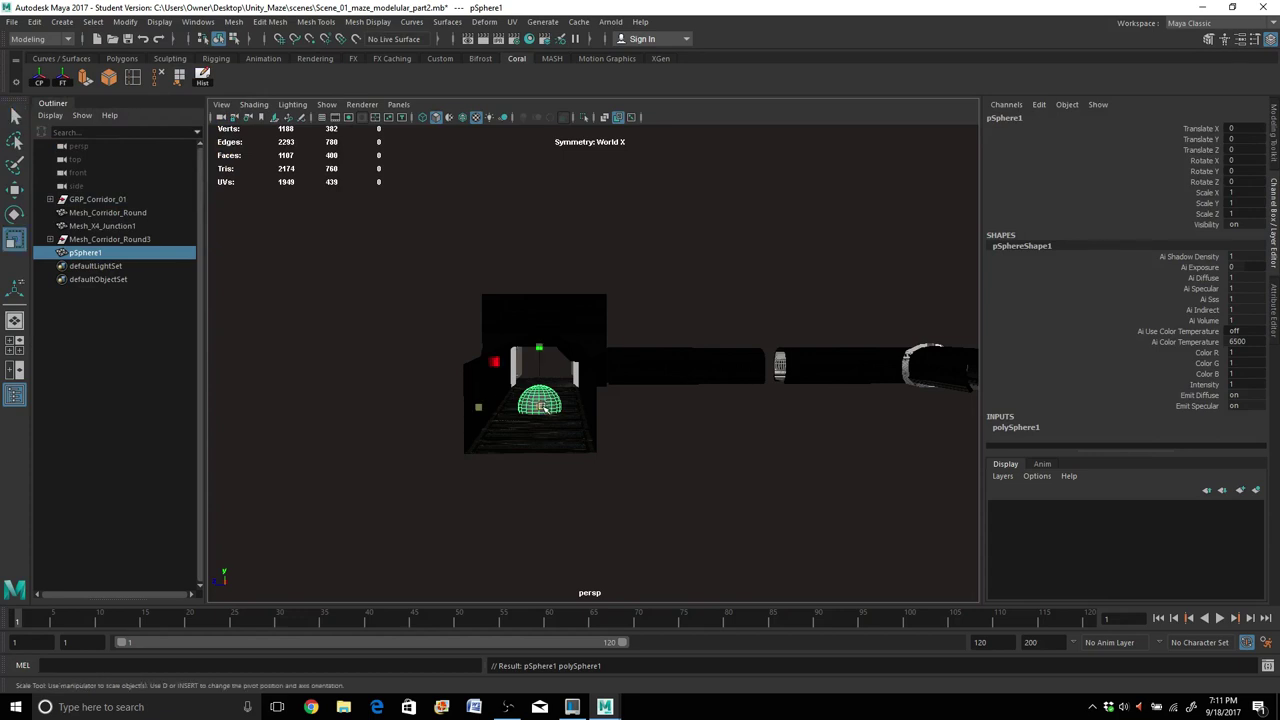
left_click_drag(544, 406, 500, 410)
key("w")
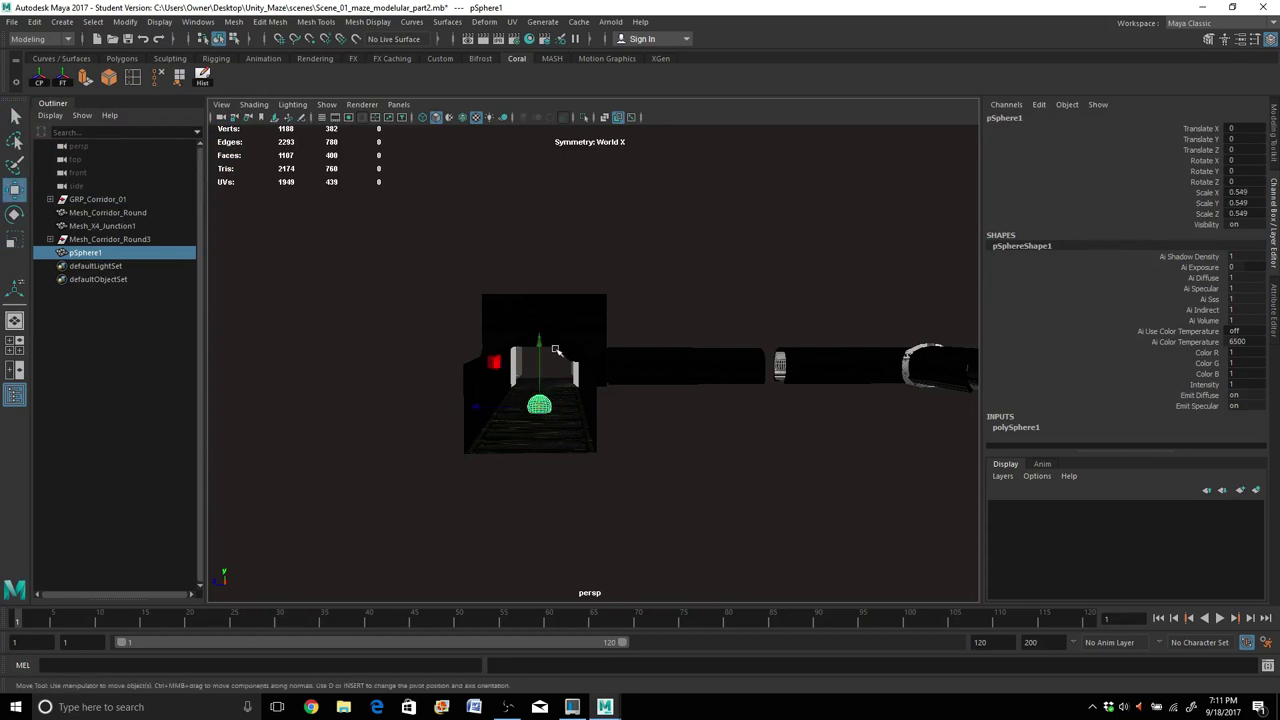
left_click_drag(540, 345, 540, 317)
key("r")
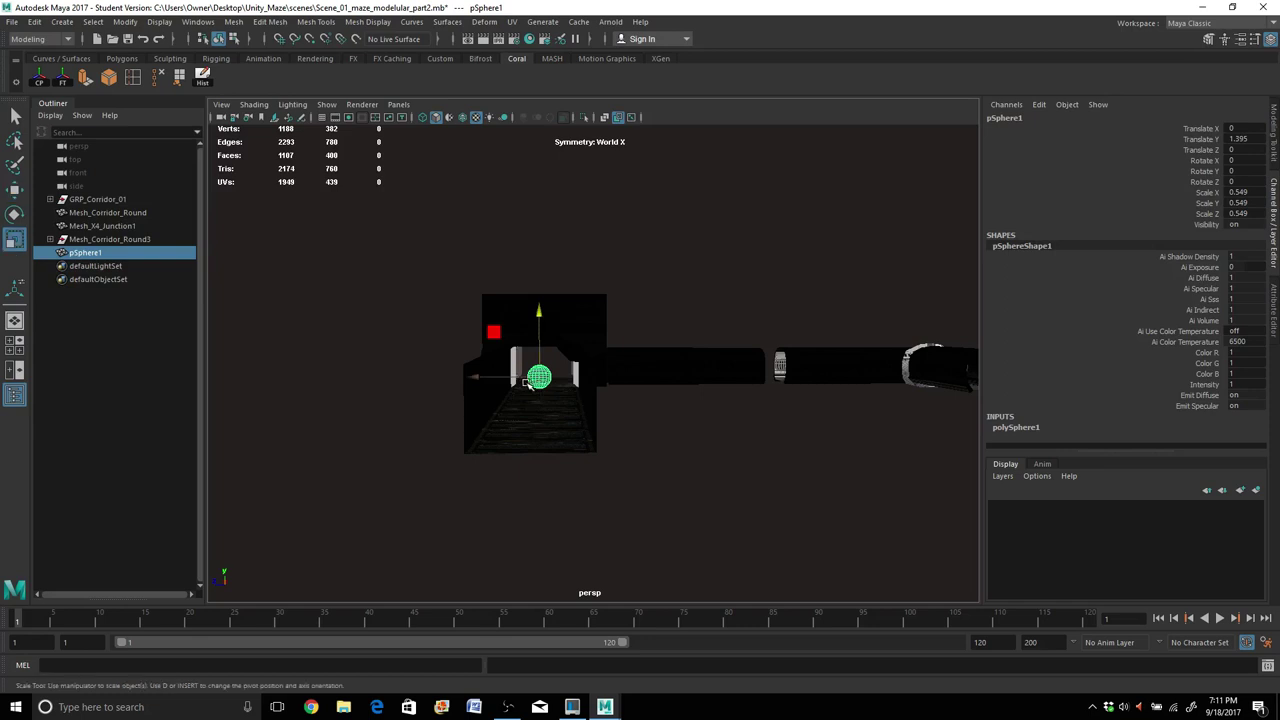
left_click_drag(536, 379, 541, 389)
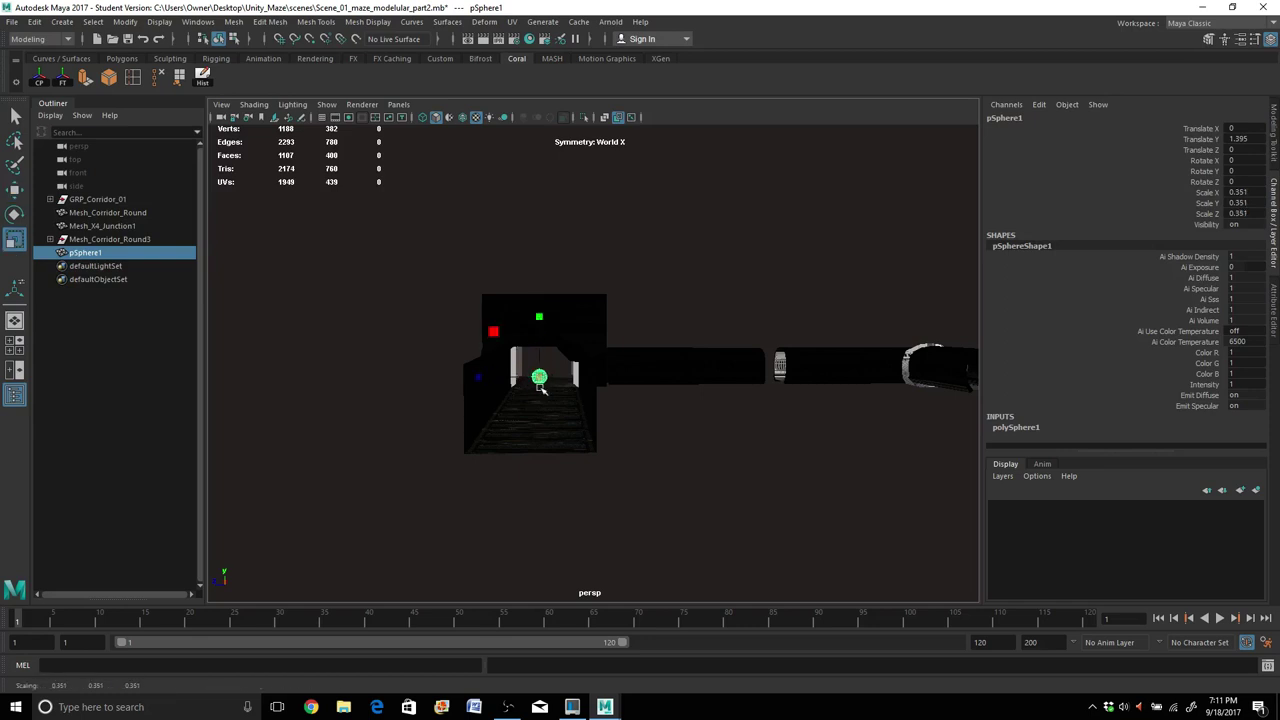
Duplicate the sphere, lower the copy to about 0.219 in Y and scale it uniformly to about 0.412.
scroll(540, 388, "up", 4)
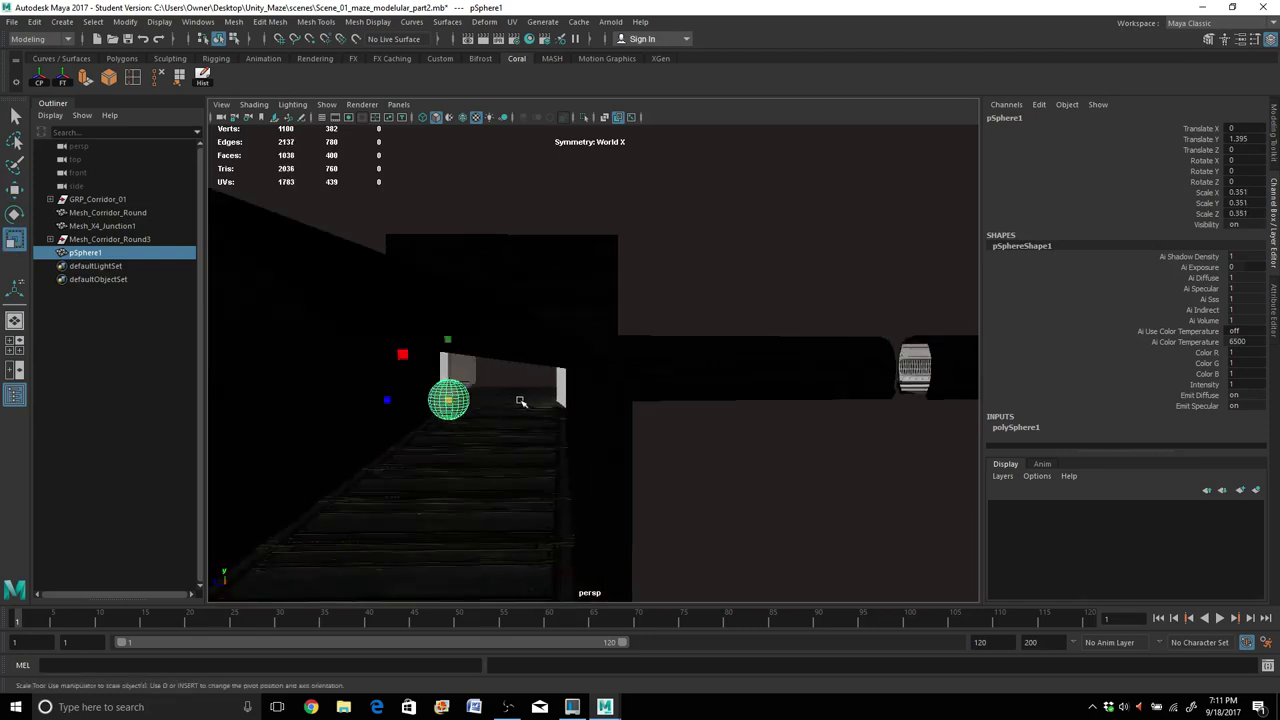
middle_click_drag(520, 402, 603, 353, "alt")
key("ctrl+d")
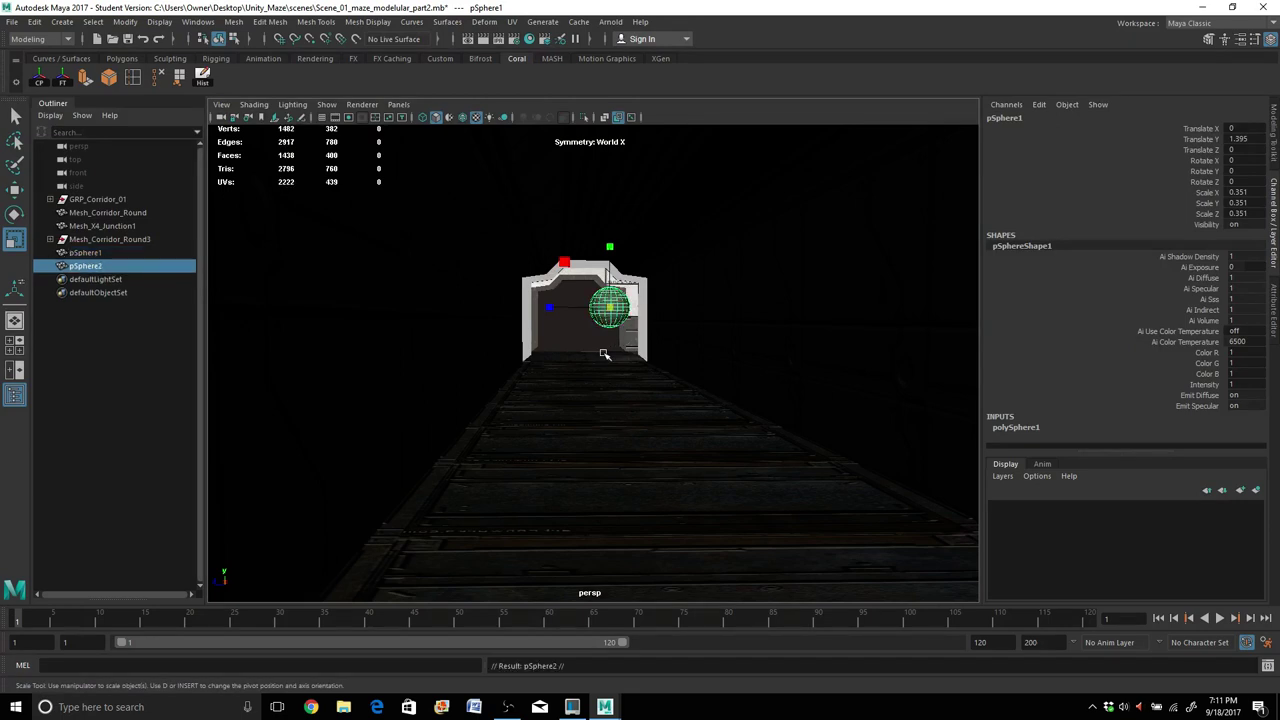
key("w")
left_click_drag(609, 241, 607, 302)
key("r")
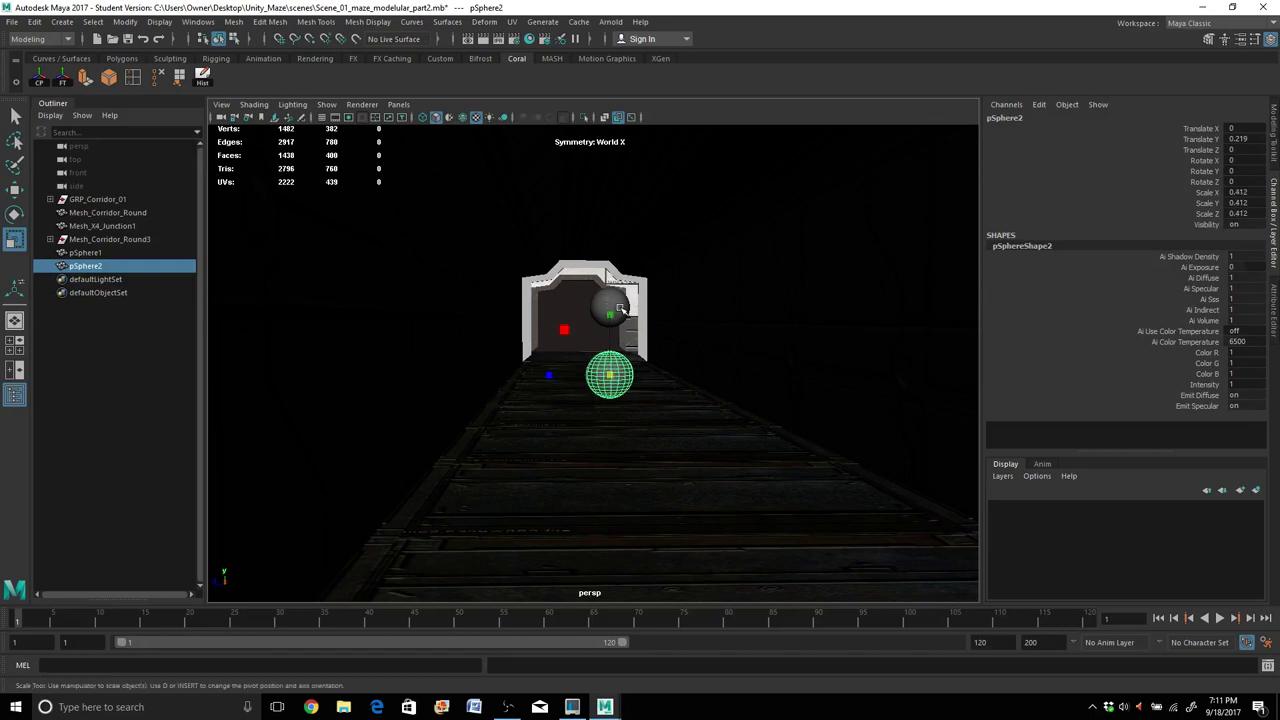
Reshape the lower sphere into a tall body scaled about 0.291 × 0.618 × 0.291, placed at about 0.451 in Y.
left_click(609, 306)
left_click(597, 371)
left_click_drag(609, 315, 606, 271)
left_click_drag(608, 375, 589, 374)
left_click_drag(611, 317, 607, 303)
key("w")
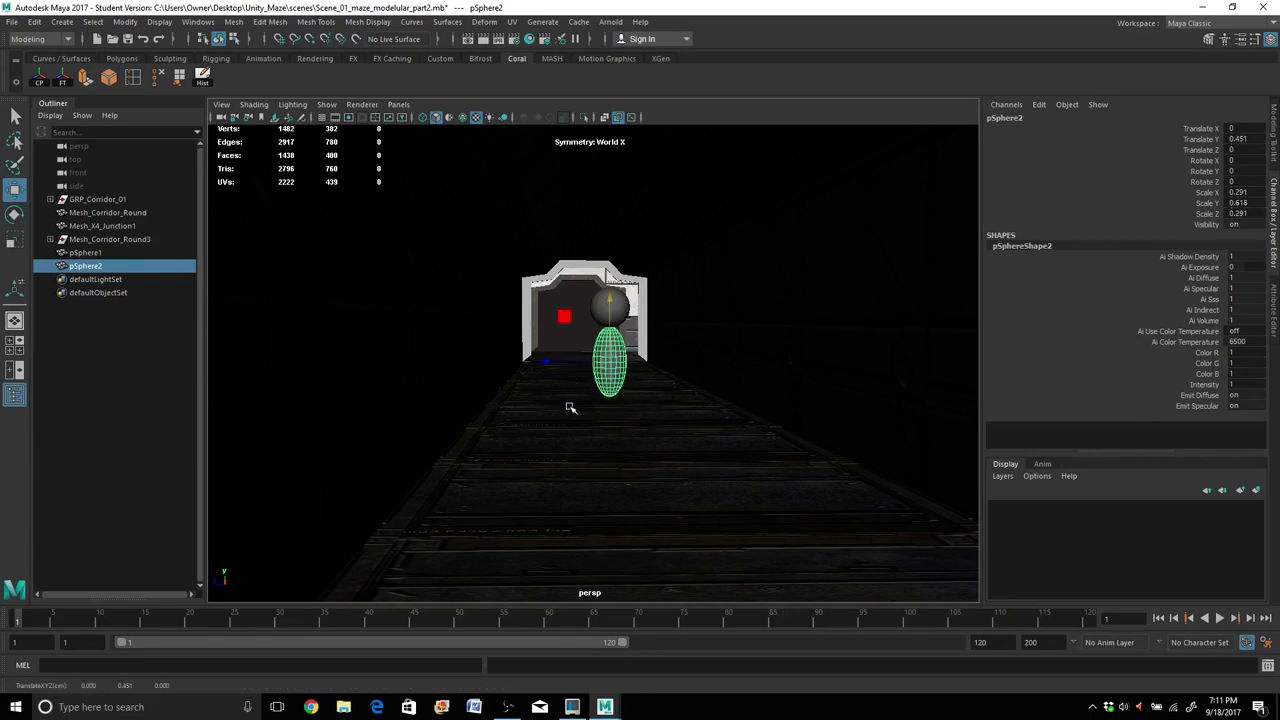
Group the two spheres and rename the group Scale_Player.
left_click(98, 254, "ctrl")
key("ctrl+g")
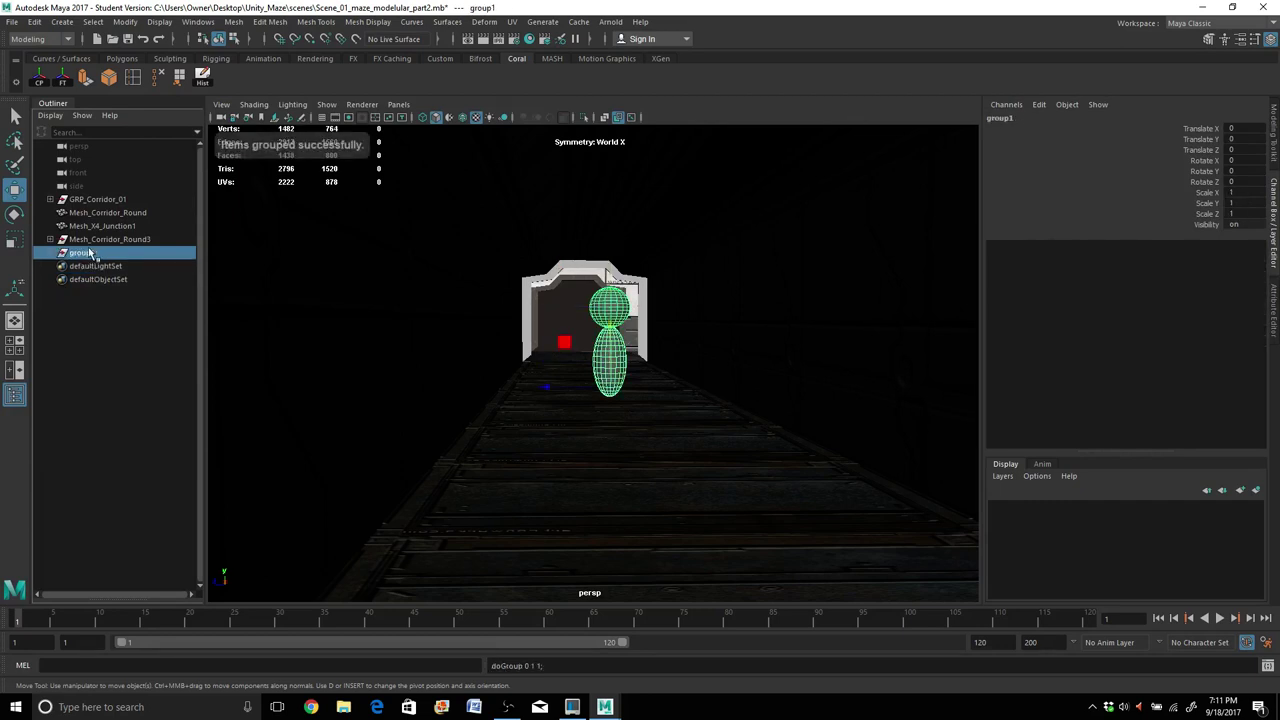
double_click(86, 254)
type("D")
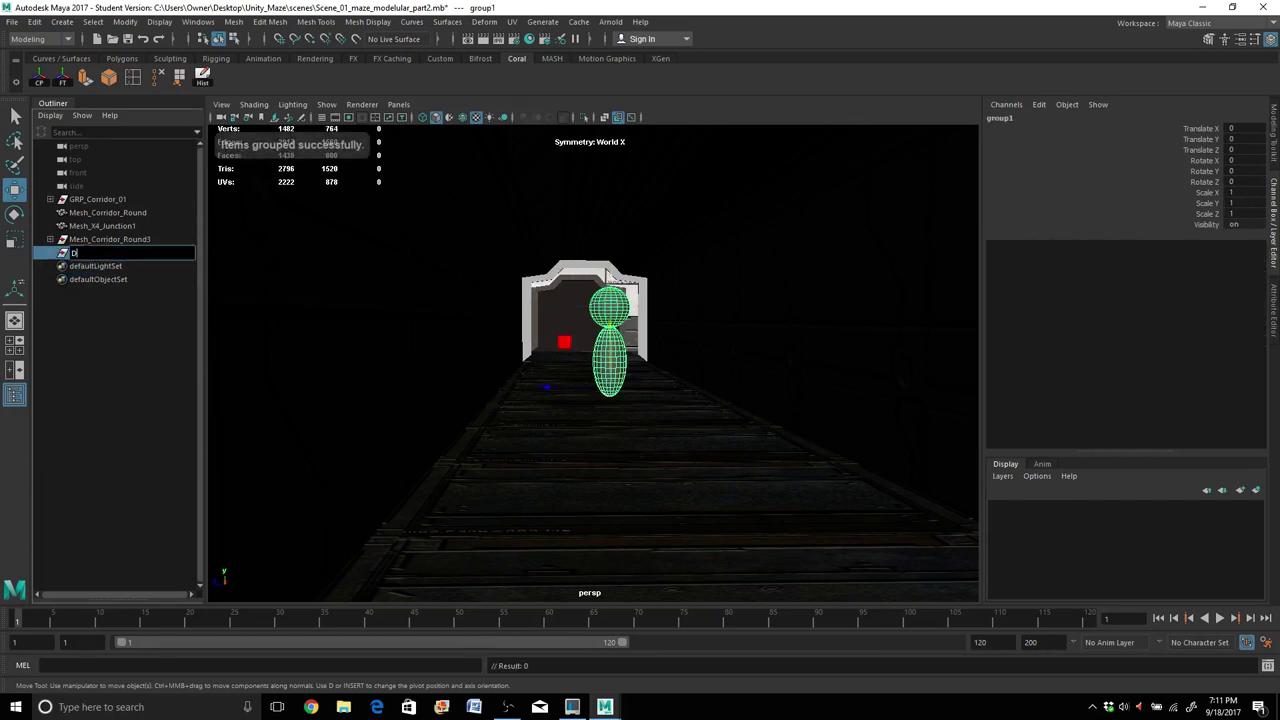
key("BackSpace")
type("Scale_Pla")
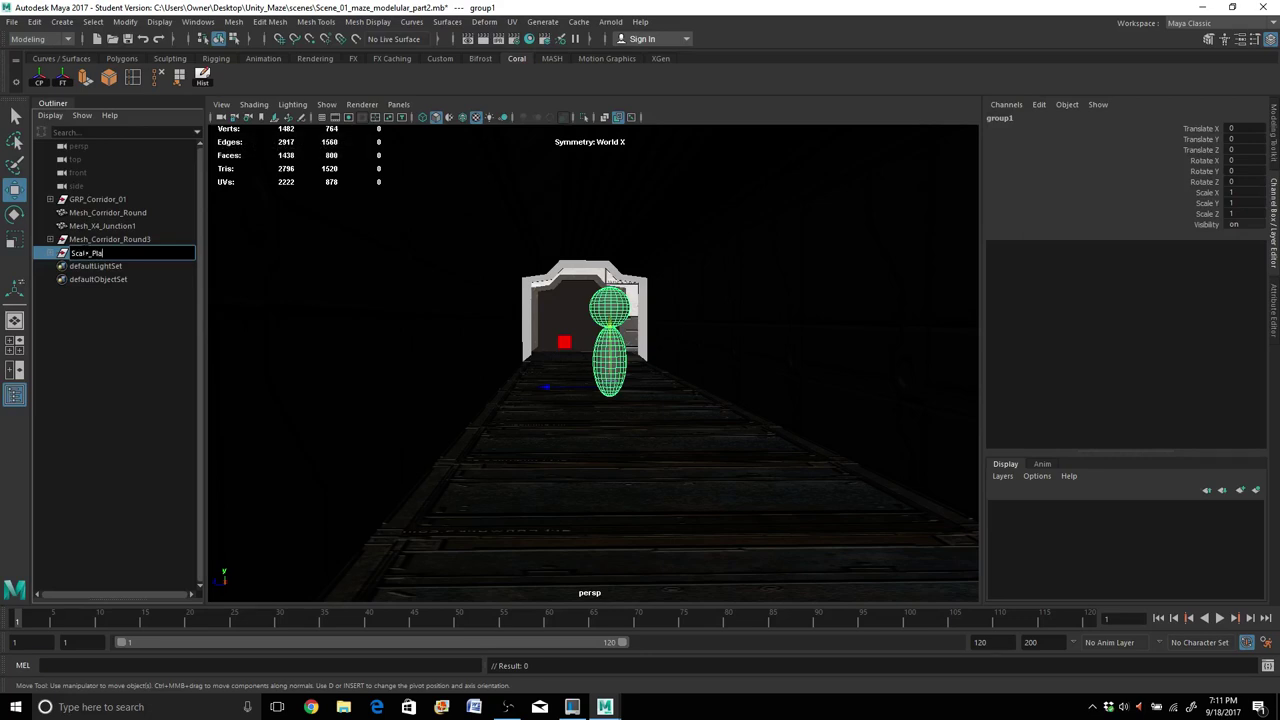
type("yer")
key("Return")
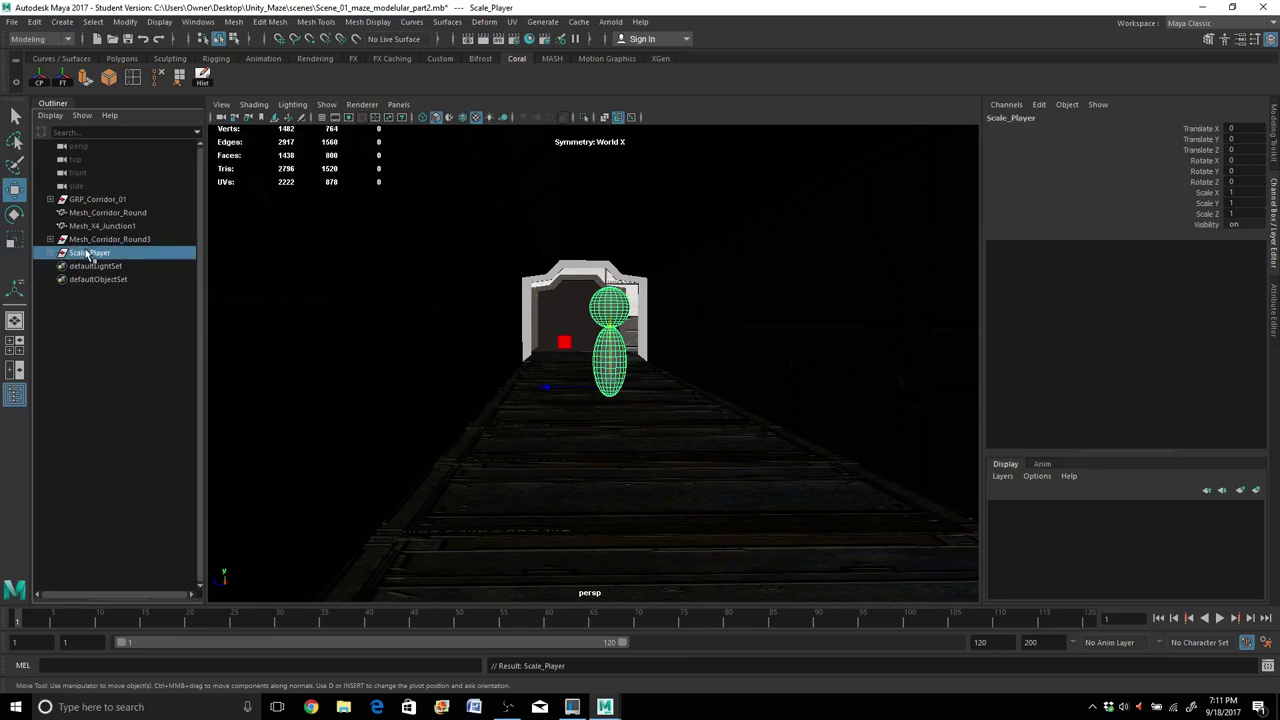
Lower the Scale_Player group to about -0.136 in Y so the figure stands nearer the corridor floor.
left_click_drag(597, 397, 600, 389, "alt")
left_click(548, 336)
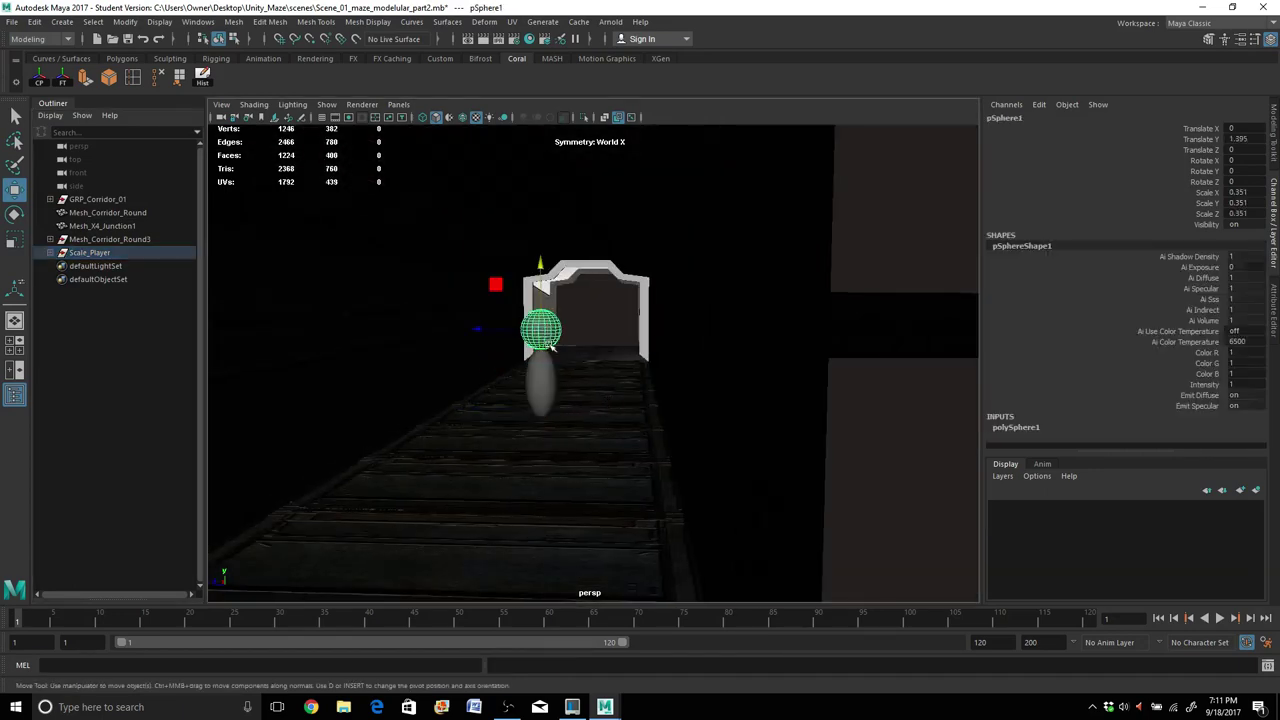
key("f")
mouse_move(541, 351)
left_mouse_down("alt")
mouse_move(580, 354)
mouse_move(557, 330)
mouse_move(491, 334)
mouse_move(530, 325)
mouse_move(609, 349)
mouse_move(531, 349)
mouse_move(593, 351)
mouse_move(550, 354)
left_mouse_up("alt")
scroll(550, 355, "down", 5)
left_click_drag(552, 431, 571, 362, "alt")
scroll(556, 430, "down", 3)
scroll(557, 430, "down", 5)
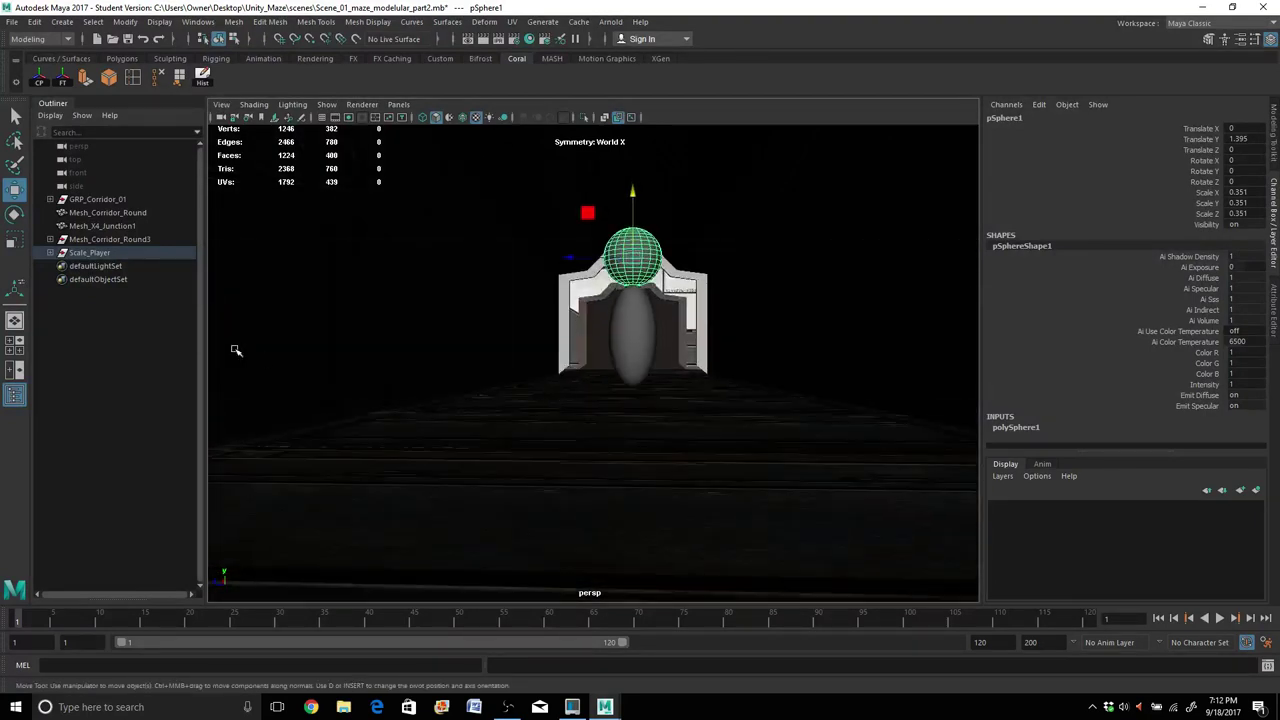
left_click(119, 255)
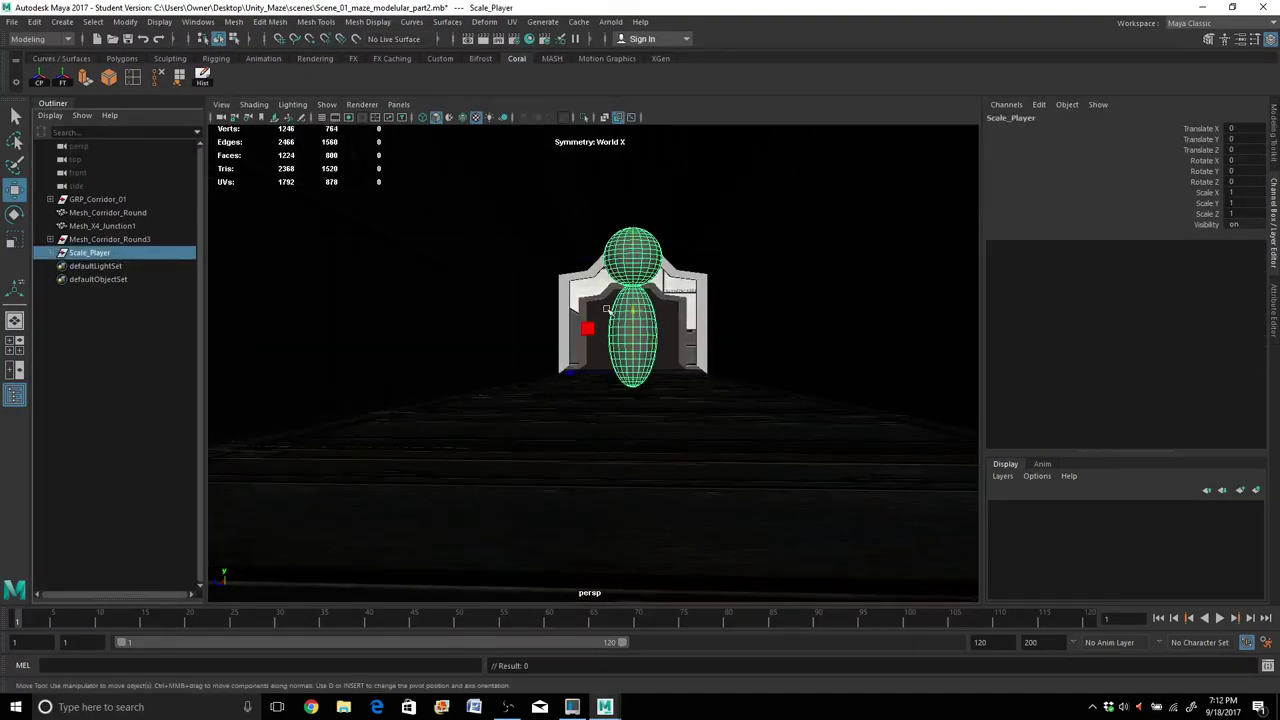
left_click_drag(632, 314, 634, 326)
Move the Scale_Player group along the corridor to about 8.69 in X, near its open end.
left_click(632, 279)
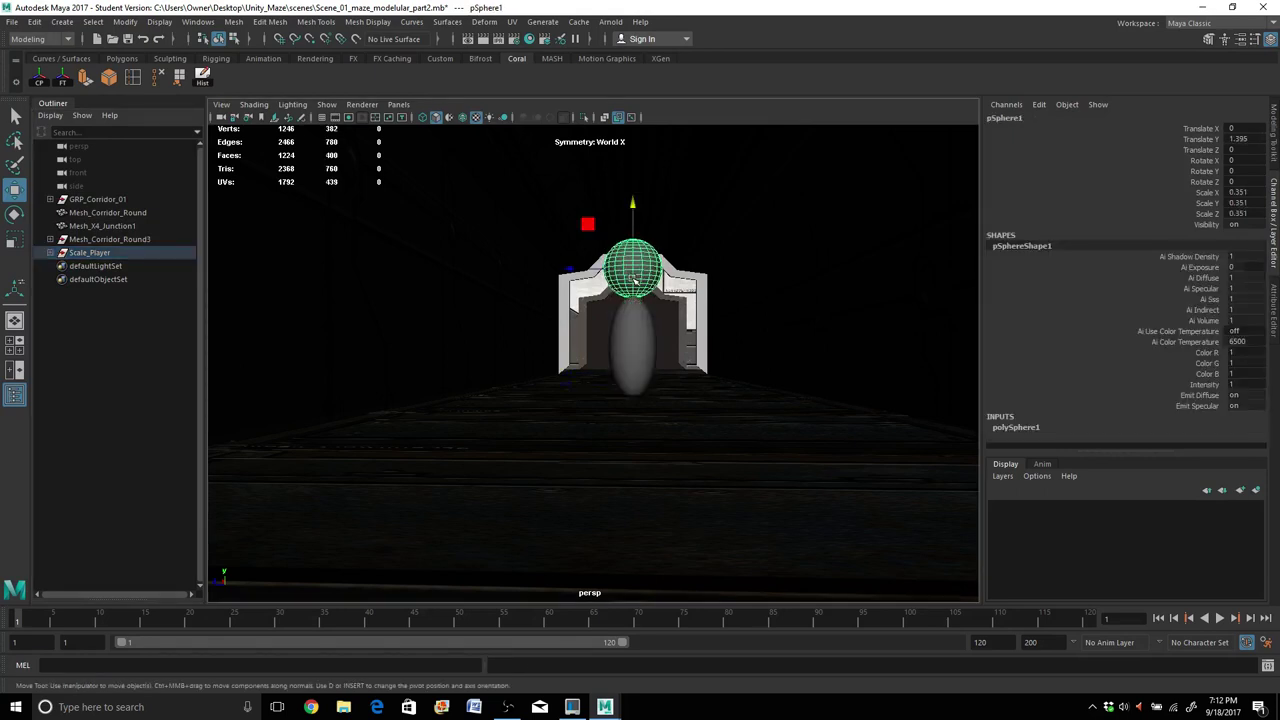
key("f")
mouse_move(608, 349)
left_mouse_down("alt")
mouse_move(678, 339)
mouse_move(534, 354)
mouse_move(588, 348)
left_mouse_up("alt")
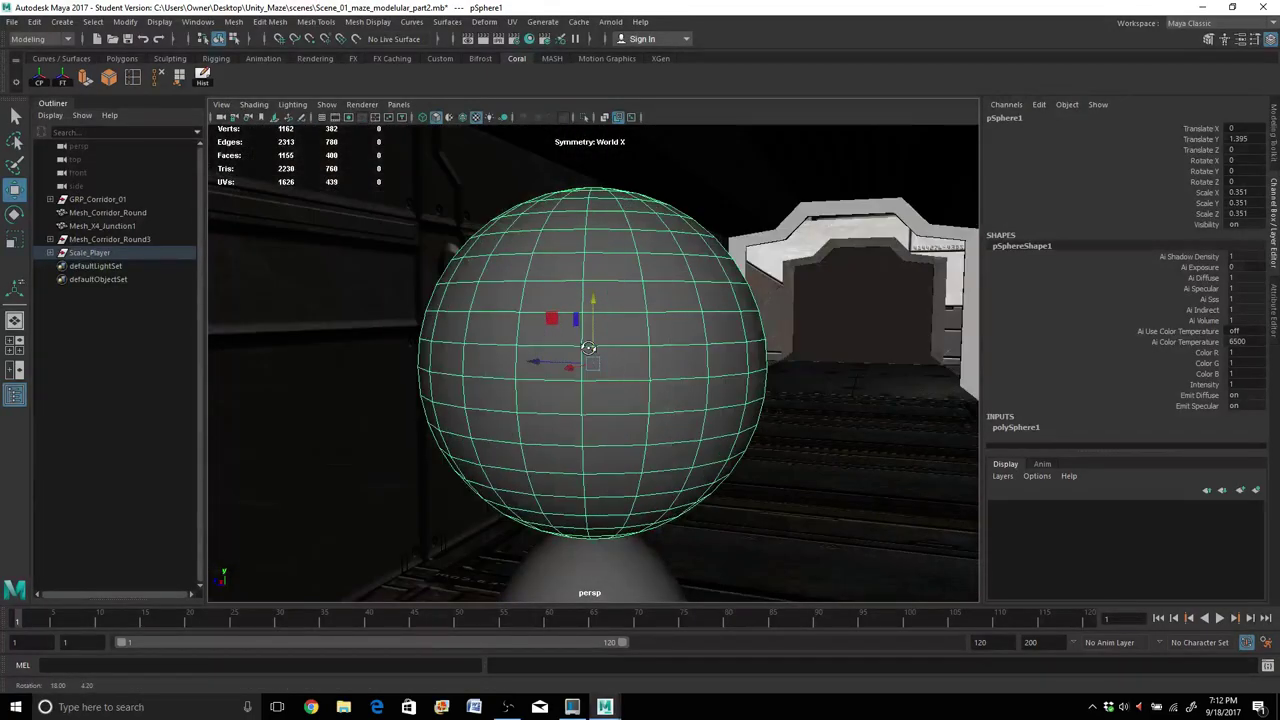
scroll(590, 349, "down", 10)
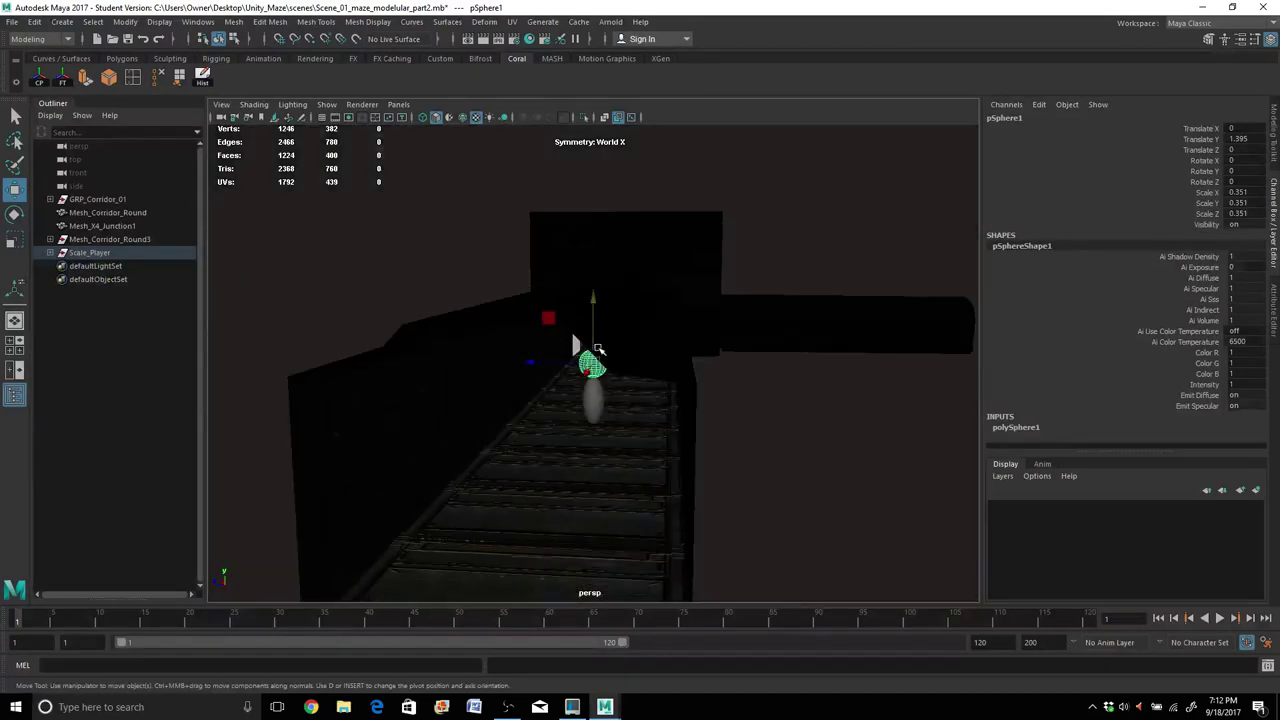
left_click(80, 253)
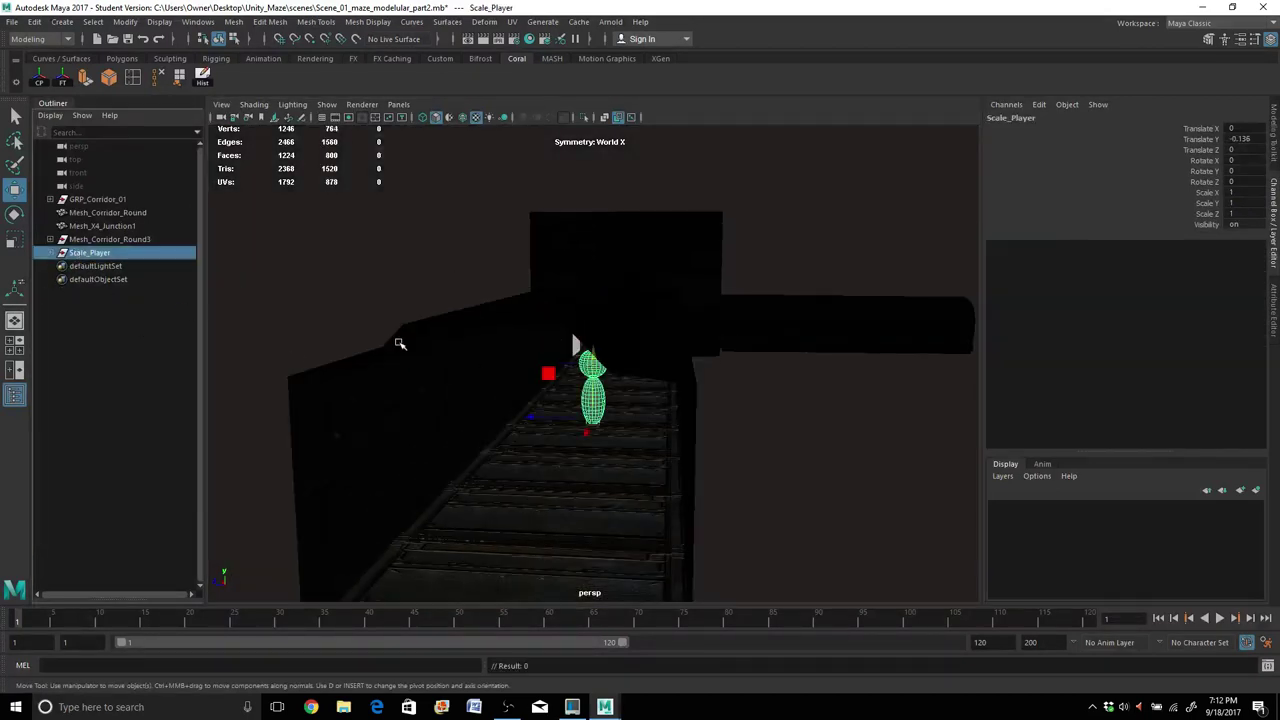
scroll(402, 345, "down", 3)
left_click_drag(602, 471, 584, 470, "alt")
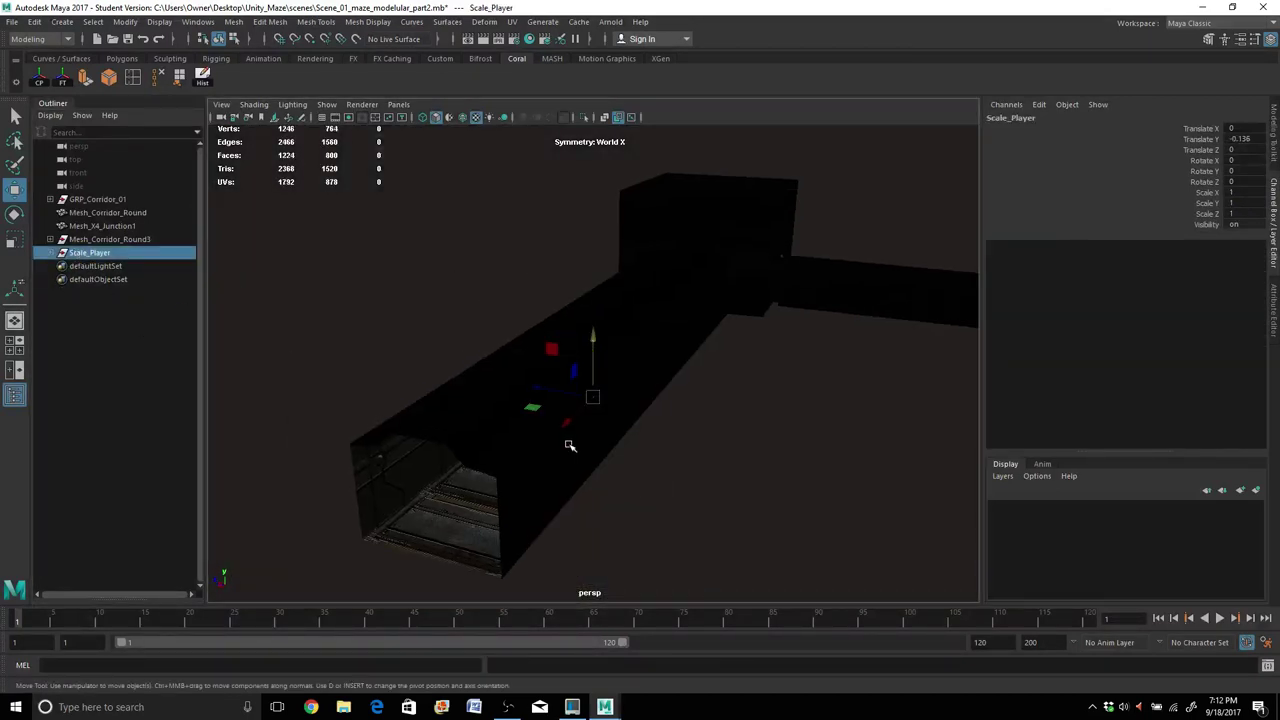
left_click_drag(566, 422, 437, 546)
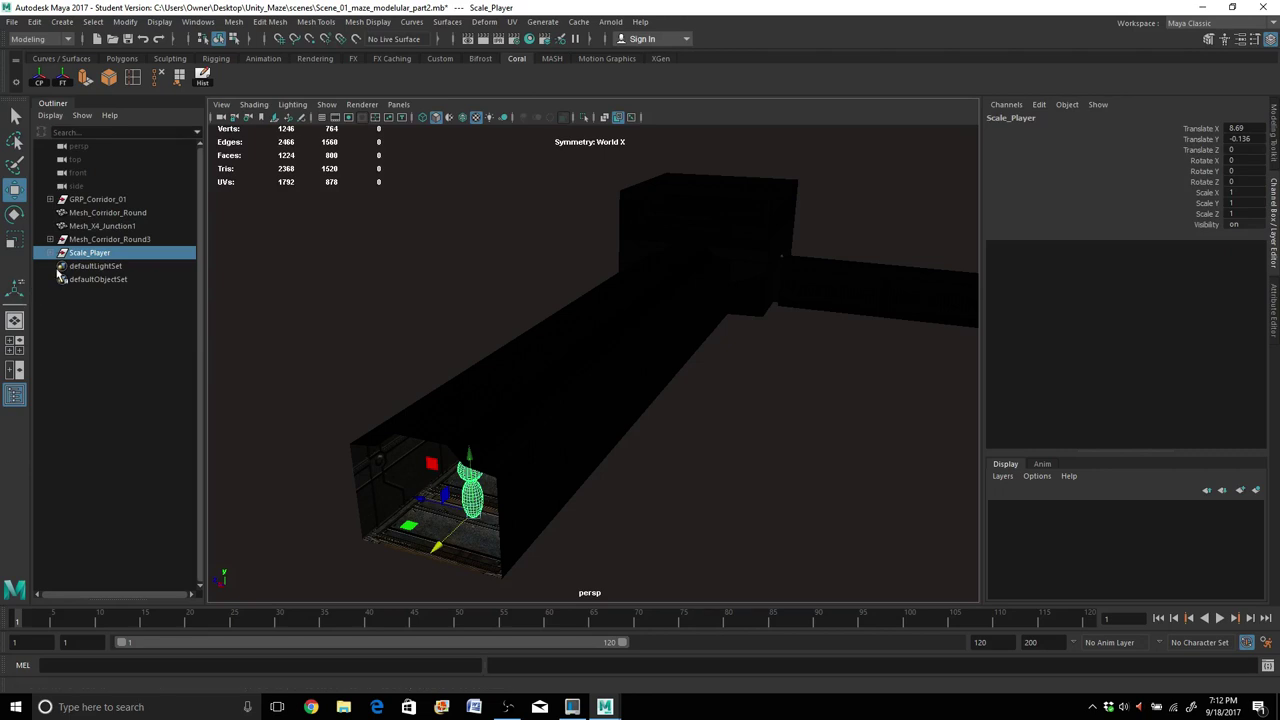
Examine the maze modules one by one: the straight corridor group, X4 junction, round corridors and Scale_Player.
left_click(110, 240)
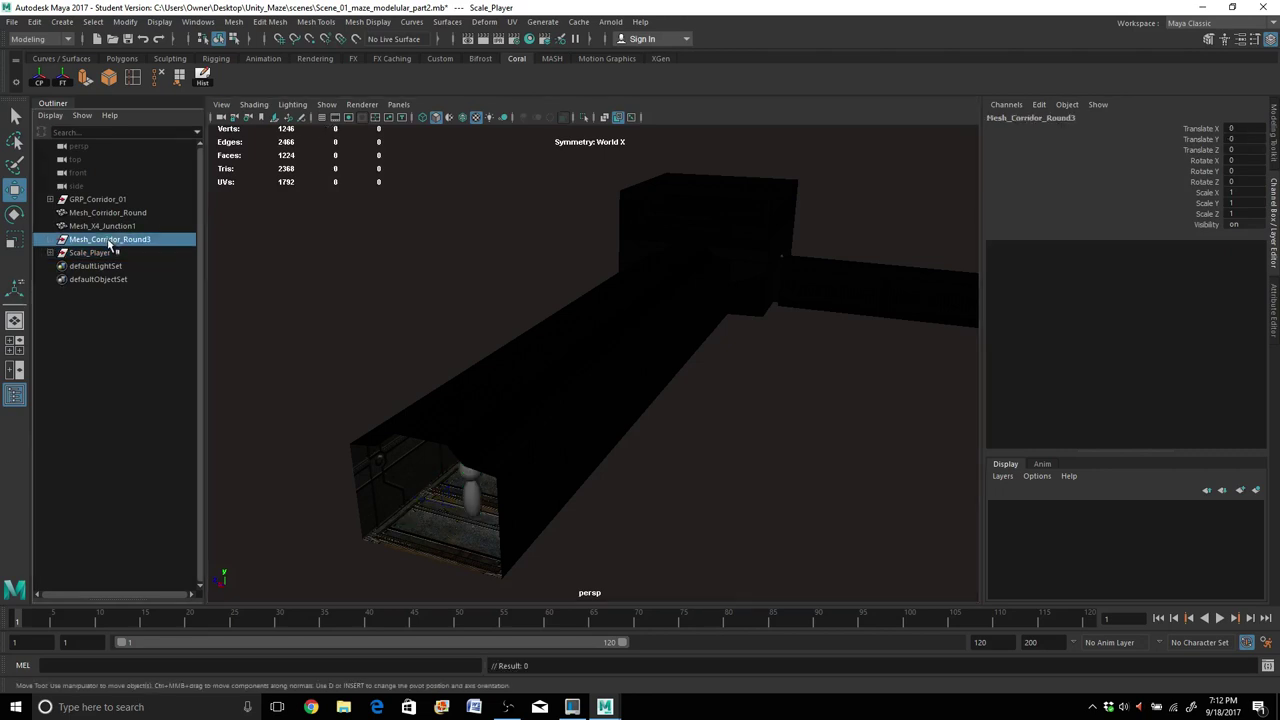
left_click(677, 291)
scroll(677, 291, "down", 3)
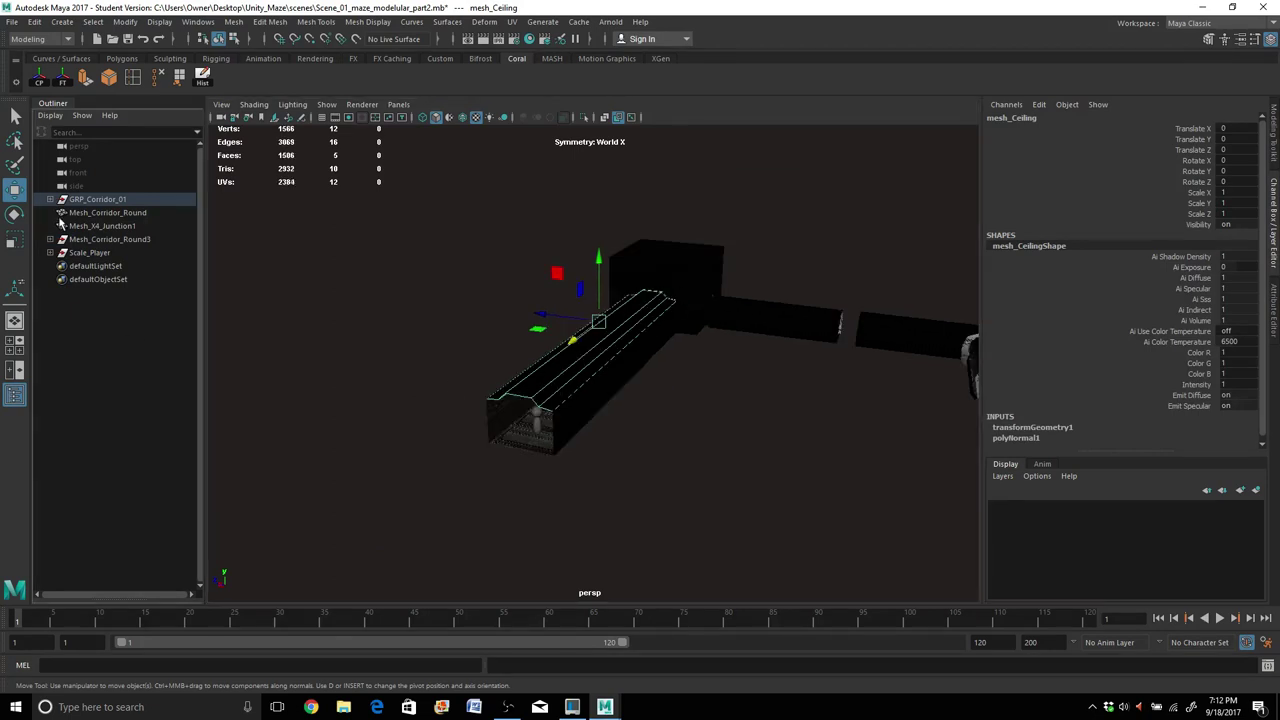
left_click(84, 200)
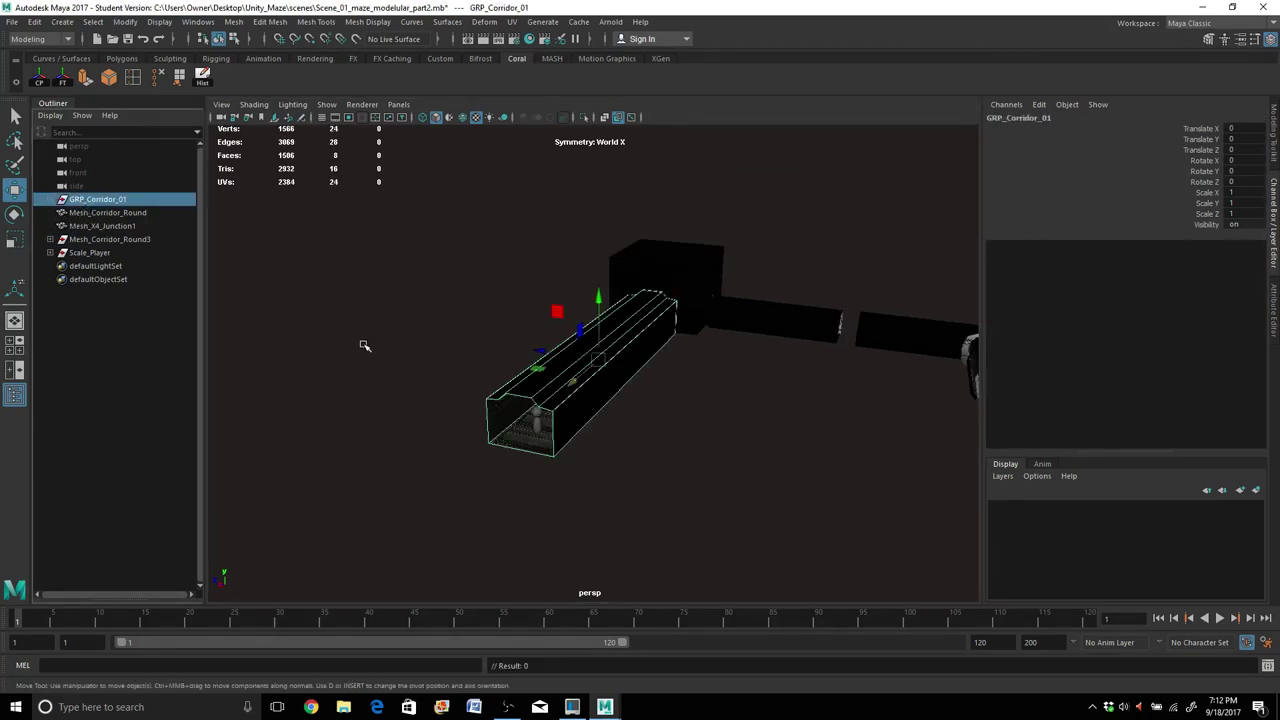
left_click_drag(365, 346, 580, 320, "alt")
scroll(580, 320, "up", 3)
left_click(580, 320)
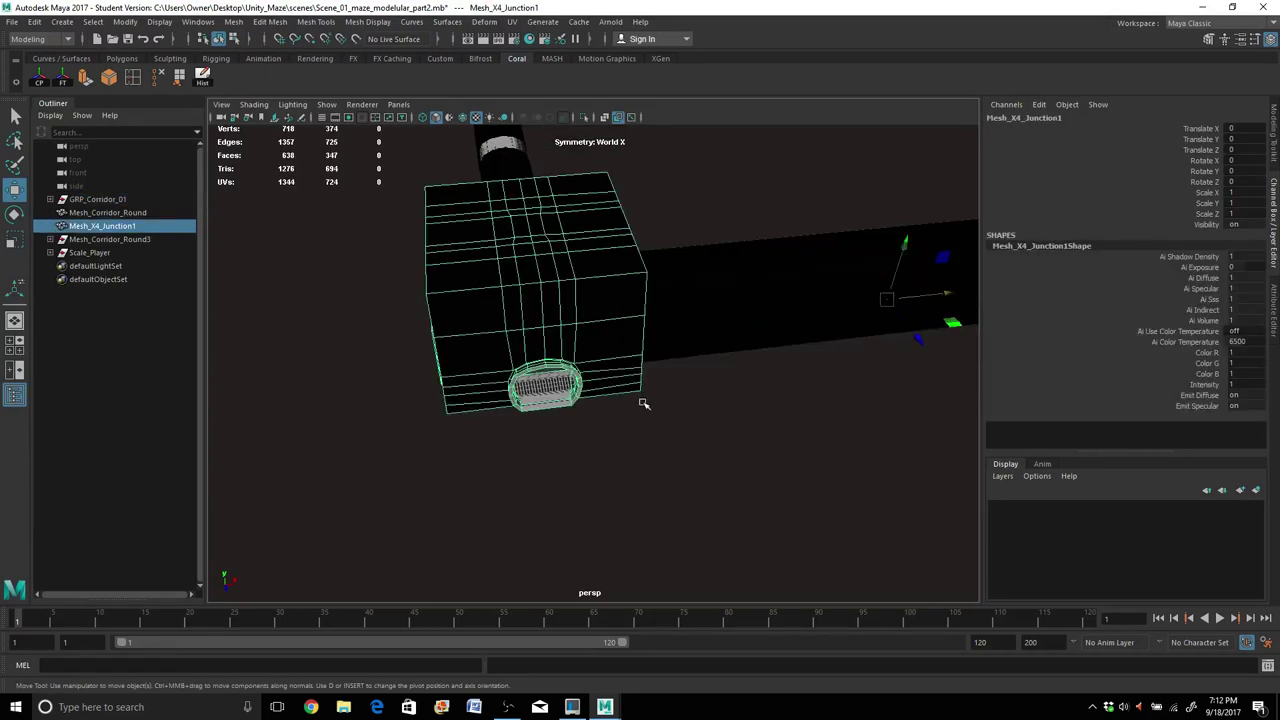
scroll(644, 403, "down", 2)
left_click_drag(379, 366, 468, 339, "alt")
left_click(723, 264)
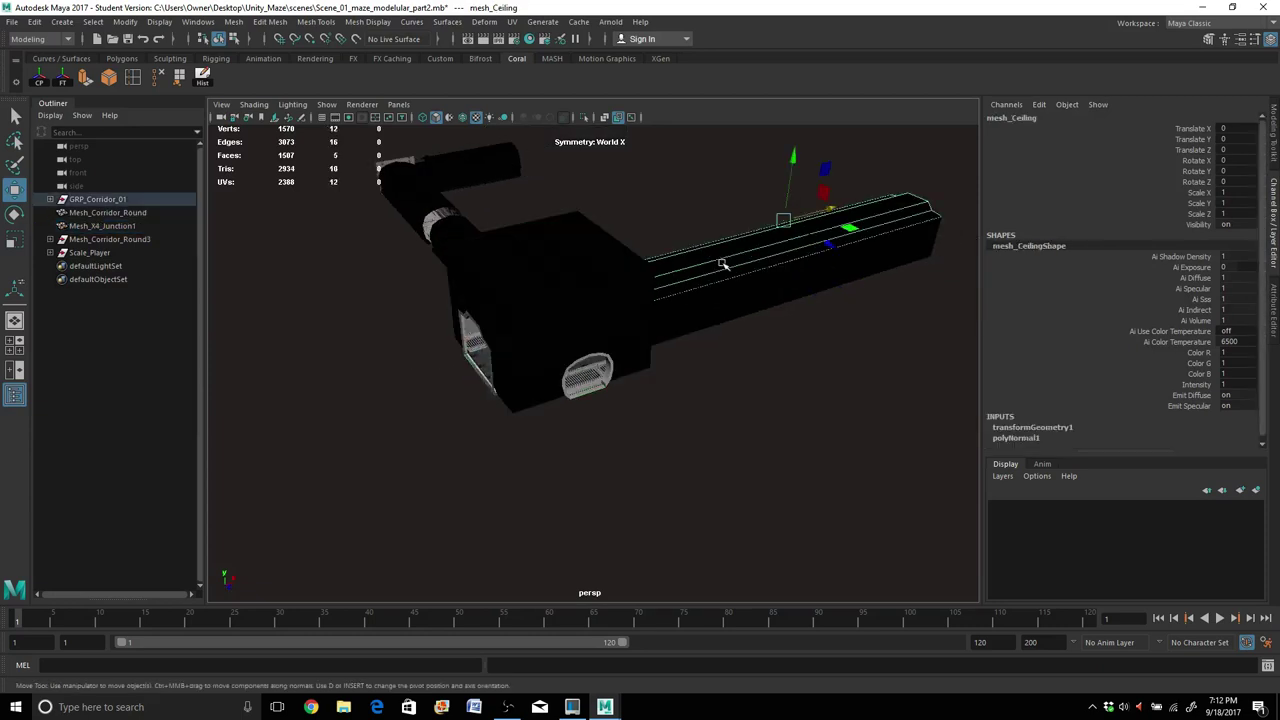
left_click(97, 254)
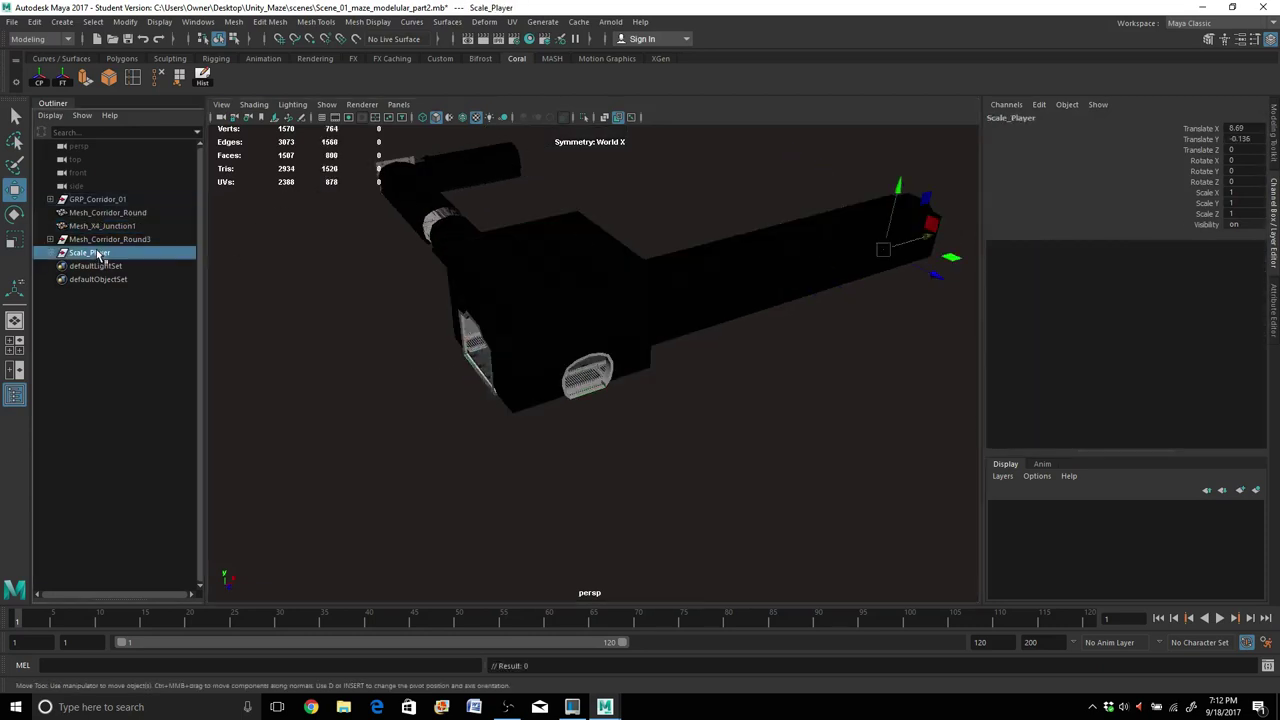
left_click(120, 240)
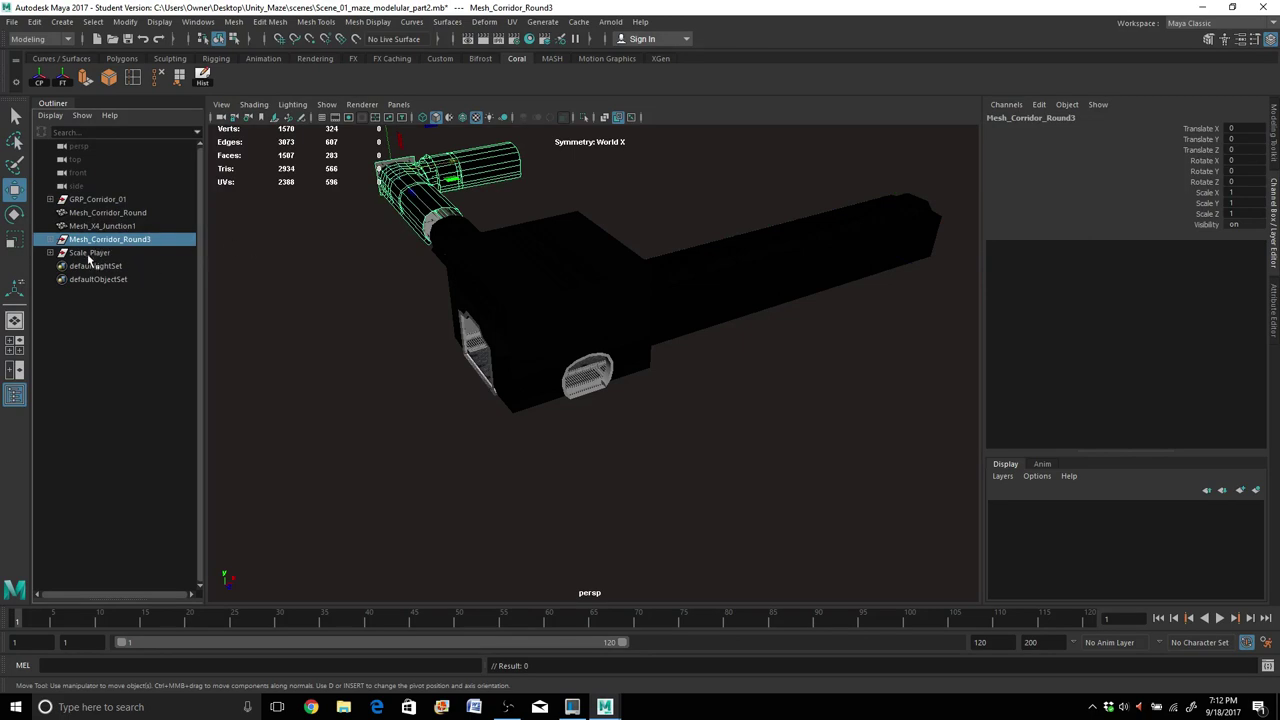
left_click(89, 254)
left_click(97, 226)
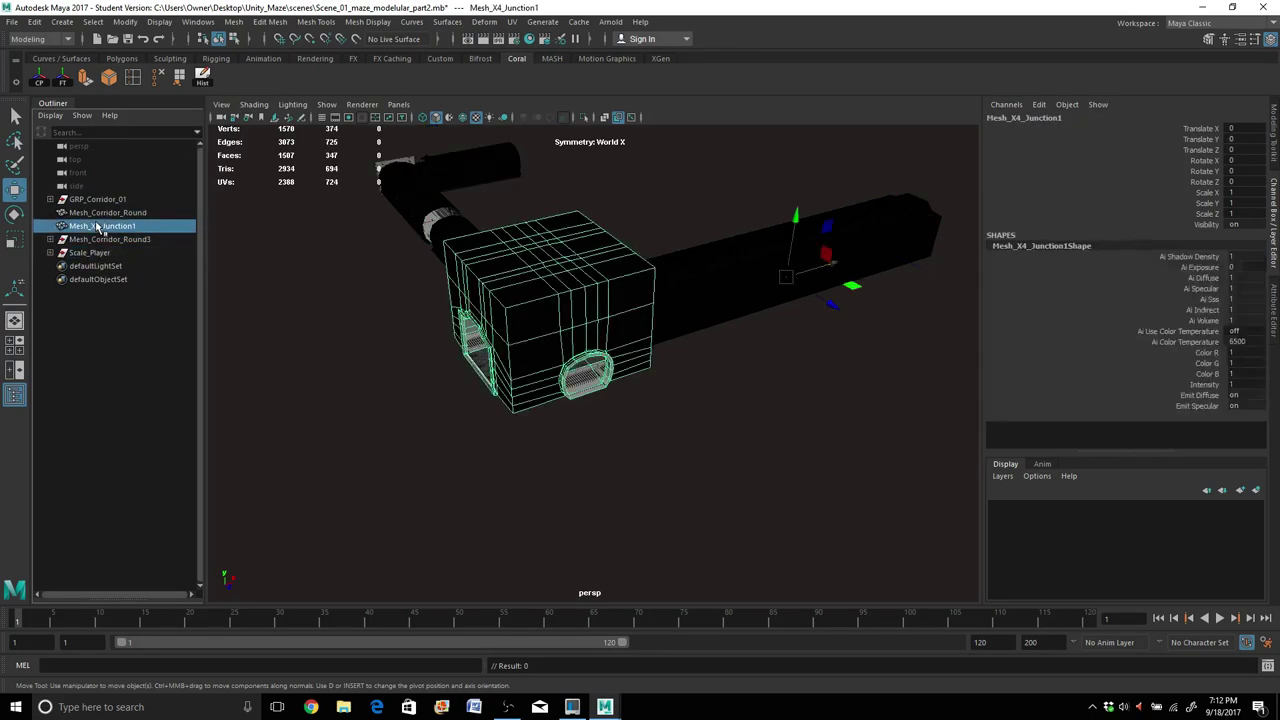
left_click(87, 213)
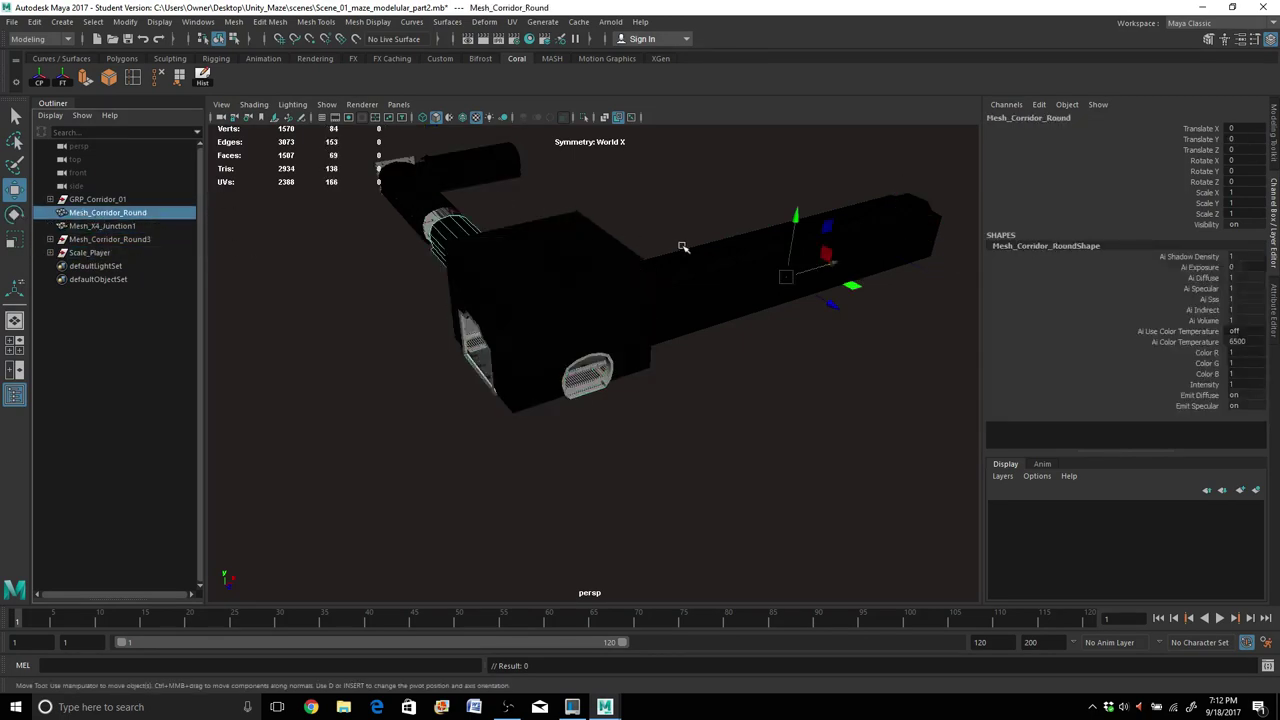
Duplicate GRP_Corridor_01 and move the copy to about -31.802 in X, against the opposite opening of the junction.
left_click(743, 263)
left_click(128, 199)
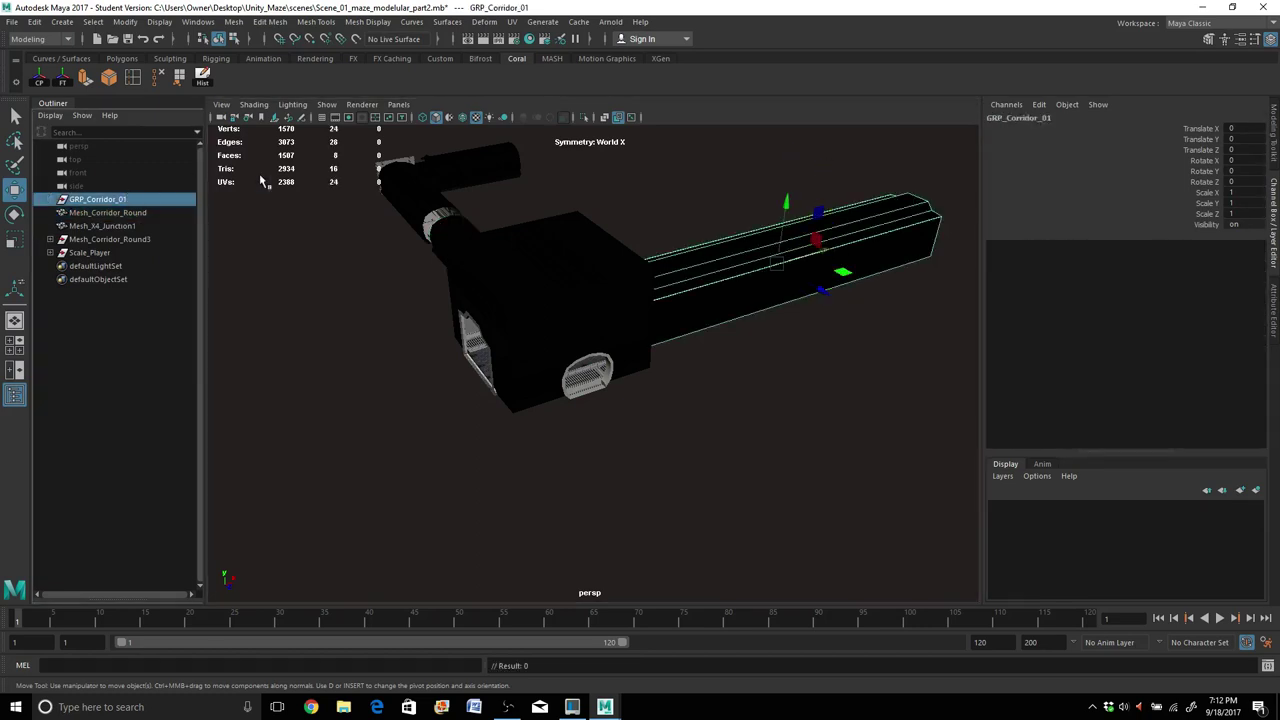
key("ctrl+d")
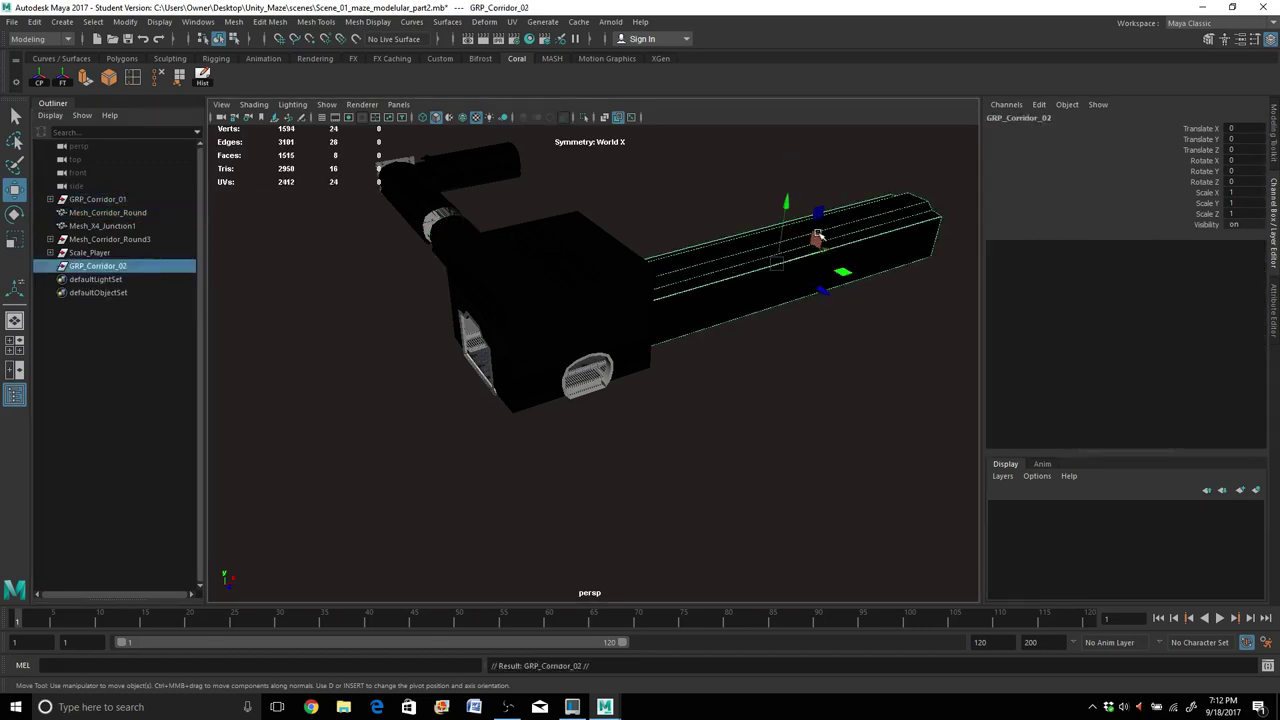
left_click_drag(829, 245, 307, 320)
scroll(329, 365, "up", 3)
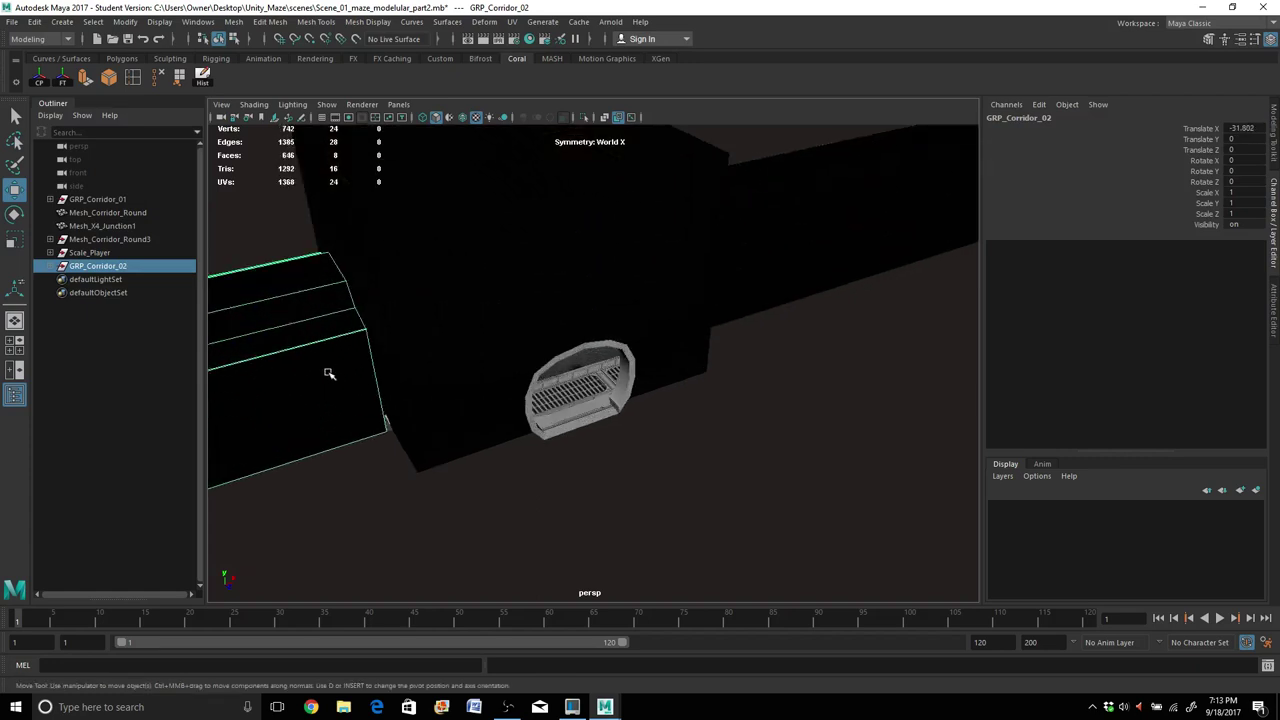
left_click_drag(329, 371, 415, 349, "alt")
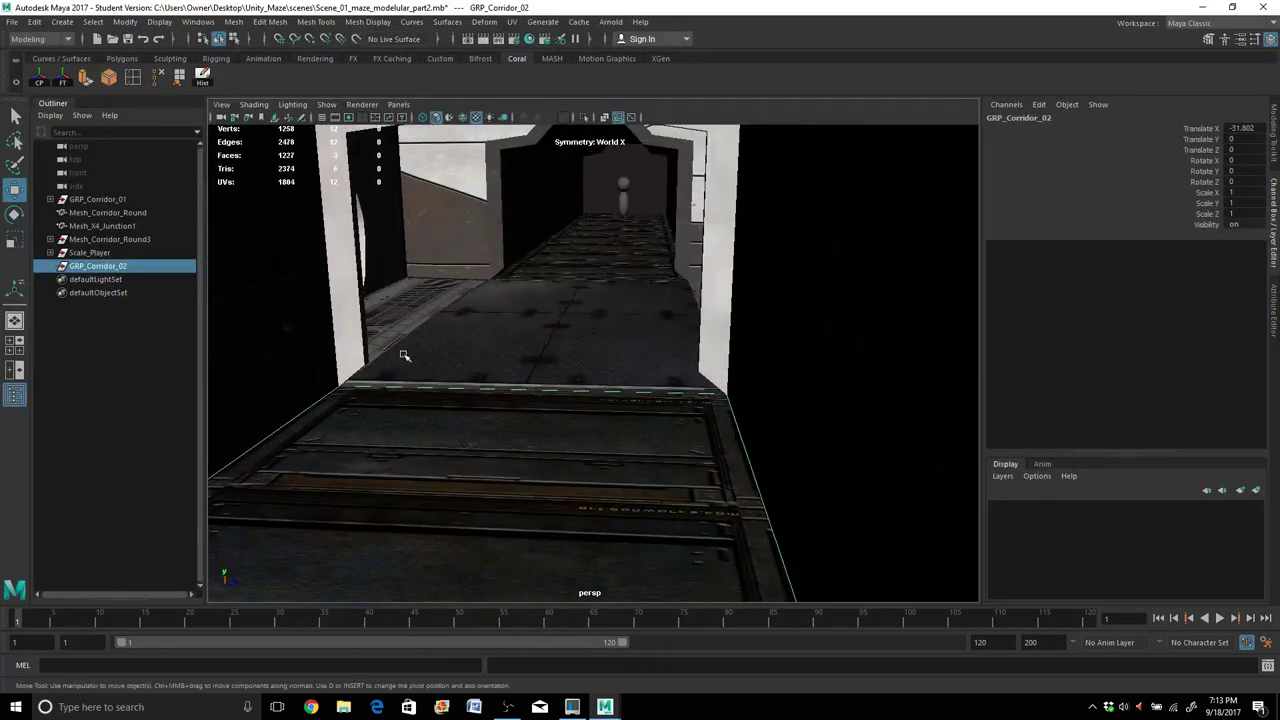
scroll(410, 355, "up", 2)
left_click_drag(480, 371, 257, 348, "alt")
Lower the Mesh_Corridor_Round3 group to about -7.019 in Y, below the other corridor pieces.
key("f")
left_click_drag(550, 360, 541, 322, "alt")
right_click_drag(526, 352, 592, 358, "alt")
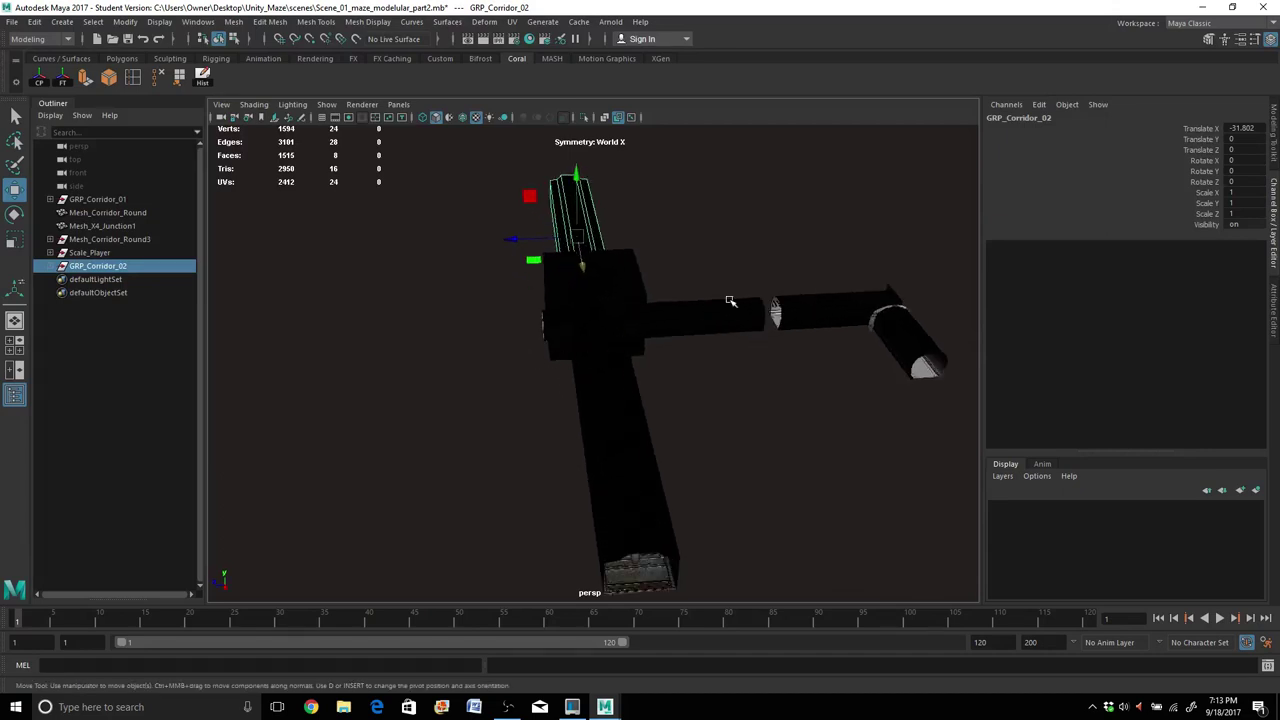
scroll(730, 300, "up", 3)
left_click_drag(777, 310, 510, 343, "alt")
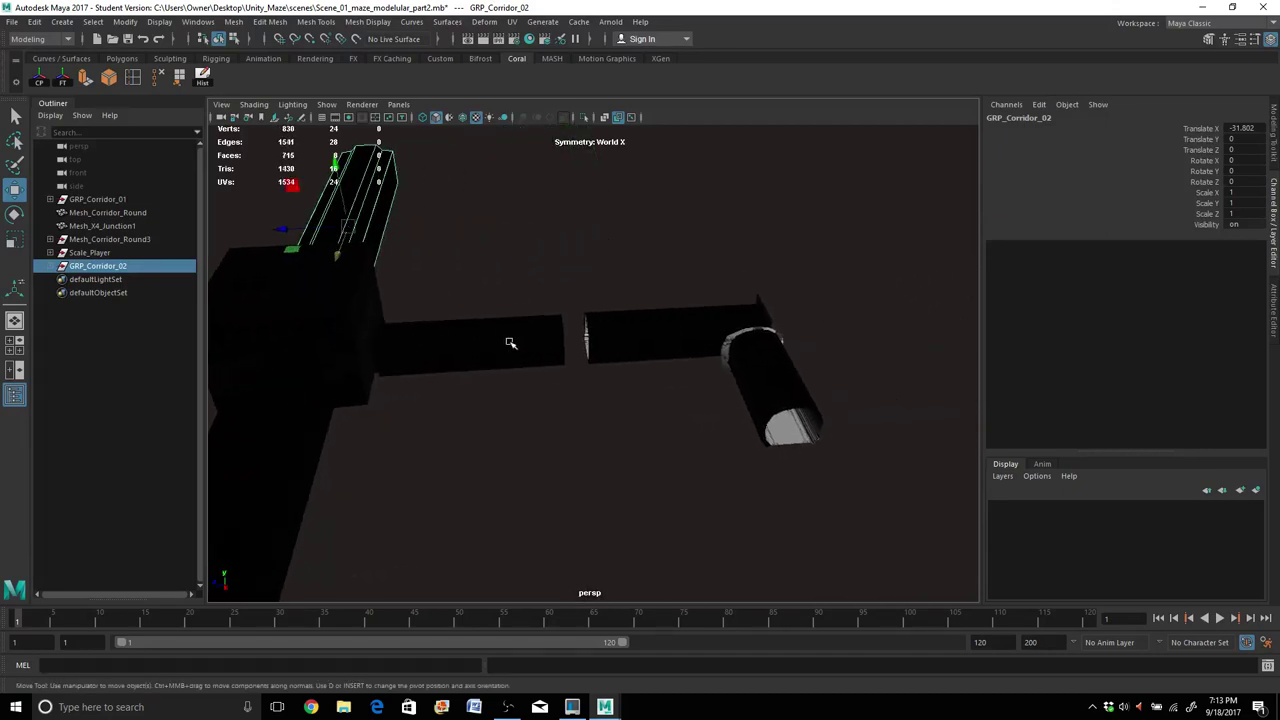
scroll(500, 363, "up", 2)
scroll(500, 363, "up", 4)
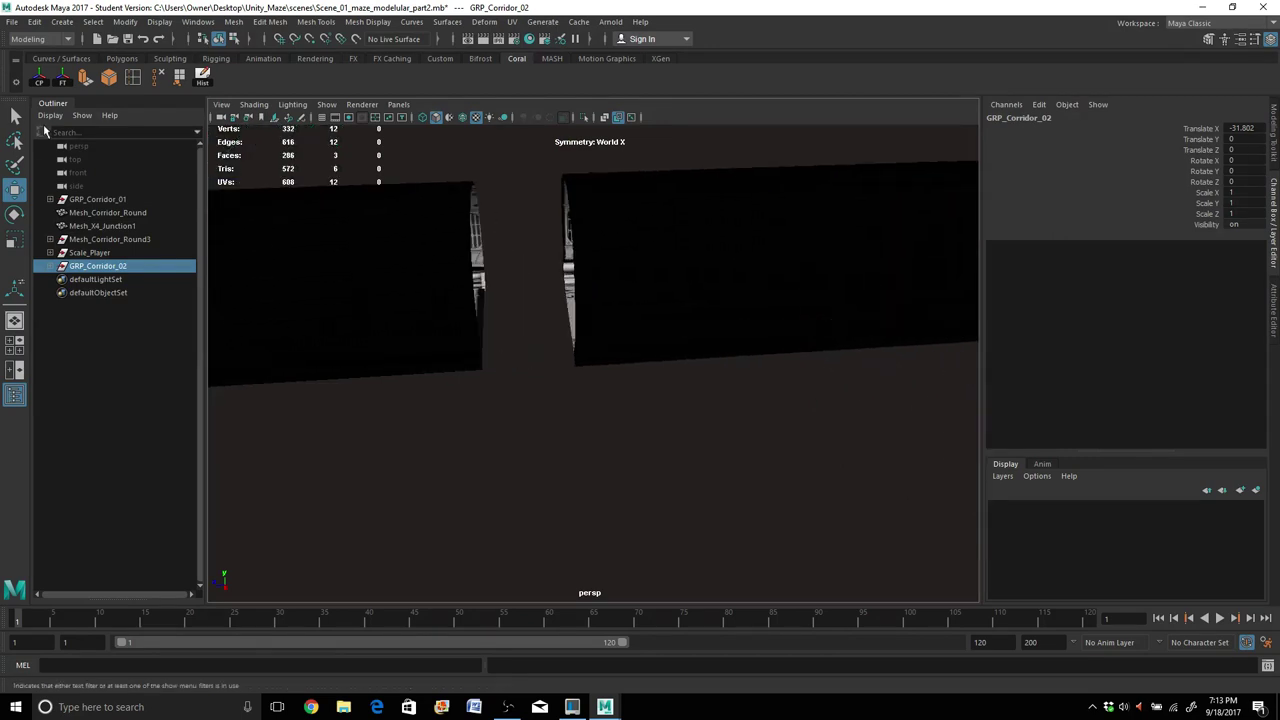
left_click(623, 237)
scroll(623, 237, "down", 4)
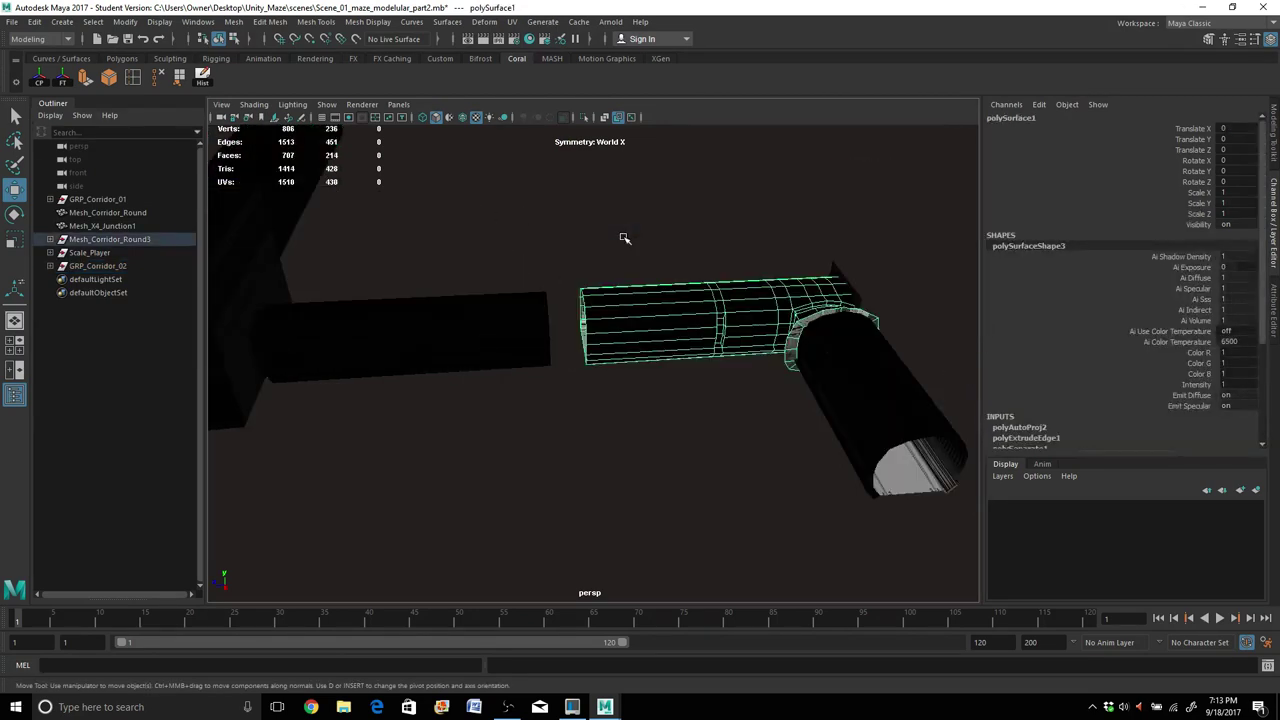
left_click(107, 238)
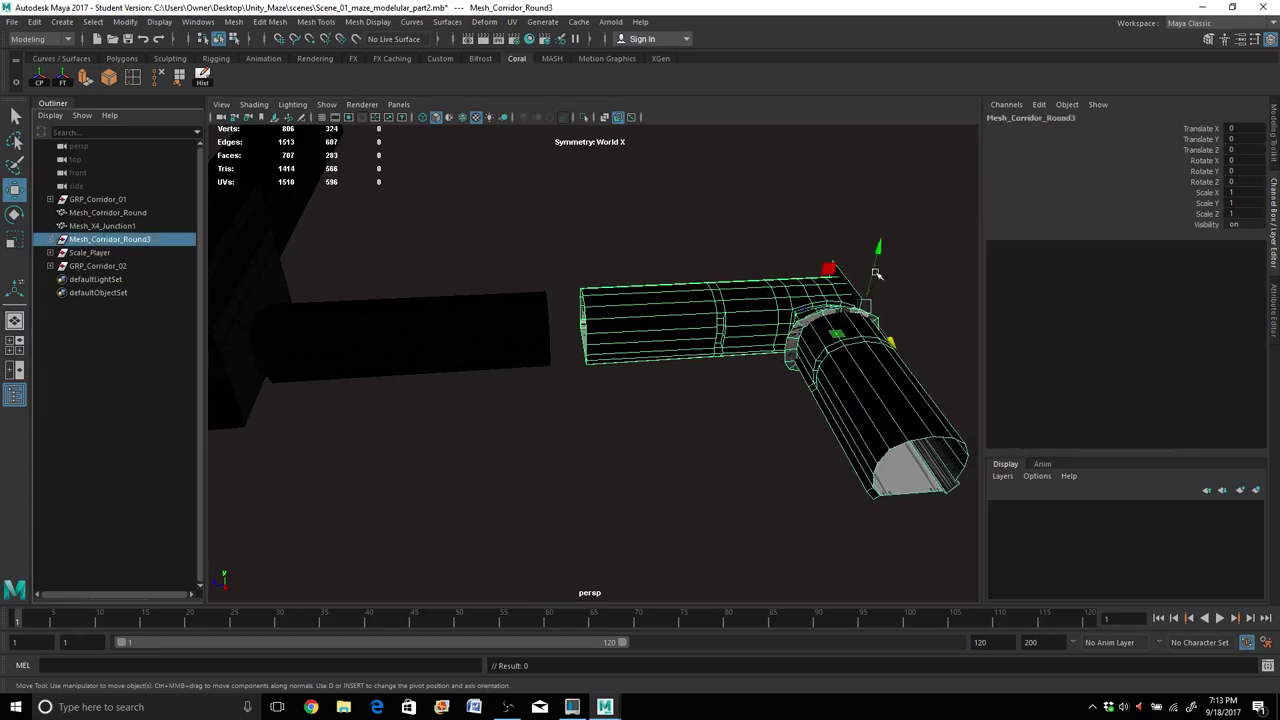
left_click_drag(878, 254, 848, 393)
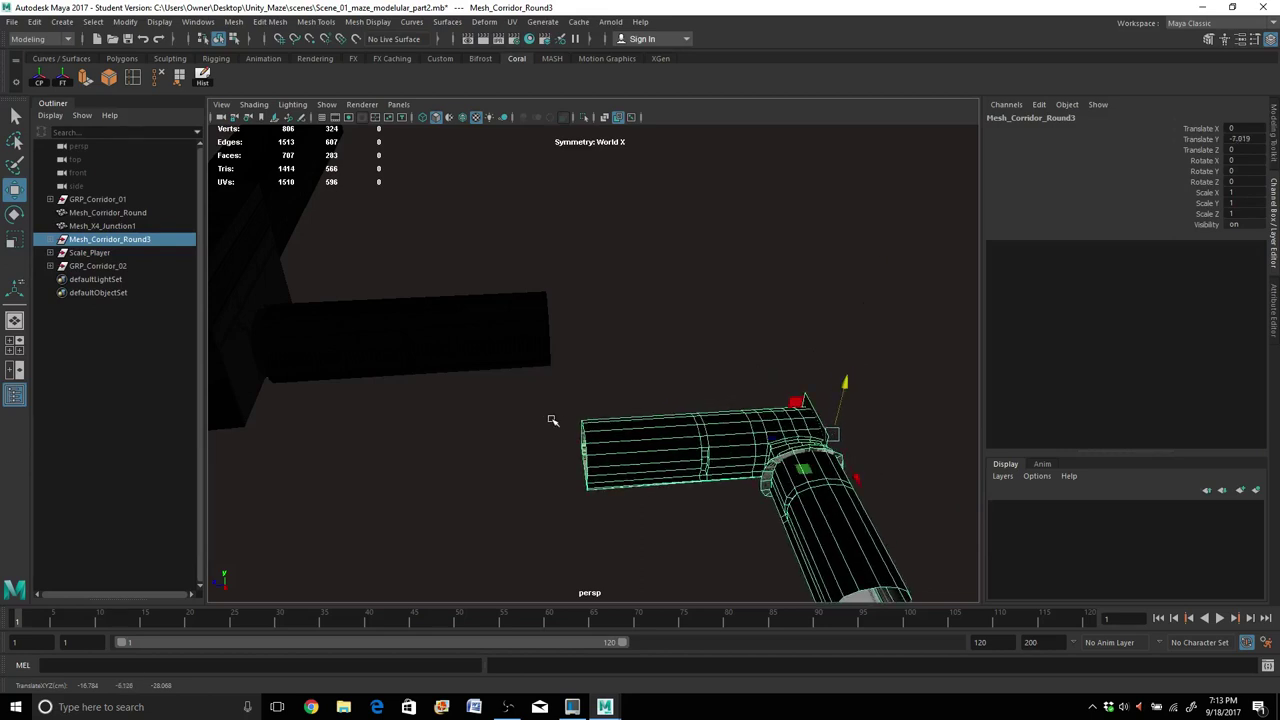
Duplicate Mesh_Corridor_Round3 and place the copy at about 0.164 in X and -0.129 in Y.
key("ctrl+d")
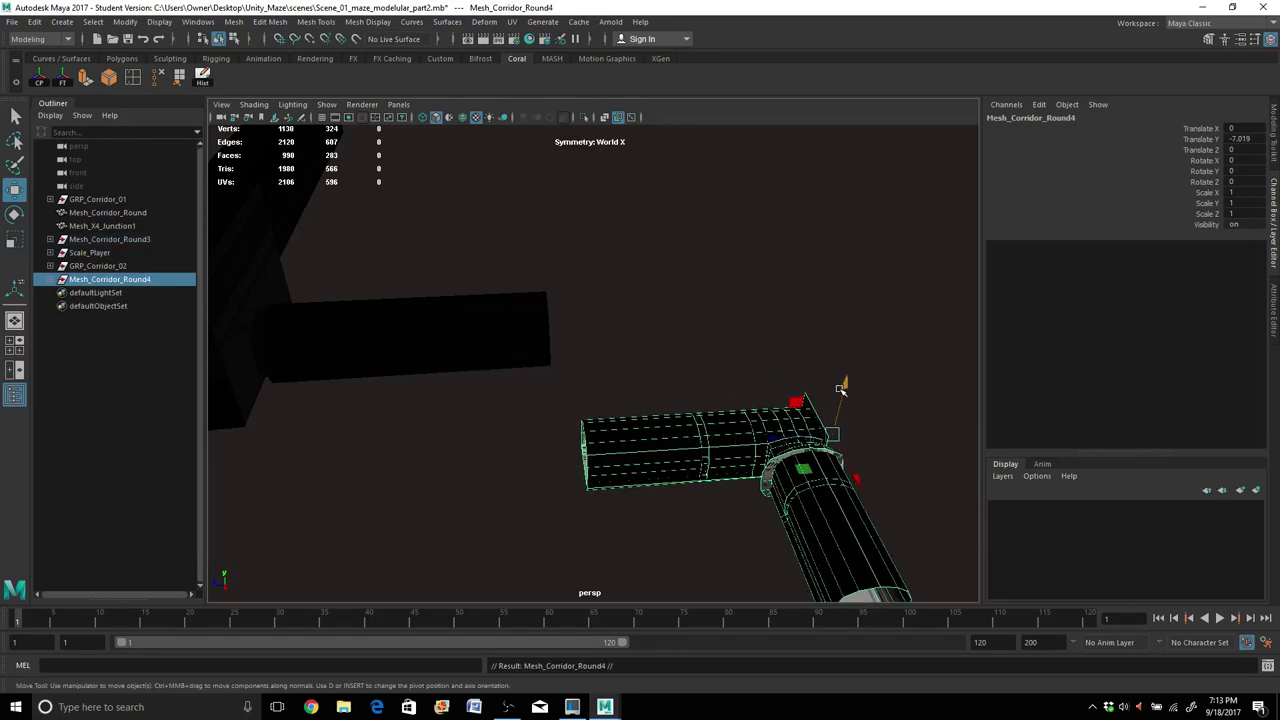
left_click_drag(845, 385, 840, 226)
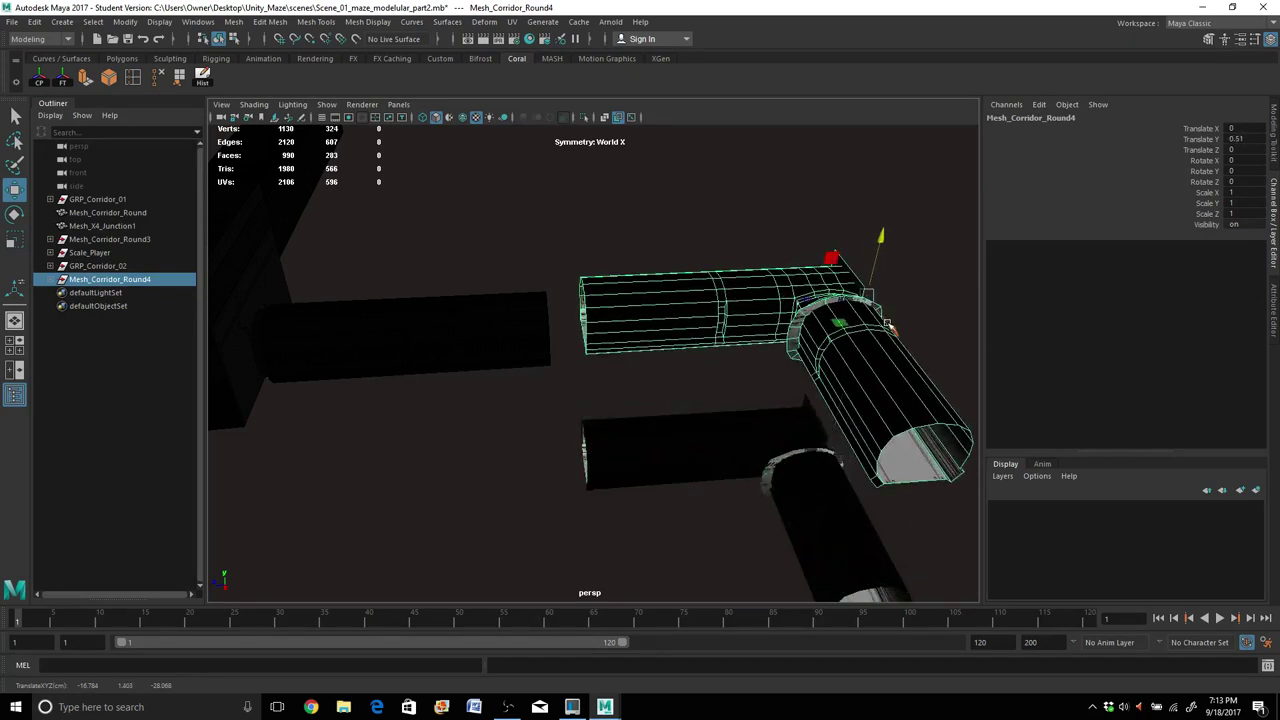
left_click_drag(888, 324, 890, 288)
left_click_drag(884, 241, 884, 258)
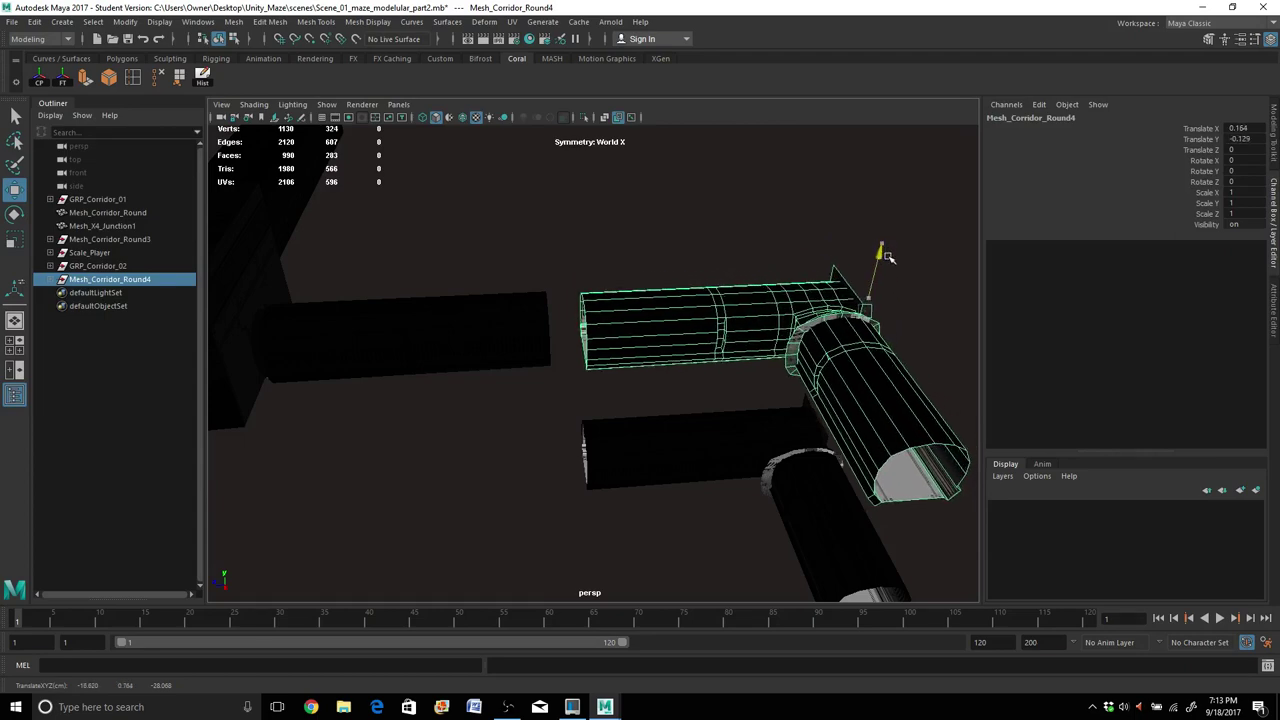
scroll(828, 303, "up", 5)
left_click_drag(659, 356, 740, 310, "alt")
left_click_drag(614, 254, 604, 204, "alt")
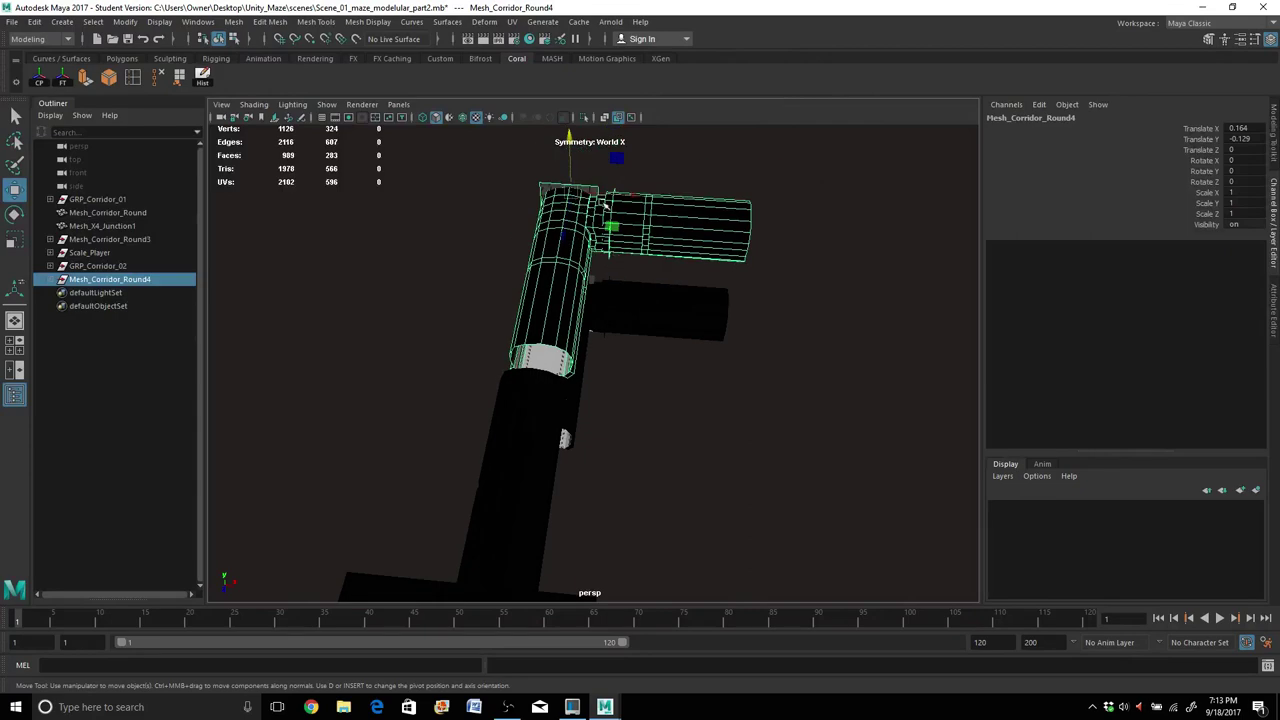
scroll(610, 226, "up", 4)
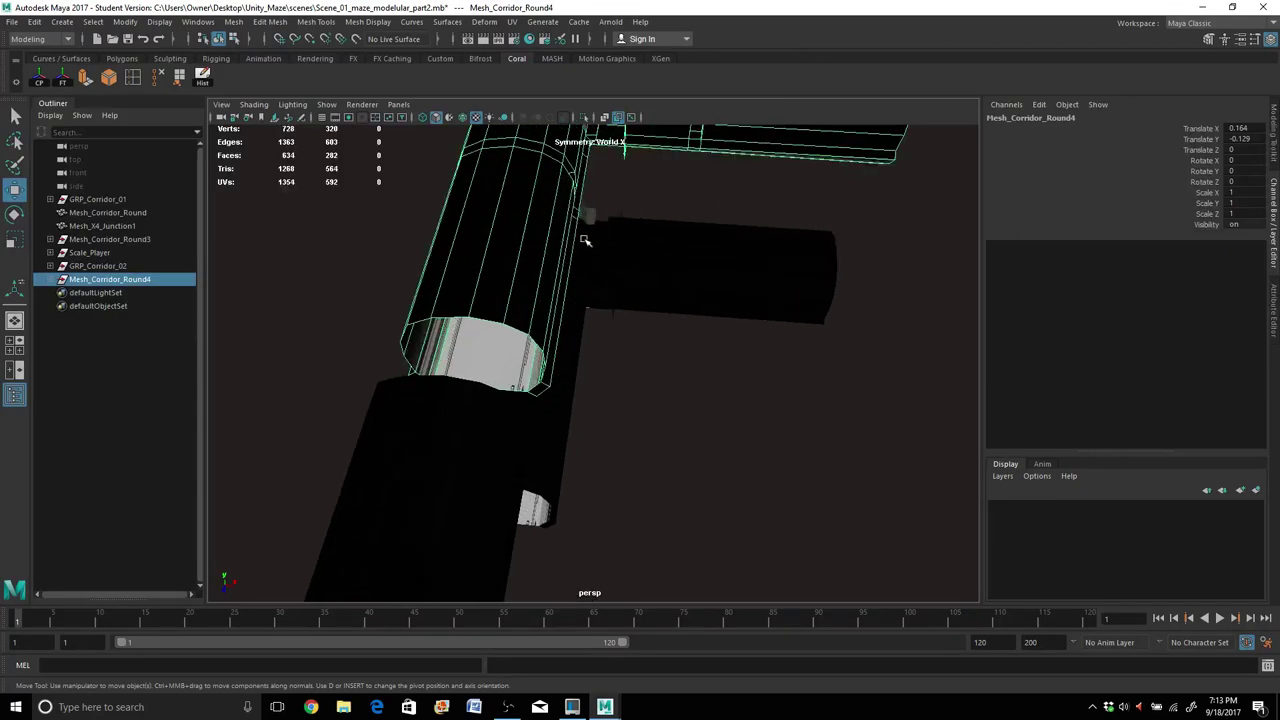
middle_click_drag(584, 261, 667, 403, "alt")
scroll(663, 388, "down", 3)
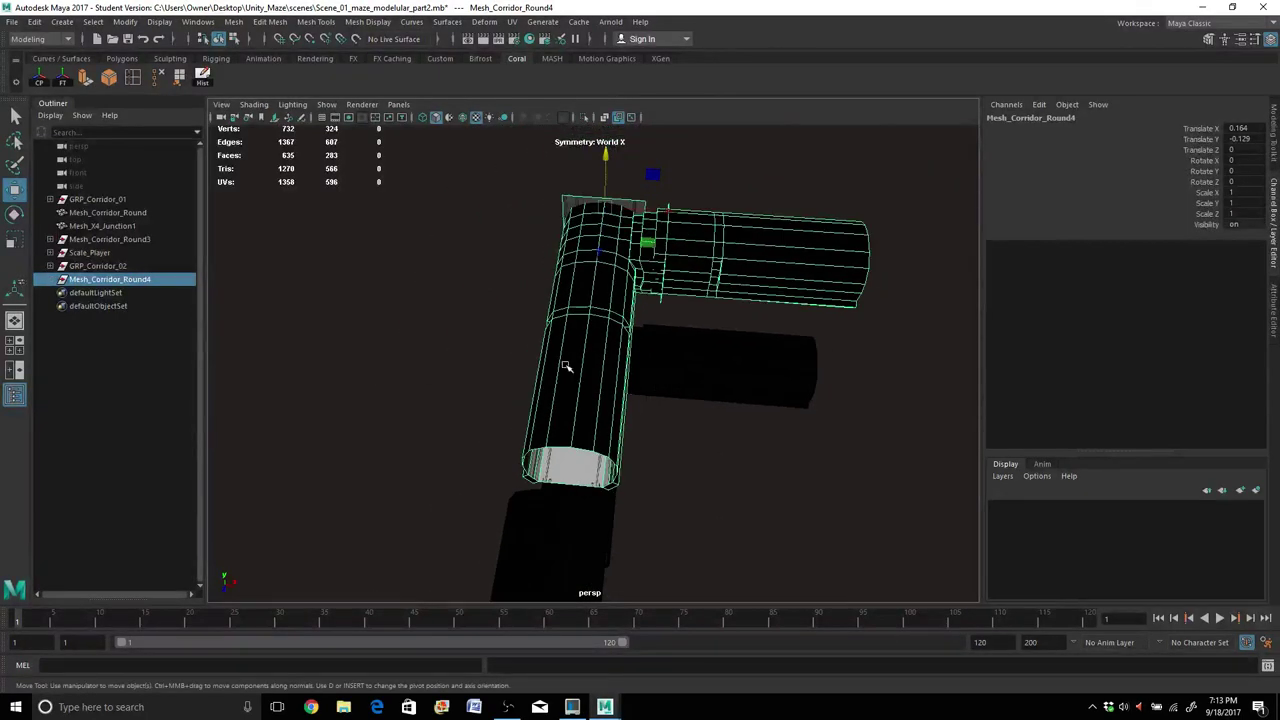
key("d")
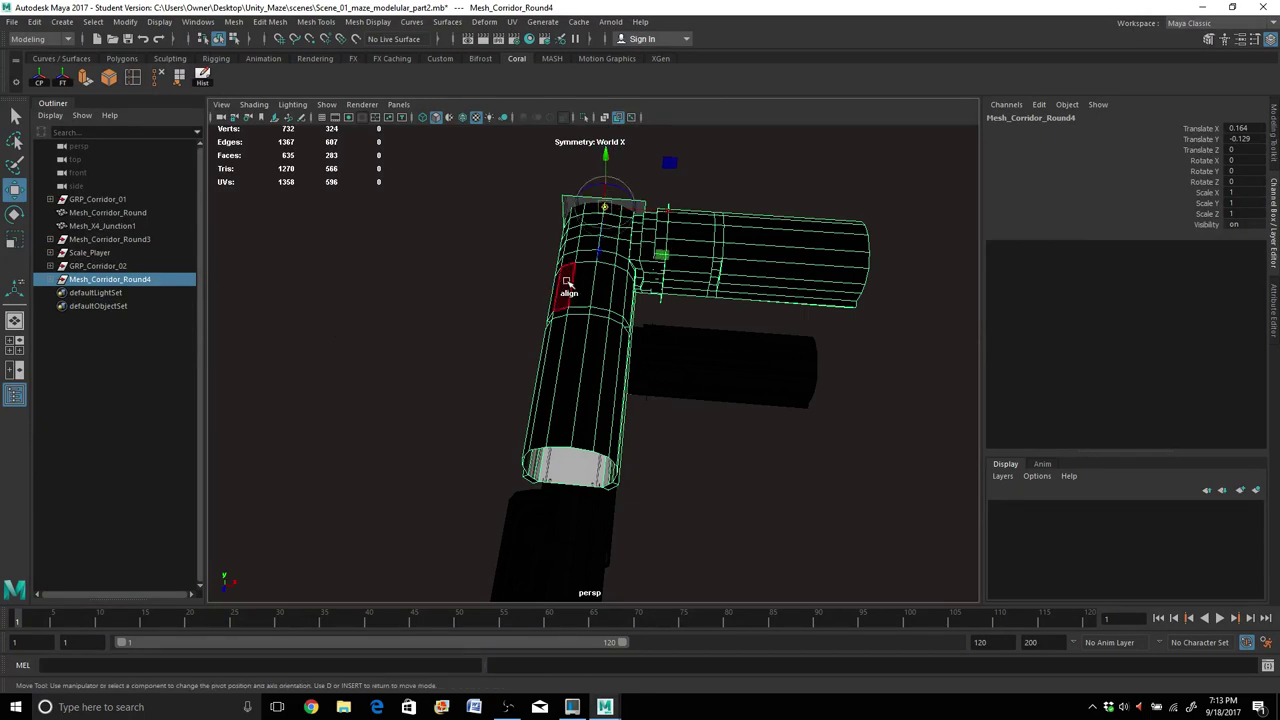
key("v")
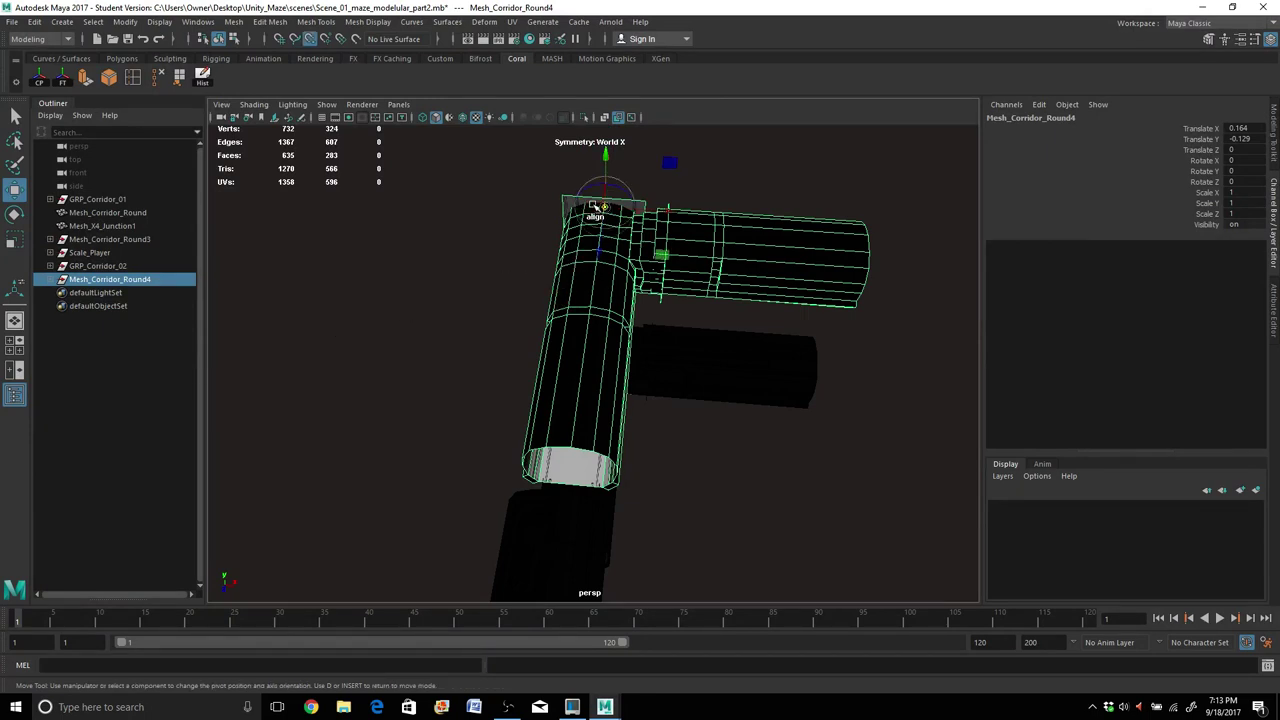
left_click(603, 204)
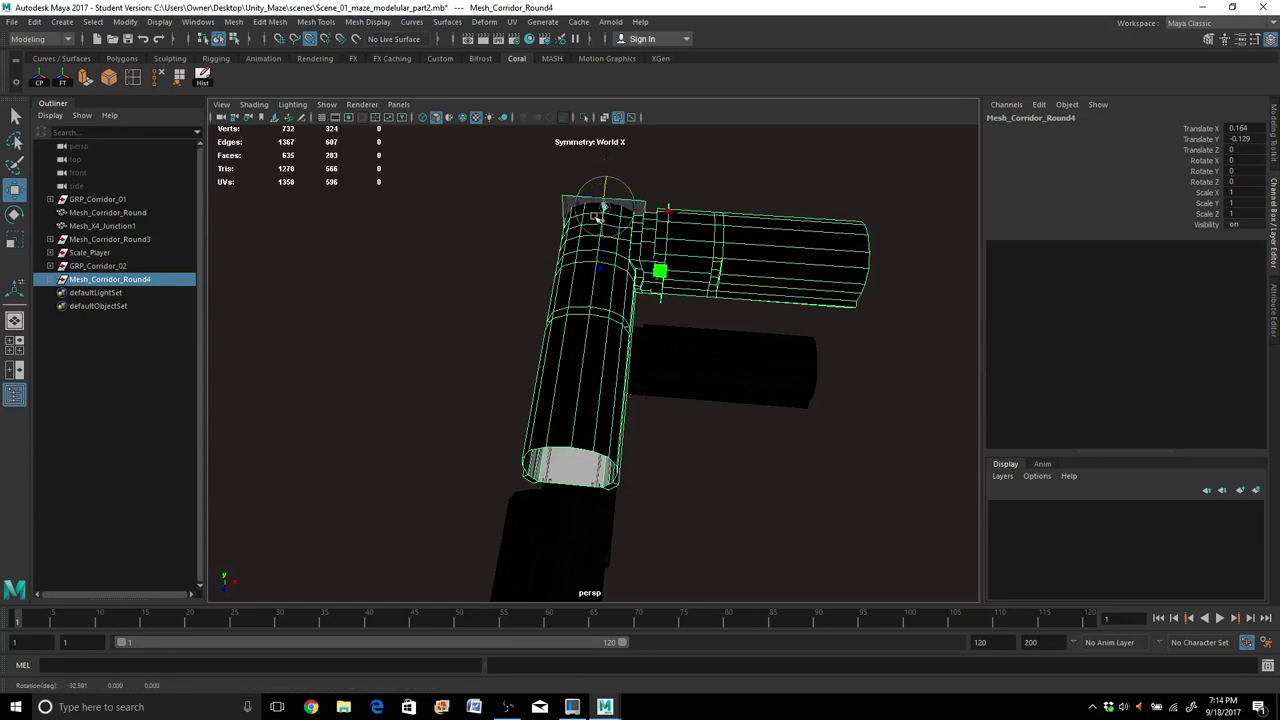
left_click(594, 190)
left_click_drag(594, 191, 597, 206)
left_click(612, 224)
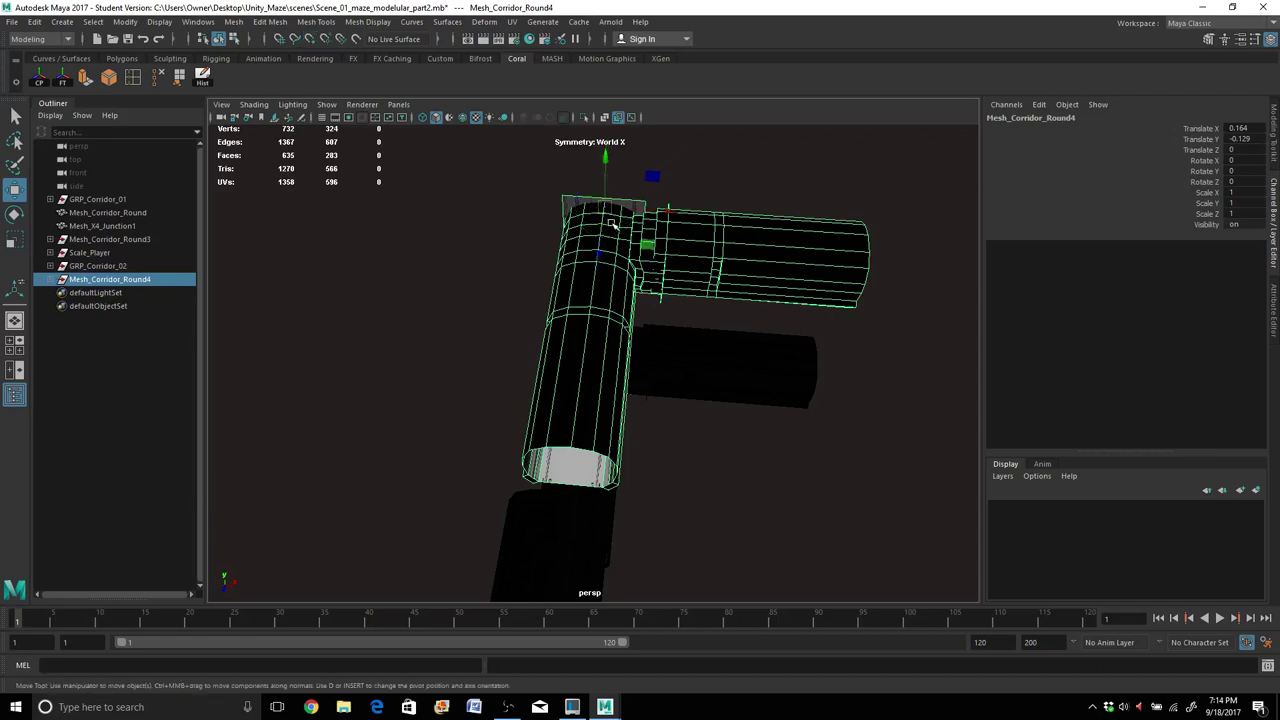
Move the pivot of Mesh_Corridor_Round4 to its open end and snap it to the rim's lower corner vertex.
key("d")
left_click_drag(599, 253, 611, 547)
scroll(610, 540, "up", 2)
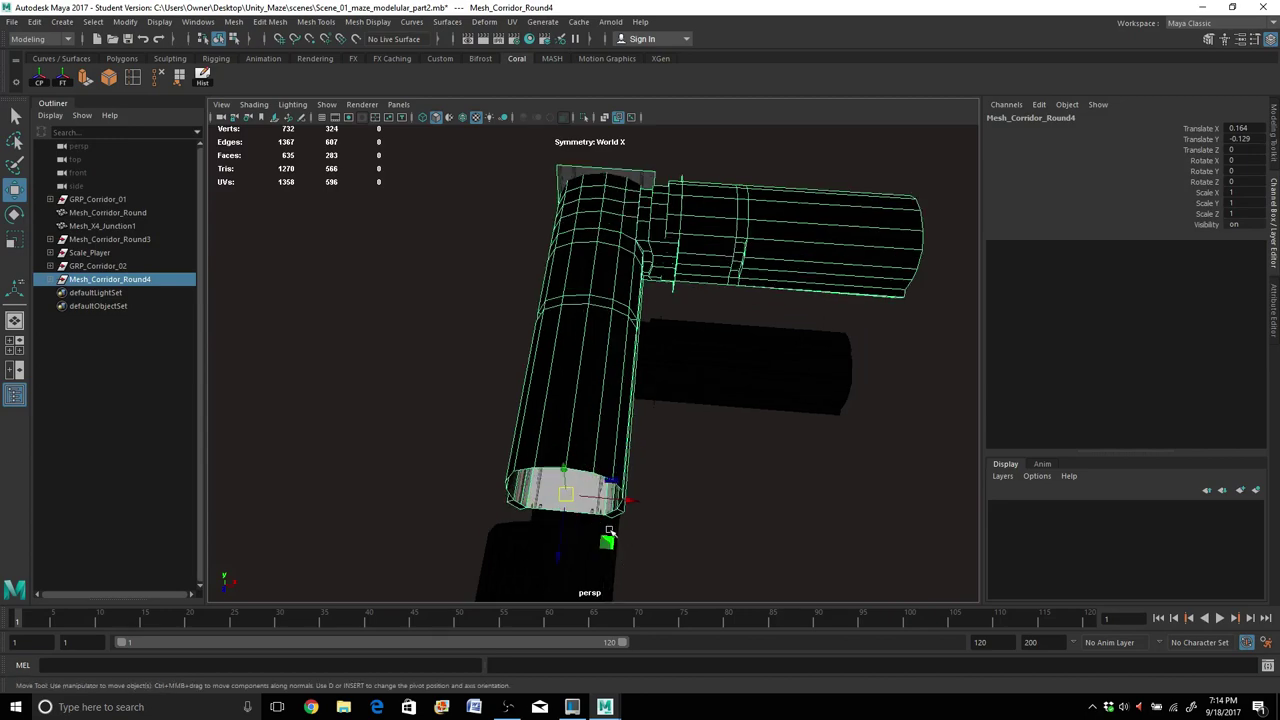
scroll(608, 532, "up", 3)
key("space")
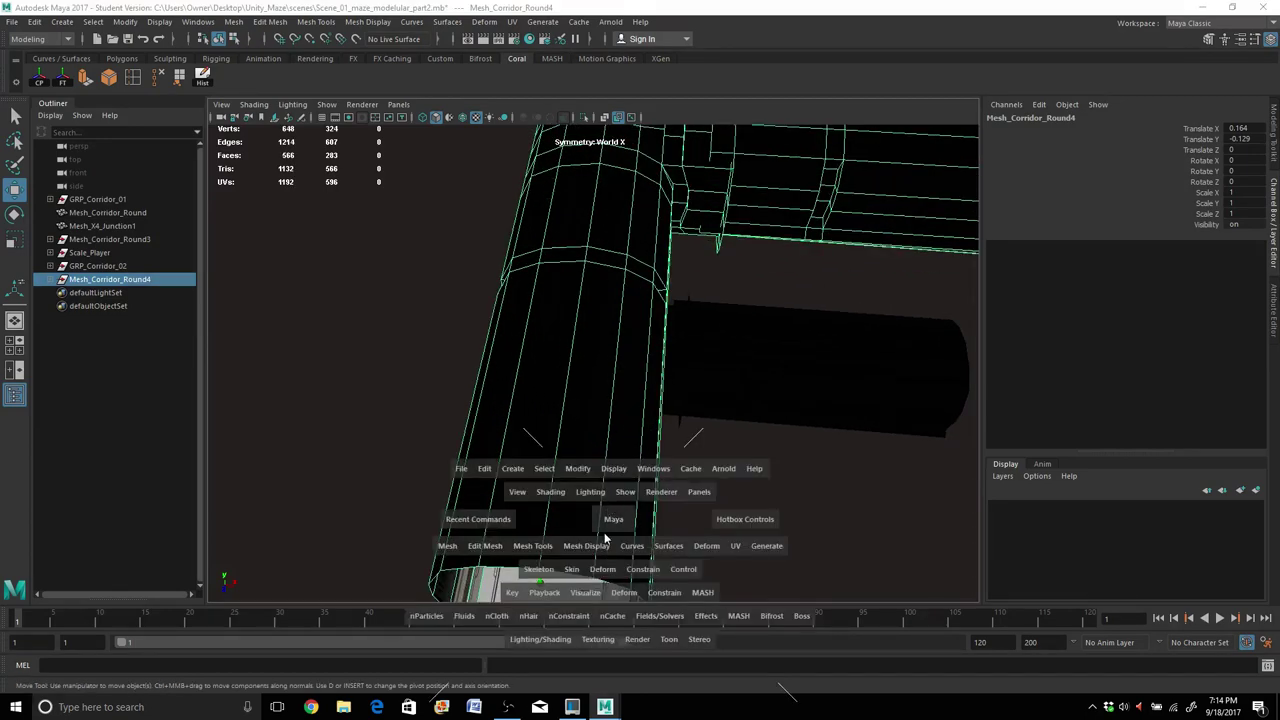
scroll(604, 532, "up", 2)
middle_click_drag(593, 497, 615, 333, "alt")
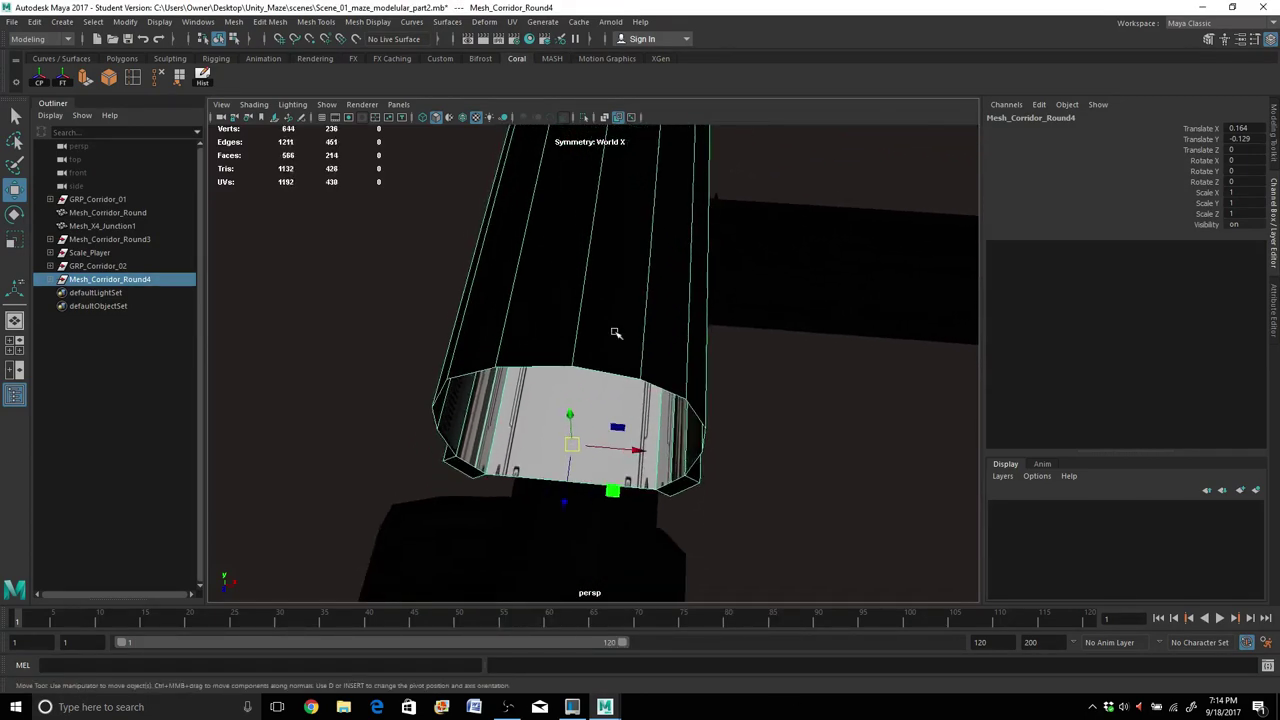
left_click_drag(615, 333, 606, 422, "alt")
key("d")
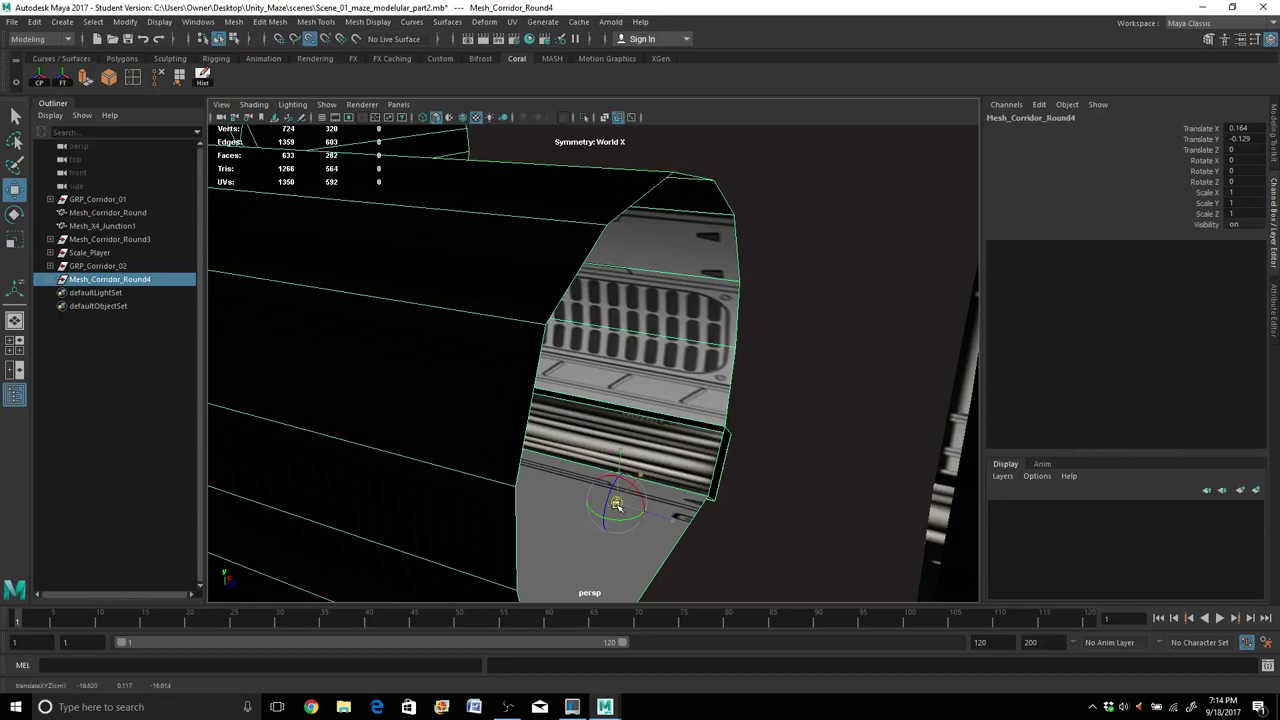
left_click_drag(617, 507, 637, 495)
scroll(643, 495, "down", 3)
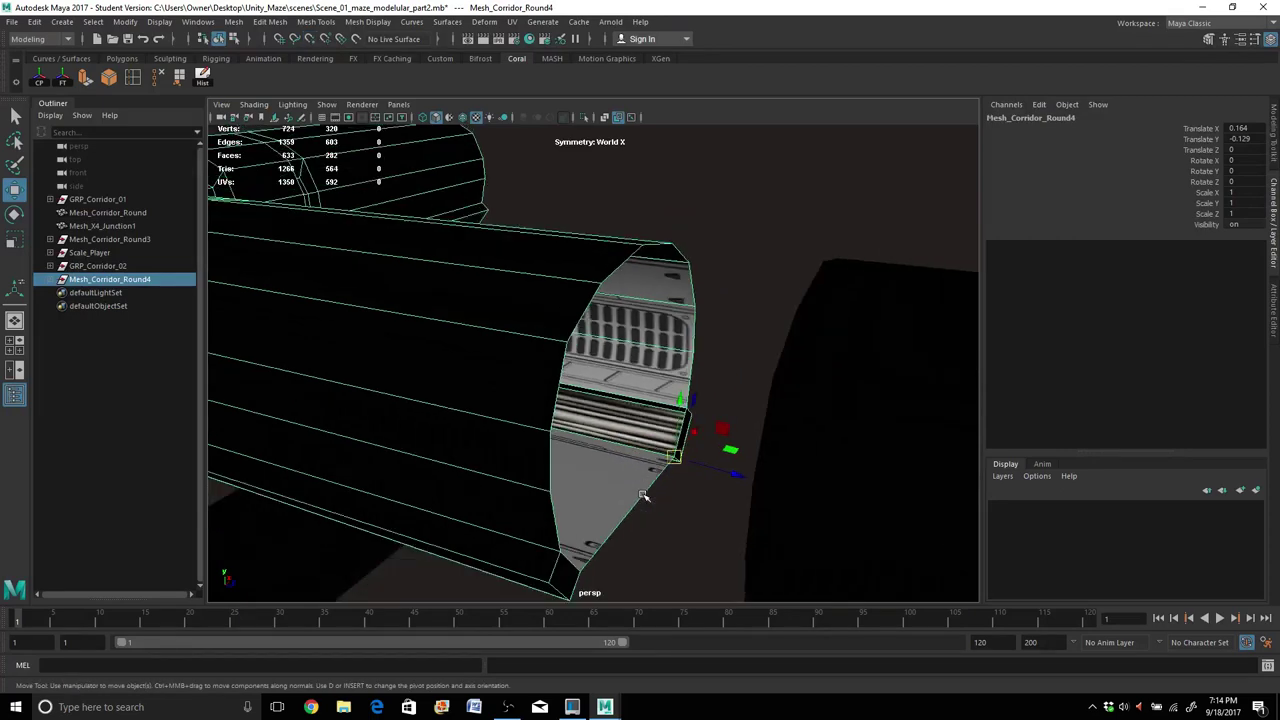
Move Mesh_Corridor_Round4 against the facing end of Mesh_Corridor_Round, at about -0.104 in Y and 1.42 in Z.
left_click_drag(718, 506, 677, 491, "alt")
scroll(728, 503, "down", 3)
scroll(706, 501, "up", 3)
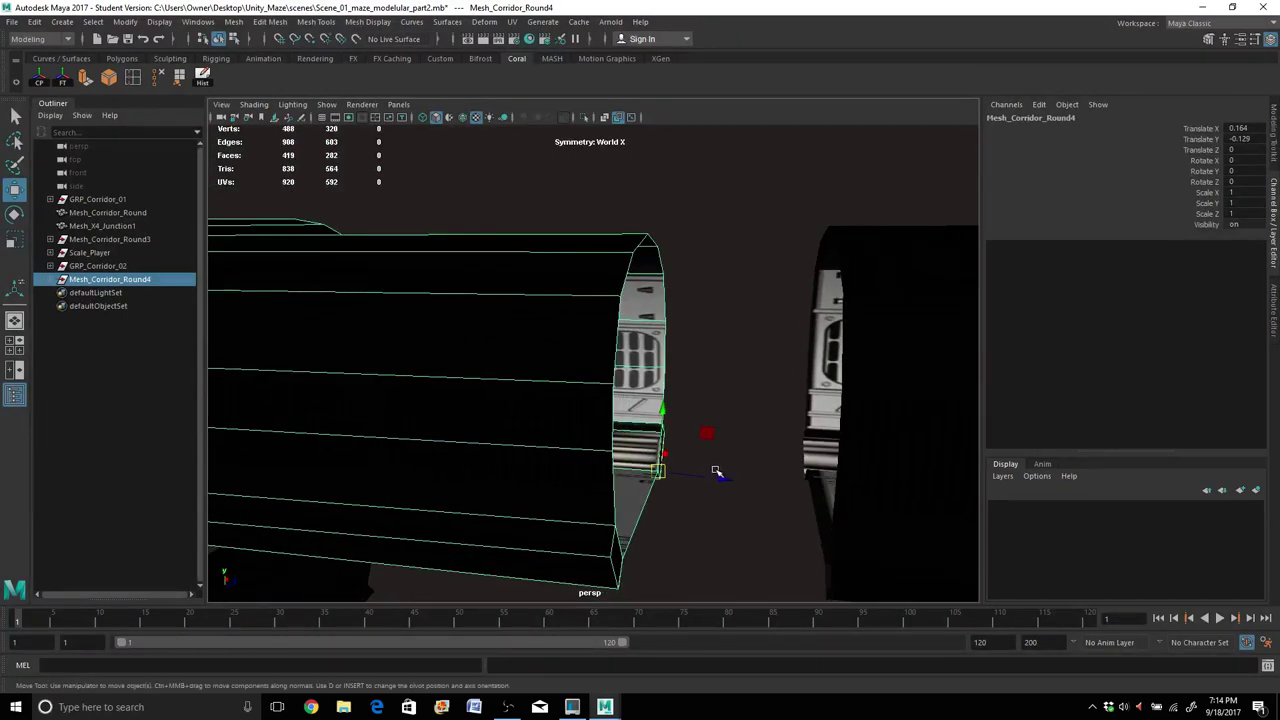
middle_click_drag(724, 481, 846, 486)
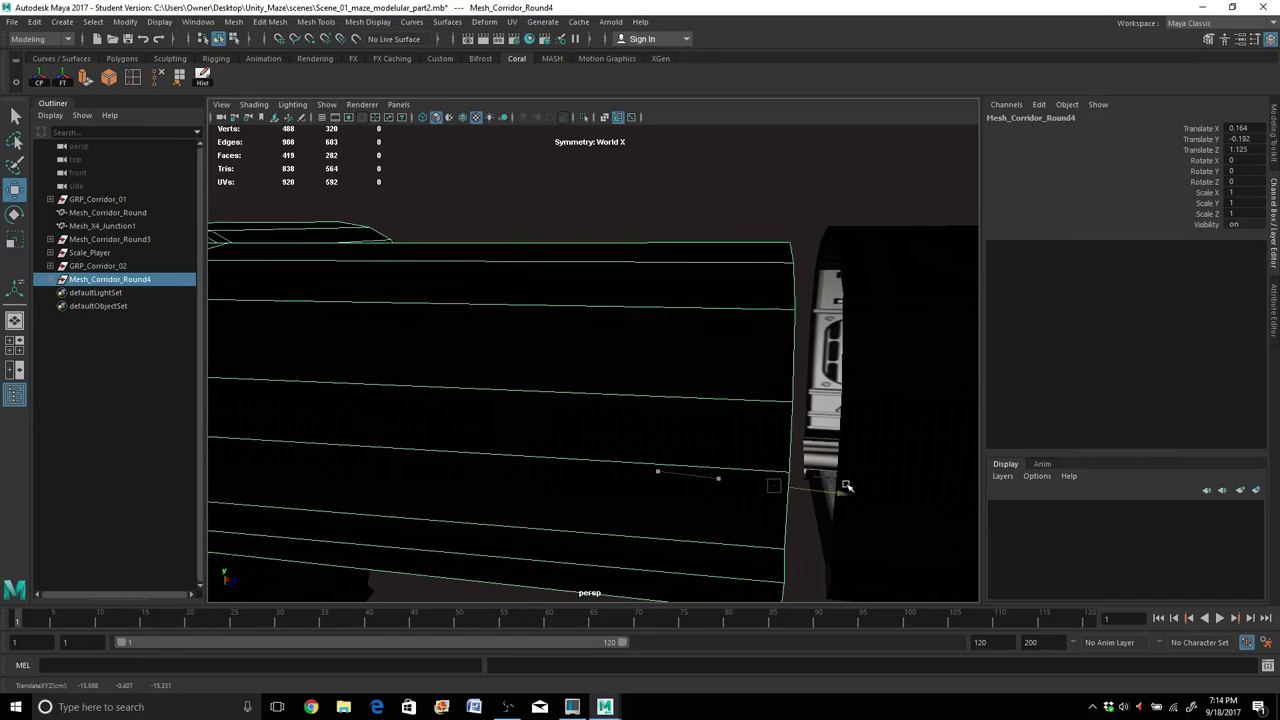
left_click_drag(846, 486, 880, 490)
middle_click_drag(763, 486, 699, 435, "alt")
left_click_drag(677, 452, 717, 426, "alt")
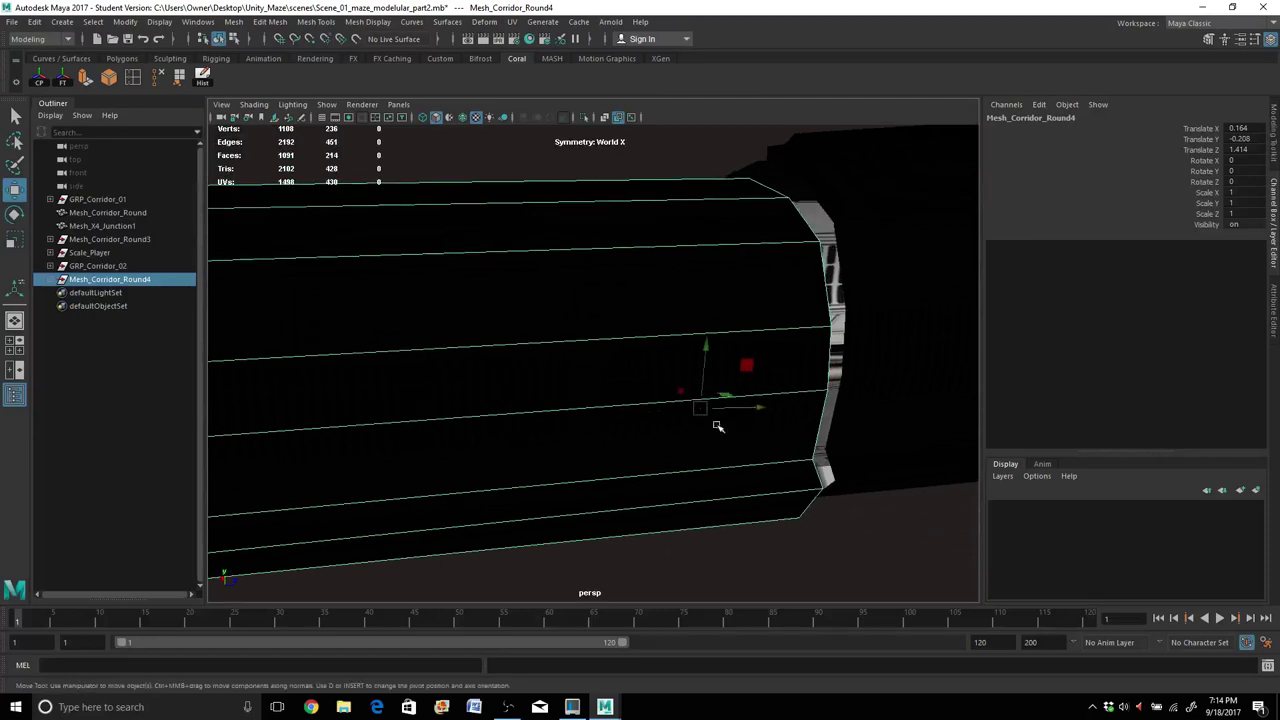
left_click_drag(702, 343, 706, 337)
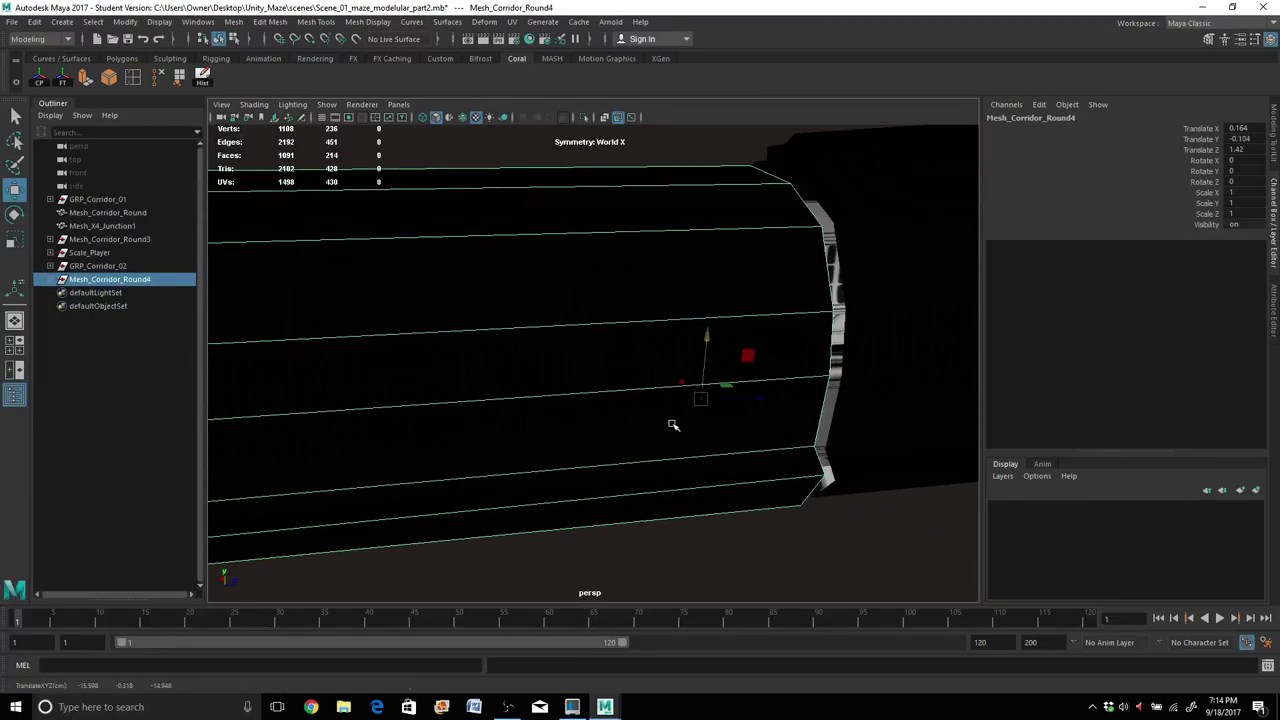
Snap Mesh_Corridor_Round4's pivot corner to the matching floor corner of Mesh_Corridor_Round, at X 0, Y 0.046 and Z 1.424.
left_click_drag(673, 425, 467, 419, "alt")
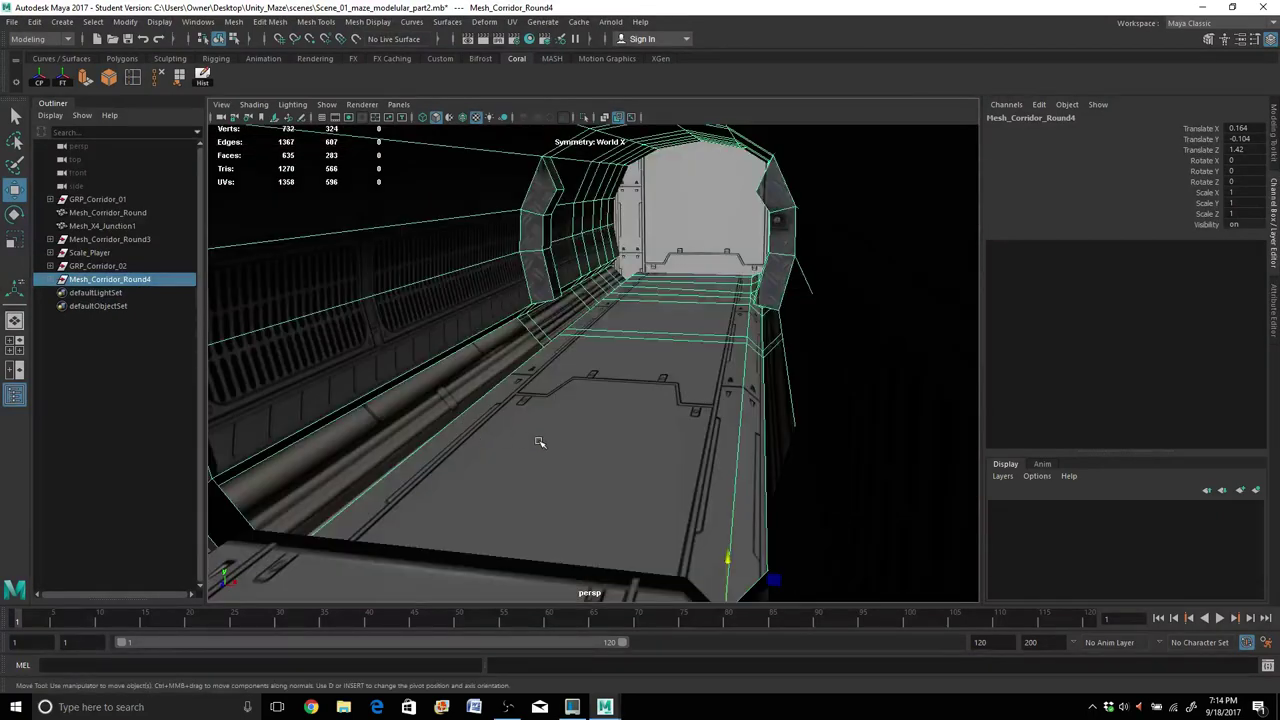
left_click_drag(539, 442, 622, 492, "alt")
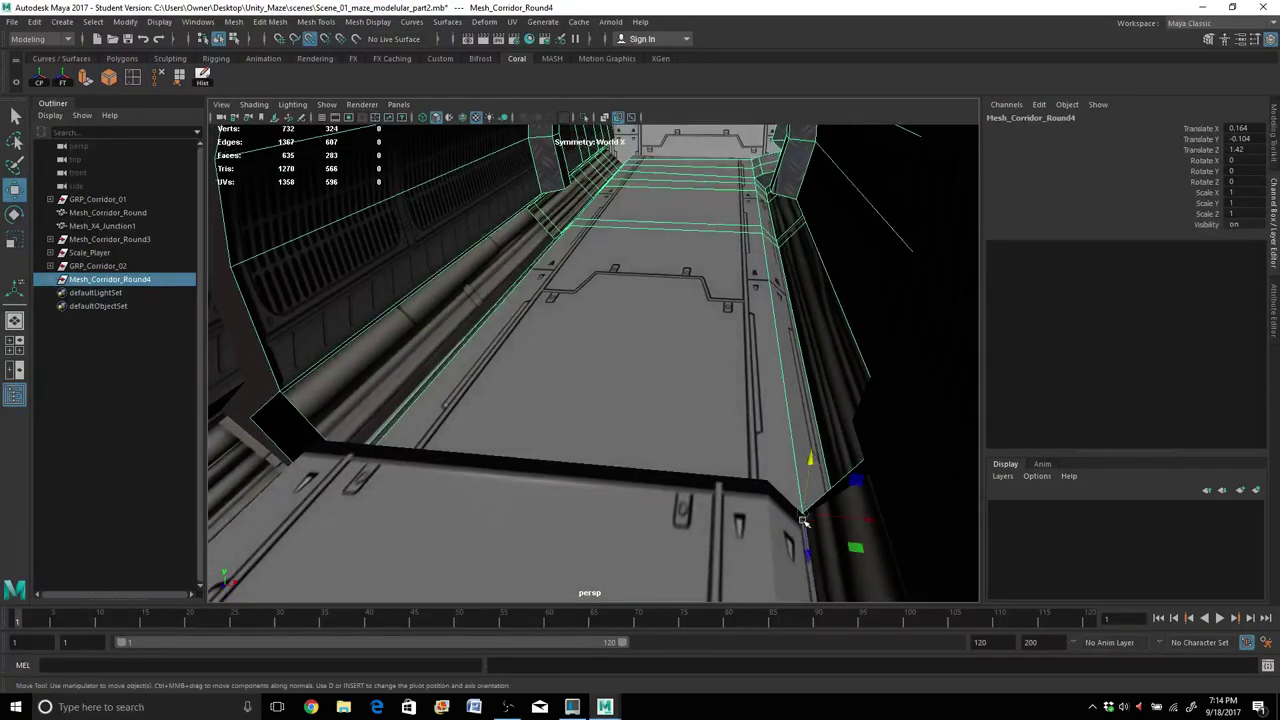
left_click_drag(806, 512, 806, 512)
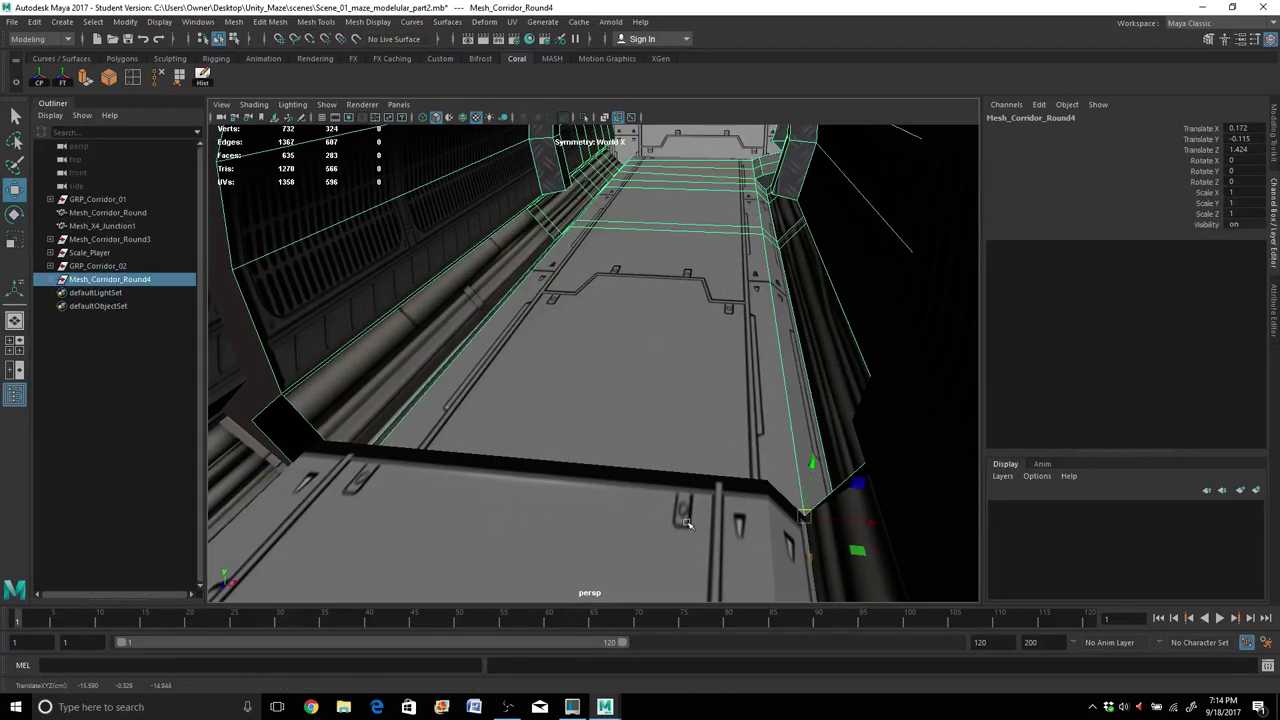
mouse_move(686, 522)
left_mouse_down("alt")
mouse_move(680, 503)
mouse_move(674, 514)
left_mouse_up("alt")
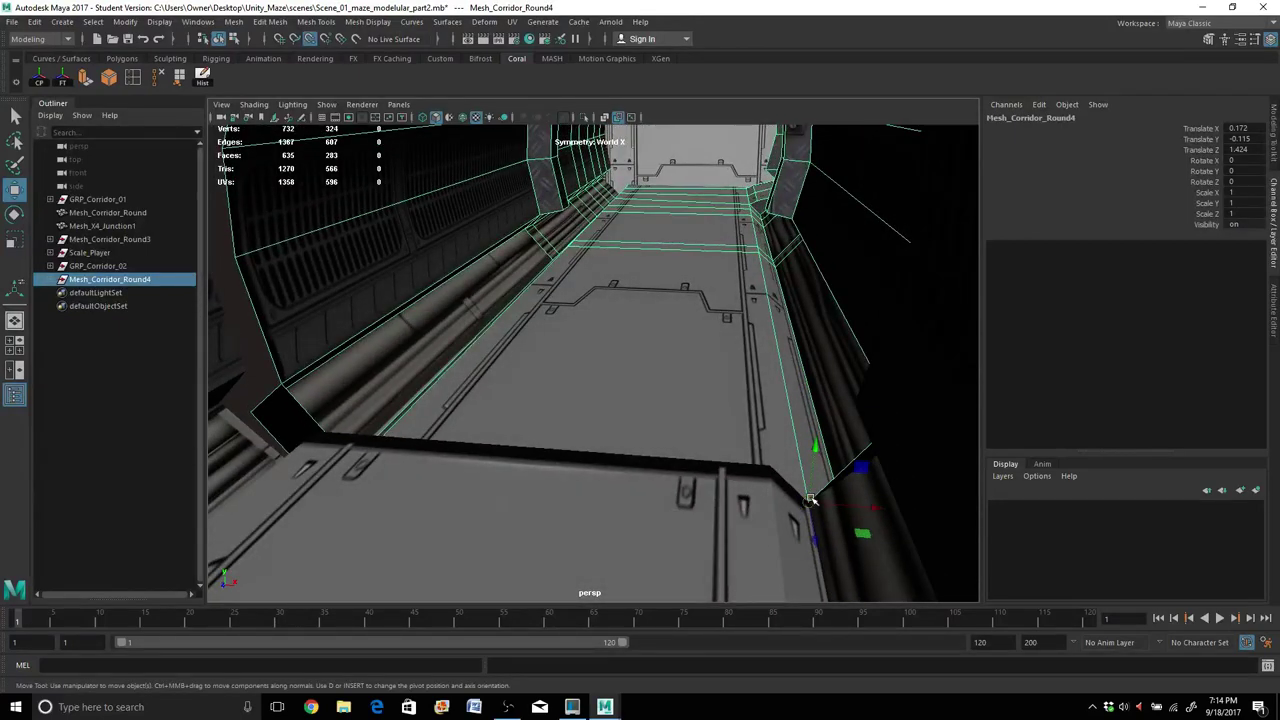
left_click_drag(810, 500, 768, 466)
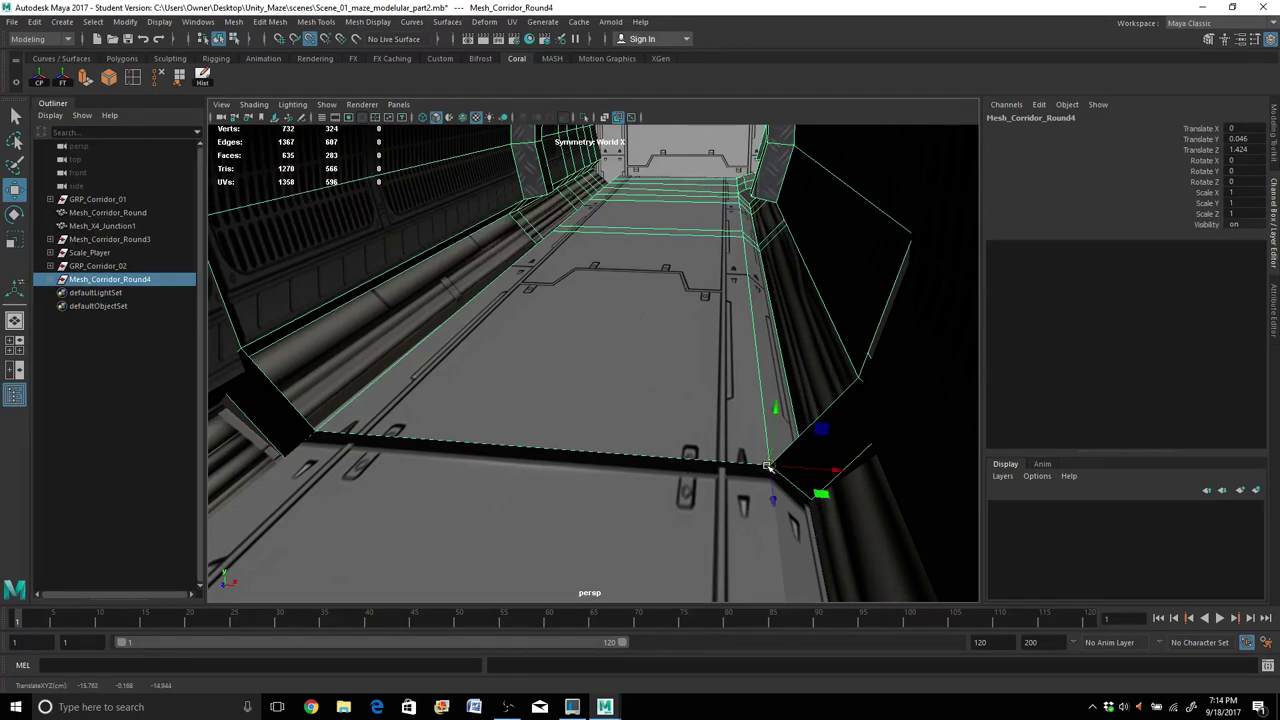
Examine the joint between Mesh_Corridor_Round4 and Mesh_Corridor_Round from inside the corridor and from outside.
left_click_drag(681, 497, 666, 443, "alt")
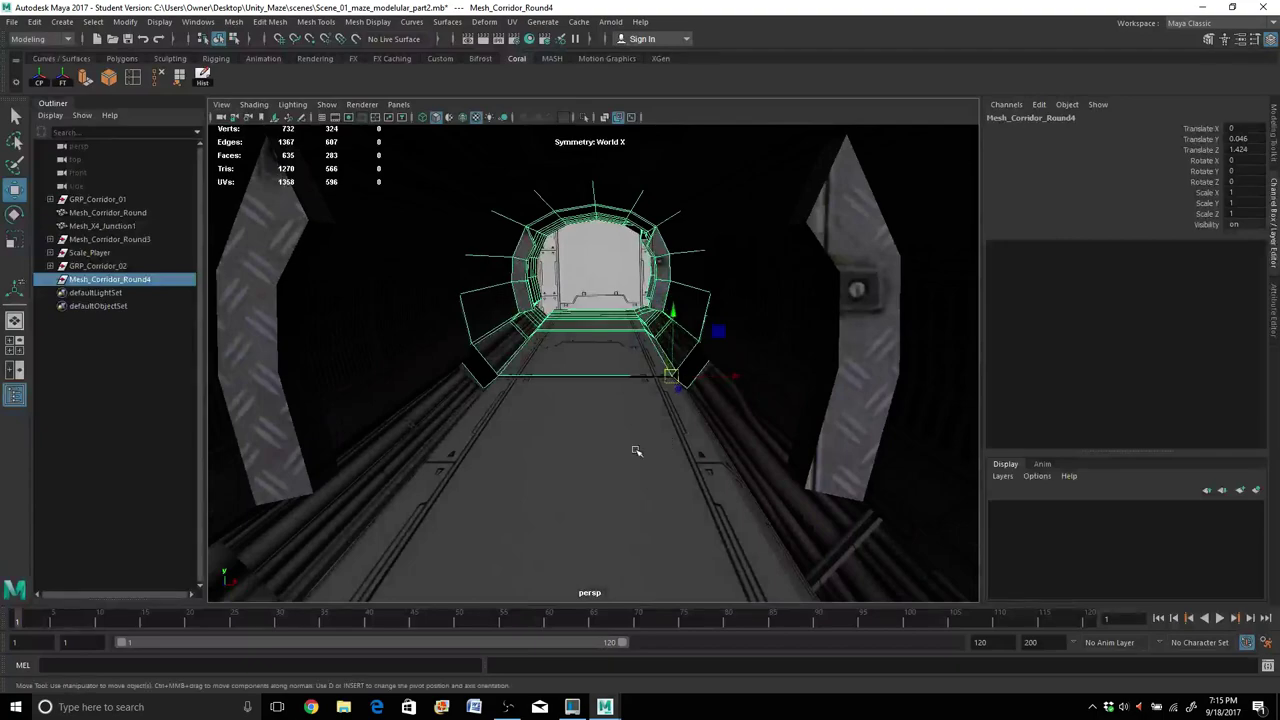
scroll(636, 451, "up", 2)
scroll(636, 451, "up", 2)
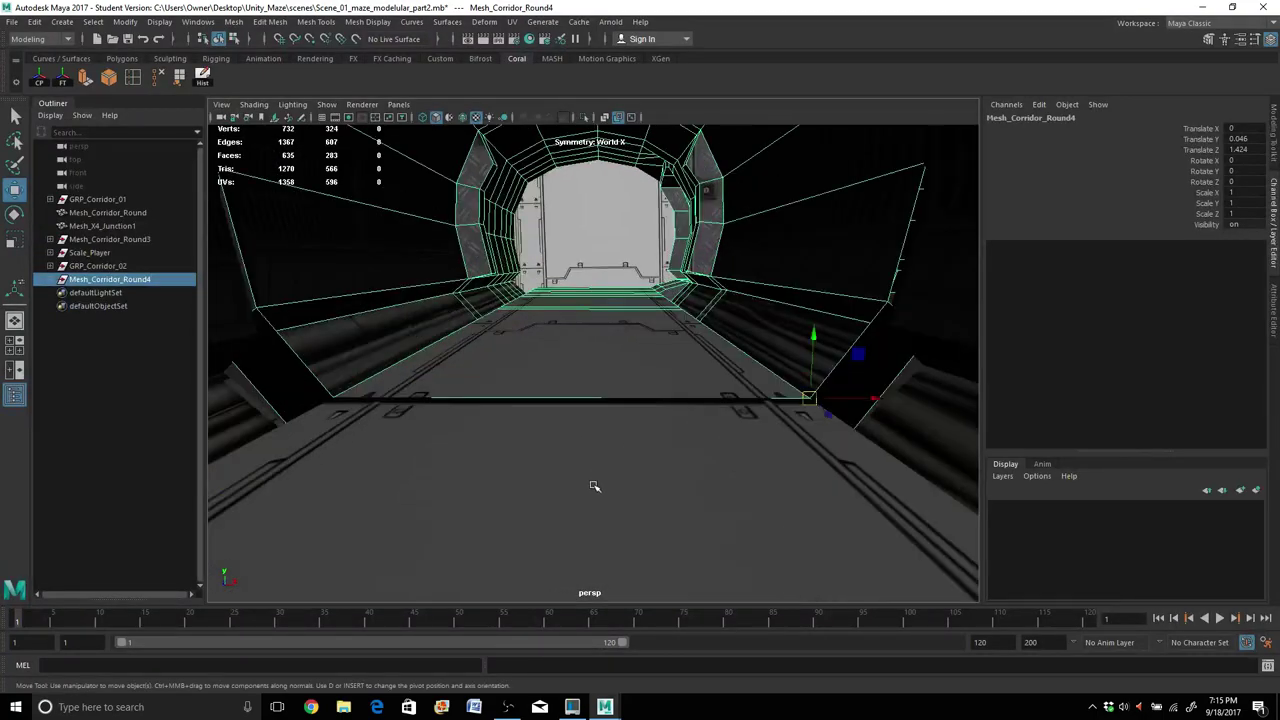
scroll(594, 486, "up", 5)
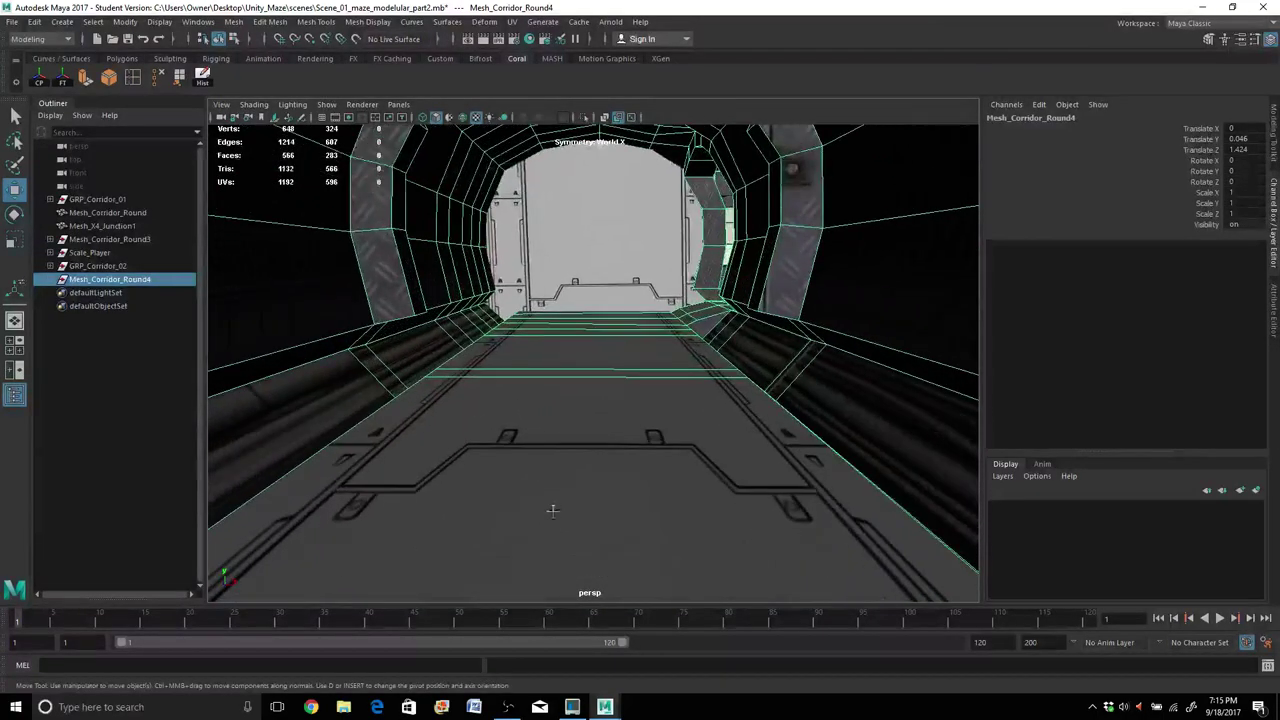
middle_click_drag(553, 511, 554, 594, "alt")
scroll(553, 593, "up", 5)
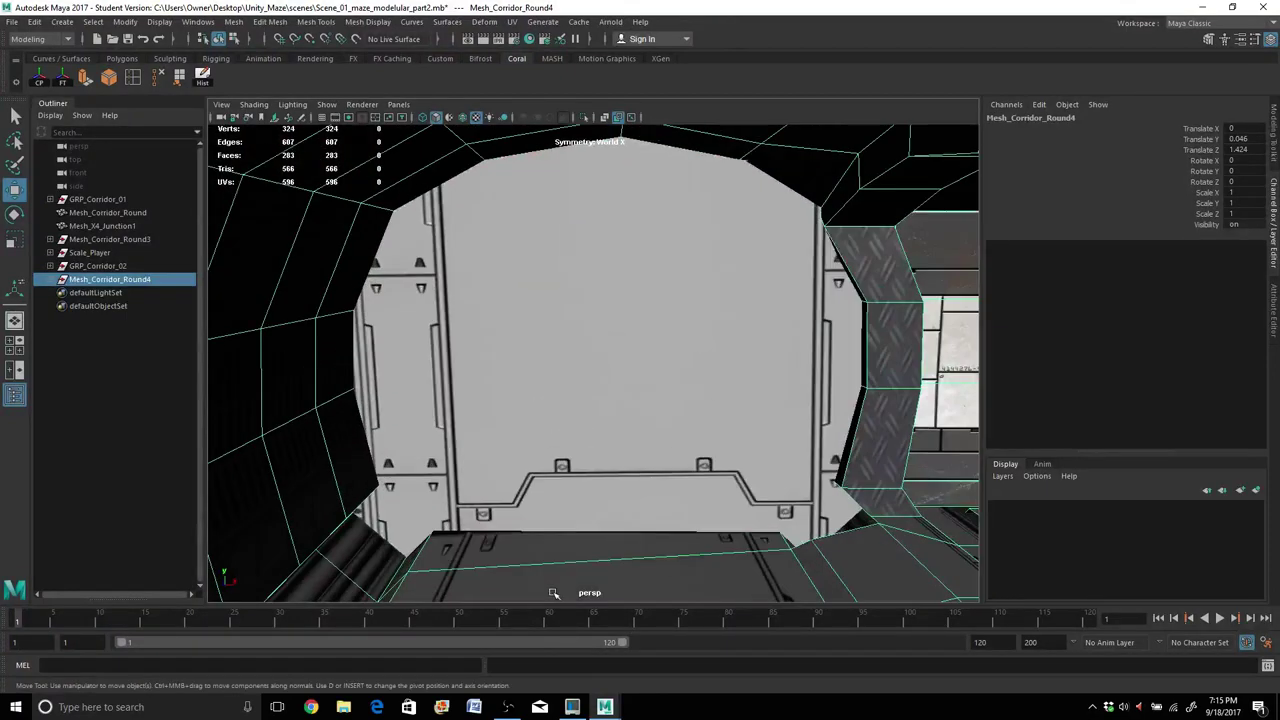
scroll(553, 593, "down", 7)
scroll(549, 588, "up", 2)
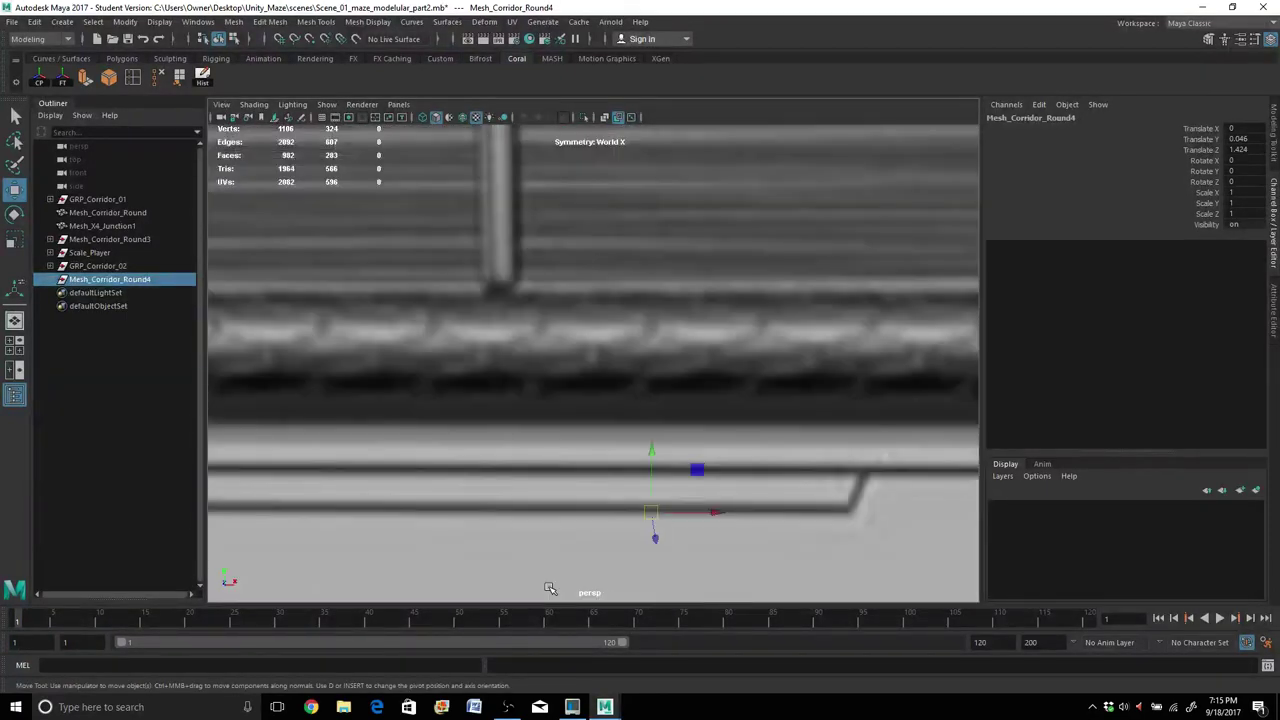
scroll(550, 588, "down", 4)
left_click_drag(532, 588, 444, 372, "alt")
scroll(446, 373, "up", 2)
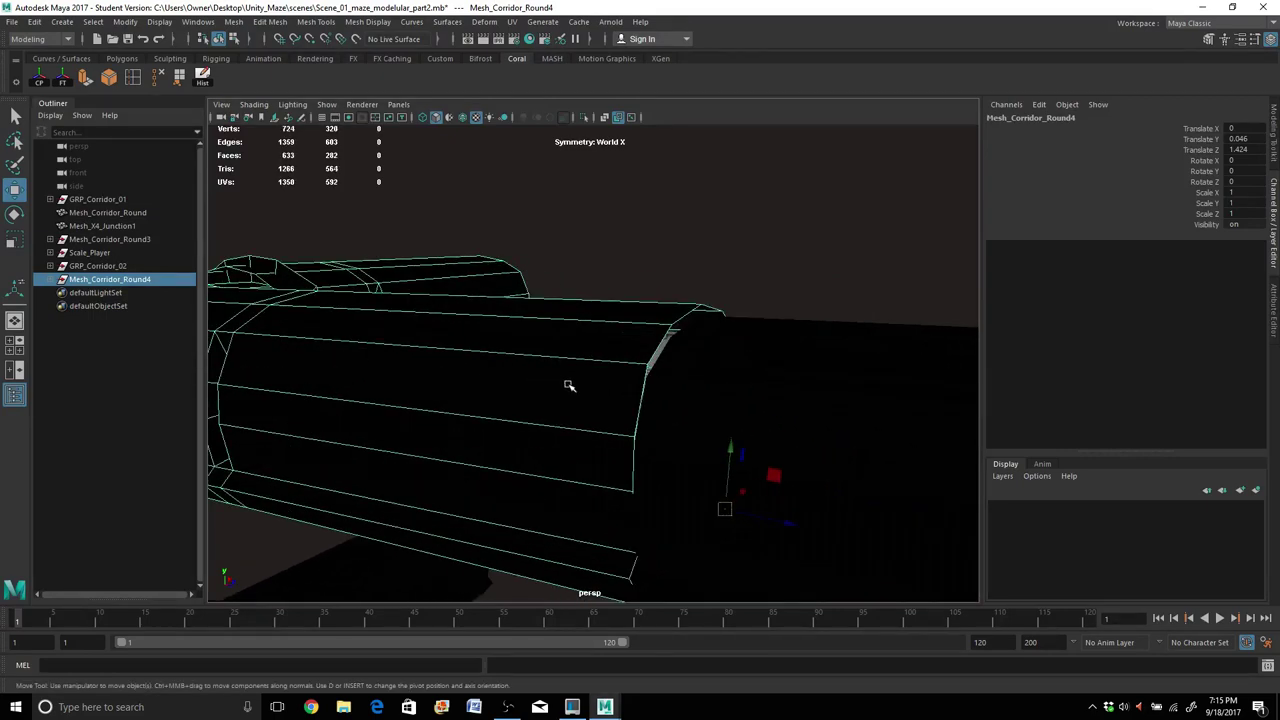
Select the border edge loop of Mesh_Corridor_Round at its joint with Mesh_Corridor_Round4.
left_click_drag(568, 385, 631, 409, "alt")
left_click(642, 375)
left_click_drag(760, 399, 590, 405, "alt")
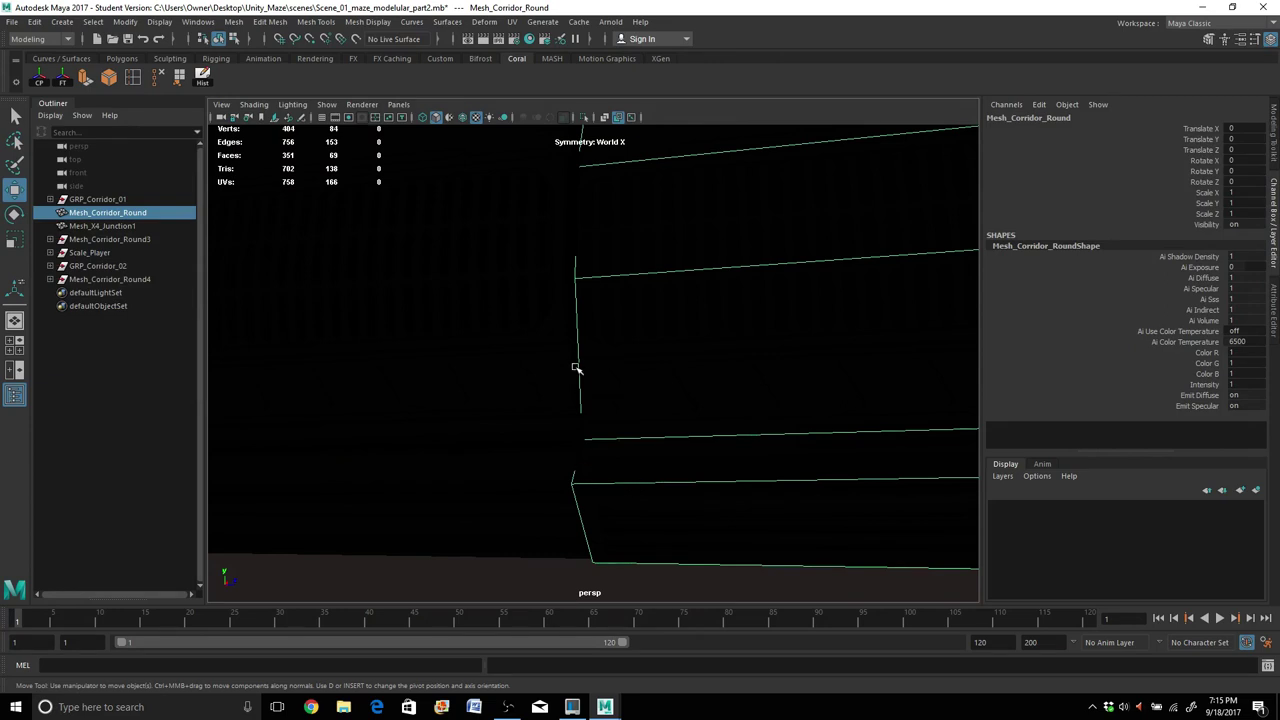
left_click_drag(575, 368, 565, 410, "alt")
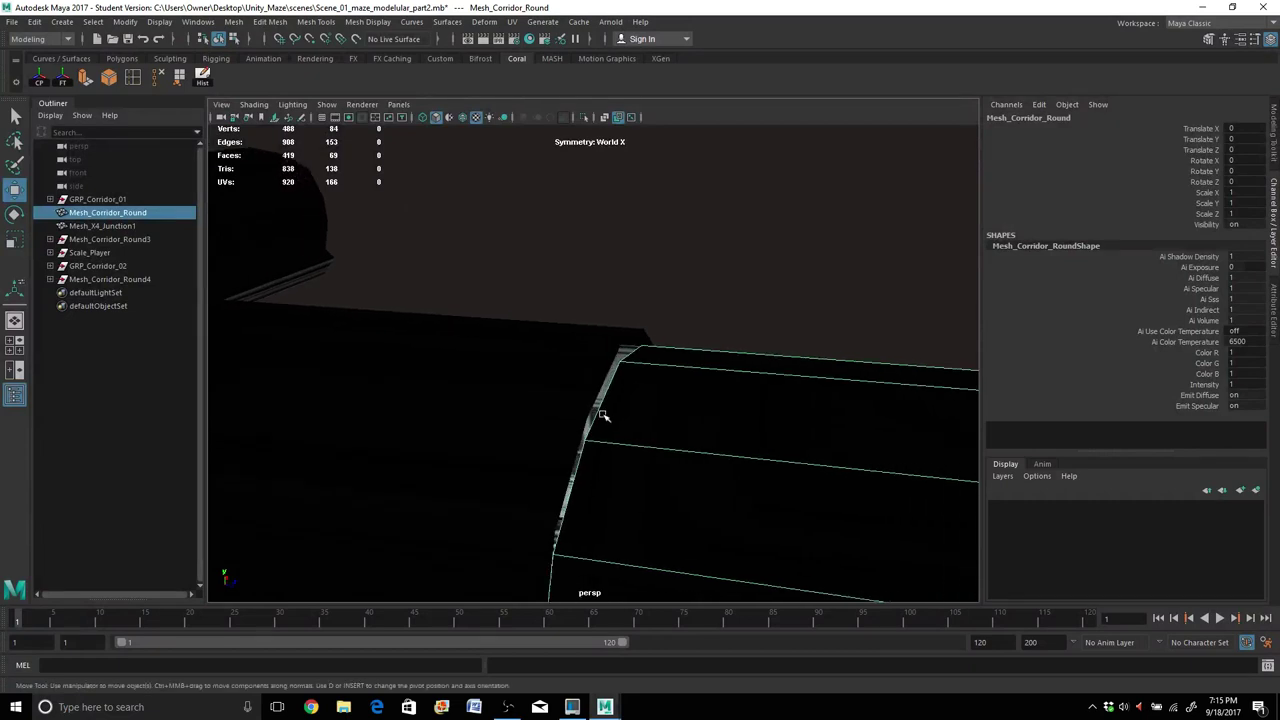
right_click_drag(603, 415, 603, 292)
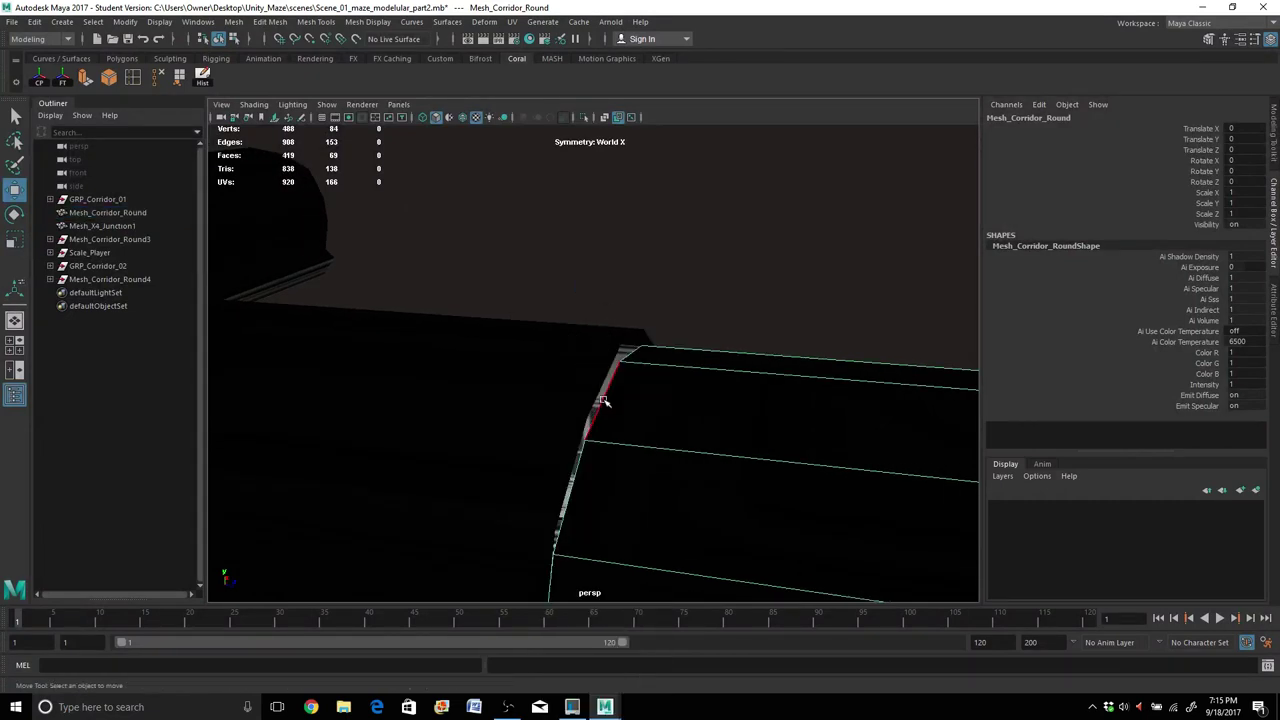
double_click(604, 402)
scroll(604, 402, "down", 3)
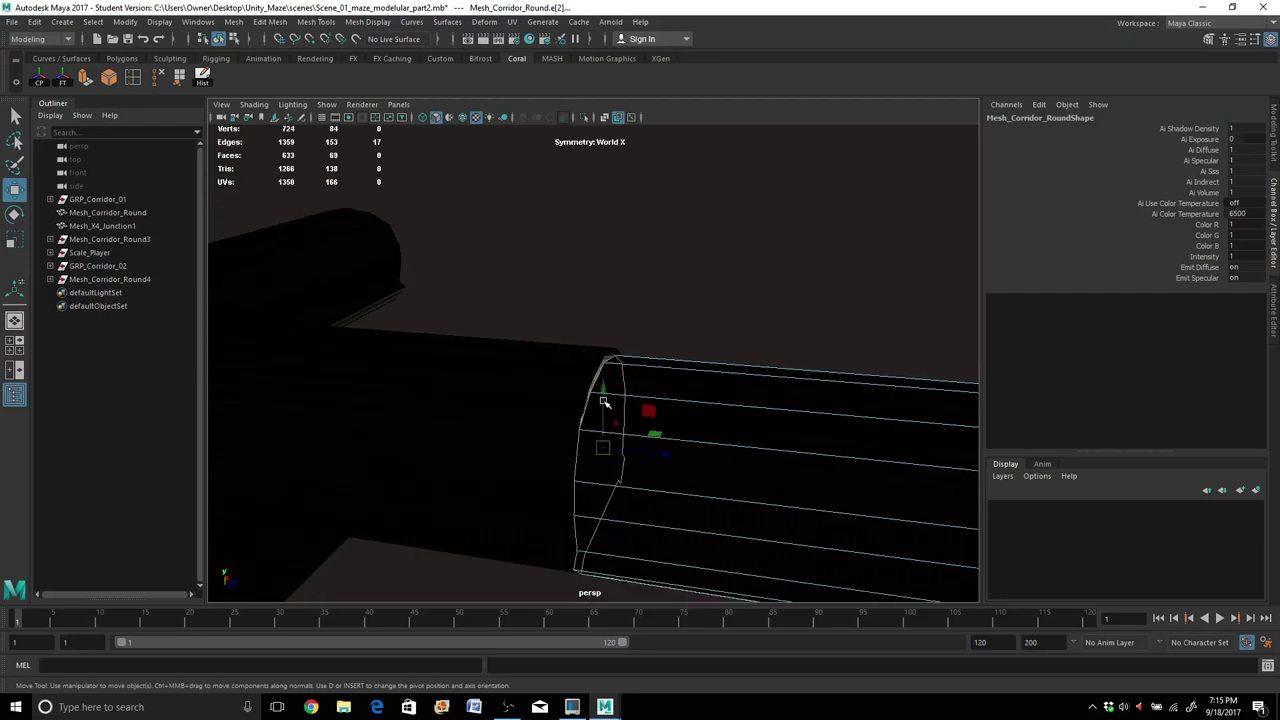
left_click_drag(602, 400, 626, 393, "alt")
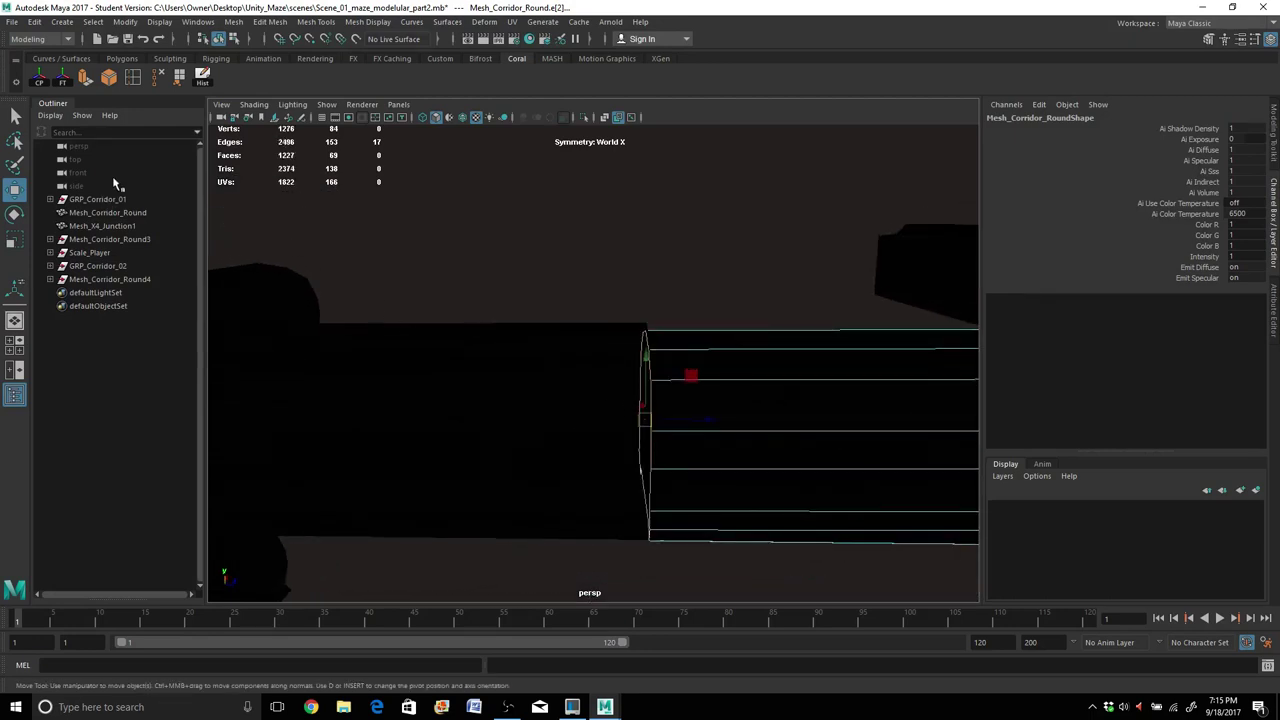
Extrude the selected border edges of Mesh_Corridor_Round outward into a flange with a Local Translate Z of about -0.368.
left_click(86, 80)
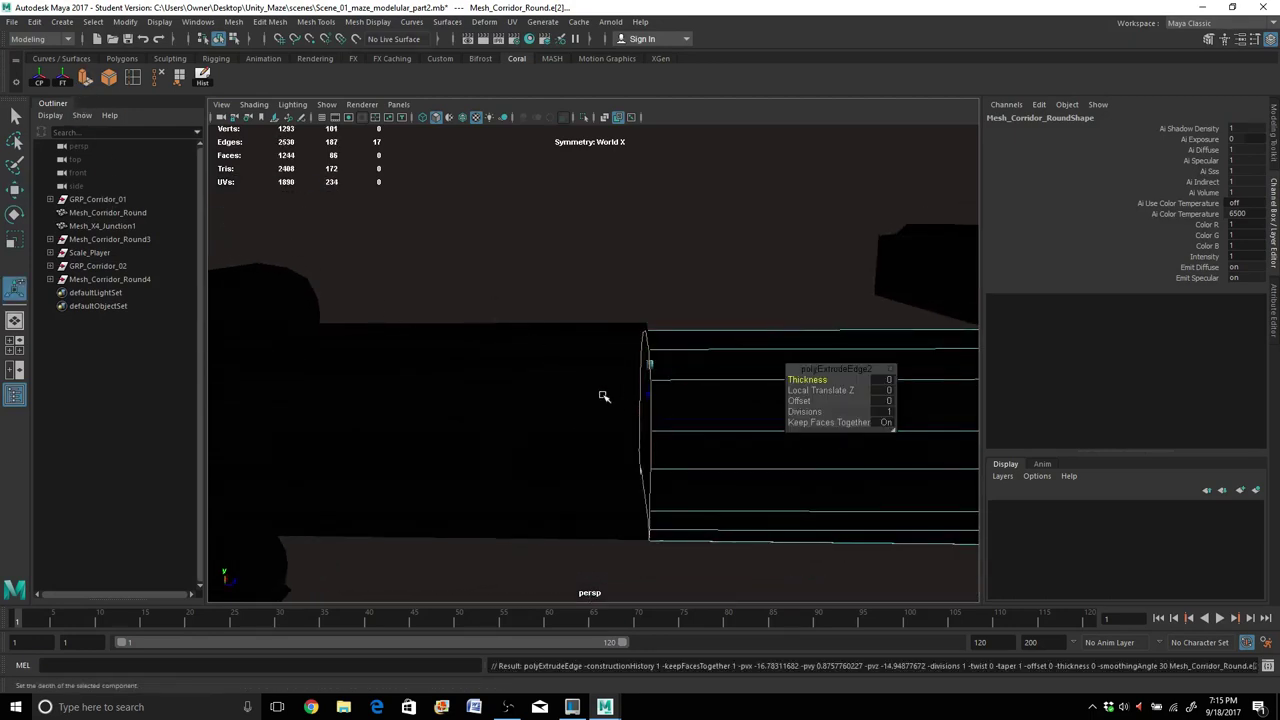
left_click_drag(597, 409, 555, 376, "alt")
left_click_drag(540, 349, 499, 330)
Select the loop of flange faces at the joint end of Mesh_Corridor_Round.
left_click(572, 284)
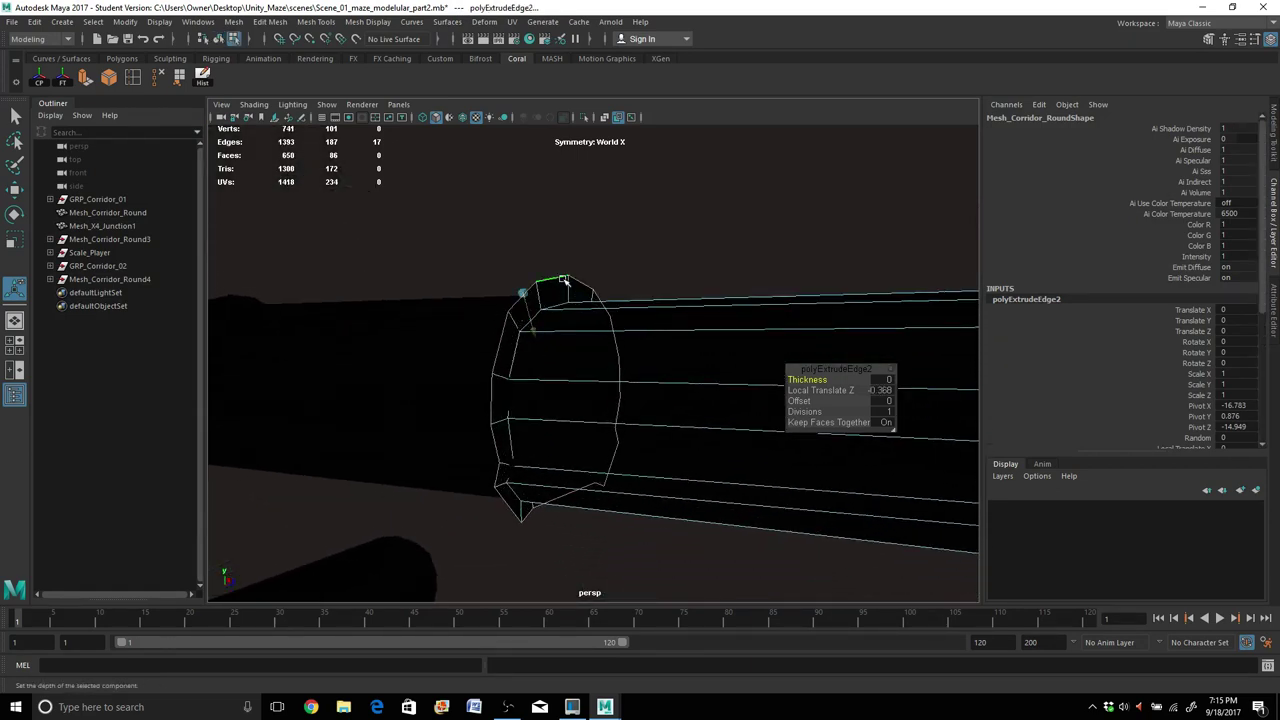
right_click_drag(570, 287, 562, 303)
key("q")
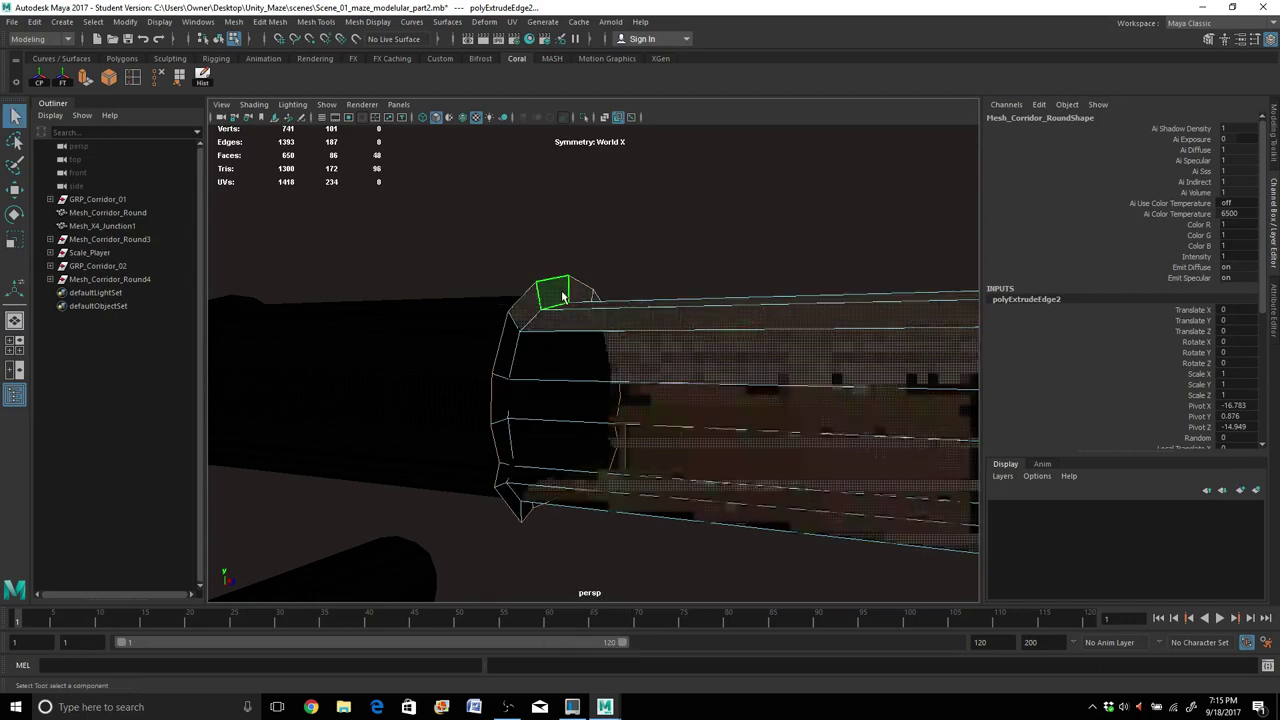
left_click(563, 297)
double_click(525, 304)
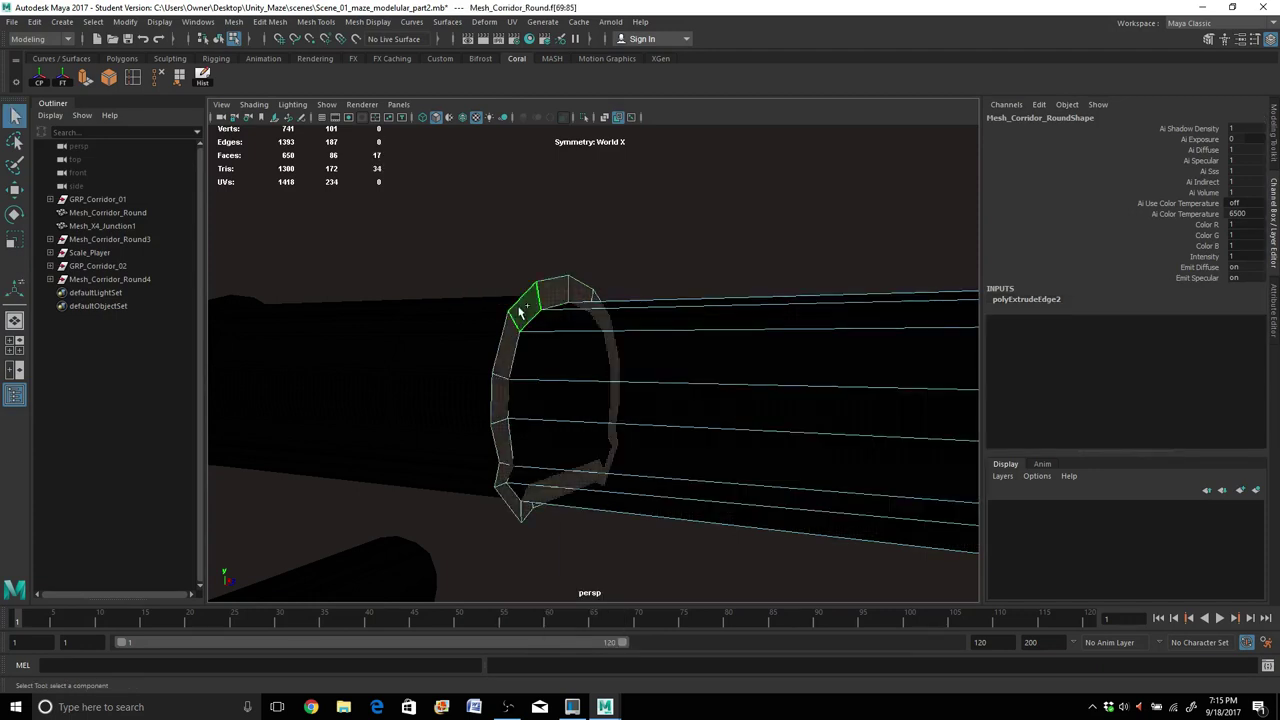
Apply an Automatic UV projection to the selected flange faces, deselect them and check the texture from inside the corridor.
left_click_drag(475, 382, 551, 390, "alt")
scroll(553, 385, "up", 5)
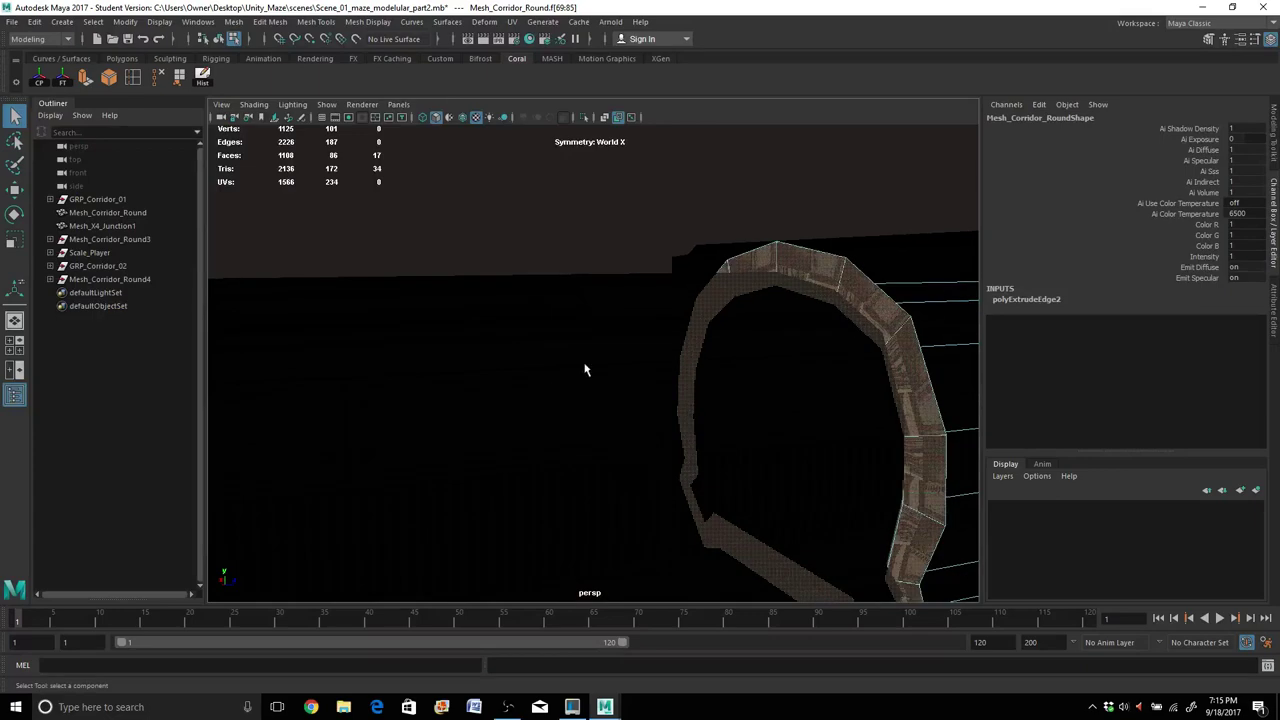
left_click_drag(583, 331, 694, 294, "alt")
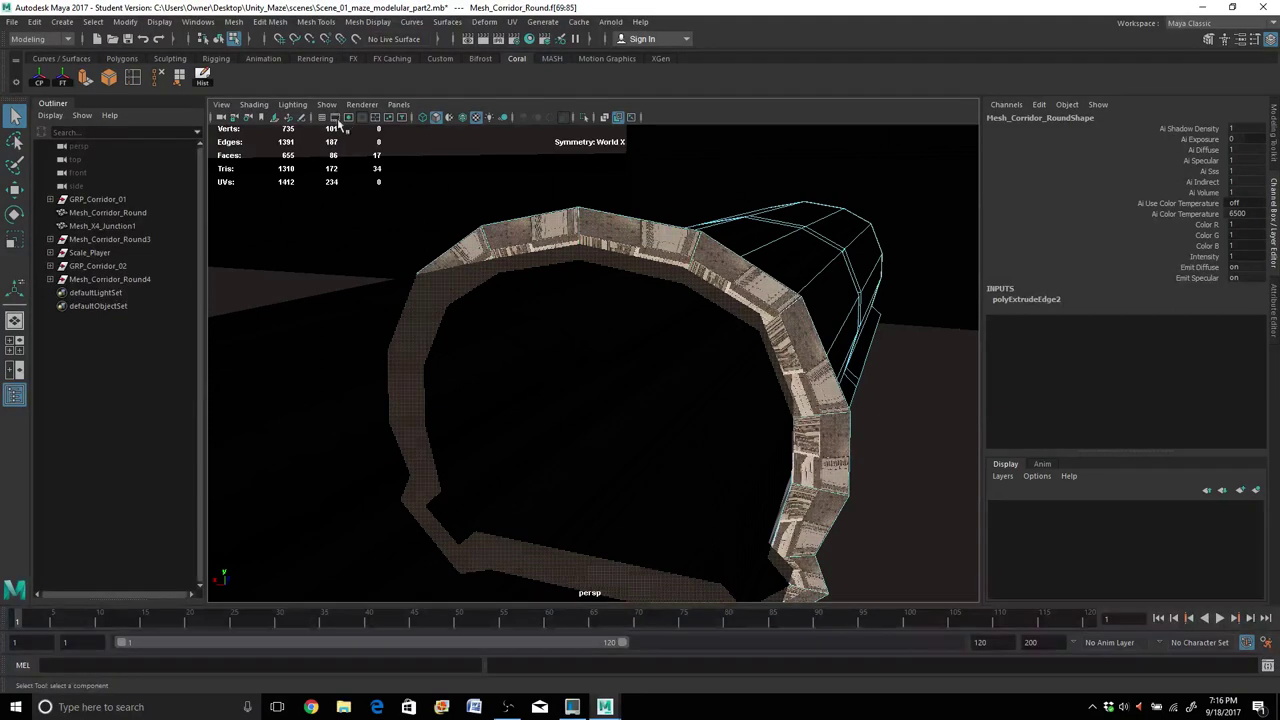
left_click(512, 21)
left_click(556, 108)
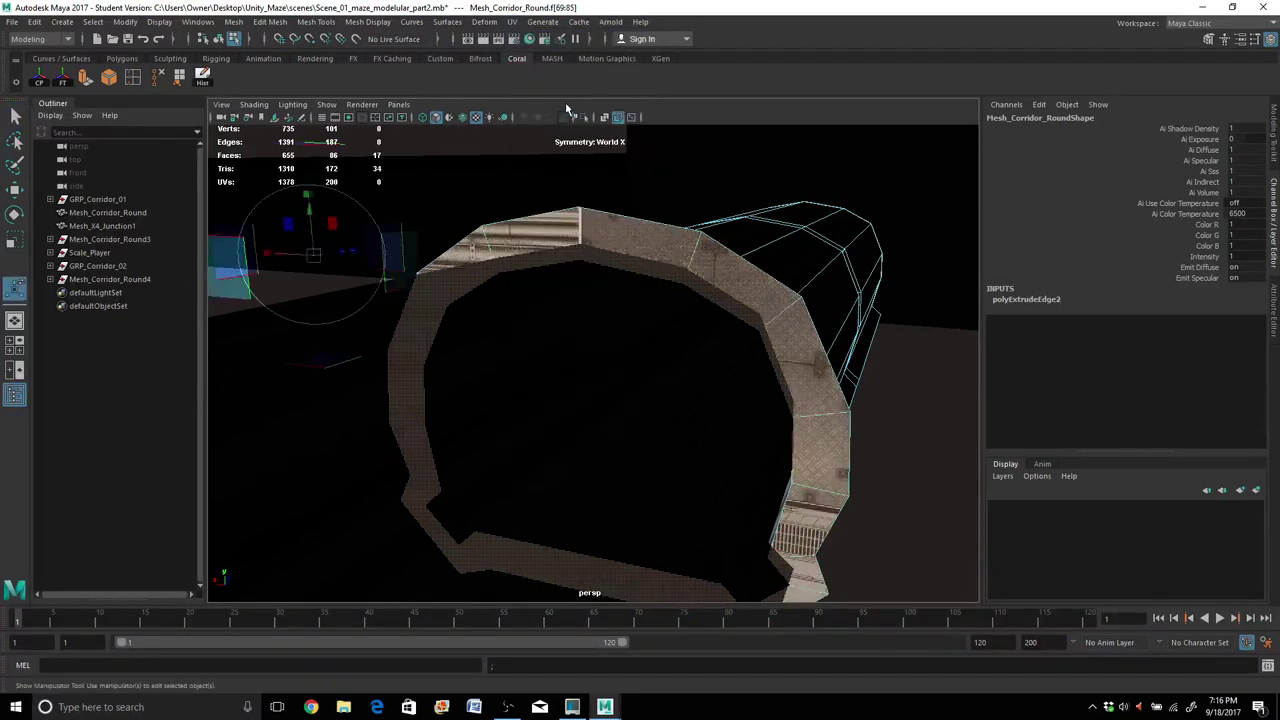
left_click(943, 423)
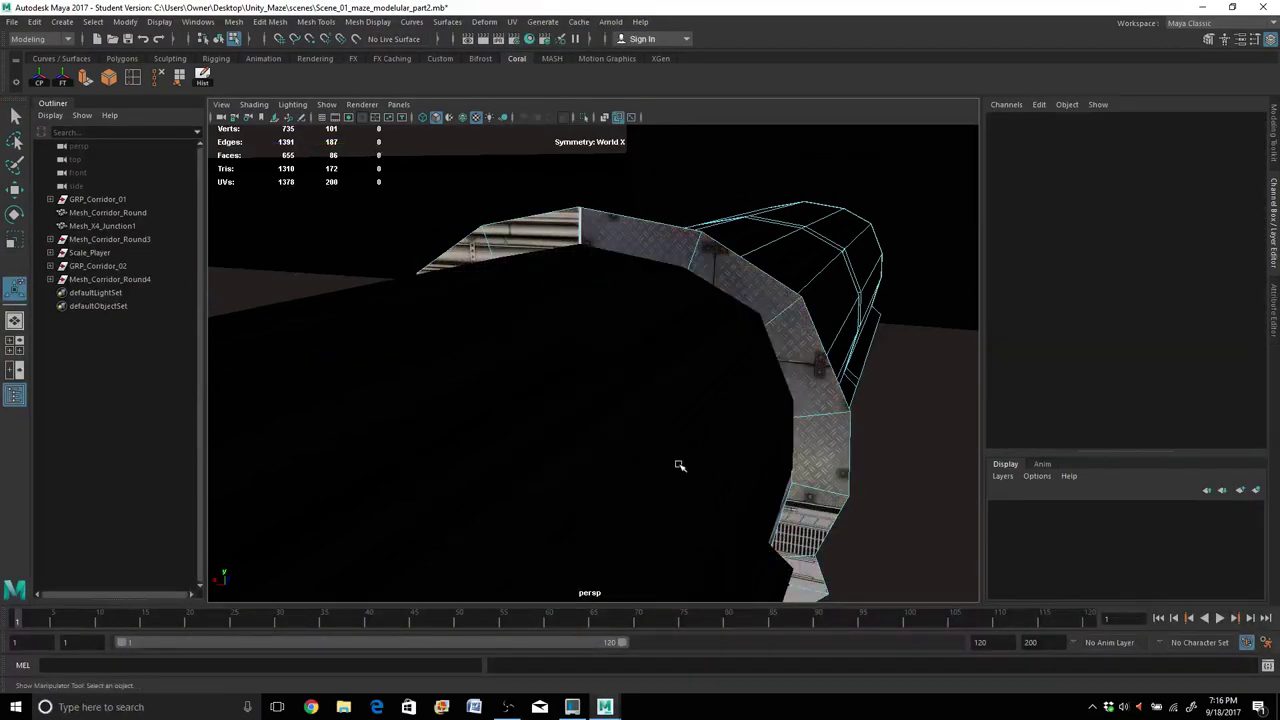
left_click_drag(691, 446, 700, 434, "alt")
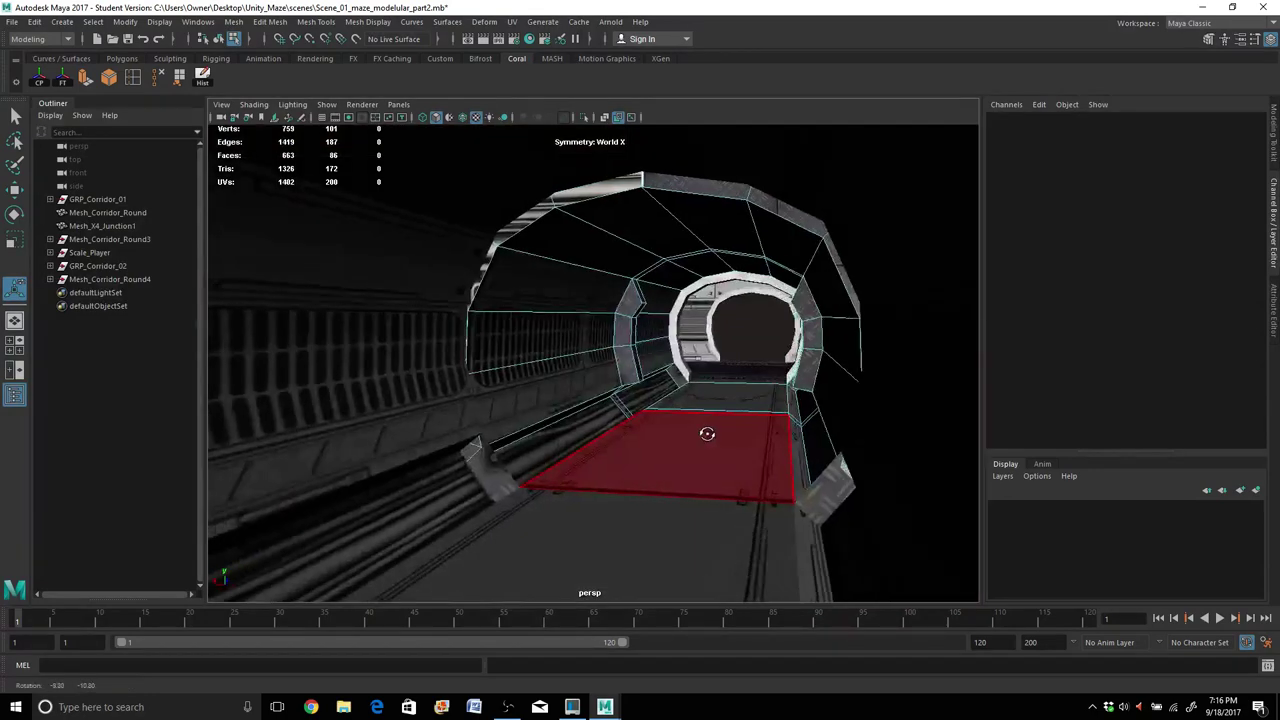
left_click_drag(706, 434, 543, 453, "alt")
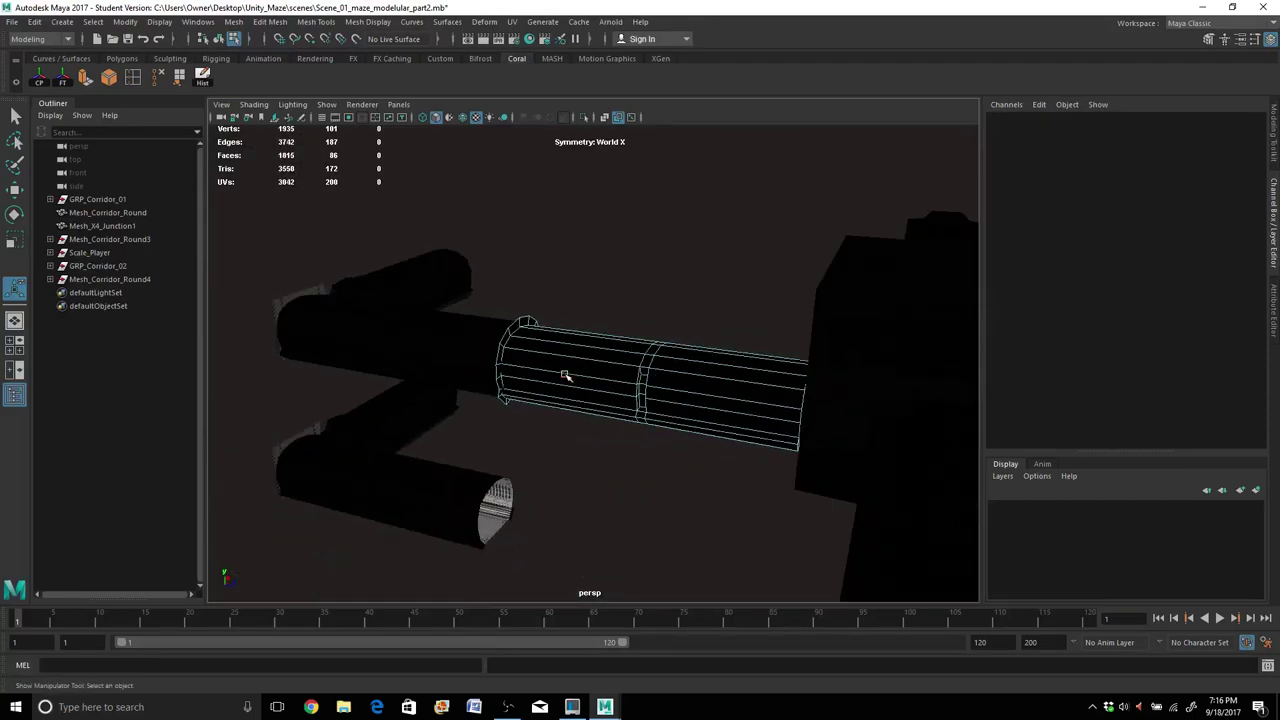
Duplicate the entire Mesh_Corridor_Round4 corner corridor group.
left_click_drag(633, 419, 666, 395, "alt")
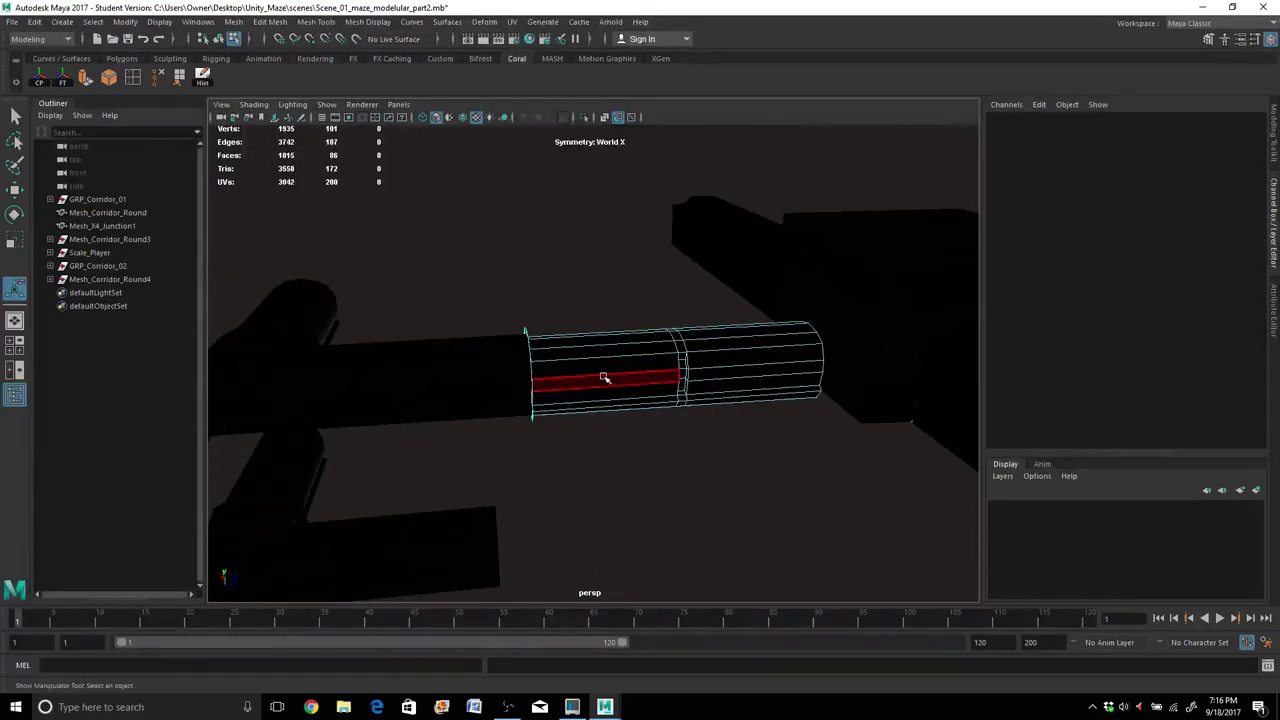
scroll(396, 410, "down", 4)
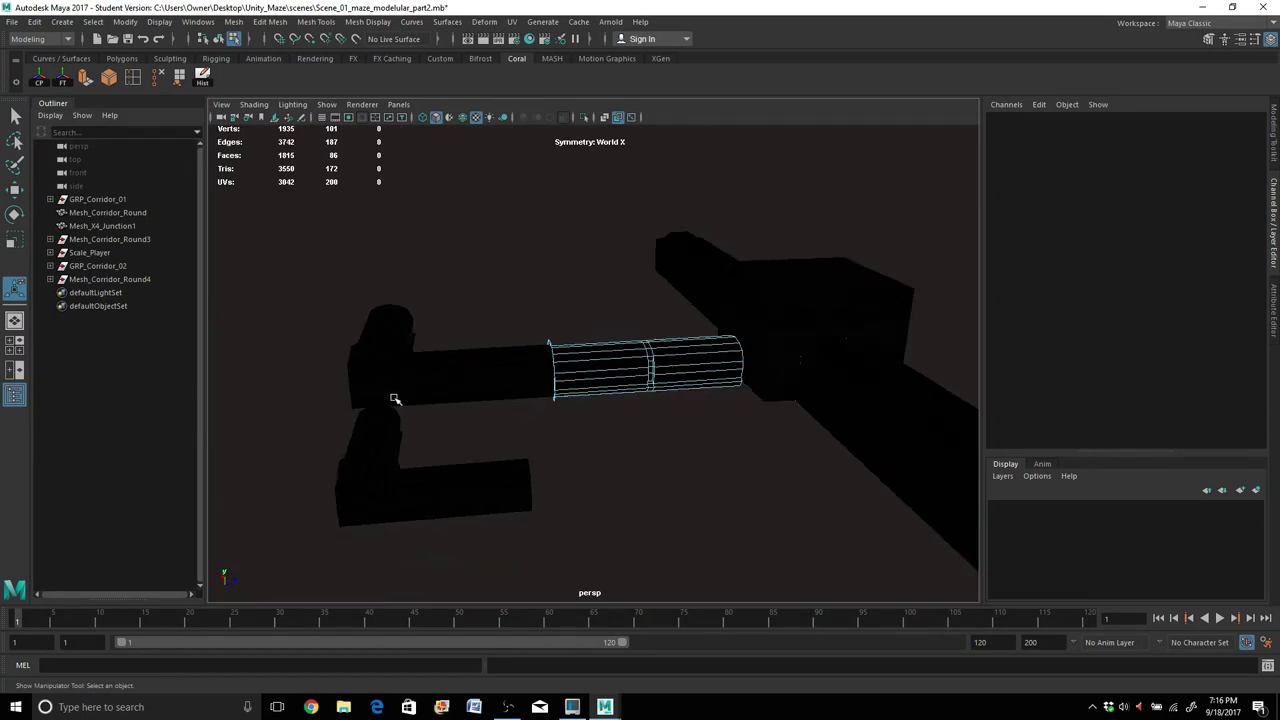
right_click_drag(367, 364, 426, 399, "alt")
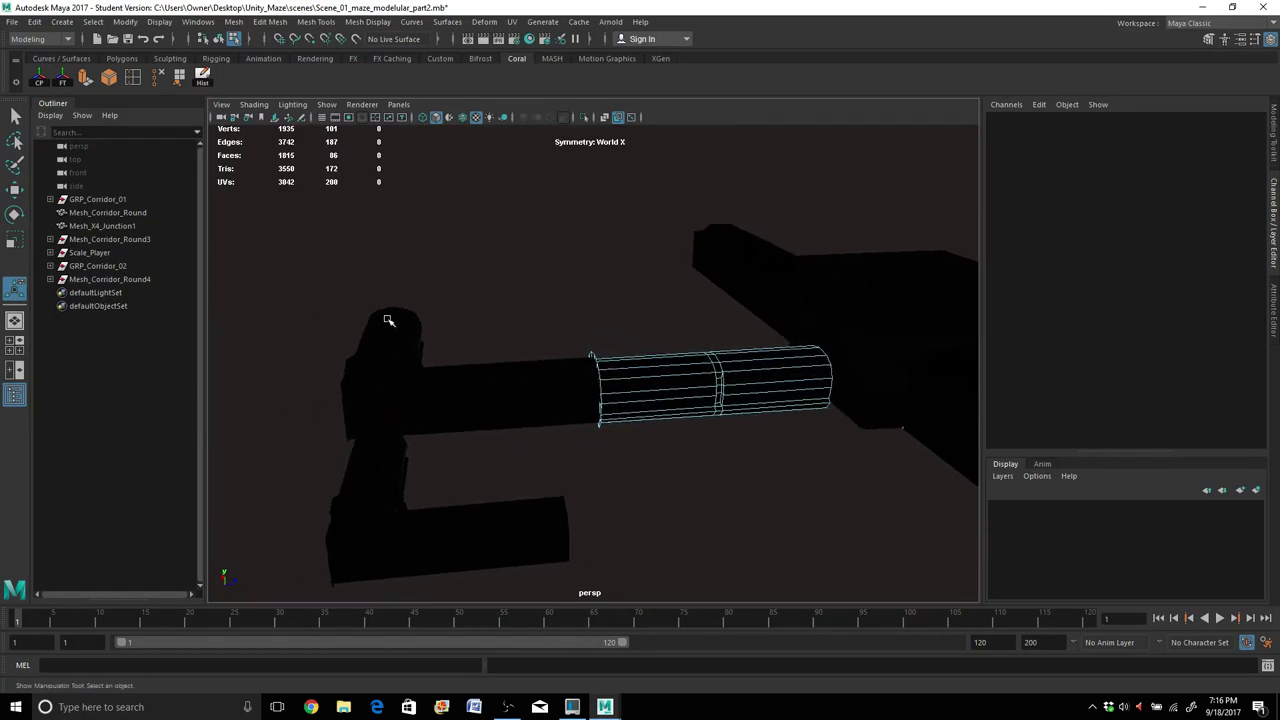
right_click_drag(389, 320, 446, 298)
left_click(411, 343)
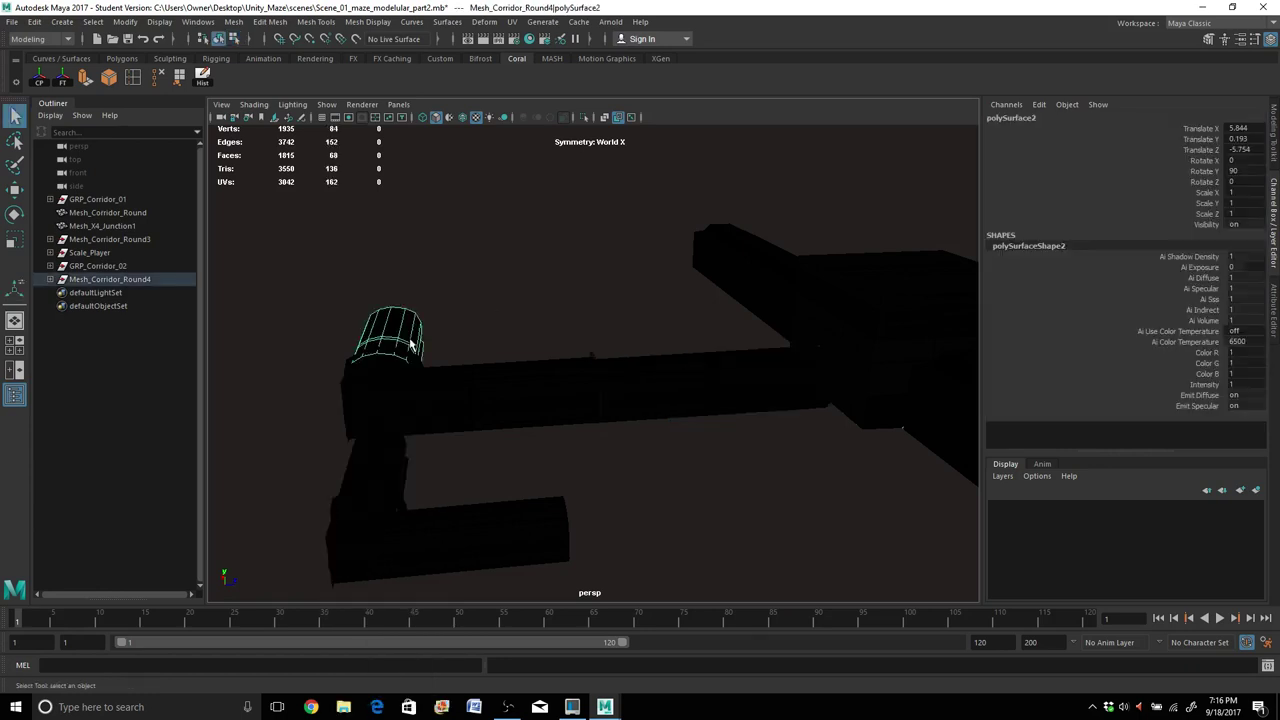
key("Up")
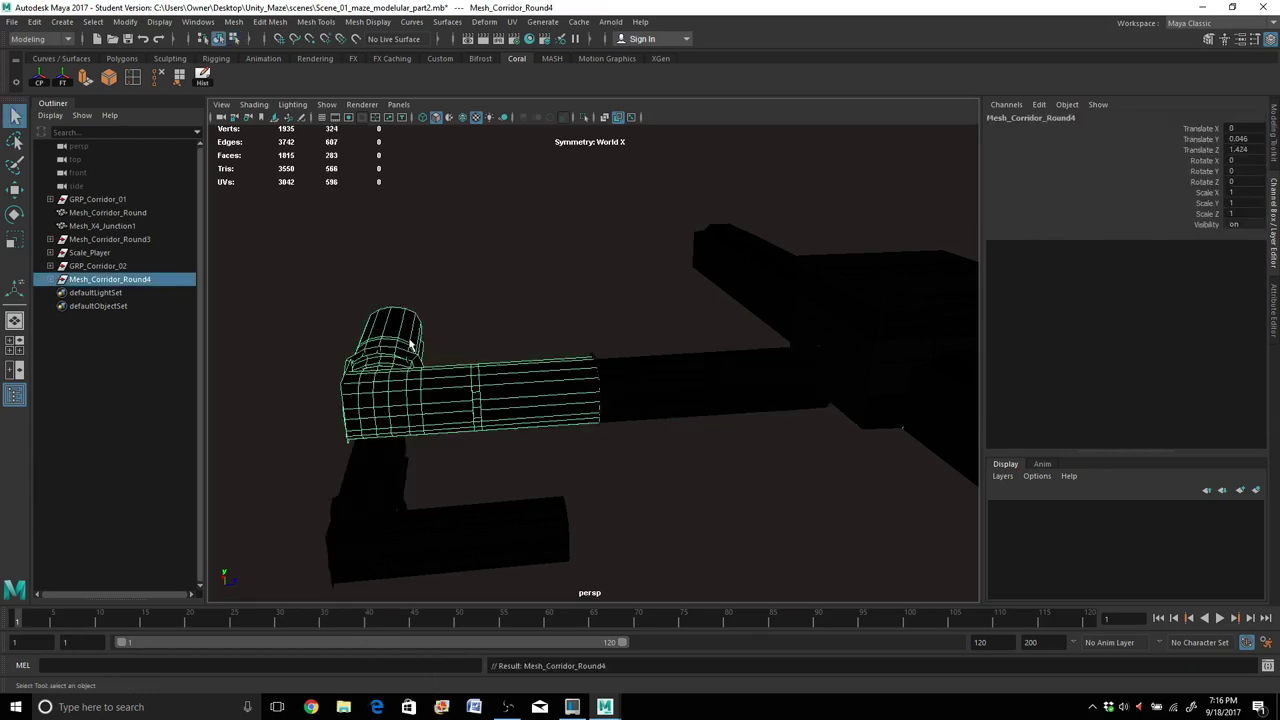
scroll(401, 340, "up", 3)
scroll(401, 338, "down", 5)
left_click_drag(434, 389, 670, 436, "alt")
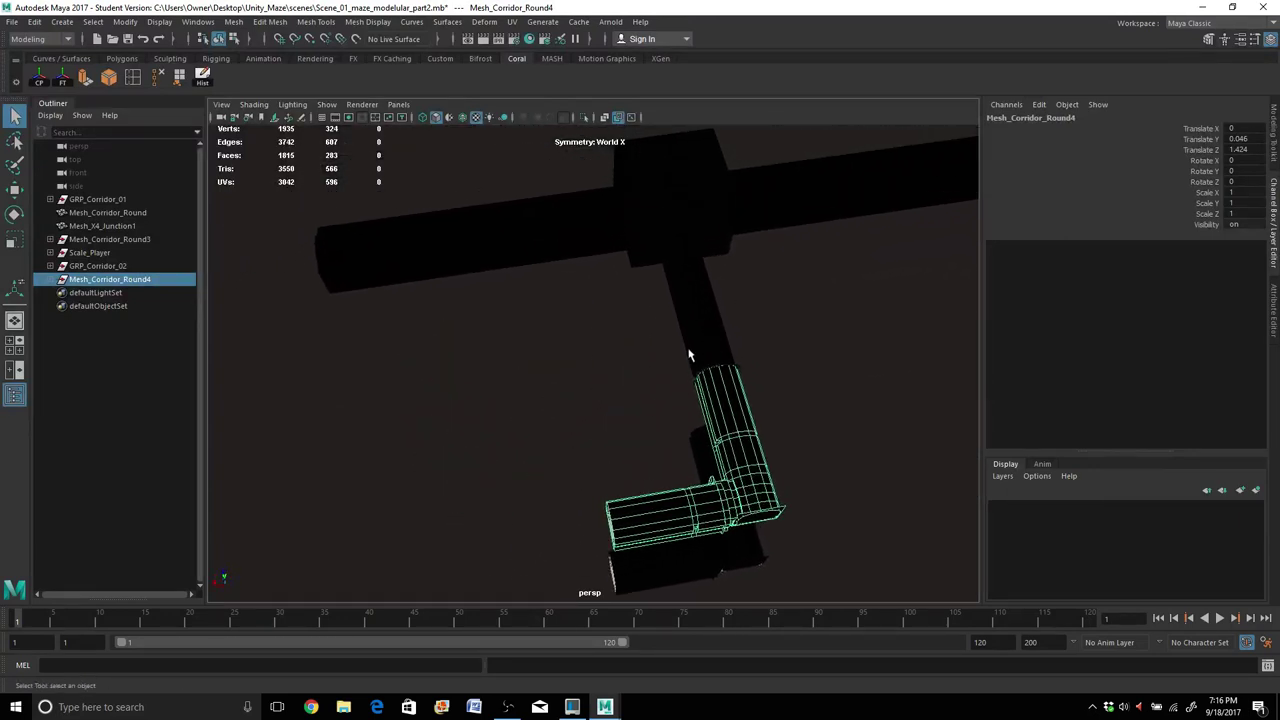
key("ctrl+d")
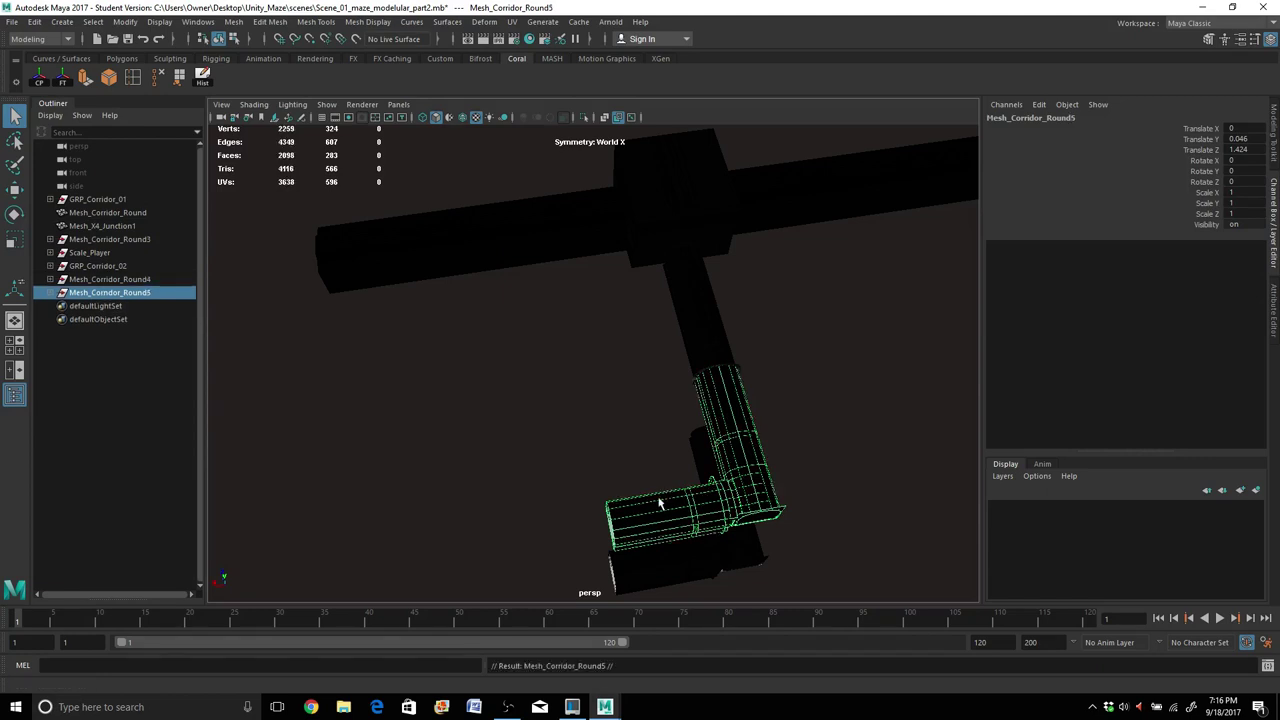
Rotate the duplicated corner corridor group, Mesh_Corridor_Round5, to a Rotate Y of 180.
key("e")
key("f")
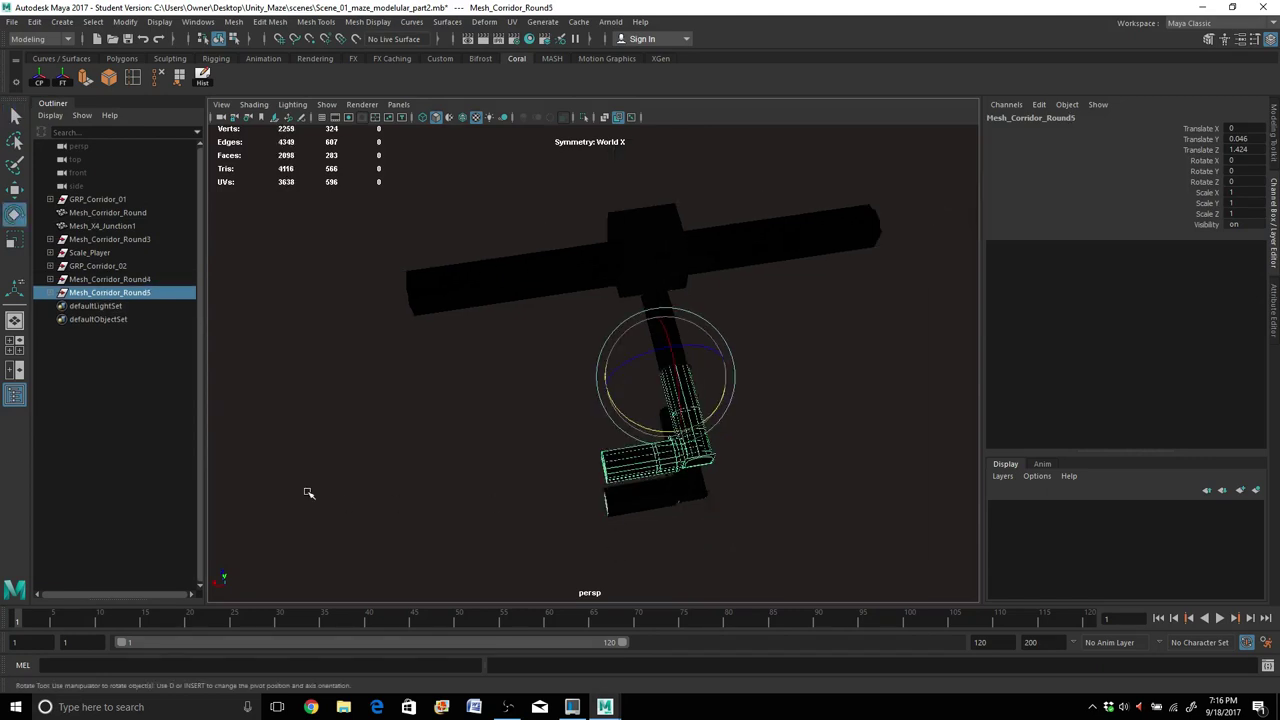
left_click_drag(628, 415, 544, 289)
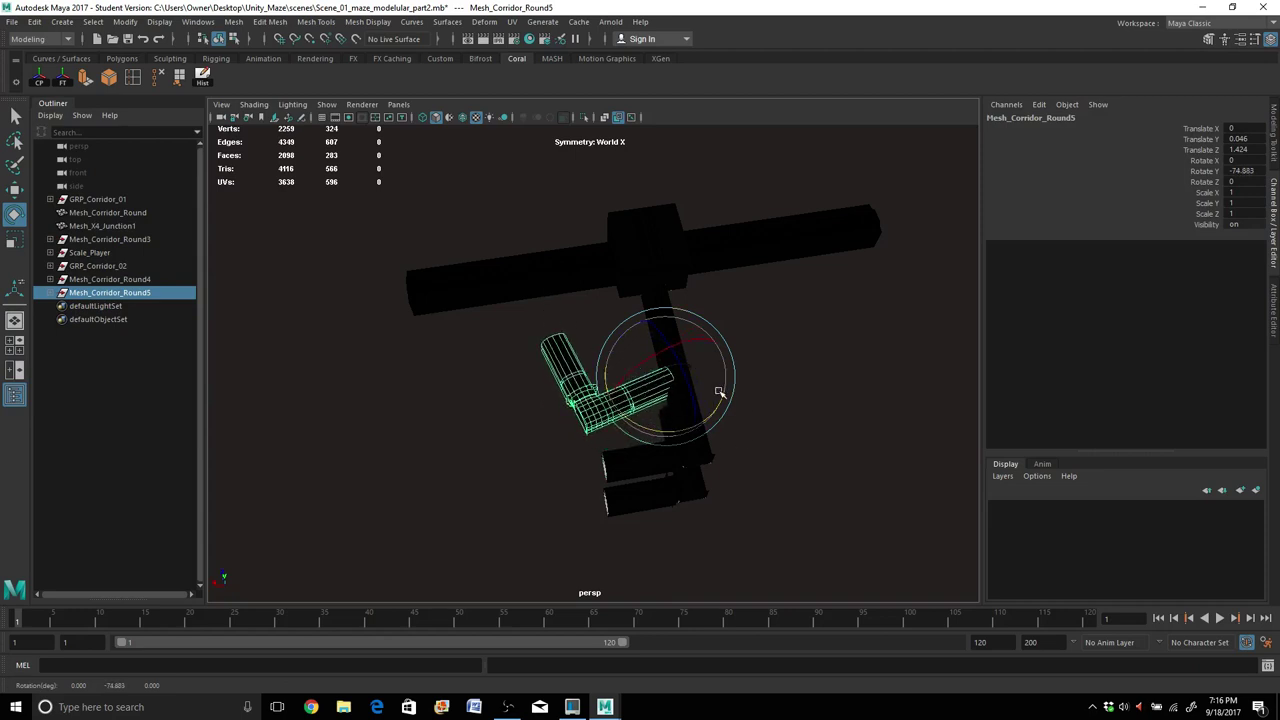
left_click_drag(719, 392, 632, 416)
double_click(1246, 173)
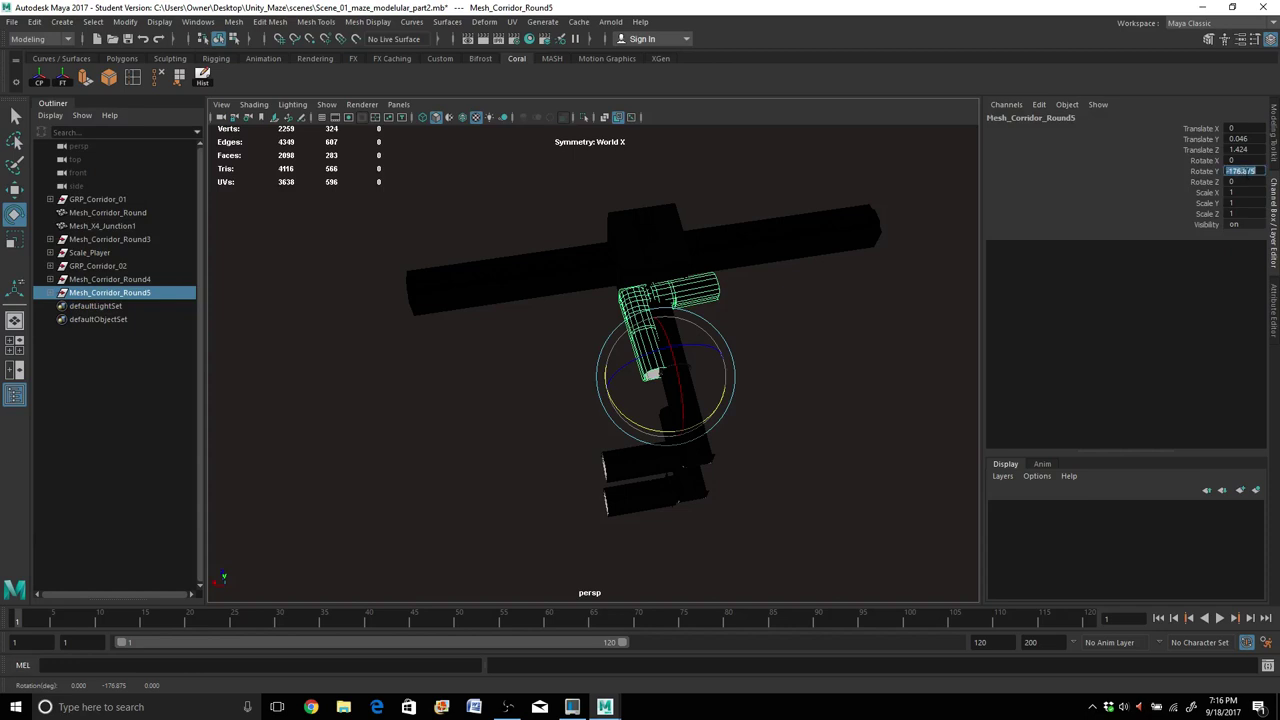
key("Return")
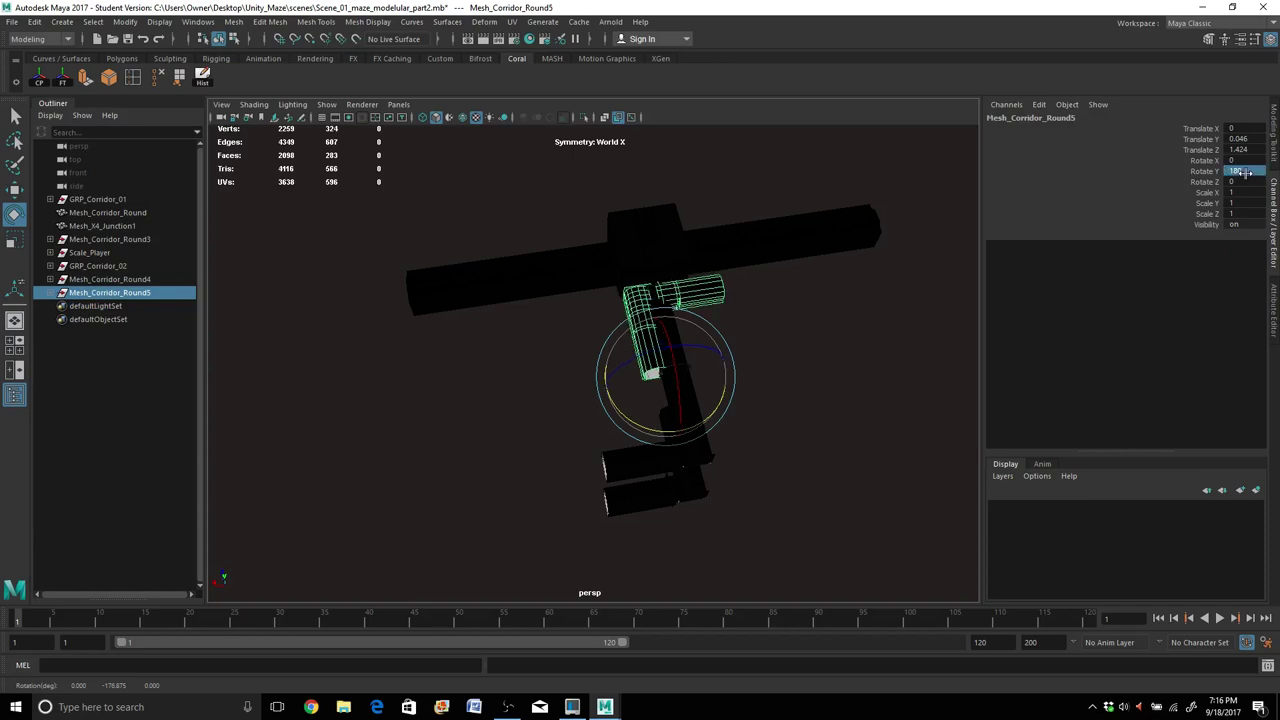
Move Mesh_Corridor_Round5 away from the other corridors along X to a Translate X of about 25.373.
key("w")
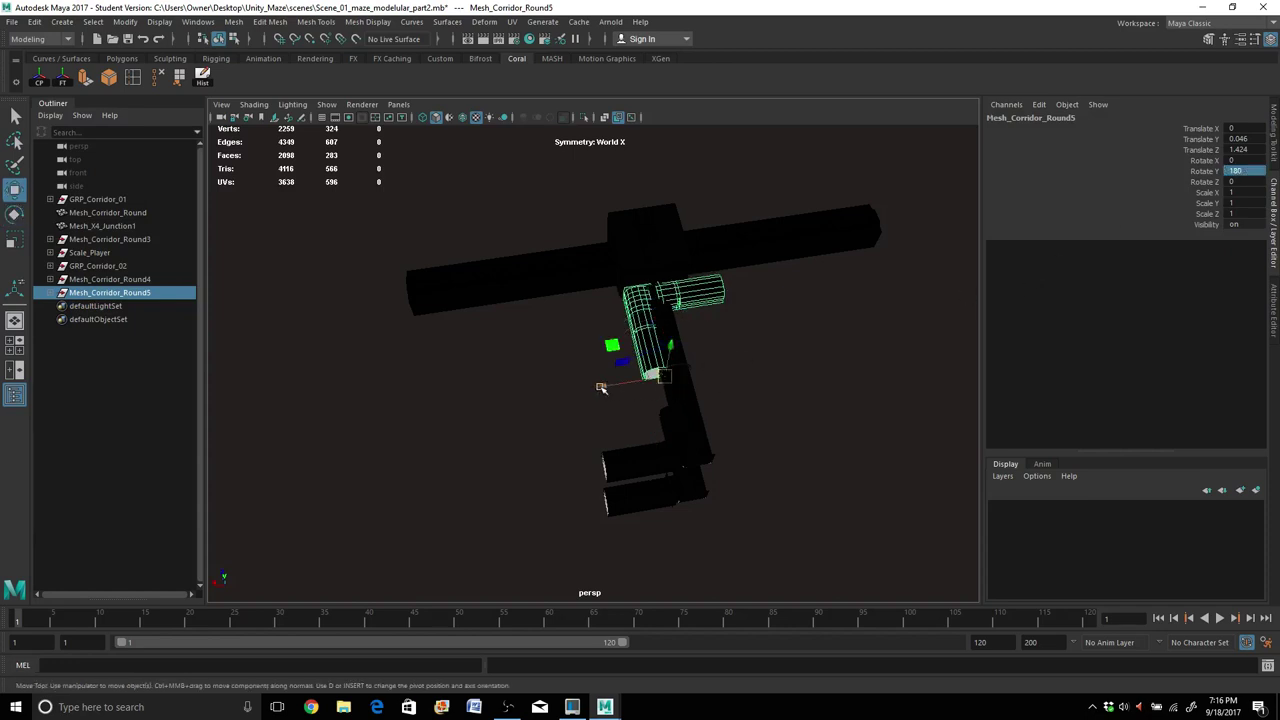
left_click_drag(603, 388, 492, 400)
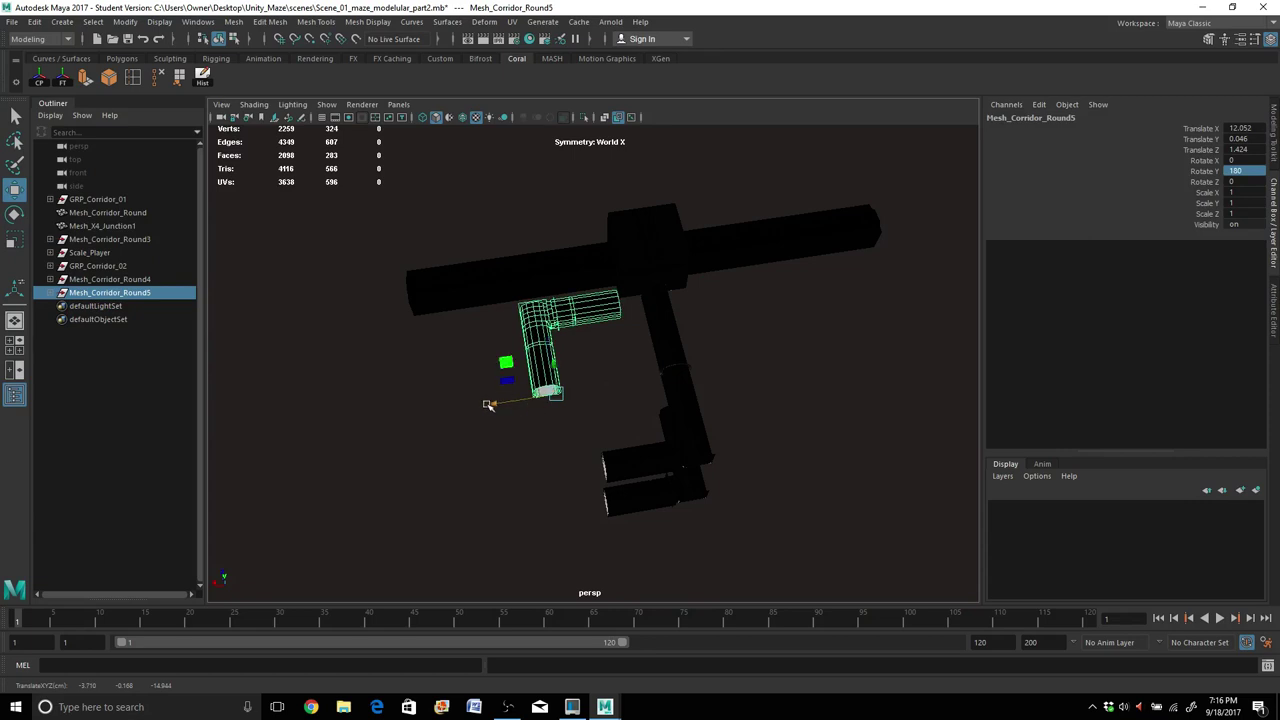
scroll(488, 405, "up", 3)
middle_click_drag(504, 396, 575, 290, "alt")
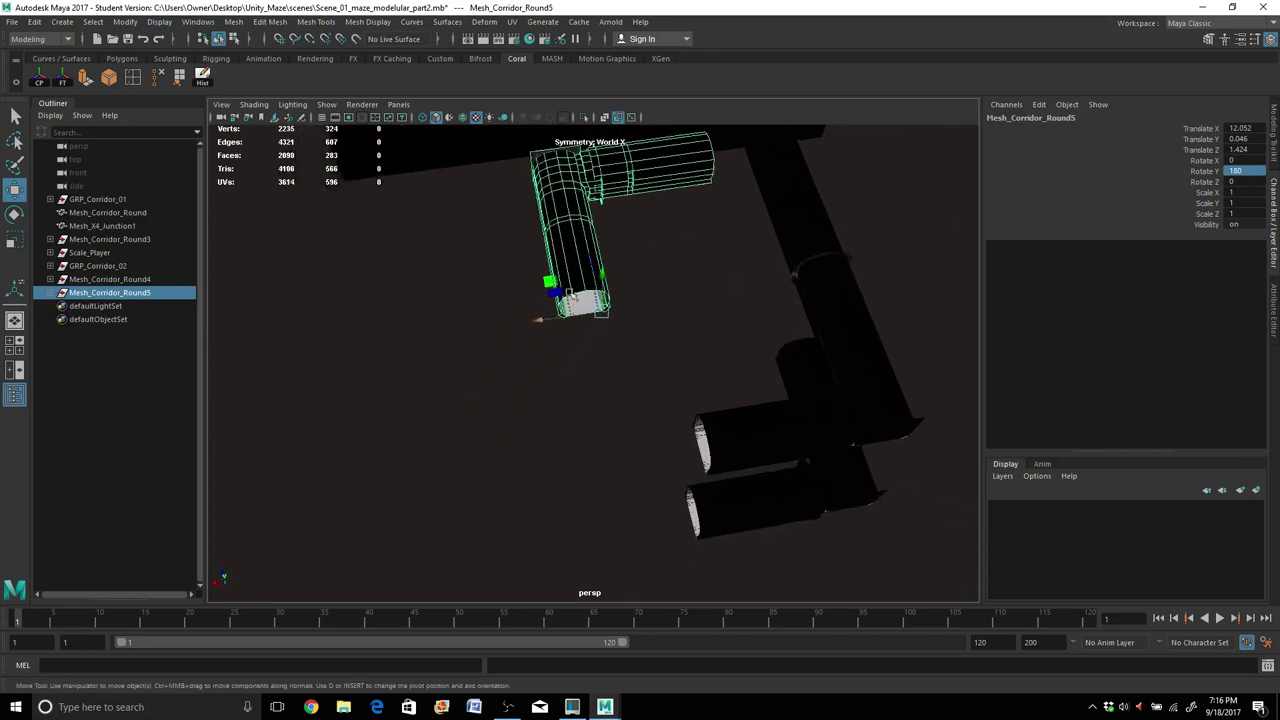
left_click_drag(537, 318, 304, 348)
scroll(309, 350, "down", 3)
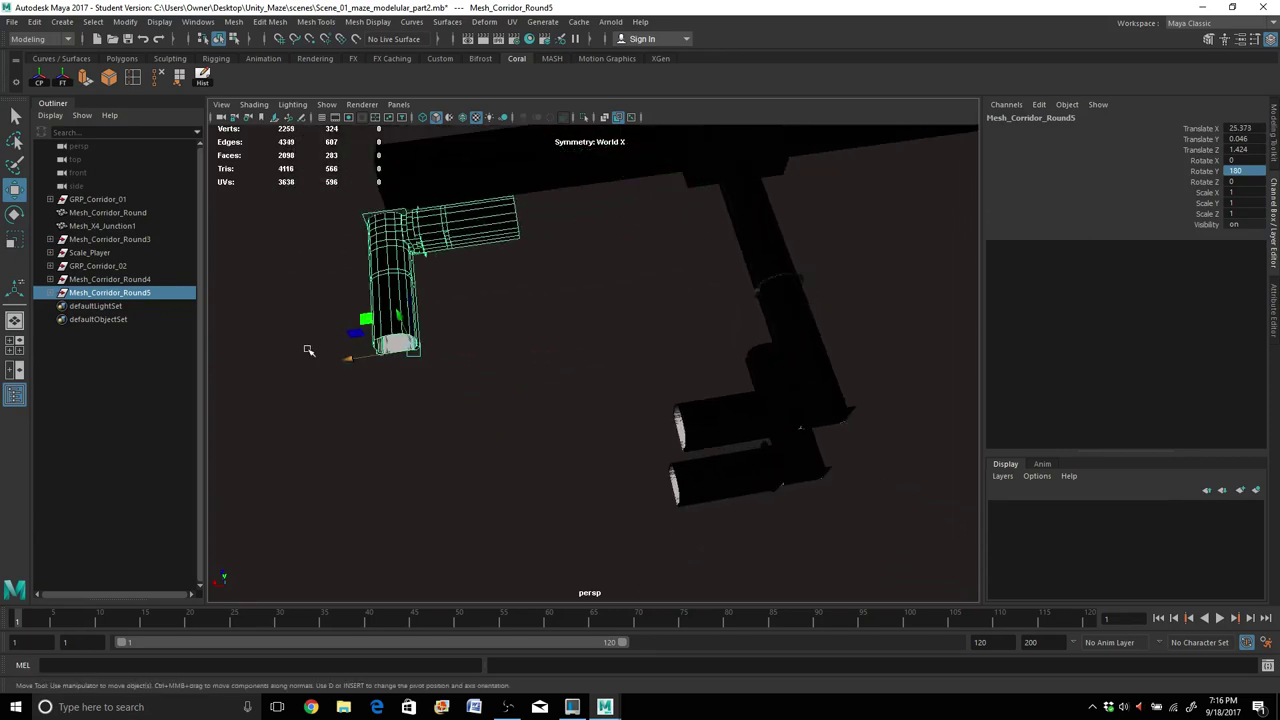
Move Mesh_Corridor_Round5 along Z to about -18 and roughly line it up with the open end of Mesh_Corridor_Round4.
left_click_drag(500, 377, 588, 360, "alt")
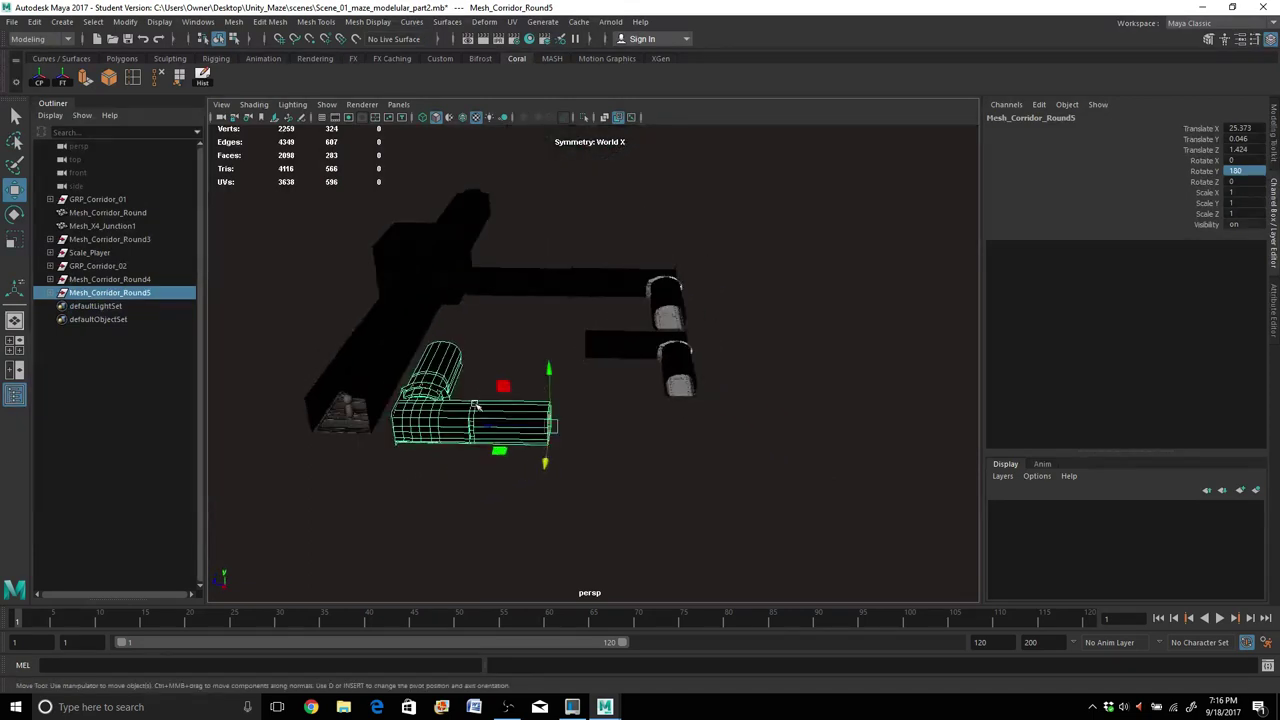
left_click_drag(481, 425, 743, 509)
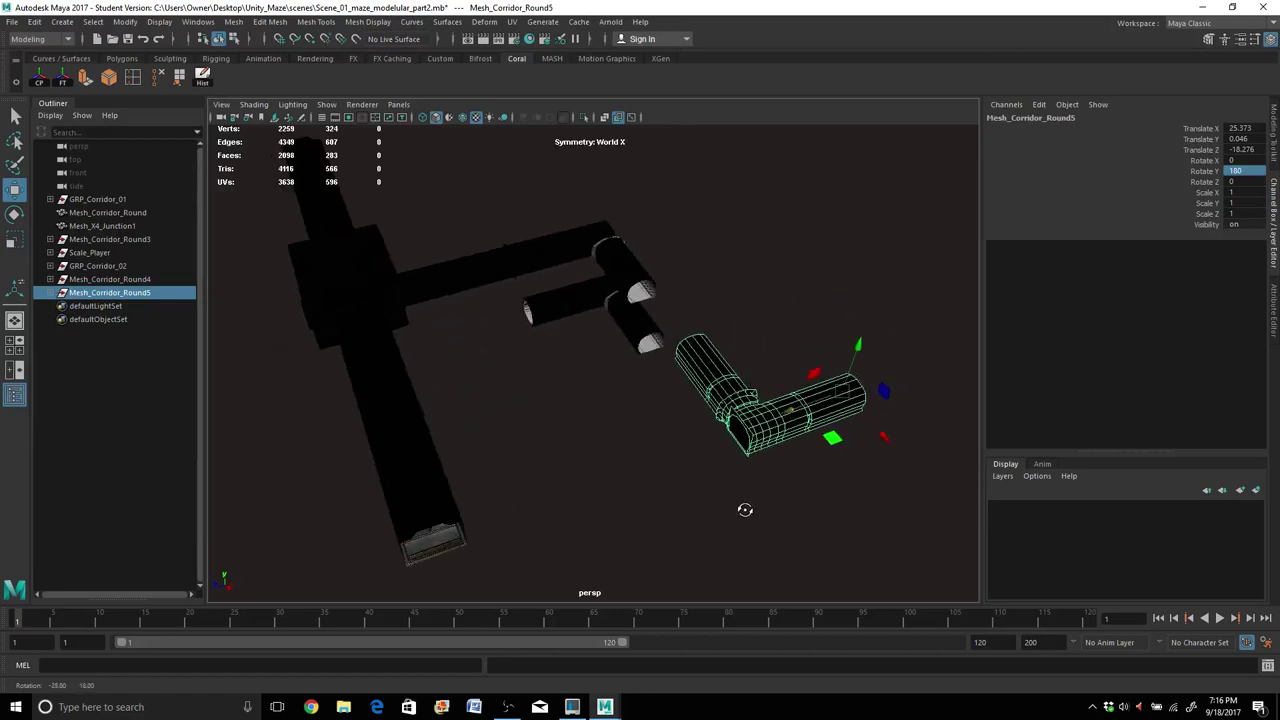
mouse_move(783, 412)
left_mouse_down()
mouse_move(770, 418)
mouse_move(789, 421)
left_mouse_up()
left_click_drag(873, 443, 425, 196)
Duplicate the straight corridor Mesh_Corridor_Round and center the copy's pivot.
left_click(484, 281)
scroll(484, 281, "up", 4)
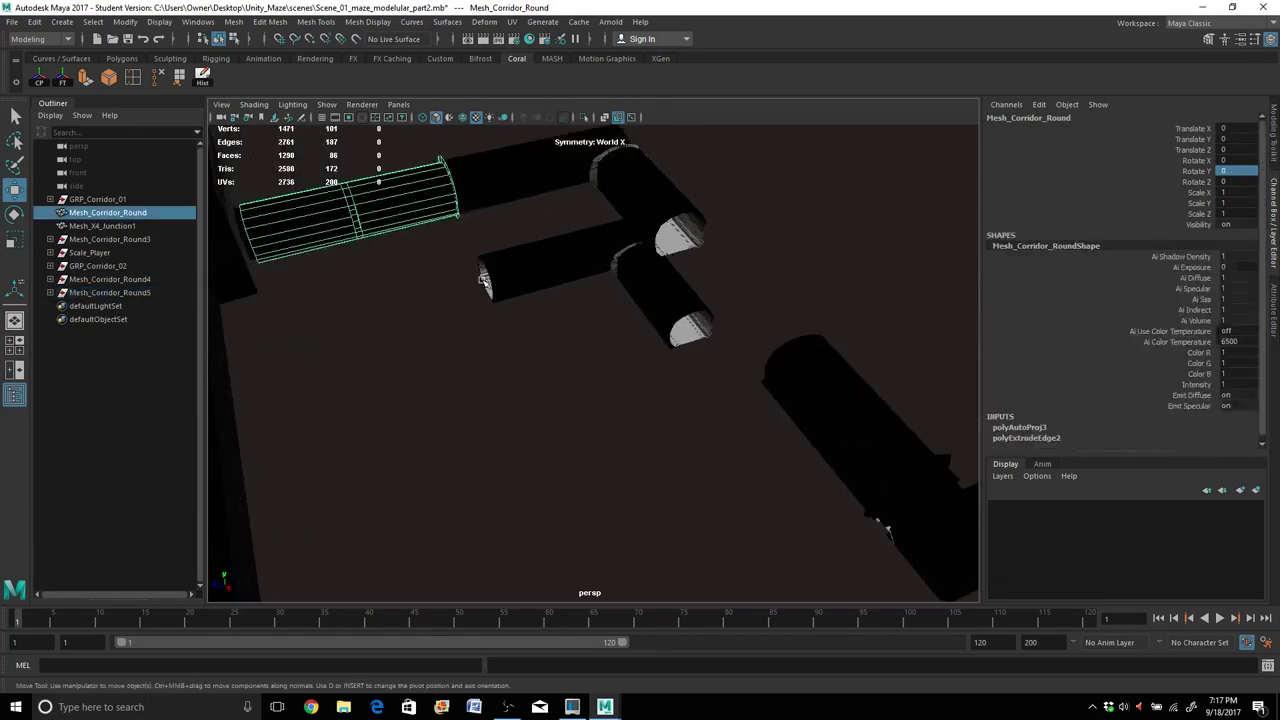
key("ctrl+d")
left_click_drag(352, 257, 295, 267, "alt")
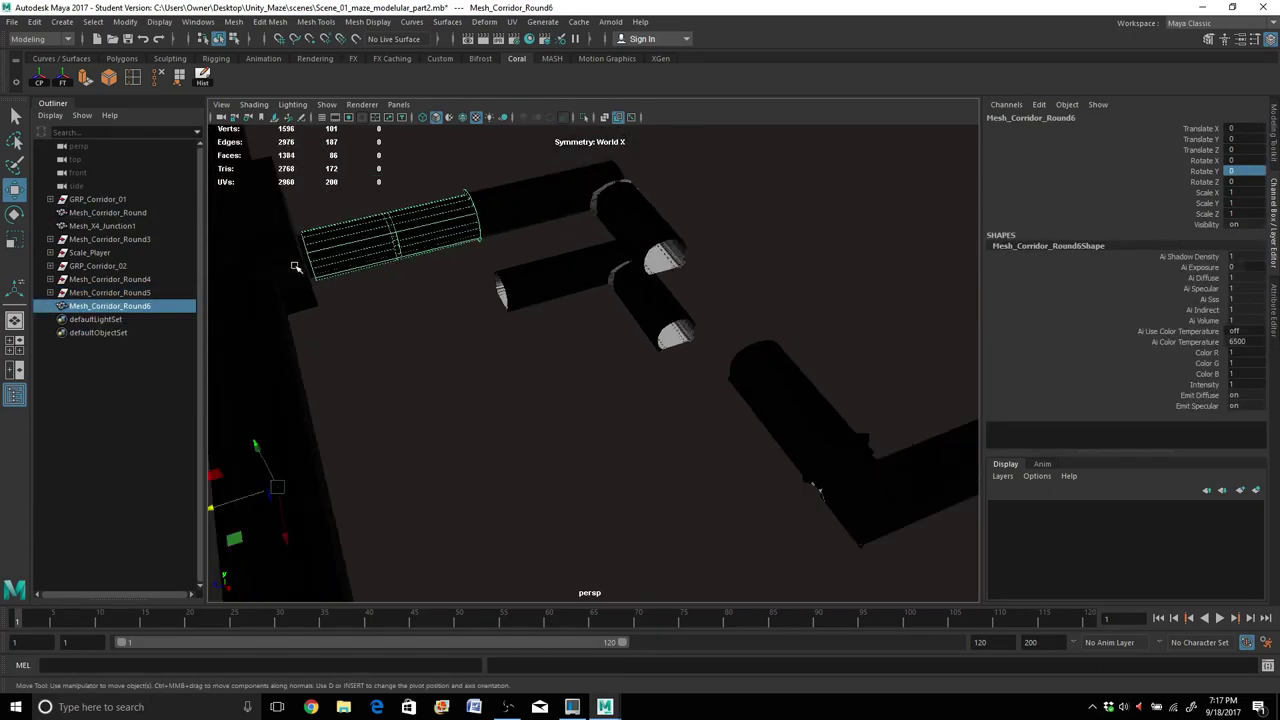
left_click_drag(424, 308, 711, 318, "alt")
left_click_drag(648, 349, 720, 346, "alt")
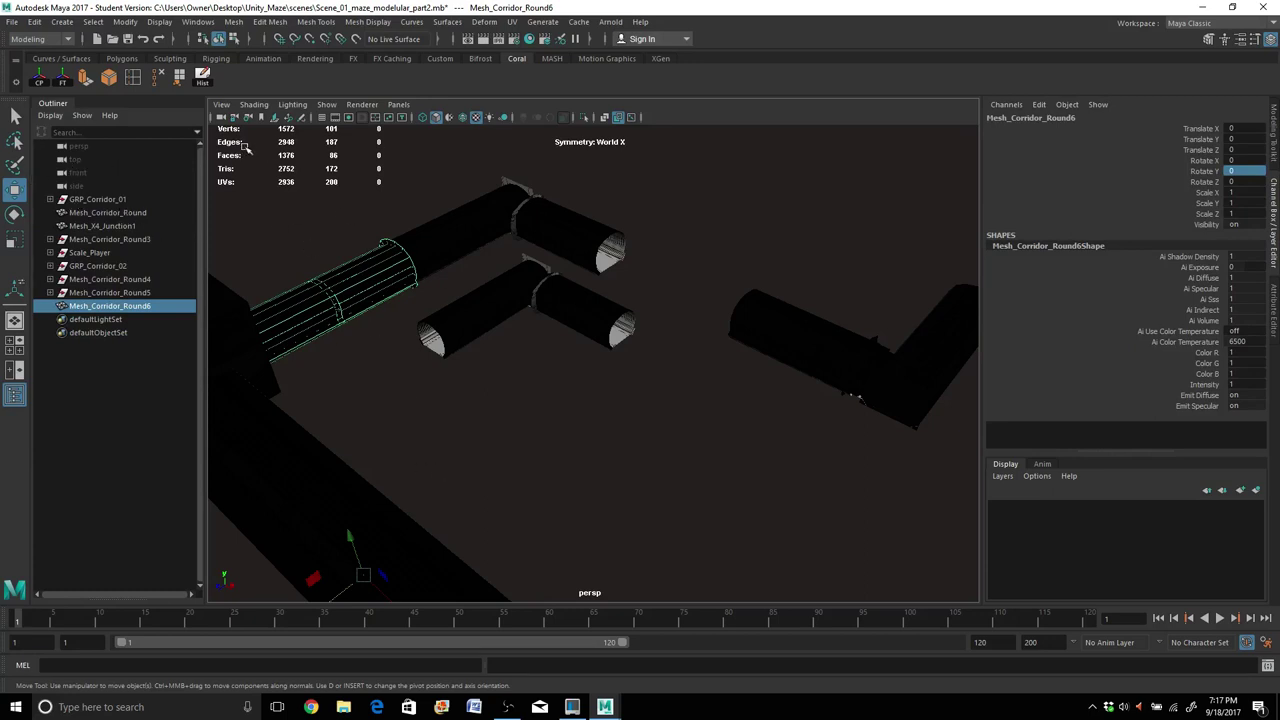
left_click(39, 77)
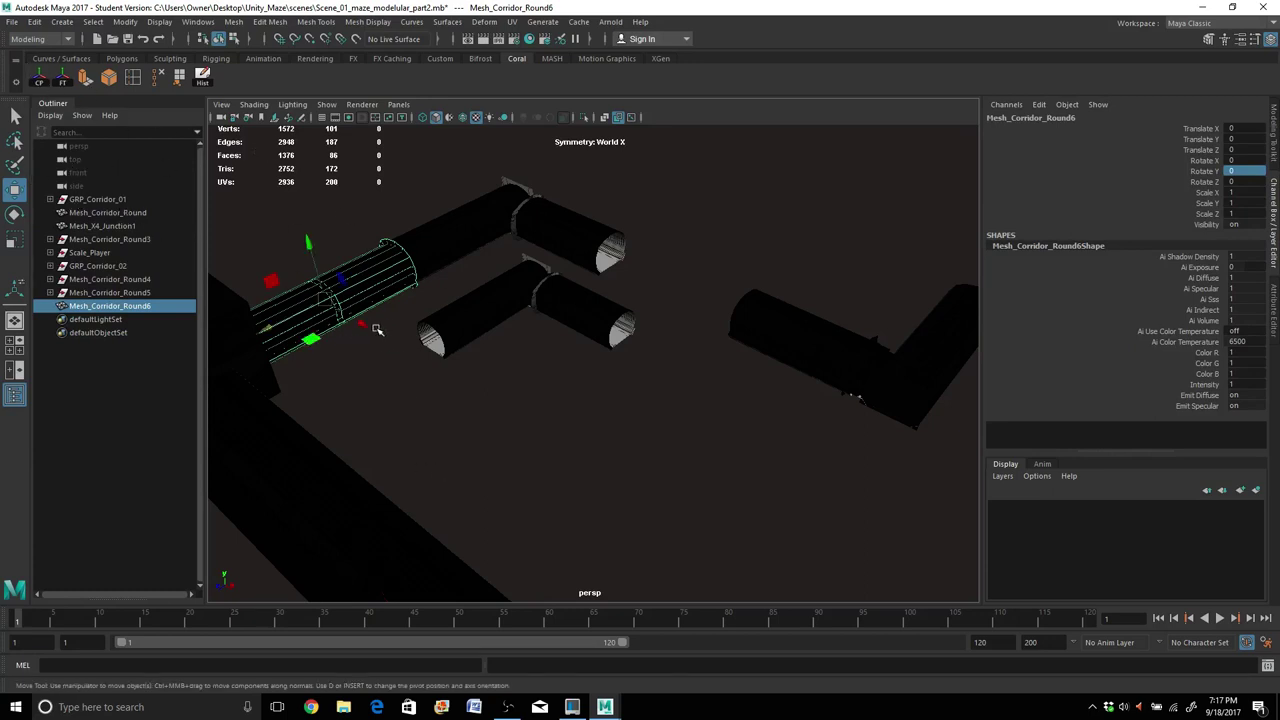
Move the straight corridor copy, Mesh_Corridor_Round6, to about X 12.667 and Z -9.766, and set its Rotate Y to 90.
left_click_drag(376, 329, 553, 338)
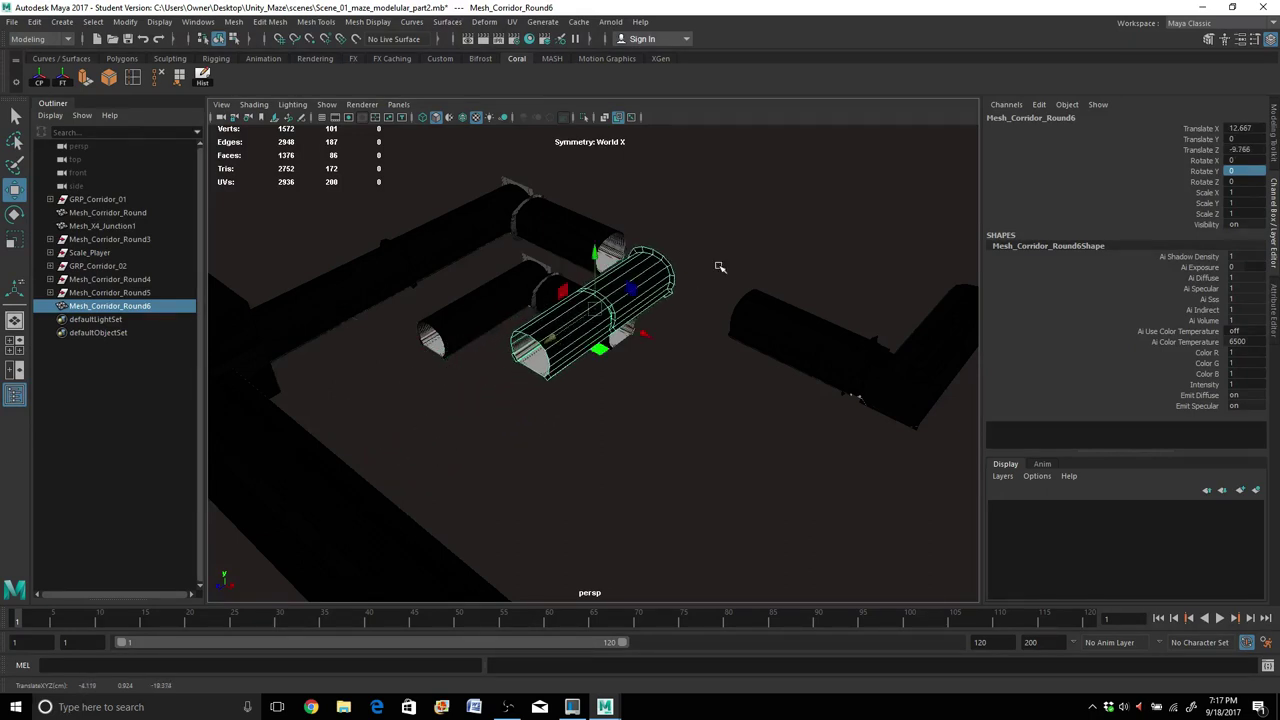
key("e")
left_click_drag(619, 346, 849, 277)
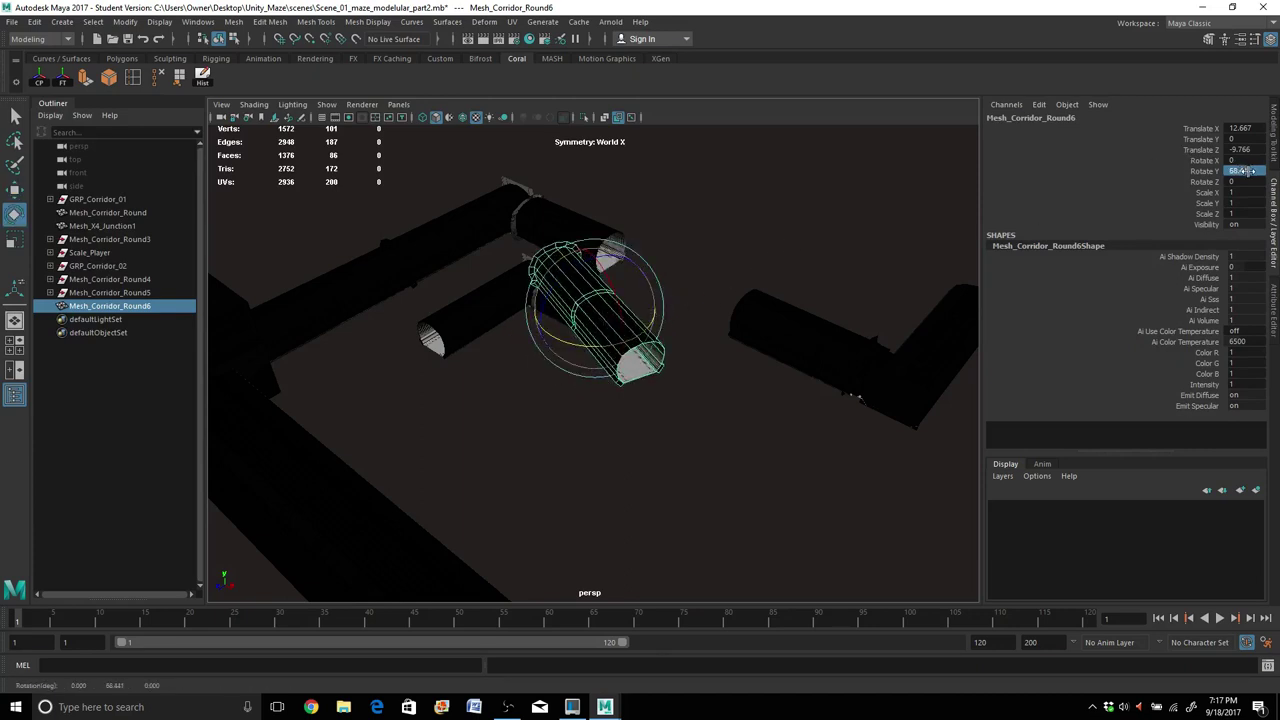
double_click(1248, 171)
type("90")
key("Return")
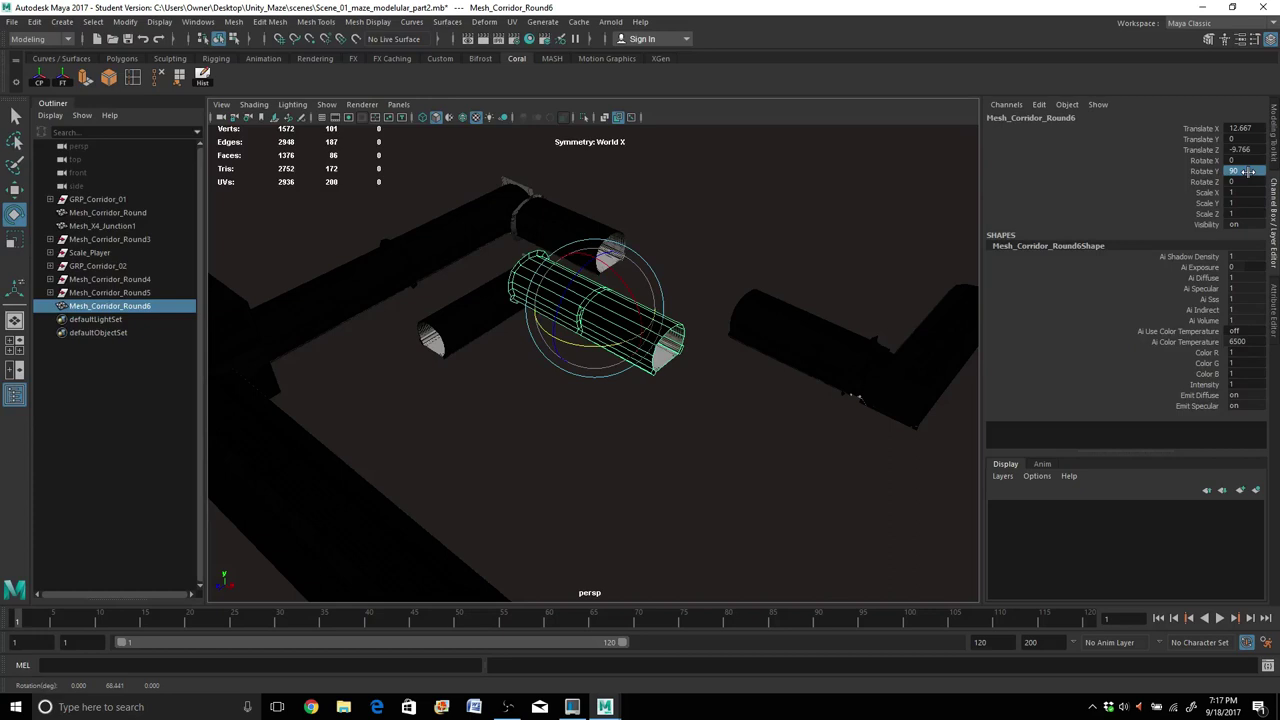
Move Mesh_Corridor_Round6 between the open ends of Mesh_Corridor_Round4 and Mesh_Corridor_Round5, at about X 15.109 and Z -14.961.
key("w")
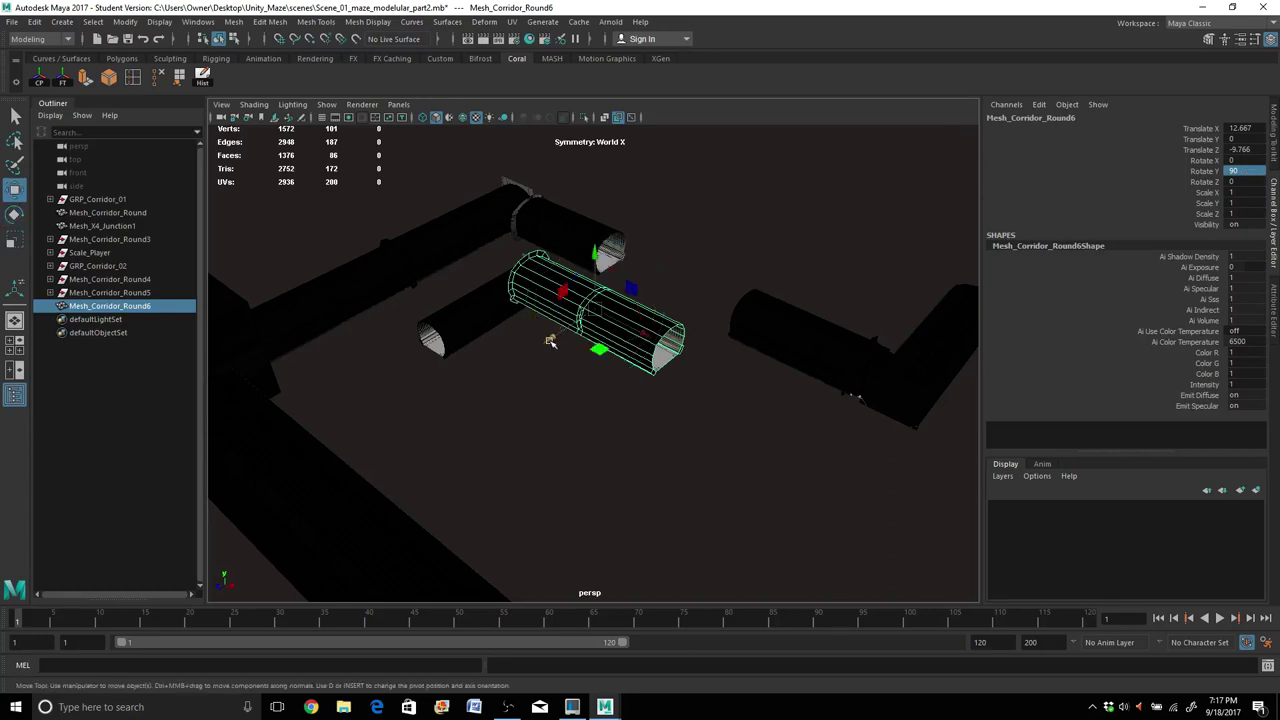
left_click_drag(550, 341, 748, 305)
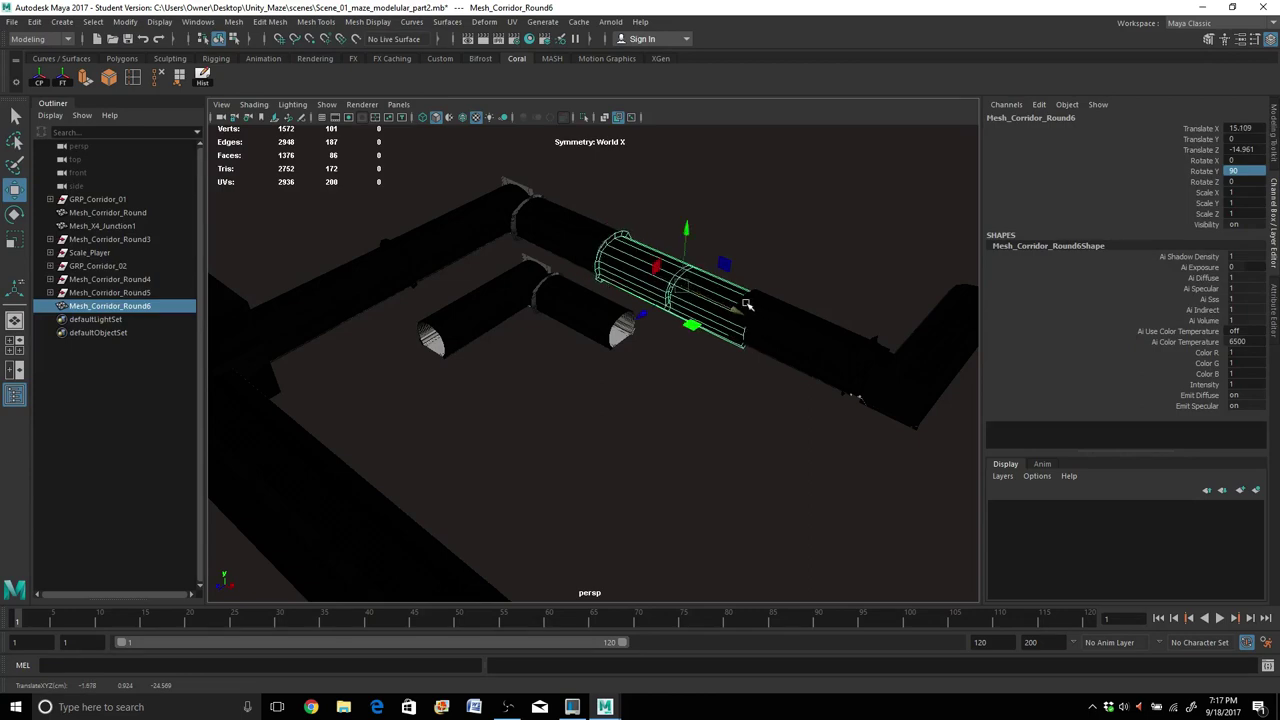
Snap the pivot of Mesh_Corridor_Round6 to the lower corner vertex of its flanged end.
scroll(735, 296, "up", 12)
middle_click_drag(697, 275, 652, 458, "alt")
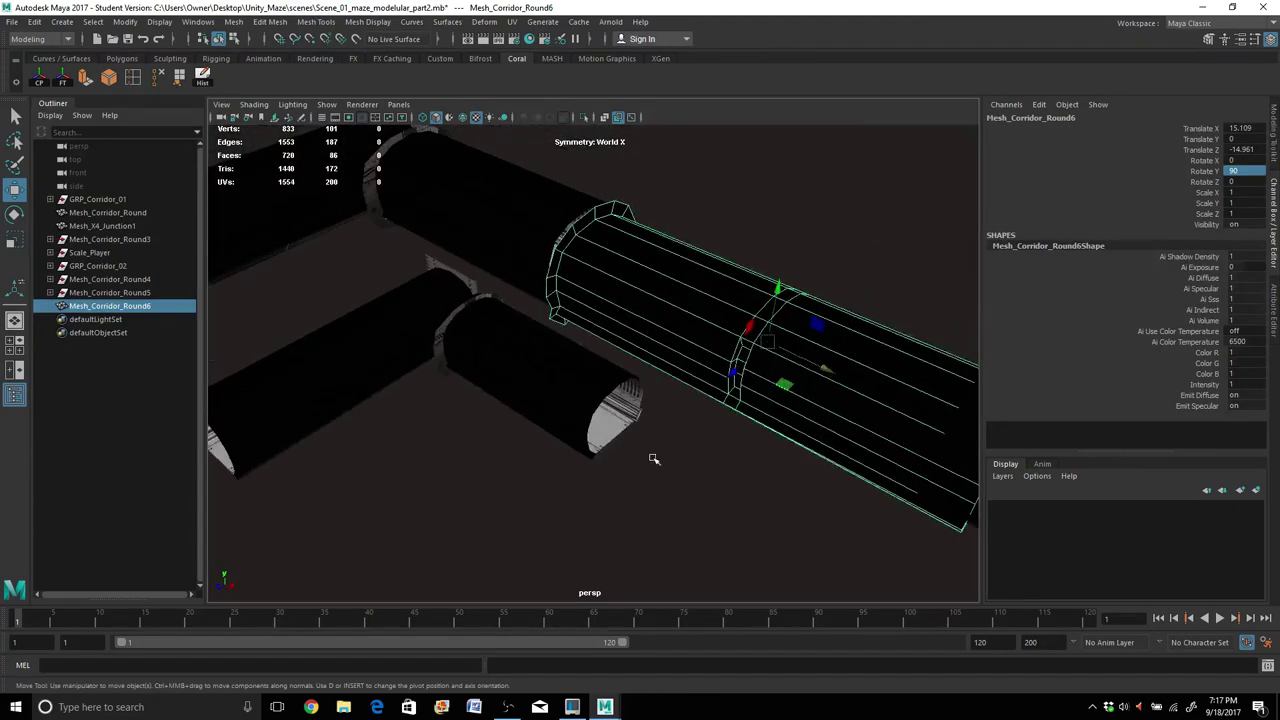
scroll(655, 453, "up", 3)
left_click_drag(606, 393, 631, 371, "alt")
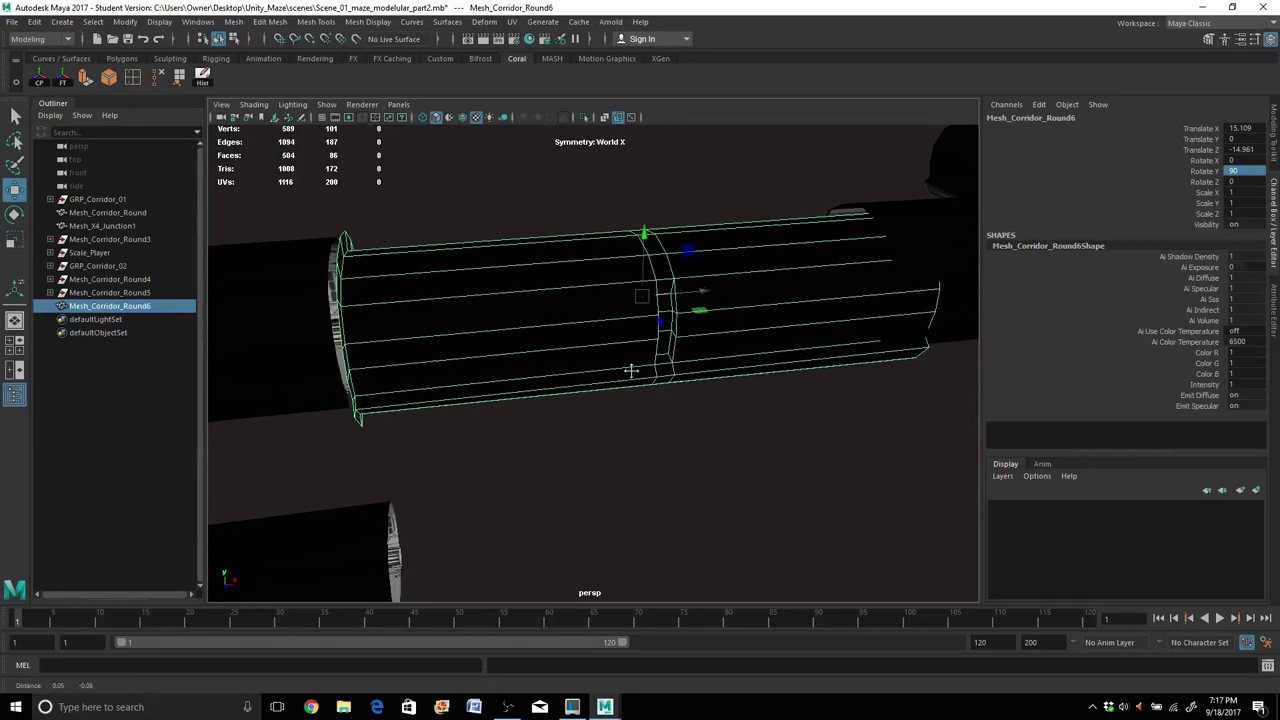
scroll(603, 368, "up", 4)
middle_click_drag(631, 371, 631, 443, "alt")
left_click_drag(592, 334, 591, 378, "alt")
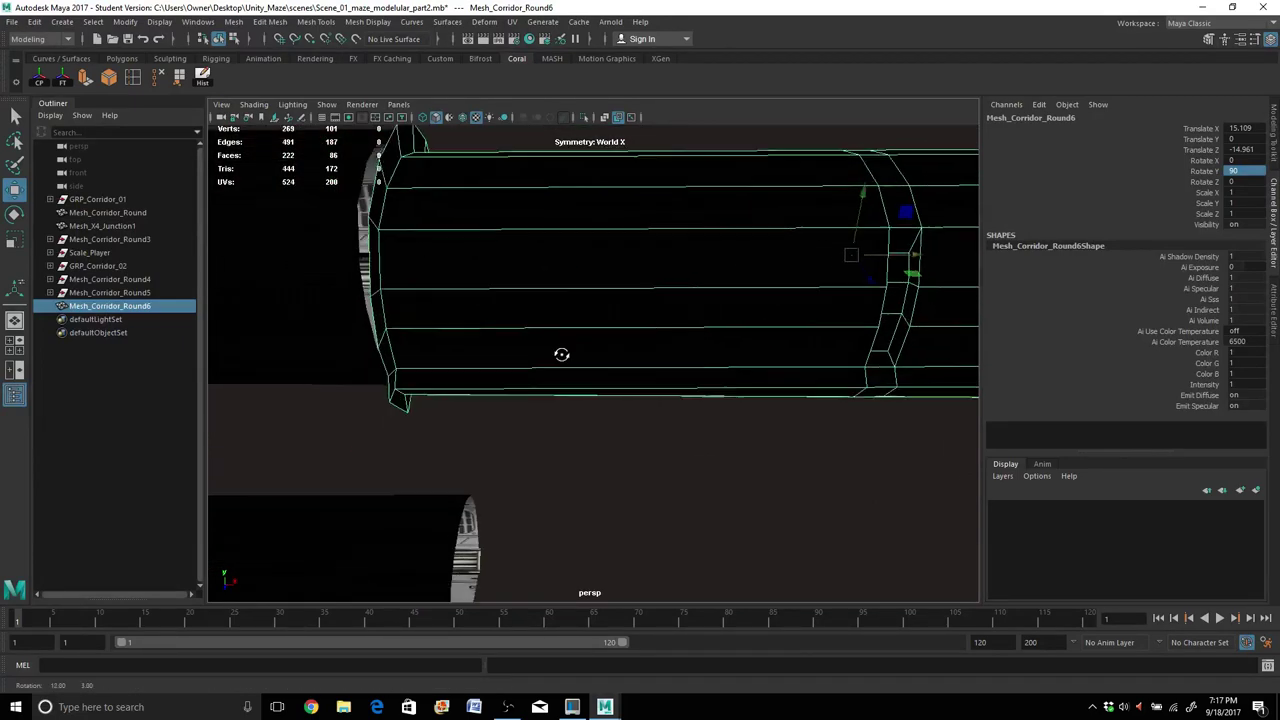
key("d")
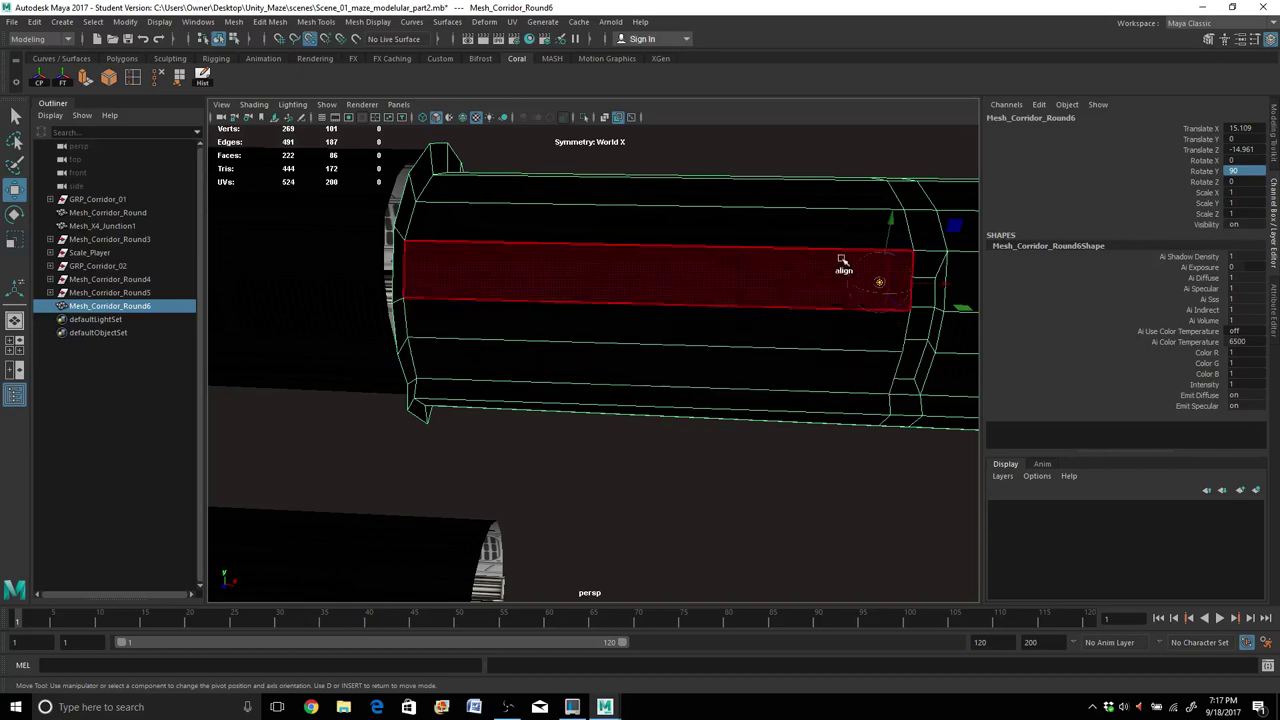
key("v")
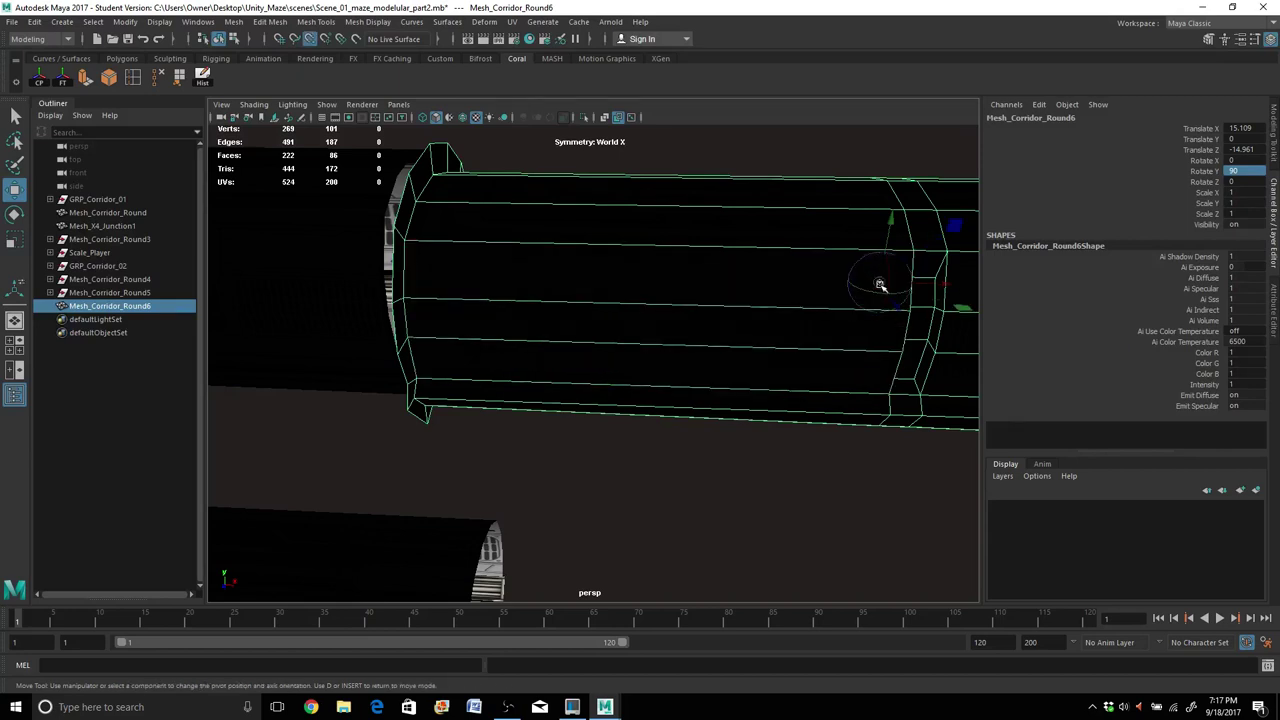
left_click_drag(879, 281, 416, 400)
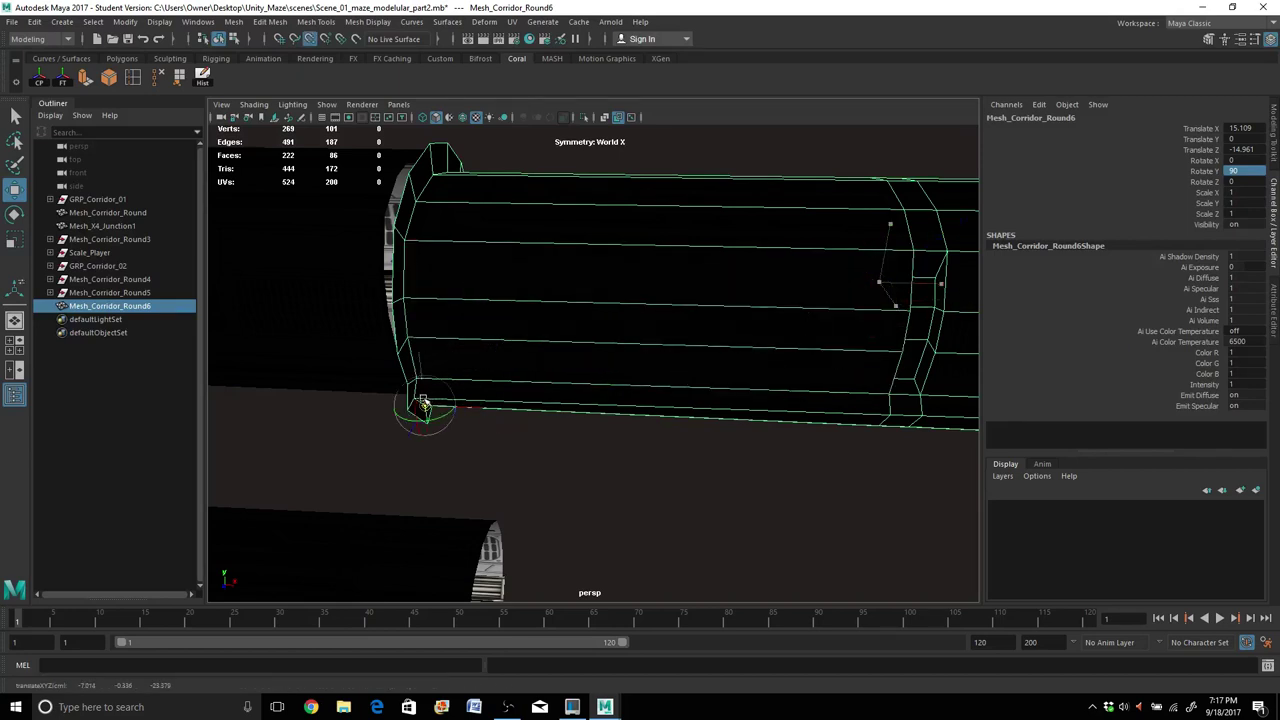
key("d")
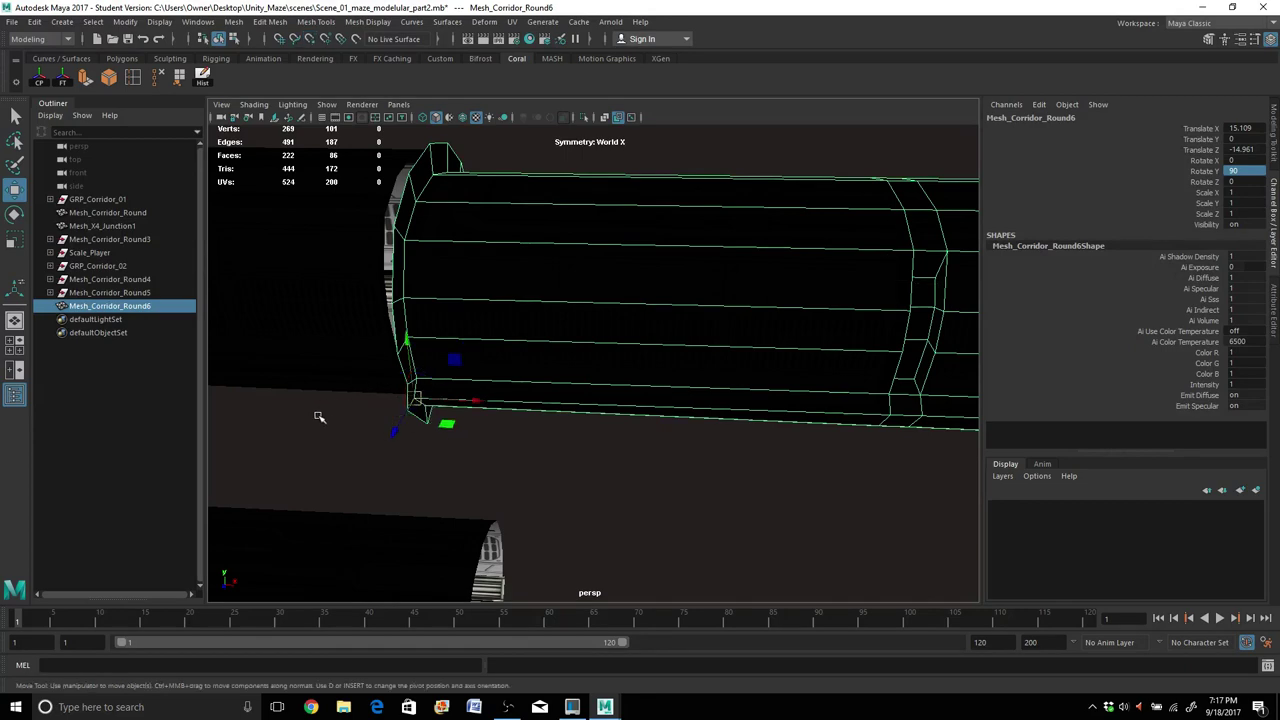
Move Mesh_Corridor_Round6 to about X 14.968, Y 0.179, Z -14.874 so its floor lines up with the adjoining corridor.
left_click_drag(319, 417, 420, 420, "alt")
middle_click_drag(420, 420, 996, 258, "alt")
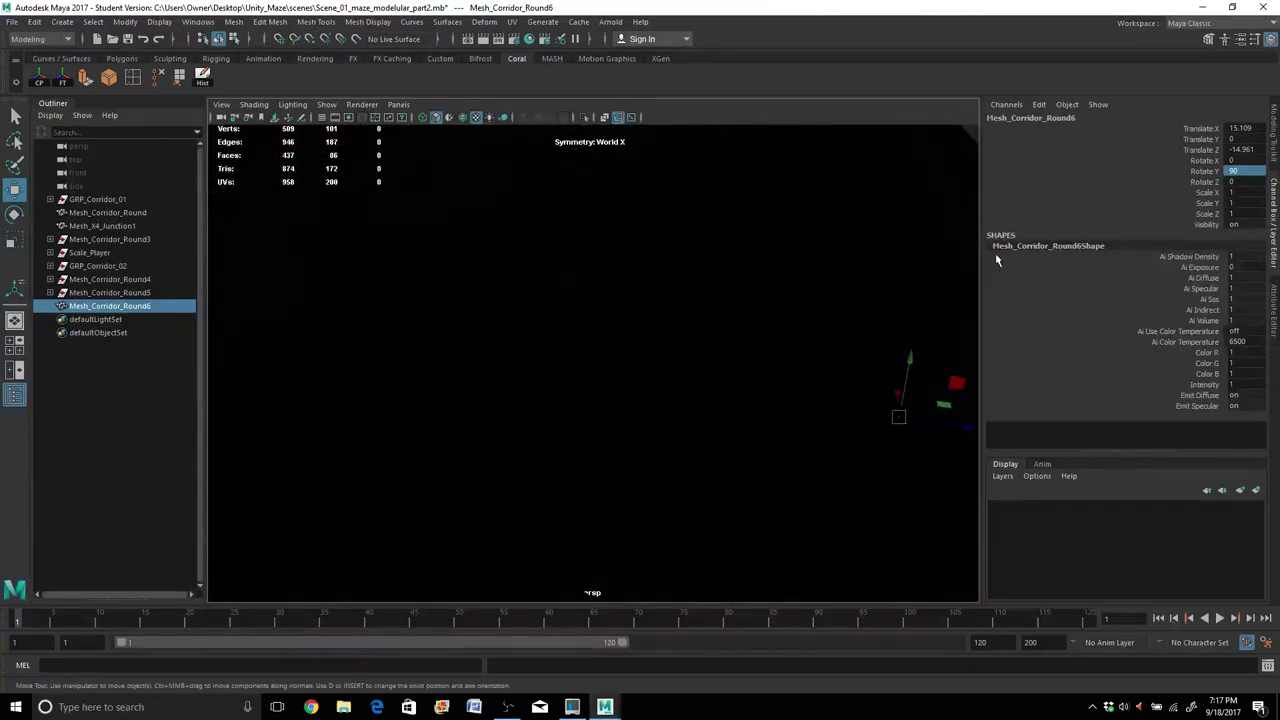
left_click_drag(978, 287, 938, 321, "alt")
left_click_drag(735, 389, 732, 417, "alt")
key("d")
key("v")
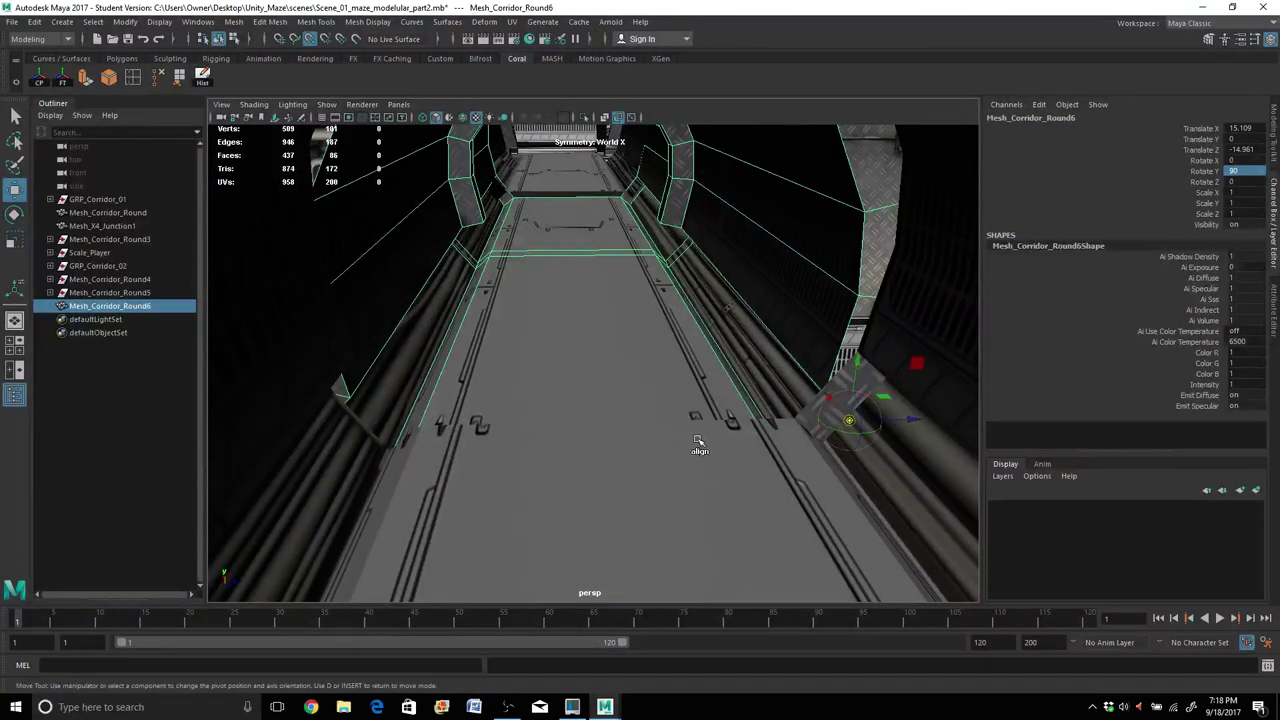
key("d")
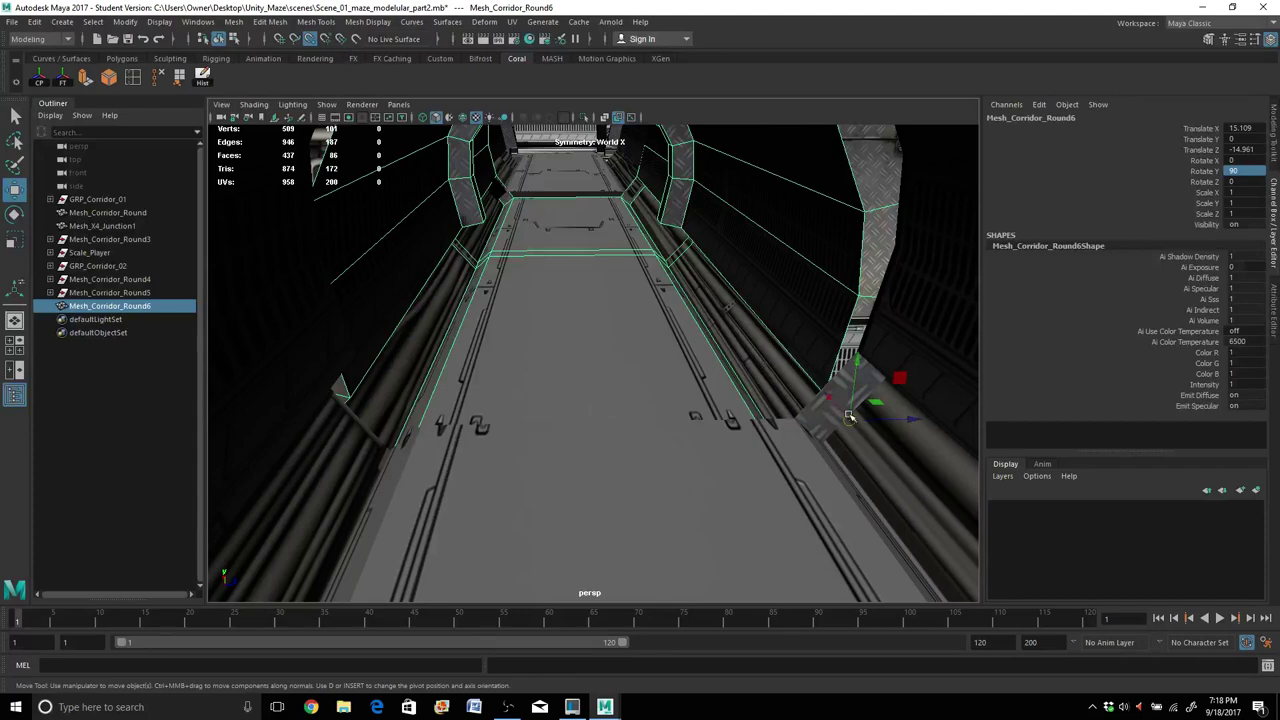
left_click_drag(849, 421, 835, 382)
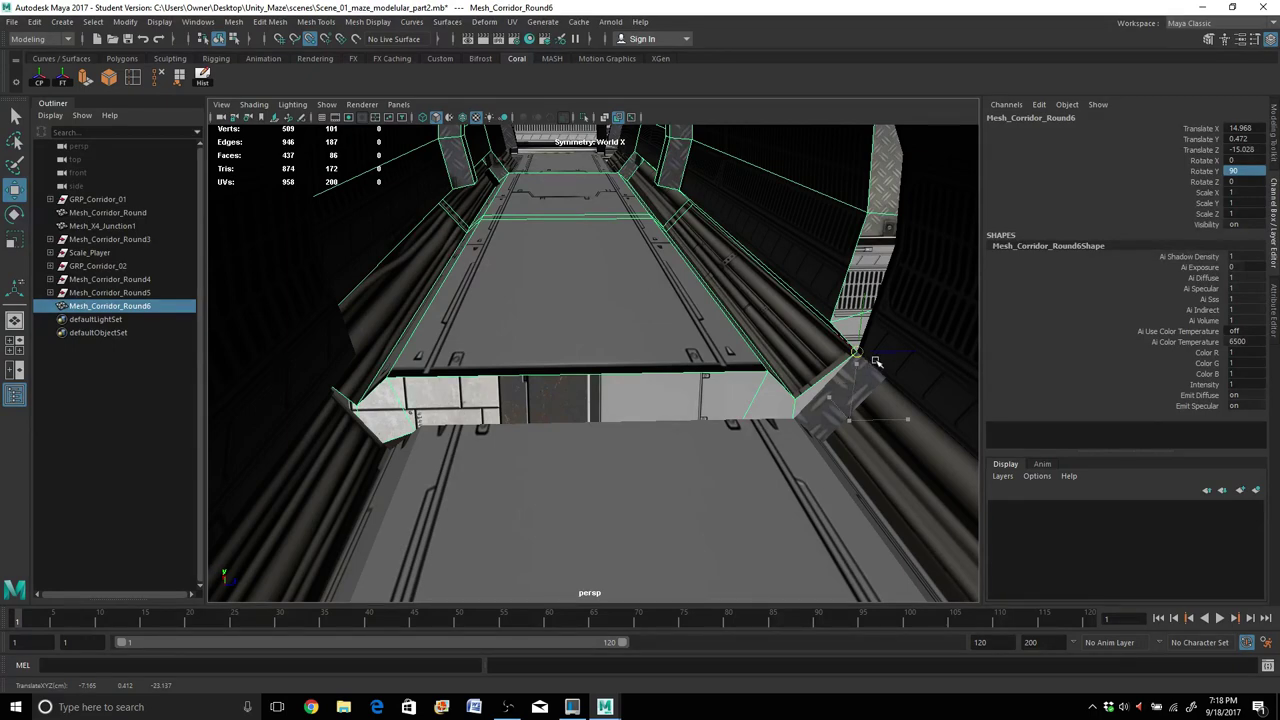
left_click_drag(875, 361, 880, 397)
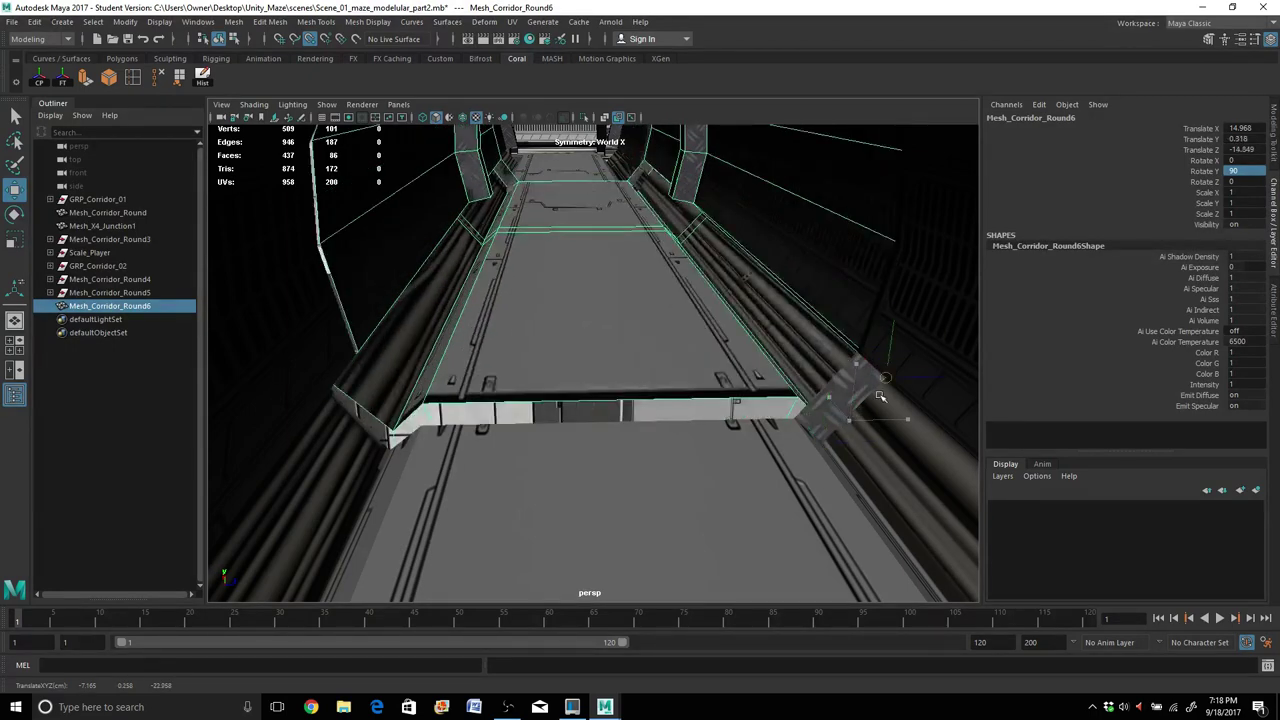
left_click_drag(895, 320, 901, 342)
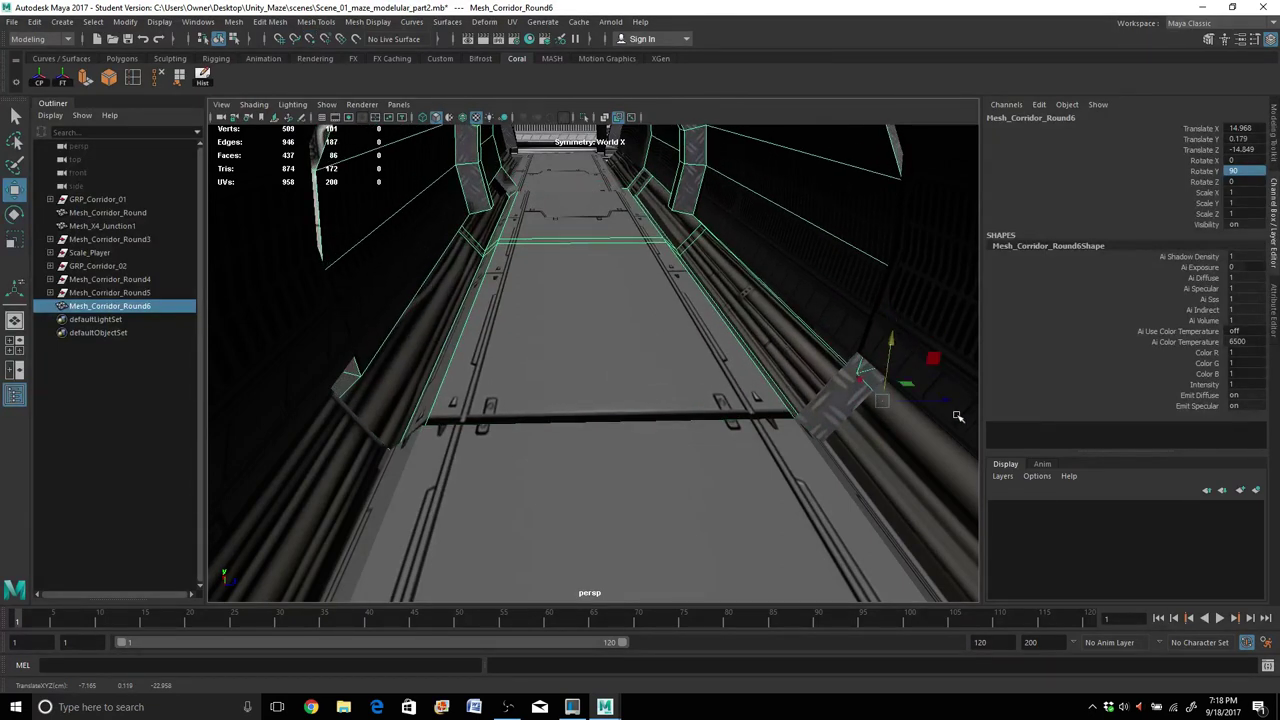
left_click_drag(946, 401, 940, 399)
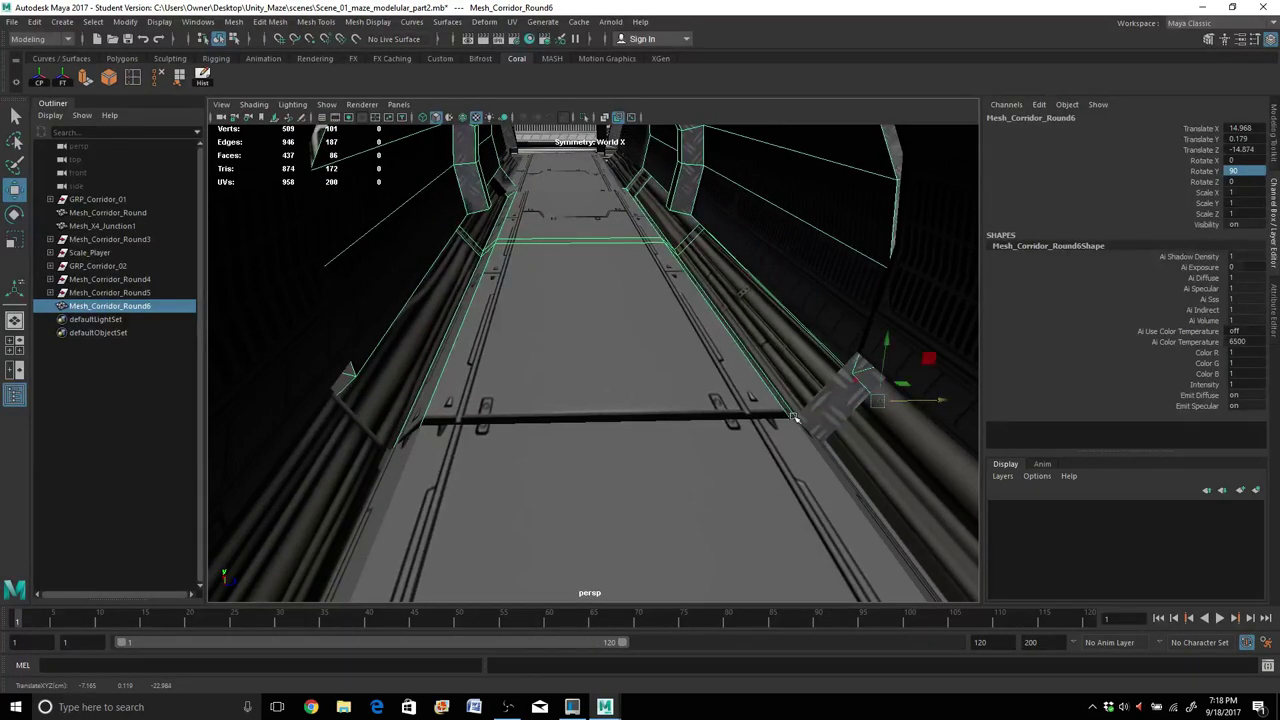
Select the whole Mesh_Corridor_Round5 corner corridor, including both of its arms.
left_click_drag(627, 425, 714, 413, "alt")
left_click_drag(586, 459, 510, 476, "alt")
left_click_drag(440, 443, 616, 407, "alt")
left_click(535, 371)
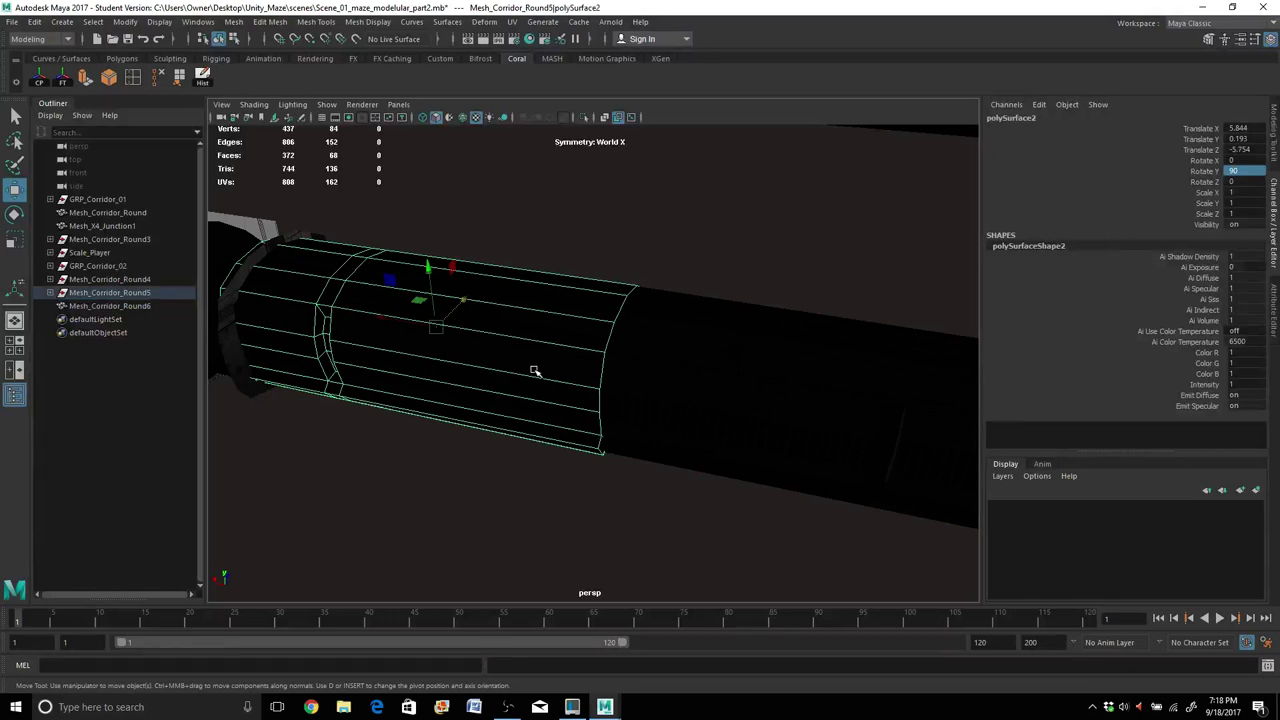
scroll(535, 371, "down", 3)
key("Up")
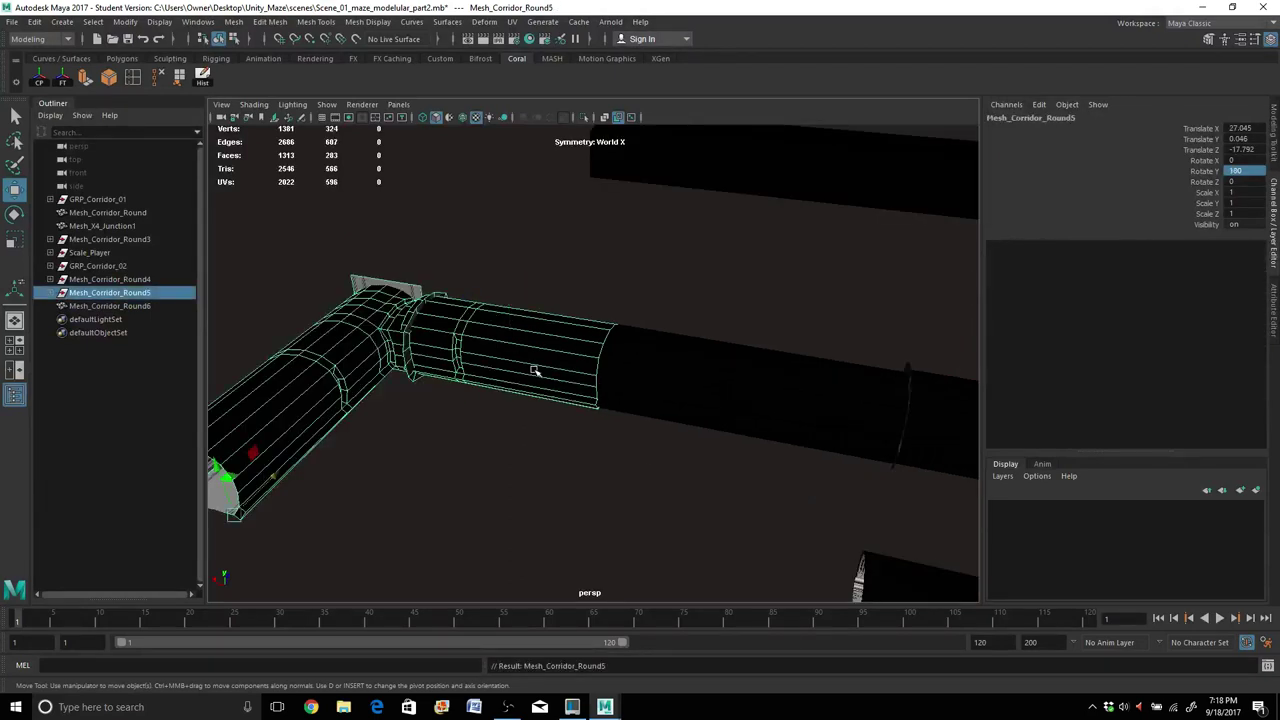
scroll(535, 371, "down", 2)
scroll(535, 371, "up", 2)
left_click_drag(380, 437, 417, 425, "alt")
key("d")
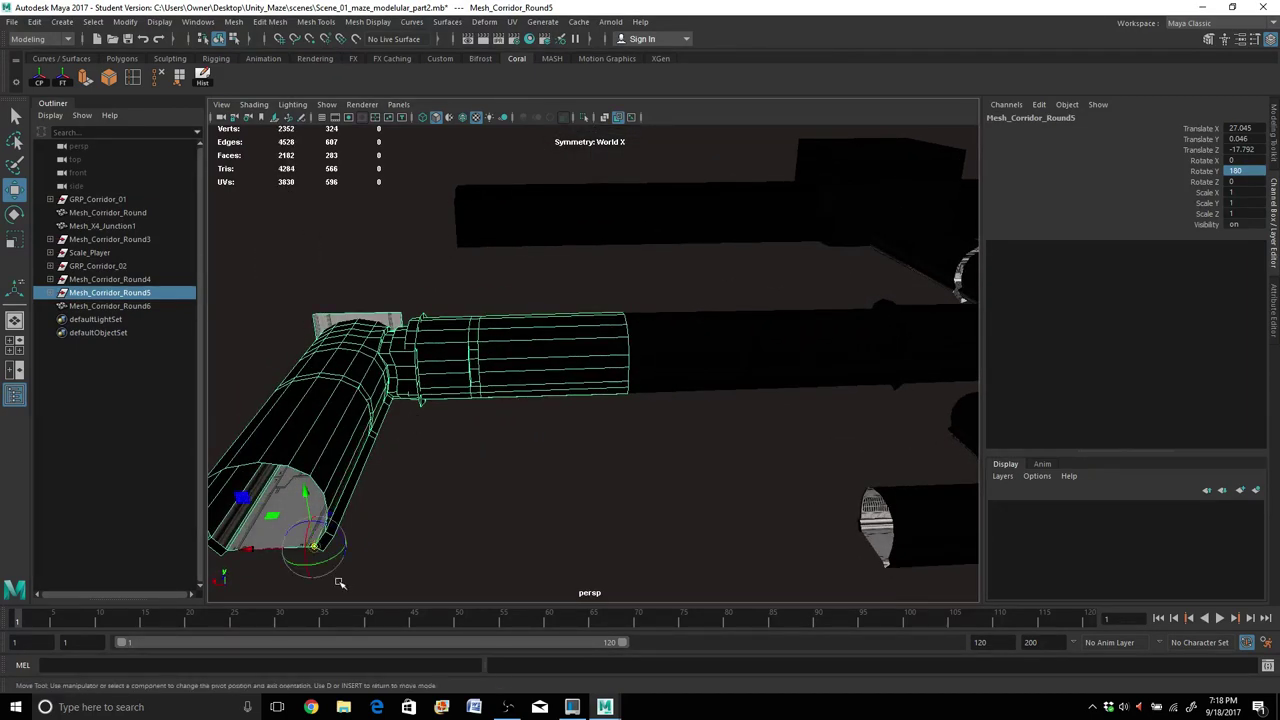
key("v")
left_click_drag(312, 547, 358, 557)
key("d")
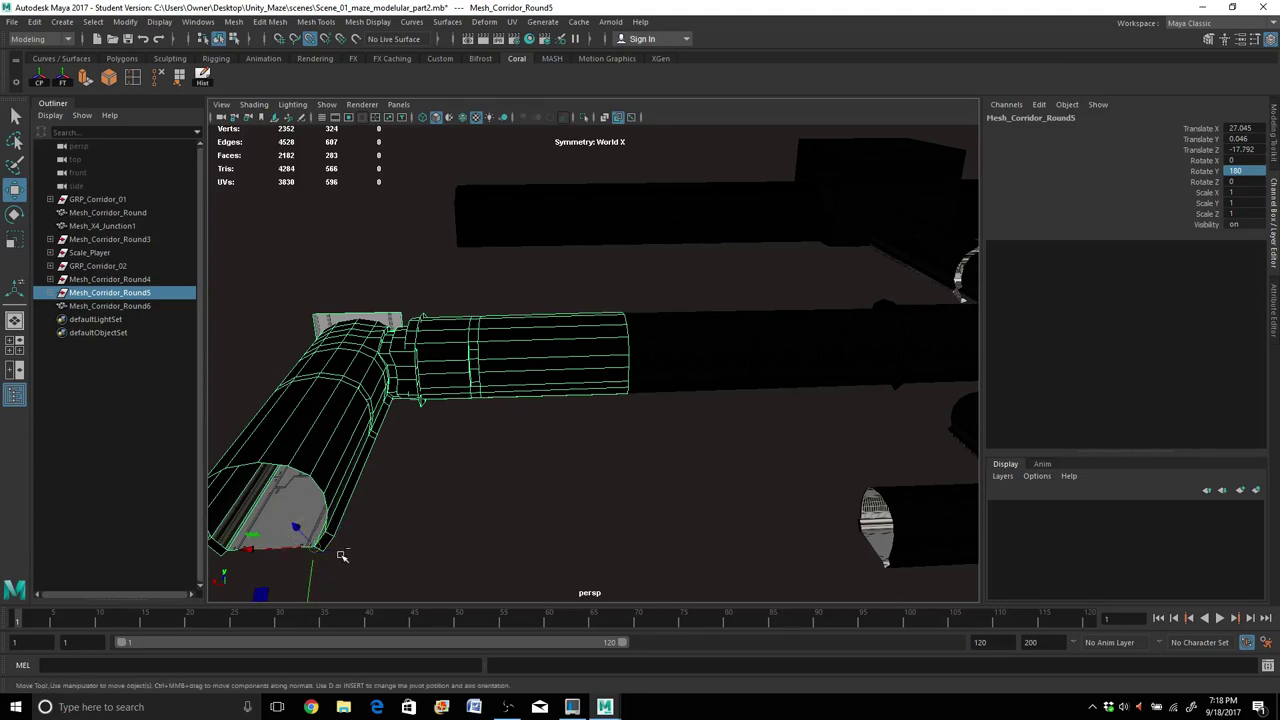
key("ctrl+z")
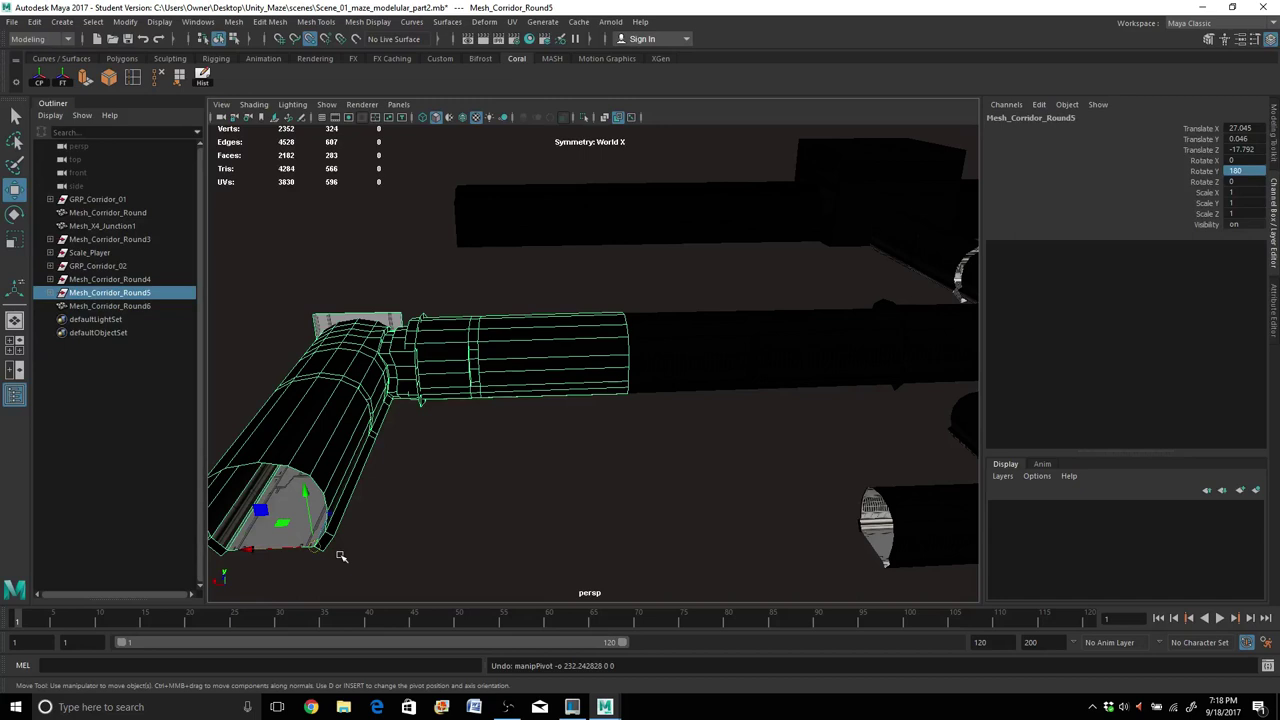
Snap Mesh_Corridor_Round5's pivot to the lower corner where it meets Mesh_Corridor_Round6, and join them by moving it to about X 27.889, Y 0.02, Z -17.646.
key("d")
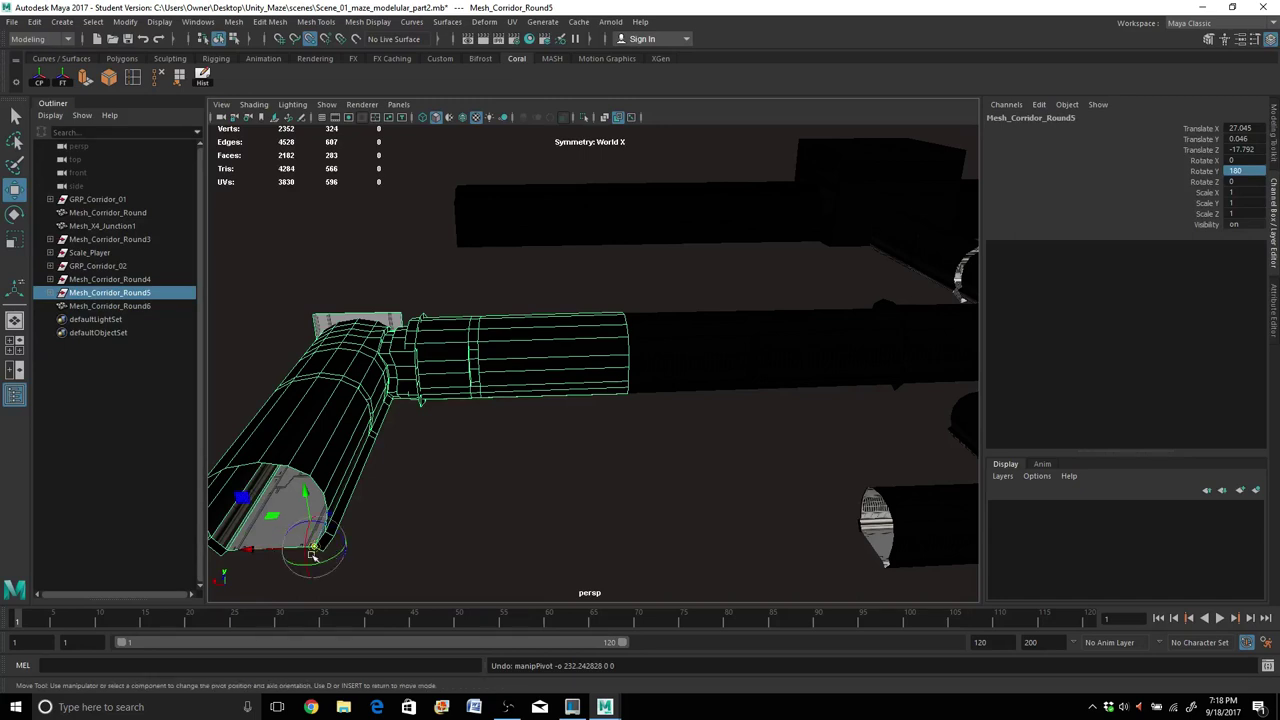
left_click_drag(314, 548, 650, 388)
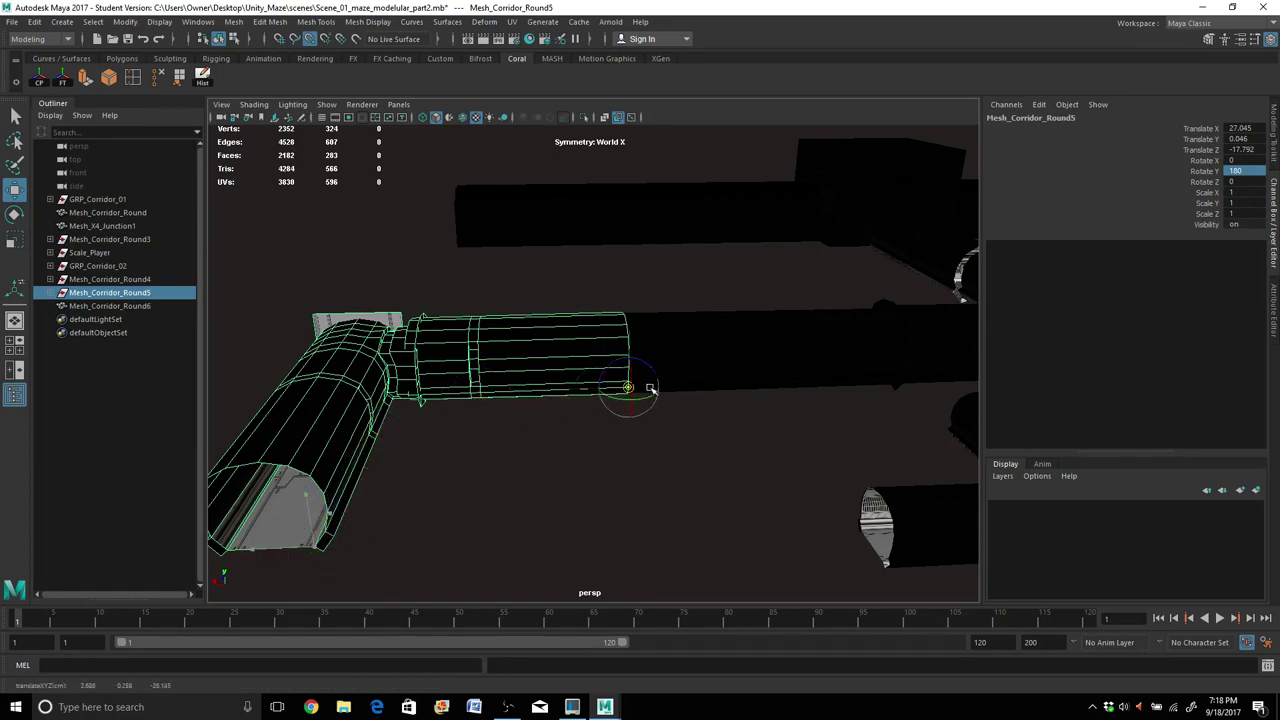
scroll(650, 392, "up", 5)
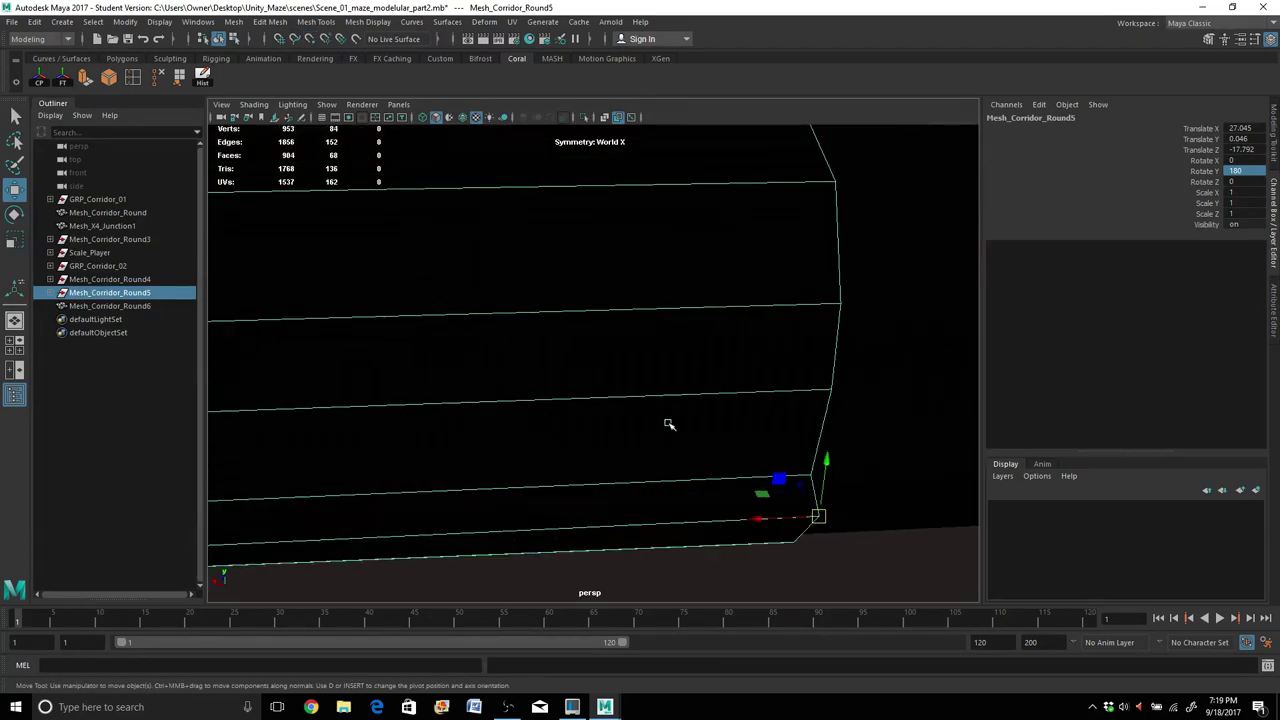
left_click_drag(815, 544, 766, 531, "alt")
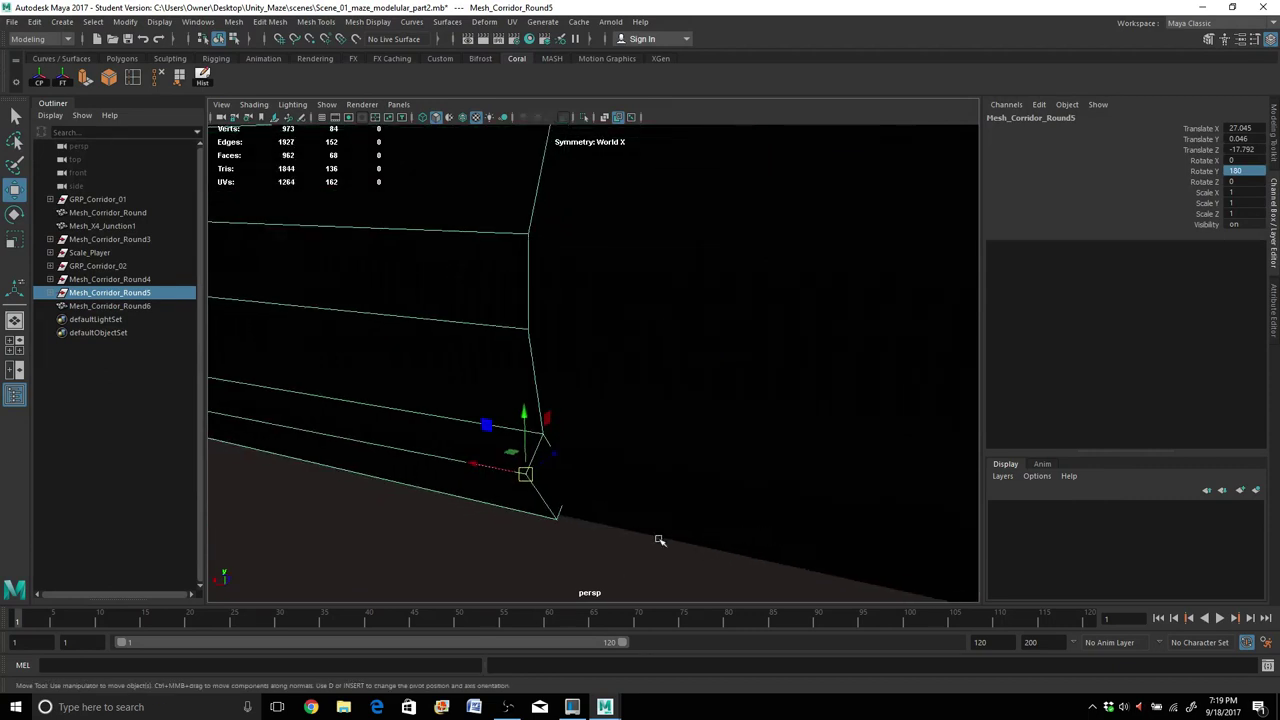
key("v")
left_click_drag(530, 475, 533, 478)
left_click_drag(494, 472, 411, 443)
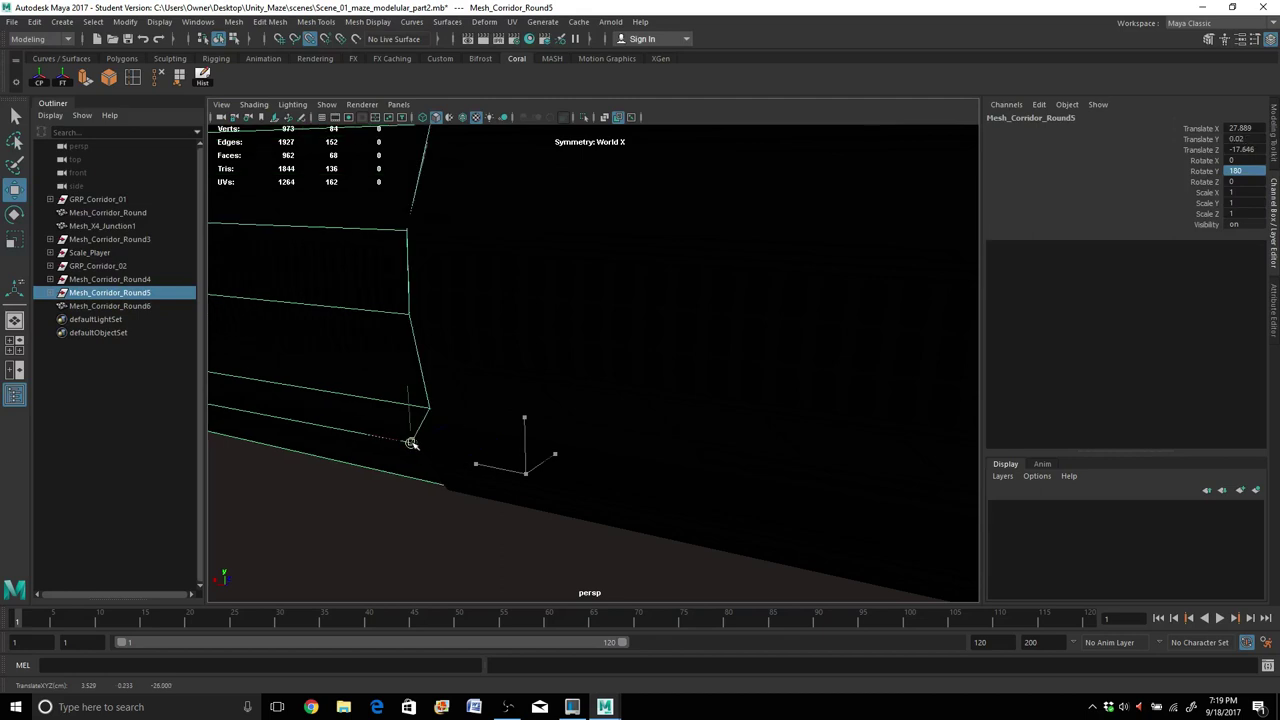
left_click_drag(408, 488, 281, 482, "alt")
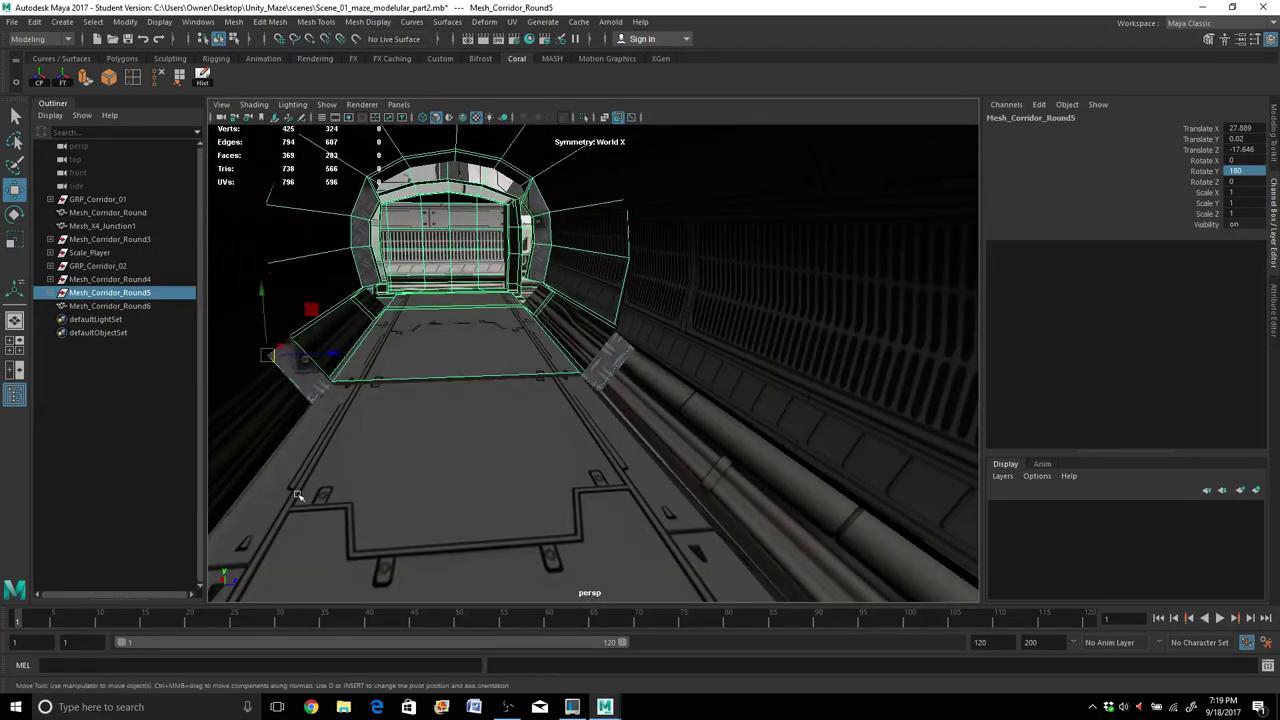
scroll(347, 457, "down", 10)
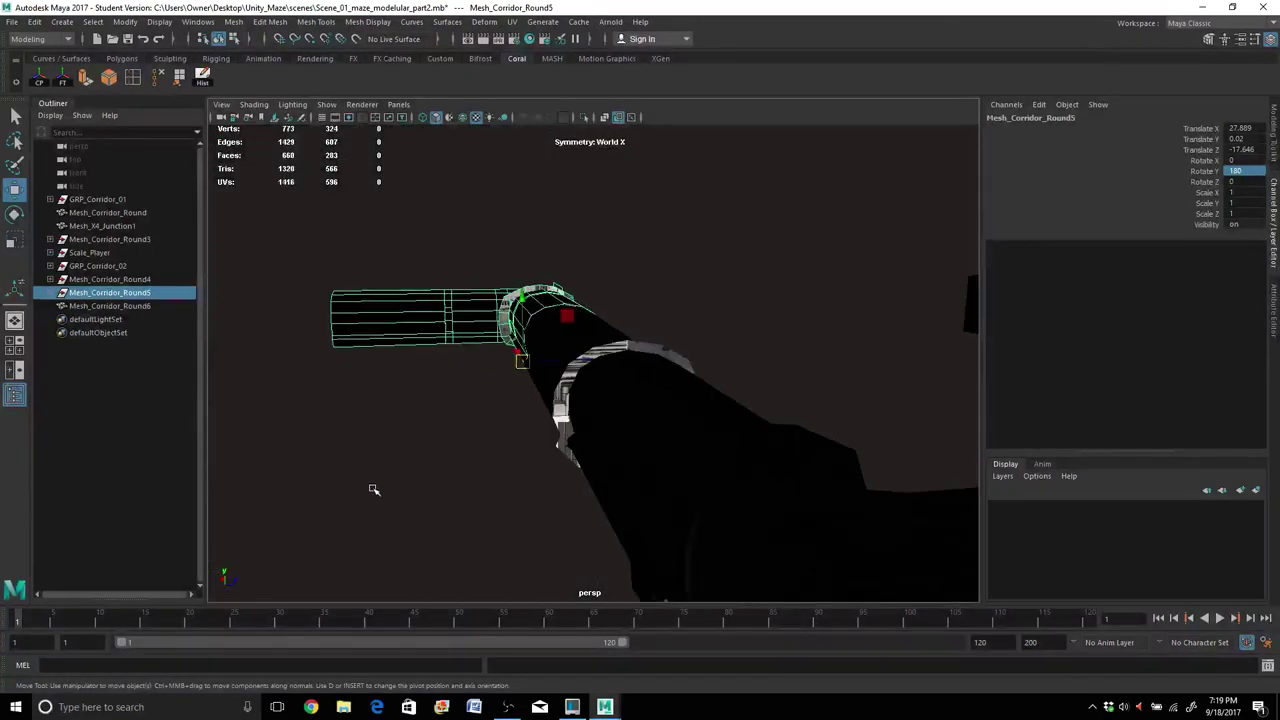
scroll(490, 474, "up", 10)
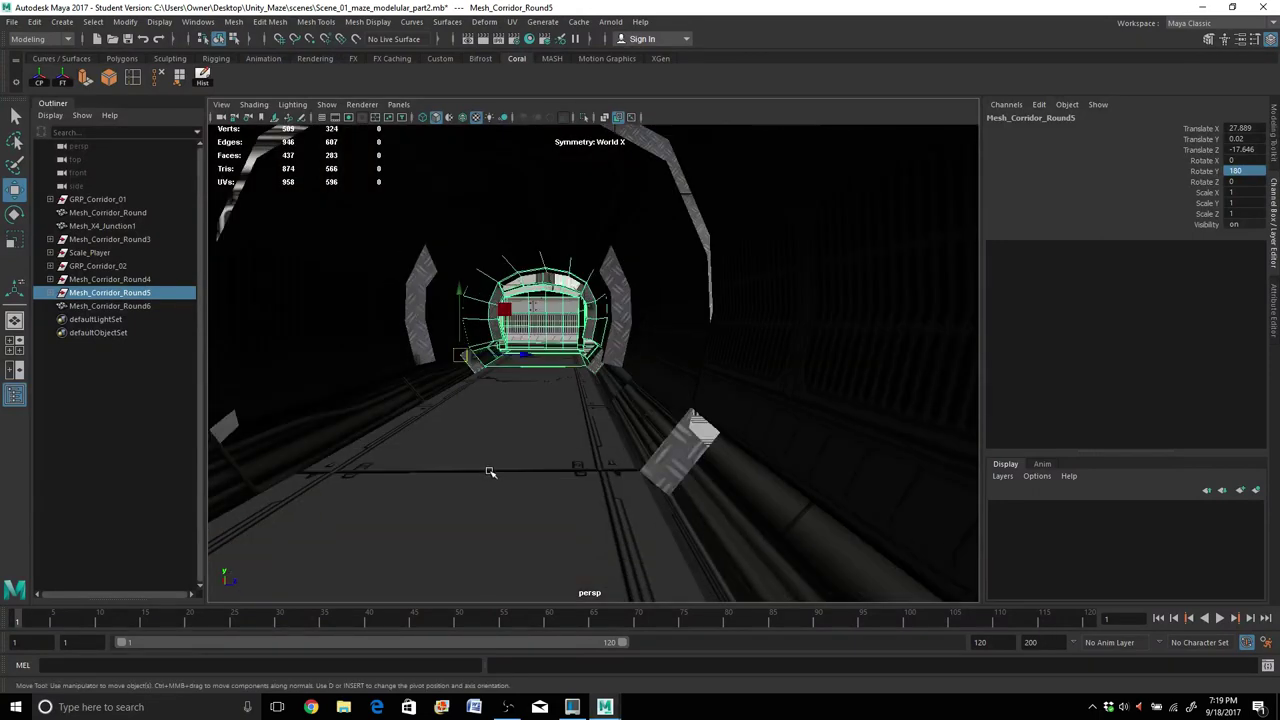
scroll(490, 345, "up", 5)
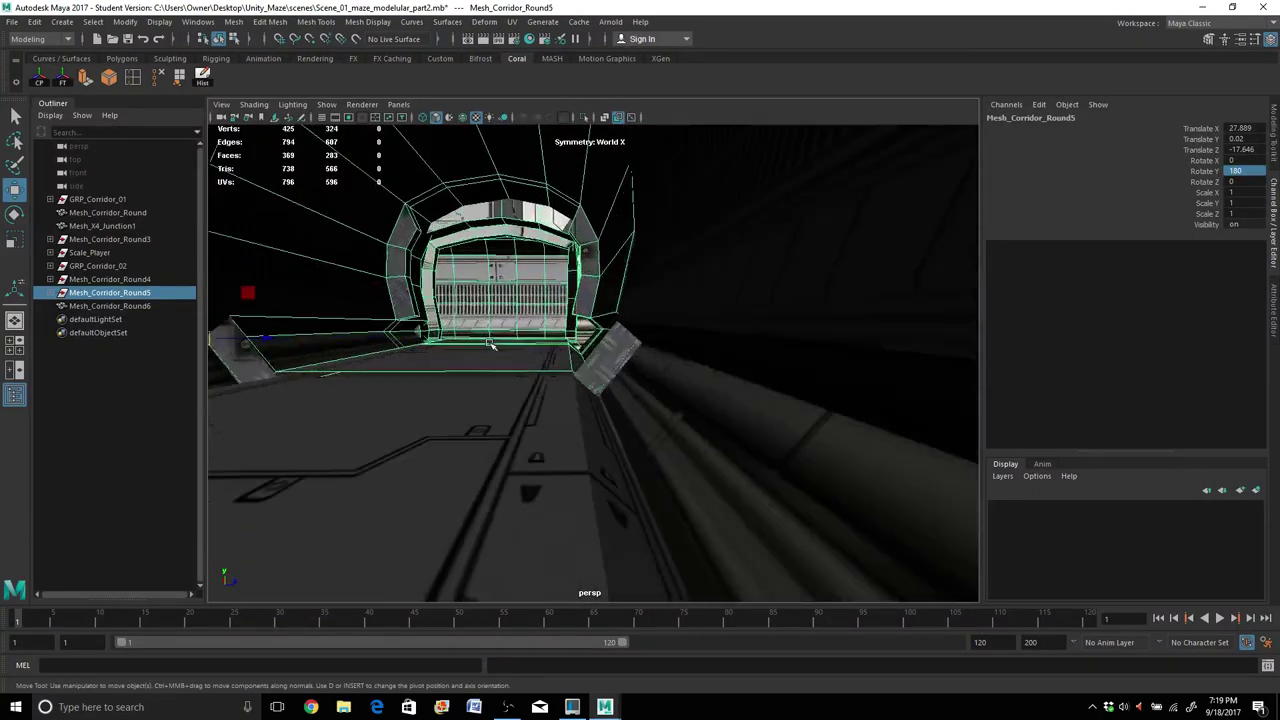
middle_click_drag(540, 427, 634, 477, "alt")
scroll(629, 467, "down", 10)
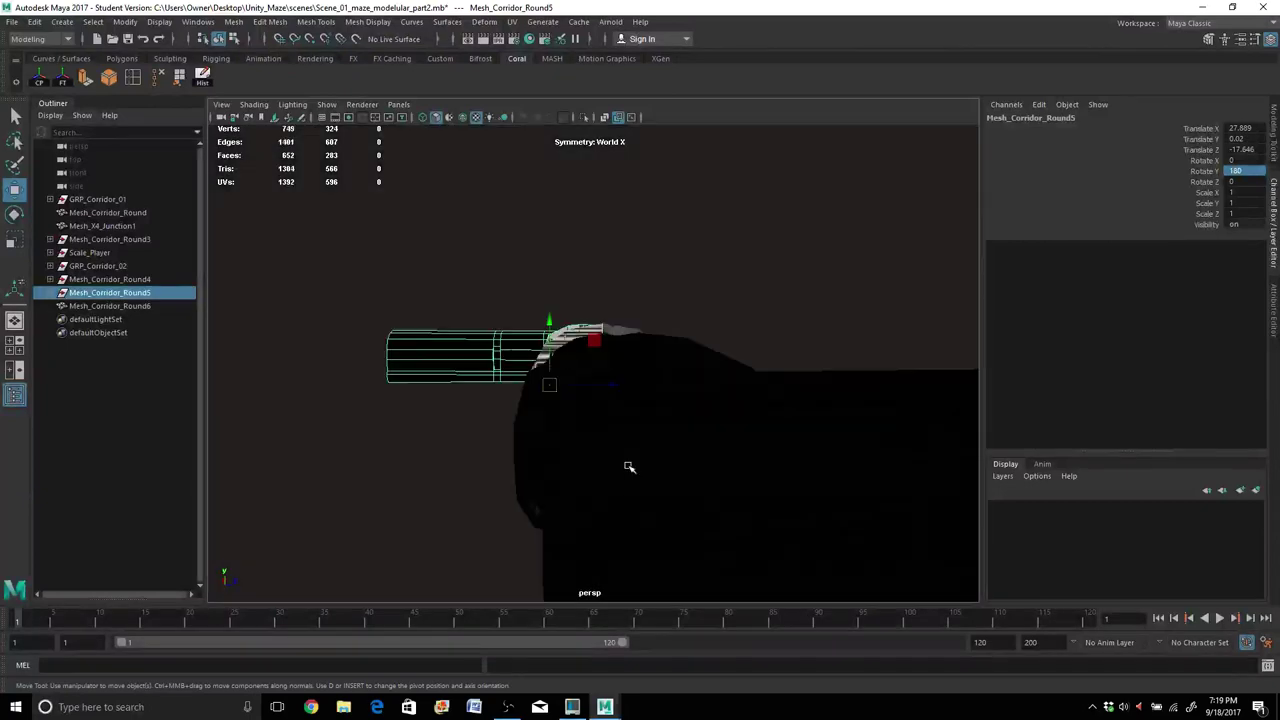
Center the pivot of the four-way junction Mesh_X4_Junction1 and duplicate it.
left_click_drag(629, 467, 746, 436, "alt")
left_click(826, 243)
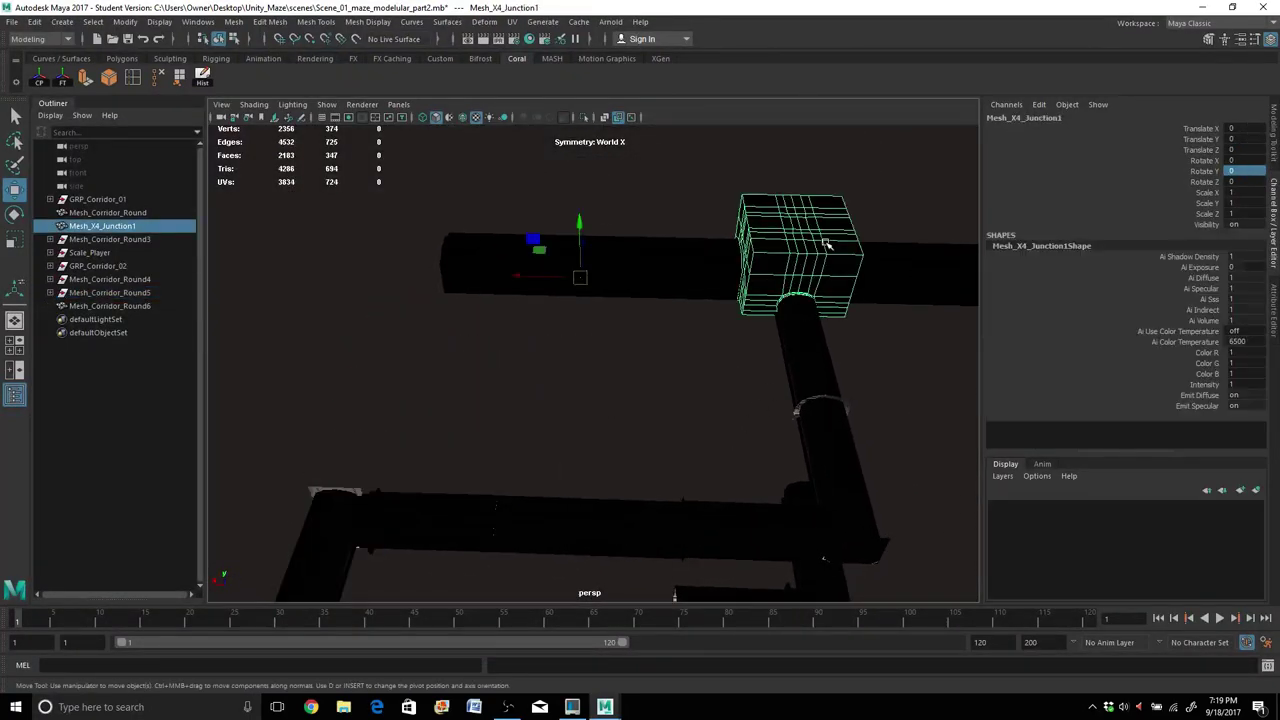
scroll(824, 250, "down", 4)
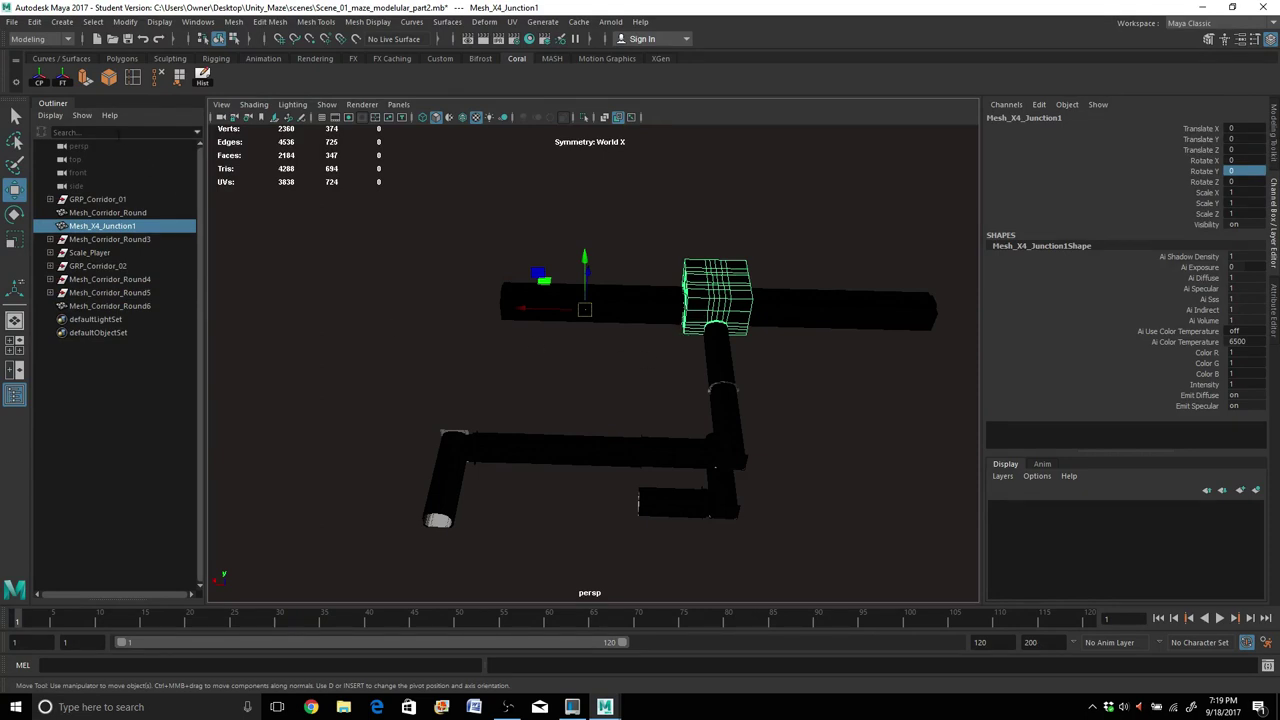
left_click(39, 77)
key("ctrl+d")
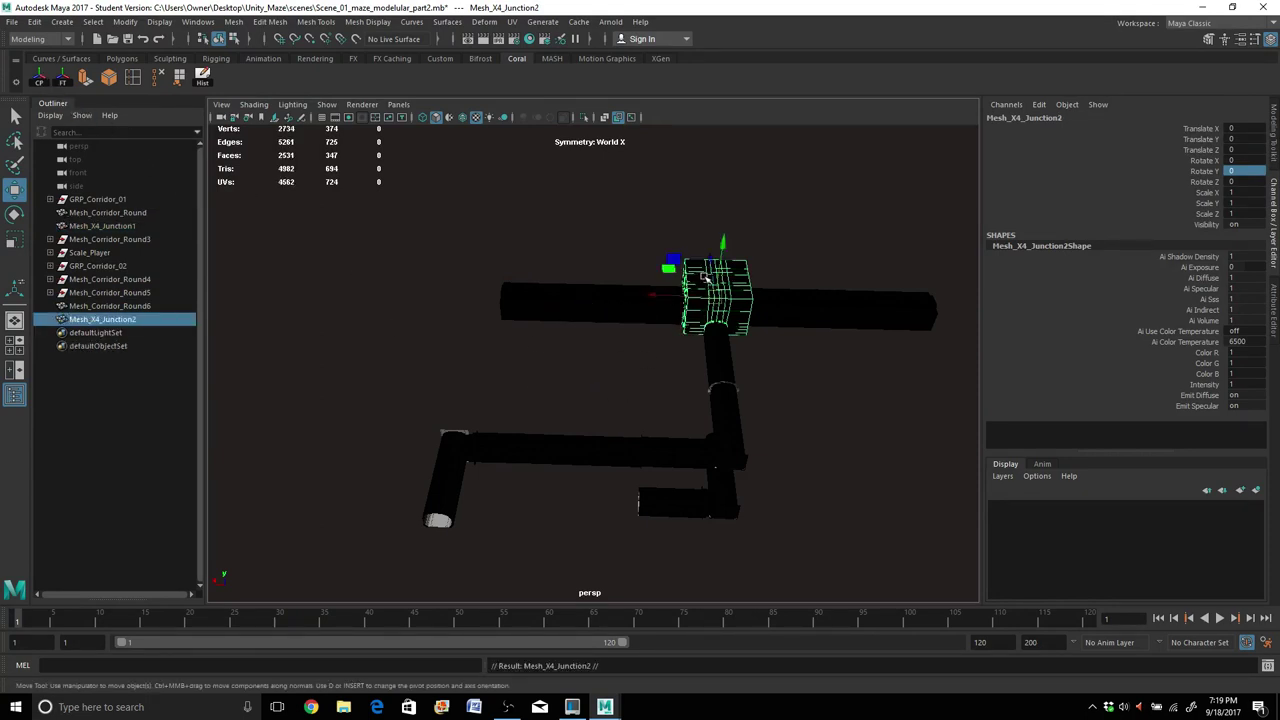
Move Mesh_X4_Junction2 to the free open end of Mesh_Corridor_Round5, at about X 30.048, Y -0.166, Z -35.012.
left_click_drag(712, 264, 752, 492)
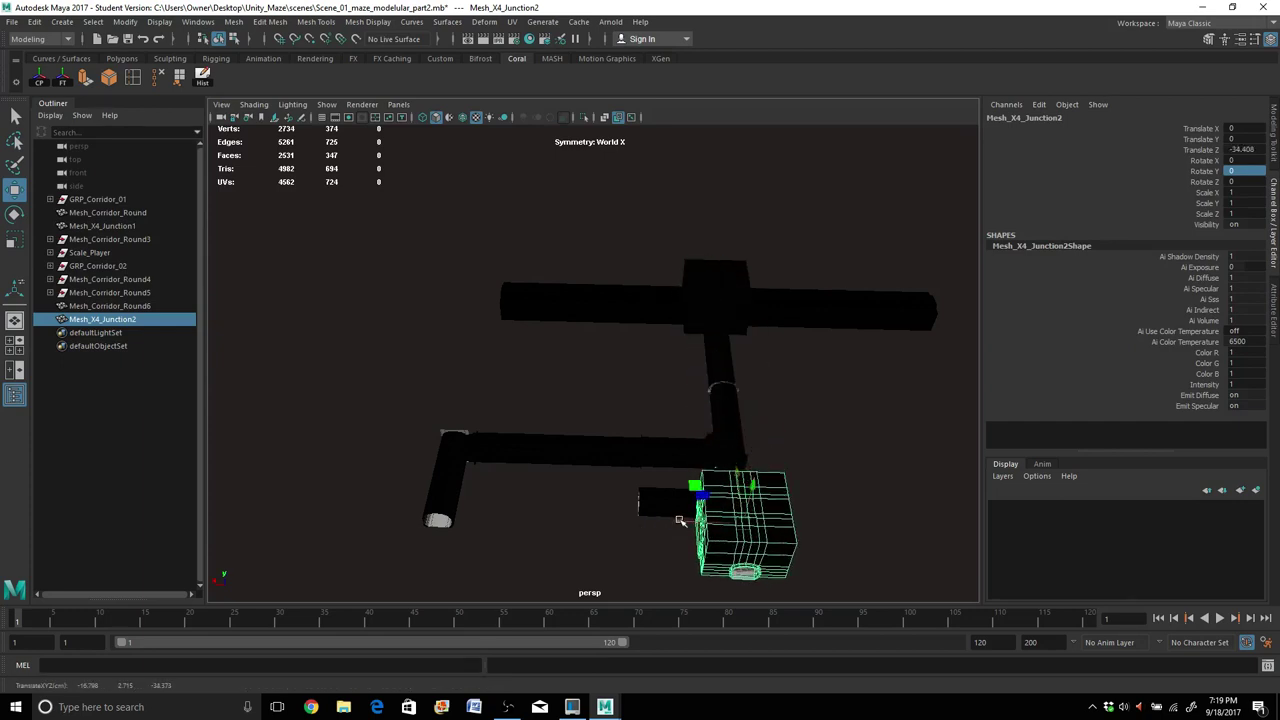
left_click_drag(679, 521, 600, 345)
left_click_drag(851, 376, 888, 400)
scroll(902, 377, "down", 3)
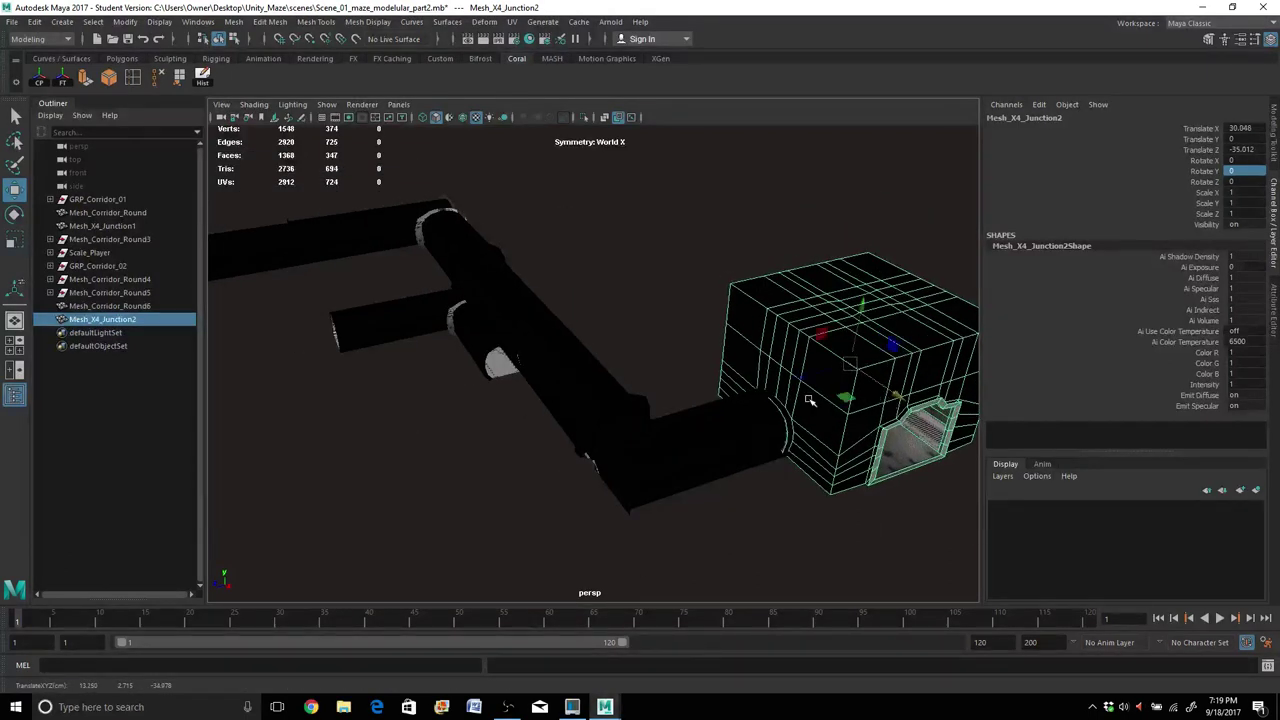
left_click_drag(866, 312, 878, 345)
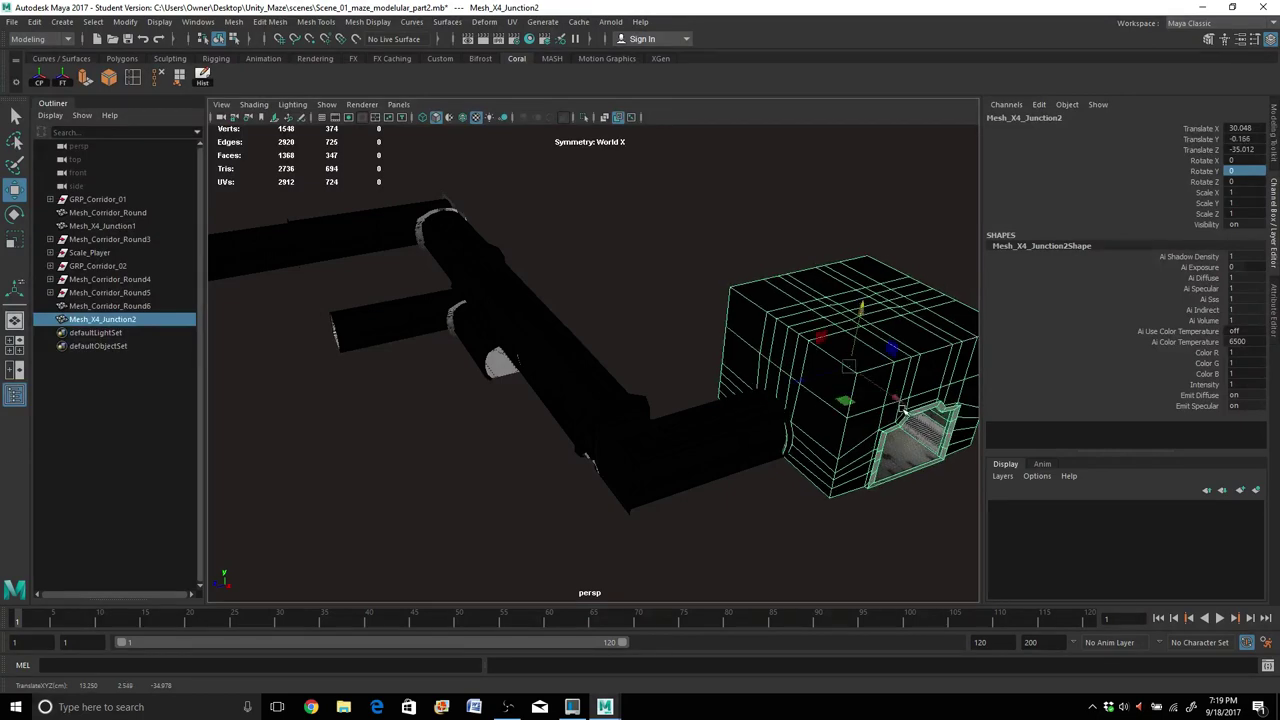
Shift Mesh_X4_Junction2 along X to about 29.902 and check its seam with the Mesh_Corridor_Round5 opening.
left_click_drag(901, 408, 898, 405)
scroll(822, 435, "up", 2)
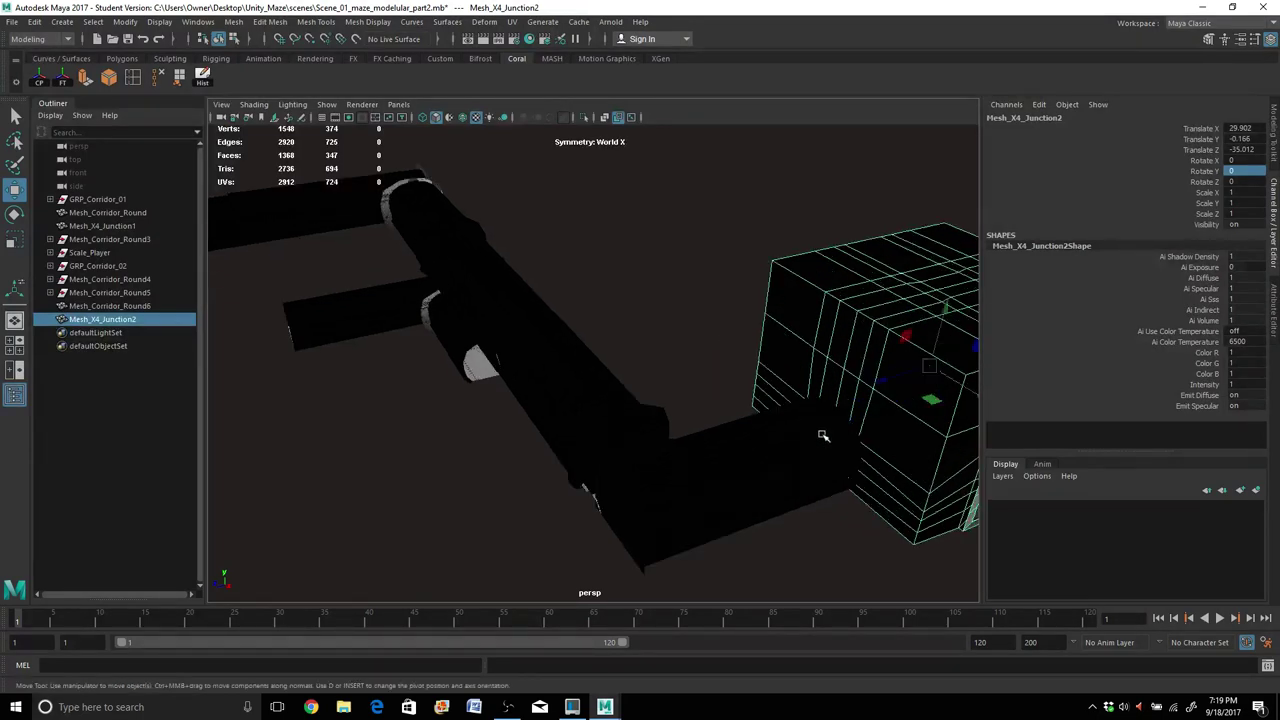
left_click_drag(761, 442, 677, 449, "alt")
scroll(634, 458, "up", 5)
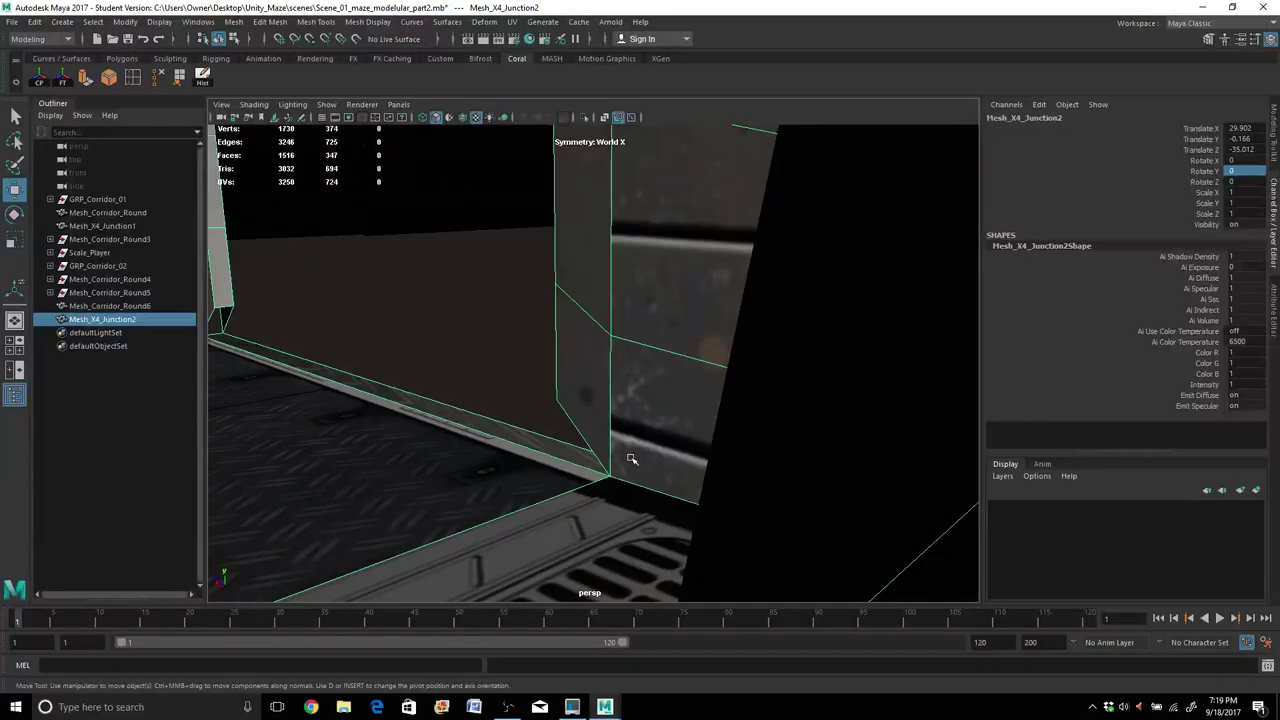
middle_click_drag(665, 472, 736, 475, "alt")
left_click_drag(736, 474, 766, 480, "alt")
key("f")
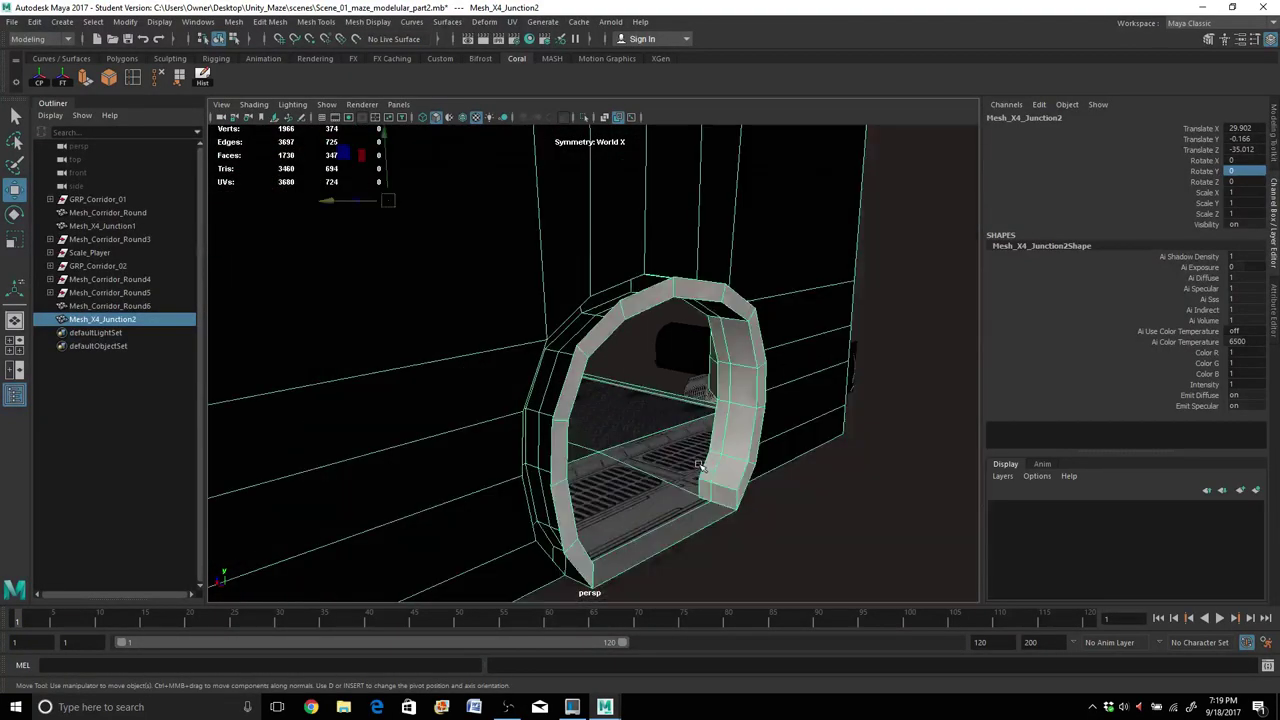
left_click_drag(523, 446, 636, 475, "alt")
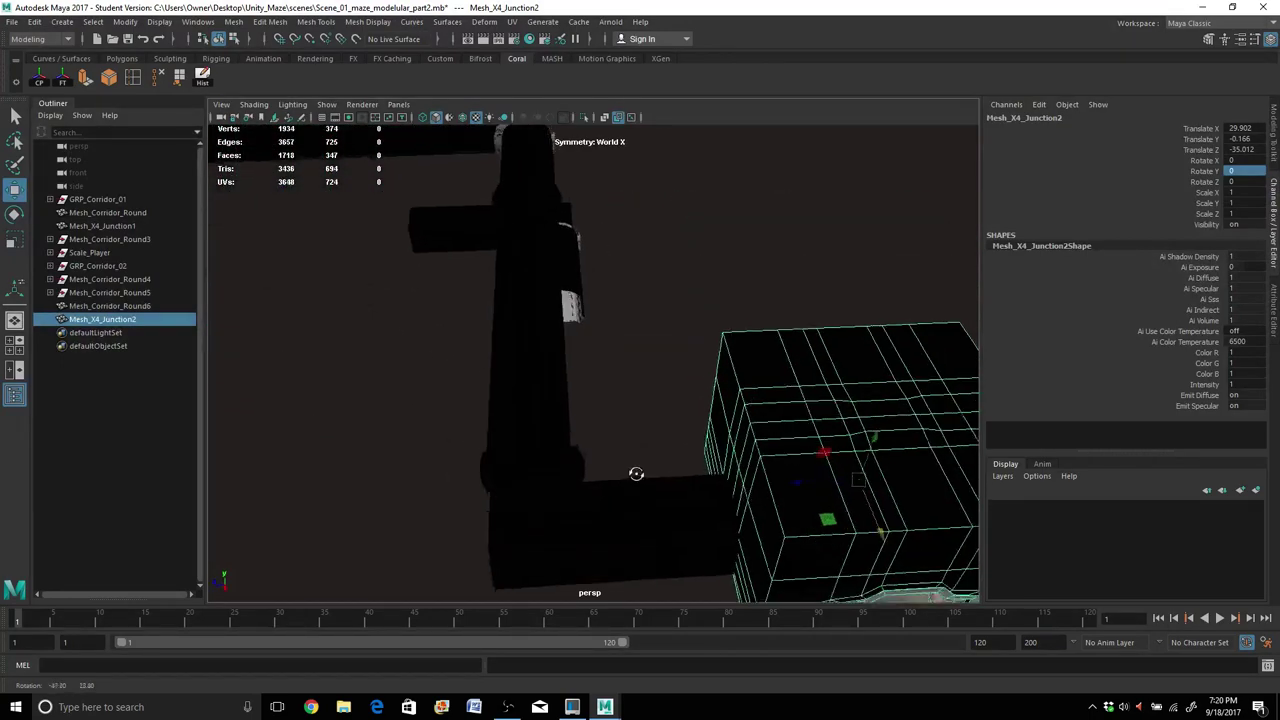
Select the whole straight corridor group GRP_Corridor_01 and duplicate it.
scroll(637, 476, "down", 8)
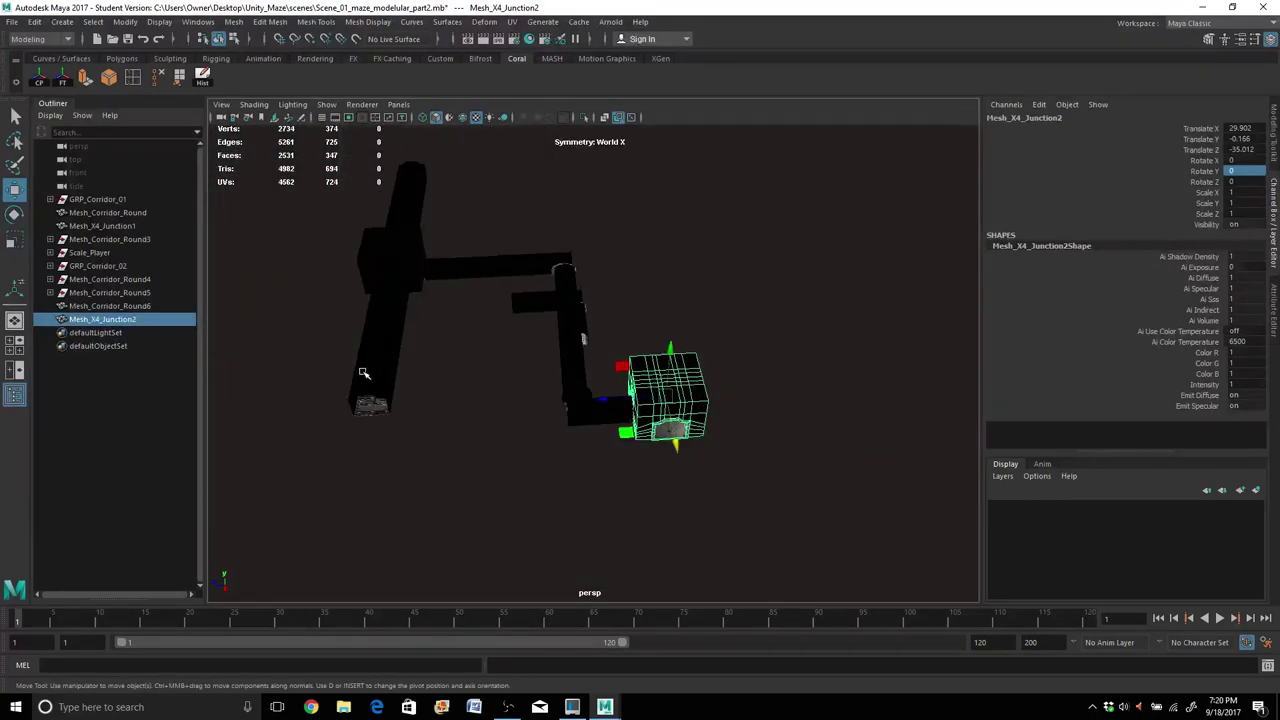
left_click(364, 373)
key("Up")
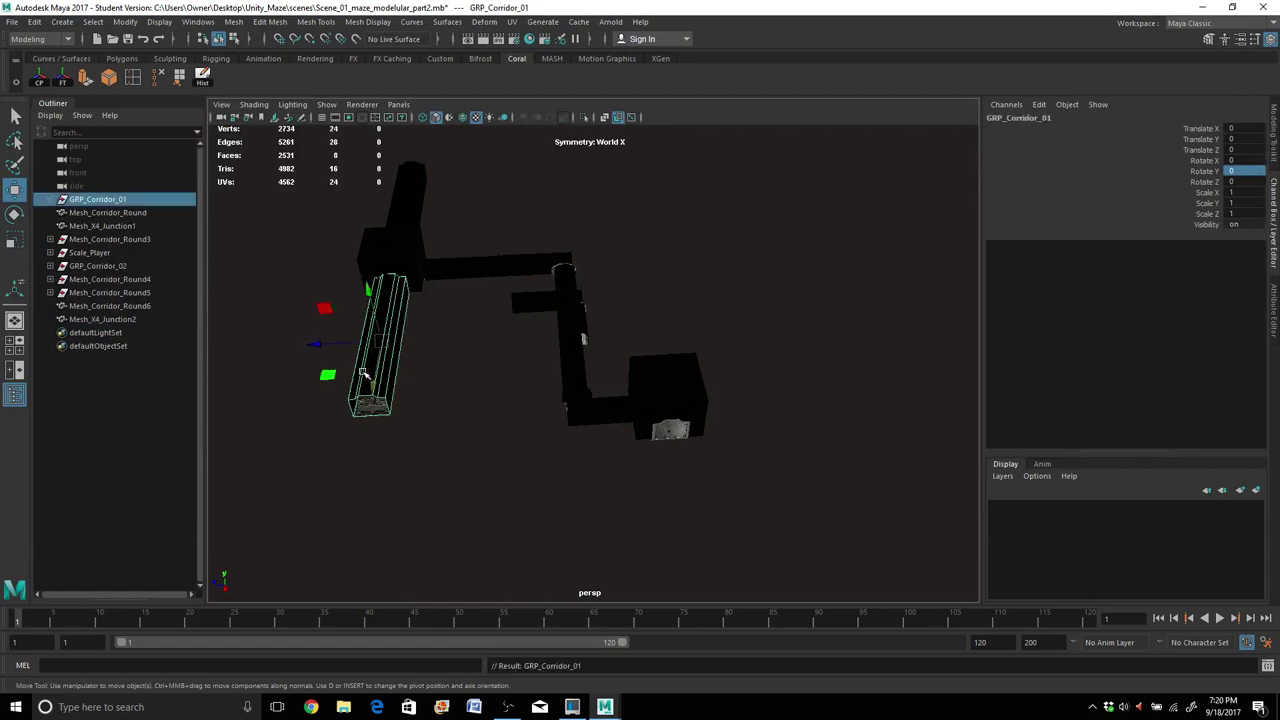
key("ctrl+d")
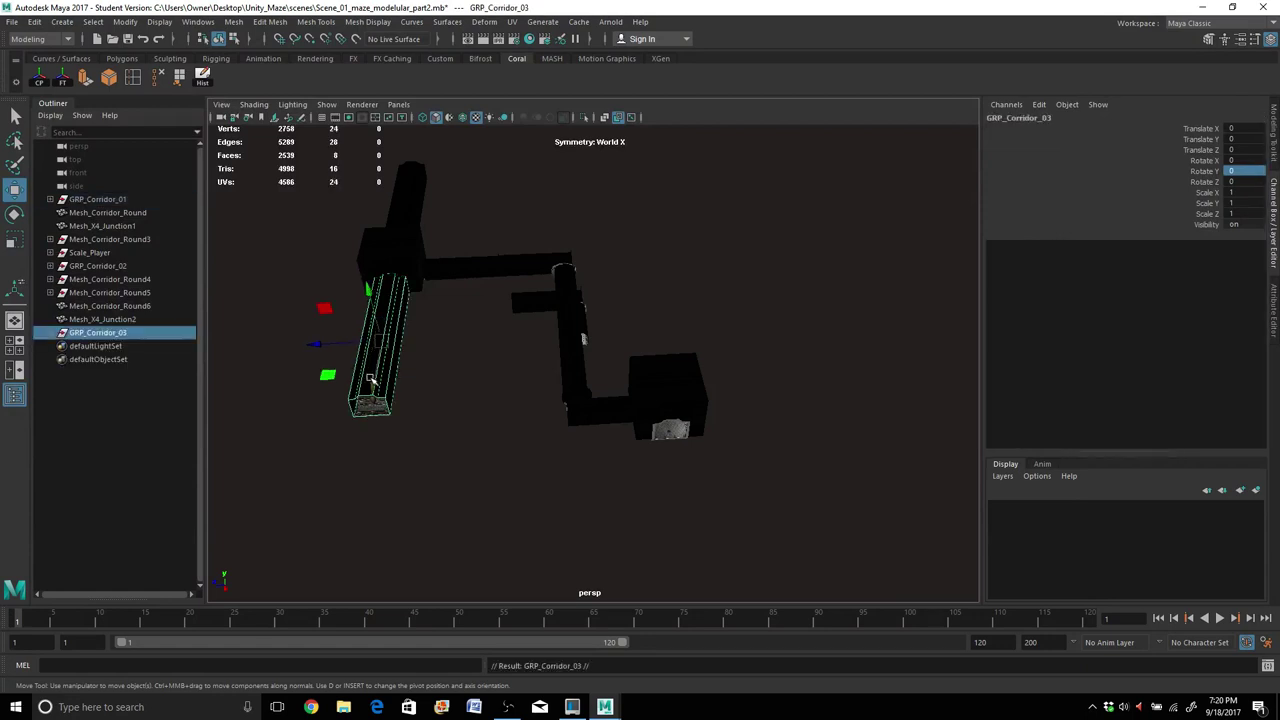
Move GRP_Corridor_03 against the angular doorway of Mesh_X4_Junction2, at about X 29.918, Y 0, Z -35.138.
middle_click_drag(370, 380, 365, 592)
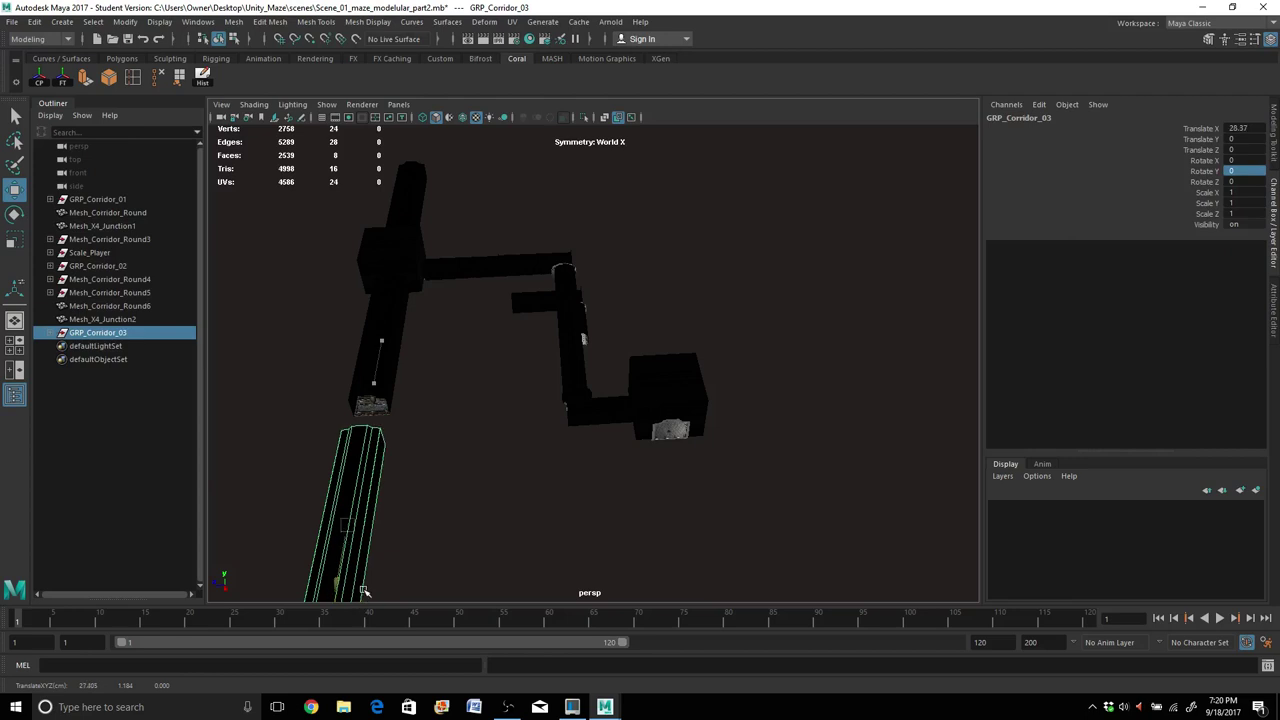
left_click_drag(365, 592, 364, 590)
left_click_drag(279, 521, 620, 498)
scroll(638, 484, "up", 4)
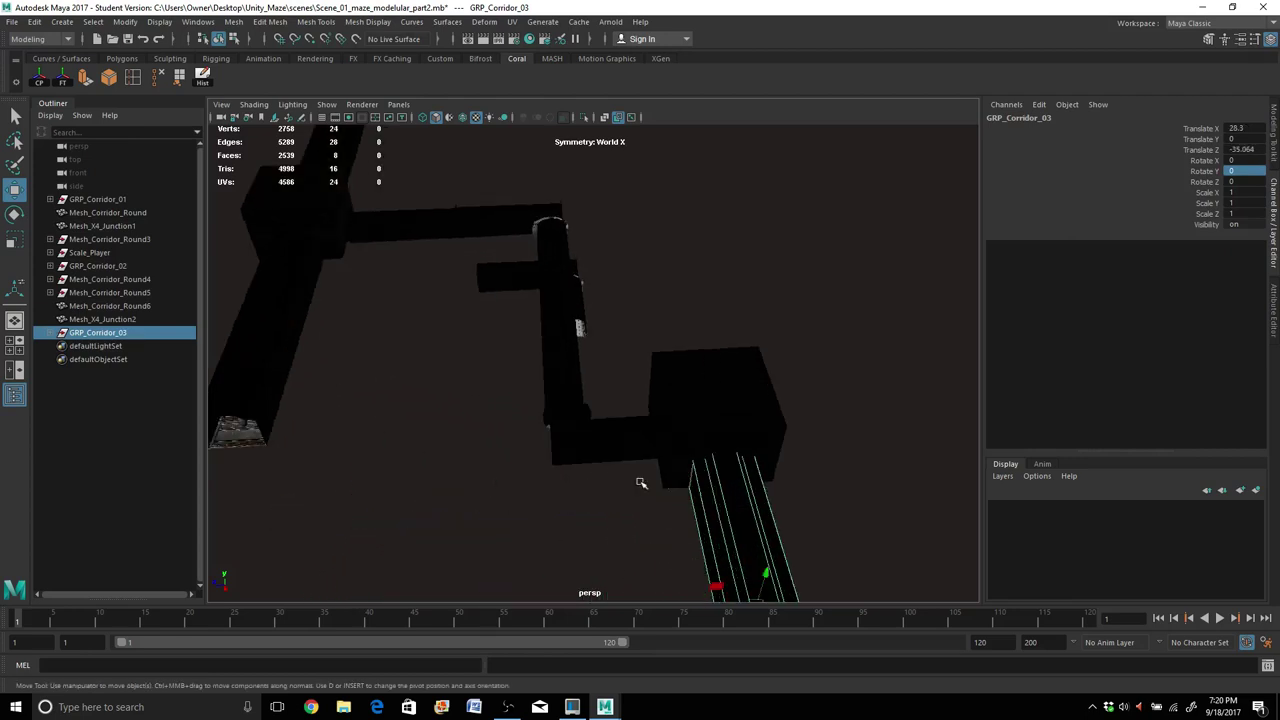
middle_click_drag(646, 455, 600, 330, "alt")
left_click_drag(600, 330, 667, 370, "alt")
mouse_move(820, 428)
left_mouse_down()
mouse_move(857, 463)
mouse_move(835, 444)
left_mouse_up()
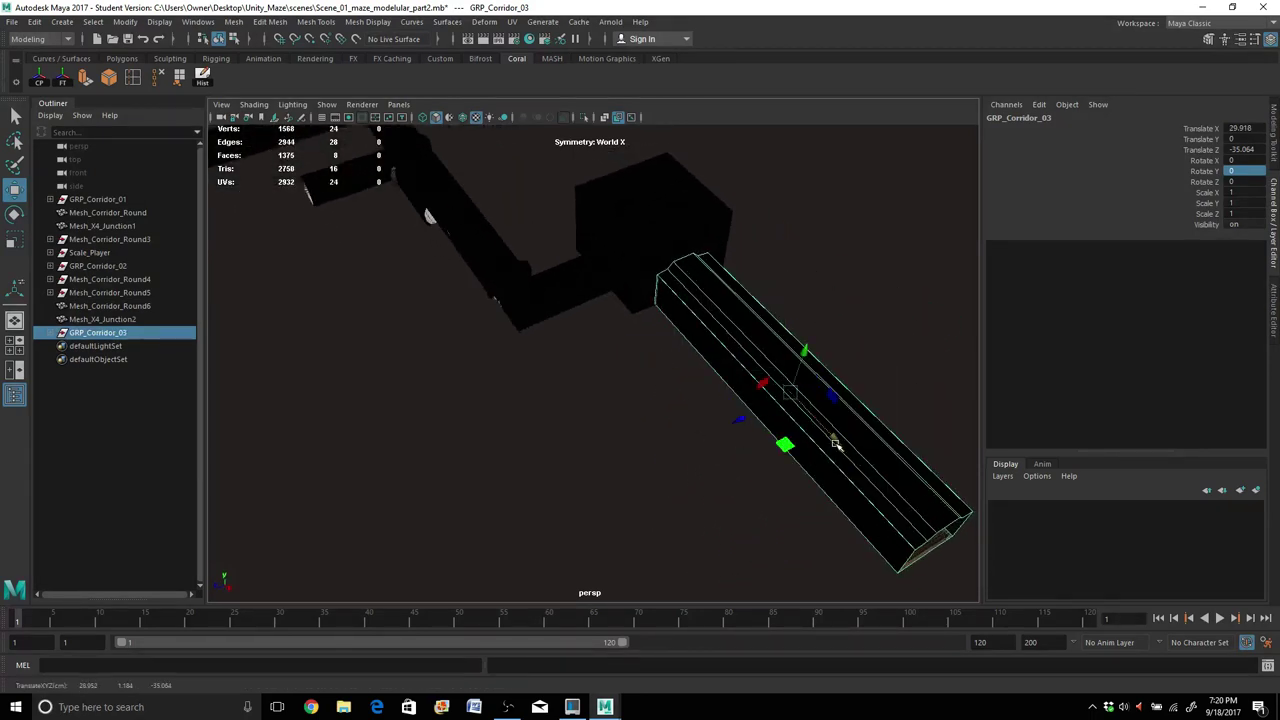
left_click_drag(756, 418, 739, 420)
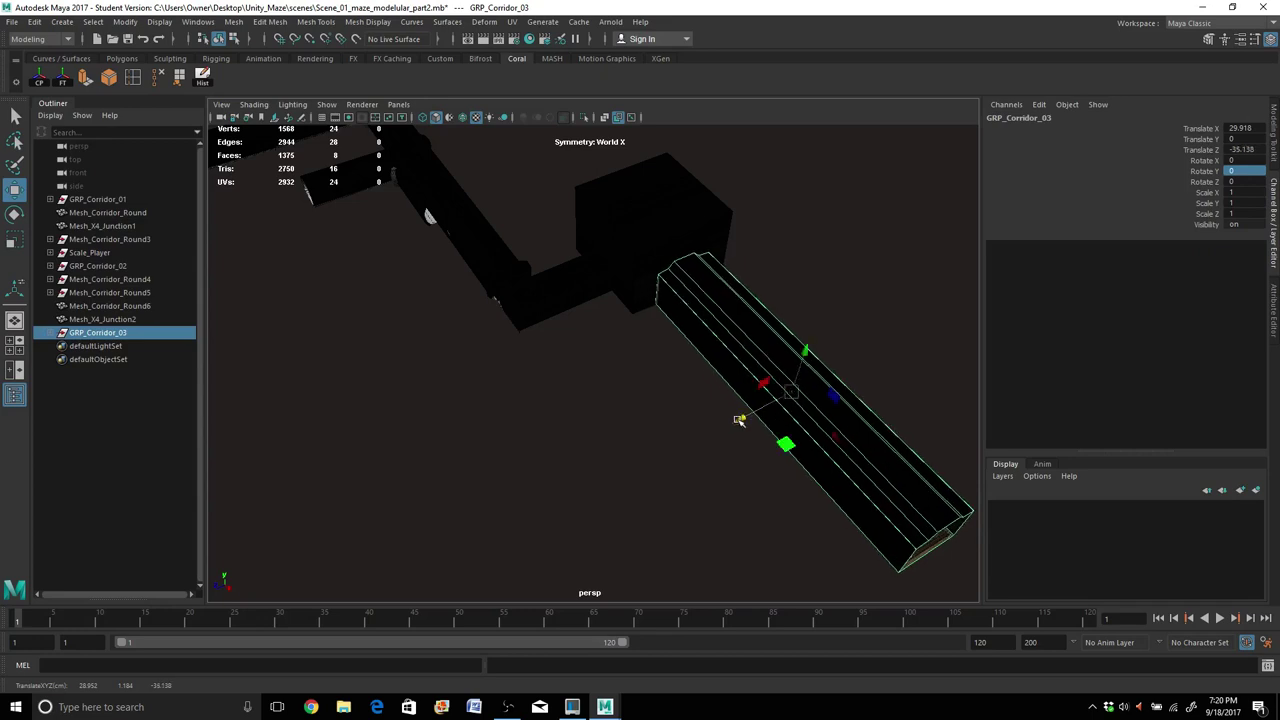
Duplicate the plane closing the outer corner of Mesh_Corridor_Round4 and take the copy out of that group to the scene's top level.
scroll(507, 377, "down", 3)
left_click_drag(478, 319, 520, 351, "alt")
middle_click_drag(520, 351, 680, 334, "alt")
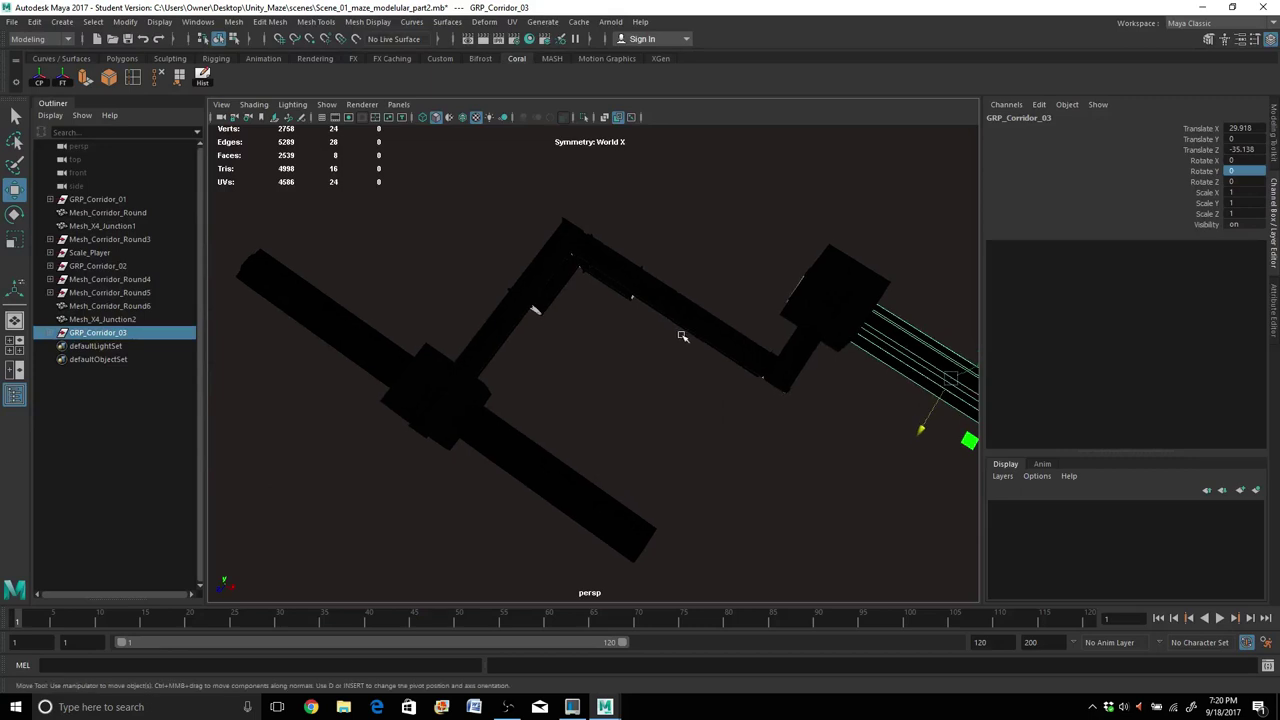
scroll(680, 334, "up", 4)
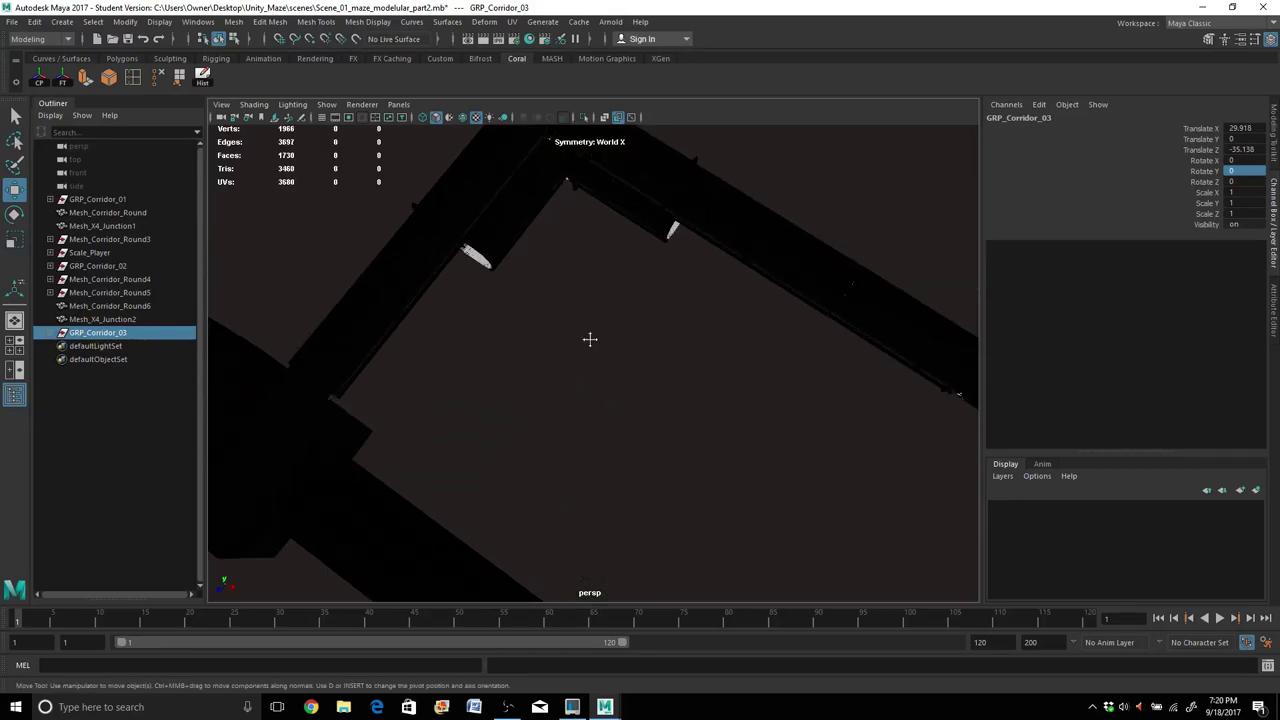
left_click_drag(590, 339, 580, 389, "alt")
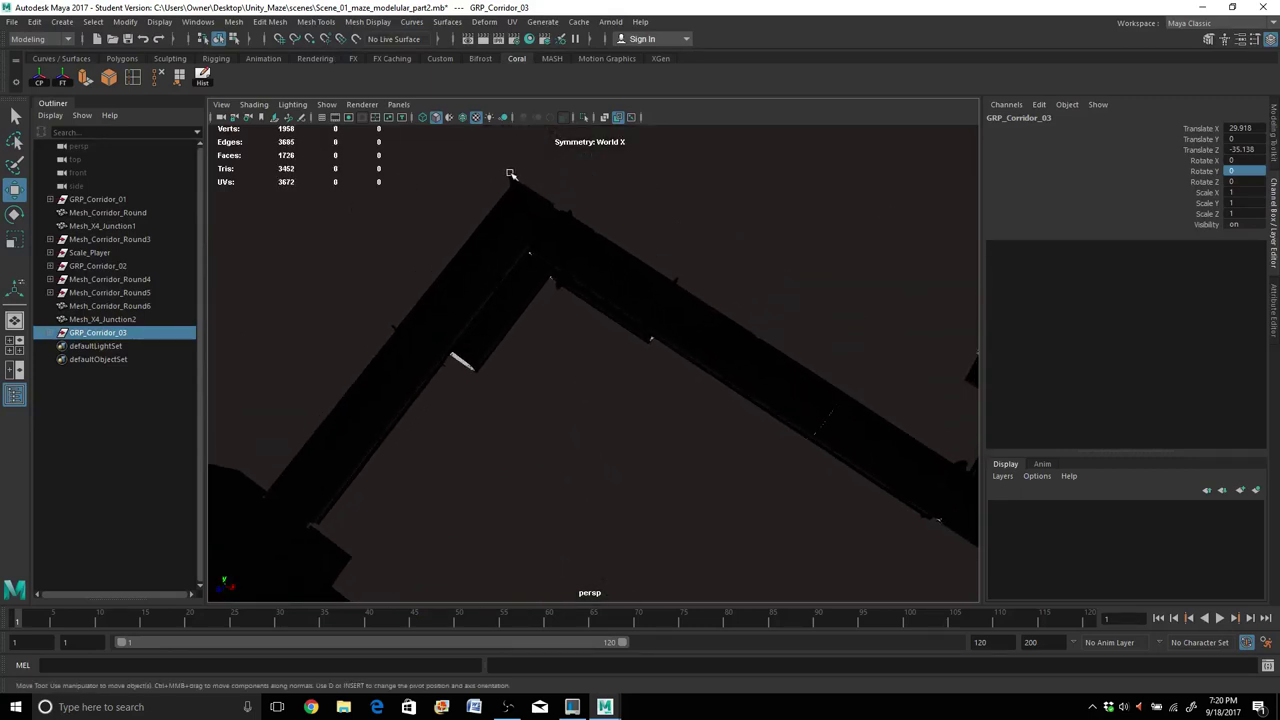
left_click(510, 174)
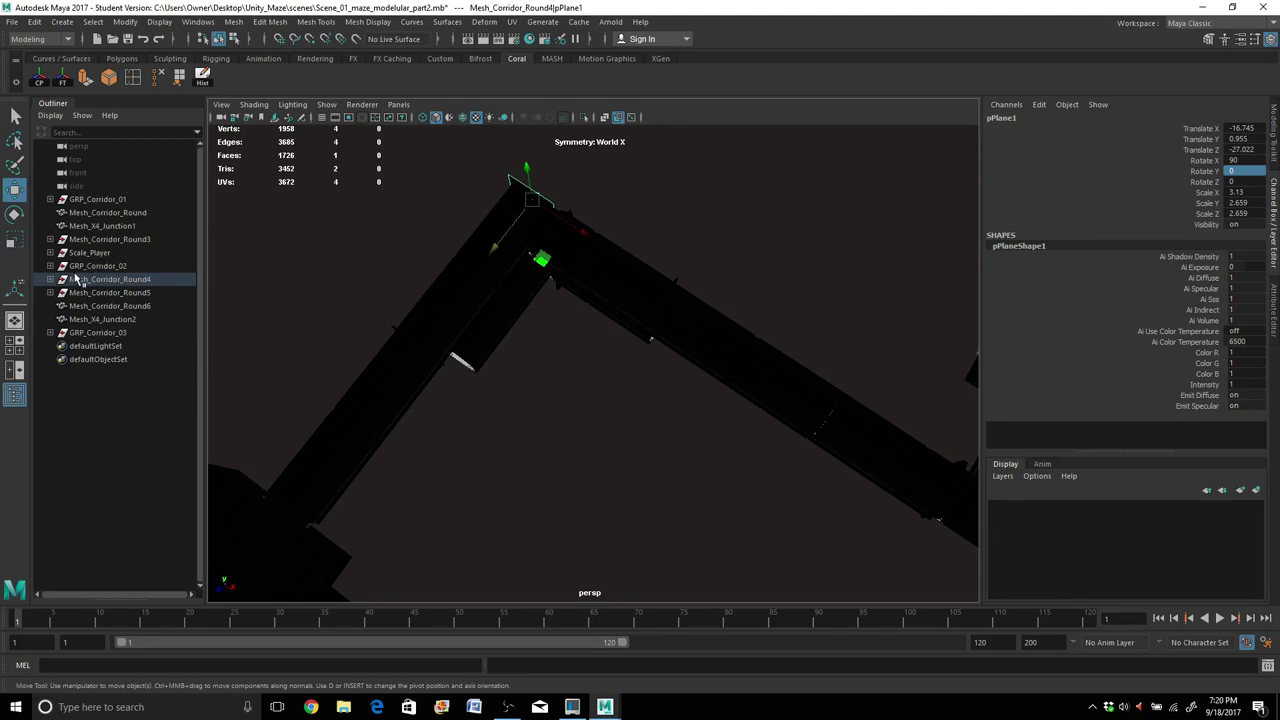
key("ctrl+d")
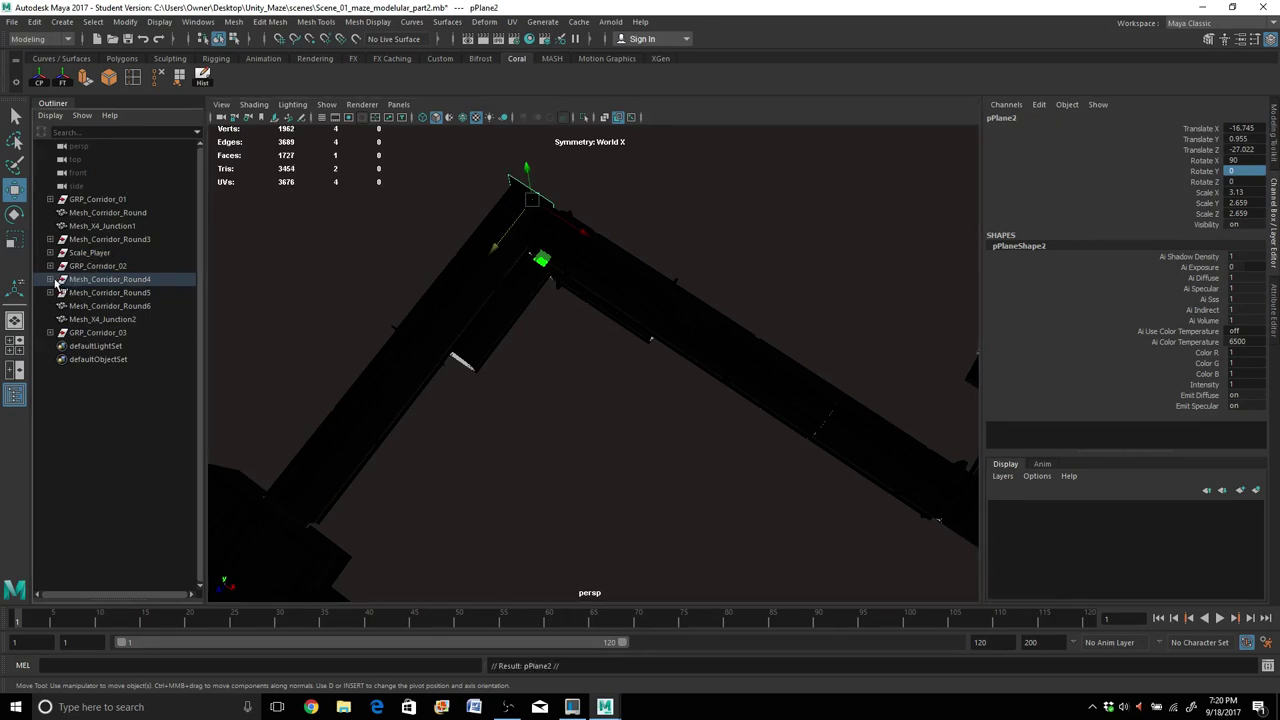
left_click(50, 280)
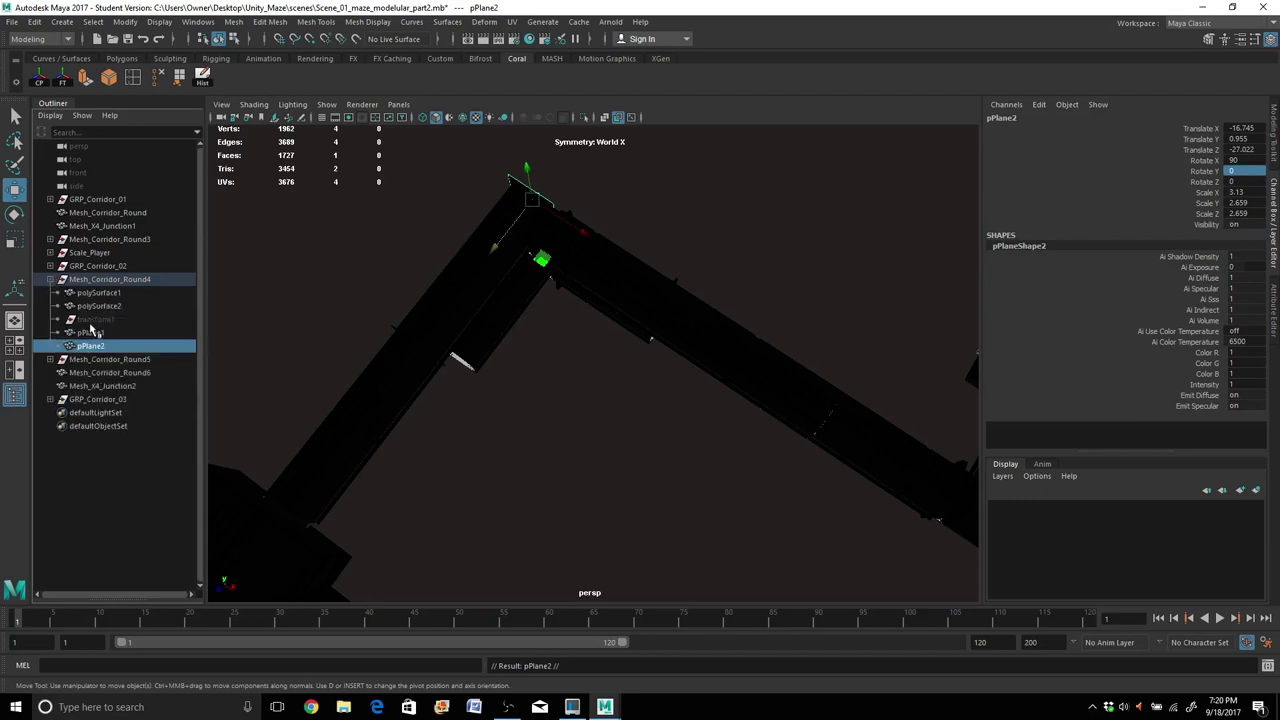
middle_click_drag(90, 345, 90, 480)
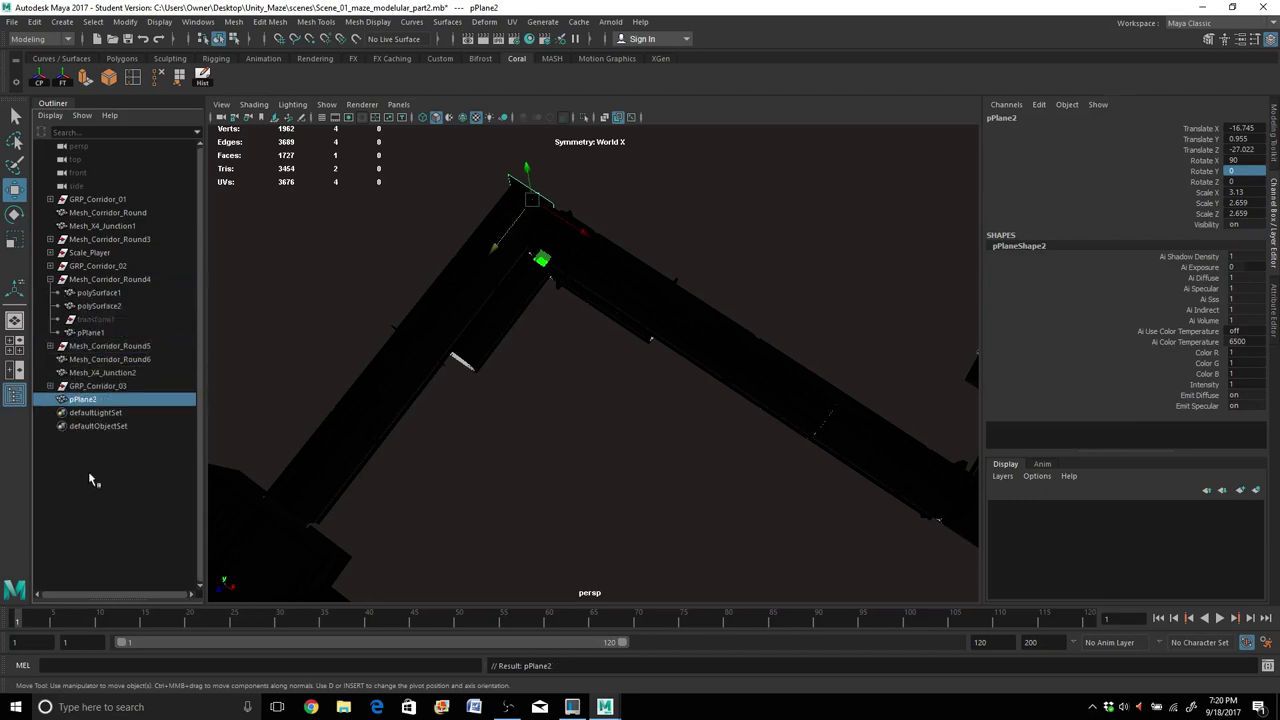
left_click(51, 280)
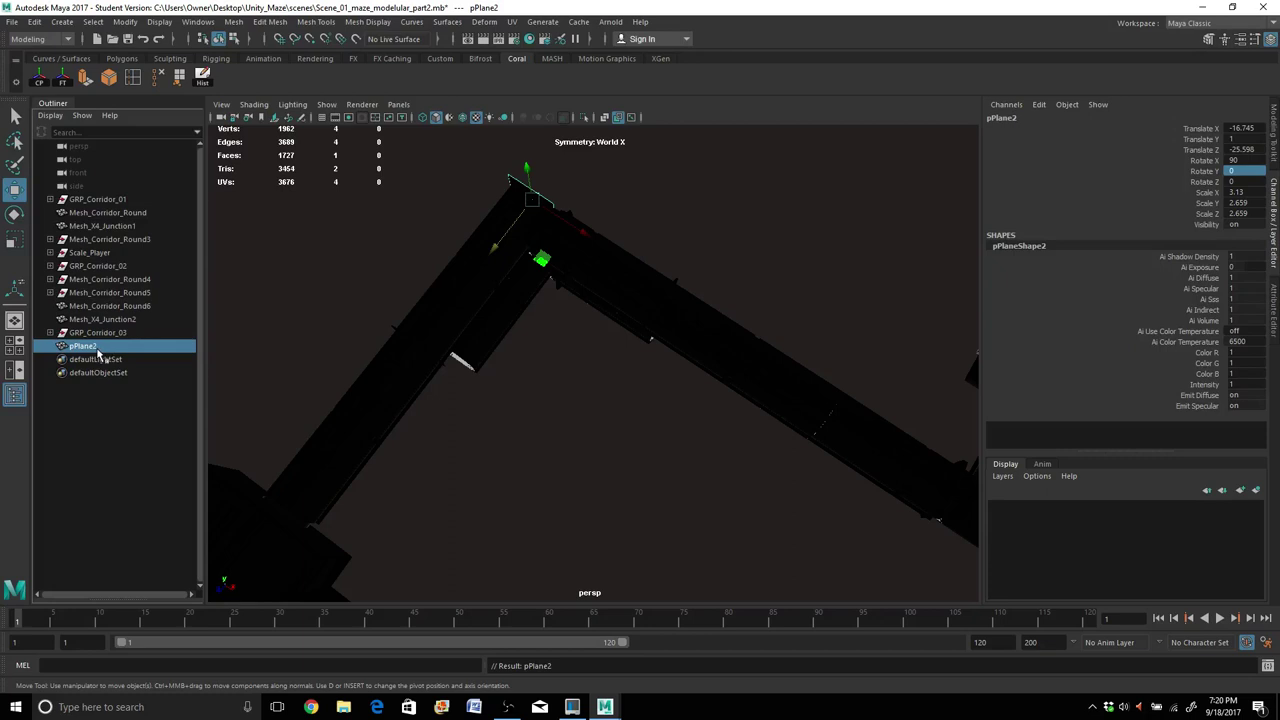
Rename the ungrouped plane pPlane2 as Door_Cover.
double_click(97, 348)
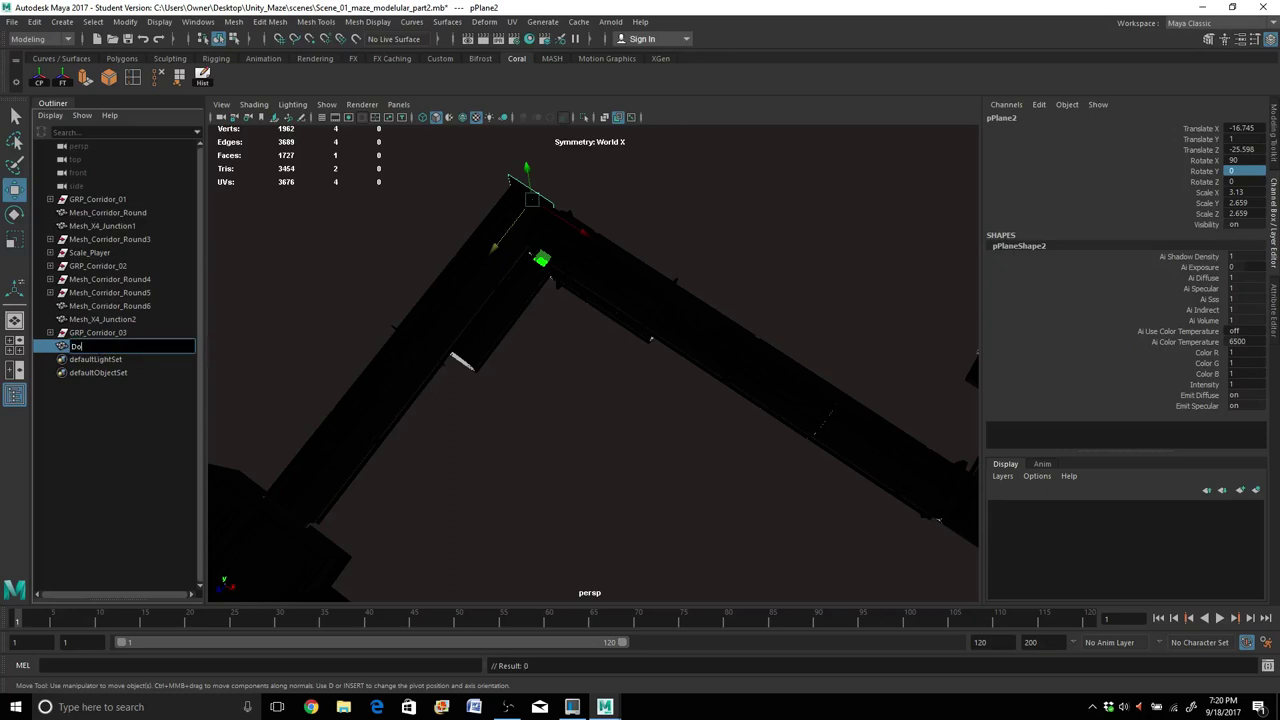
type("Door_Cover")
key("Return")
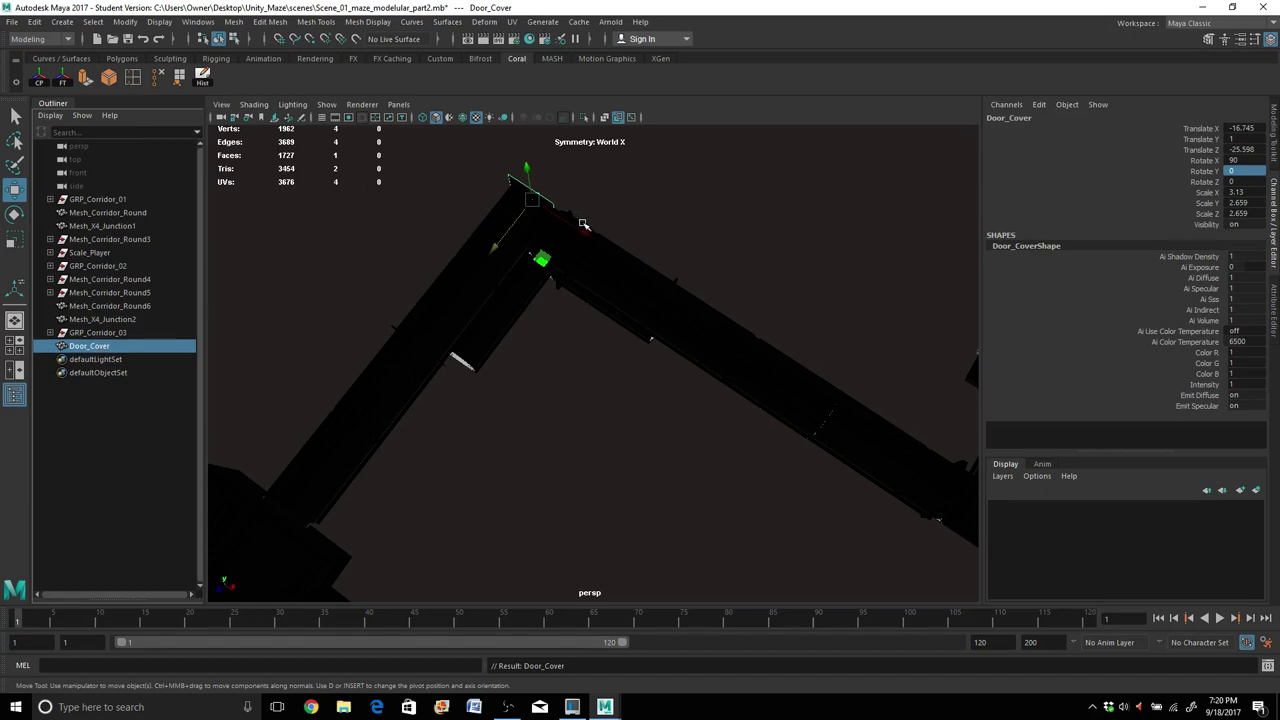
Move Door_Cover to the open angular doorway of Mesh_X4_Junction2, at about X 9.294, Z -34.615.
left_click_drag(588, 230, 862, 430)
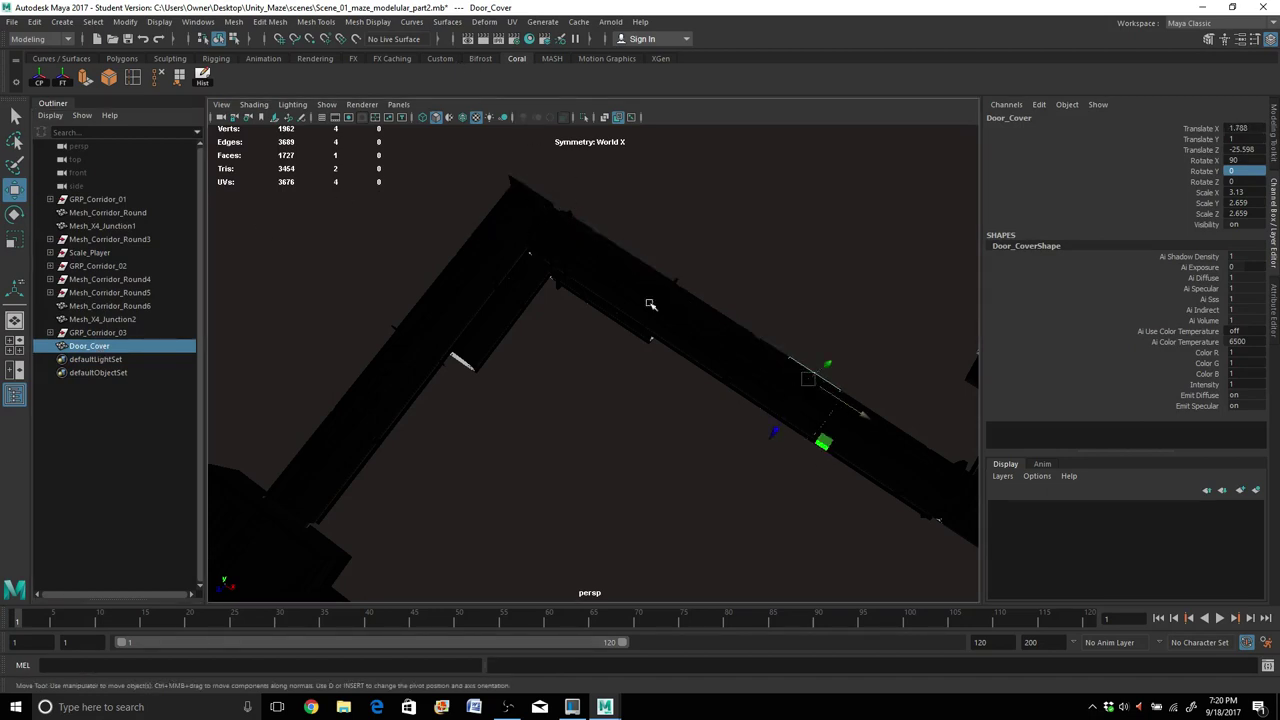
left_click_drag(765, 387, 729, 377, "alt")
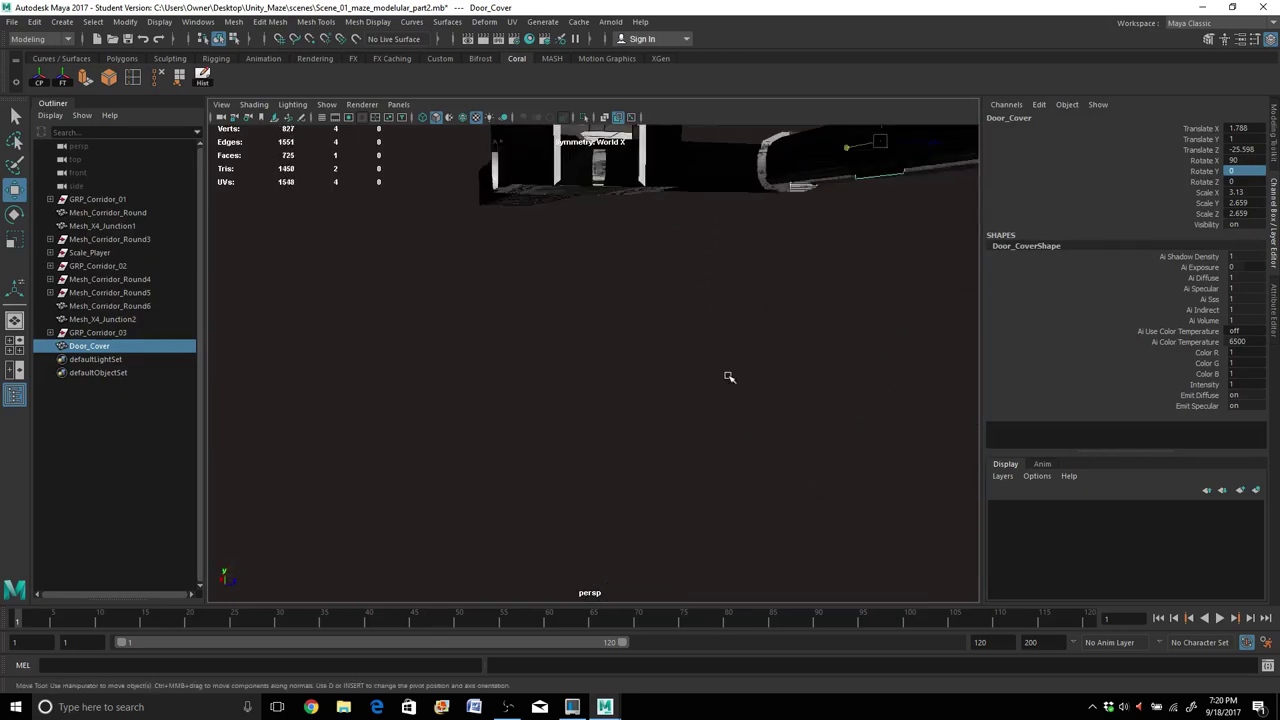
left_click_drag(676, 466, 733, 413, "alt")
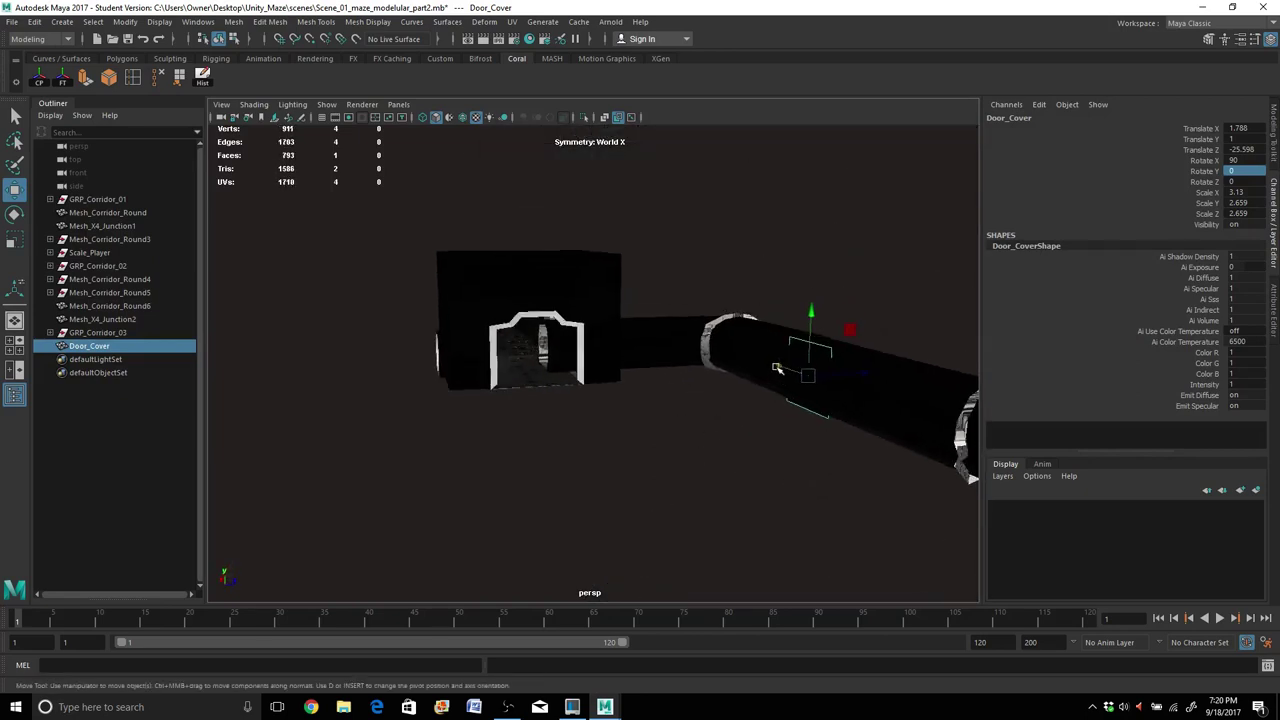
left_click_drag(777, 368, 652, 352)
key("f")
Rotate Door_Cover to 90 degrees in Y so that it faces the doorway.
key("e")
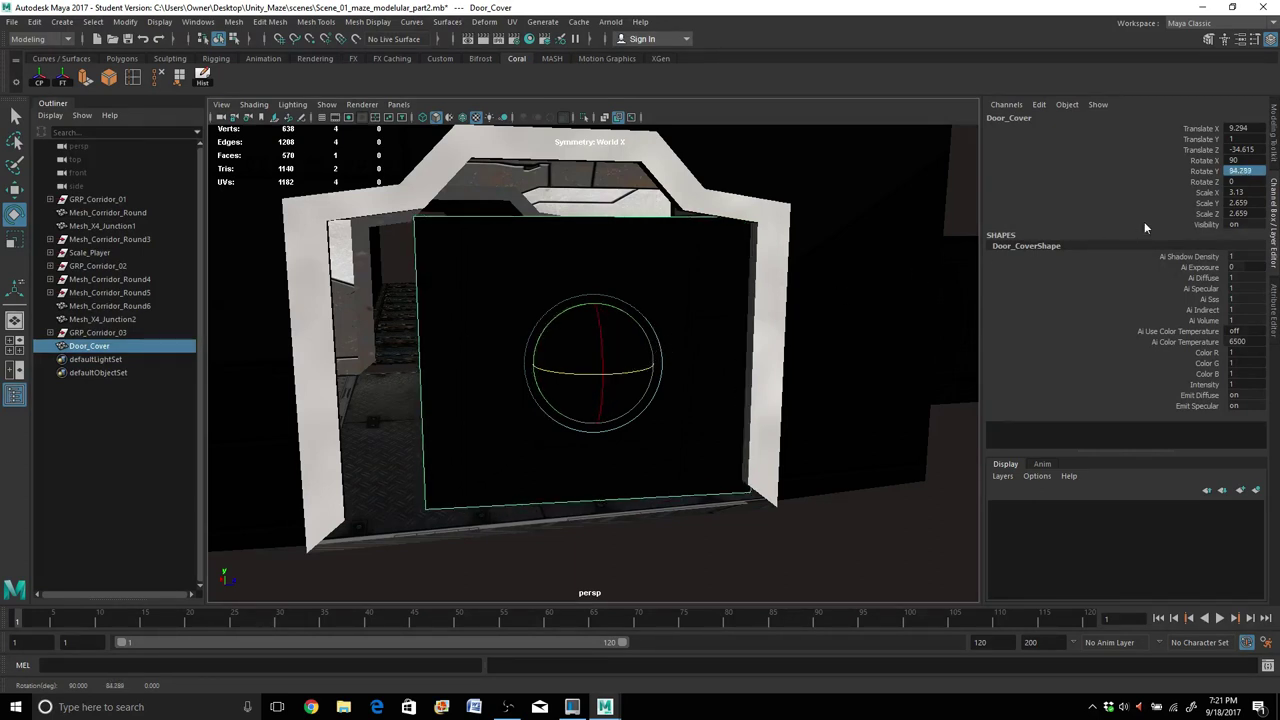
type("90")
key("Return")
Scale Door_Cover uniformly to about 4.106, 3.488, 3.488 and fit it into the doorway at about X 9.031, Y 1.197, Z -34.942.
key("r")
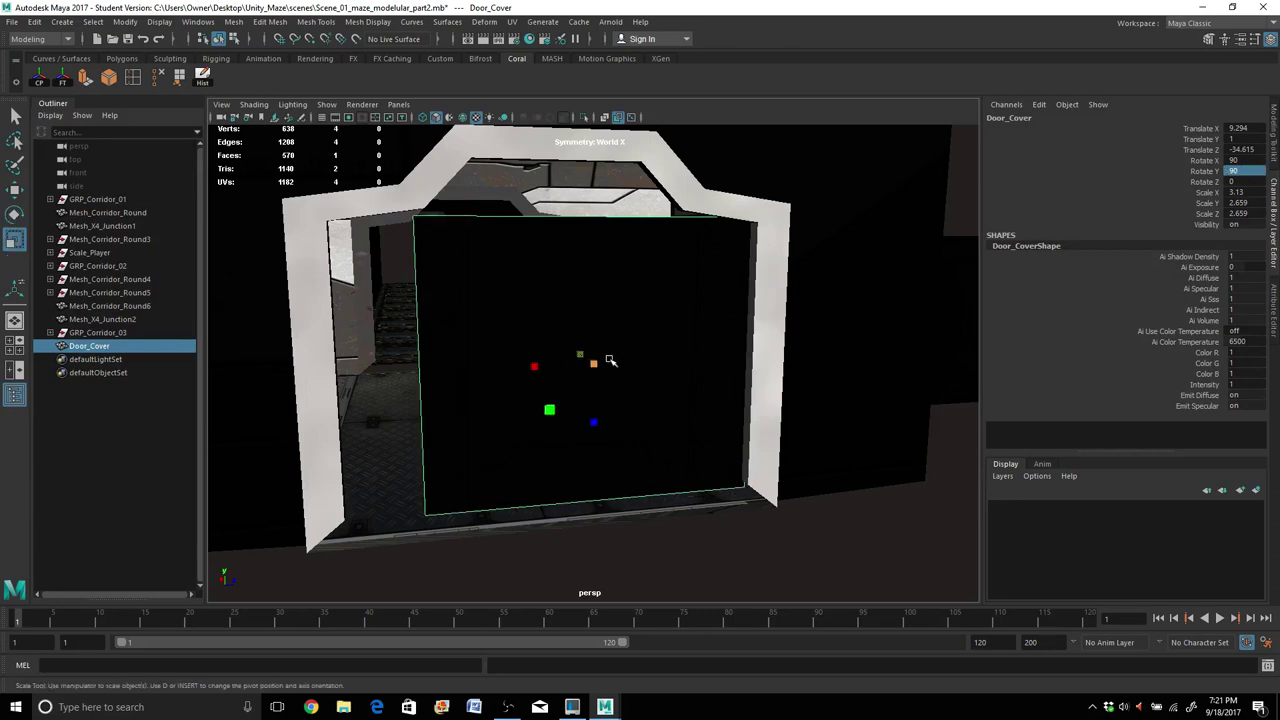
left_click_drag(596, 361, 622, 362)
key("w")
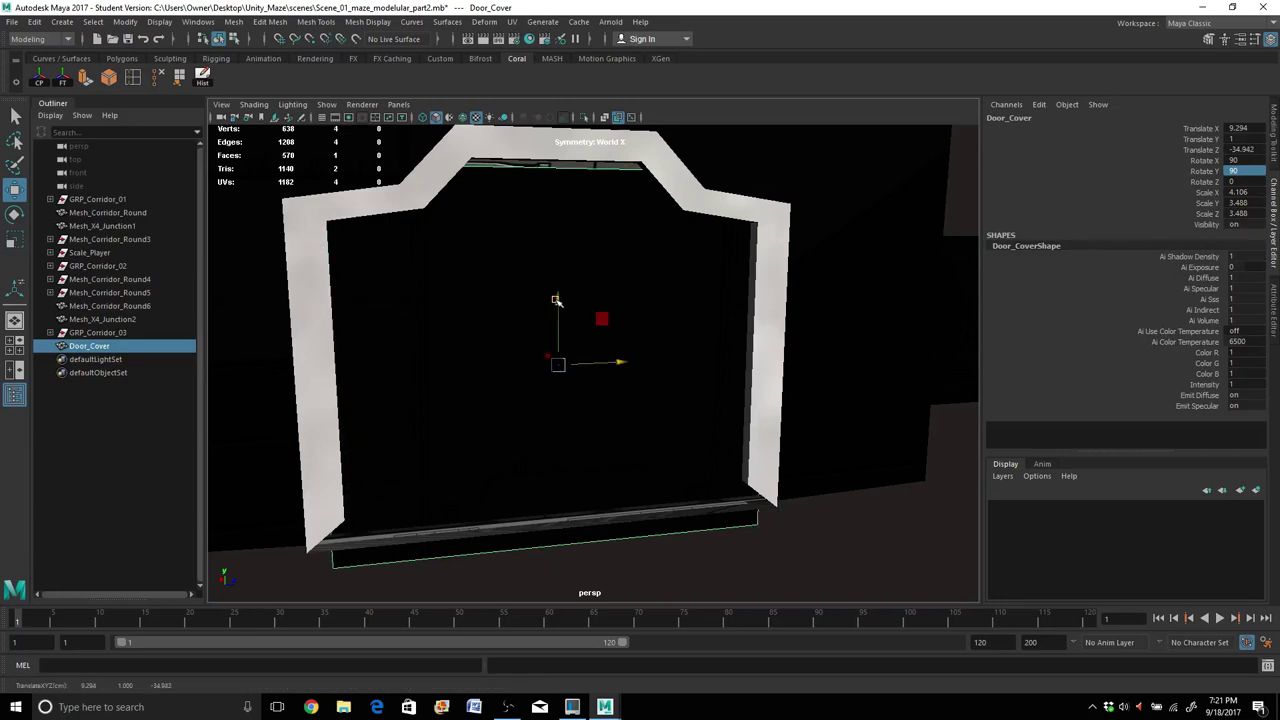
mouse_move(557, 301)
left_mouse_down()
mouse_move(560, 286)
mouse_move(555, 296)
left_mouse_up()
left_click_drag(453, 393, 603, 355, "alt")
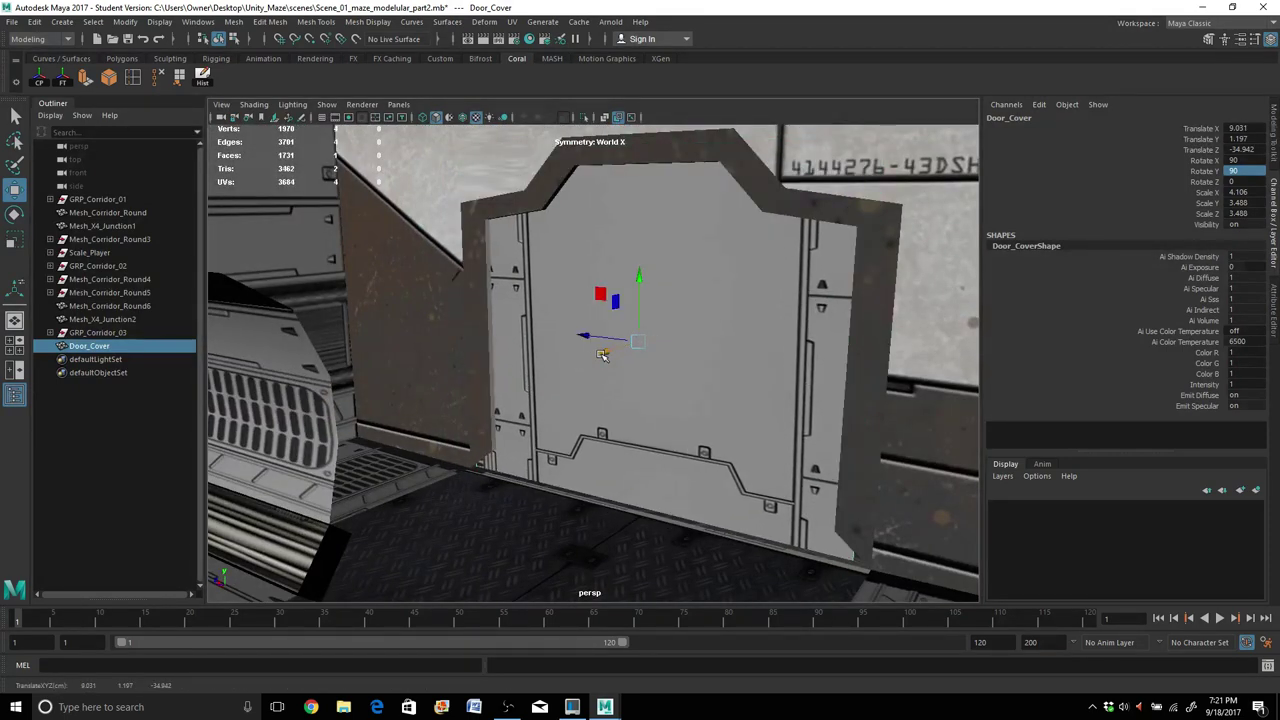
Examine the covered doorway and the neighbouring round corridor from inside and outside Mesh_X4_Junction2.
scroll(597, 435, "down", 2)
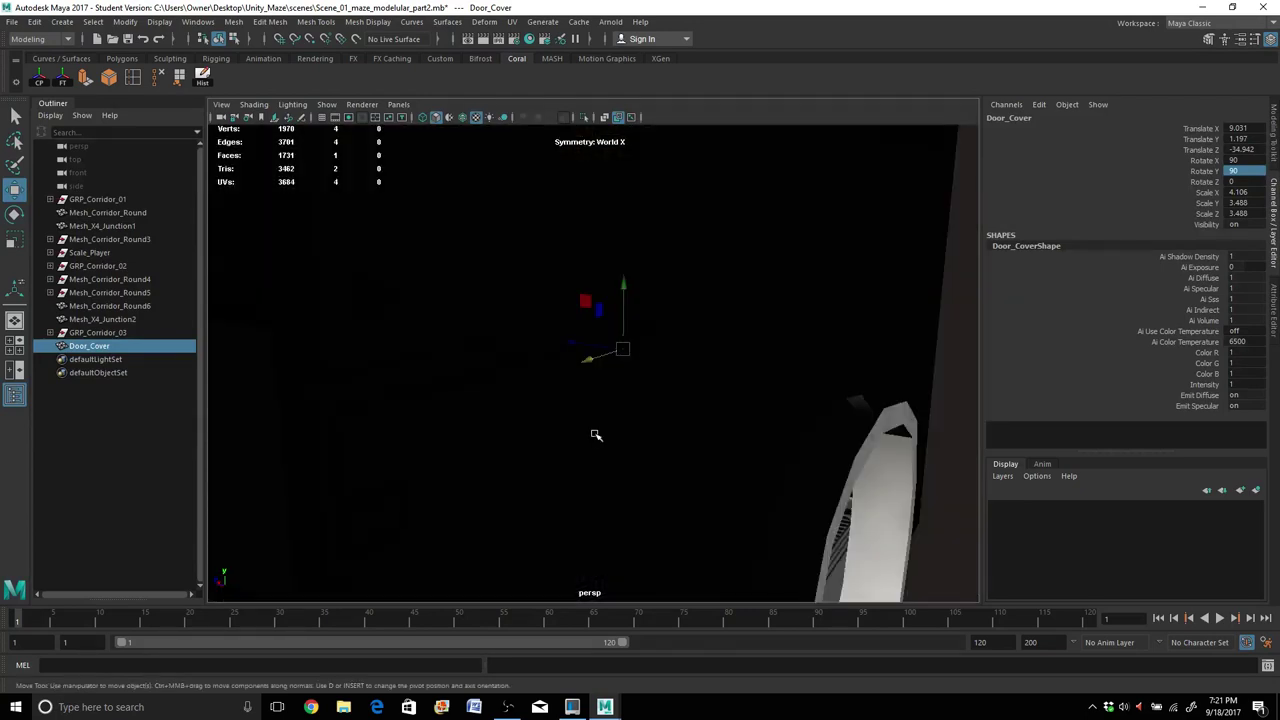
scroll(597, 435, "up", 2)
left_click_drag(651, 460, 398, 335, "alt")
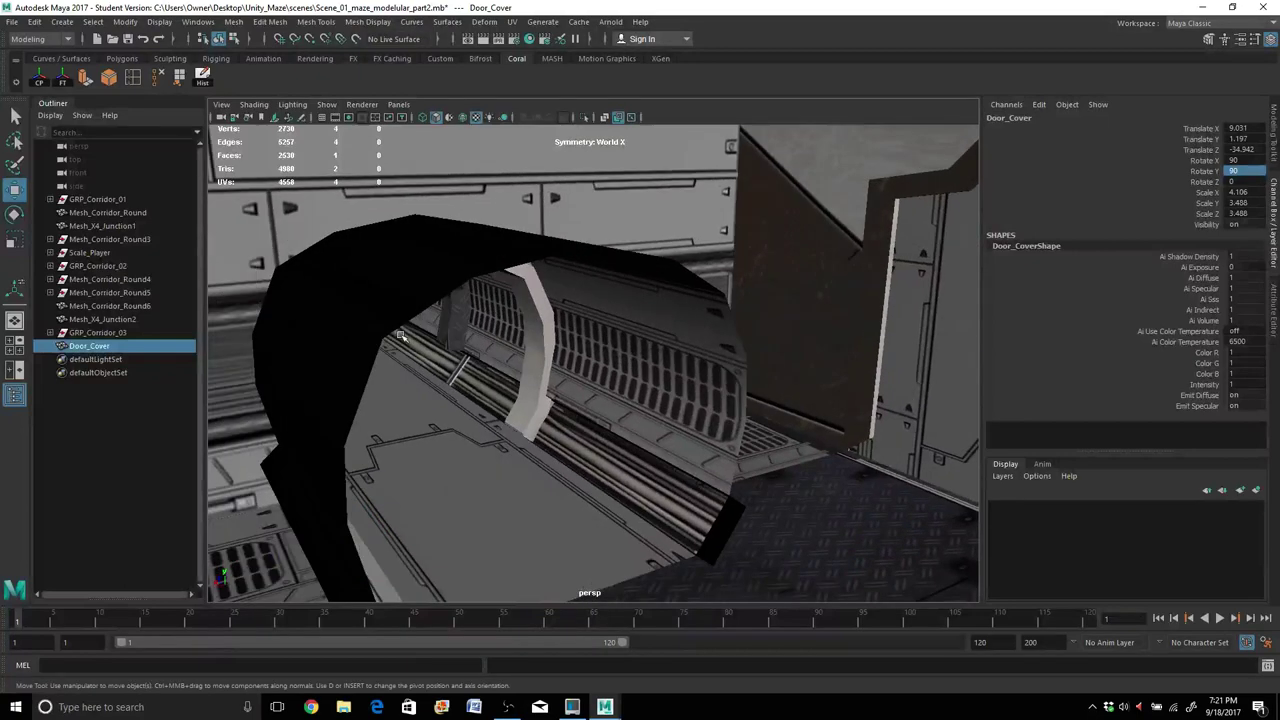
left_click(367, 311)
scroll(370, 313, "down", 6)
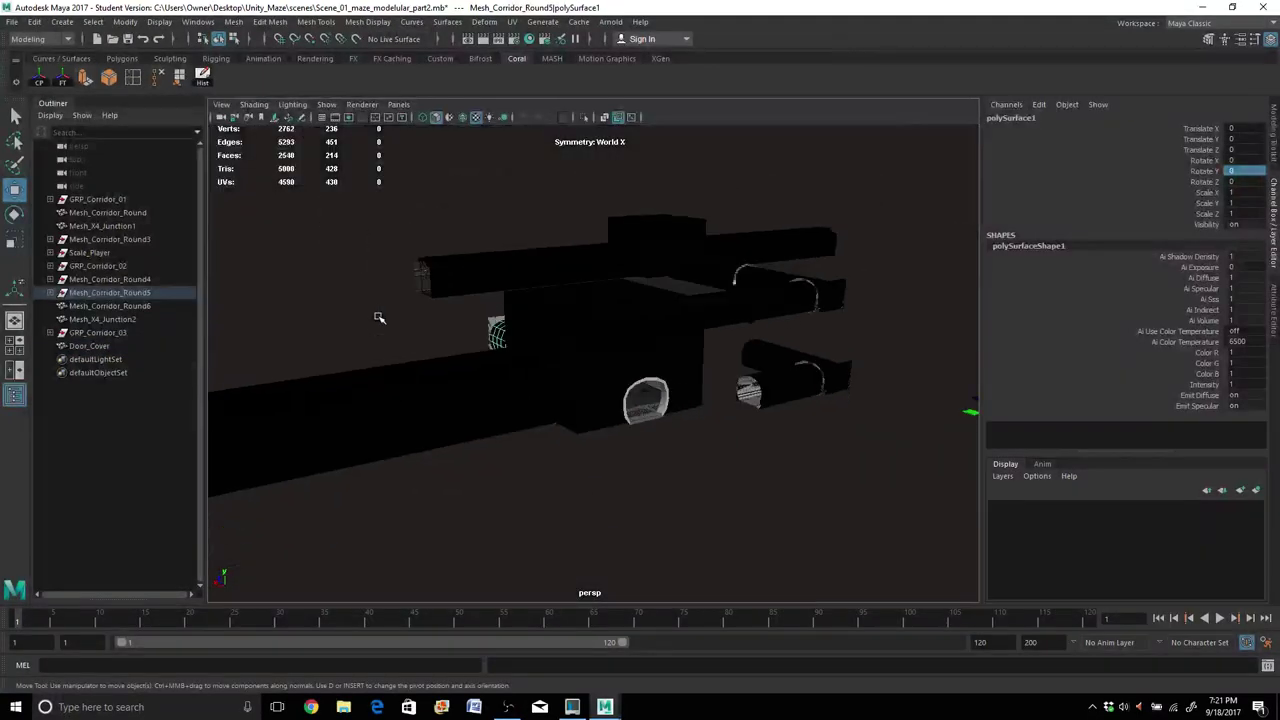
left_click_drag(464, 410, 509, 430, "alt")
left_click_drag(707, 462, 552, 391, "alt")
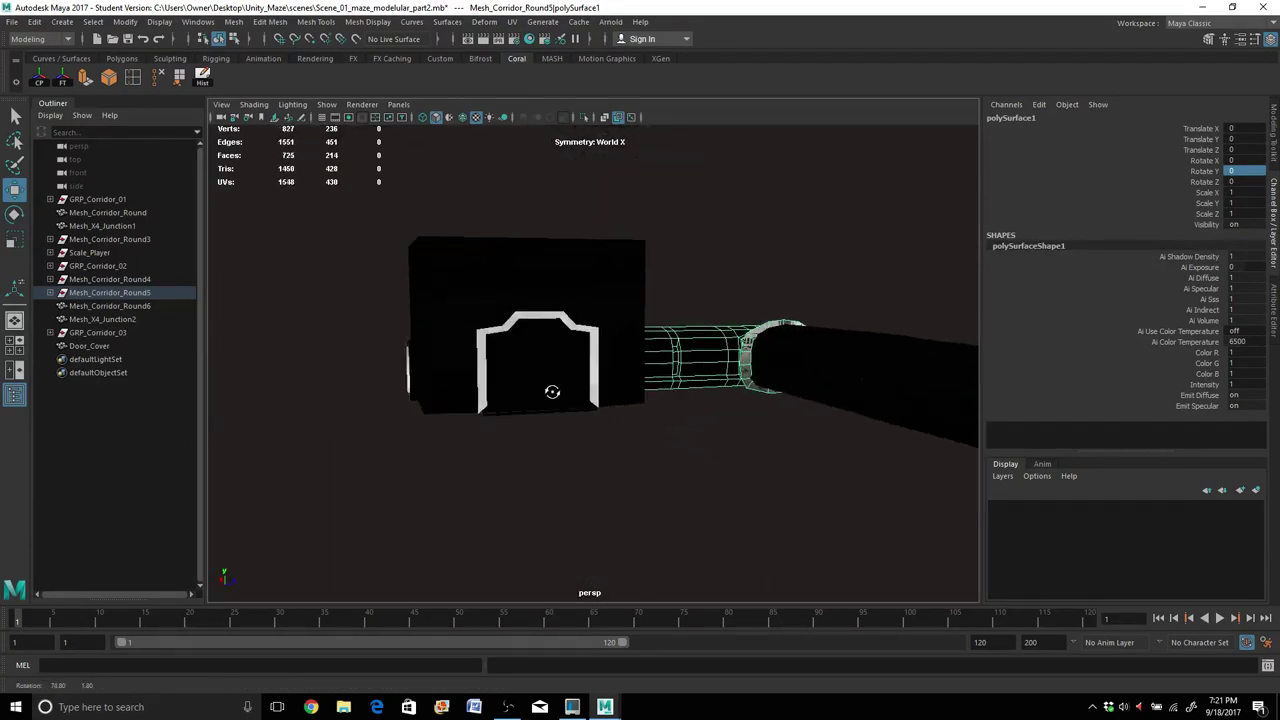
Select Mesh_X4_Junction2 together with Door_Cover and turn on X-ray display inside the junction.
left_click_drag(357, 266, 489, 386)
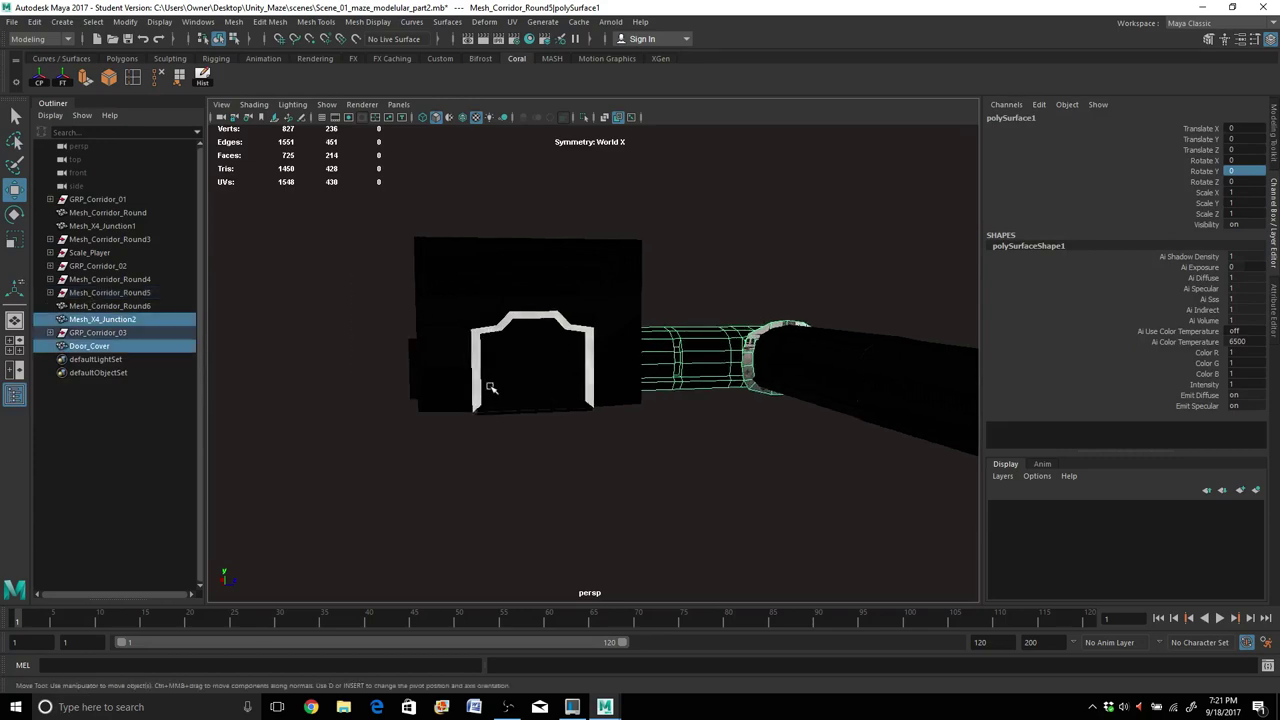
scroll(477, 373, "up", 3)
scroll(477, 373, "up", 4)
left_click_drag(380, 368, 428, 391, "alt")
scroll(468, 371, "up", 2)
left_click_drag(728, 350, 729, 346, "alt")
left_click_drag(889, 317, 883, 320, "alt")
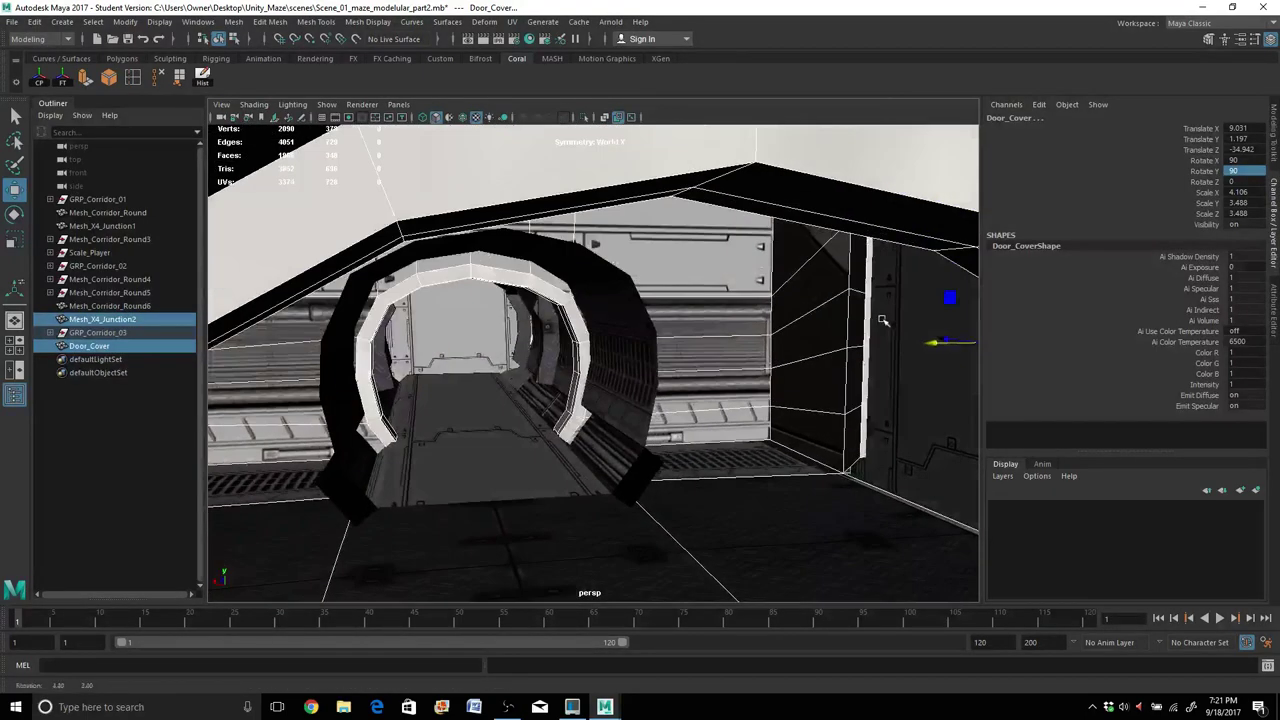
left_click(605, 118)
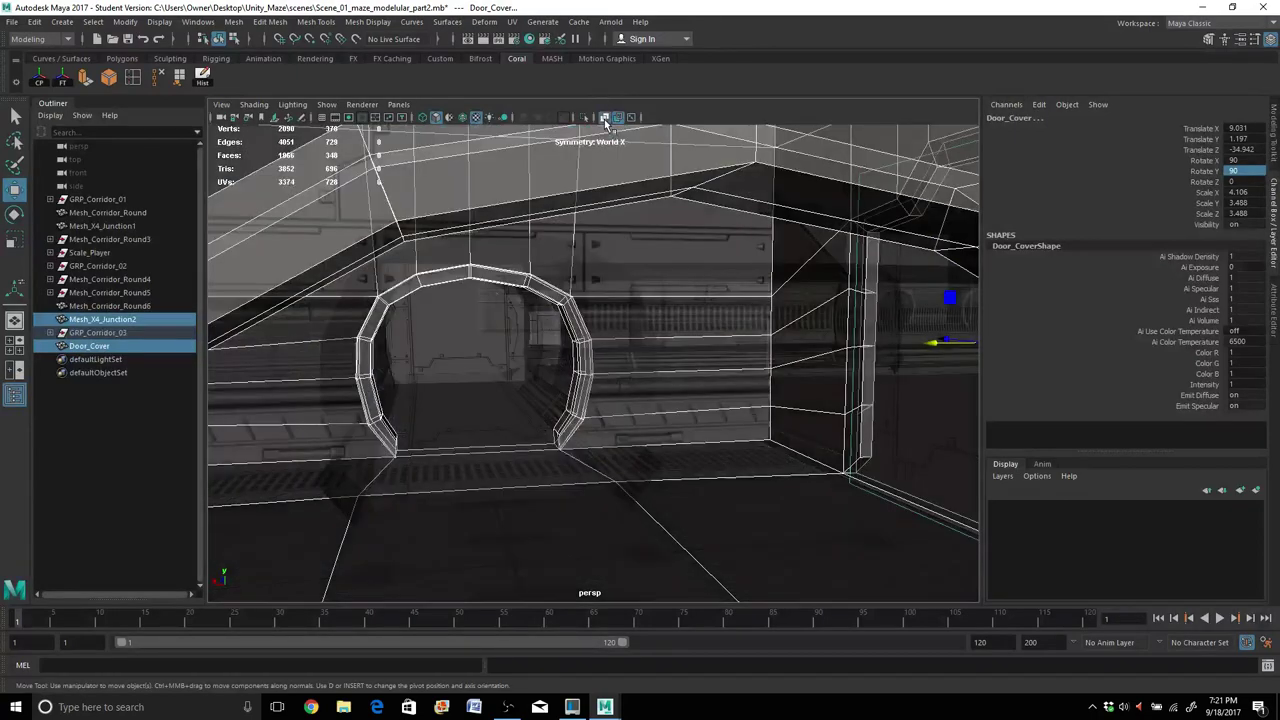
Slide Mesh_X4_Junction2 and Door_Cover along Z until Door_Cover sits at Z -37.919, and turn off X-ray display.
left_click_drag(650, 282, 814, 300, "alt")
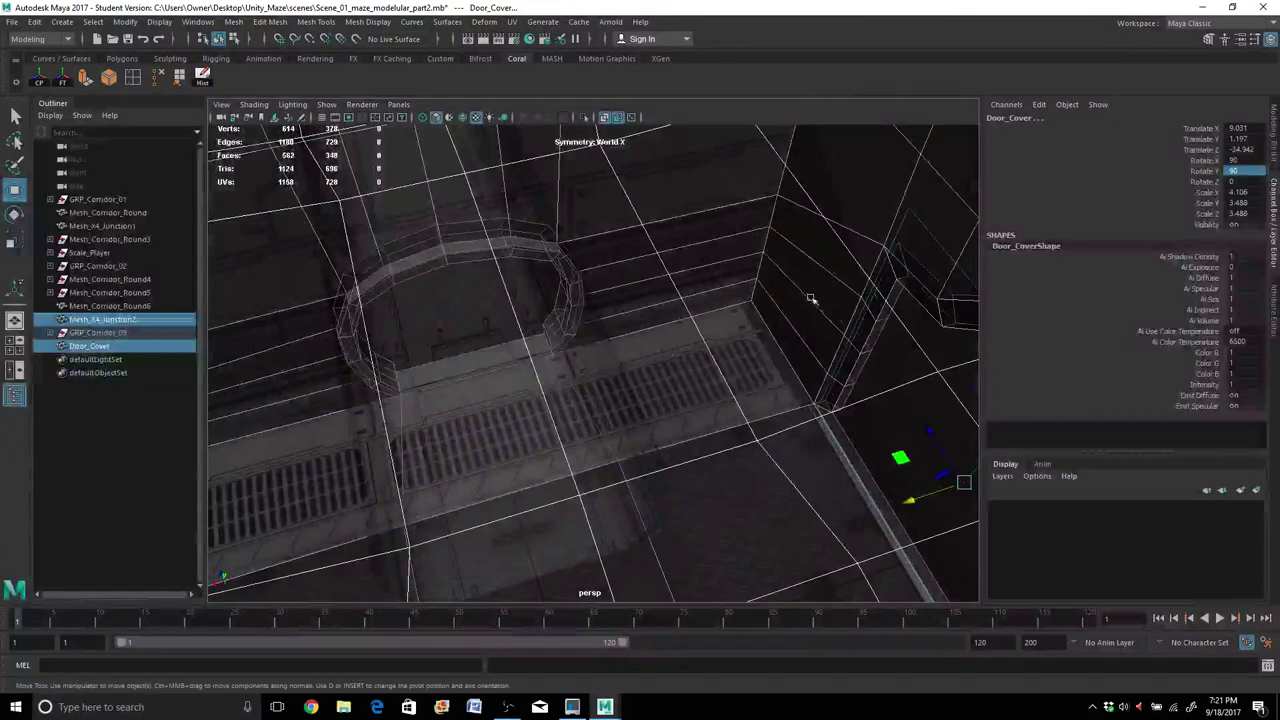
left_click_drag(931, 430, 1068, 718)
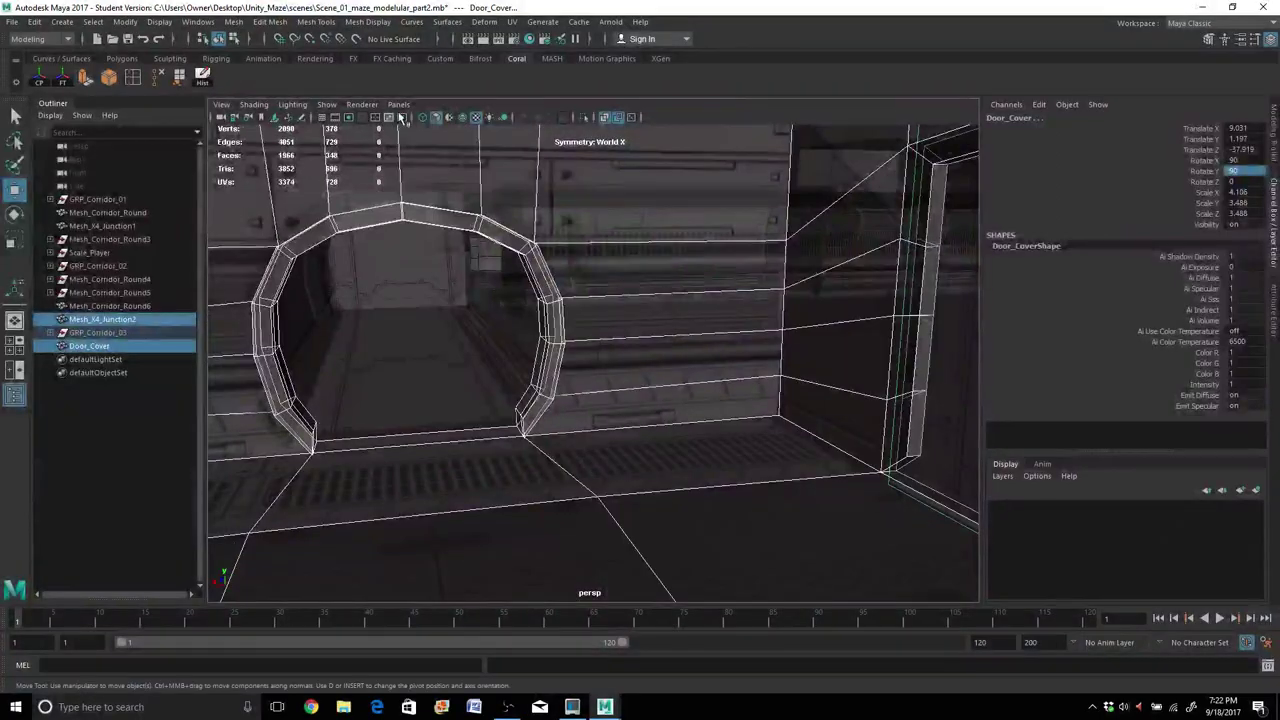
left_click(605, 118)
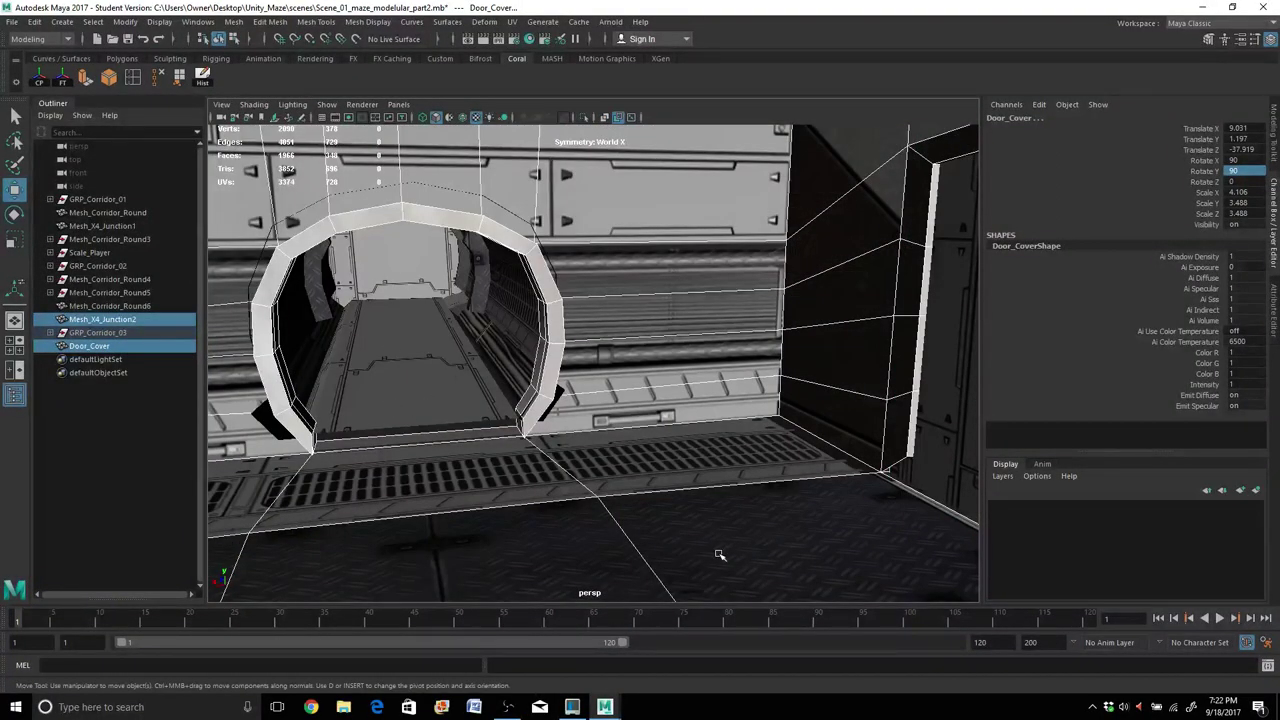
Delete the stray round corridor corner Mesh_Corridor_Round3 beside the maze's connecting passage.
scroll(696, 494, "down", 8)
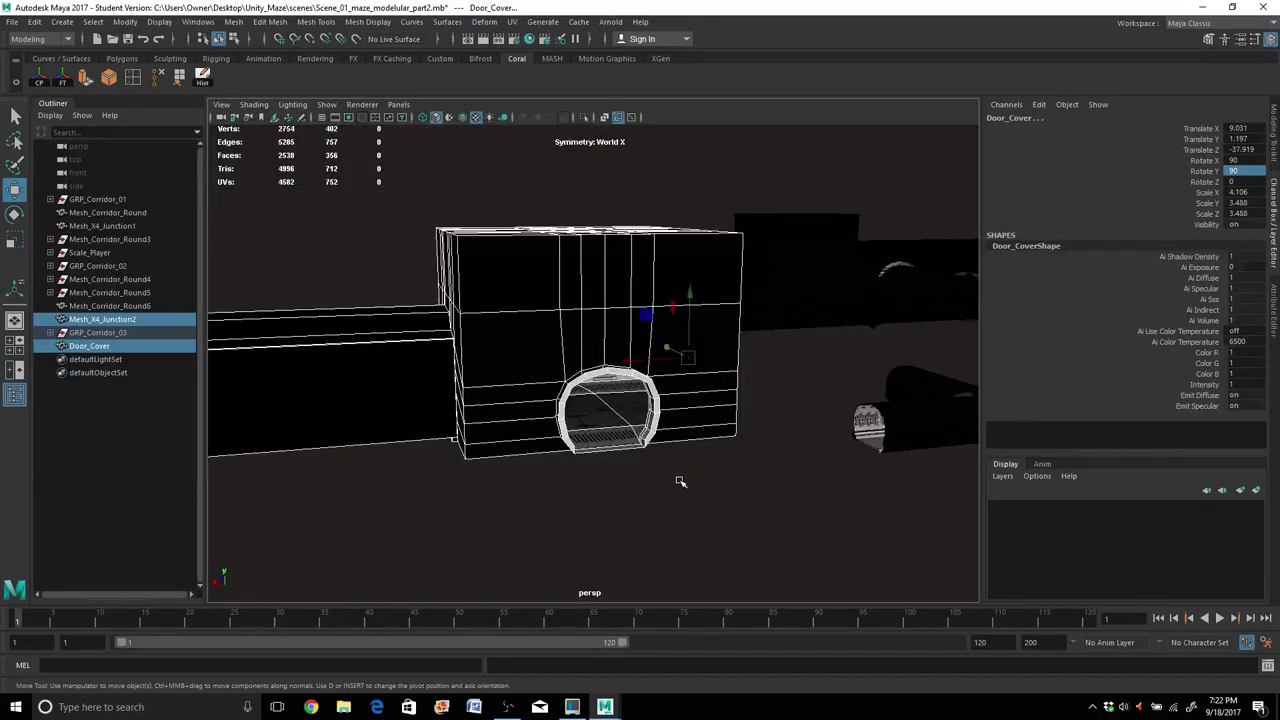
left_click_drag(680, 482, 774, 437, "alt")
middle_click_drag(774, 437, 1014, 500, "alt")
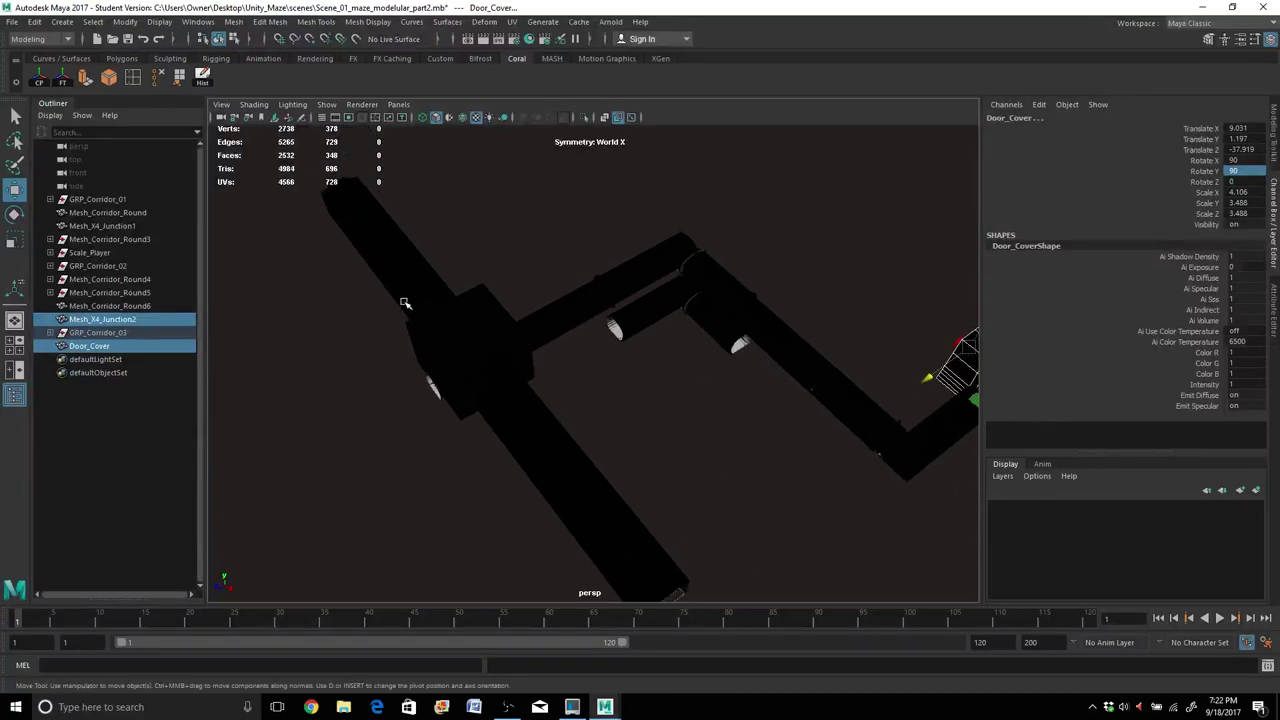
left_click(678, 298)
key("Up")
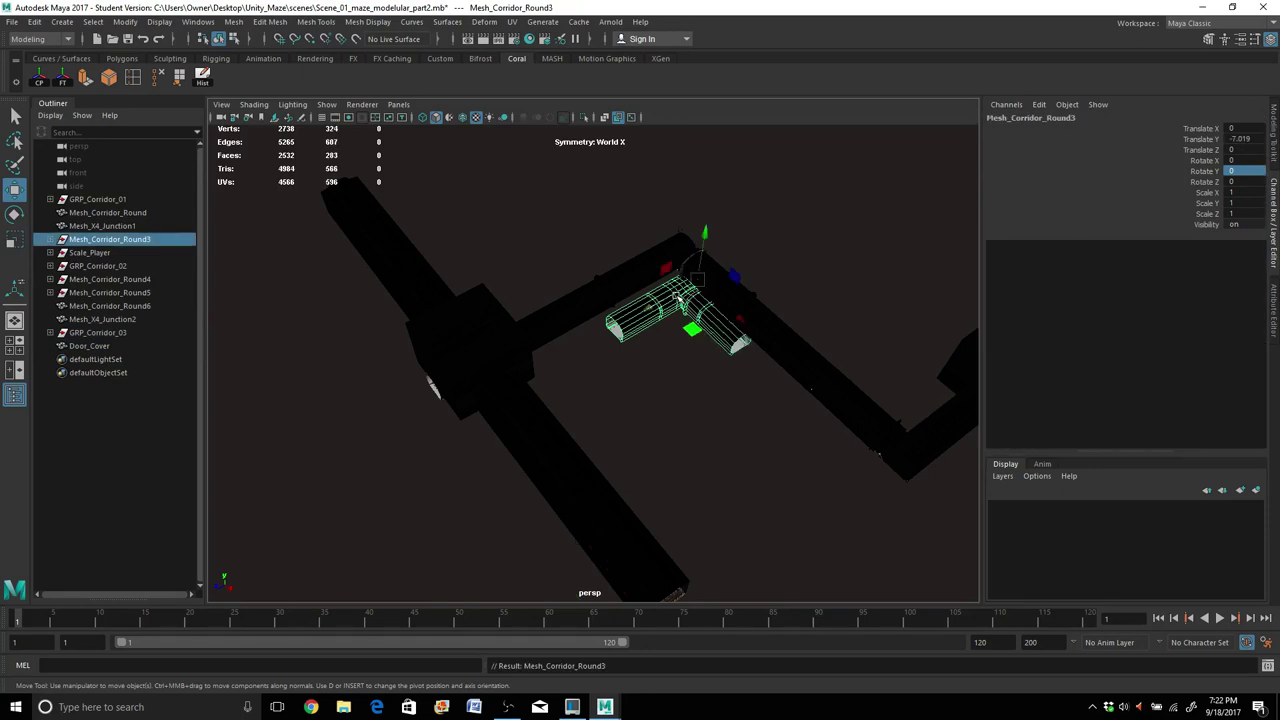
key("Delete")
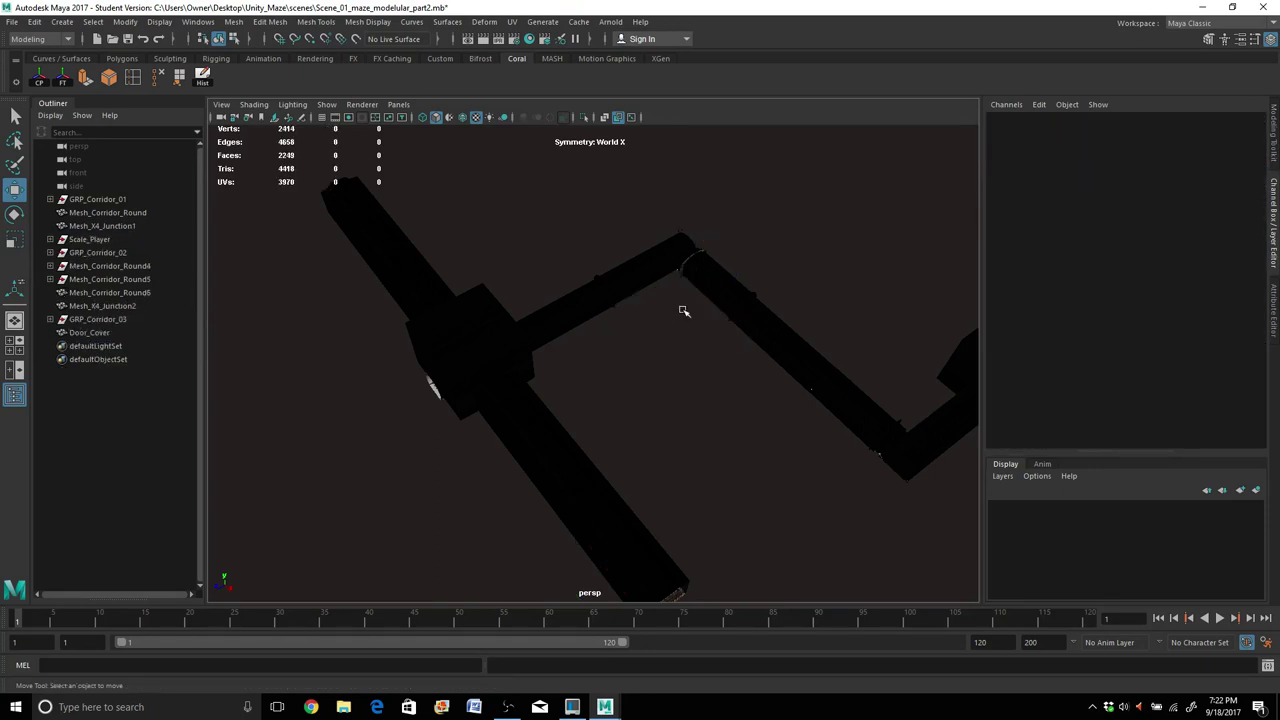
Duplicate the whole wing from Mesh_Corridor_Round through the round corridors to Mesh_X4_Junction2, its straight corridor and Door_Cover.
scroll(700, 324, "down", 1)
scroll(683, 322, "down", 2)
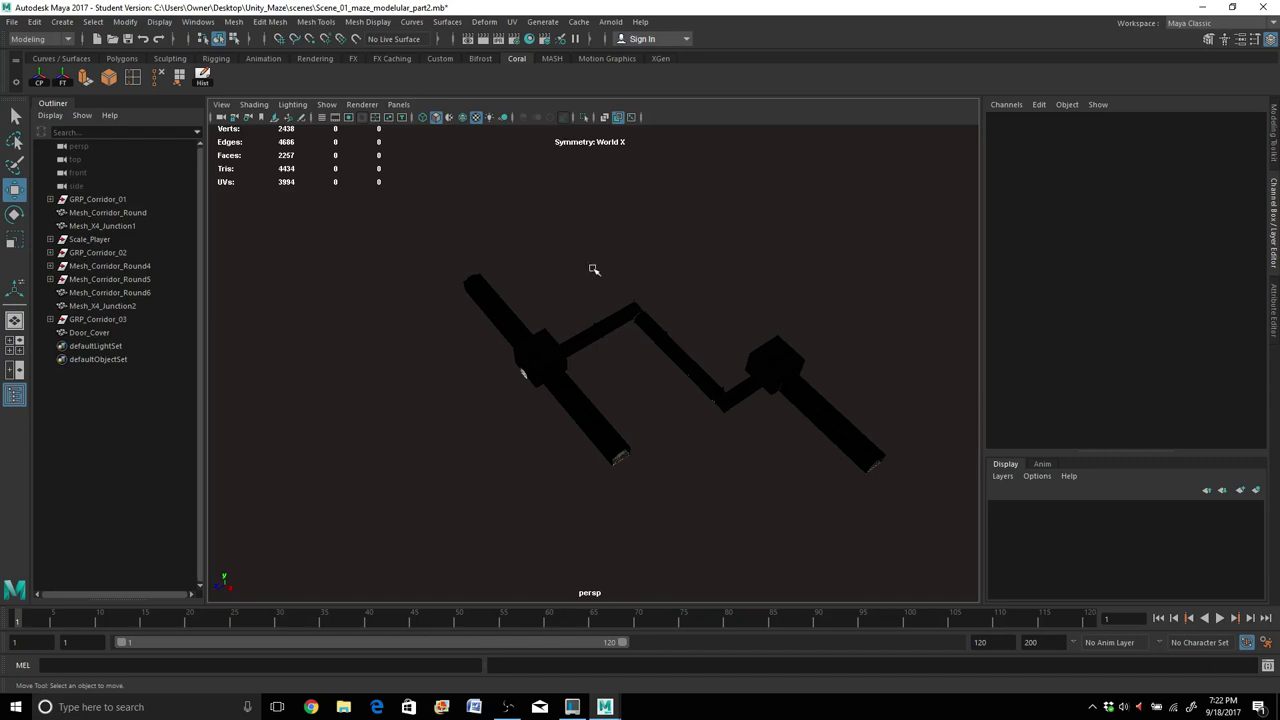
left_click_drag(611, 287, 828, 402)
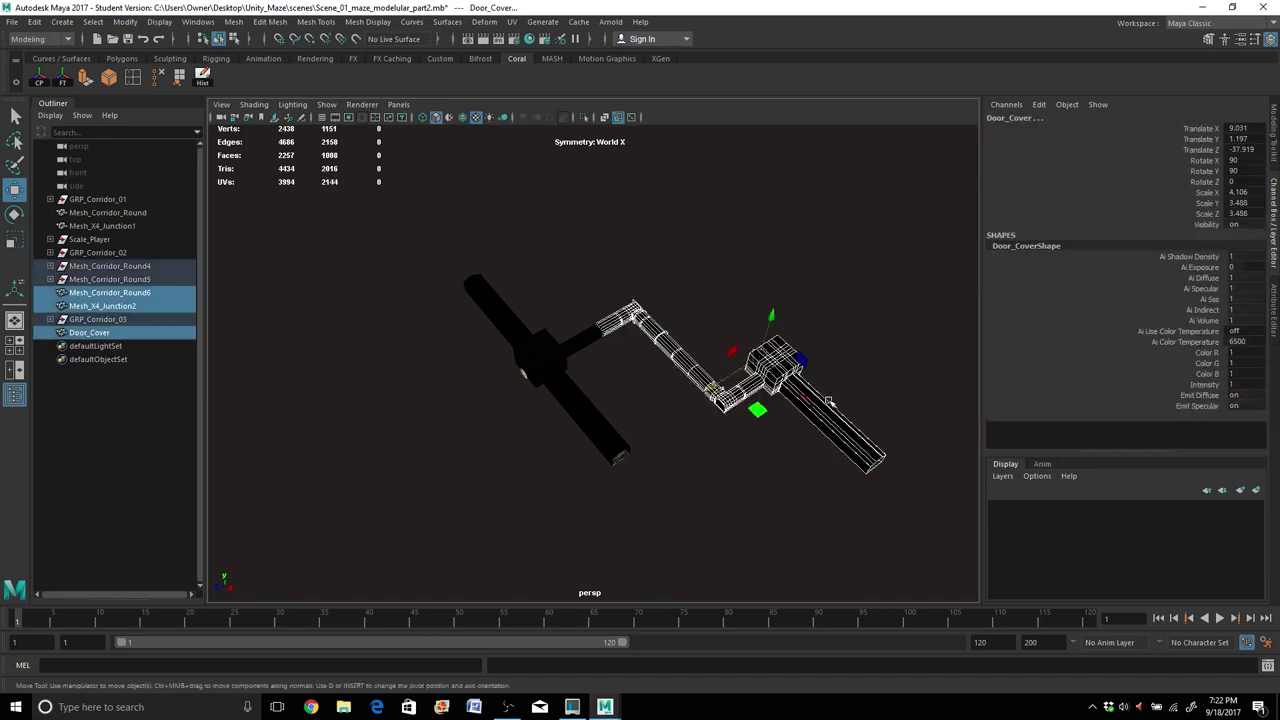
left_click(593, 338, "shift")
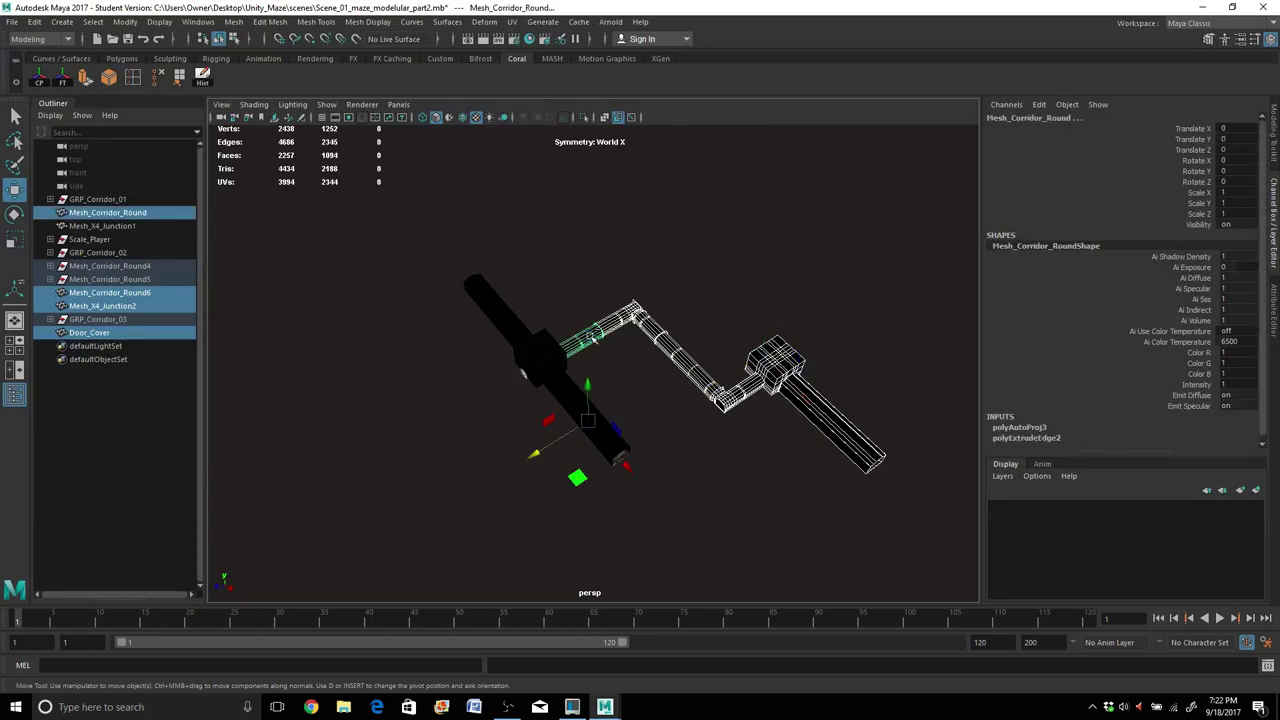
key("ctrl+d")
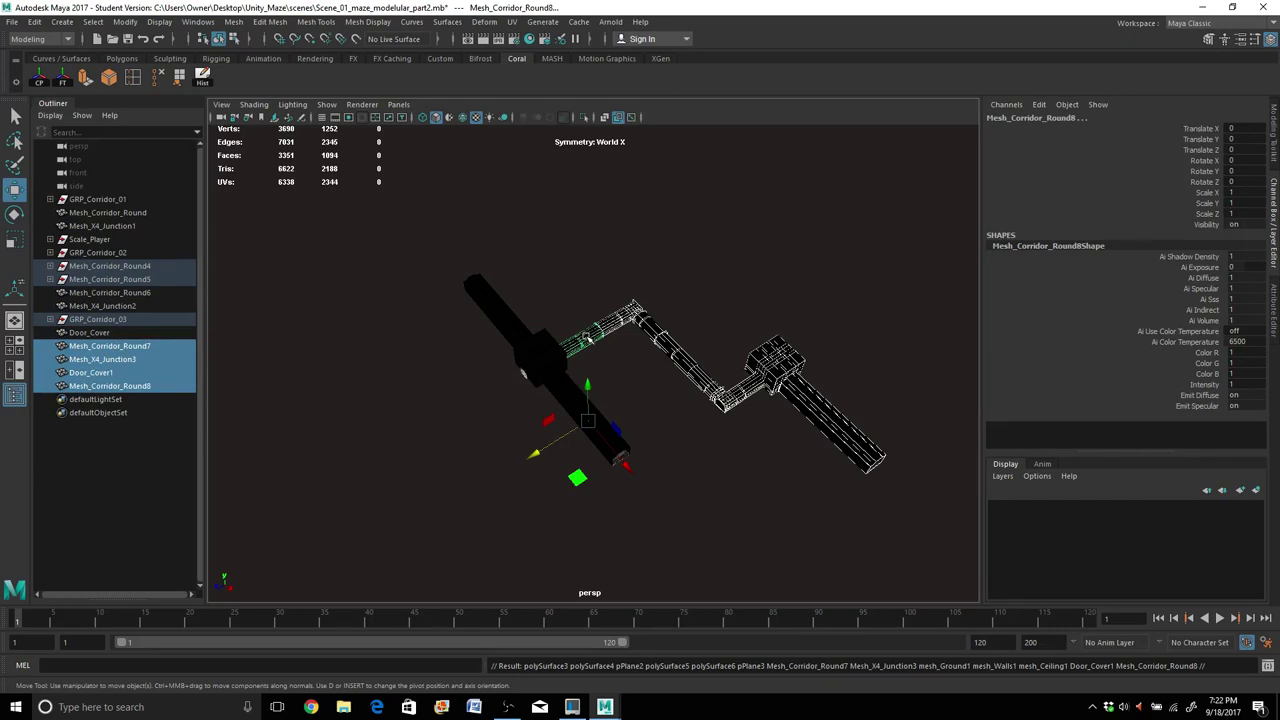
Select the objects from Door_Cover through Mesh_Corridor_Round8 in the Outliner.
left_click(92, 346)
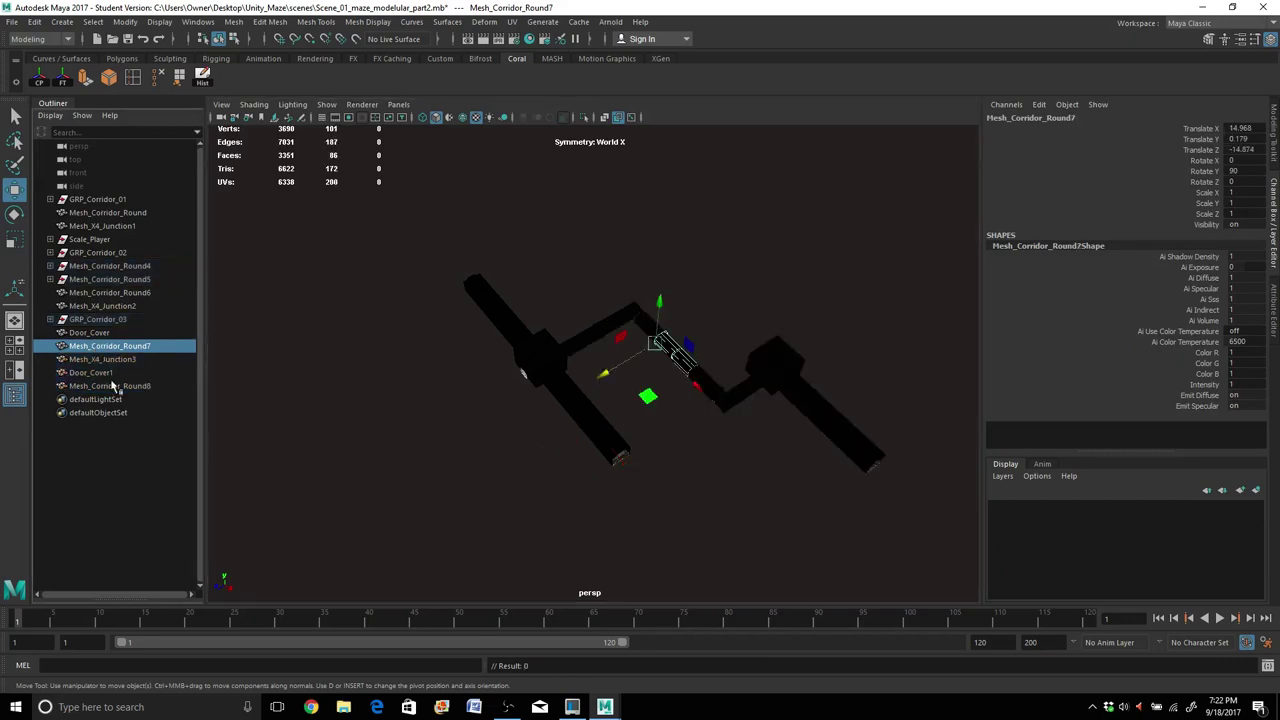
left_click(115, 387, "shift")
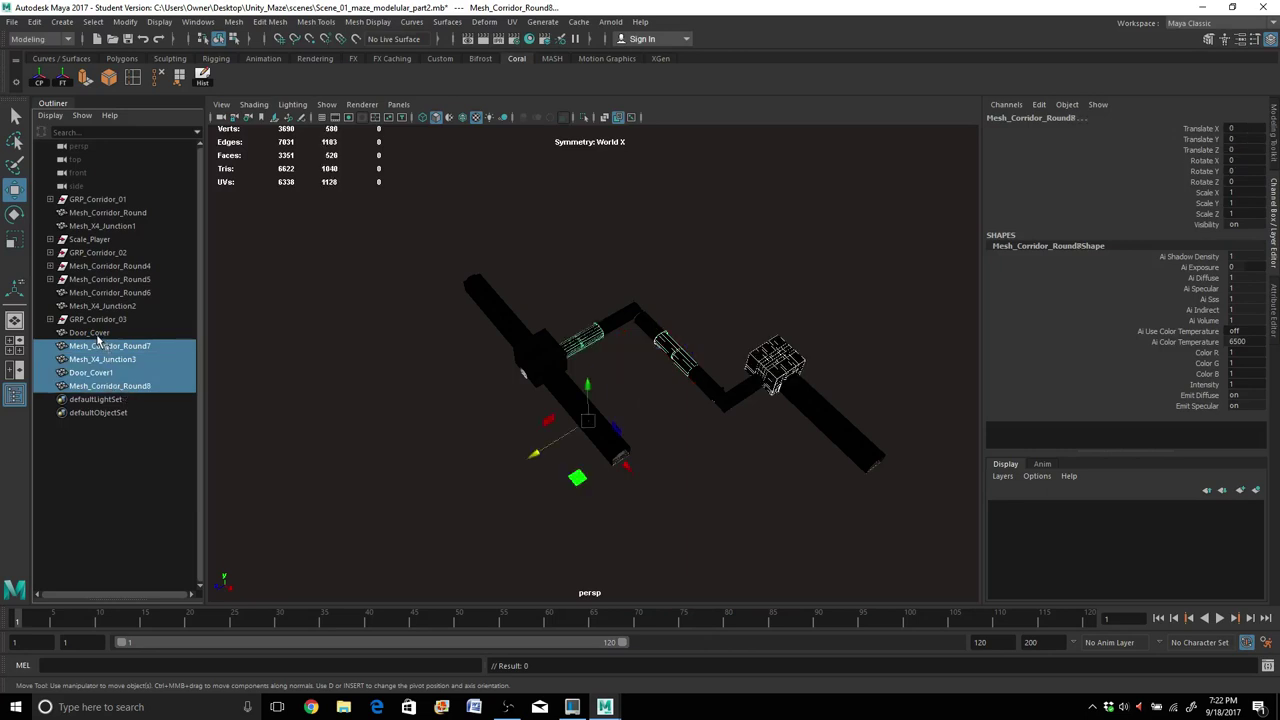
left_click(97, 335)
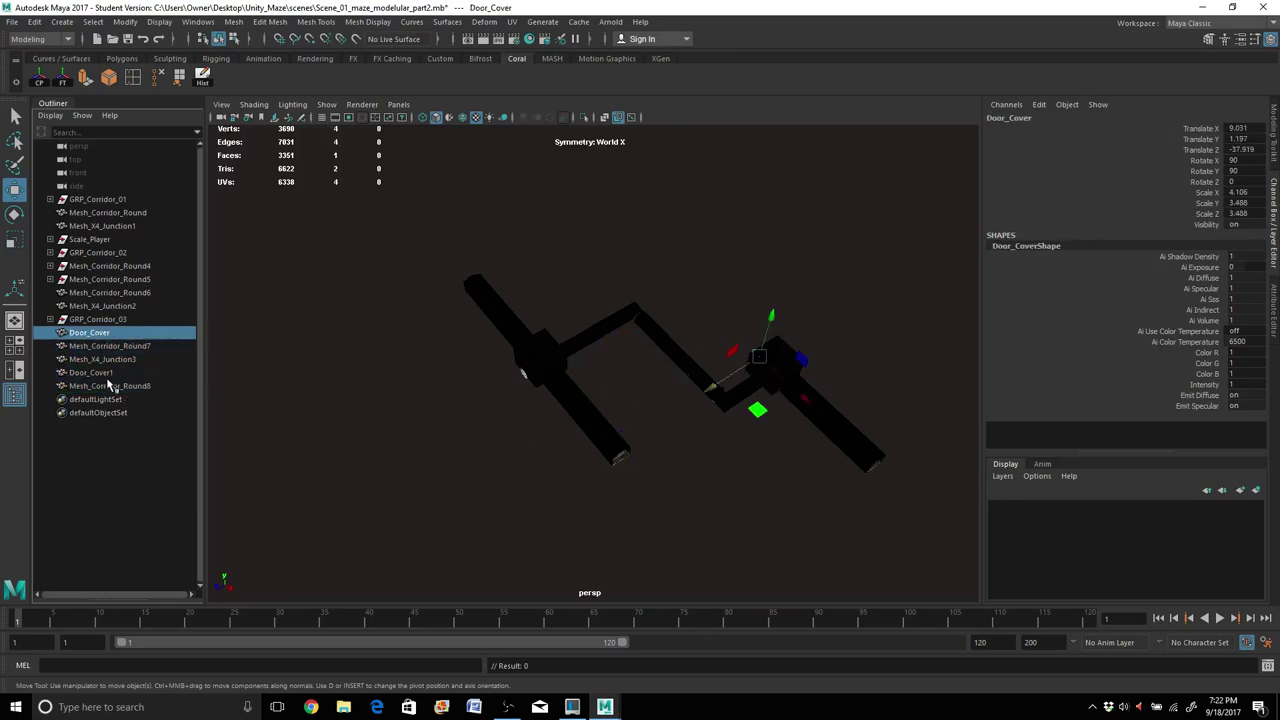
left_click(108, 386, "shift")
scroll(553, 440, "up", 2)
scroll(553, 440, "up", 1)
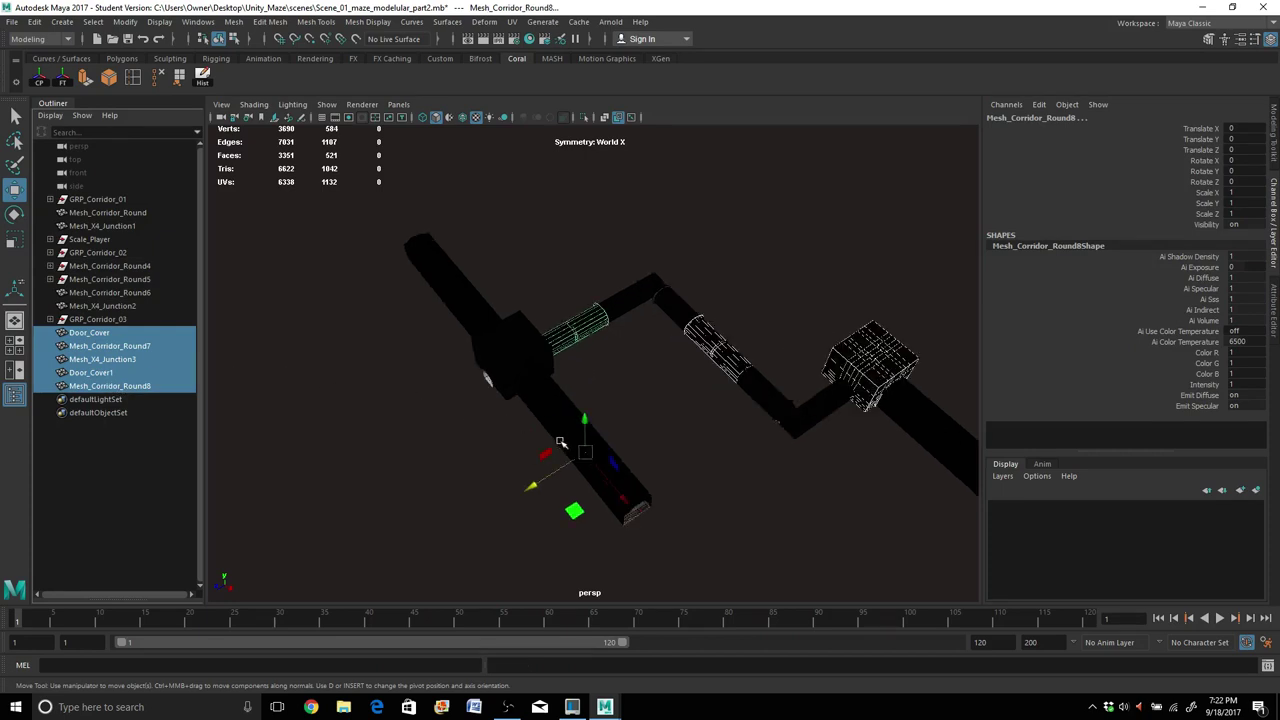
left_click_drag(663, 455, 617, 409, "alt")
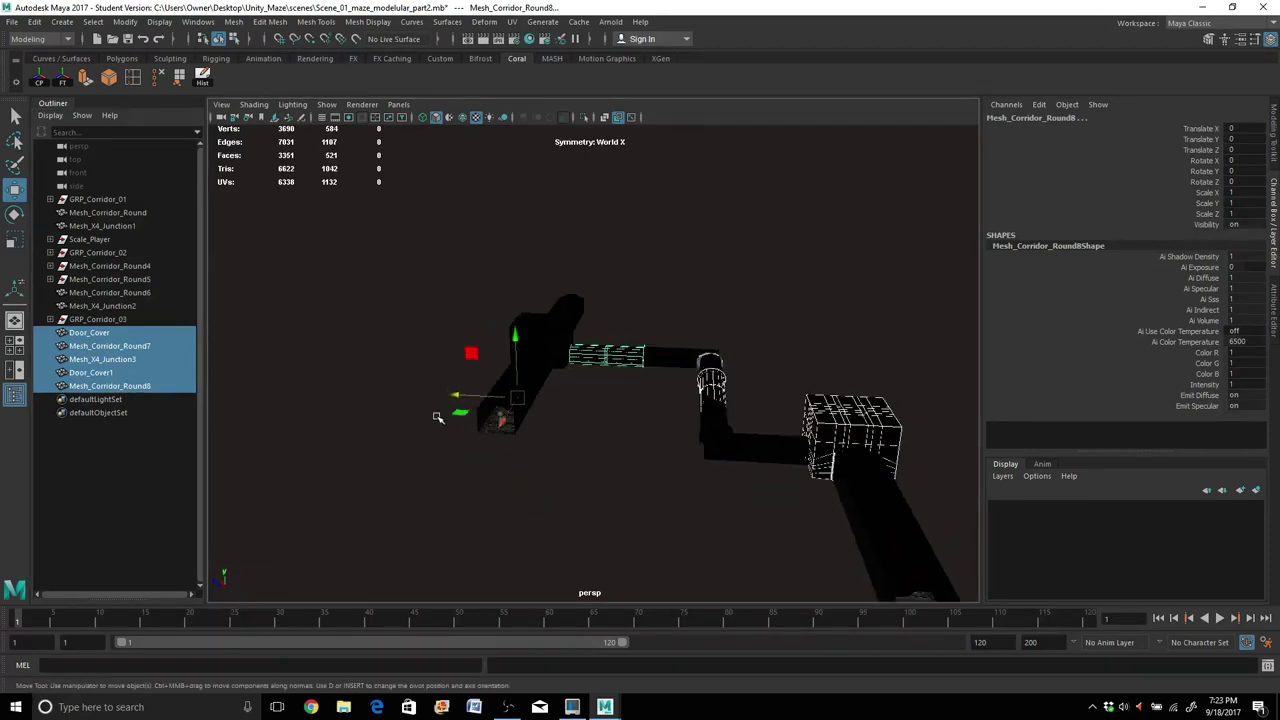
Try raising Mesh_Corridor_Round8 alone to about 4.064 in Y and undo the move.
left_click(305, 369)
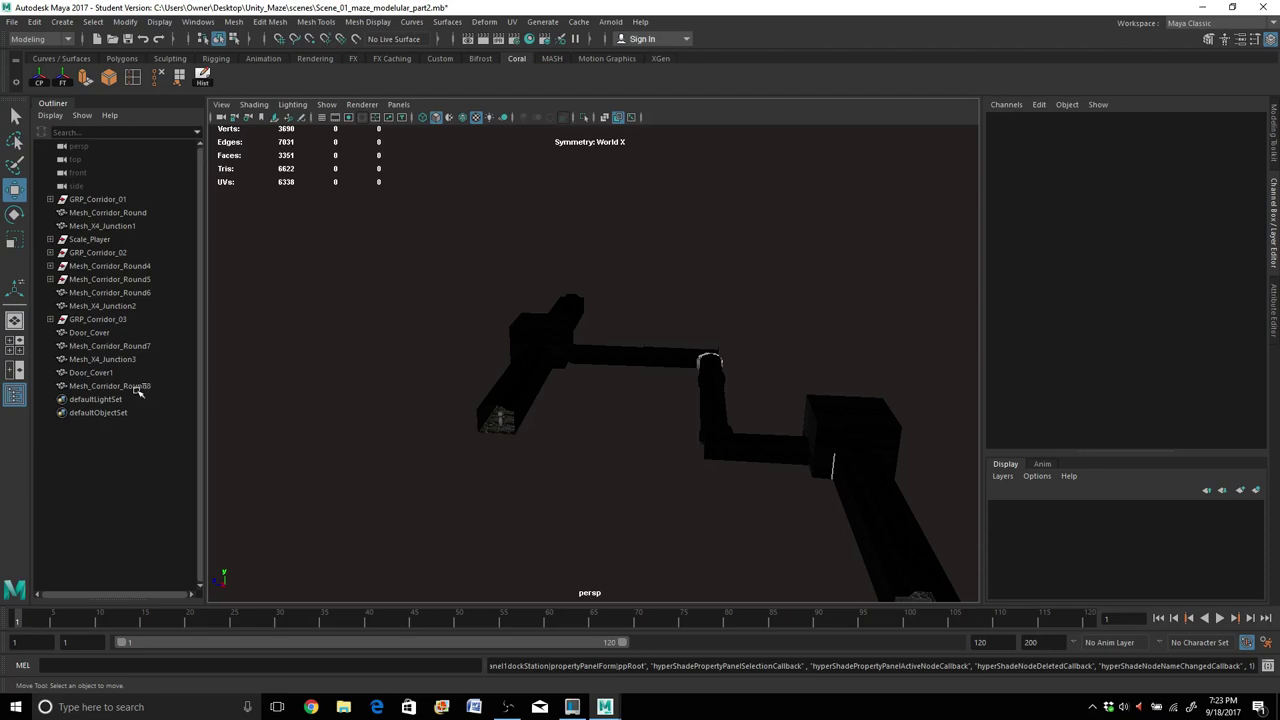
key("ctrl+z")
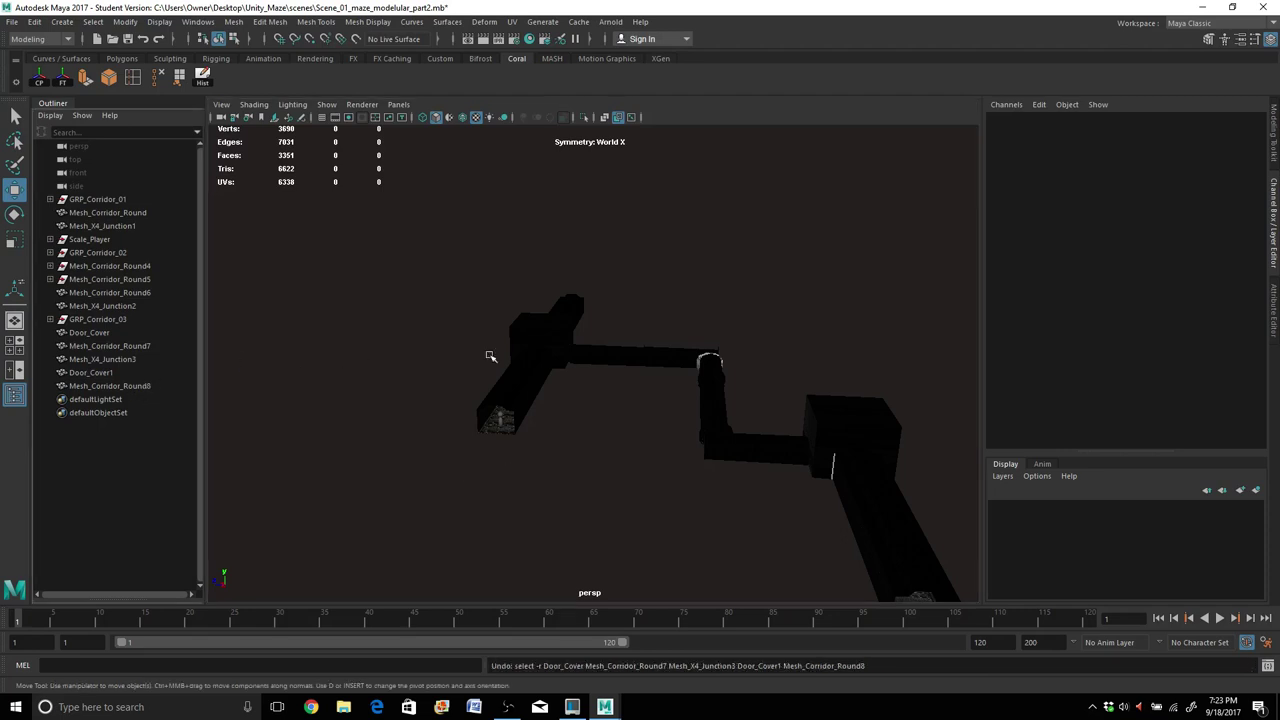
left_click(110, 386)
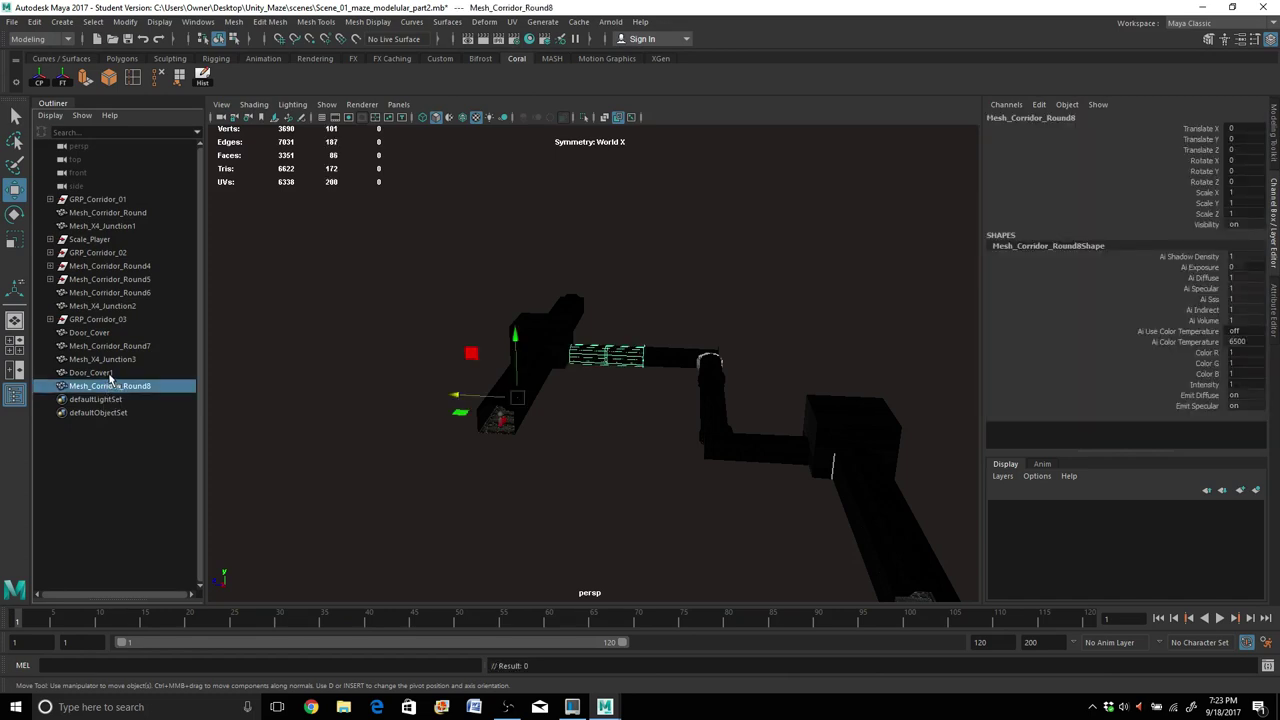
left_click_drag(514, 338, 513, 302)
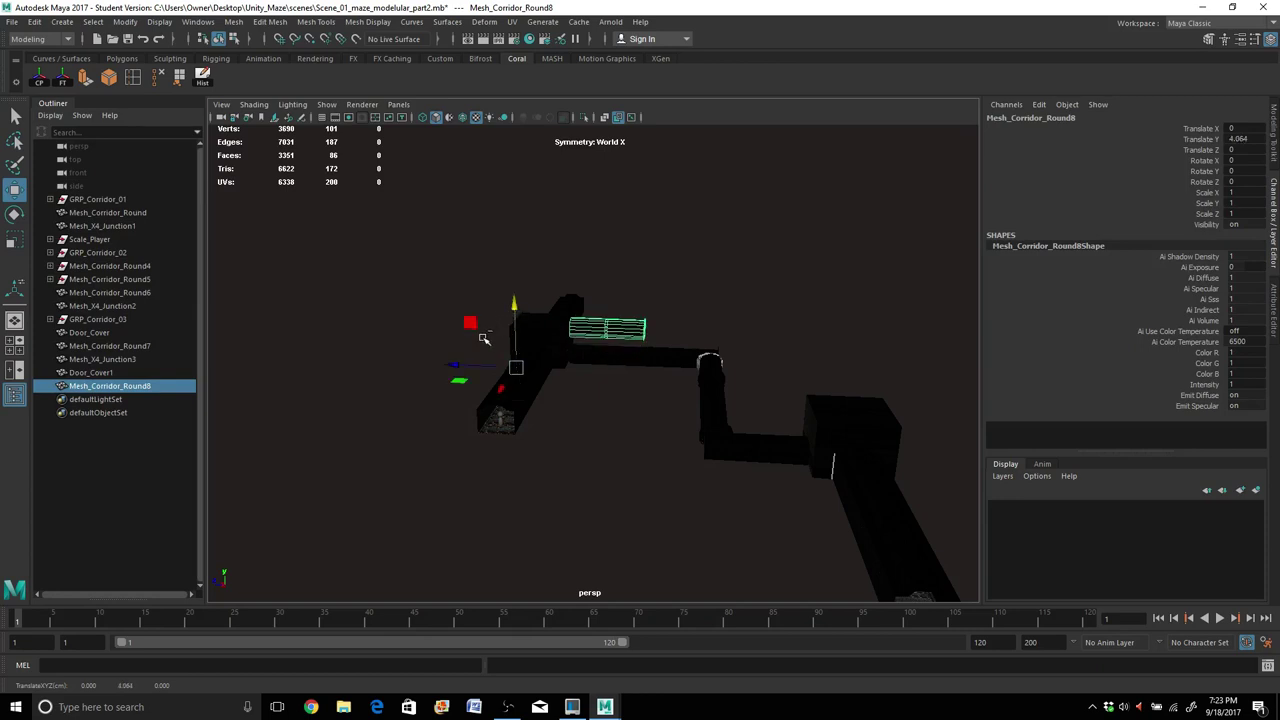
key("ctrl+z")
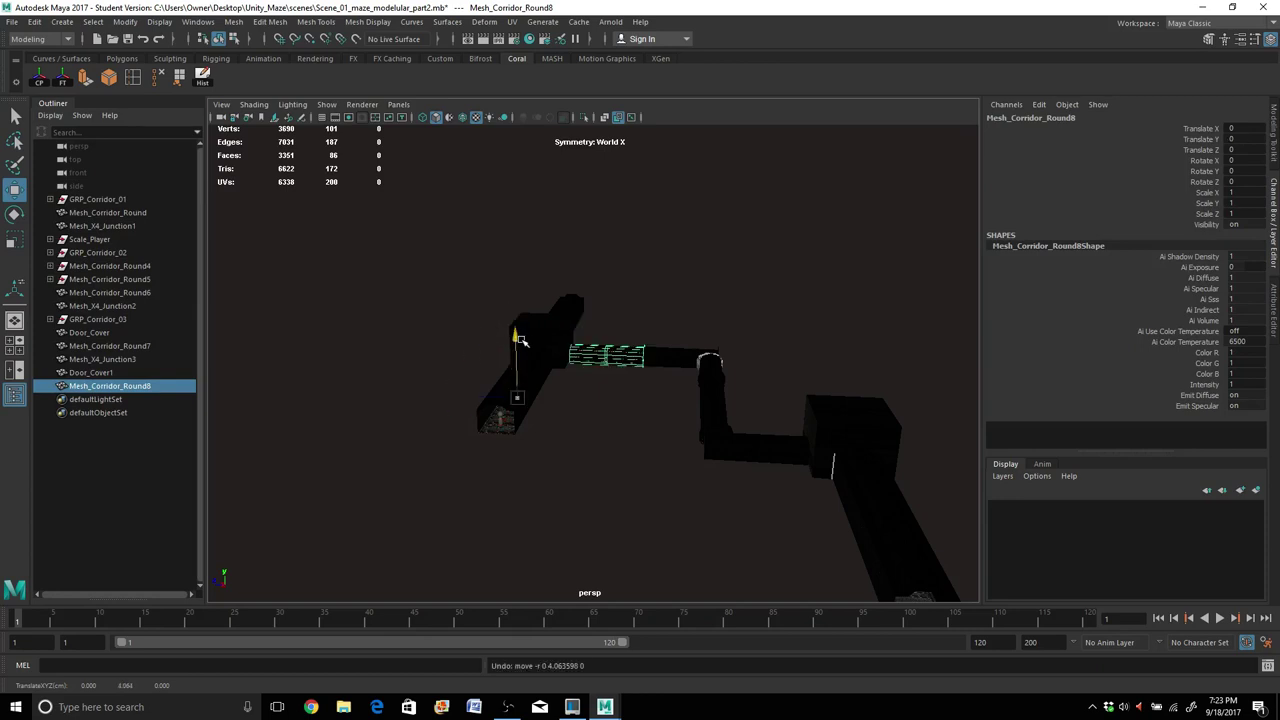
left_click(520, 340)
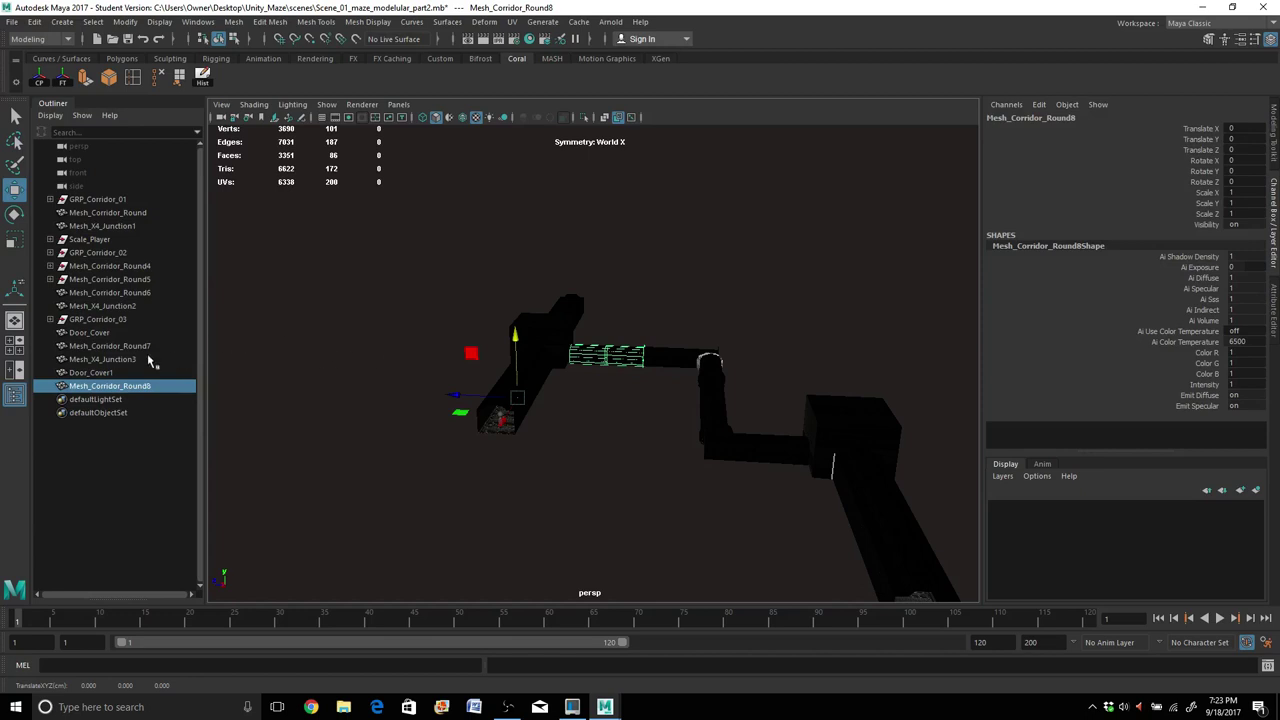
Test-lift Door_Cover, Mesh_Corridor_Round7, Mesh_X4_Junction3, Door_Cover1 and Mesh_Corridor_Round8 in Y, and delete these five objects.
left_click(97, 333, "shift")
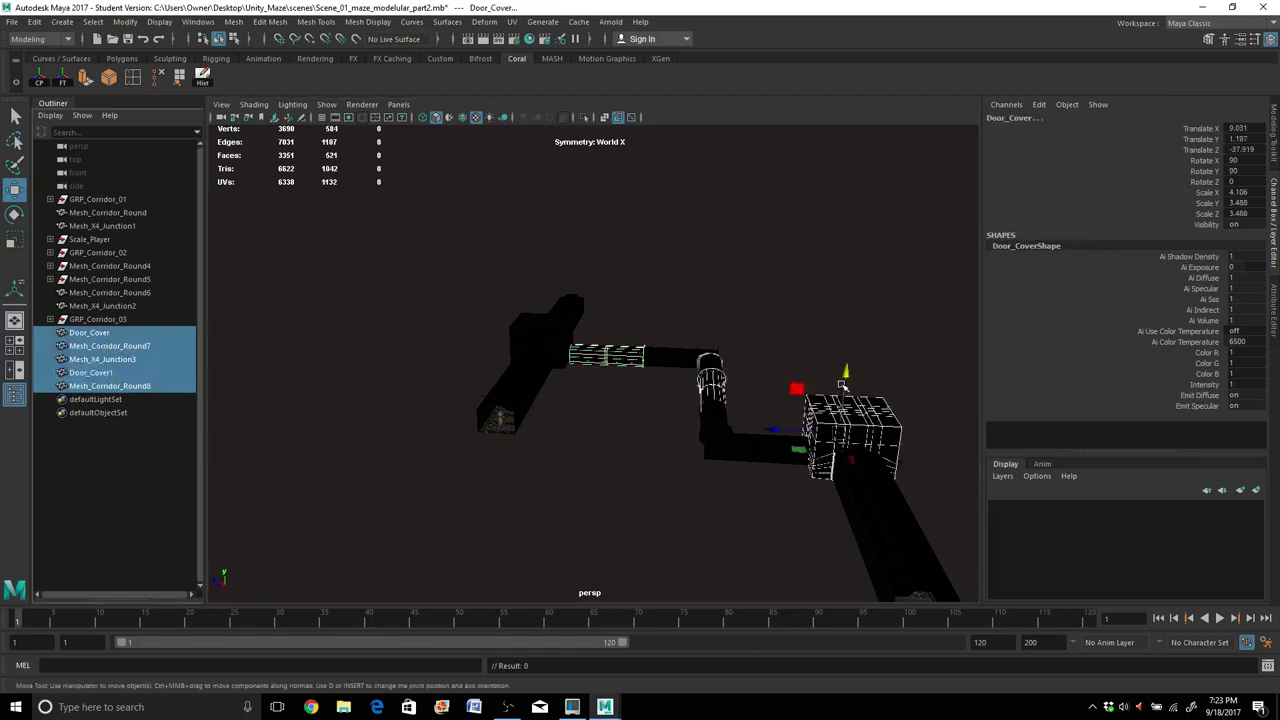
left_click_drag(843, 385, 848, 314)
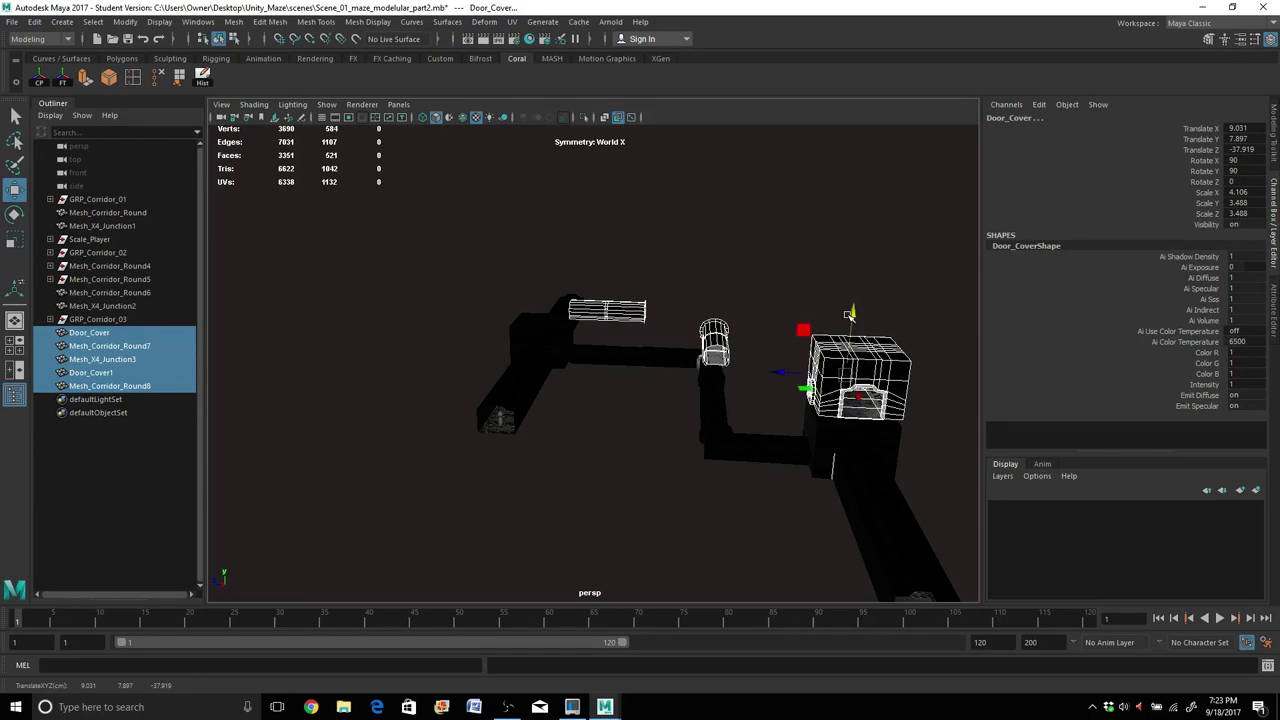
key("Delete")
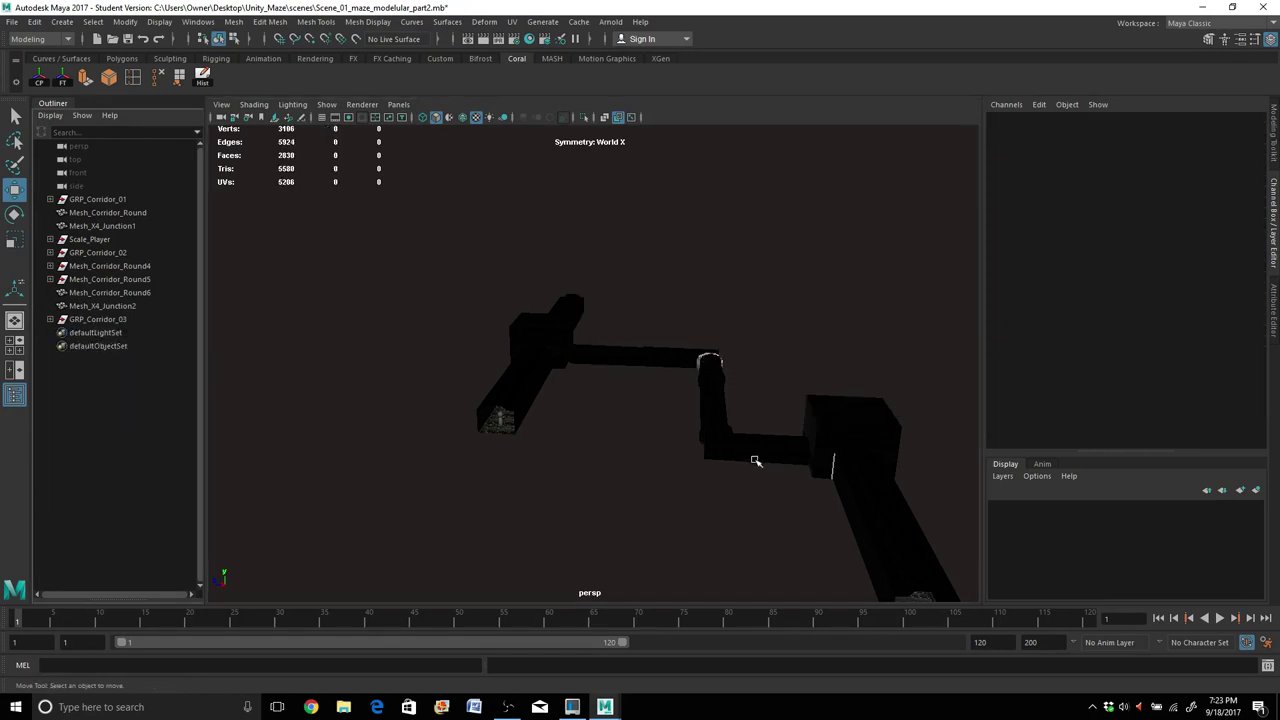
Select GRP_Corridor_03 through Mesh_Corridor_Round4 as whole Outliner objects, add Mesh_Corridor_Round, and duplicate the set.
left_click_drag(757, 461, 766, 486, "alt")
left_click_drag(611, 317, 852, 610)
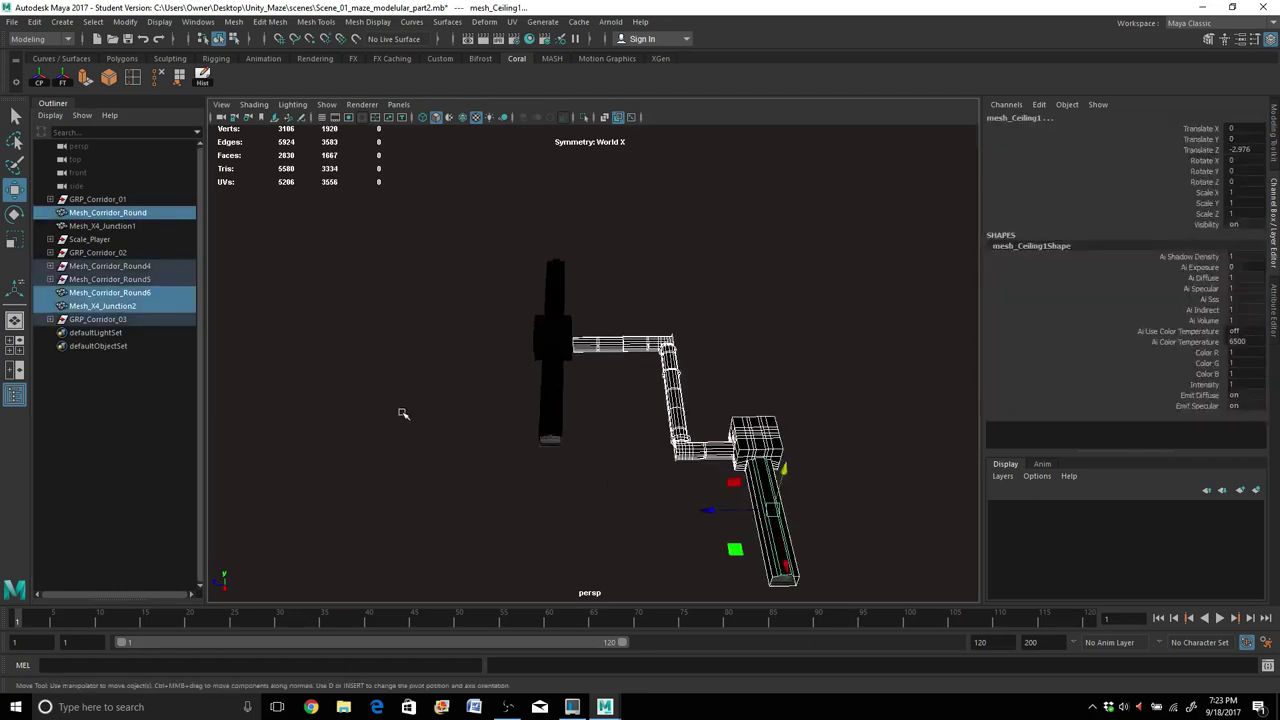
left_click(103, 320)
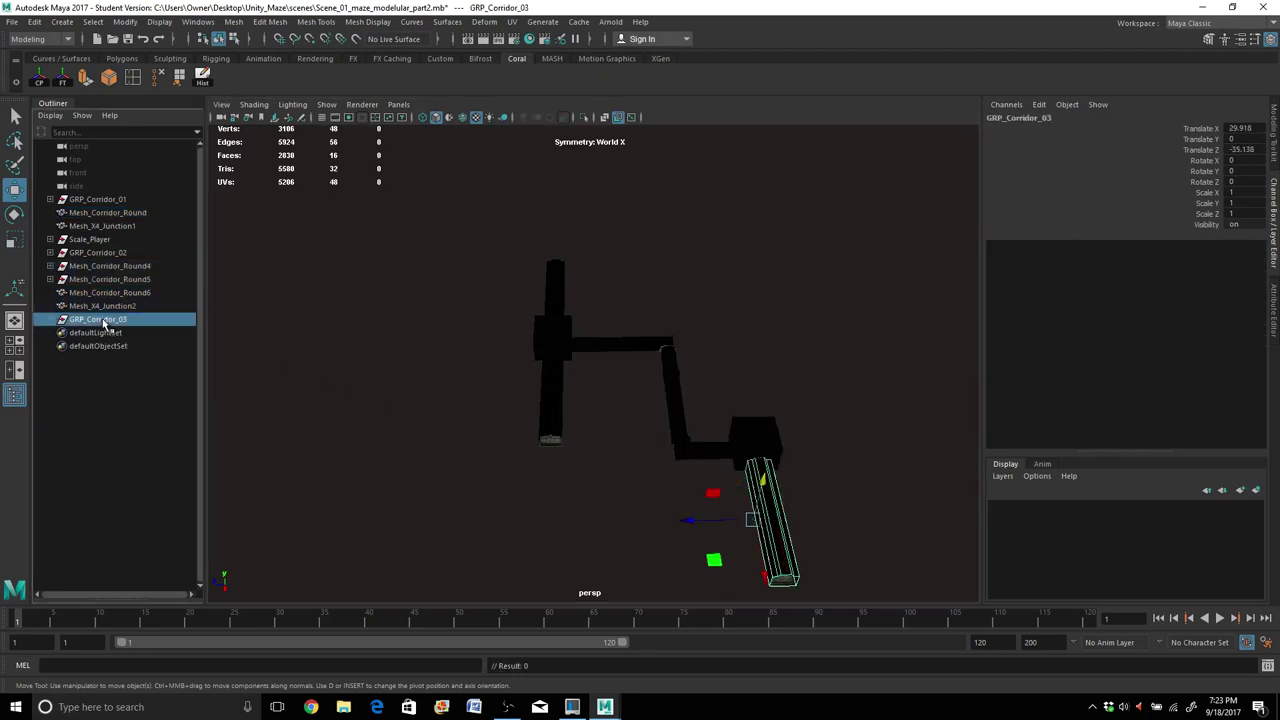
left_click(103, 268, "shift")
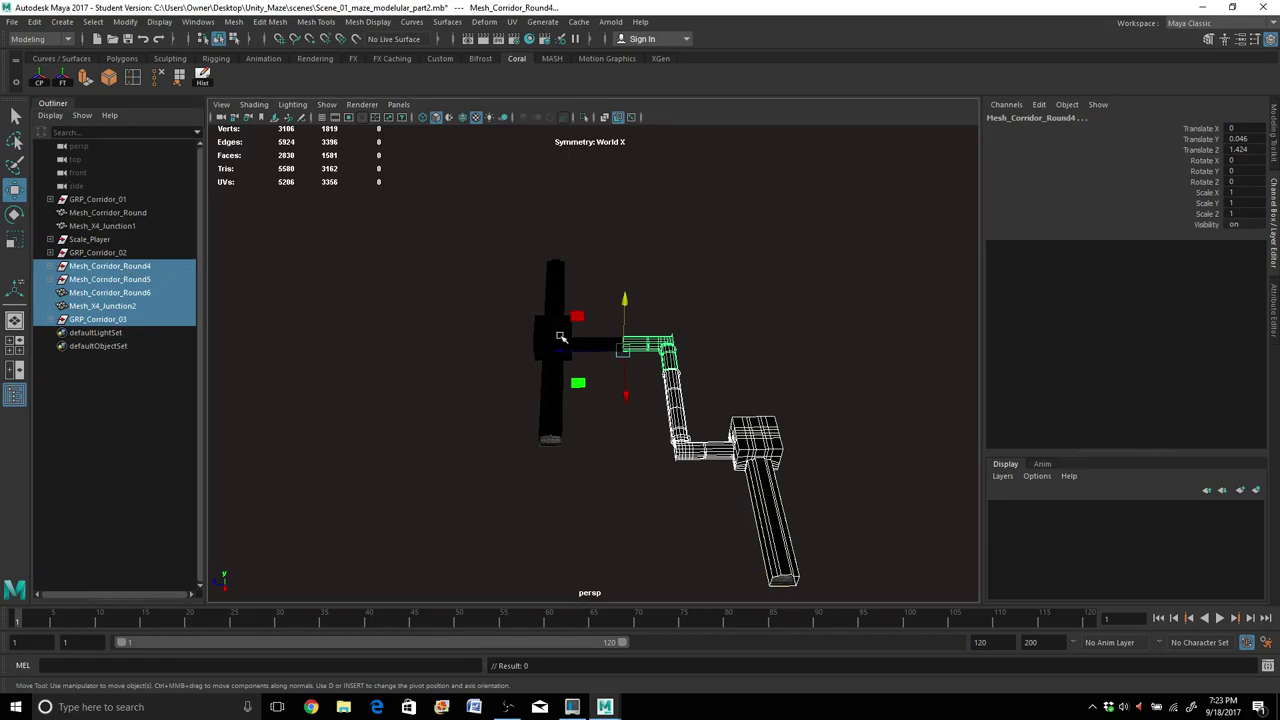
scroll(561, 341, "up", 2)
left_click(595, 340, "shift")
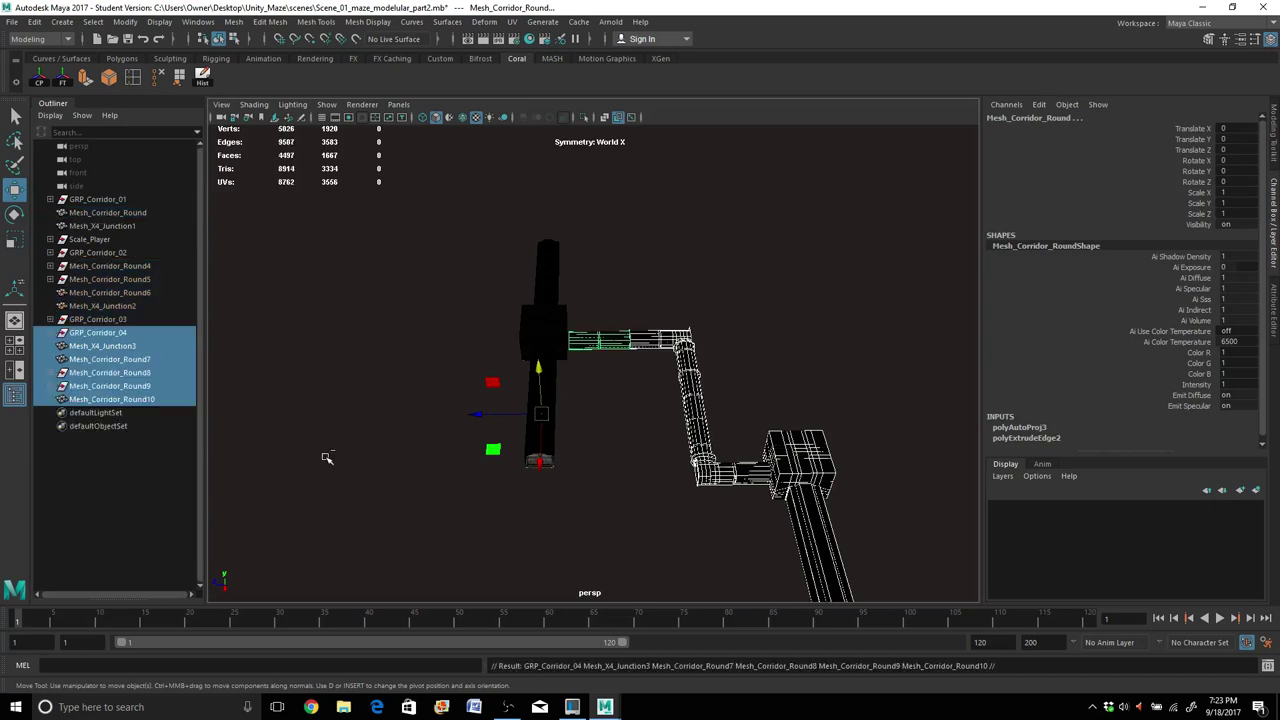
Group the duplicated corridors and junction and name the group GRP_Maze_Wing.
key("ctrl+g")
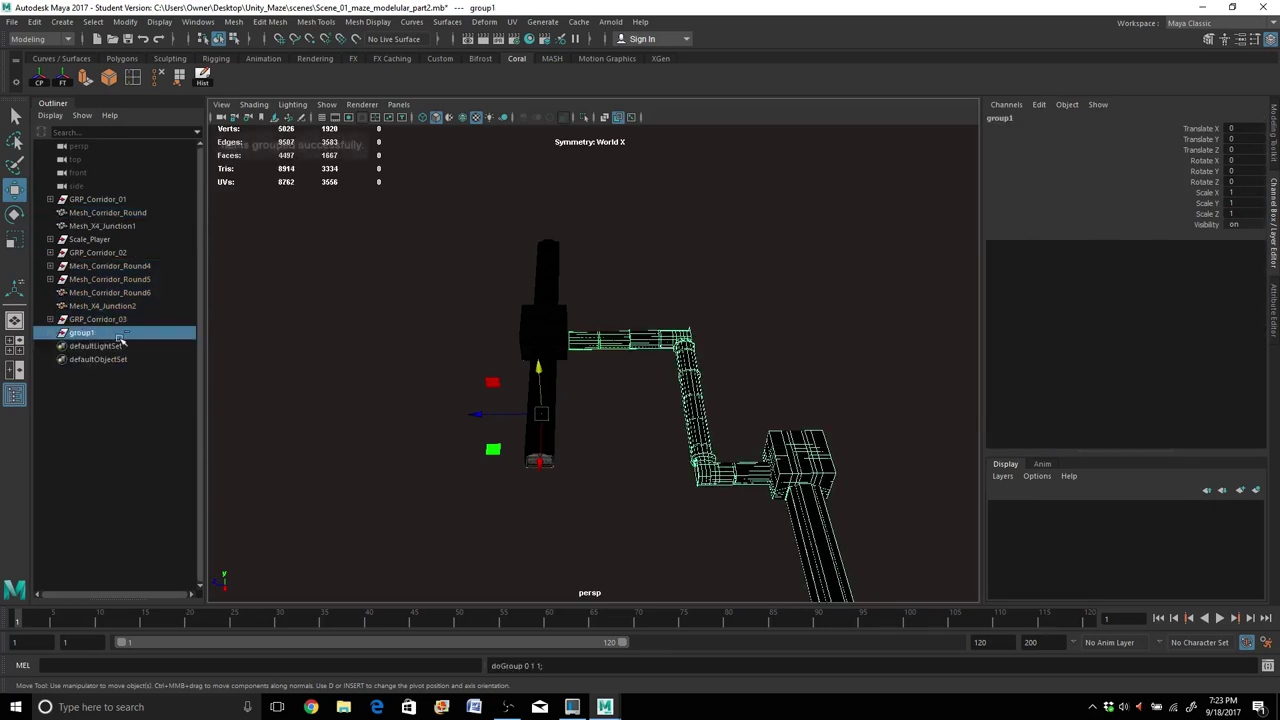
double_click(80, 336)
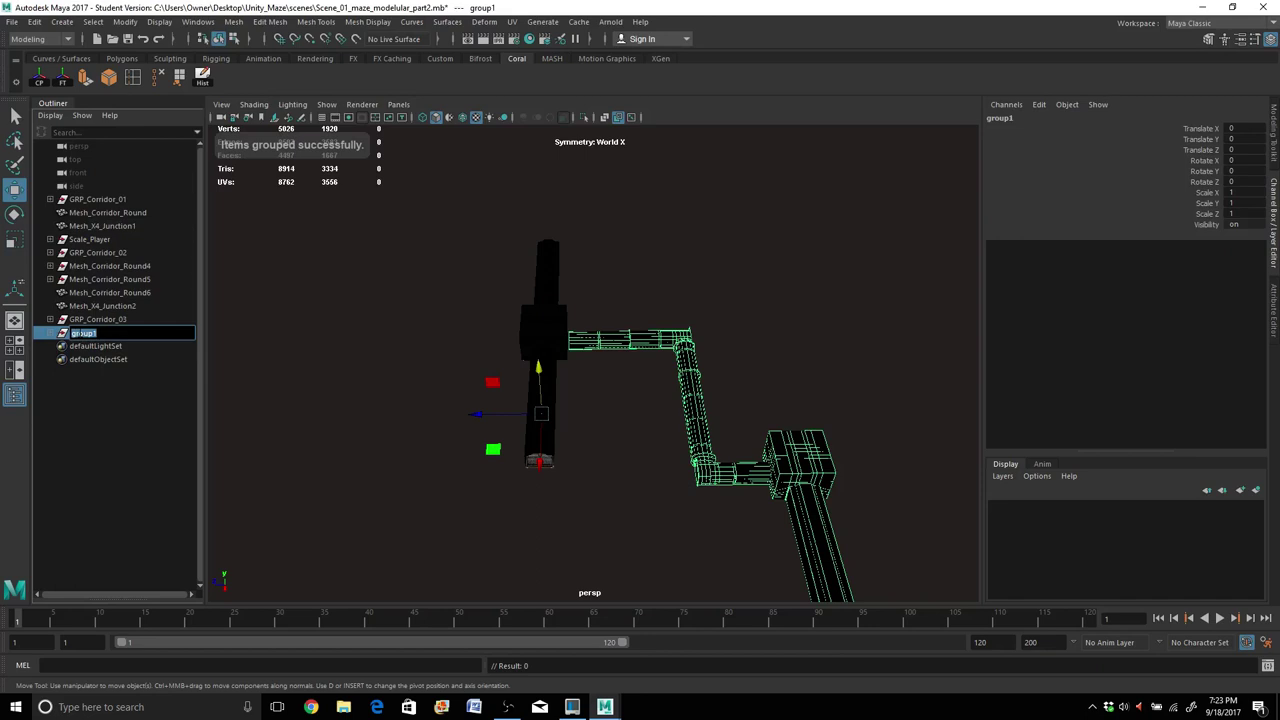
type("GRP_Maze_W")
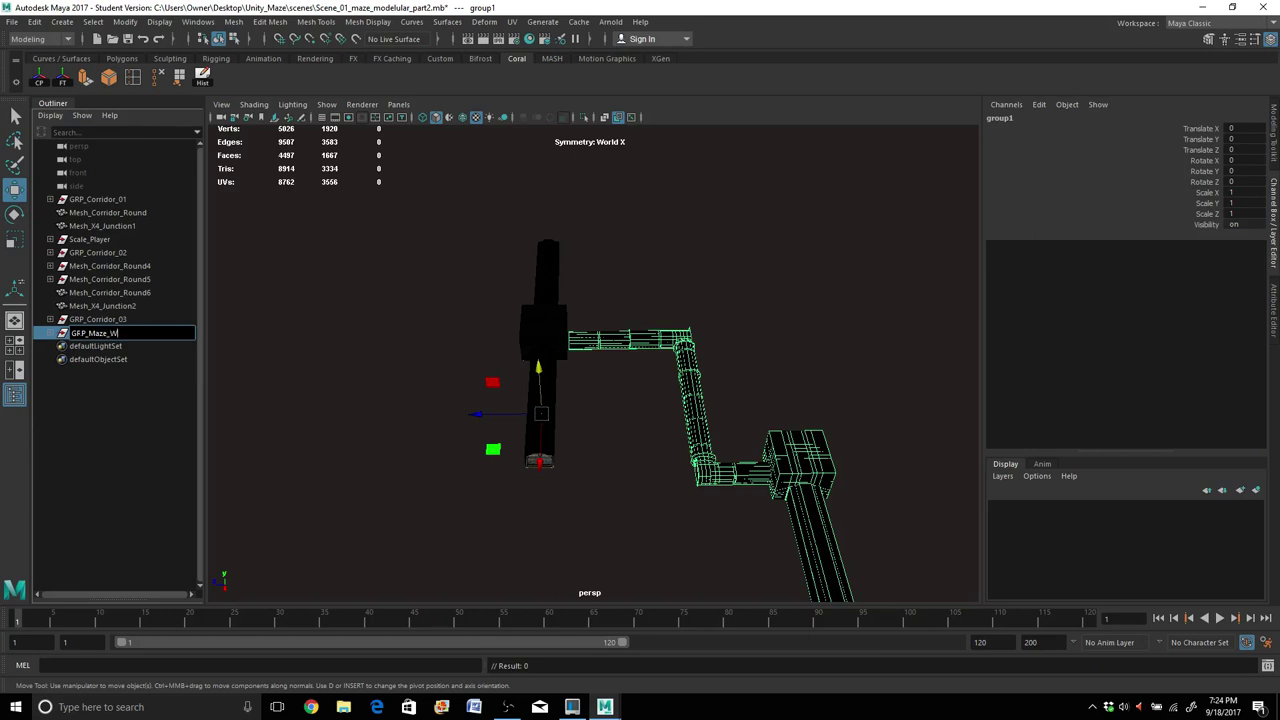
type("ing")
key("Return")
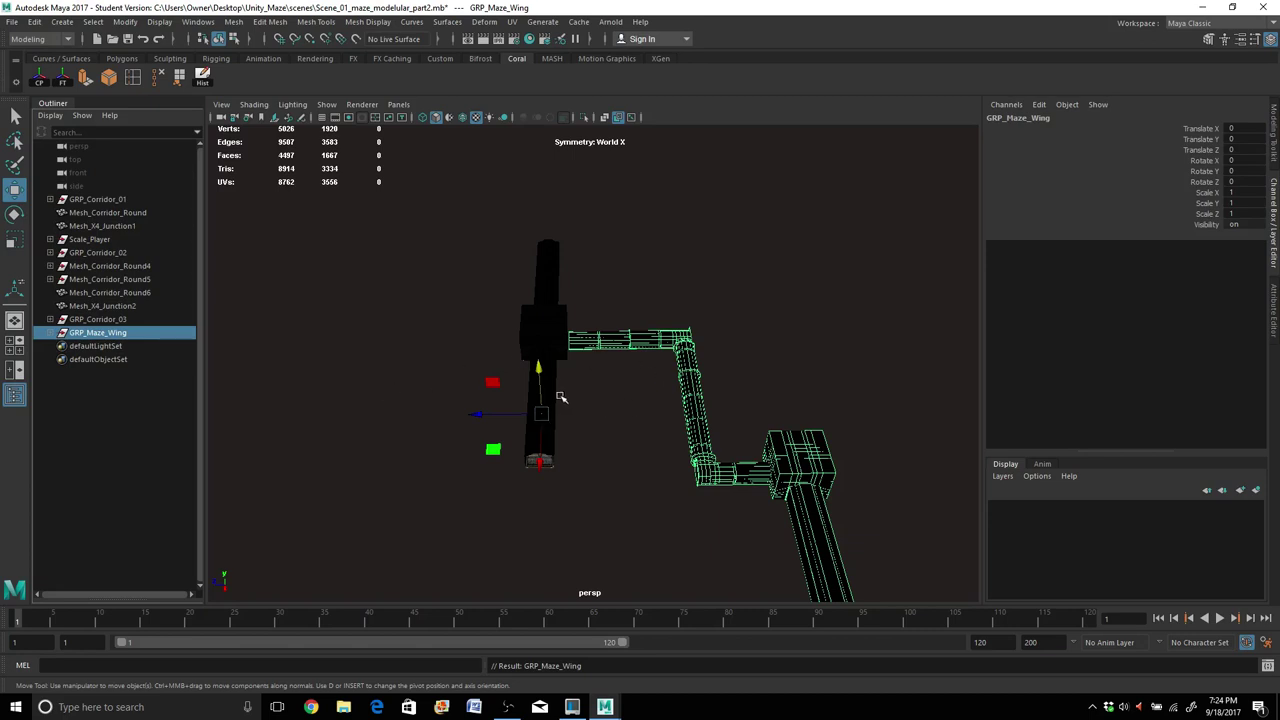
scroll(562, 397, "up", 2)
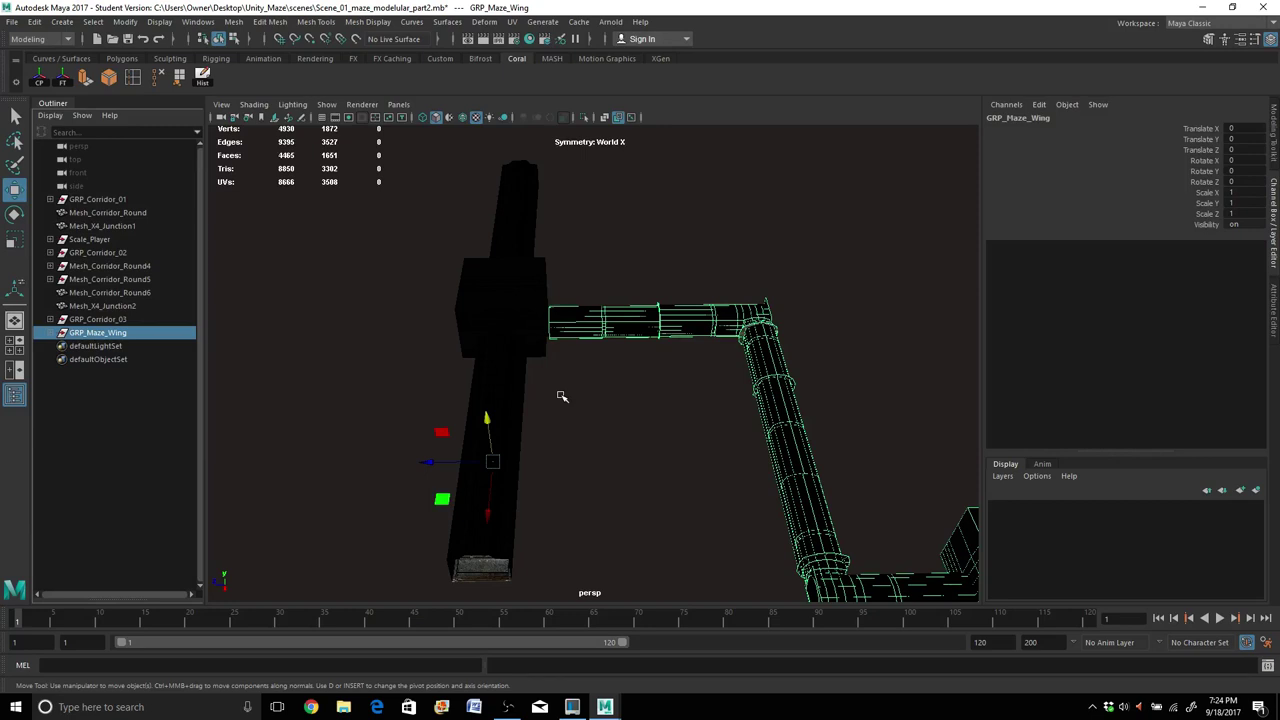
scroll(539, 407, "up", 2)
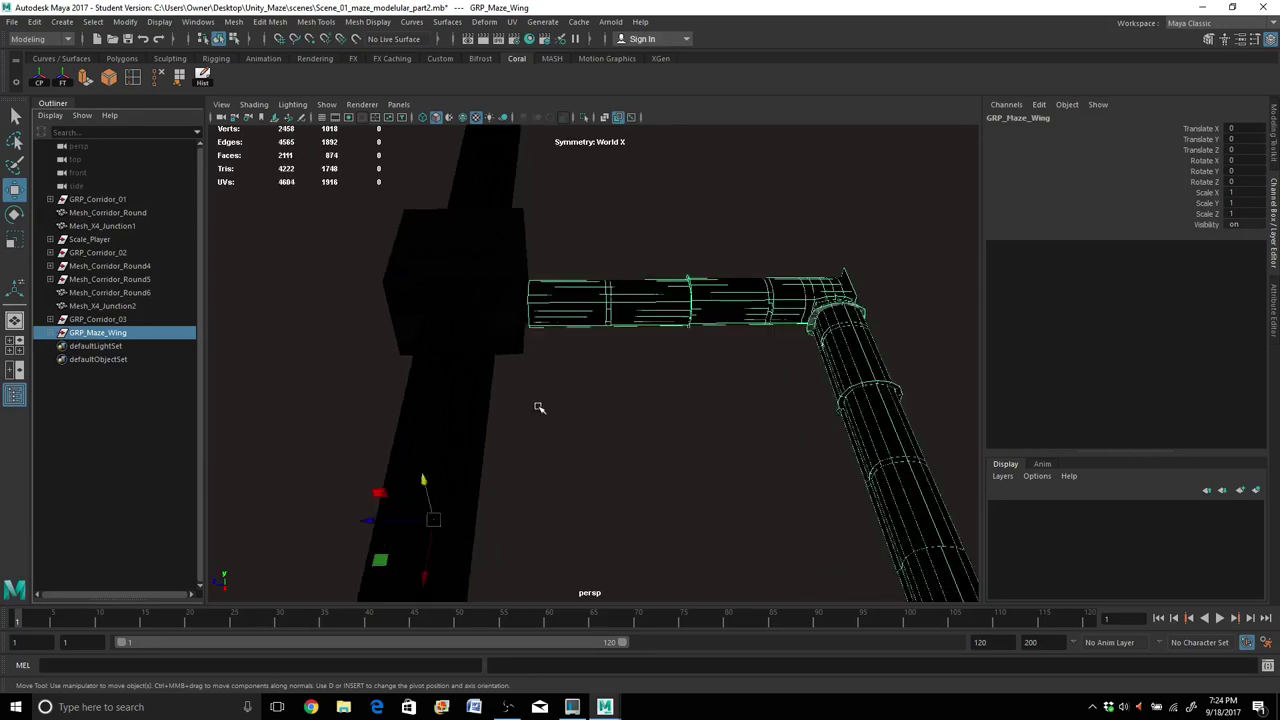
Snap the pivot of GRP_Maze_Wing to a vertex on the wing's end that meets the central junction.
key("d")
key("v")
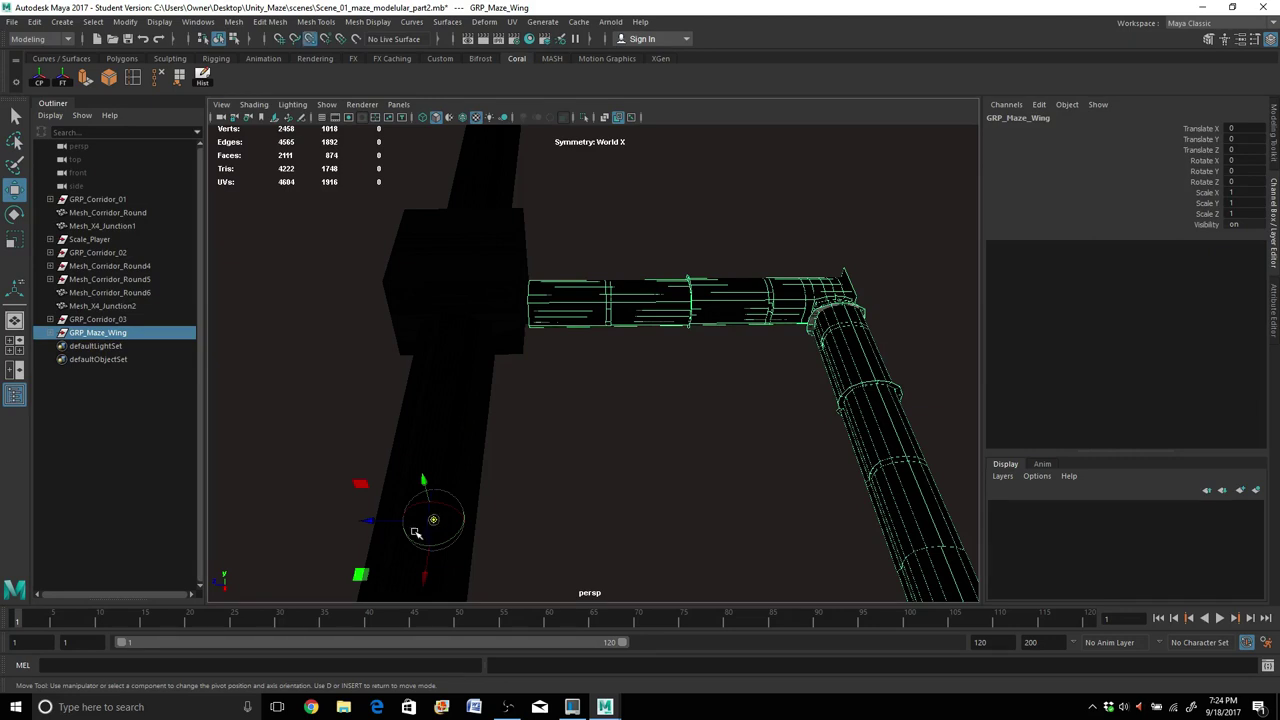
key("d")
key("d")
key("v")
left_click_drag(432, 523, 478, 469)
key("d")
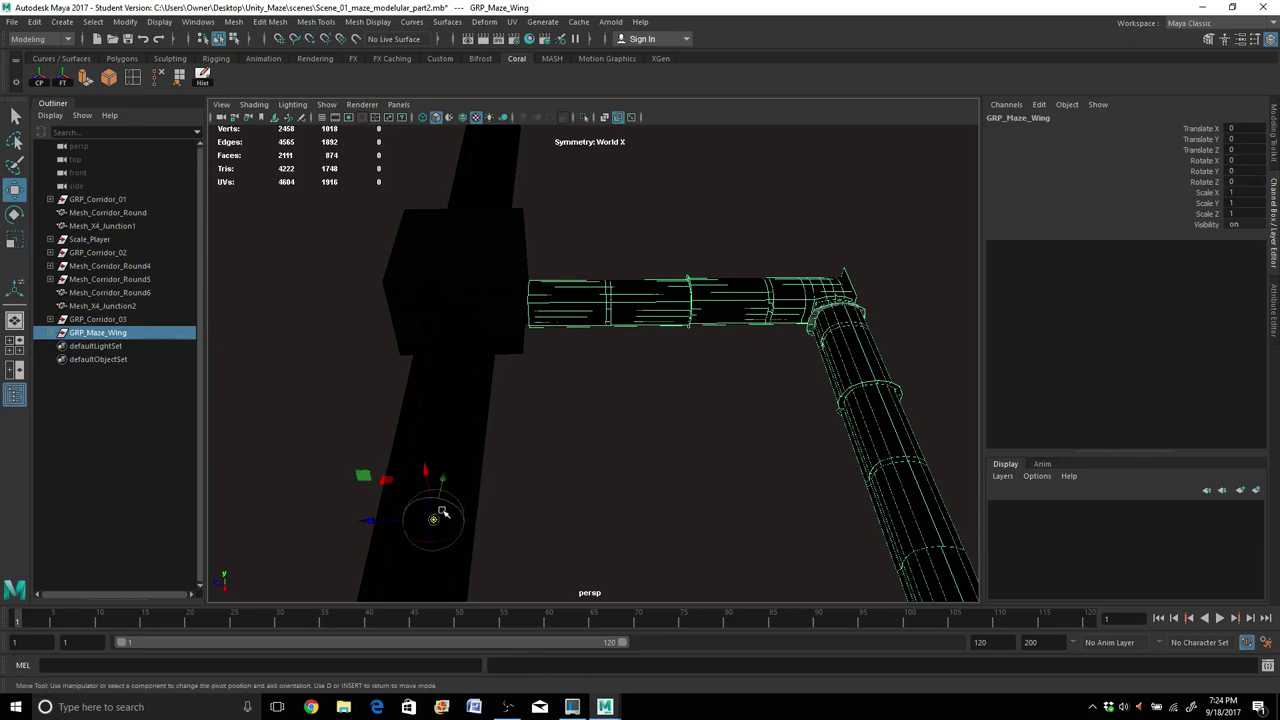
key("v")
left_click_drag(434, 519, 529, 308)
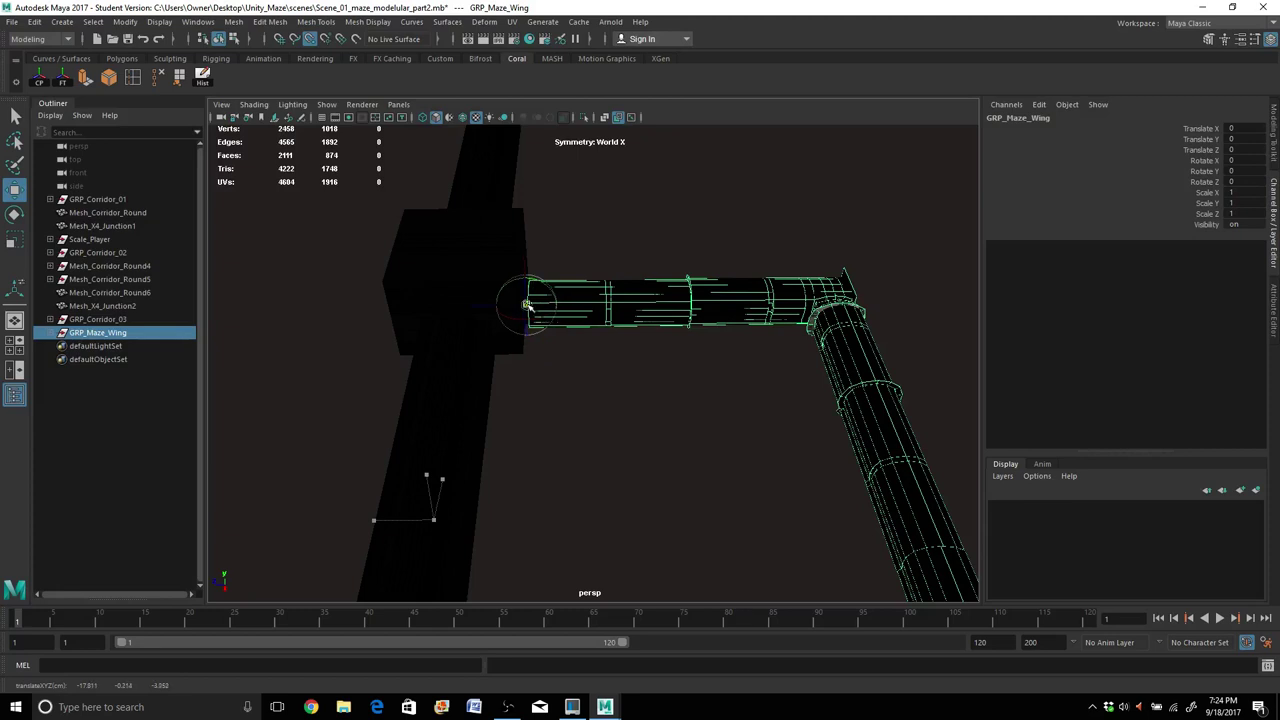
scroll(531, 308, "up", 5)
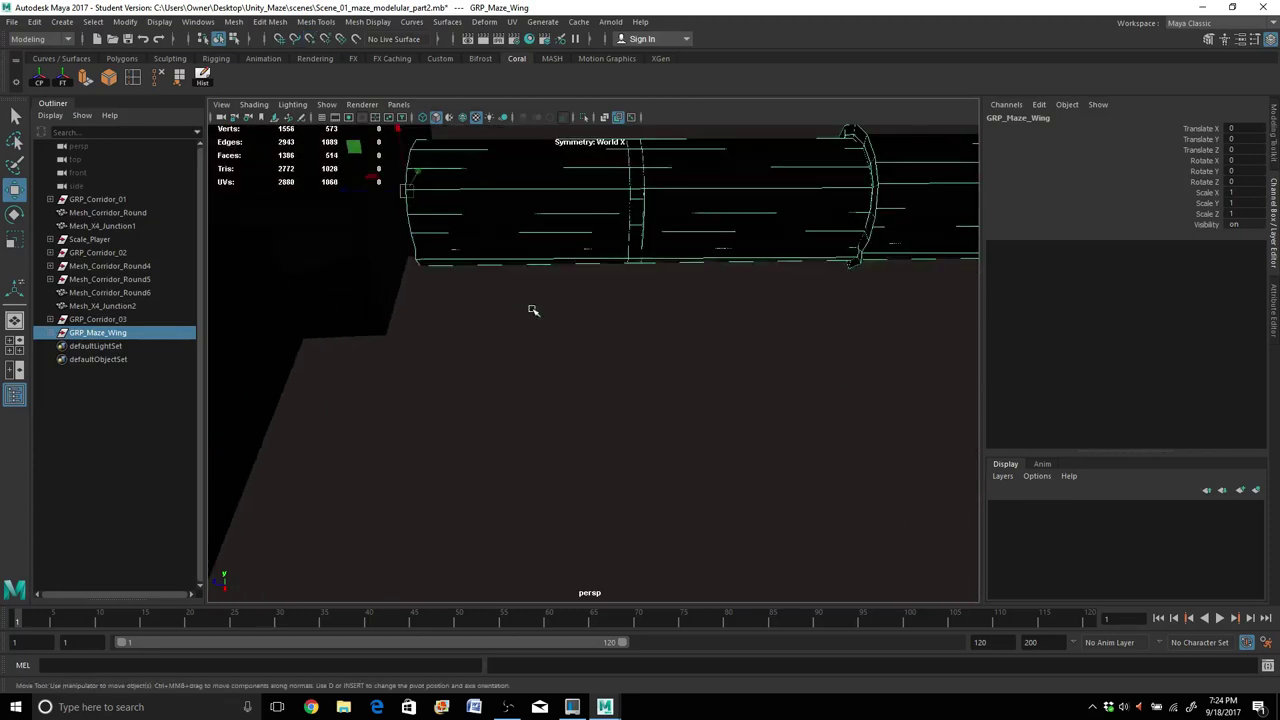
middle_click_drag(532, 325, 571, 423, "alt")
scroll(564, 426, "down", 5)
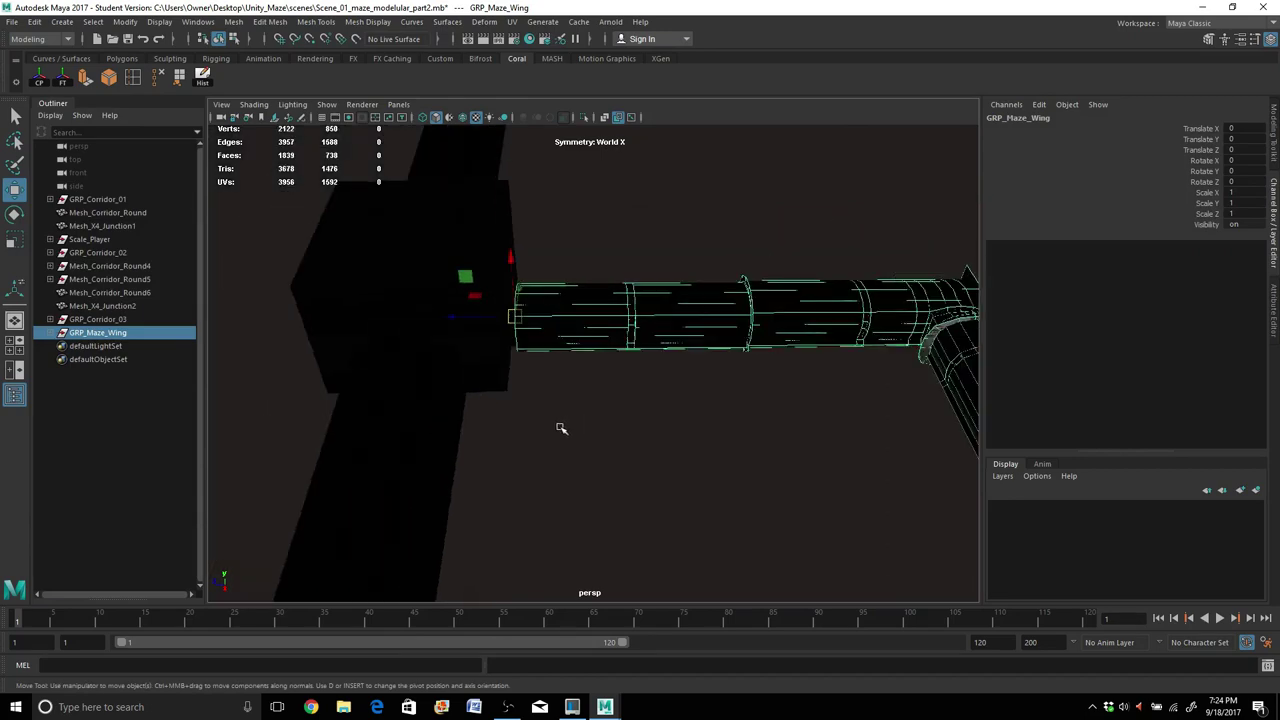
scroll(559, 430, "down", 3)
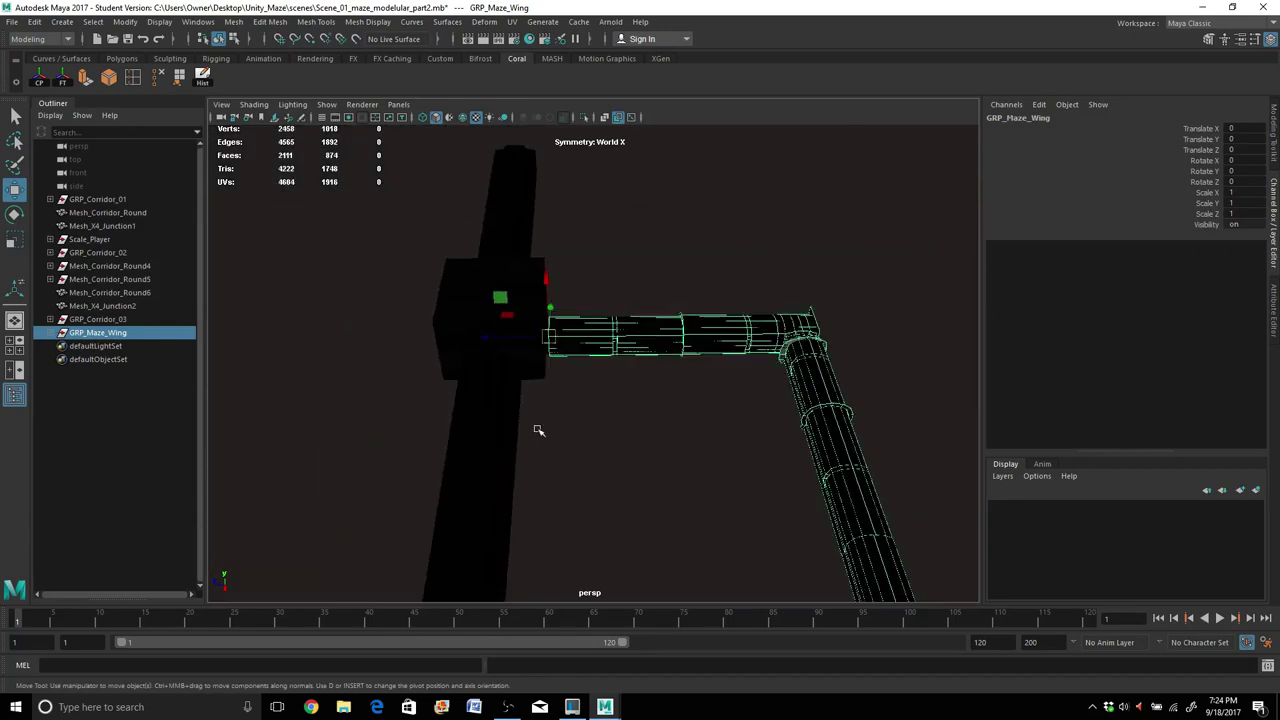
Rotate the GRP_Maze_Wing pivot slightly to straighten its axes at the junction end.
left_click_drag(538, 430, 450, 383, "alt")
scroll(450, 383, "down", 4)
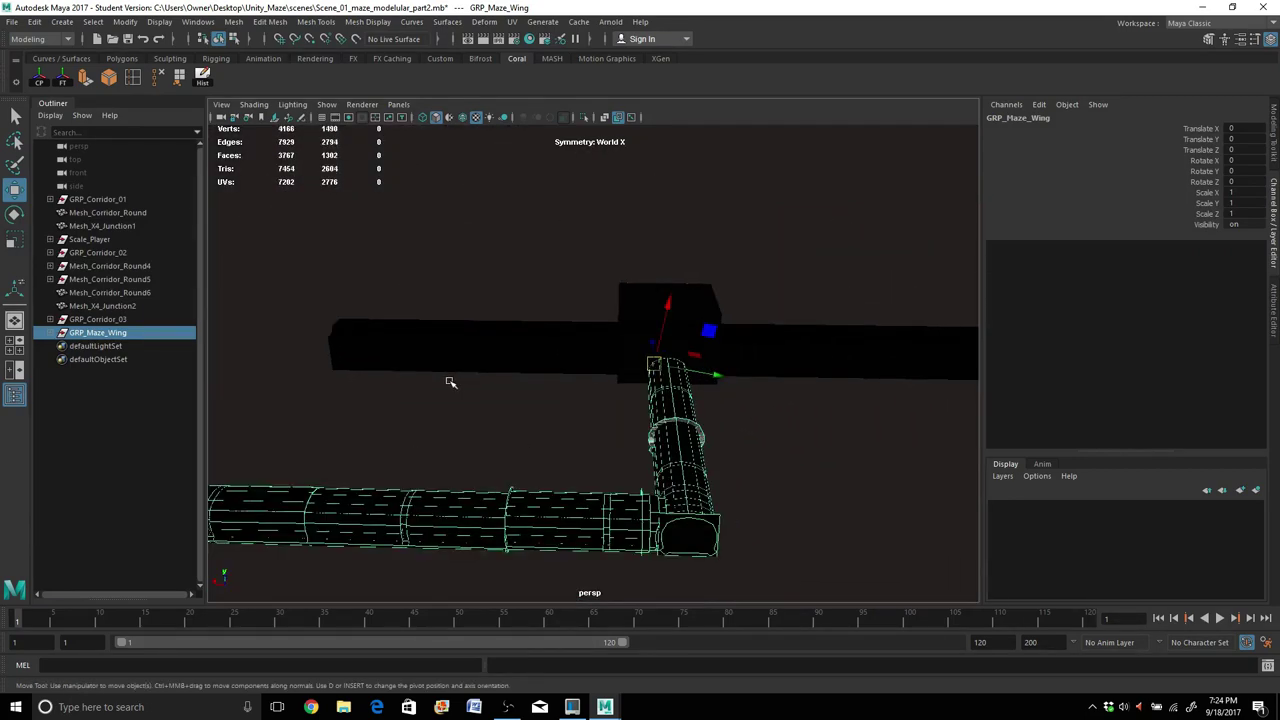
key("d")
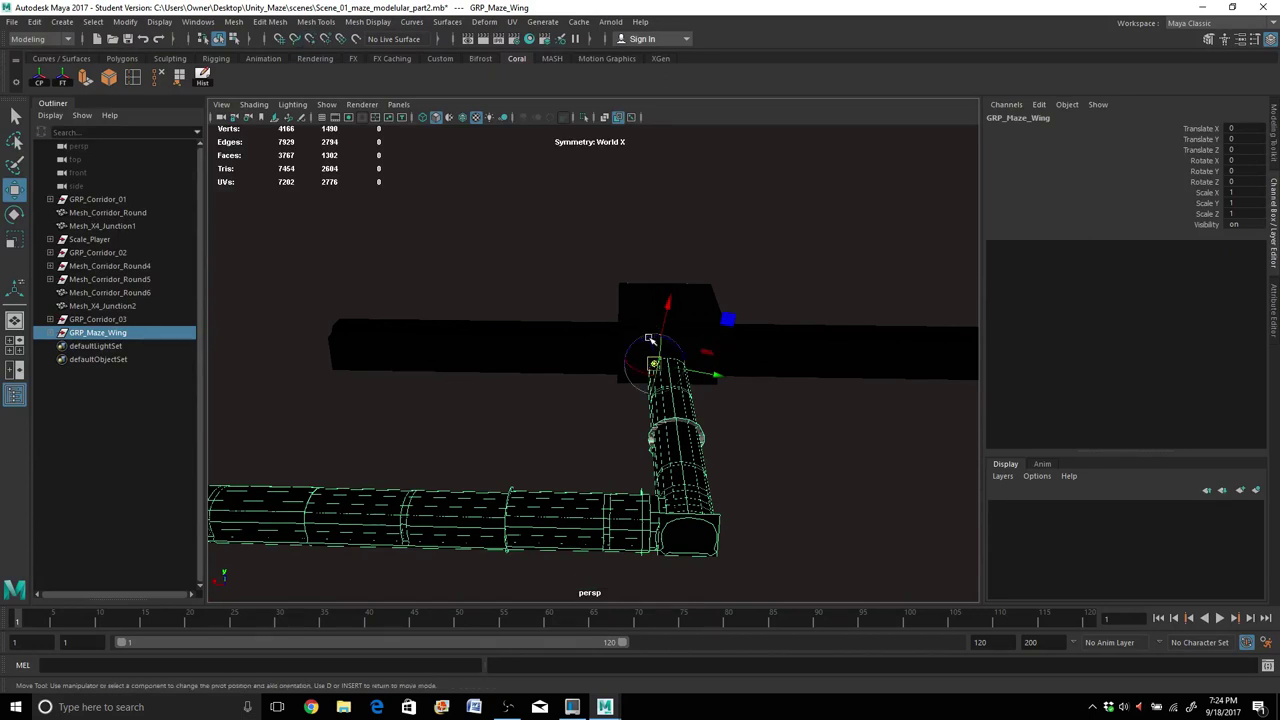
left_click_drag(648, 340, 640, 337)
key("d")
Rotate GRP_Maze_Wing about its junction-end pivot, setting Rotate Y to 180.
scroll(491, 442, "down", 2)
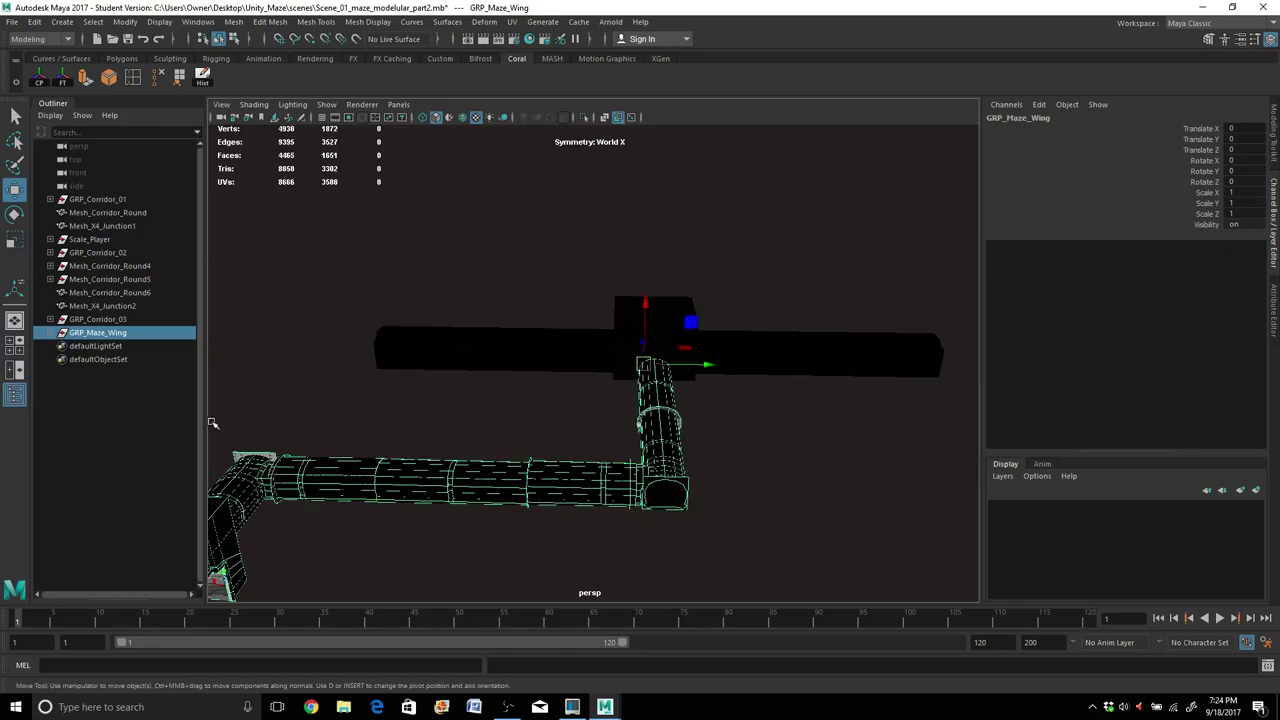
left_click_drag(483, 380, 509, 394, "alt")
key("e")
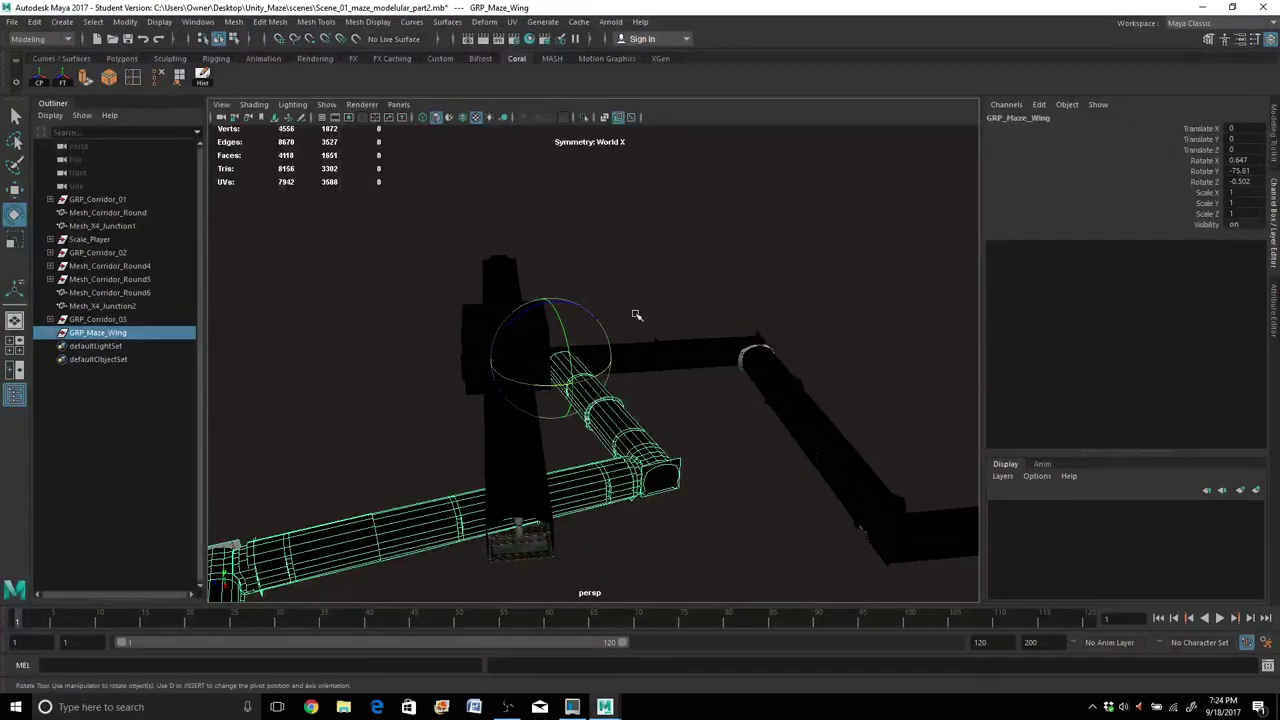
left_click_drag(603, 374, 652, 358)
double_click(1240, 171)
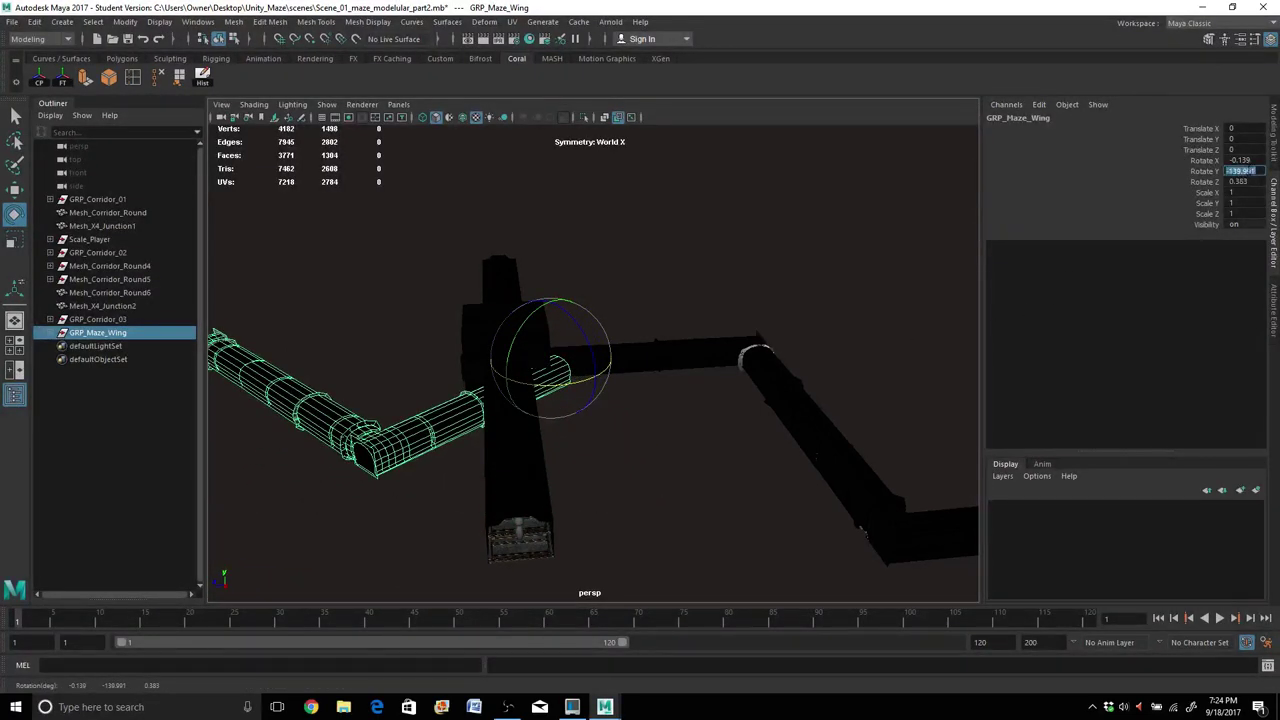
type("180")
key("Return")
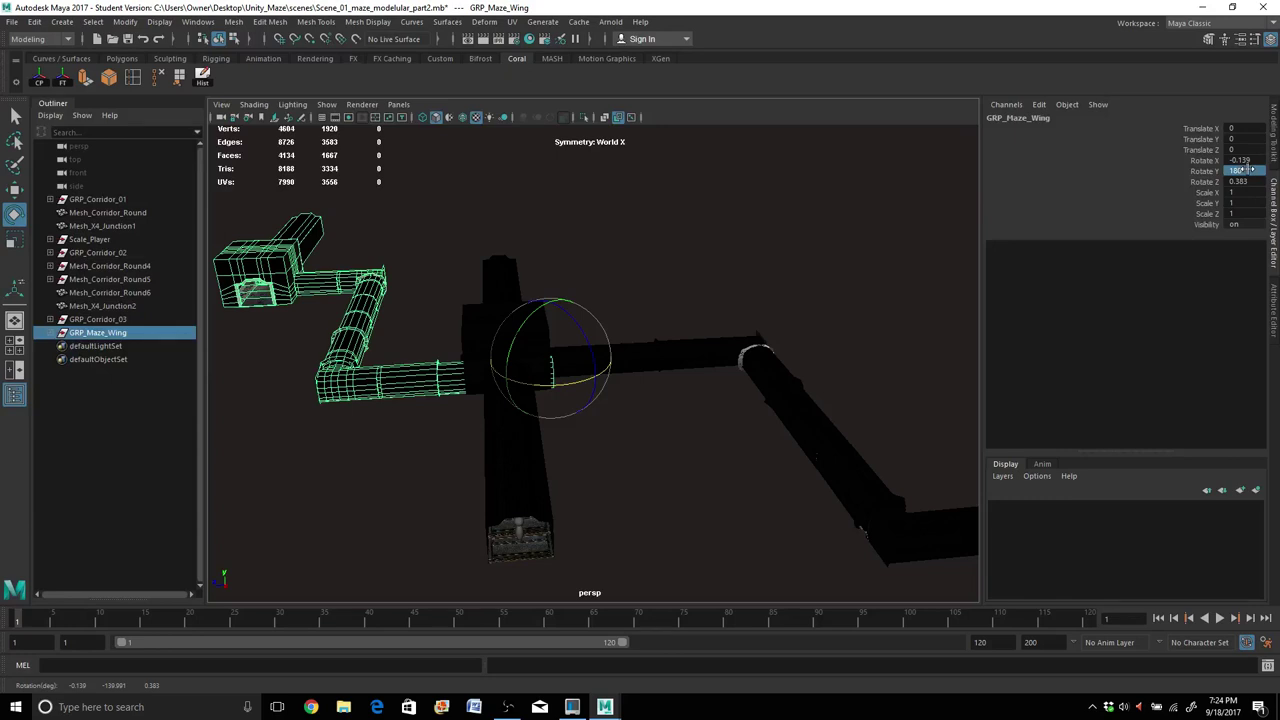
Center the pivot of GRP_Maze_Wing and adjust the pivot's orientation to line up with the corridors.
left_click_drag(529, 339, 721, 359, "alt")
key("w")
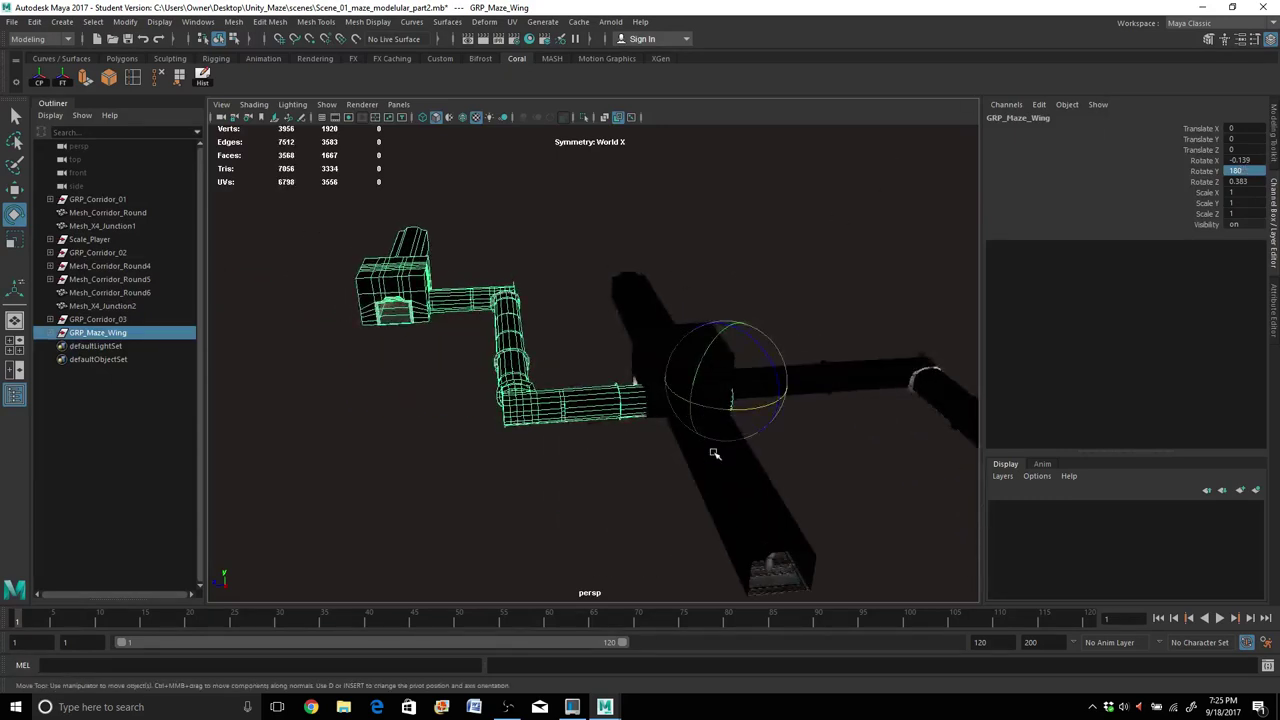
key("w")
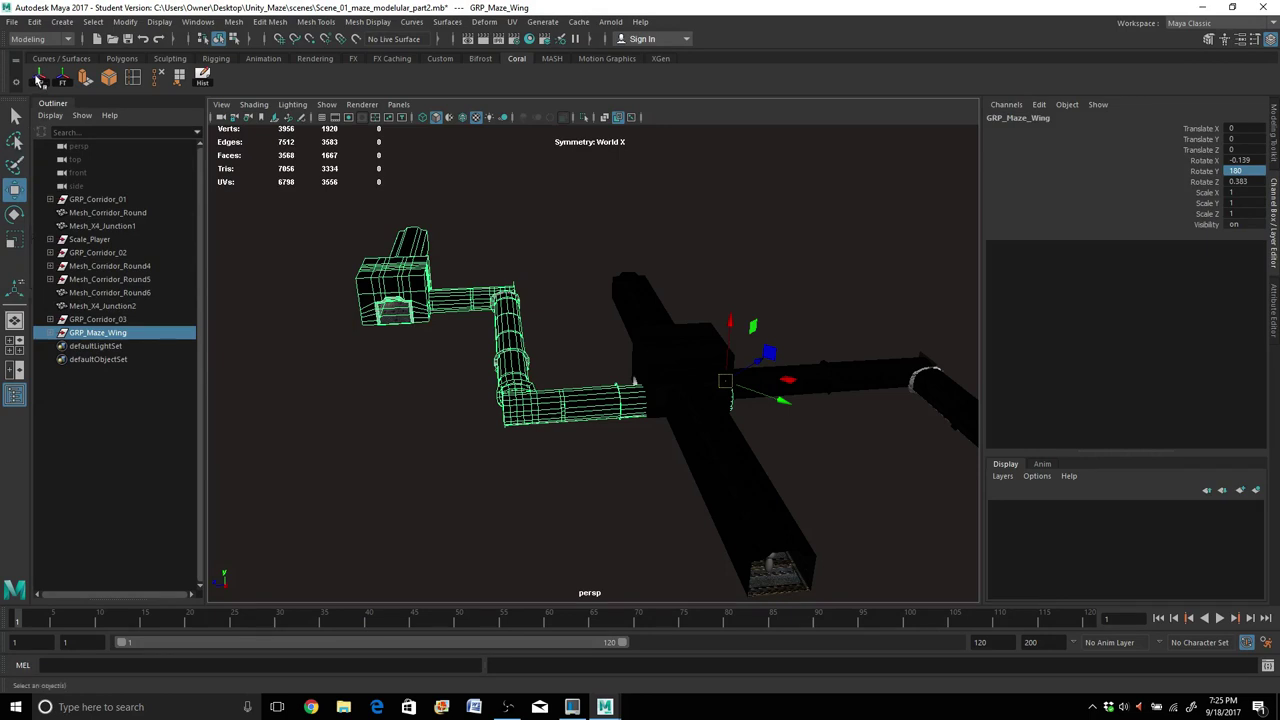
left_click(38, 80)
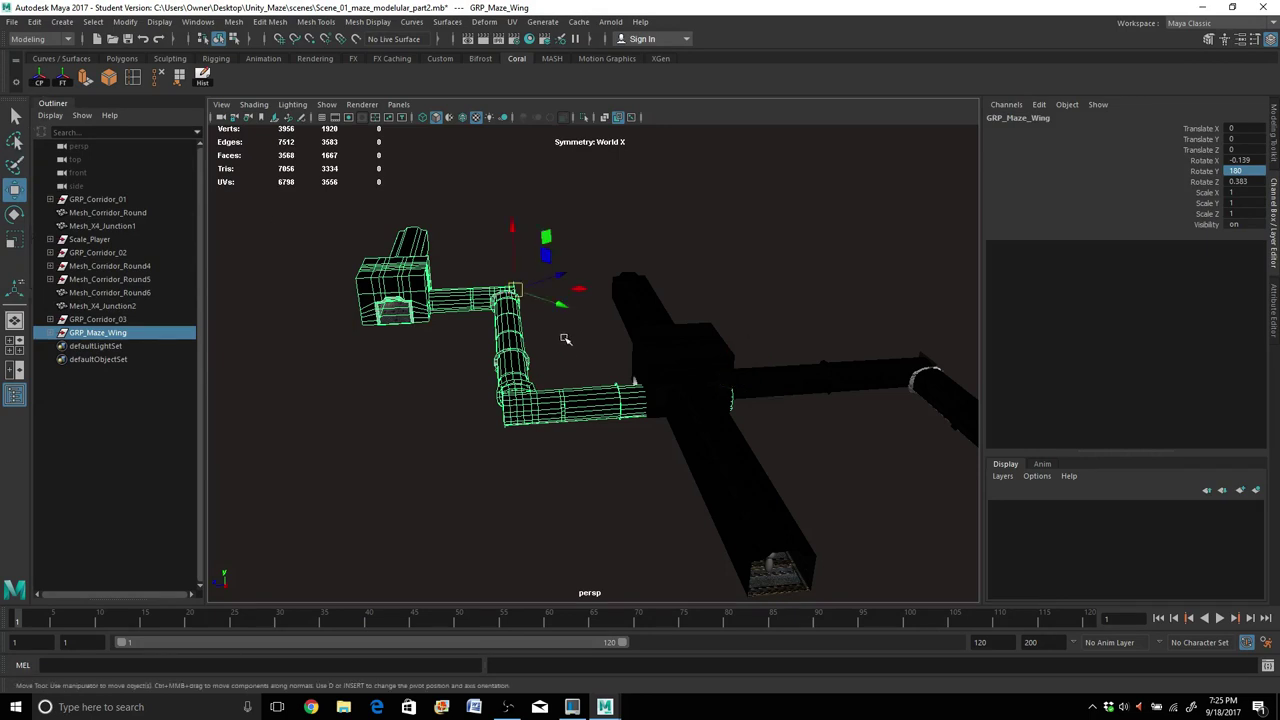
key("d")
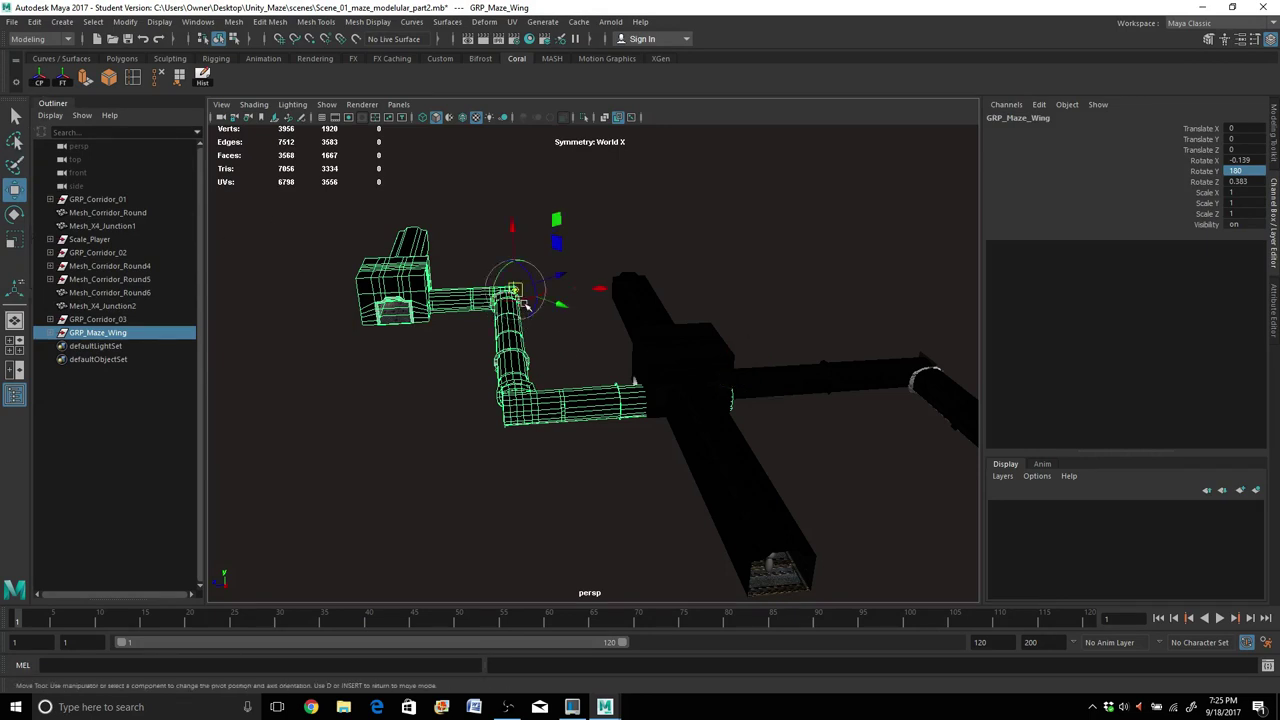
left_click_drag(529, 299, 511, 305)
scroll(513, 304, "up", 3)
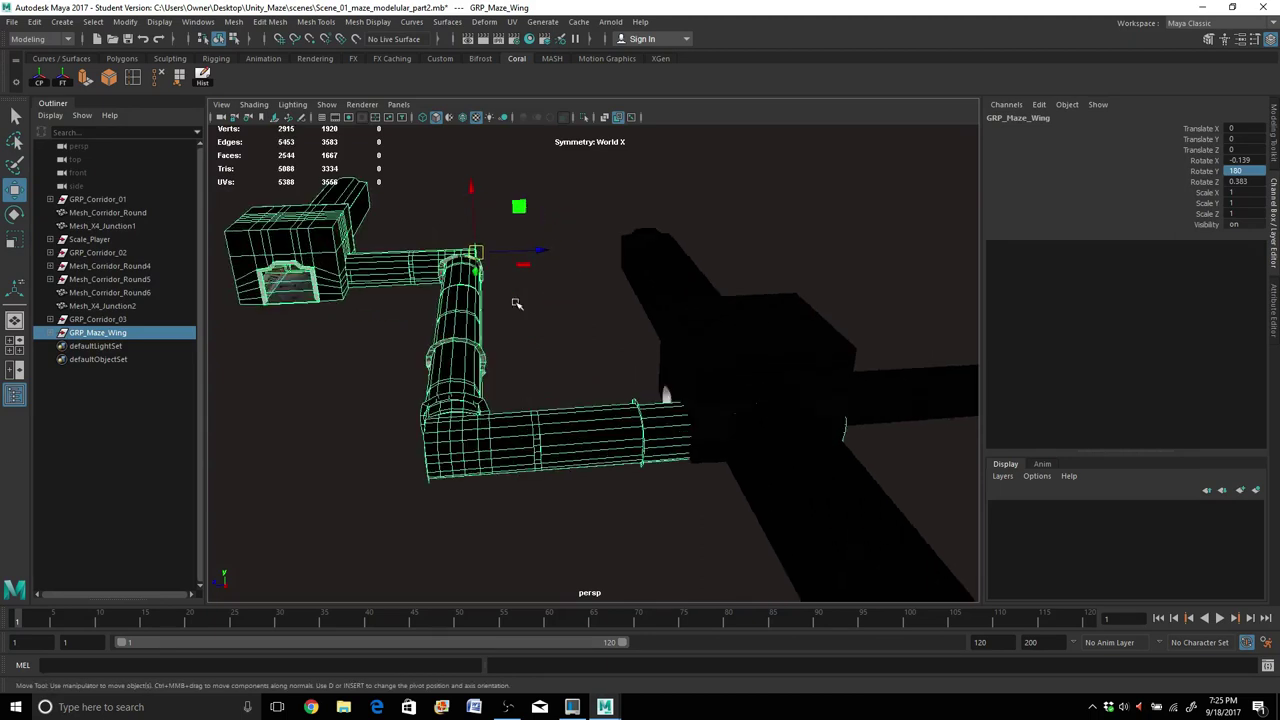
Move GRP_Maze_Wing away from the central junction to about 8.55 in Z.
left_click_drag(541, 250, 432, 253)
left_click_drag(430, 383, 489, 398, "alt")
scroll(488, 399, "down", 2)
Reposition the GRP_Maze_Wing pivot at its connecting corridor end and shift the wing to about -2.113 in X.
key("d")
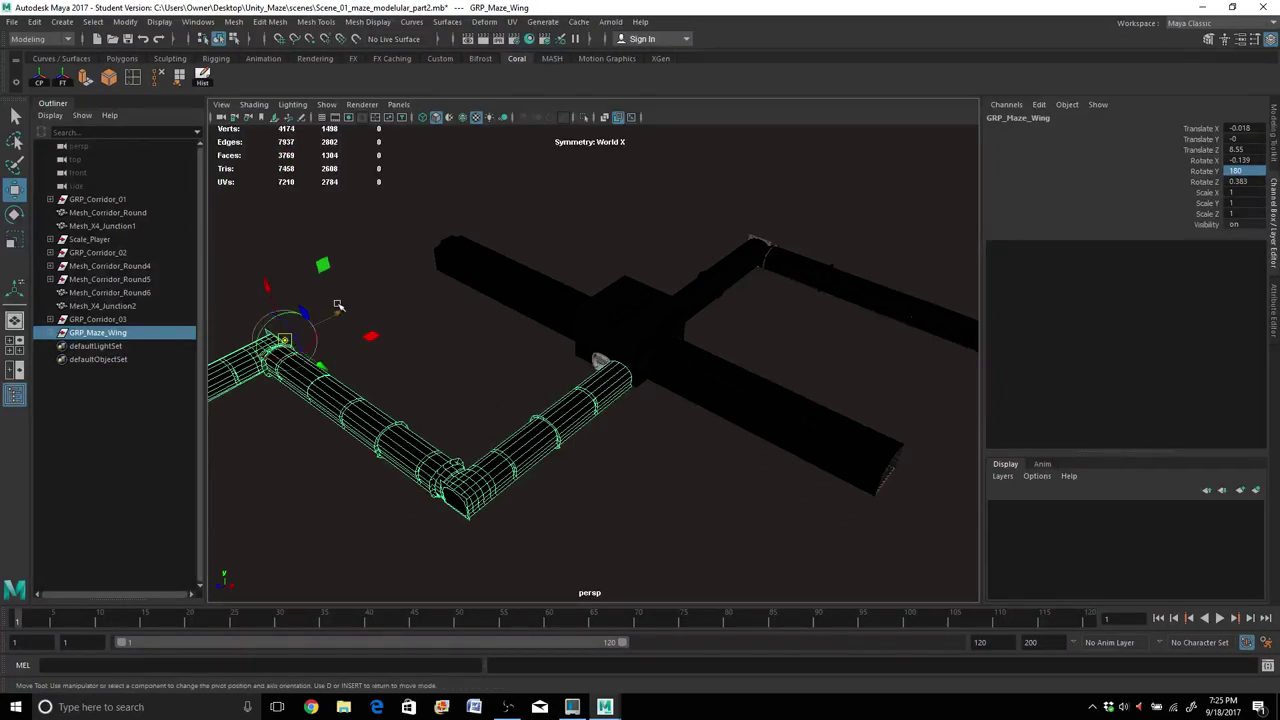
left_click_drag(342, 310, 460, 237)
middle_click_drag(466, 294, 637, 403)
left_click_drag(637, 403, 567, 402)
Fit GRP_Maze_Wing against the junction's side by nudging it to about 8.408 in Z and -0.074 in Y.
scroll(632, 430, "up", 4)
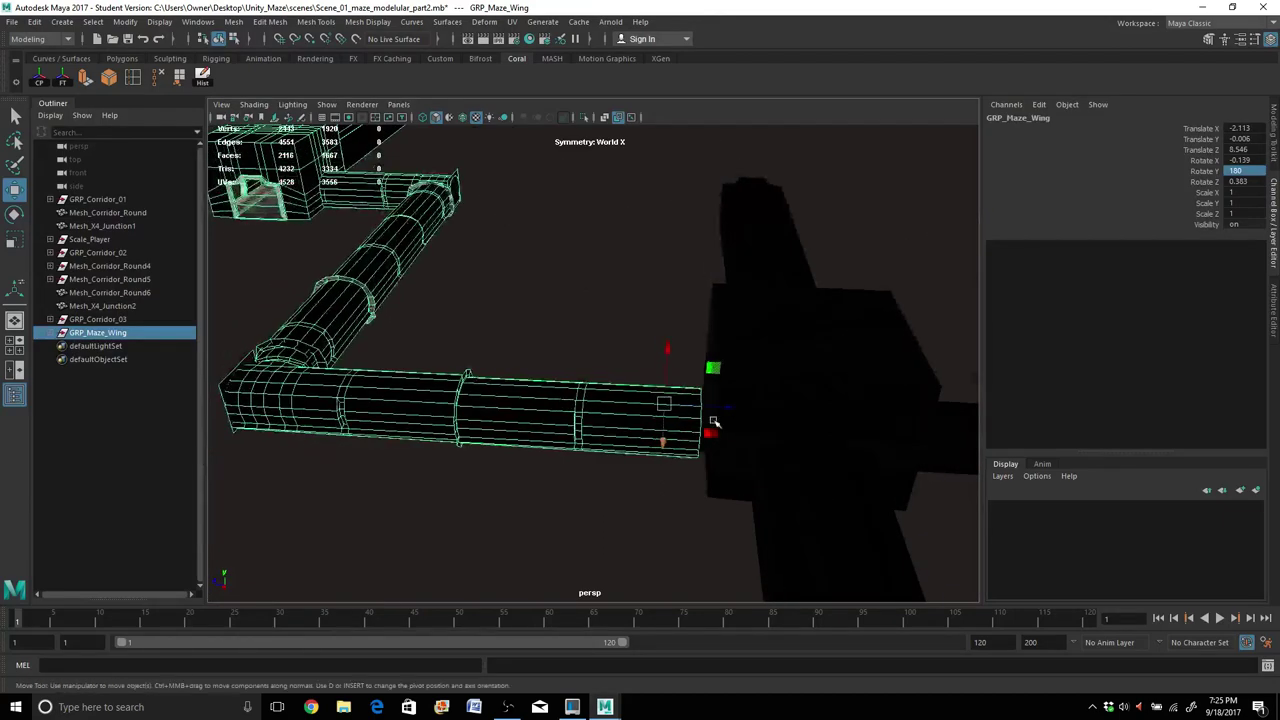
left_click_drag(726, 411, 731, 412)
scroll(668, 458, "up", 5)
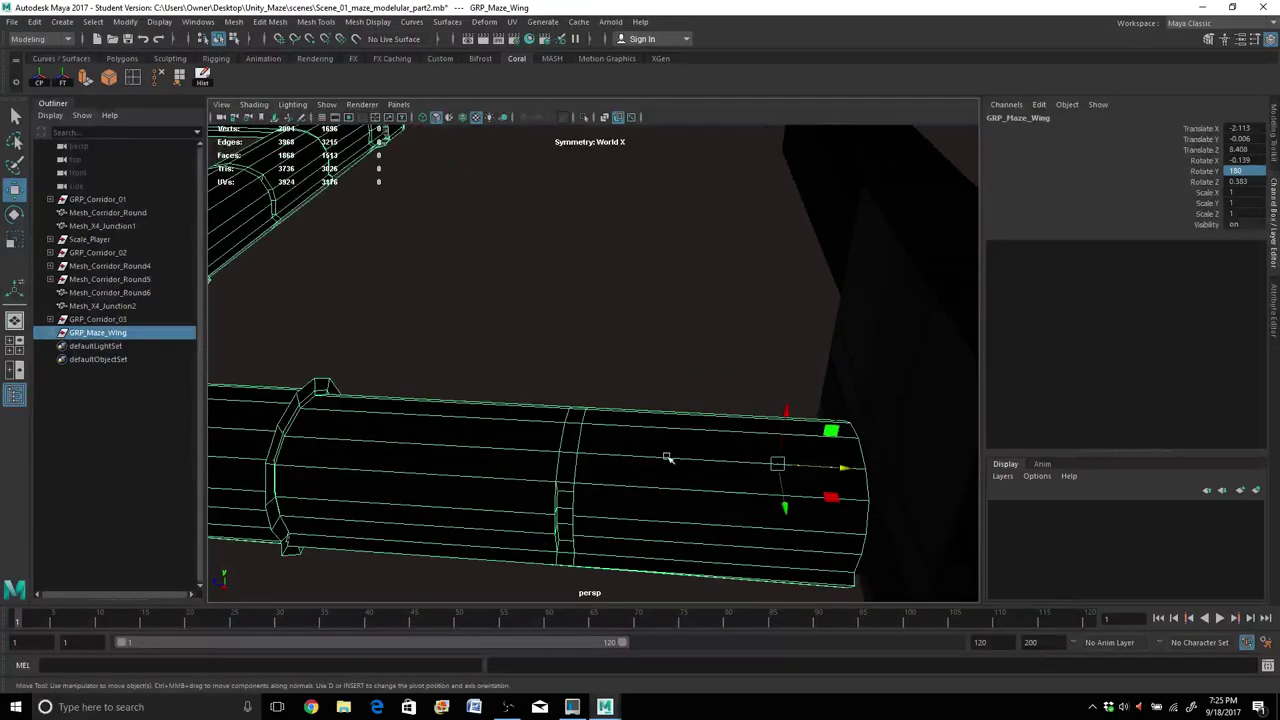
scroll(823, 457, "up", 2)
middle_click_drag(761, 479, 569, 313, "alt")
mouse_move(606, 250)
left_mouse_down()
mouse_move(594, 270)
mouse_move(588, 254)
left_mouse_up()
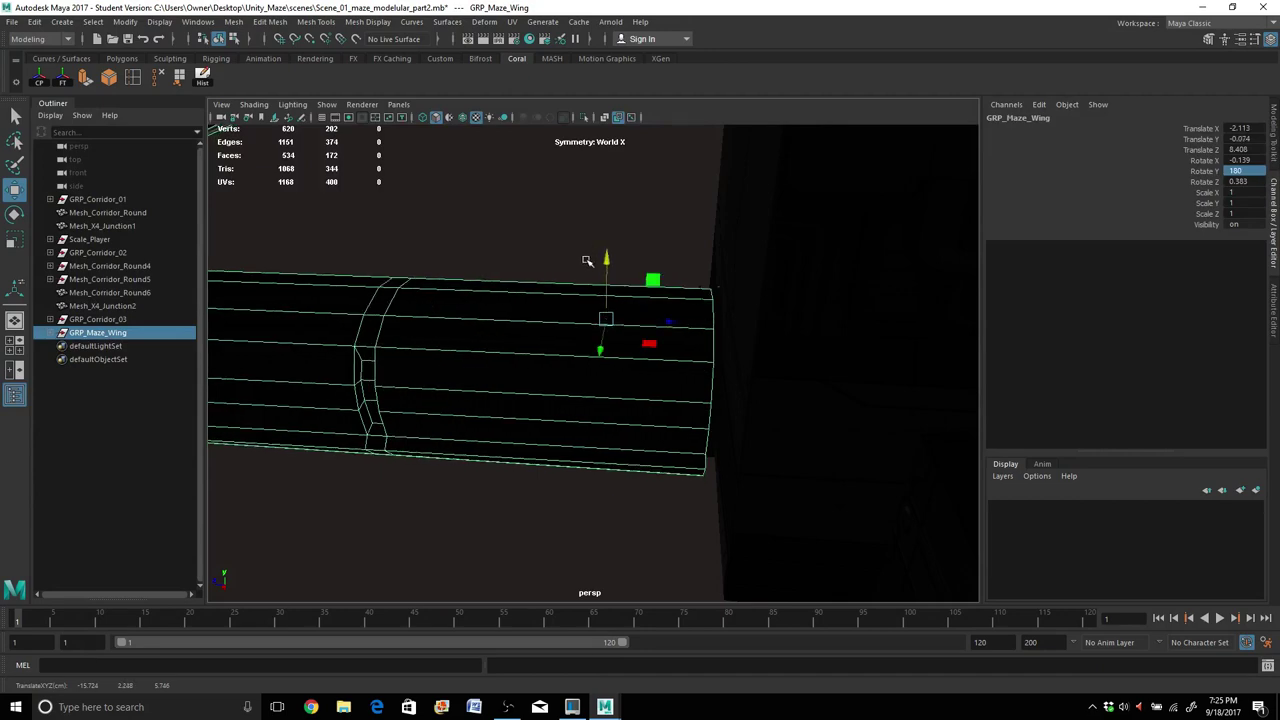
Inspect the join between GRP_Maze_Wing and the central junction and the overall maze layout from several angles.
scroll(613, 419, "down", 3)
left_click_drag(589, 450, 482, 414, "alt")
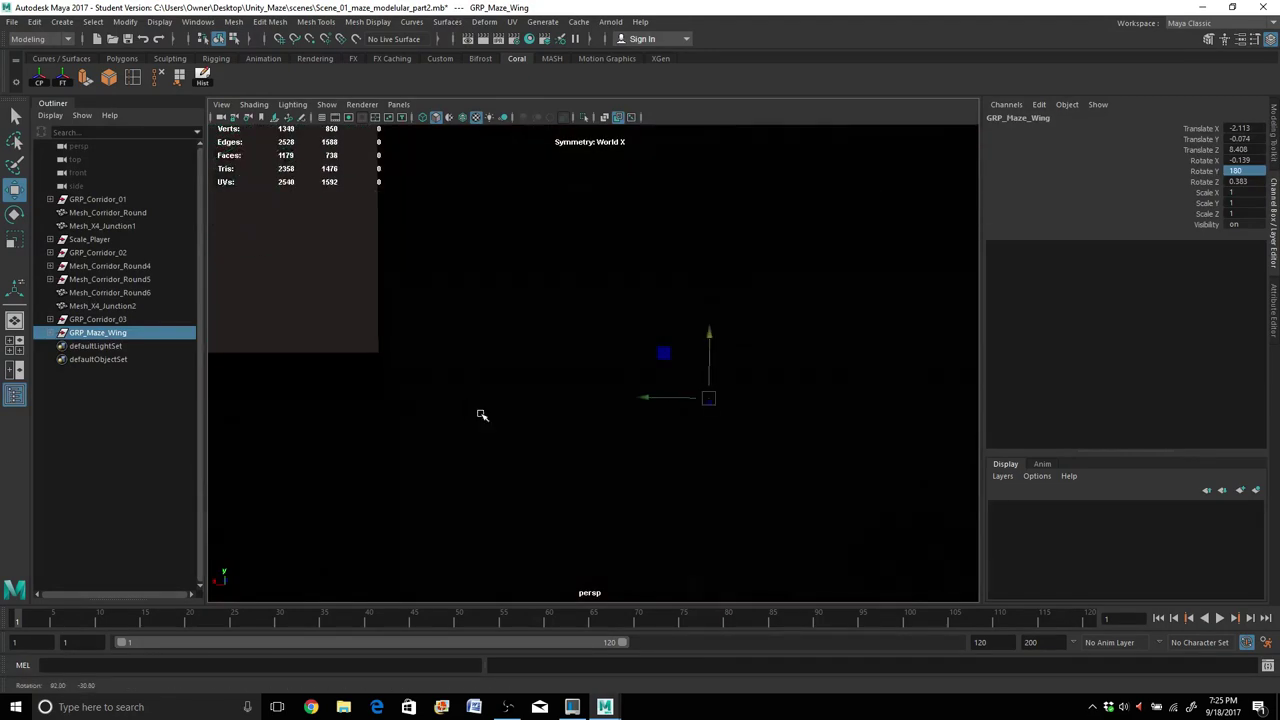
scroll(484, 421, "up", 4)
middle_click_drag(653, 494, 403, 334, "alt")
scroll(422, 350, "down", 6)
scroll(420, 349, "down", 4)
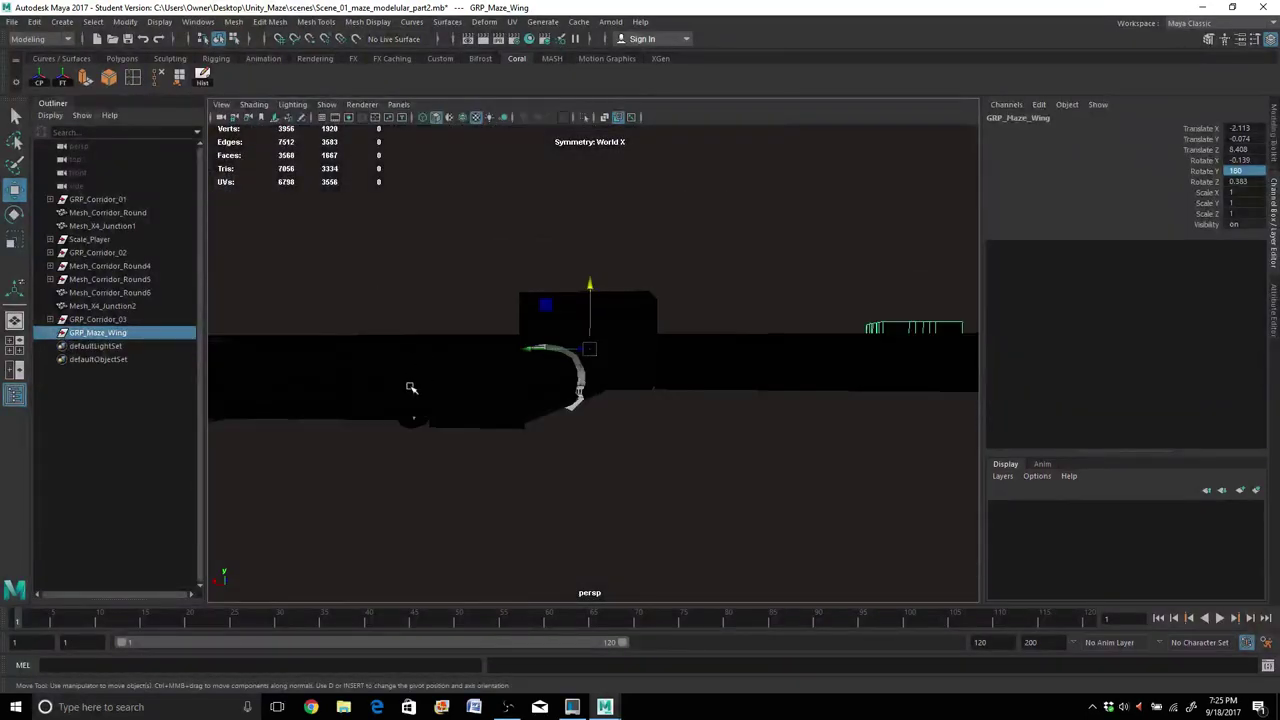
left_click_drag(455, 423, 614, 424, "alt")
scroll(569, 438, "down", 3)
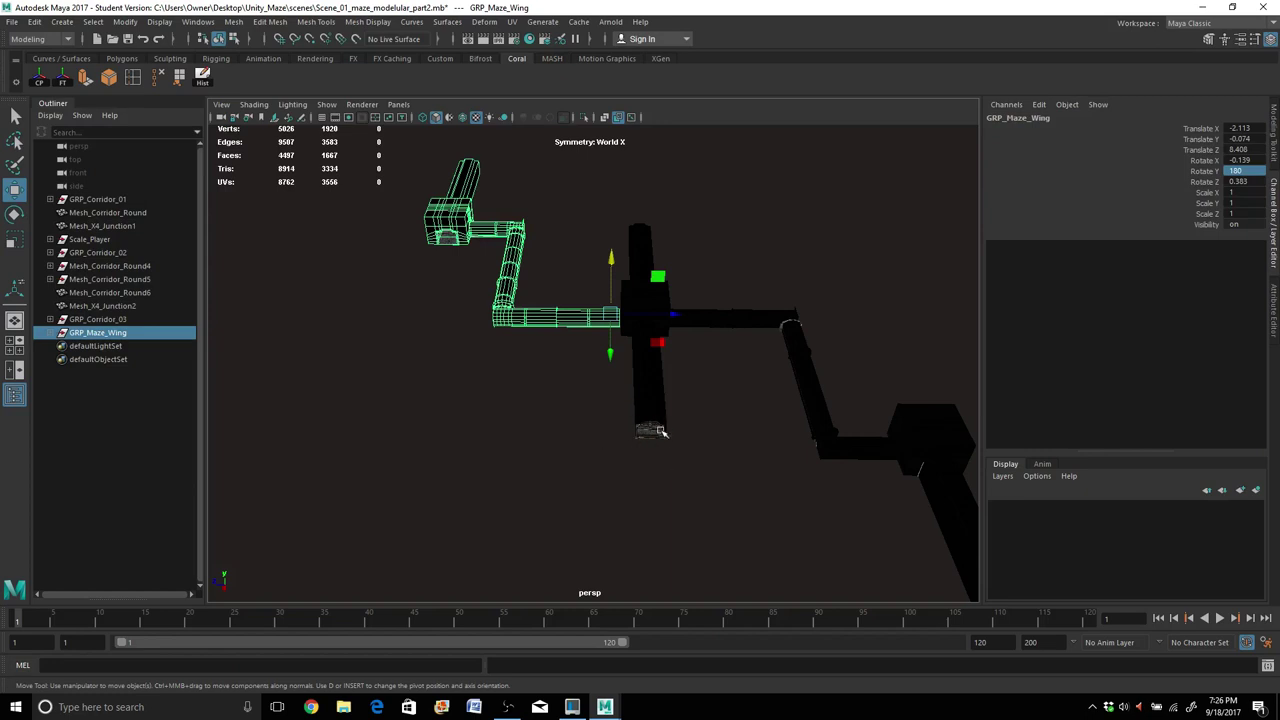
scroll(631, 434, "up", 3)
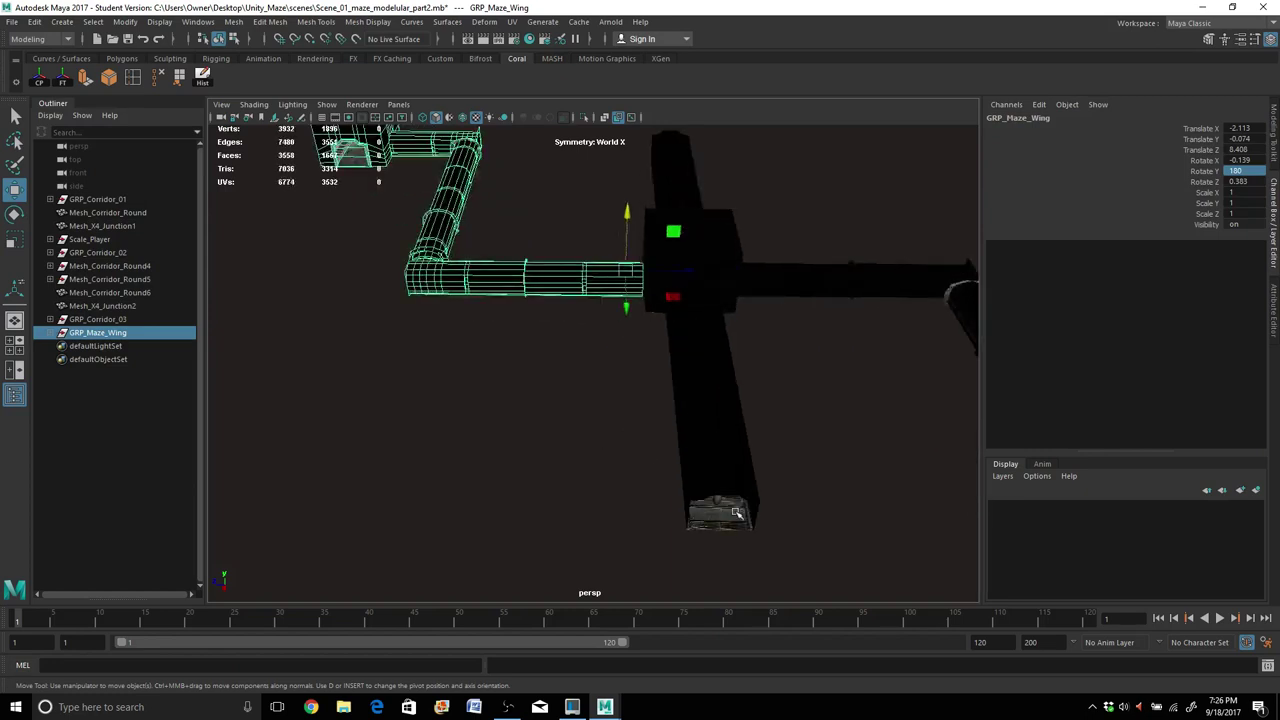